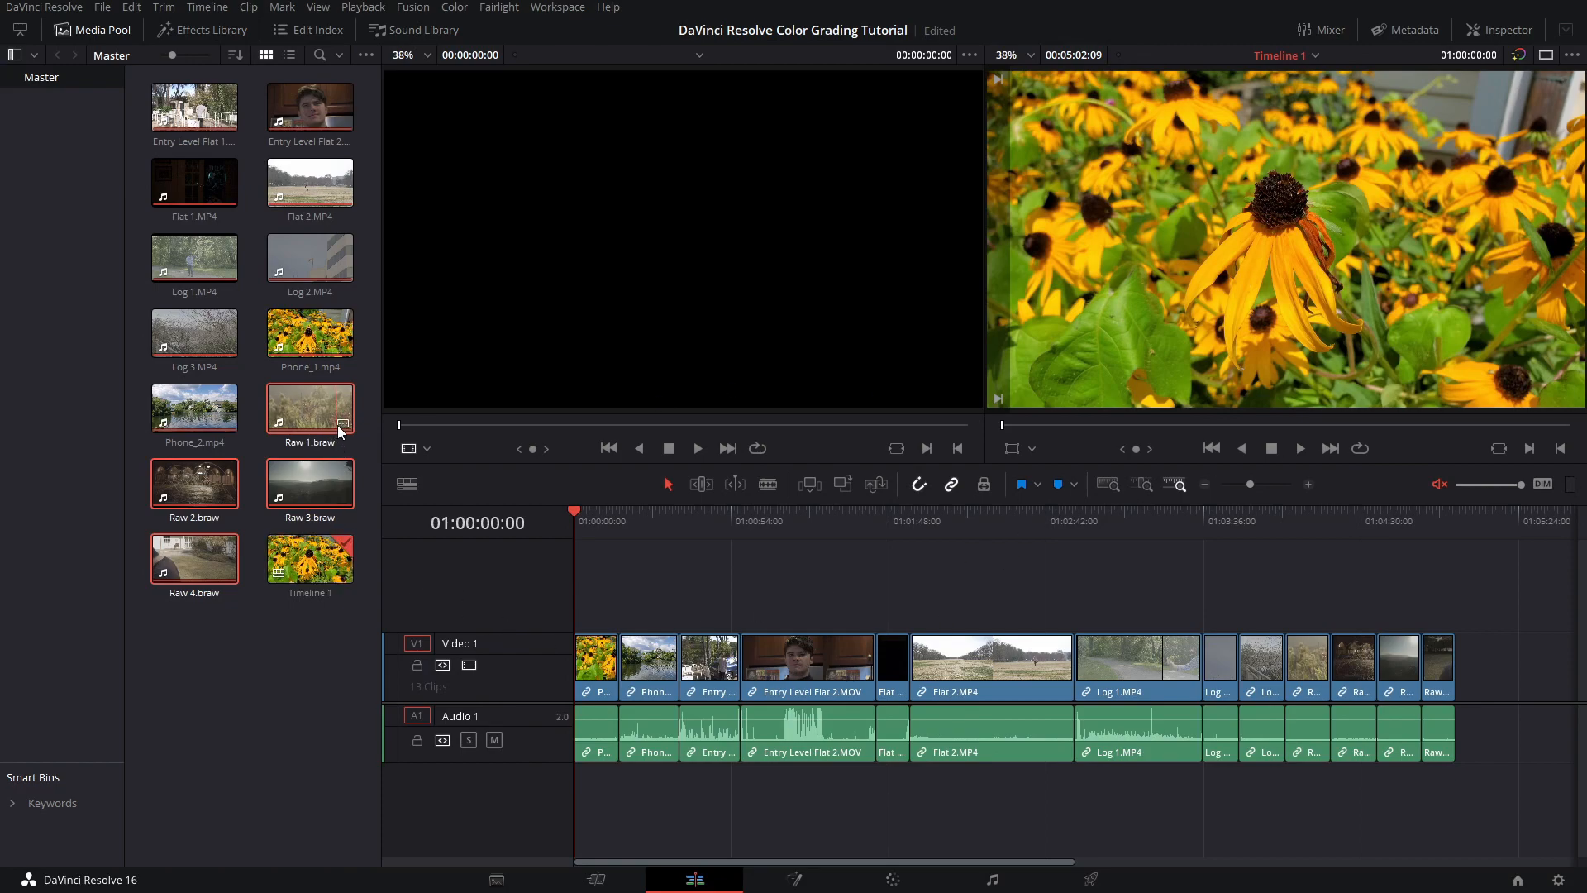
Look over the Media and Cut pages and return to the Edit page with Timeline 1, leaving the selection tool active
{"action": "left_click", "coordinate": [317, 646]}
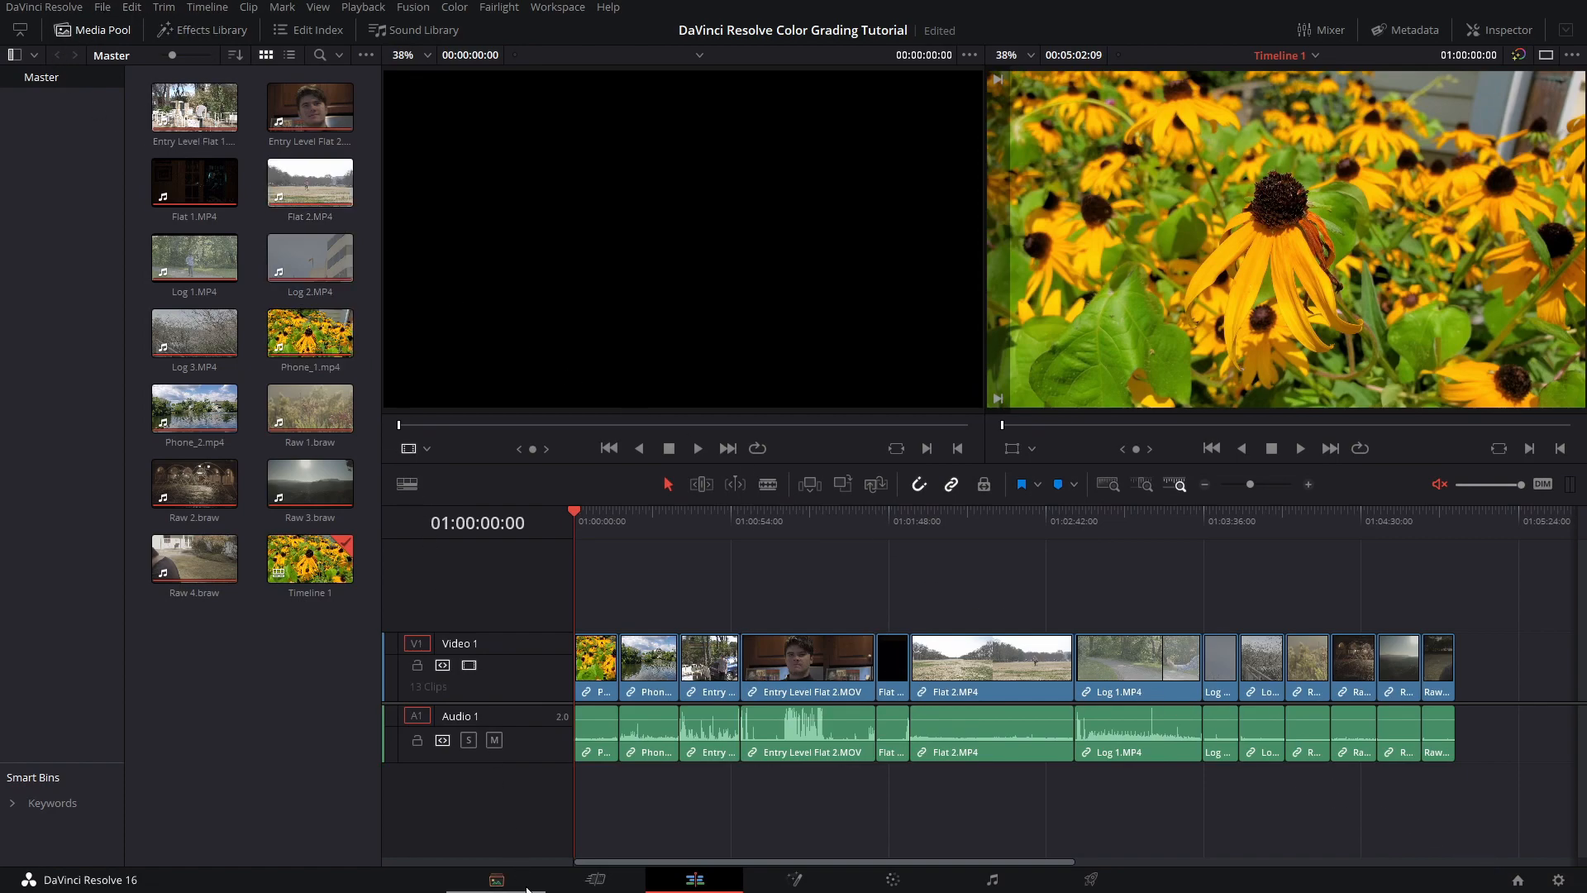
{"action": "left_click", "coordinate": [558, 886]}
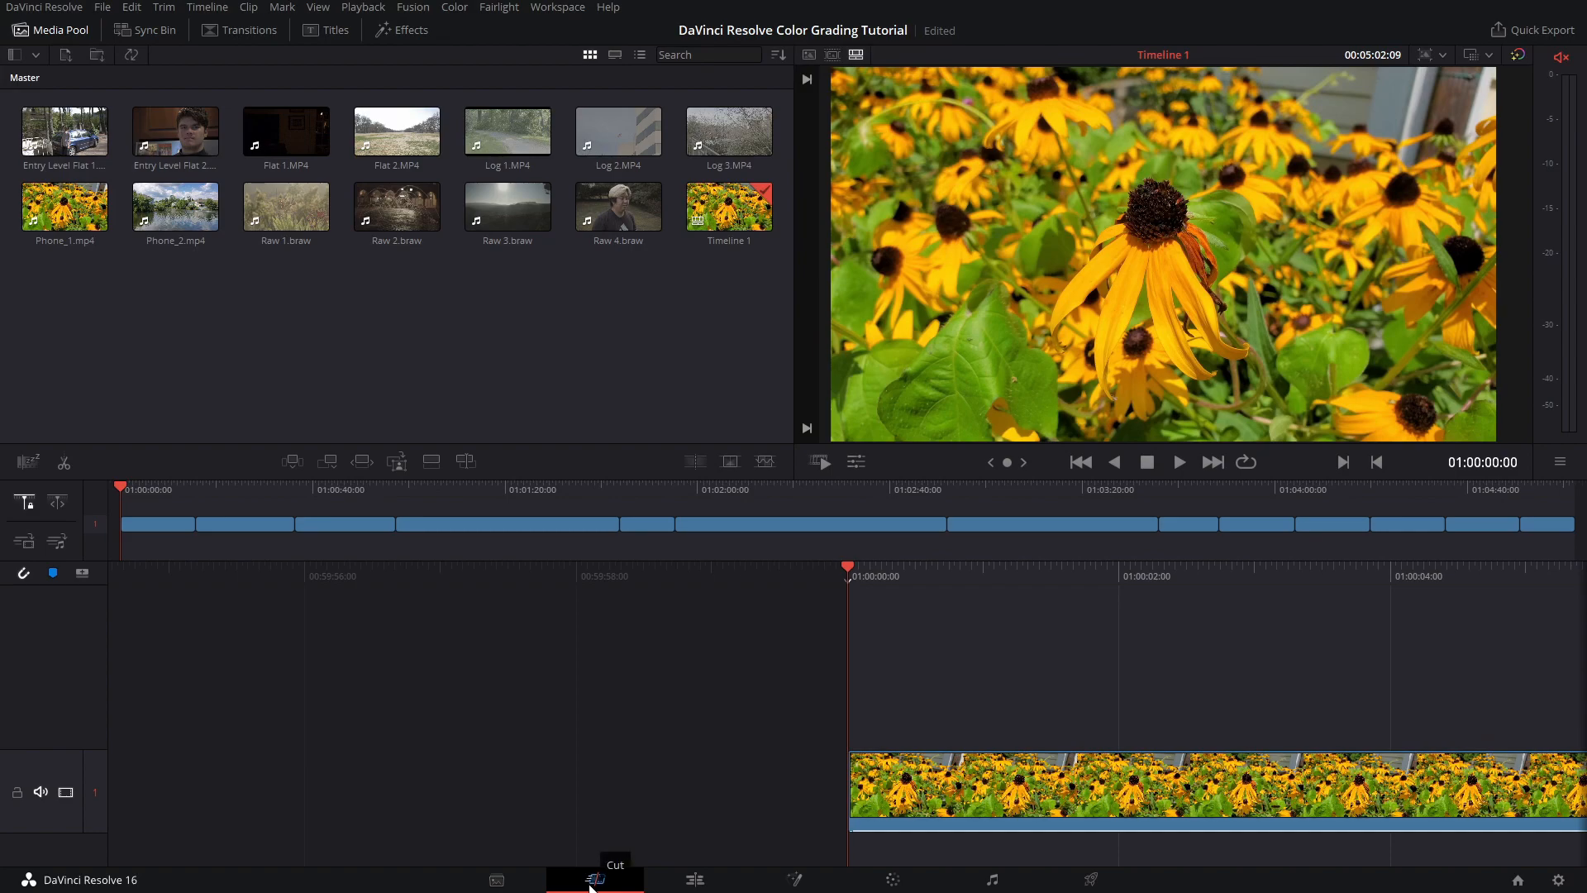
{"action": "left_click", "coordinate": [534, 887]}
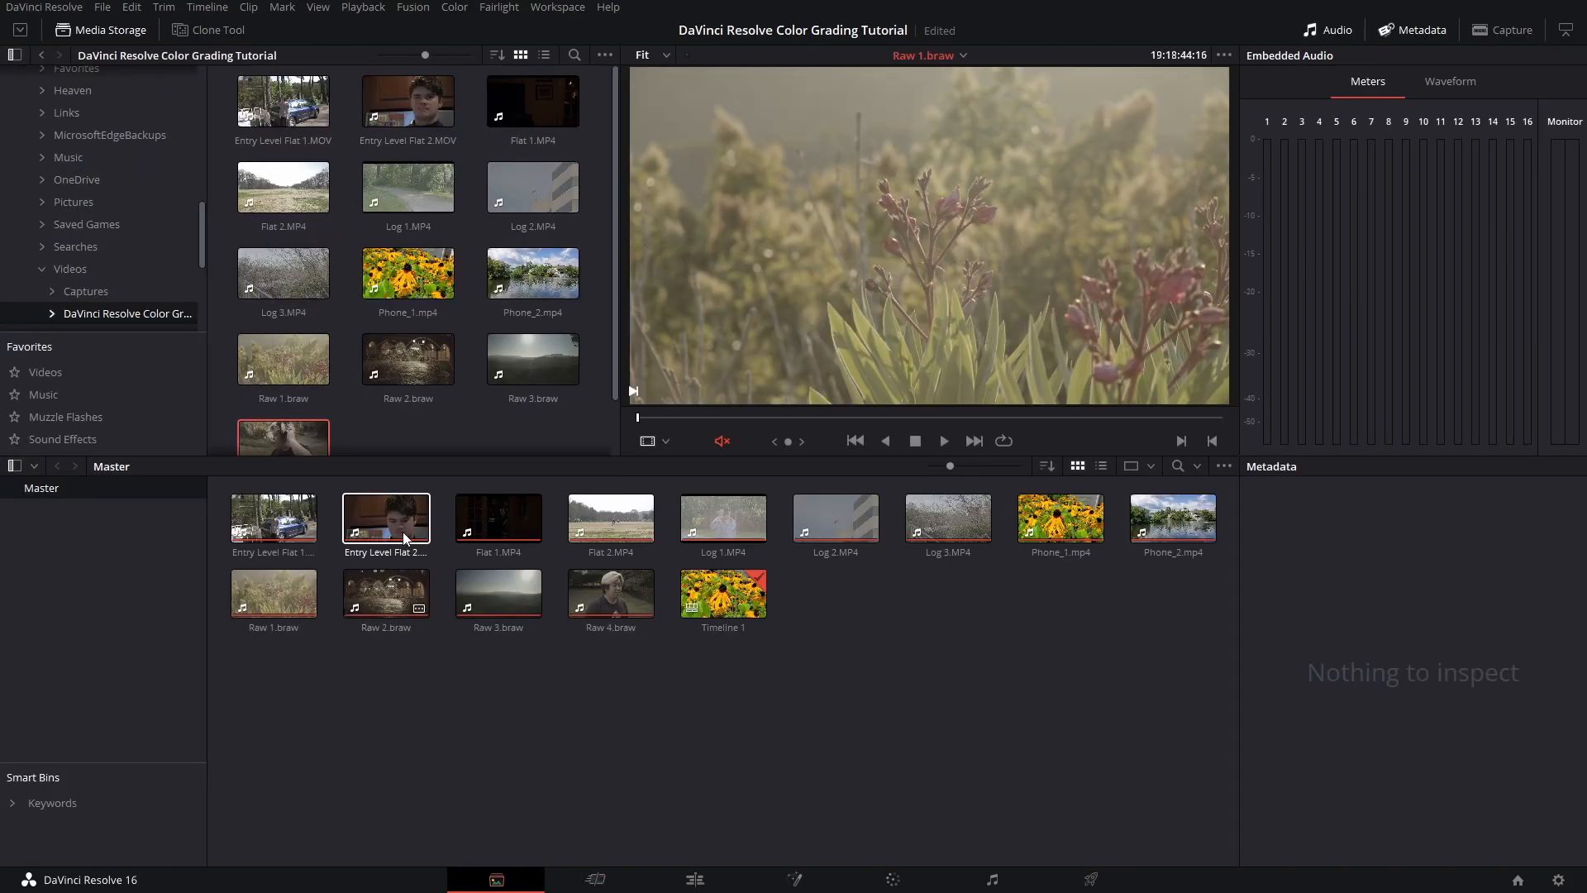
{"action": "left_click", "coordinate": [404, 430]}
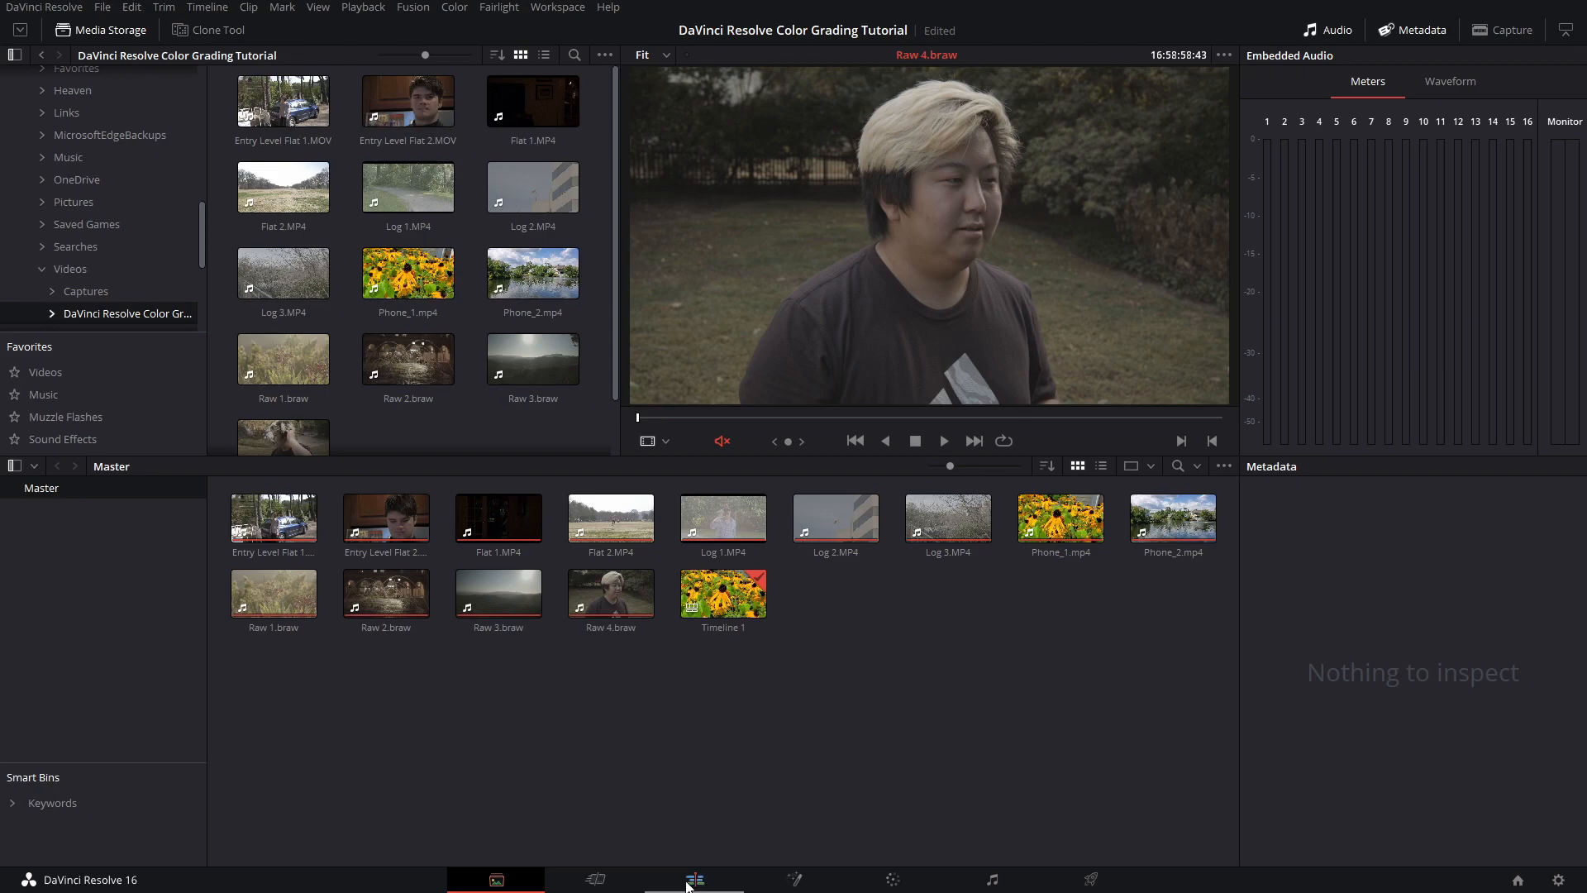
{"action": "left_click", "coordinate": [599, 881]}
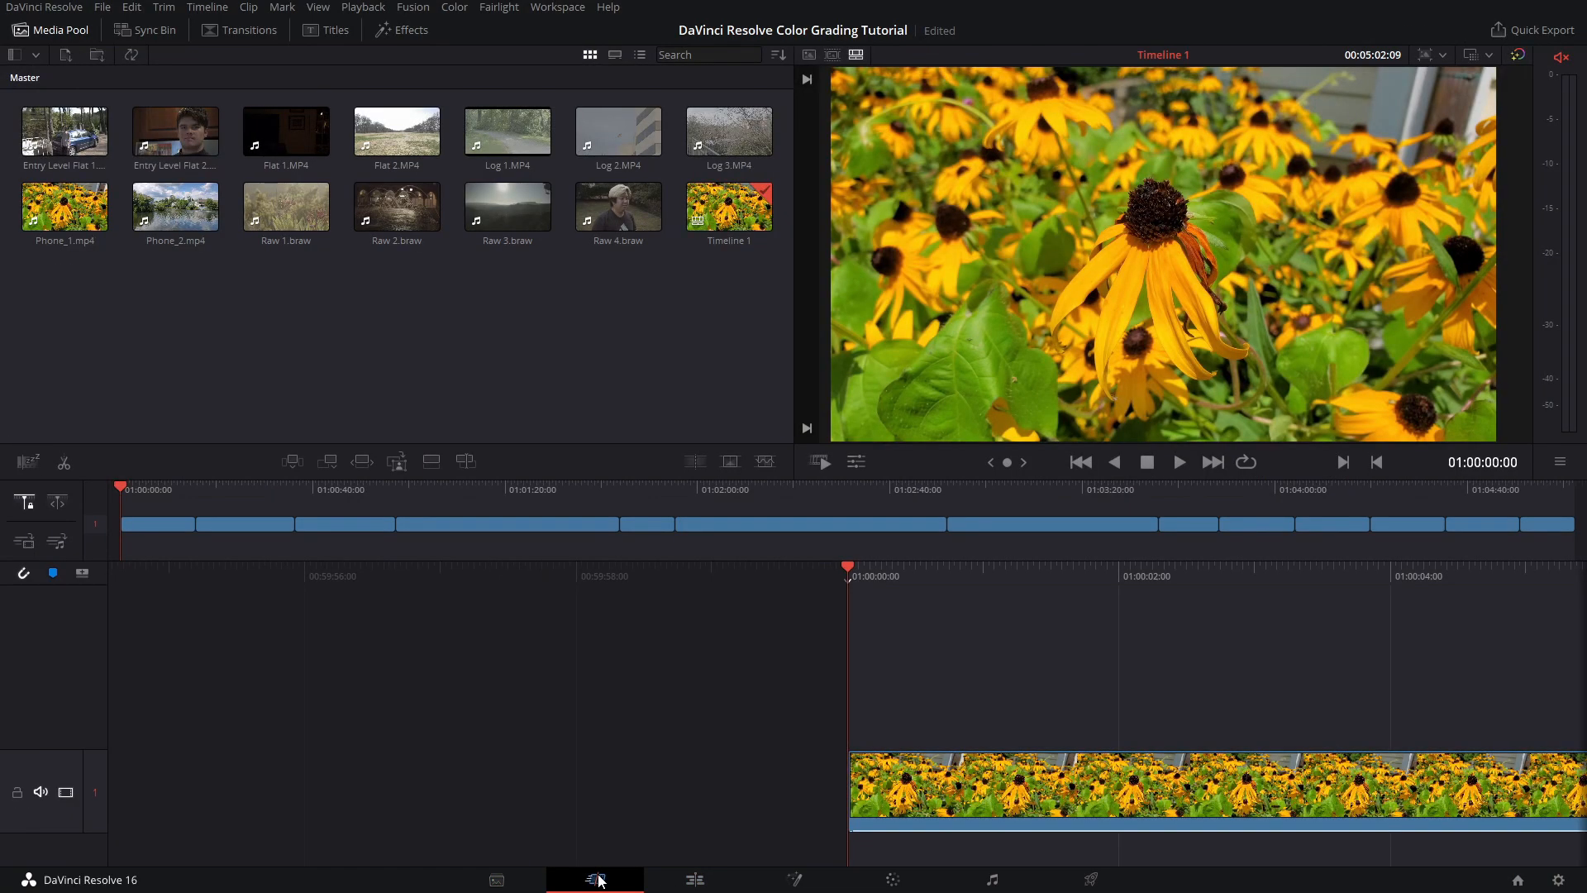
{"action": "left_click", "coordinate": [695, 880]}
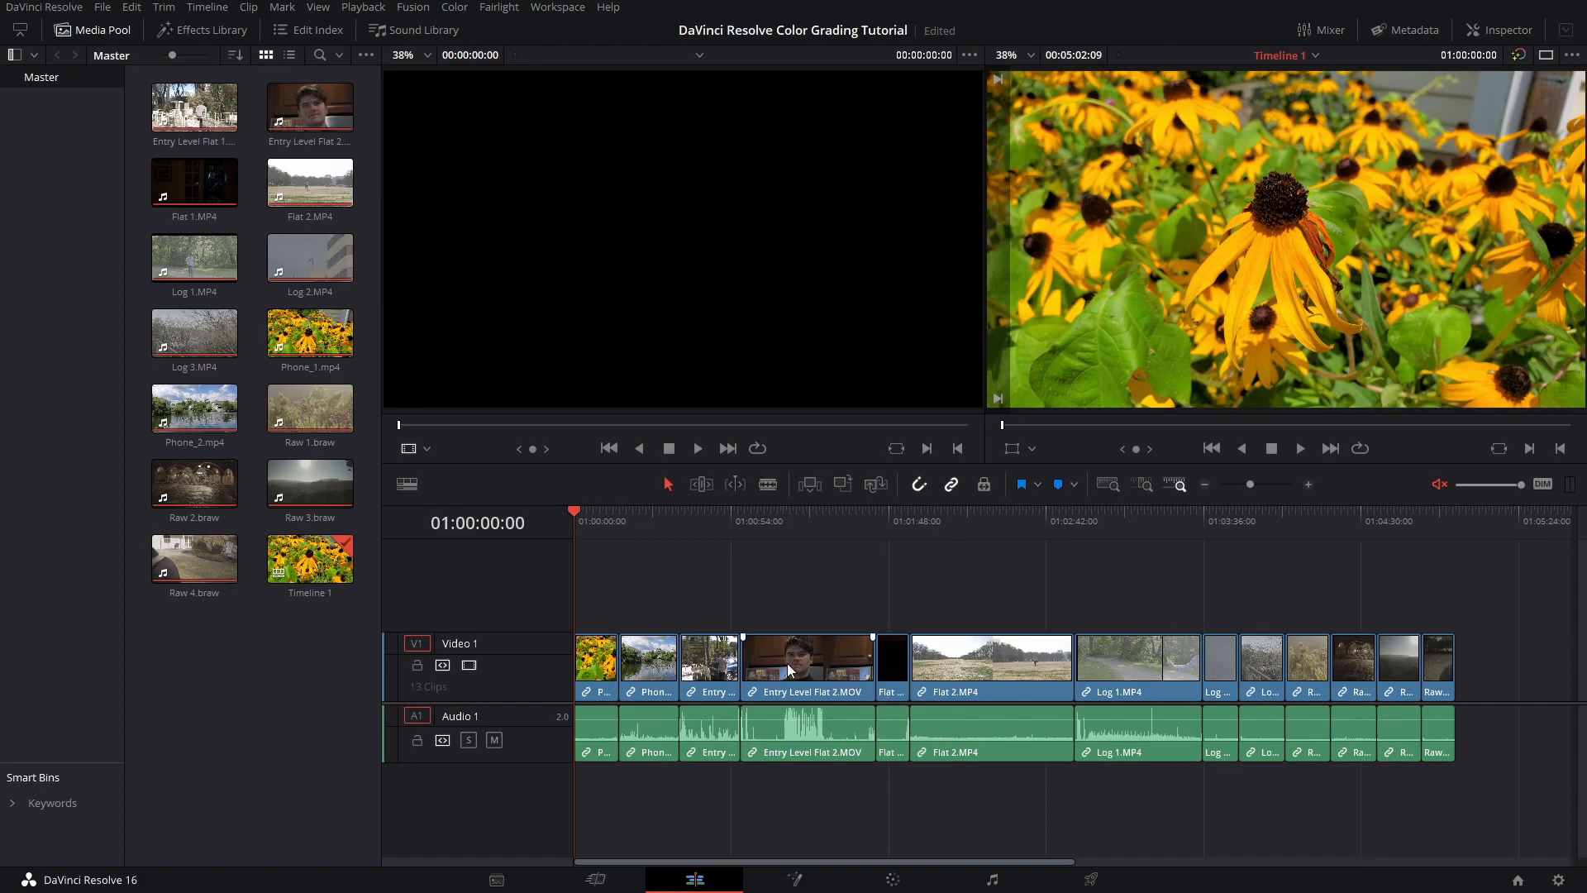
{"action": "key", "text": "b"}
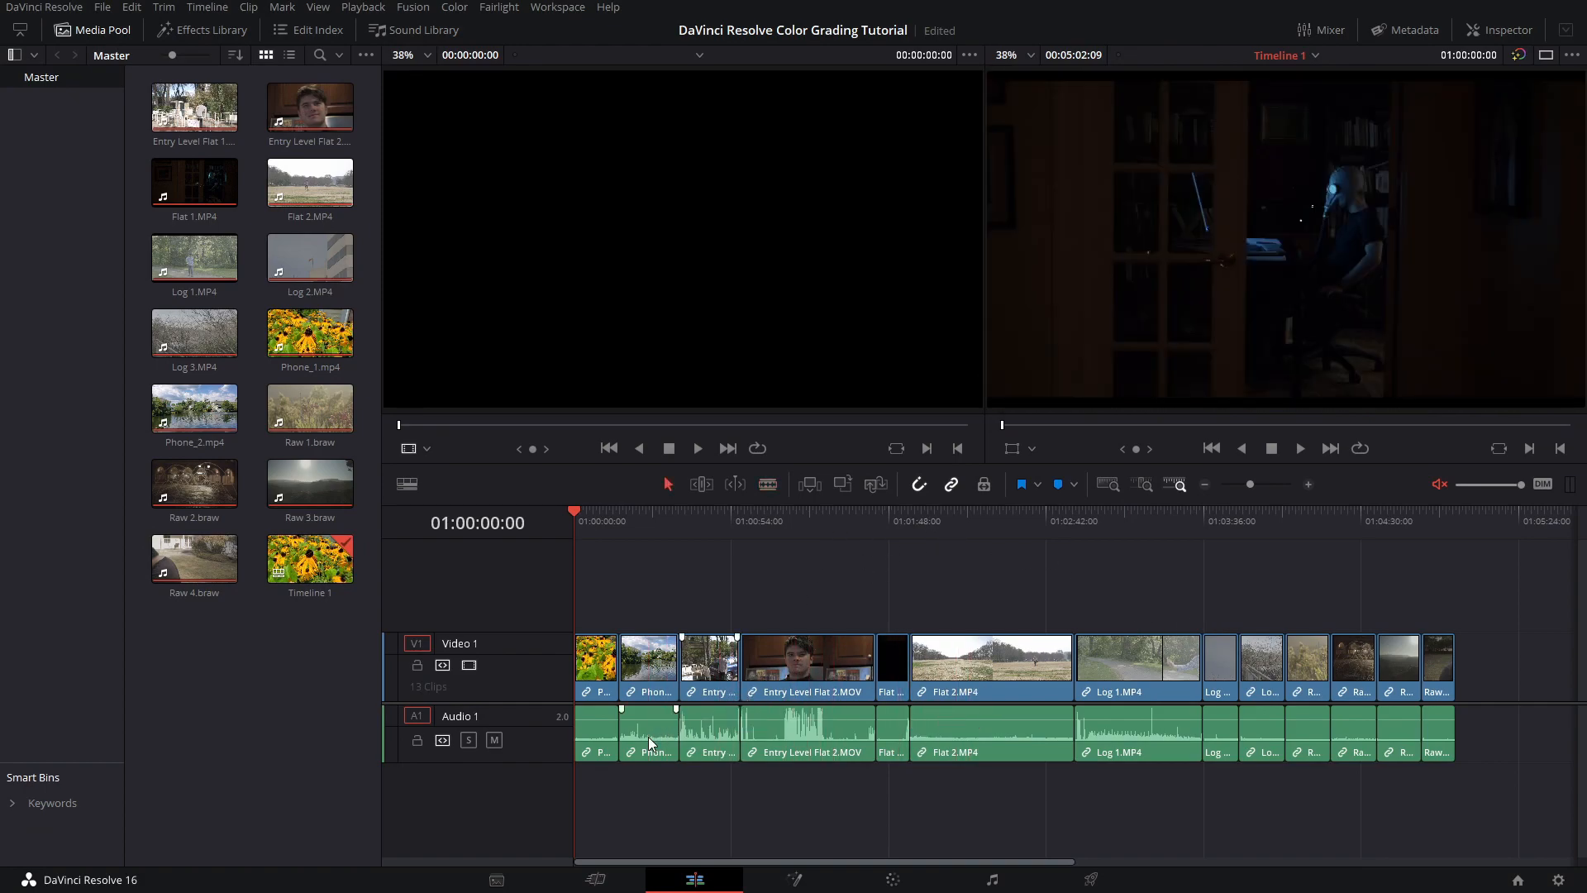
{"action": "key", "text": "a"}
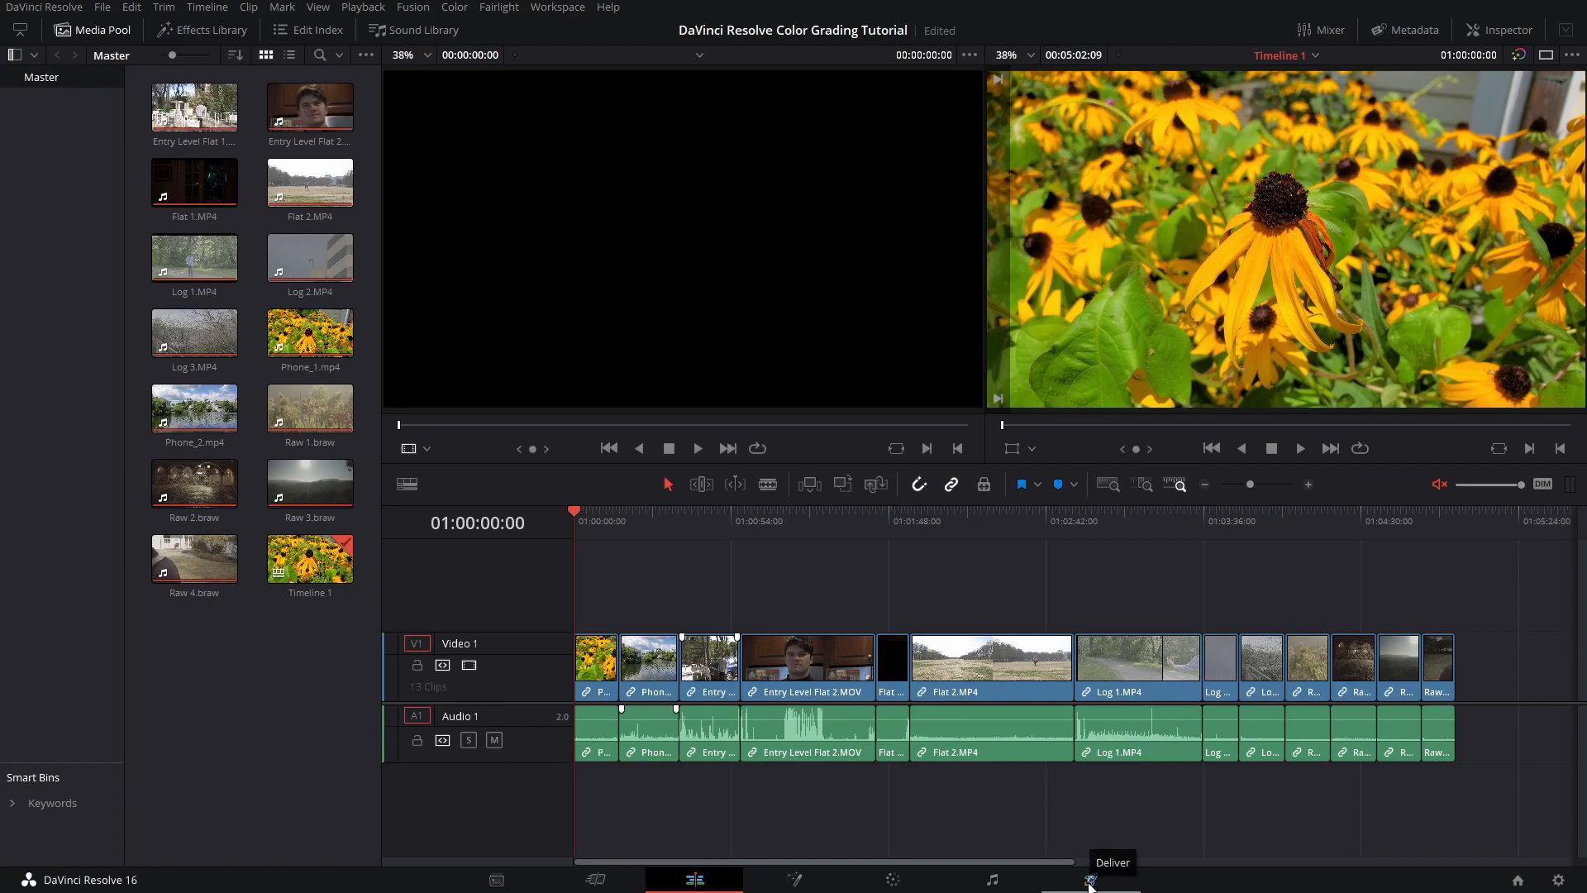
Review the project's master settings, then examine the system preferences for memory and GPU, media storage, decoding, and video and audio I/O
{"action": "left_click", "coordinate": [1557, 881]}
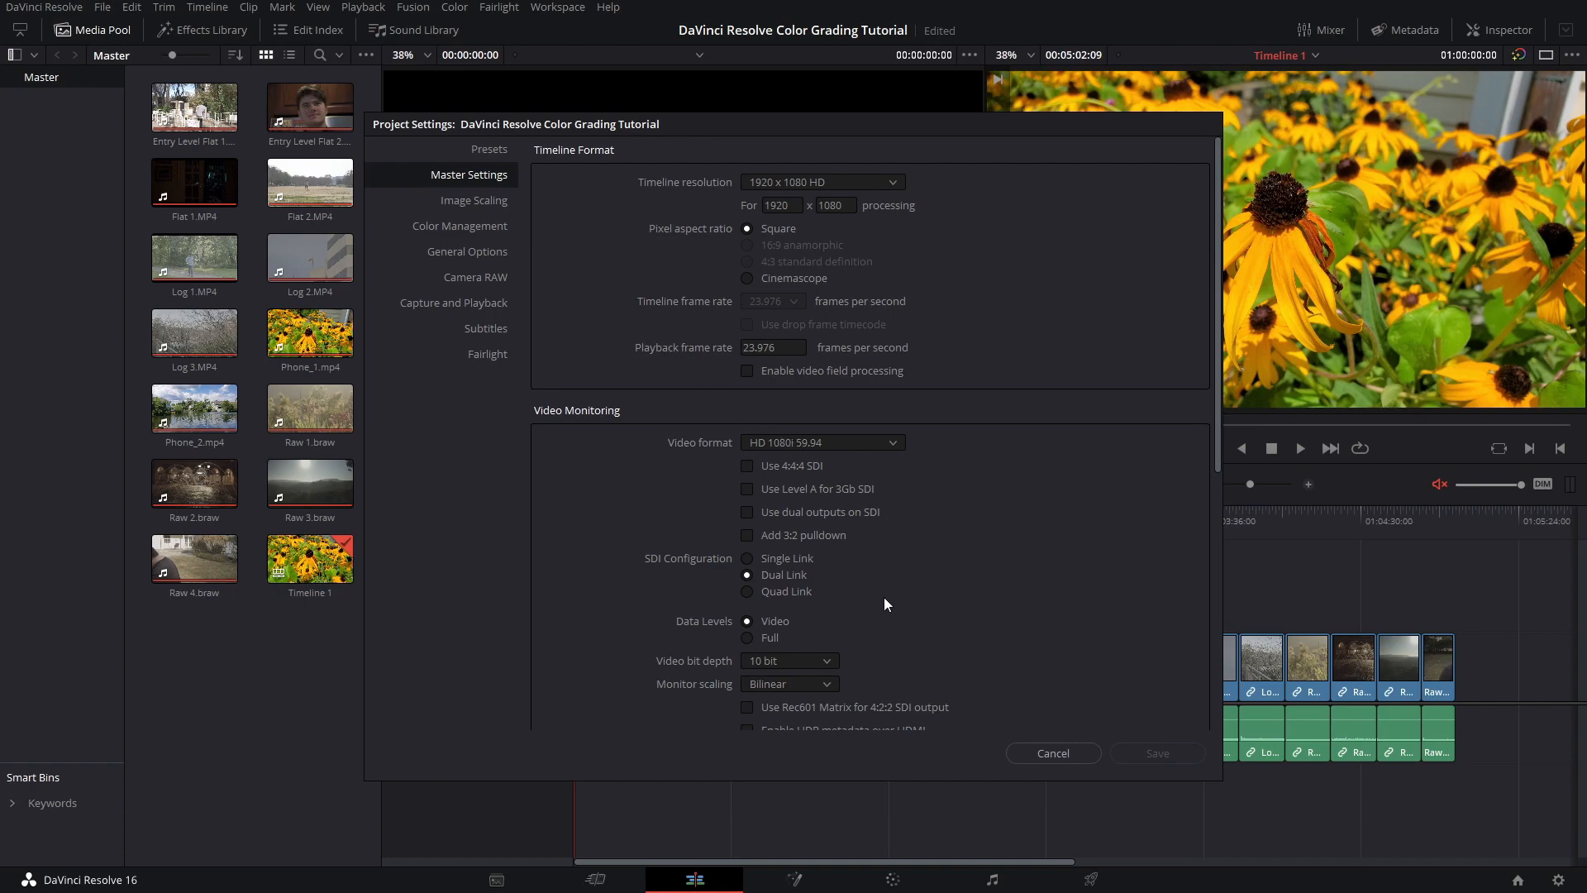
{"action": "left_click", "coordinate": [1053, 752]}
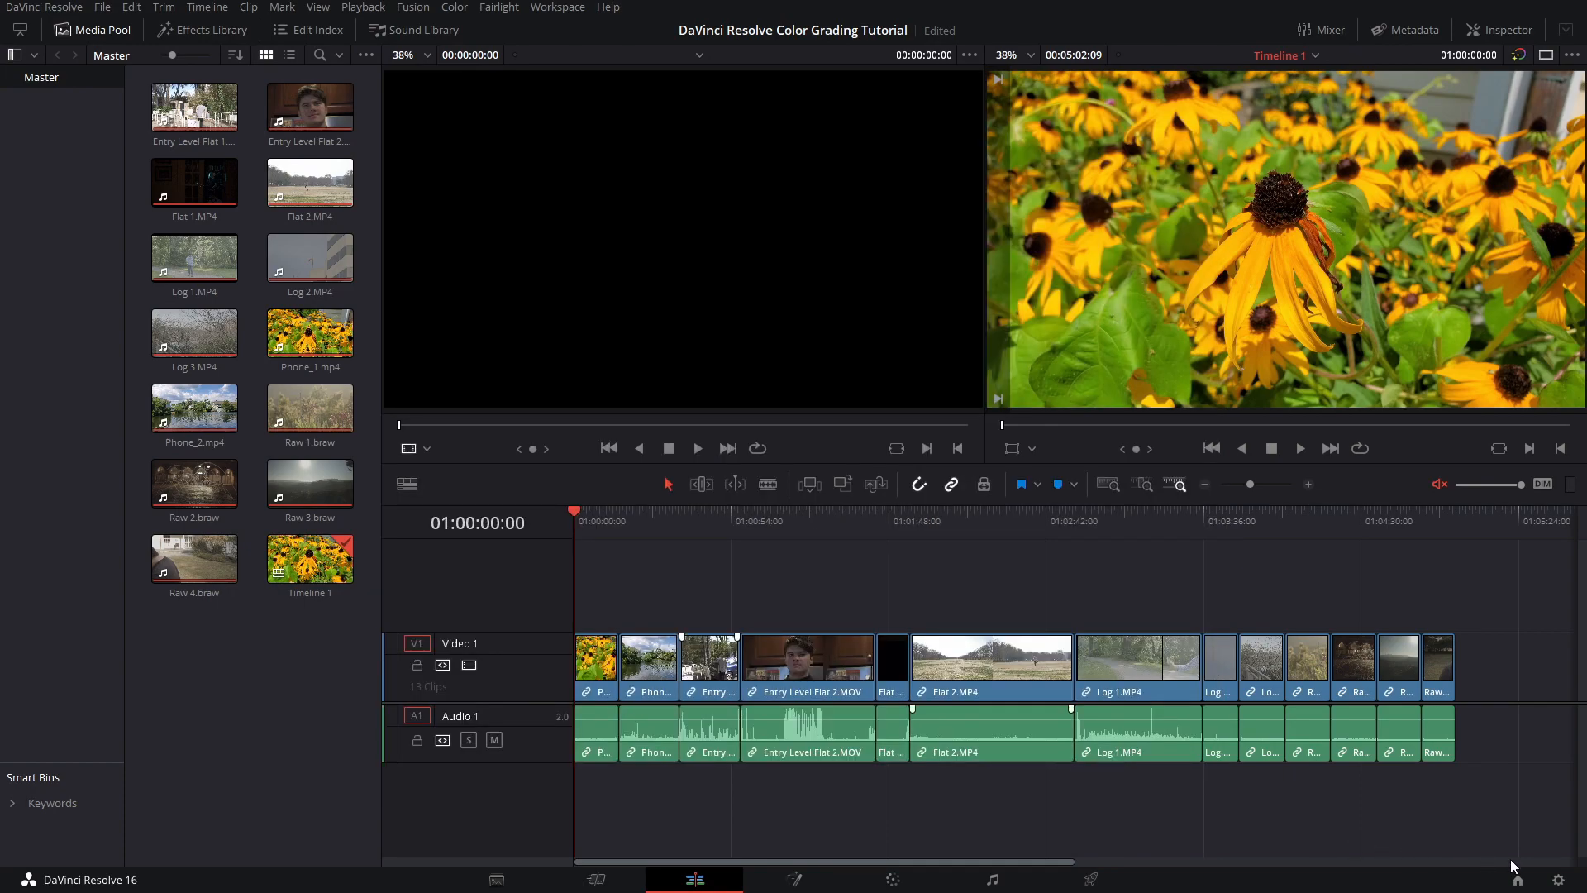
{"action": "left_click", "coordinate": [60, 5]}
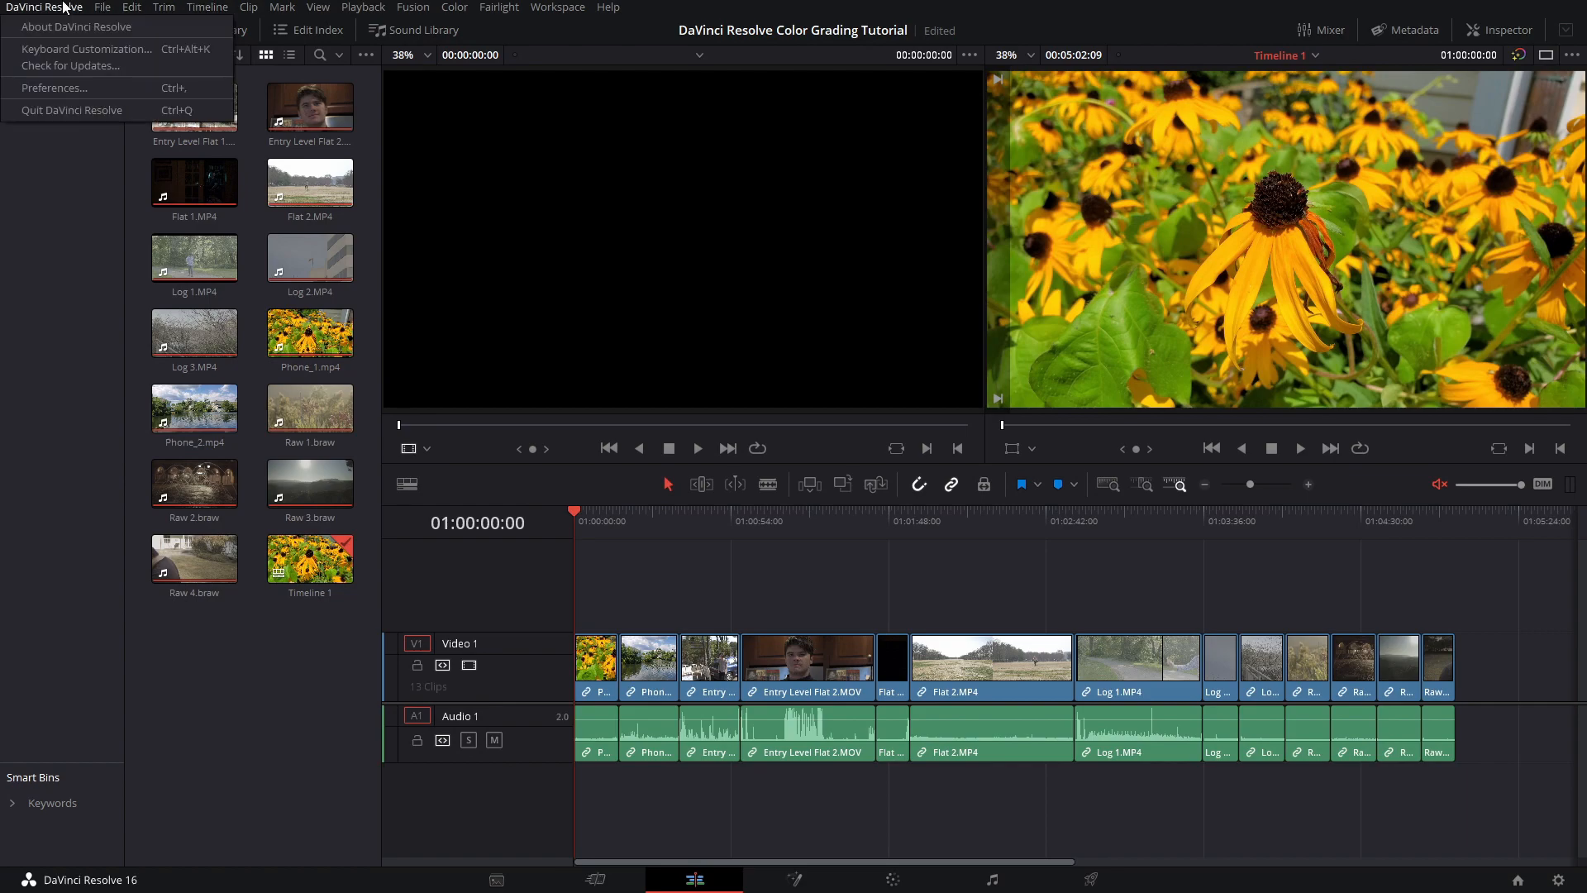
{"action": "left_click", "coordinate": [64, 86]}
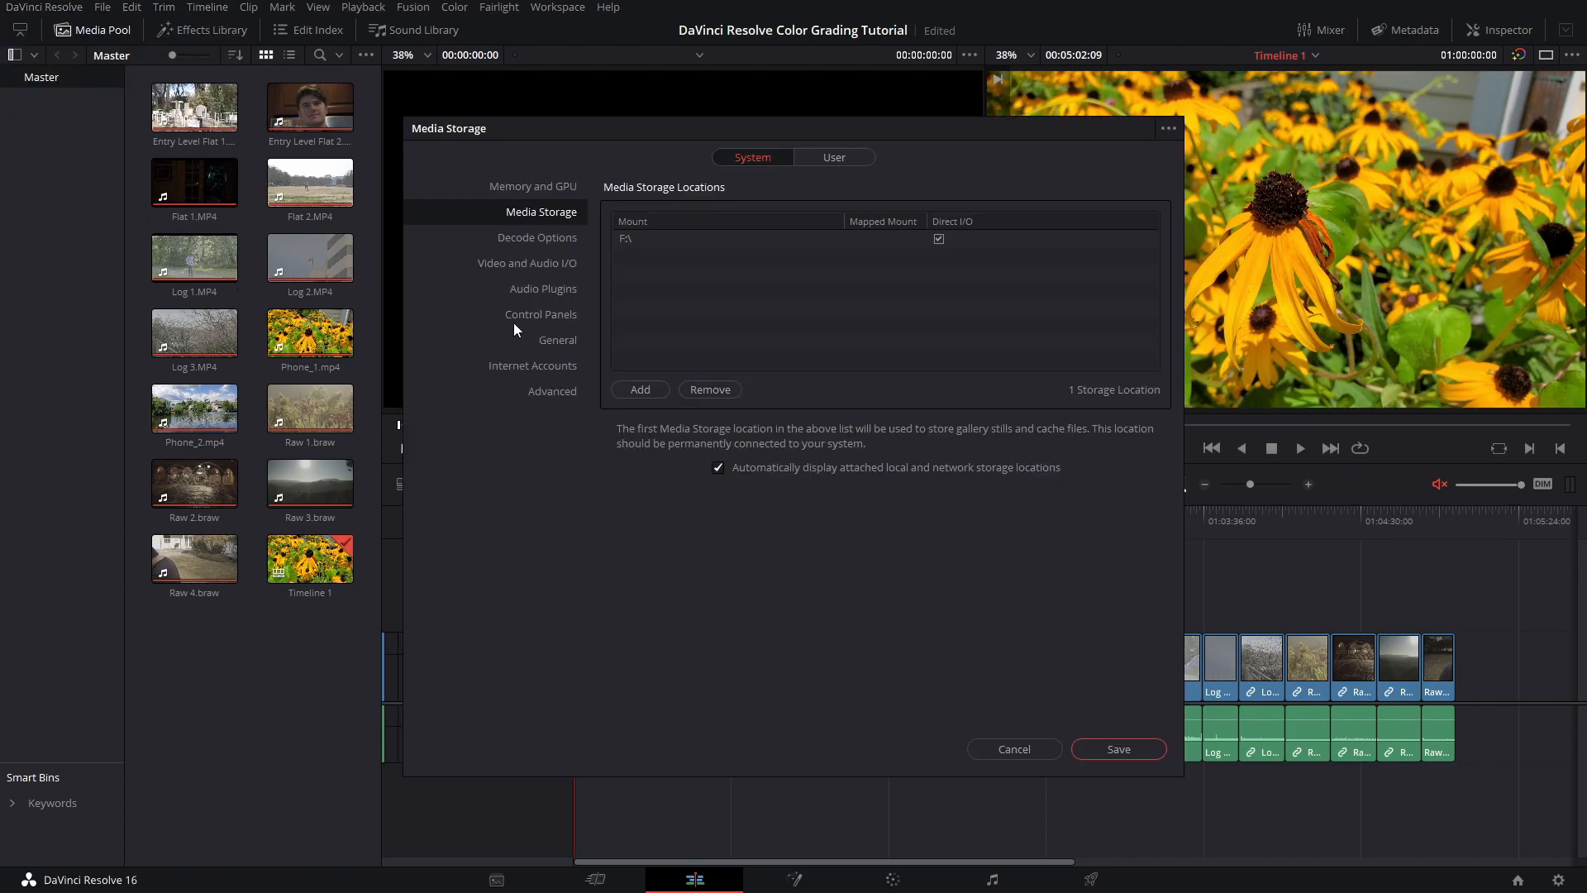
{"action": "left_click", "coordinate": [550, 191]}
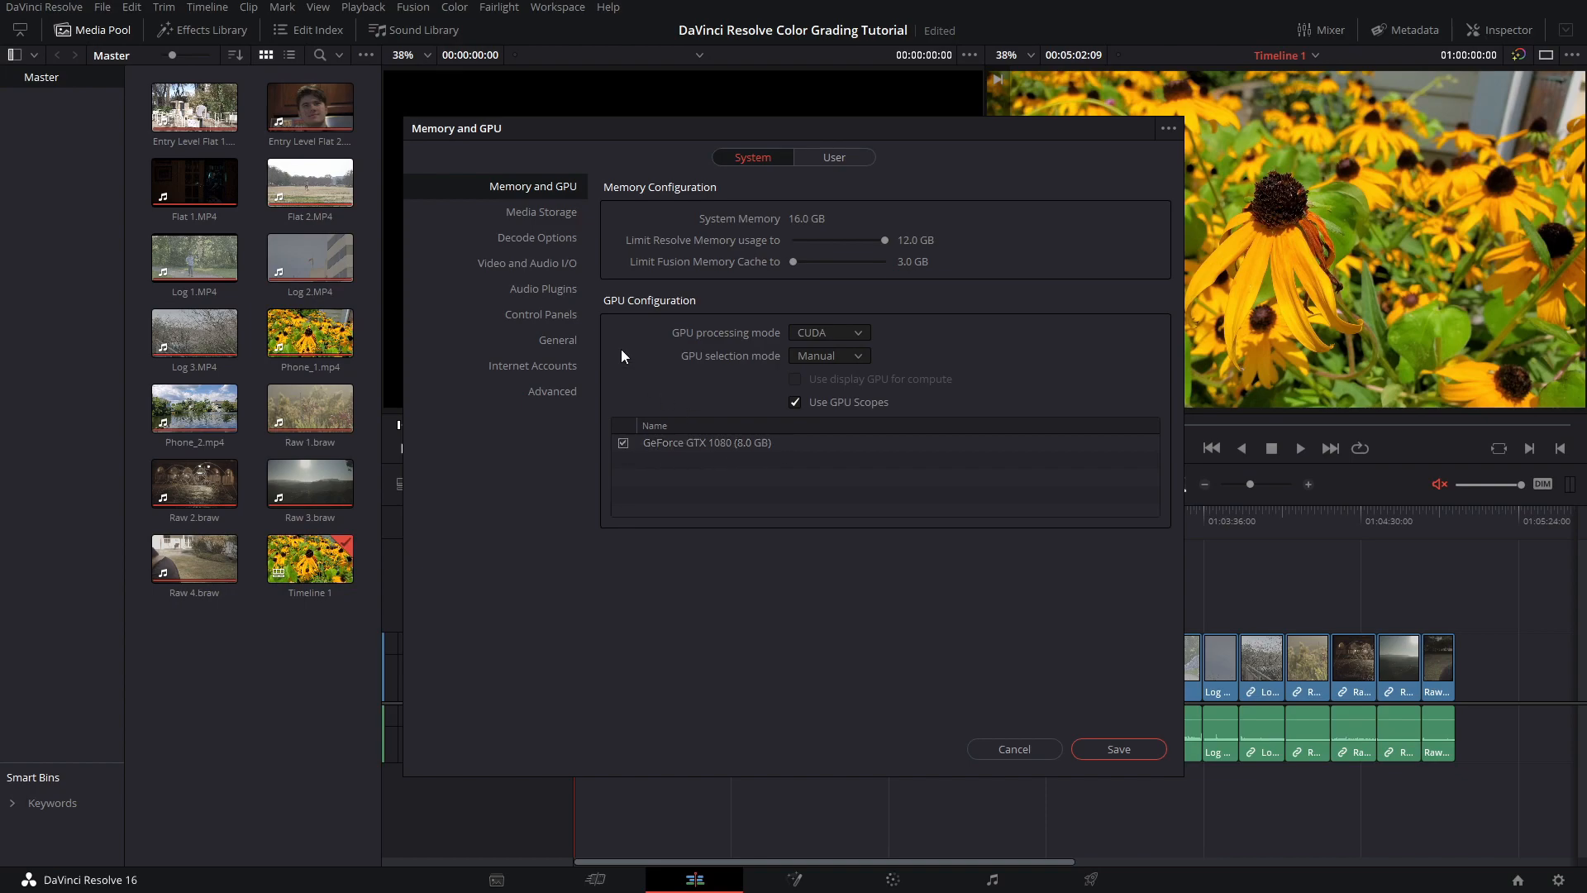
{"action": "left_click", "coordinate": [552, 212]}
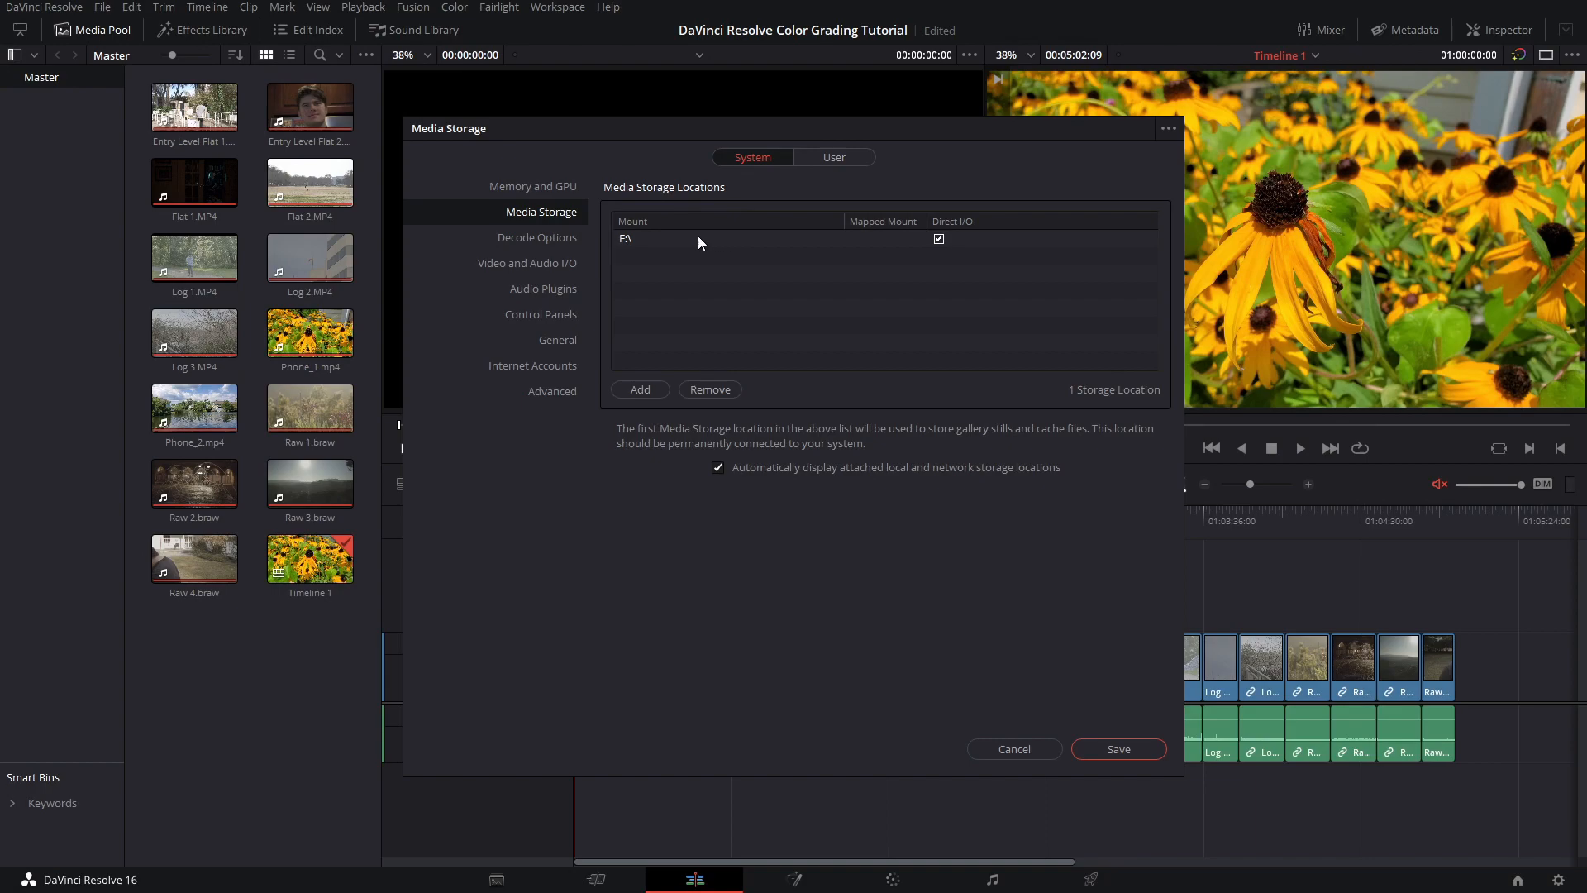
{"action": "left_click", "coordinate": [567, 246]}
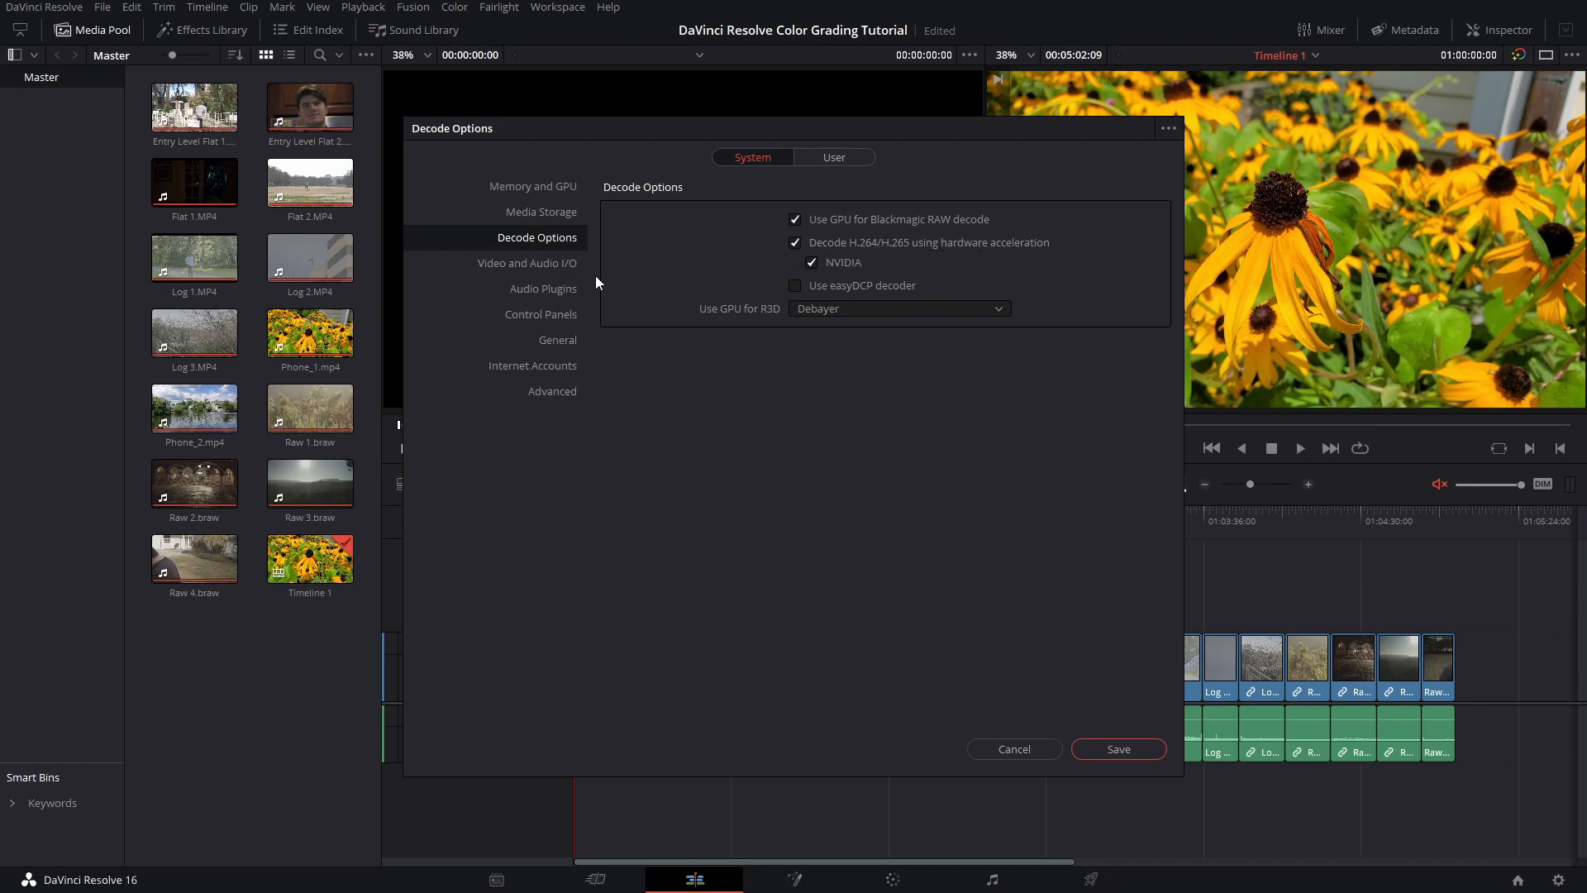
{"action": "left_click", "coordinate": [552, 263]}
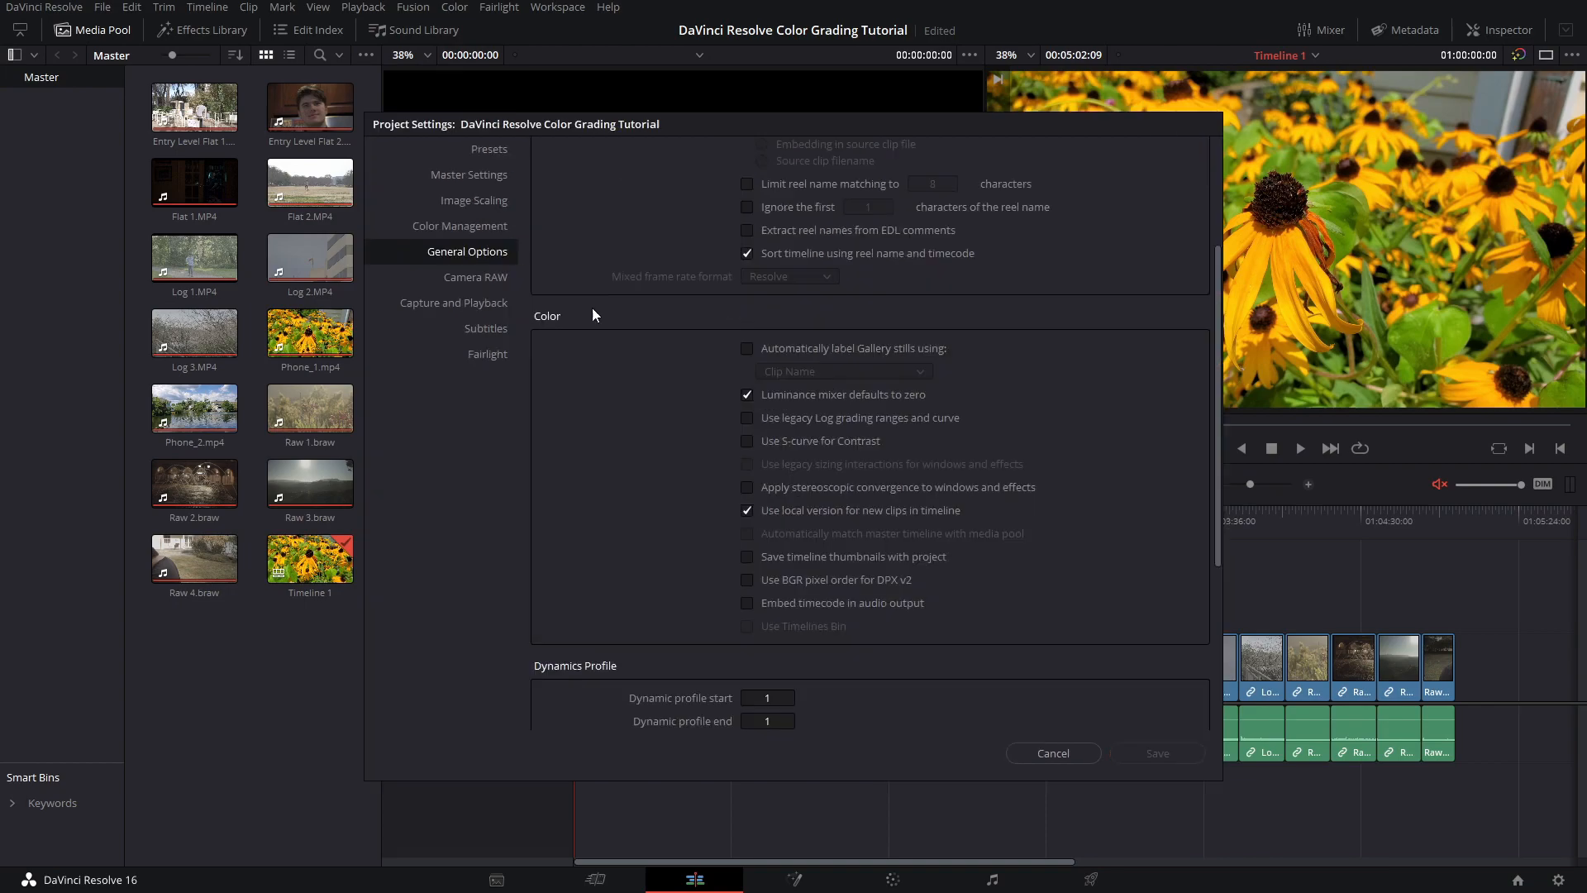
Examine the project's Color Management settings, including Dolby Vision, lookup tables, Broadcast Safe and the LUT generation options
{"action": "scroll", "coordinate": [592, 315], "scroll_direction": "up", "scroll_amount": 4}
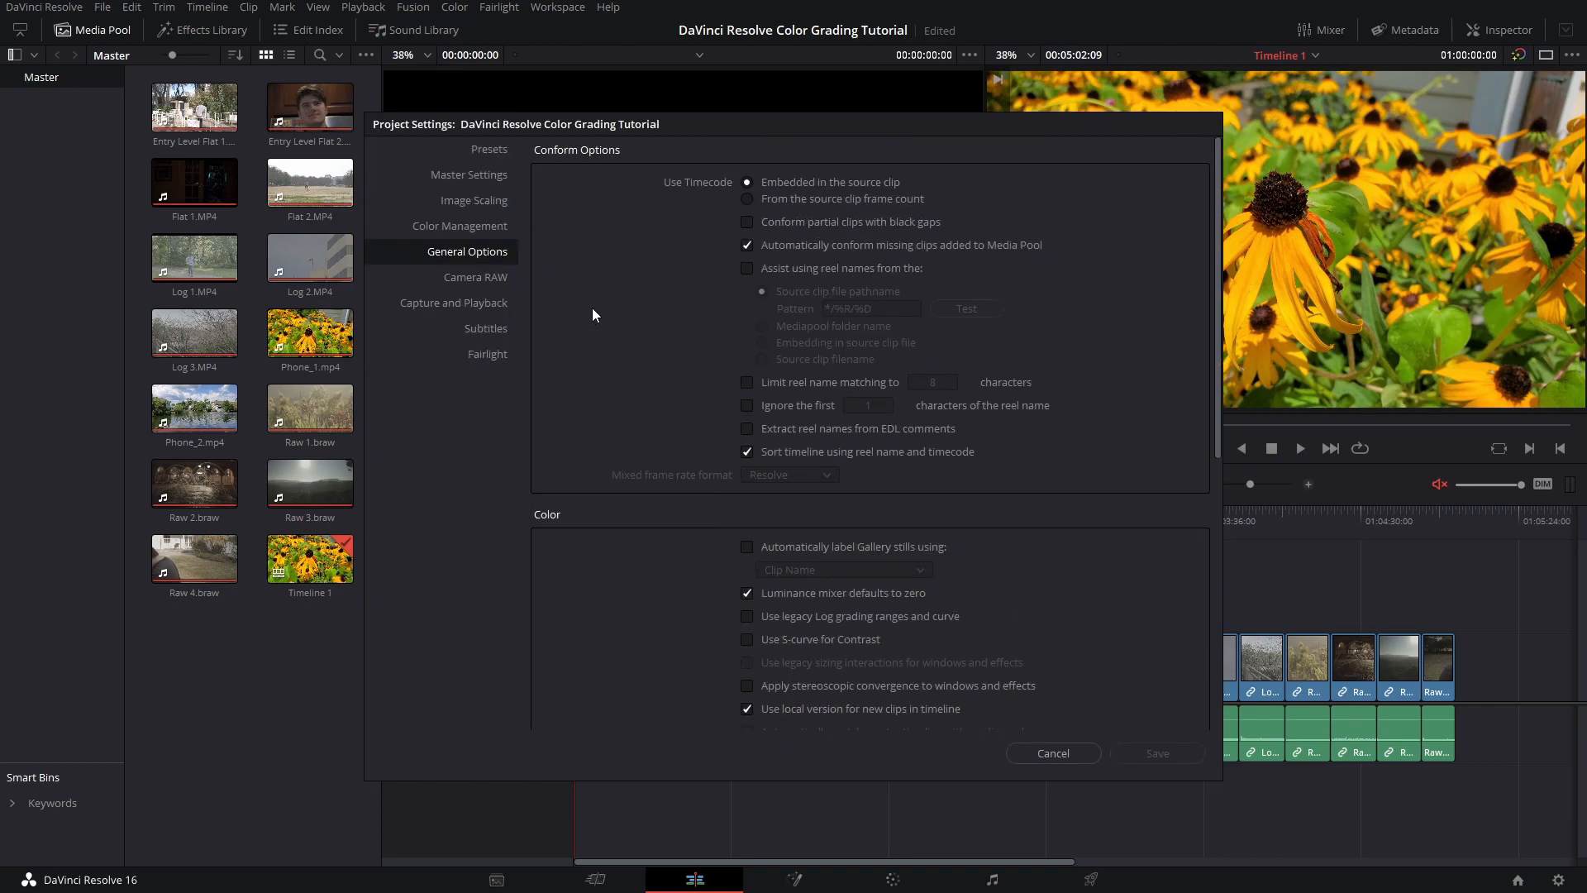
{"action": "left_click", "coordinate": [1053, 753]}
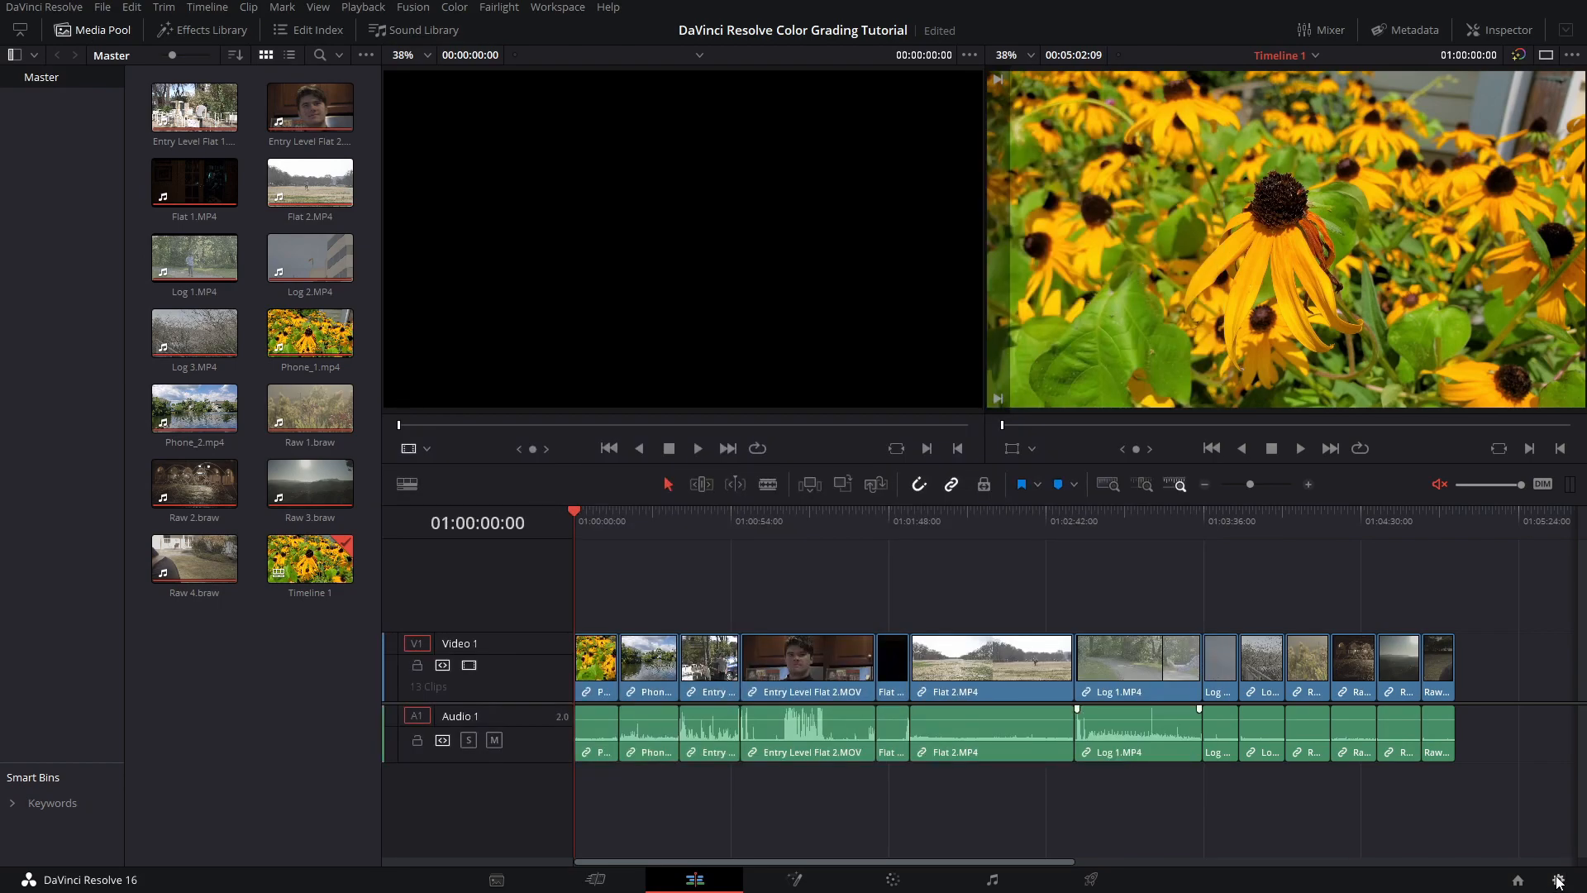
{"action": "left_click", "coordinate": [1558, 881]}
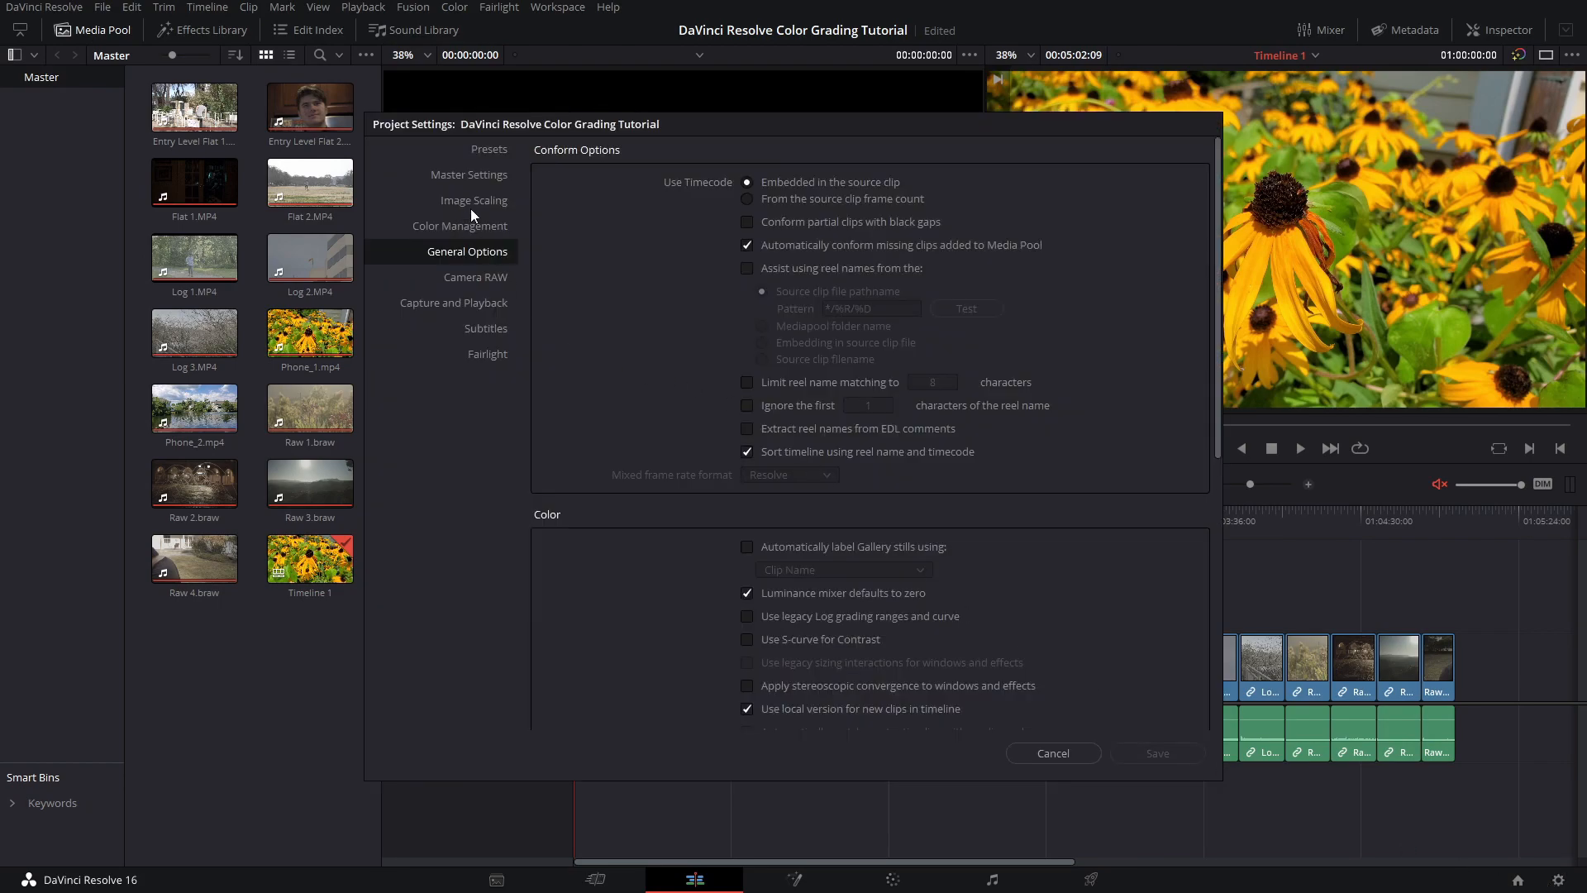
{"action": "left_click", "coordinate": [483, 230]}
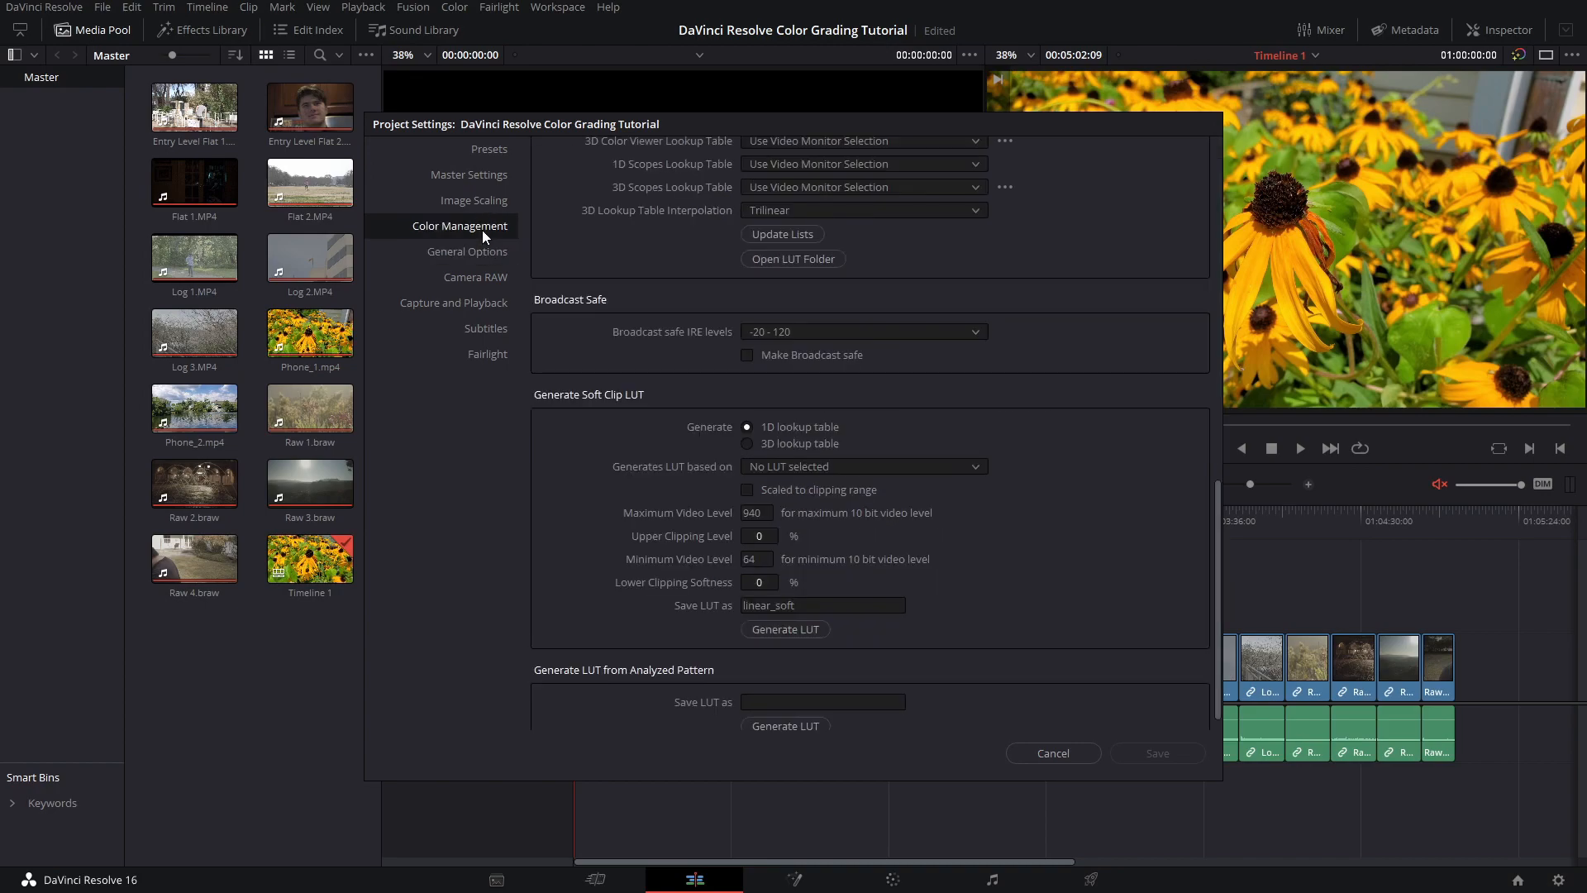
{"action": "scroll", "coordinate": [648, 306], "scroll_direction": "down", "scroll_amount": 1}
{"action": "scroll", "coordinate": [678, 321], "scroll_direction": "up", "scroll_amount": 10}
{"action": "scroll", "coordinate": [666, 329], "scroll_direction": "up", "scroll_amount": 5}
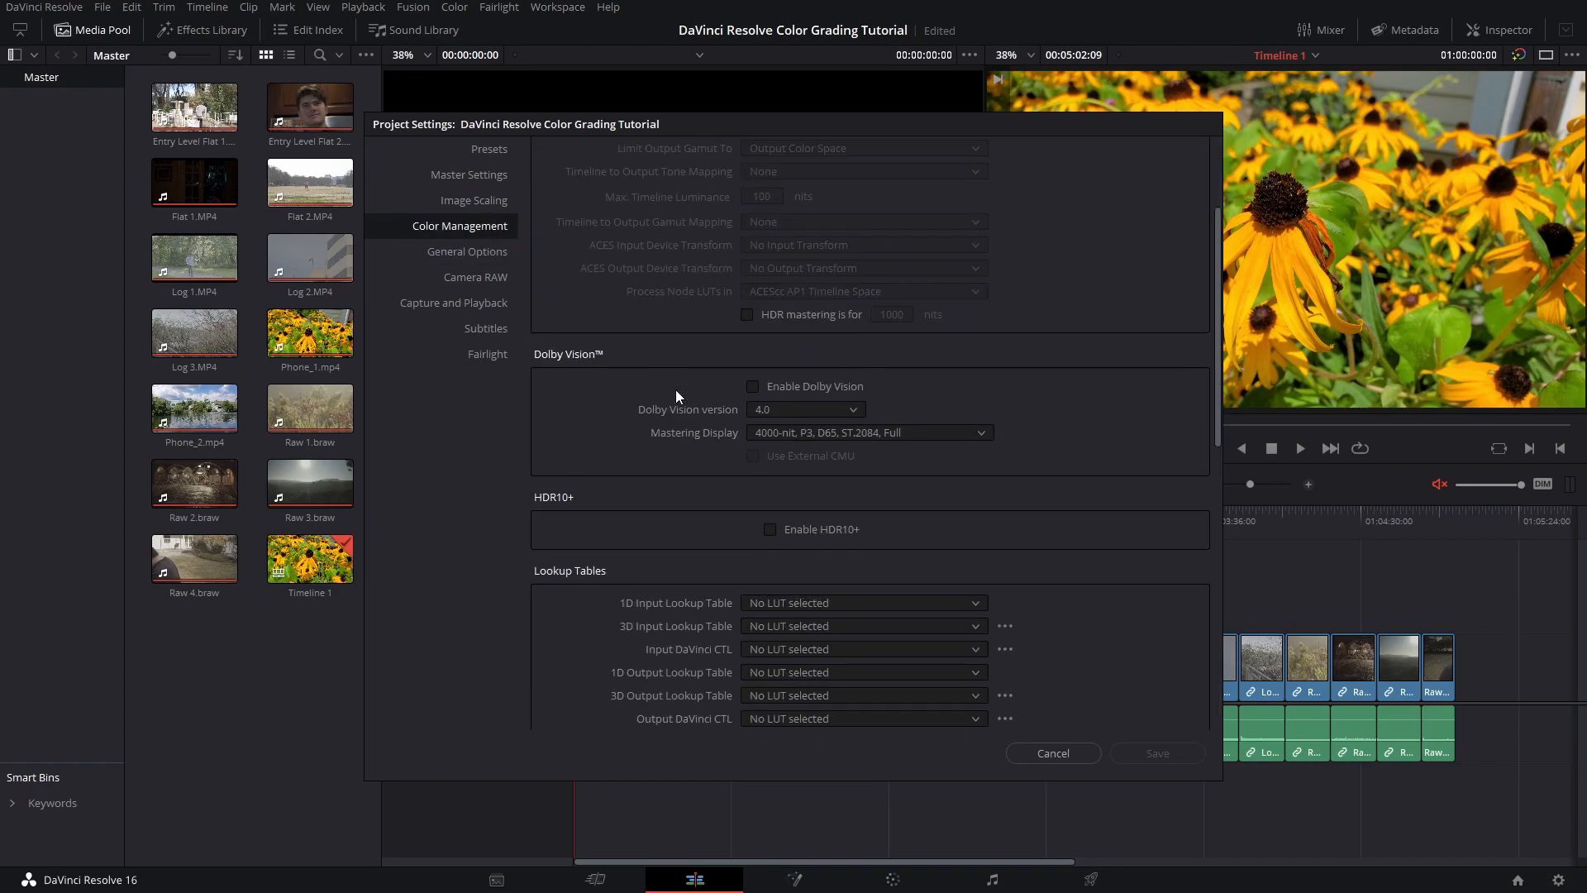
{"action": "scroll", "coordinate": [658, 360], "scroll_direction": "down", "scroll_amount": 8}
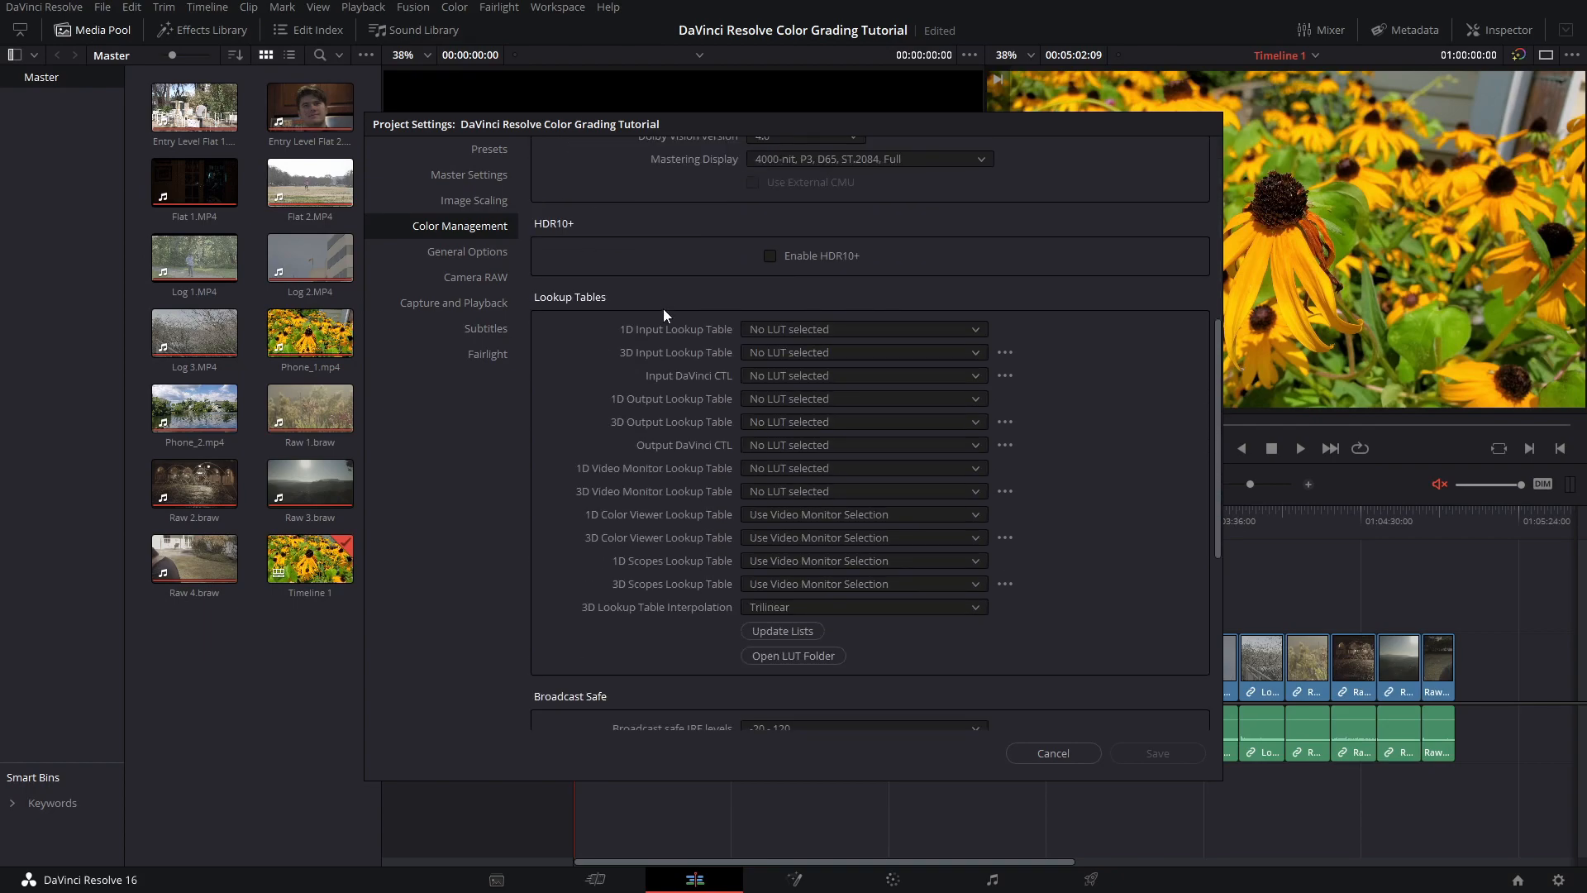
{"action": "scroll", "coordinate": [633, 496], "scroll_direction": "down", "scroll_amount": 1}
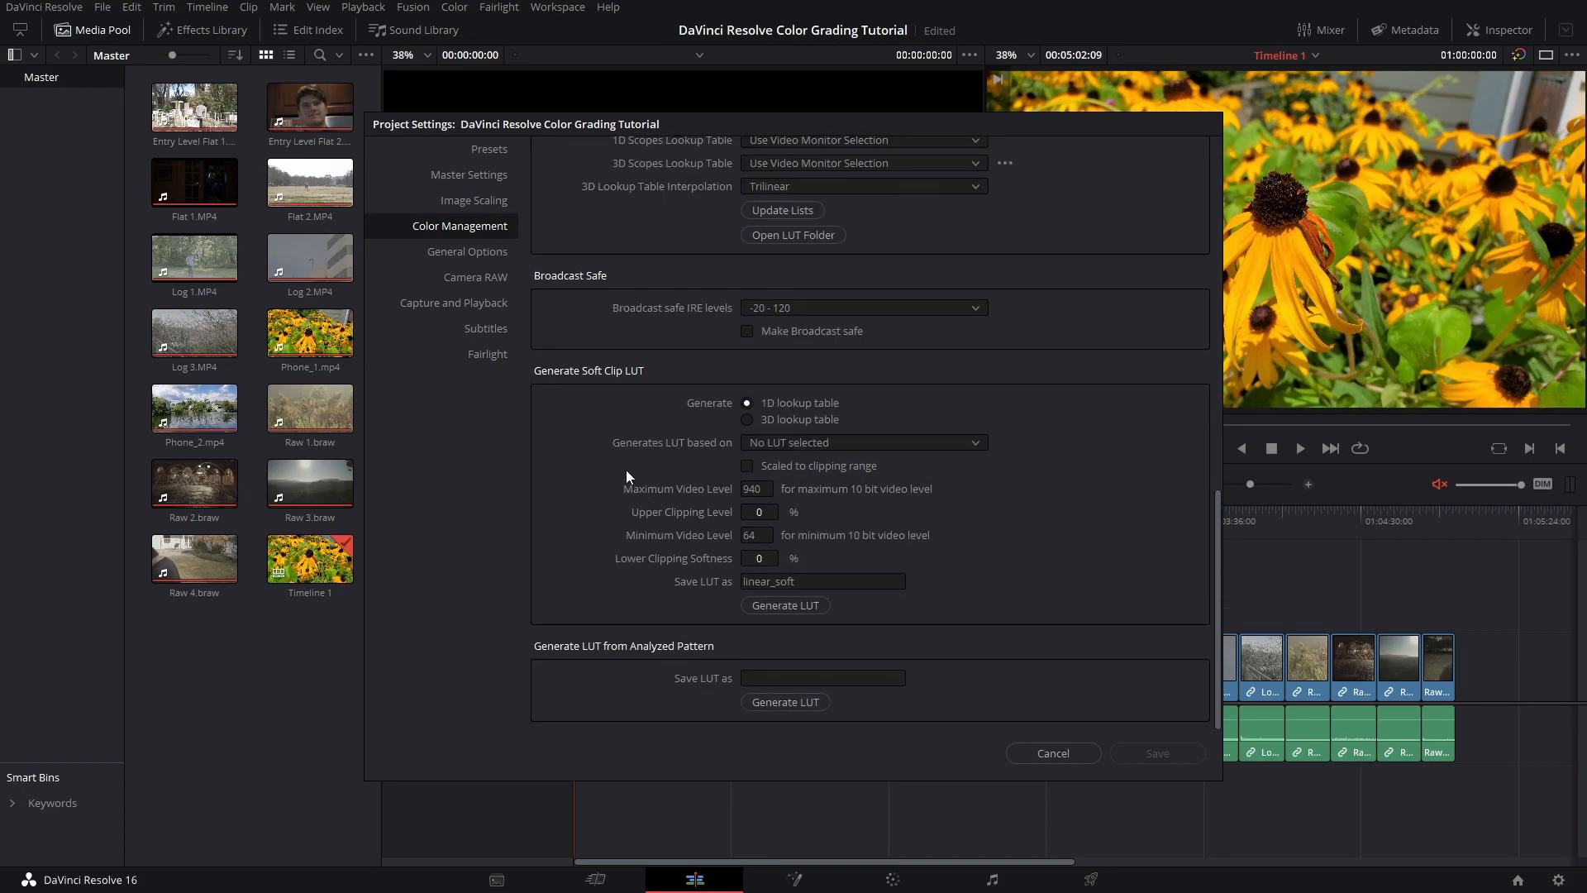
Examine the project's General Options, including the conform, color, dynamics profile and versions sections
{"action": "left_click", "coordinate": [496, 252]}
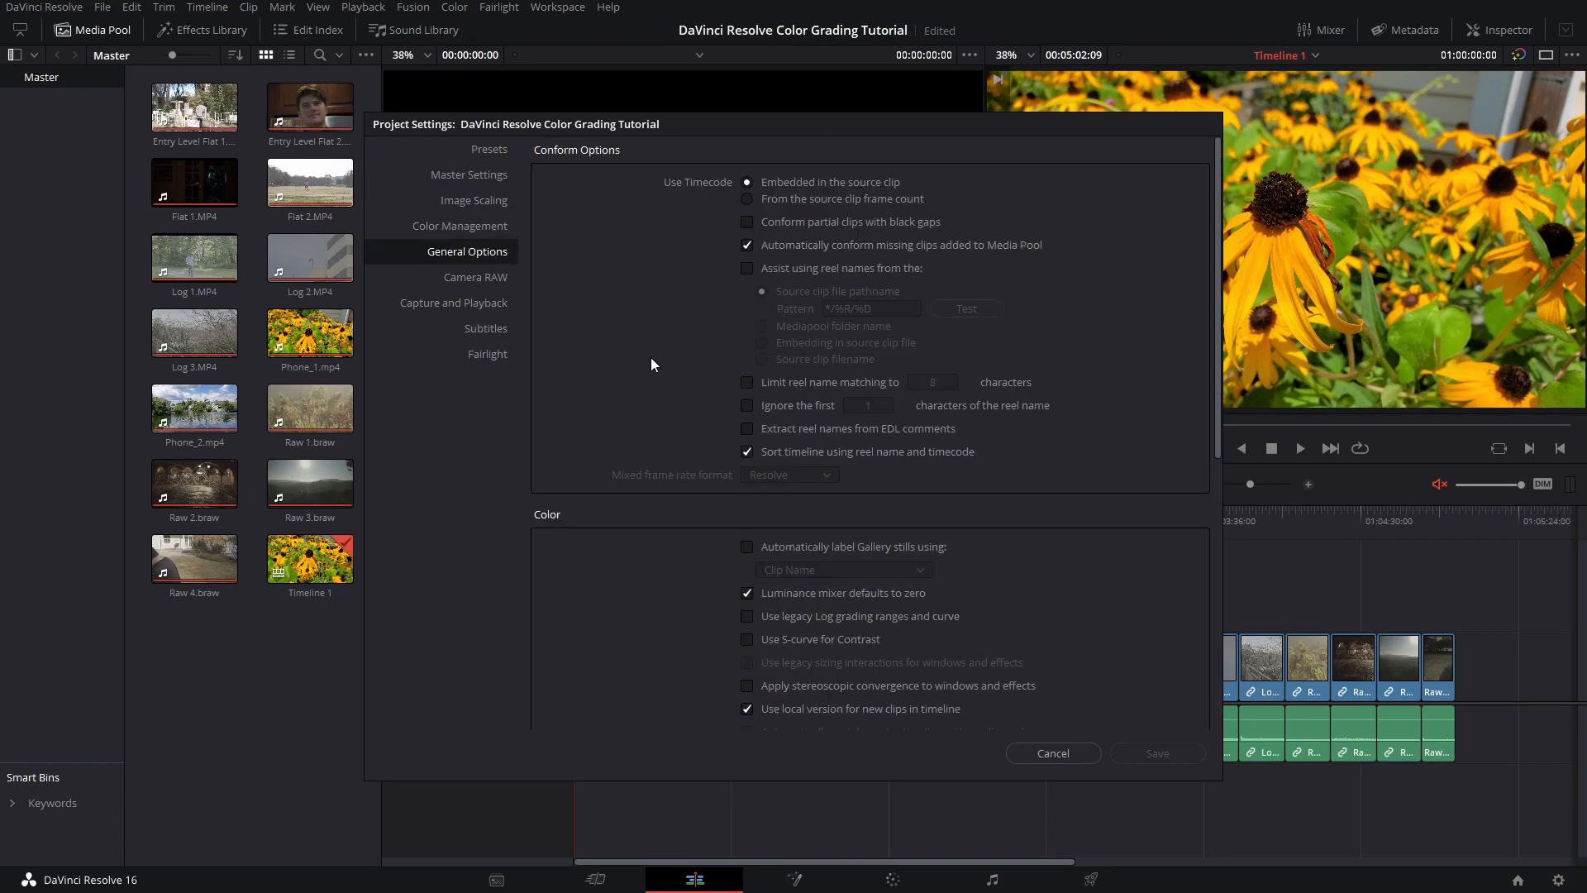
{"action": "scroll", "coordinate": [672, 342], "scroll_direction": "down", "scroll_amount": 5}
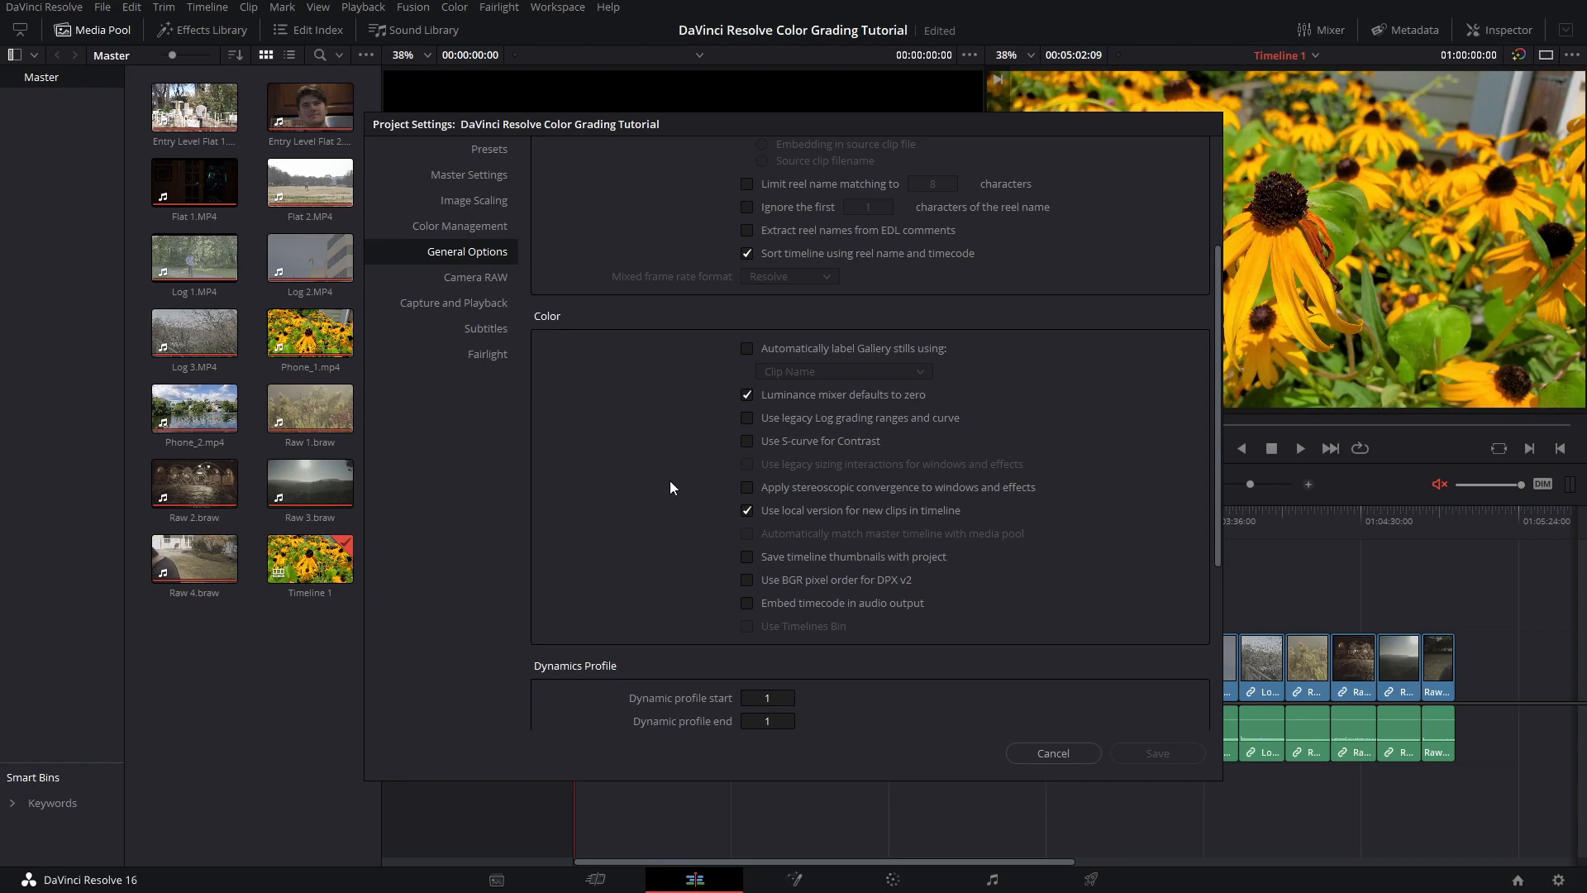
{"action": "scroll", "coordinate": [667, 481], "scroll_direction": "down", "scroll_amount": 3}
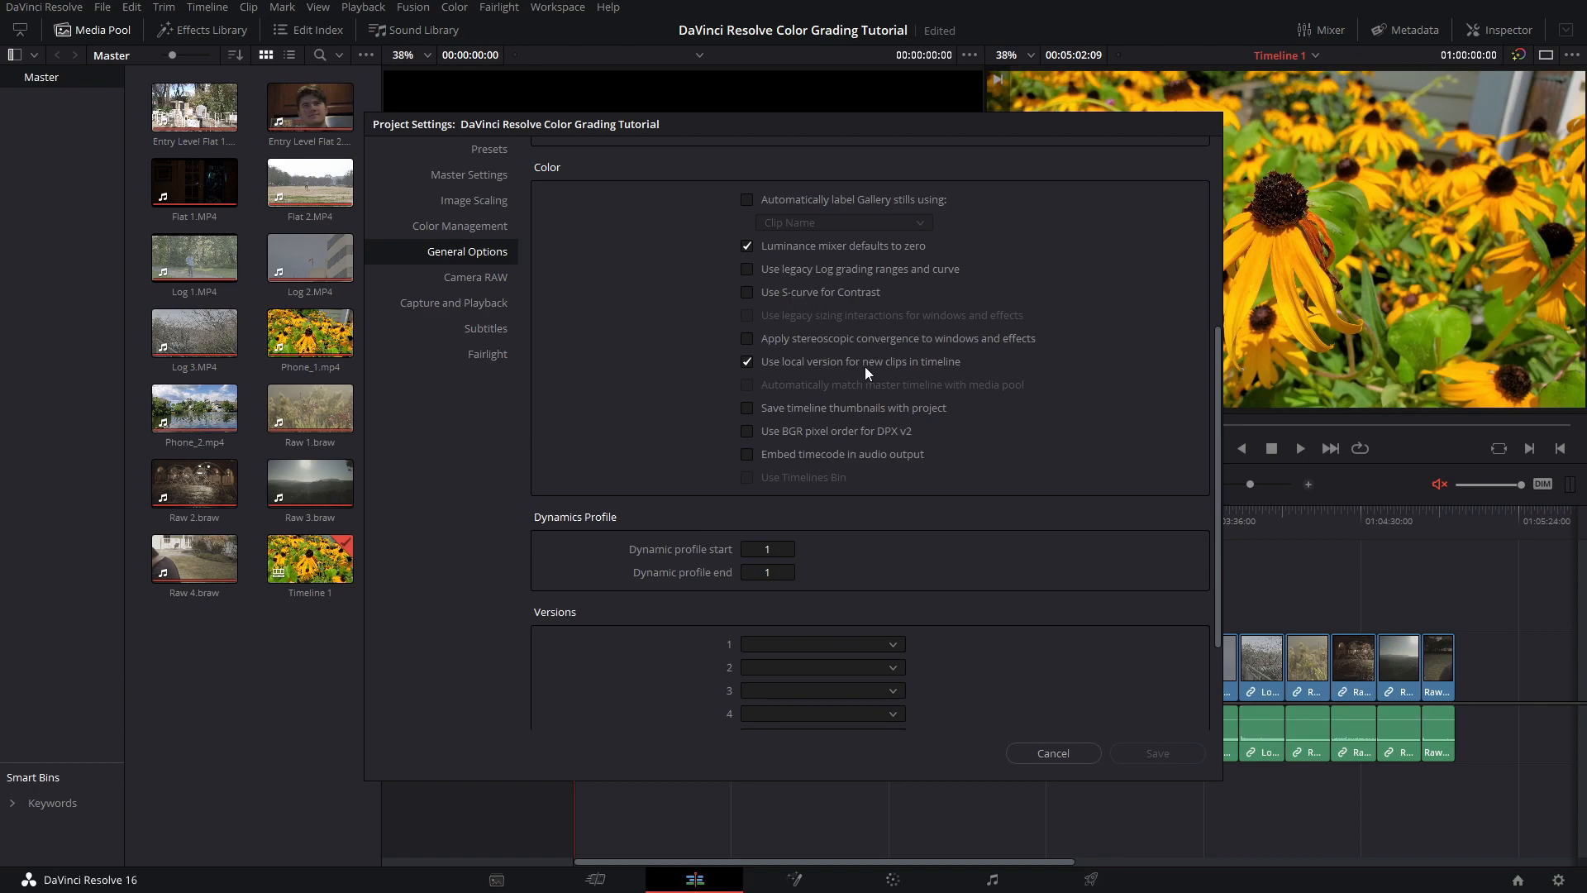
{"action": "scroll", "coordinate": [1048, 441], "scroll_direction": "down", "scroll_amount": 3}
{"action": "scroll", "coordinate": [1068, 484], "scroll_direction": "up", "scroll_amount": 8}
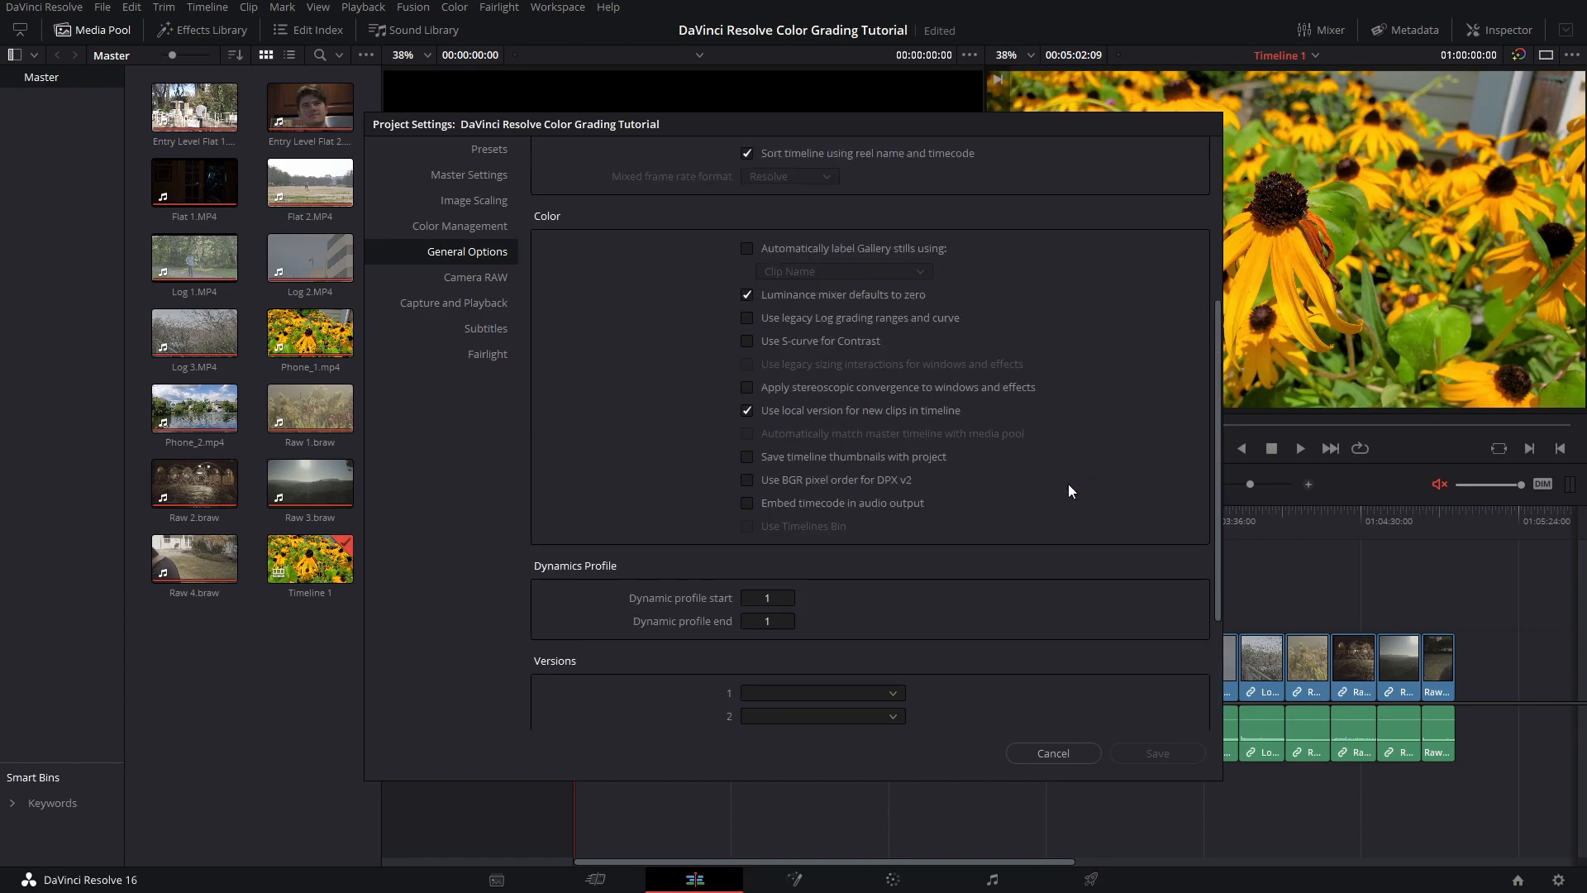
{"action": "scroll", "coordinate": [1083, 506], "scroll_direction": "up", "scroll_amount": 2}
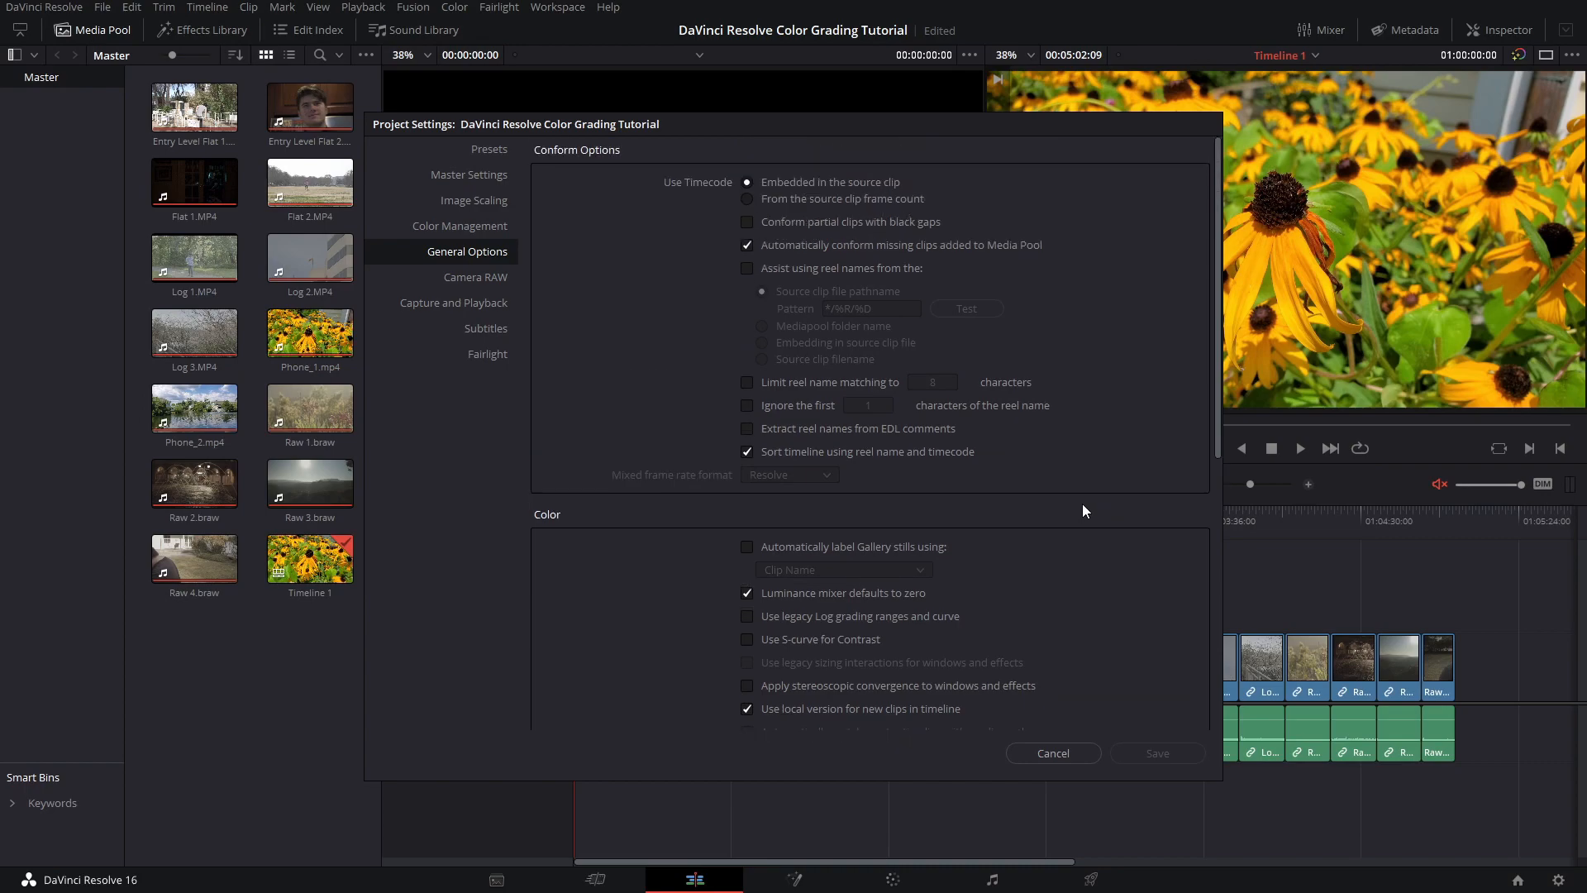
{"action": "scroll", "coordinate": [818, 570], "scroll_direction": "down", "scroll_amount": 2}
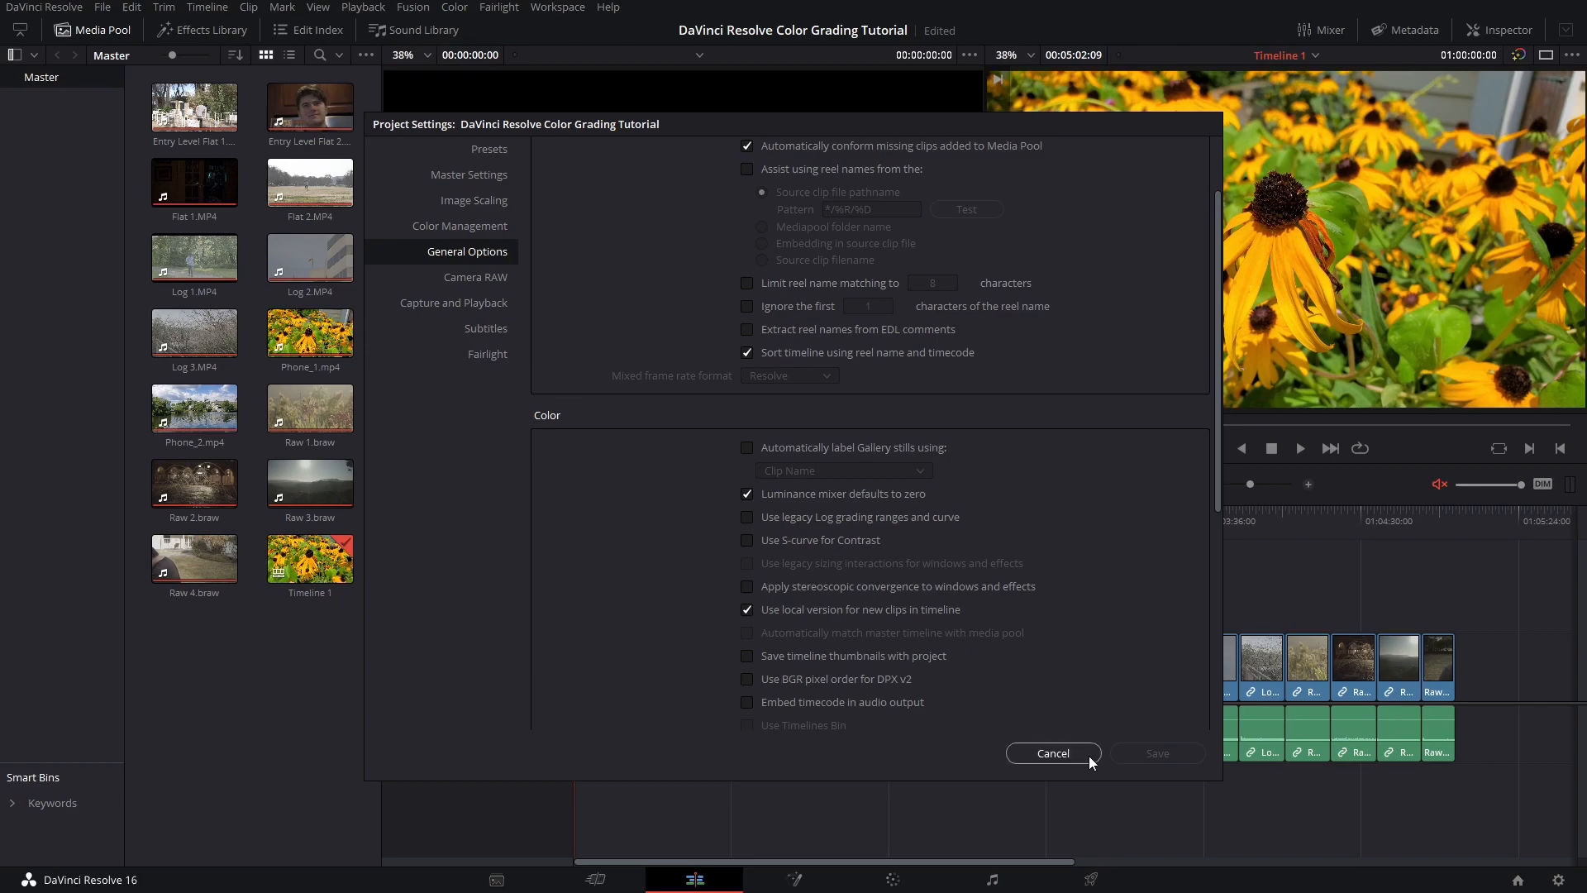
Select the System Config1 project preset, check its available actions, and view its image scaling and master settings
{"action": "left_click", "coordinate": [480, 147]}
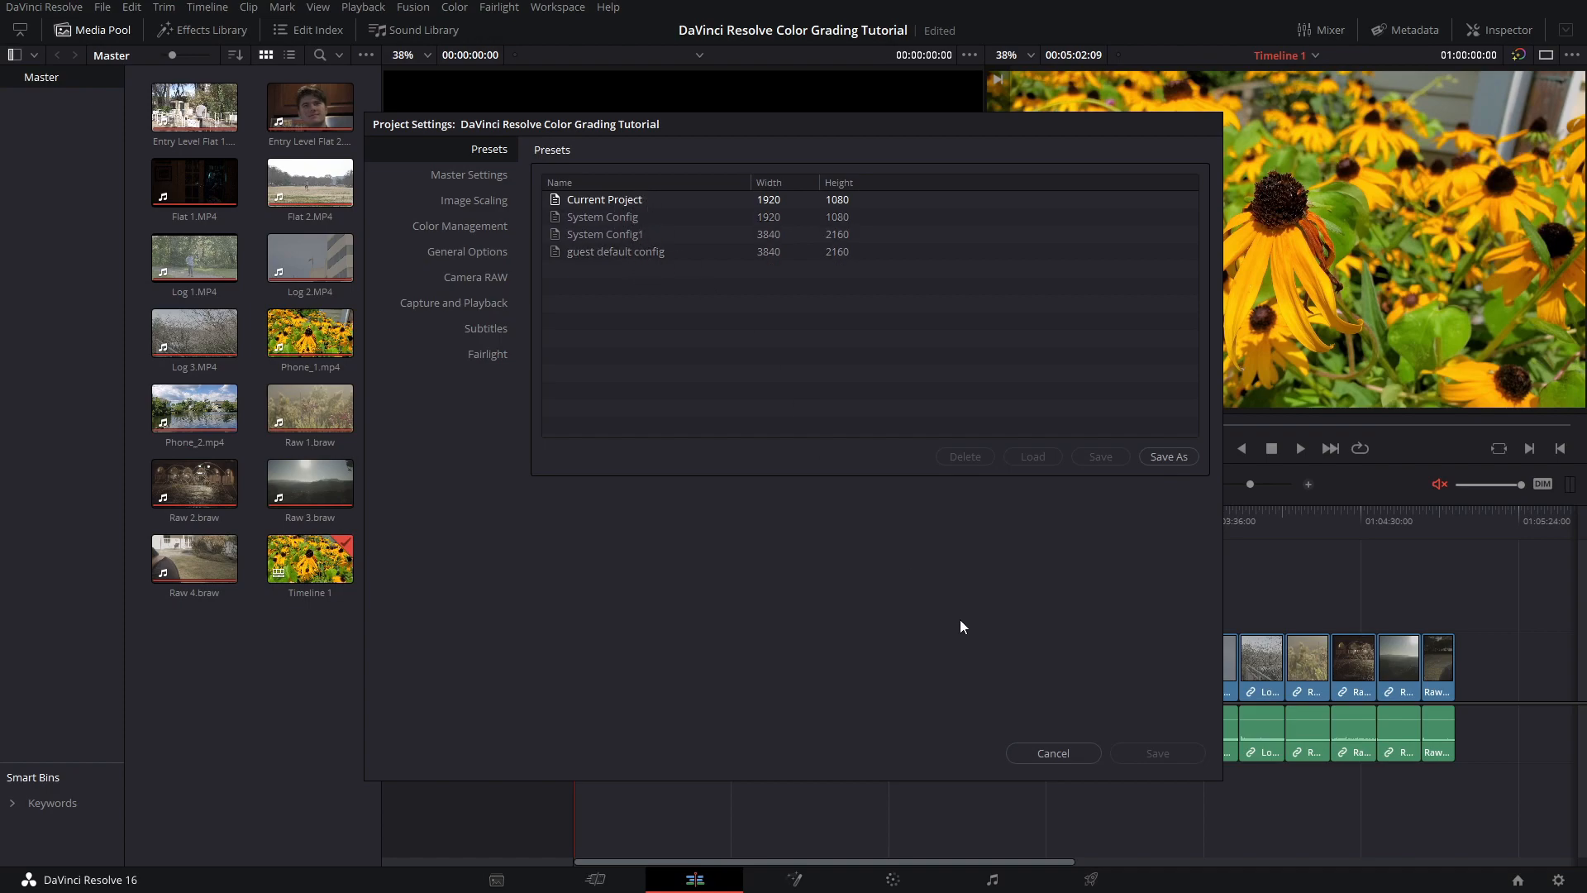
{"action": "left_click", "coordinate": [1072, 757]}
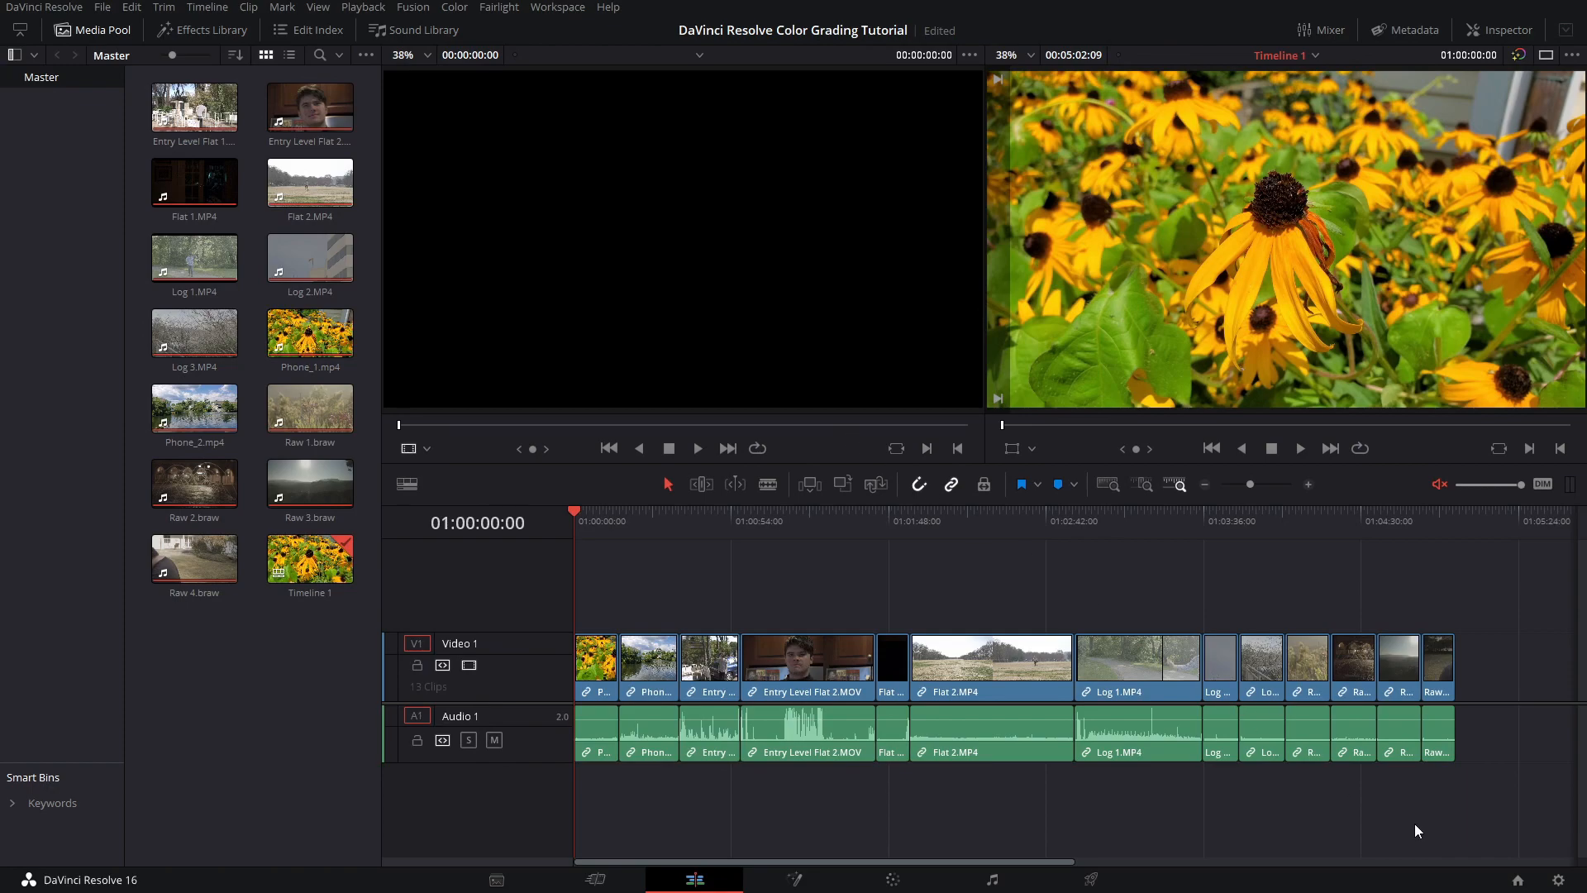
{"action": "left_click", "coordinate": [1558, 880]}
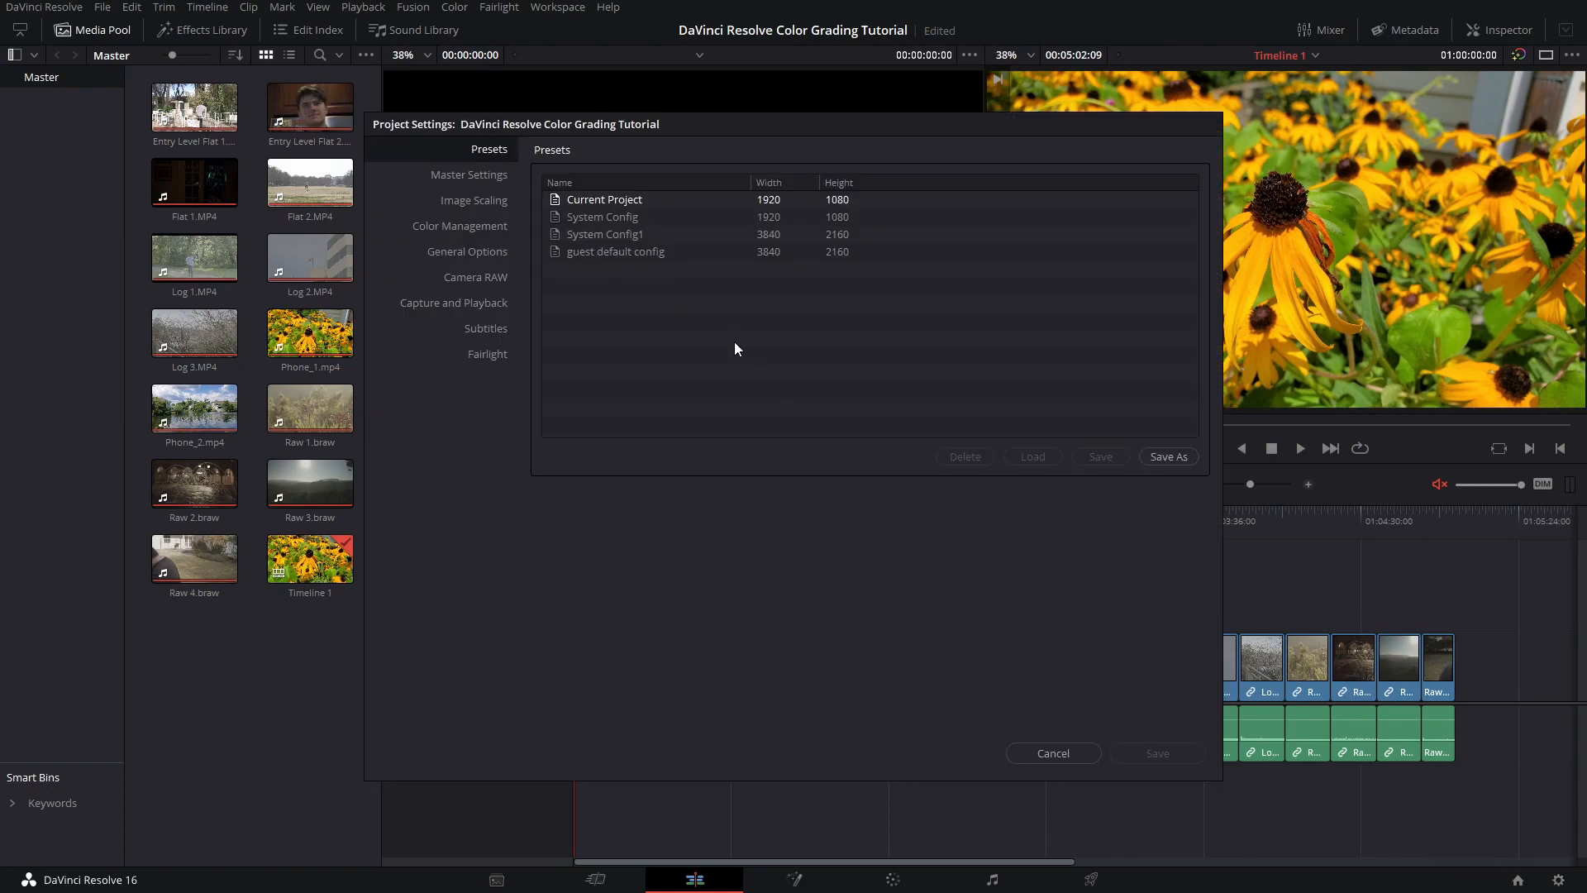
{"action": "right_click", "coordinate": [617, 235]}
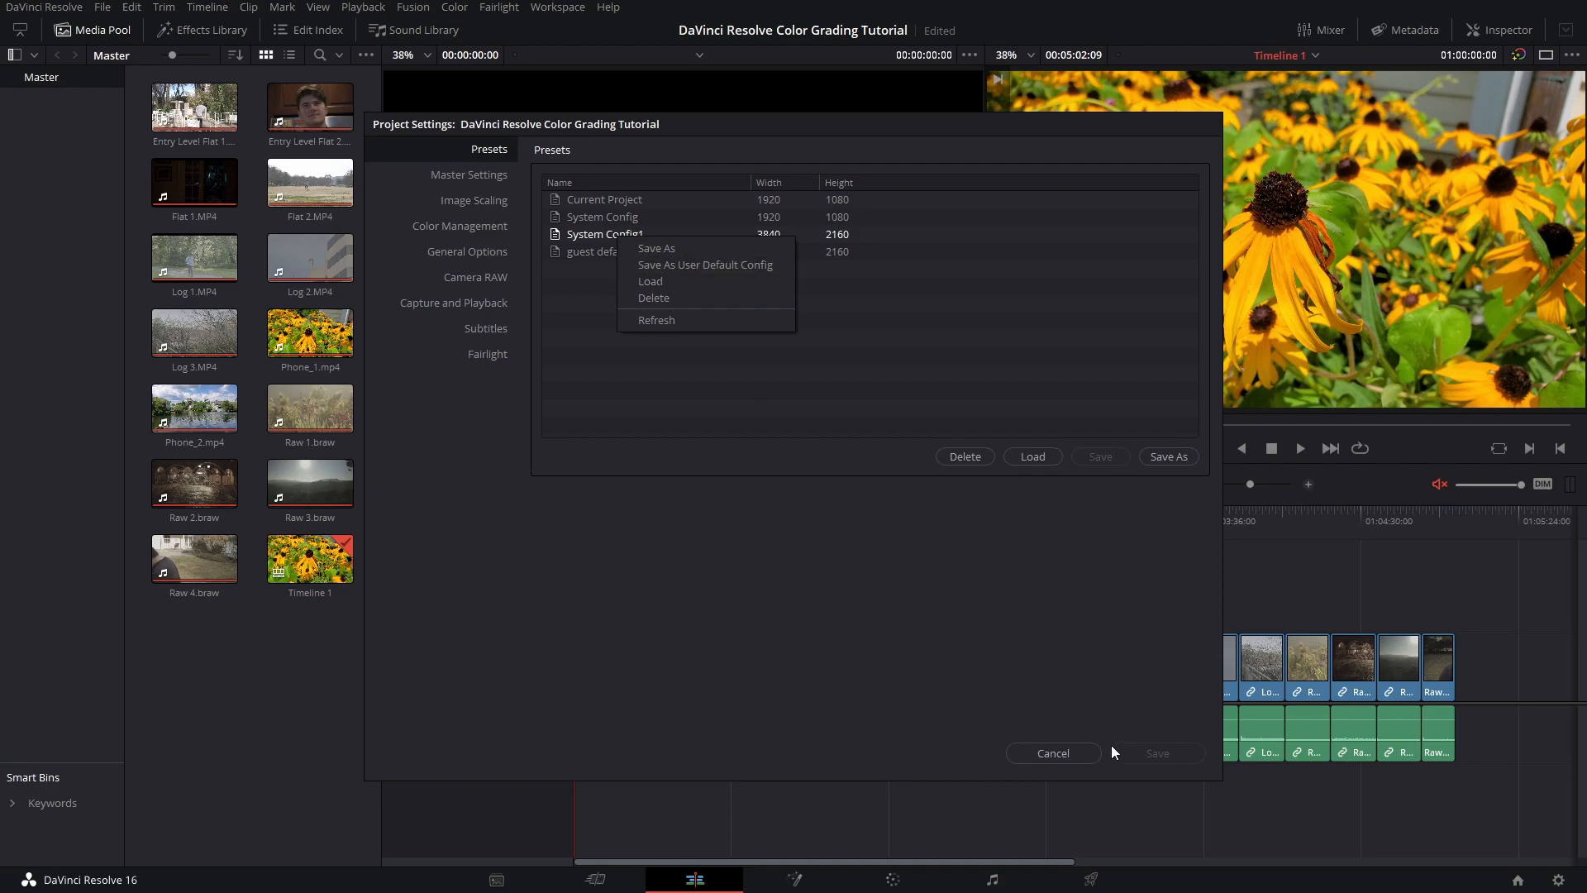
{"action": "left_click", "coordinate": [482, 197]}
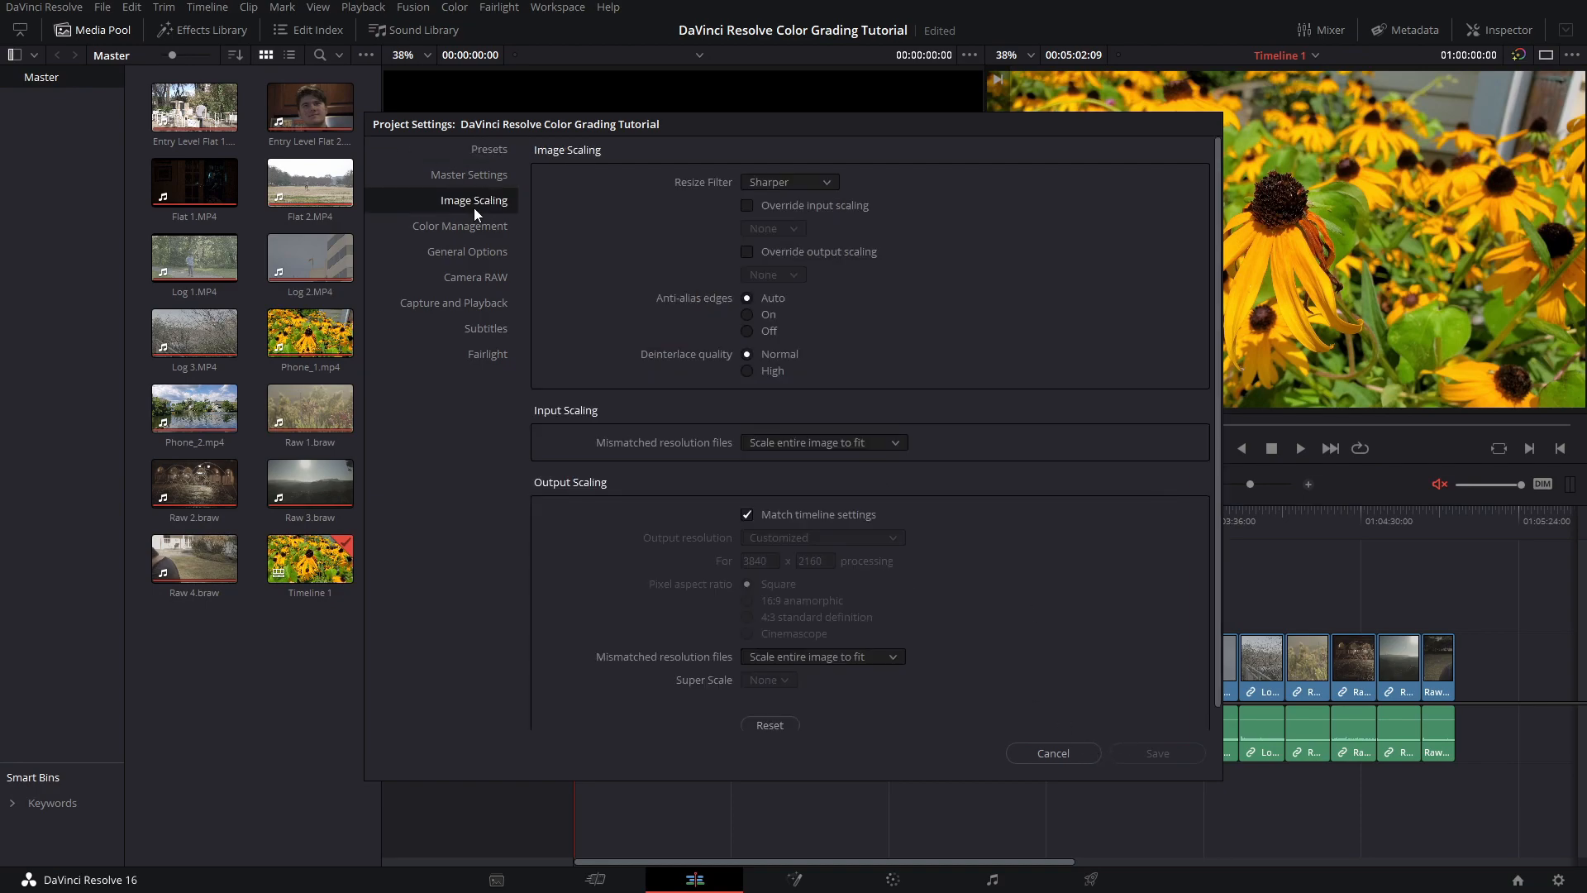
{"action": "left_click", "coordinate": [479, 222]}
{"action": "left_click", "coordinate": [478, 178]}
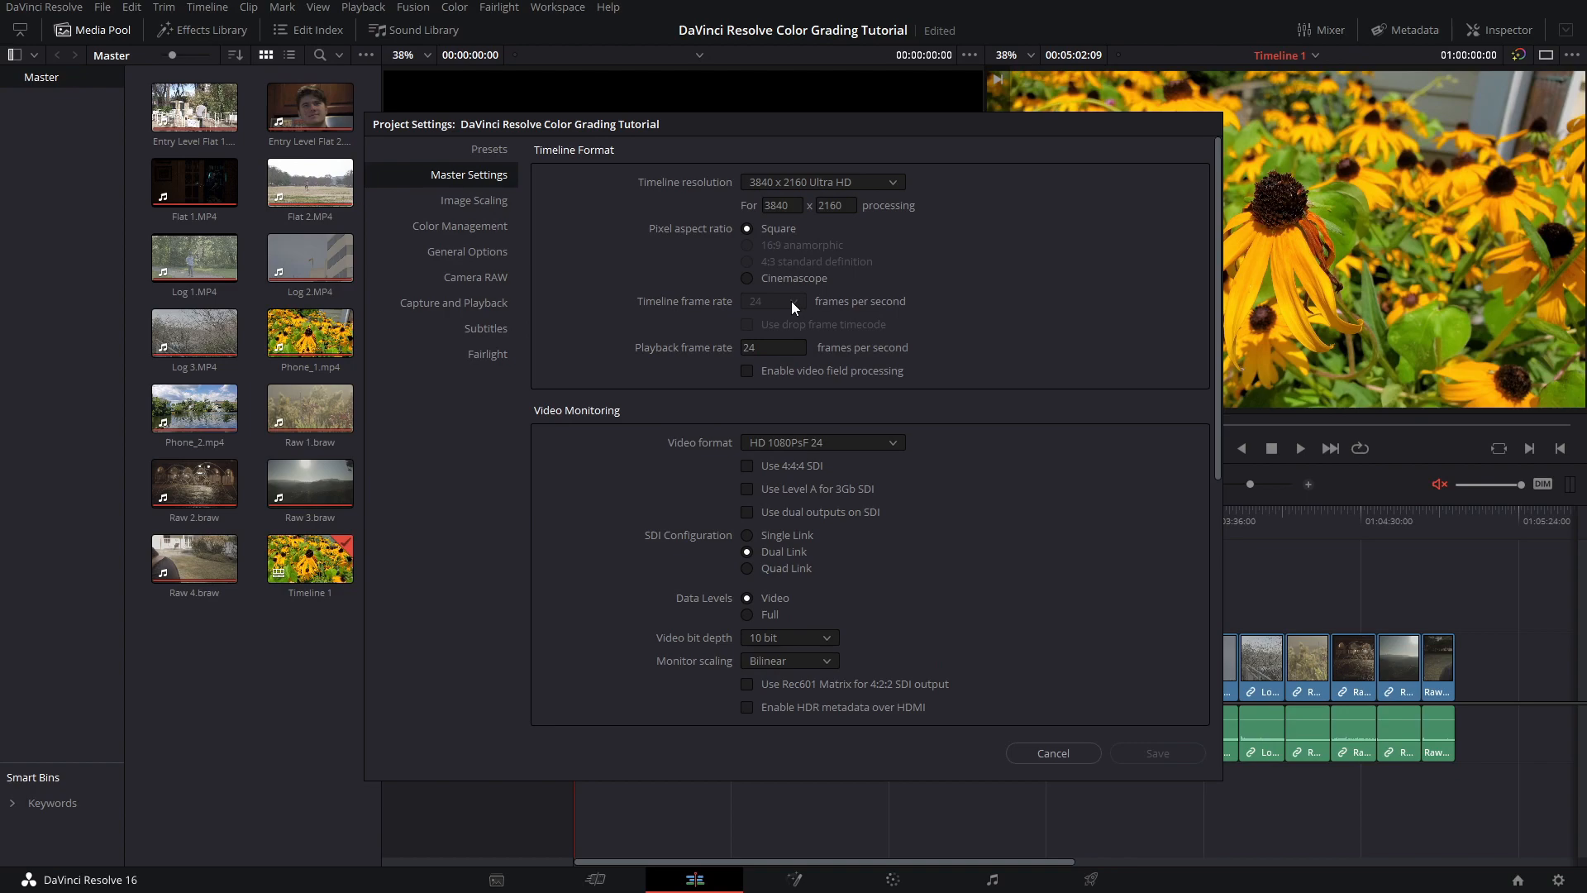
Examine the project's Image Scaling settings and the Resize Filter choices, and close the project settings without saving
{"action": "left_click", "coordinate": [492, 199]}
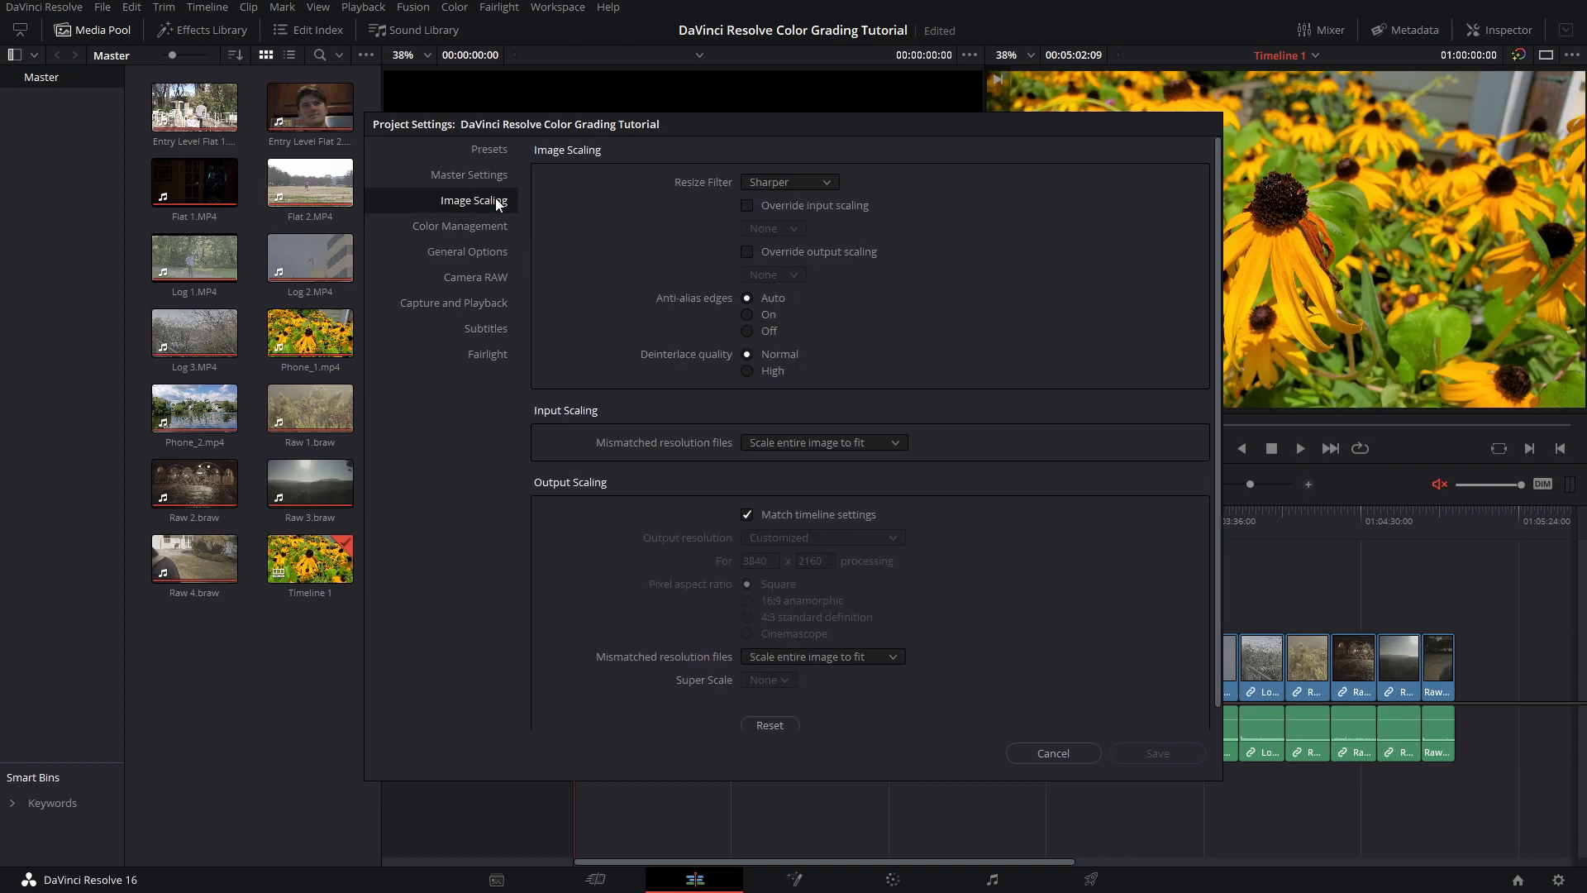
{"action": "left_click", "coordinate": [818, 182]}
{"action": "left_click", "coordinate": [819, 182]}
{"action": "left_click", "coordinate": [1081, 752]}
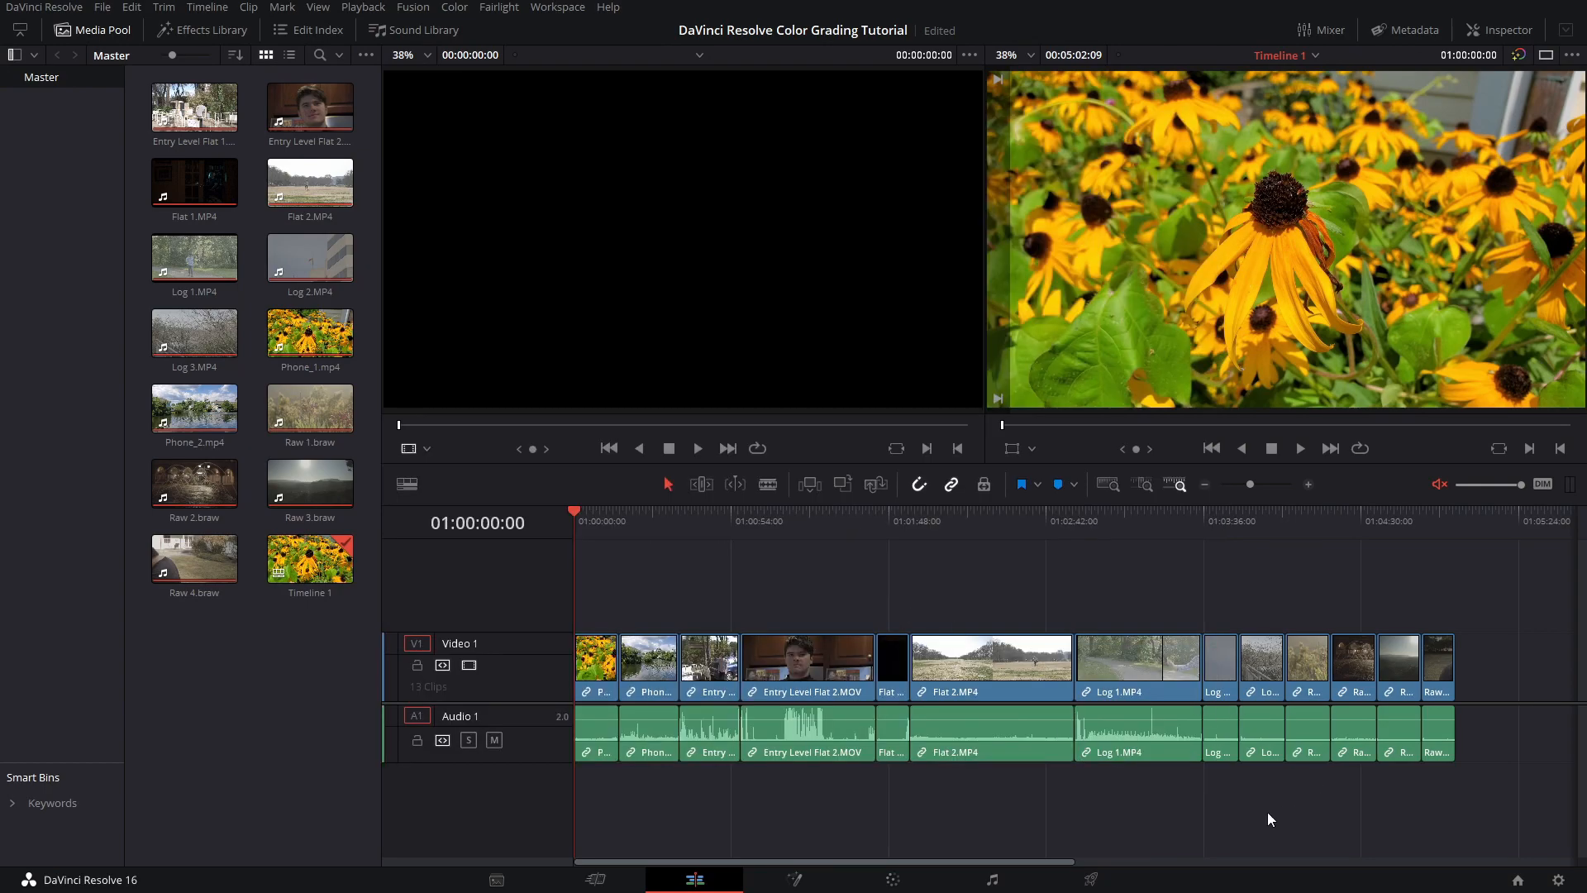
Switch to the Color page and show the primaries color wheels for the flower clip
{"action": "left_click", "coordinate": [896, 879]}
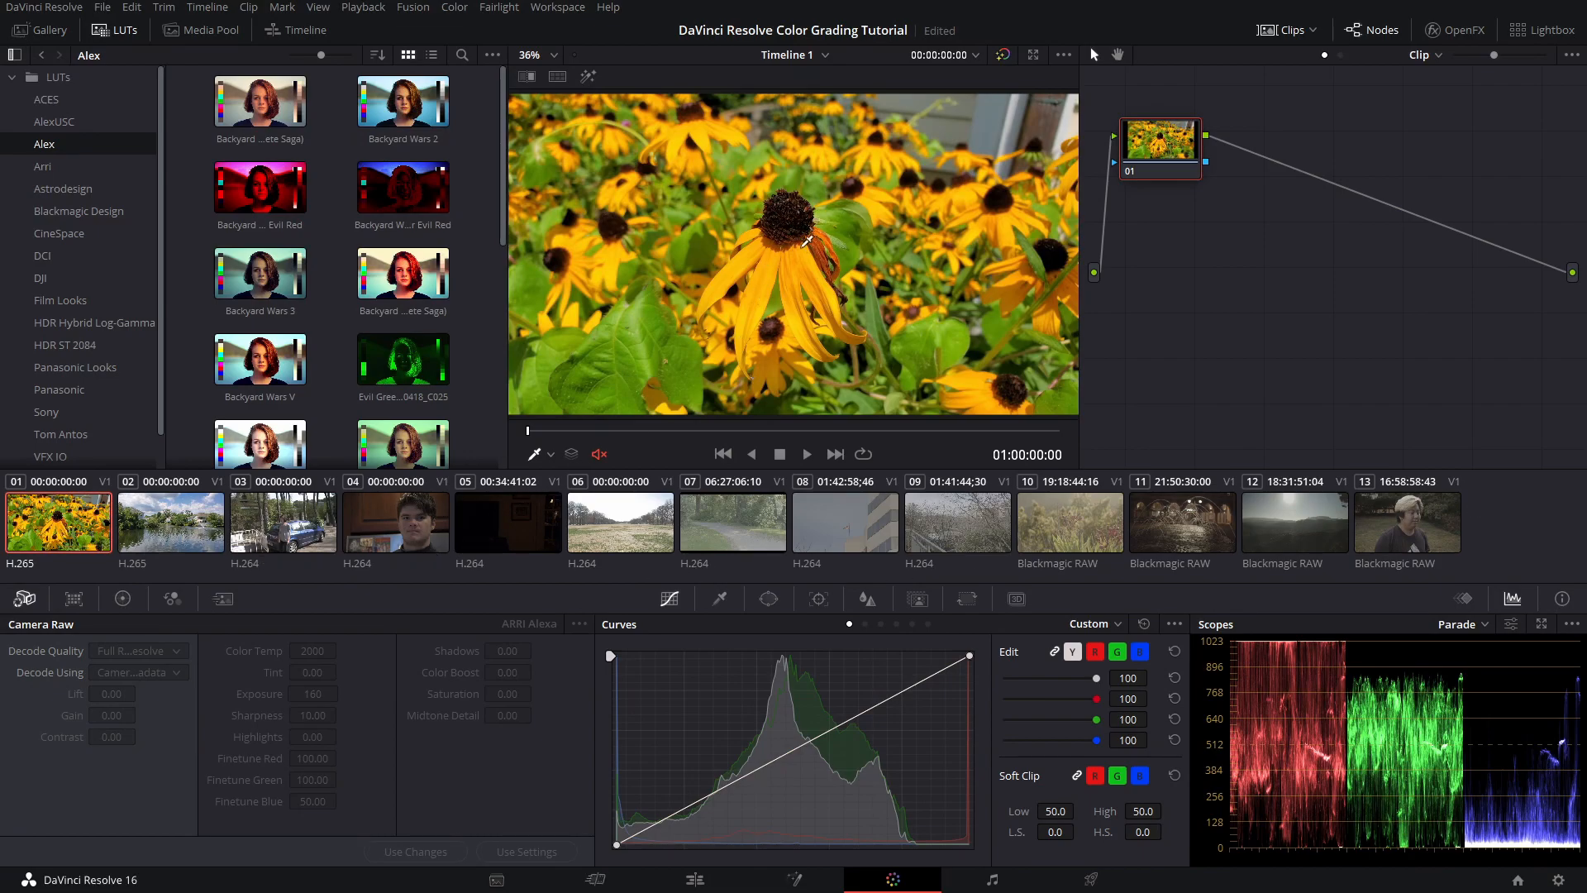
{"action": "scroll", "coordinate": [786, 214], "scroll_direction": "up", "scroll_amount": 5}
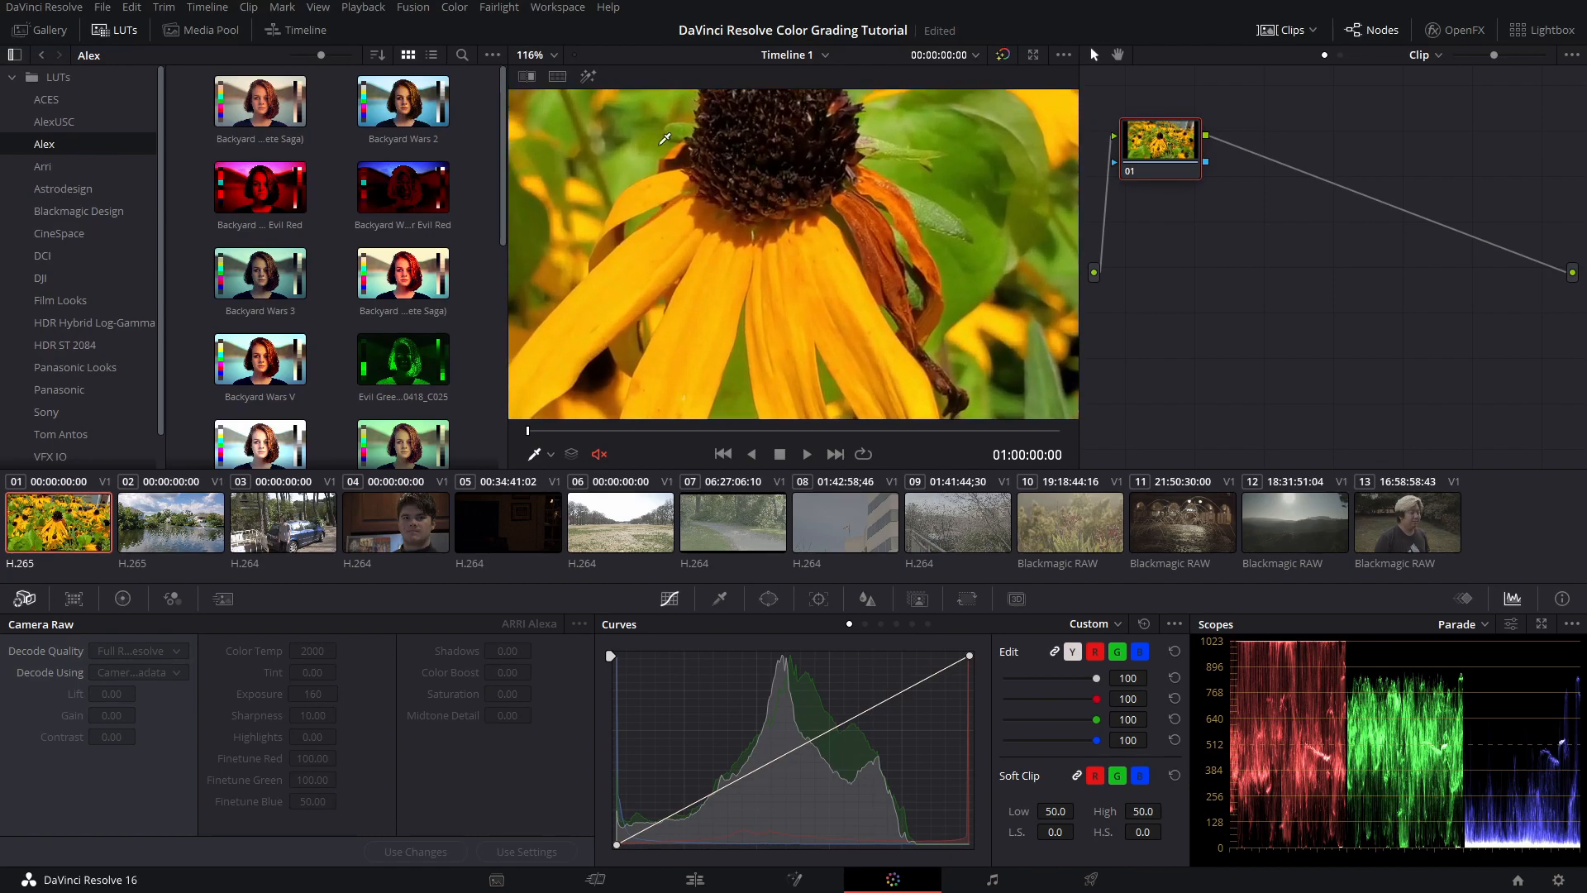
{"action": "left_click", "coordinate": [549, 61]}
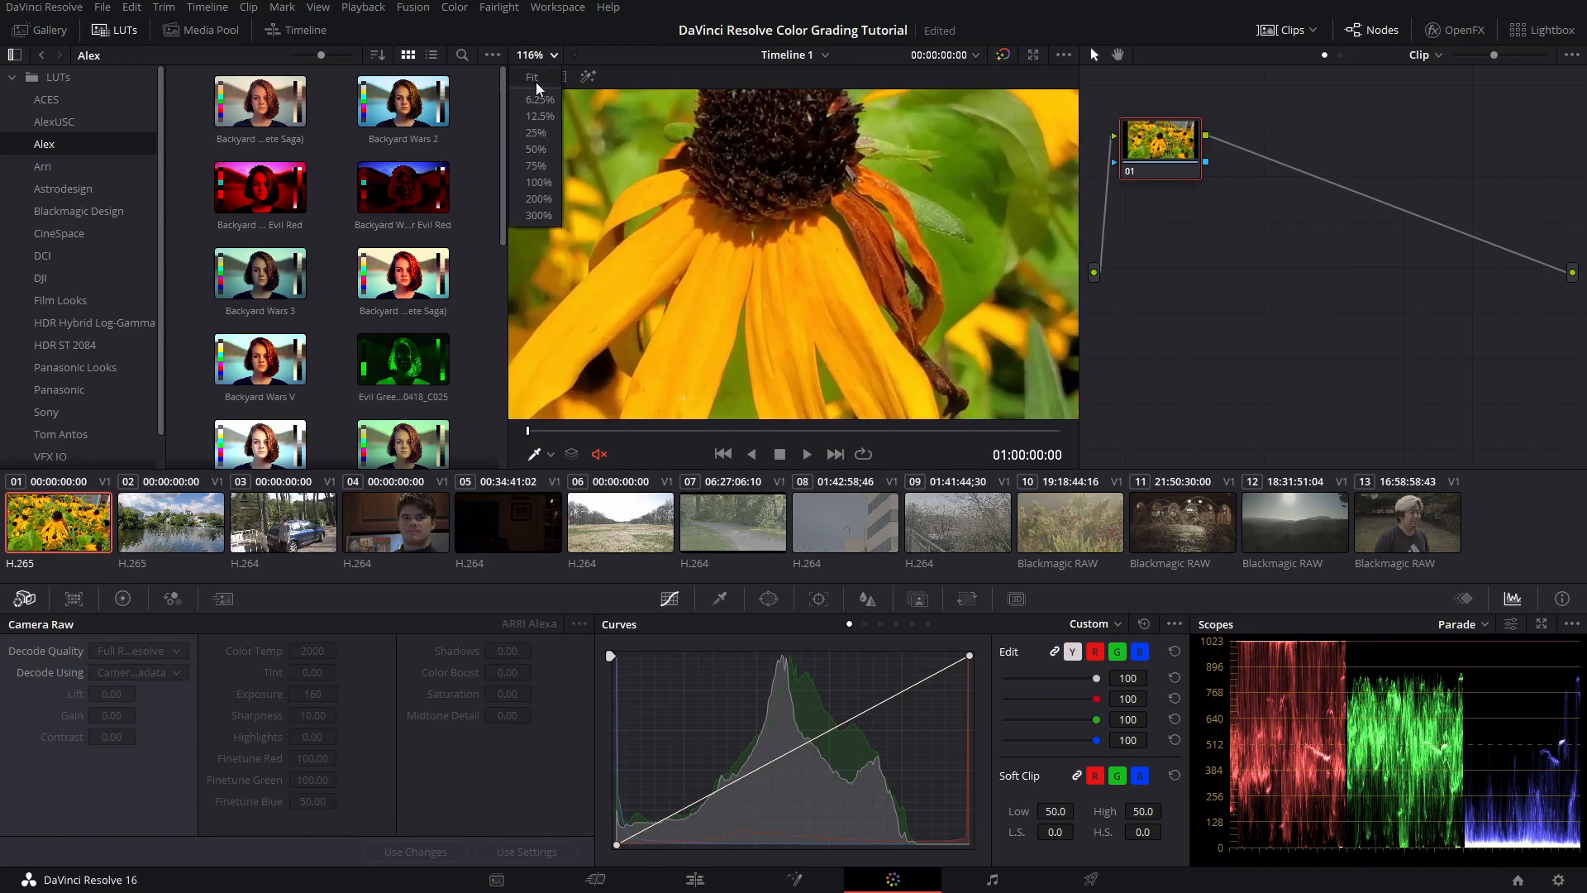
{"action": "left_click", "coordinate": [534, 80]}
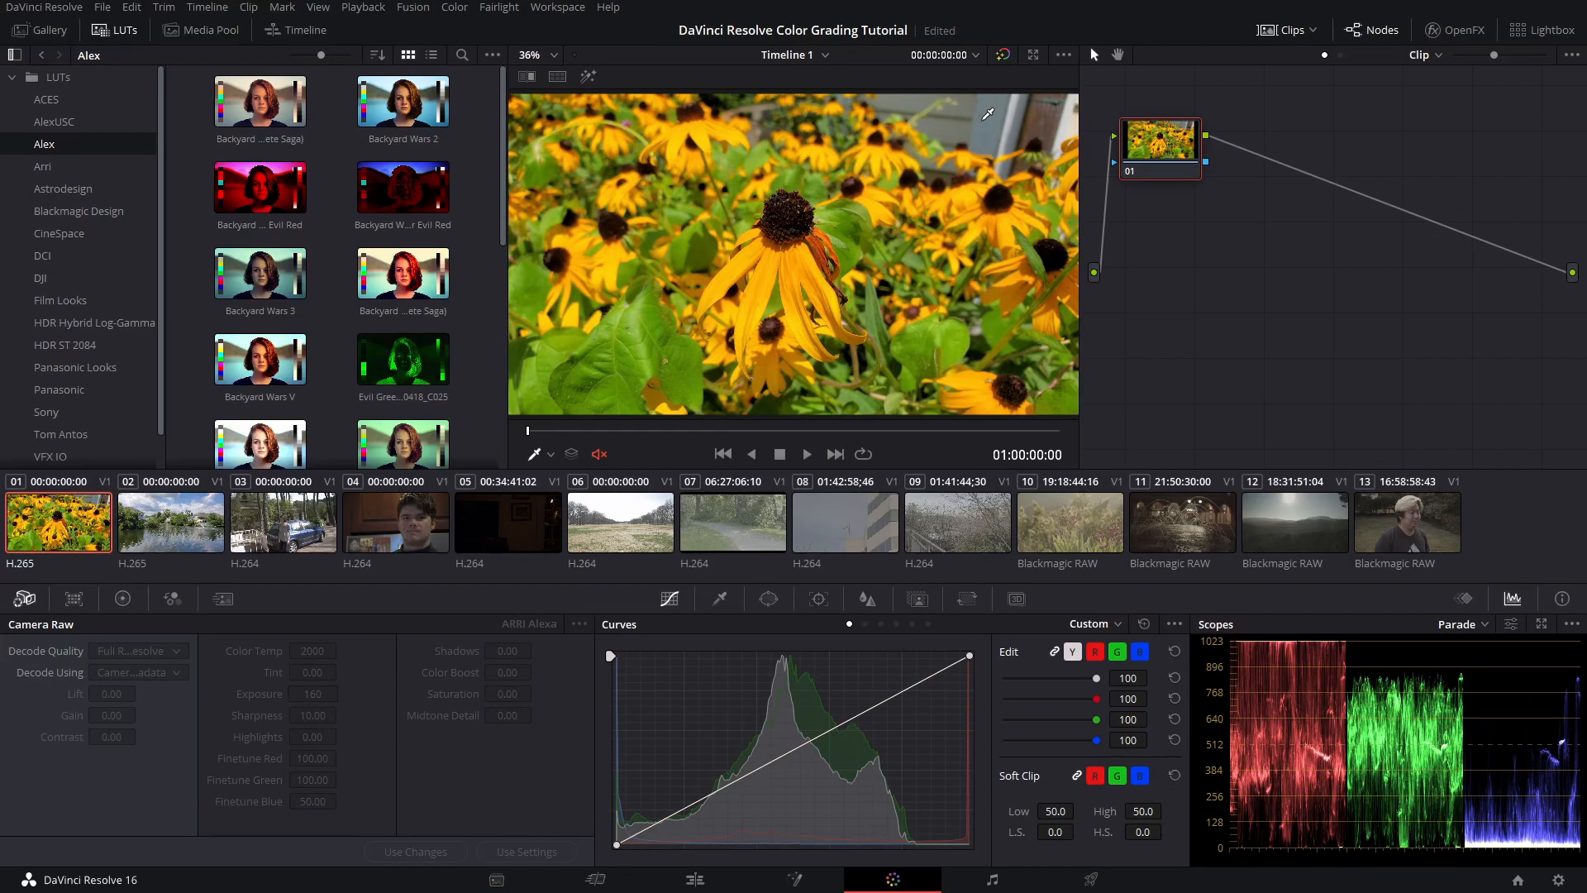
{"action": "left_click", "coordinate": [123, 600]}
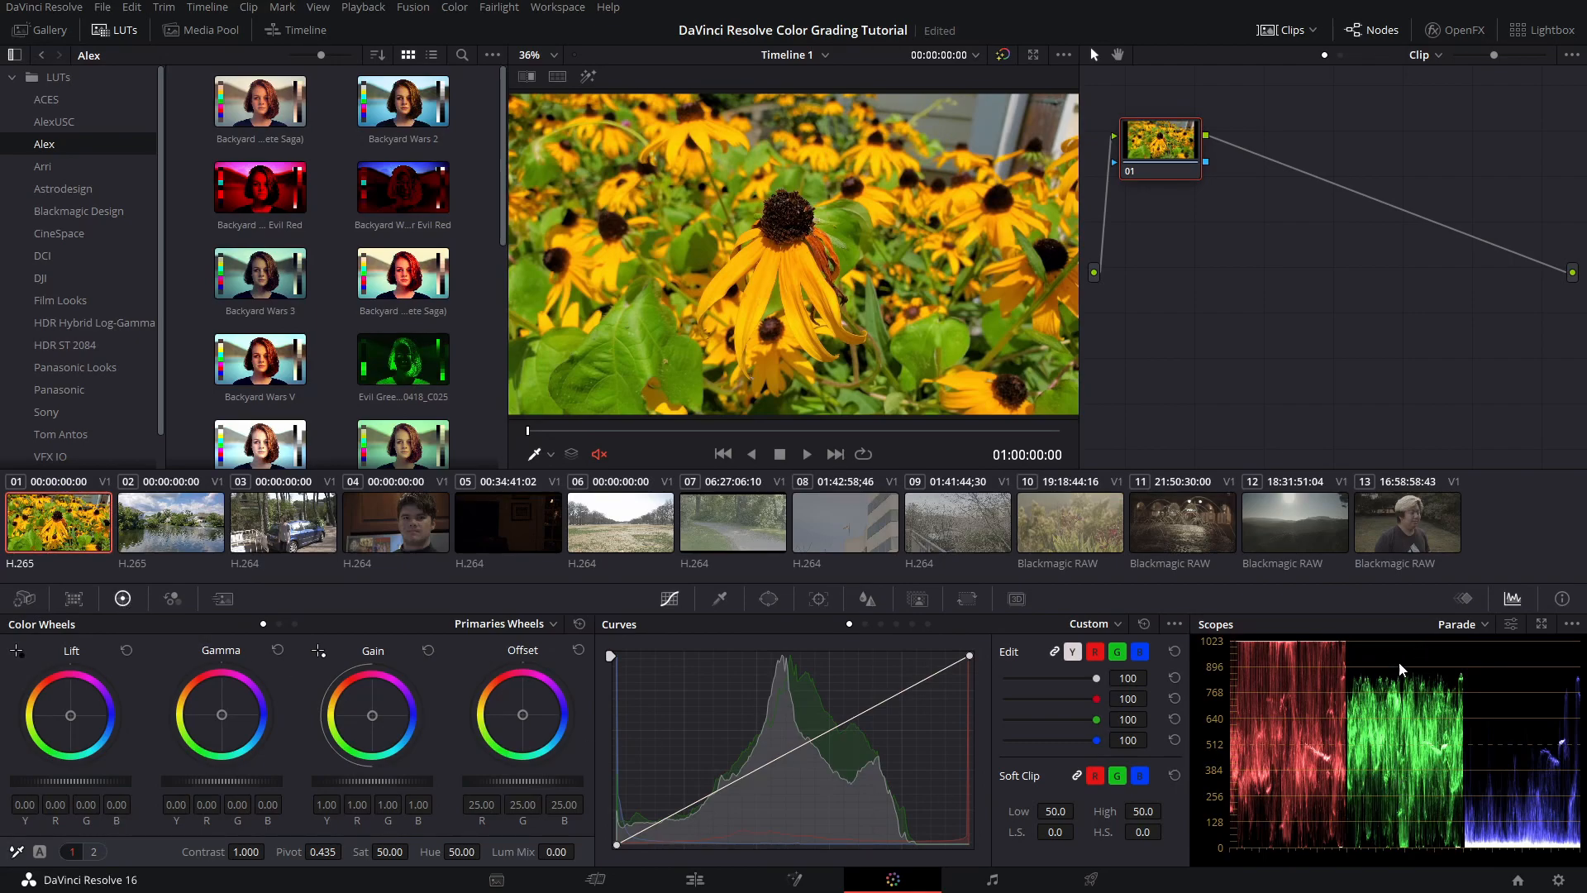
View the flower clip's Waveform scope, return to the Parade scope, and check the other available scope types
{"action": "left_click", "coordinate": [1461, 626]}
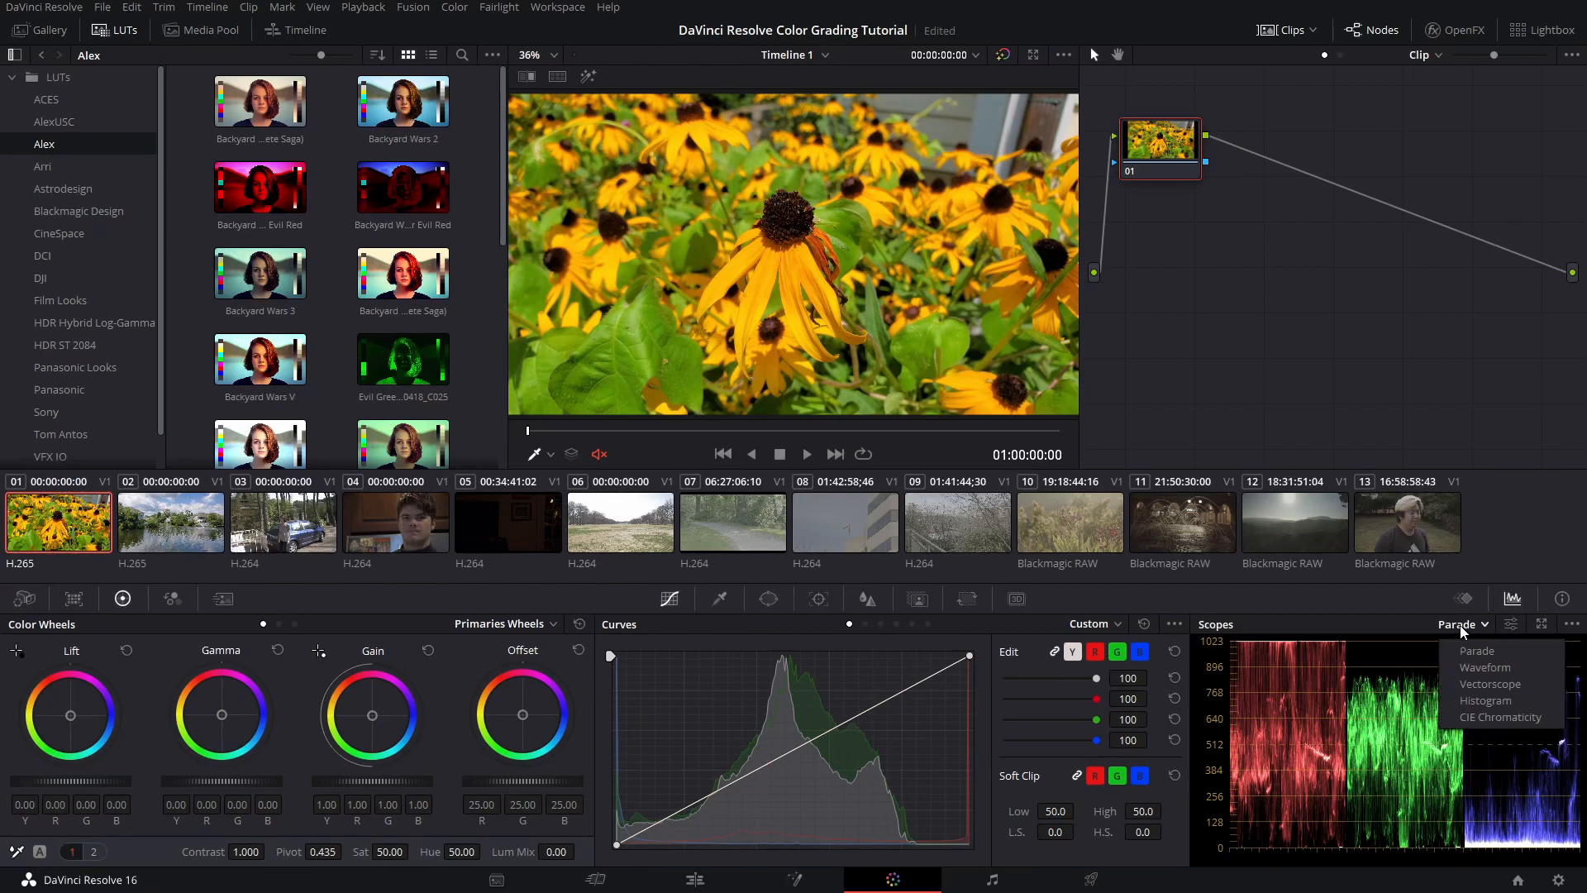
{"action": "left_click", "coordinate": [1468, 666]}
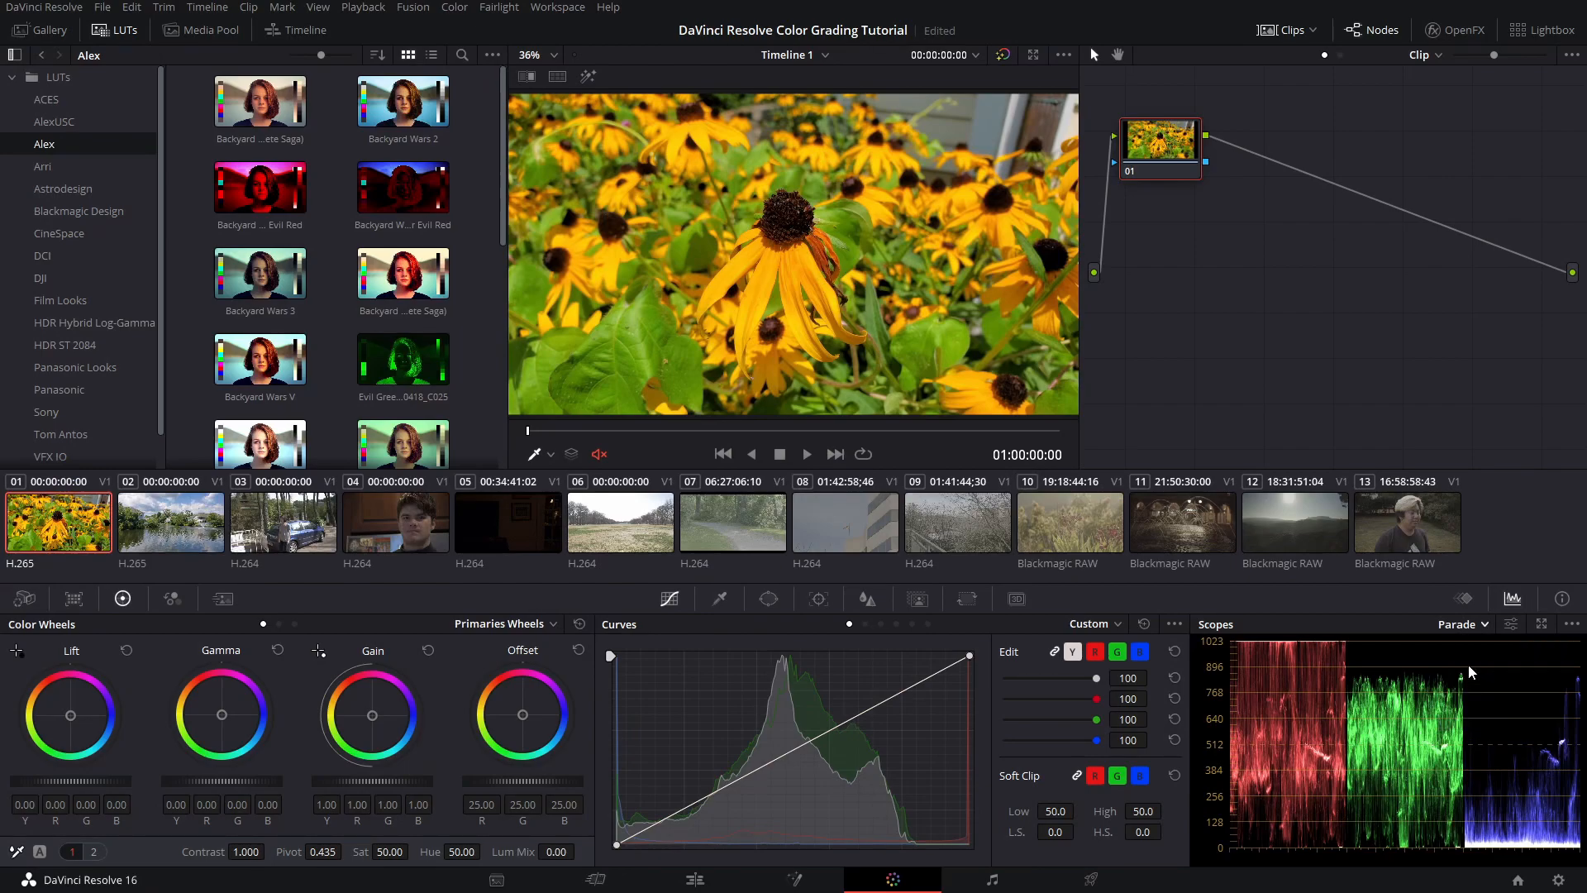
{"action": "left_click", "coordinate": [1467, 631]}
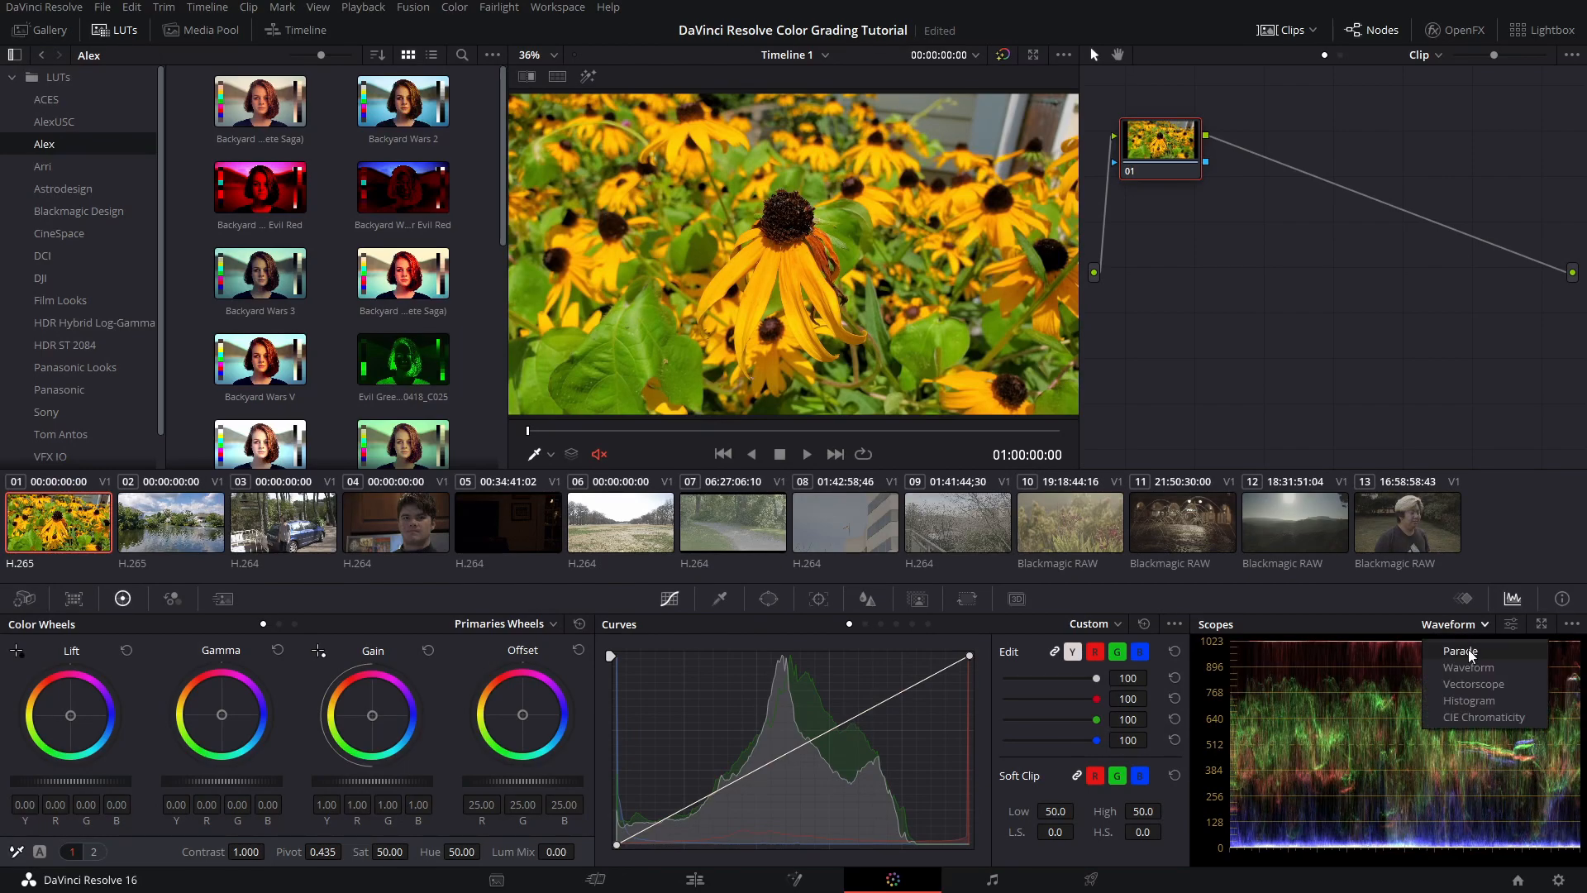
{"action": "left_click", "coordinate": [1468, 650]}
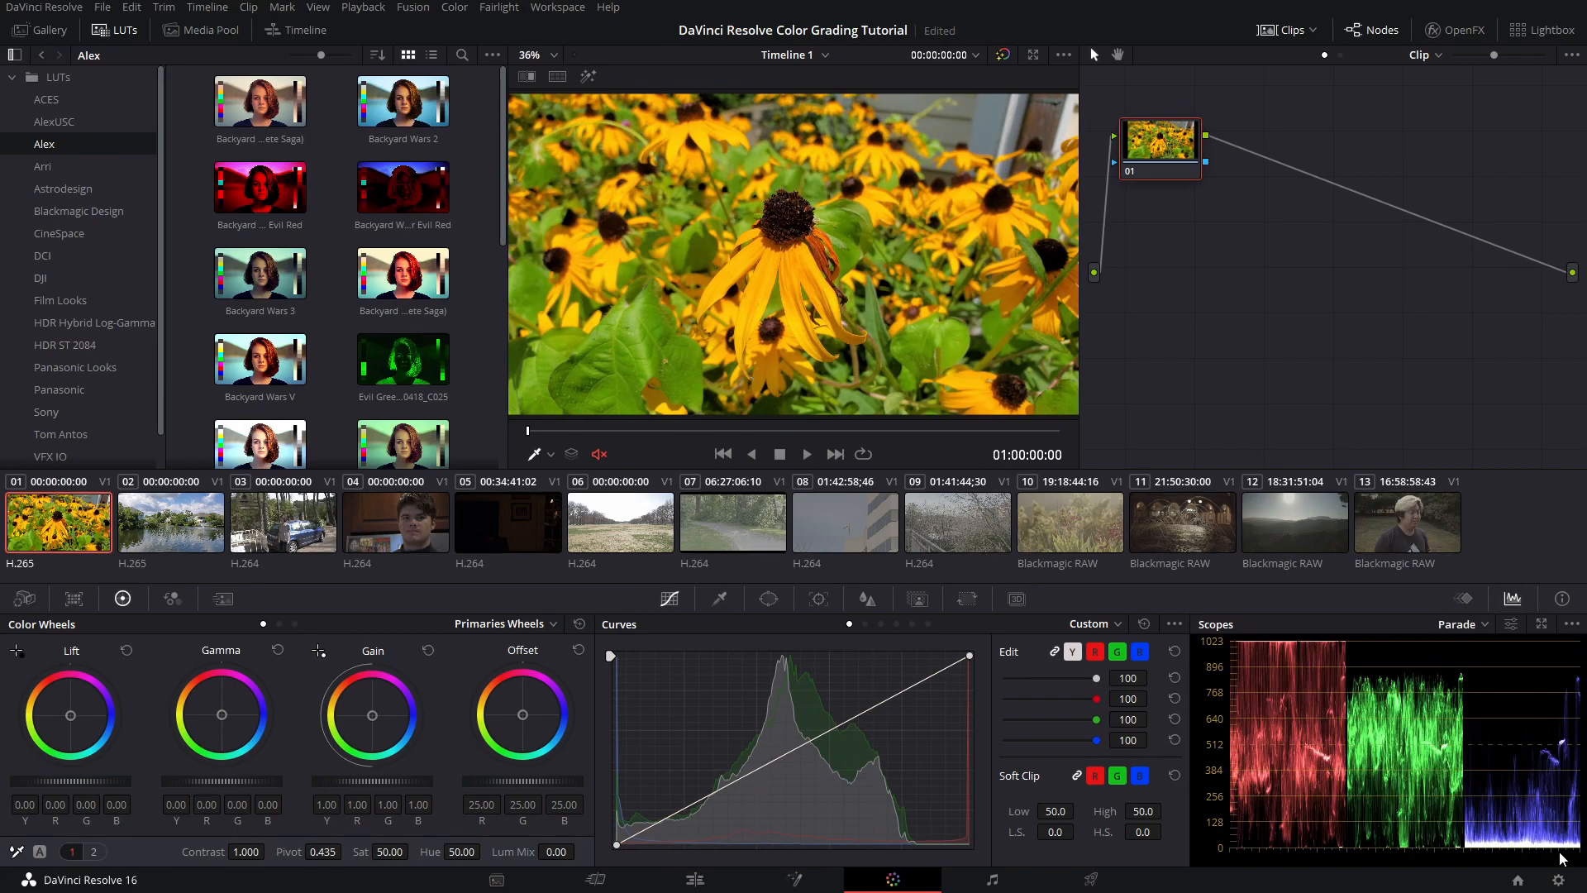
{"action": "left_click", "coordinate": [1461, 630]}
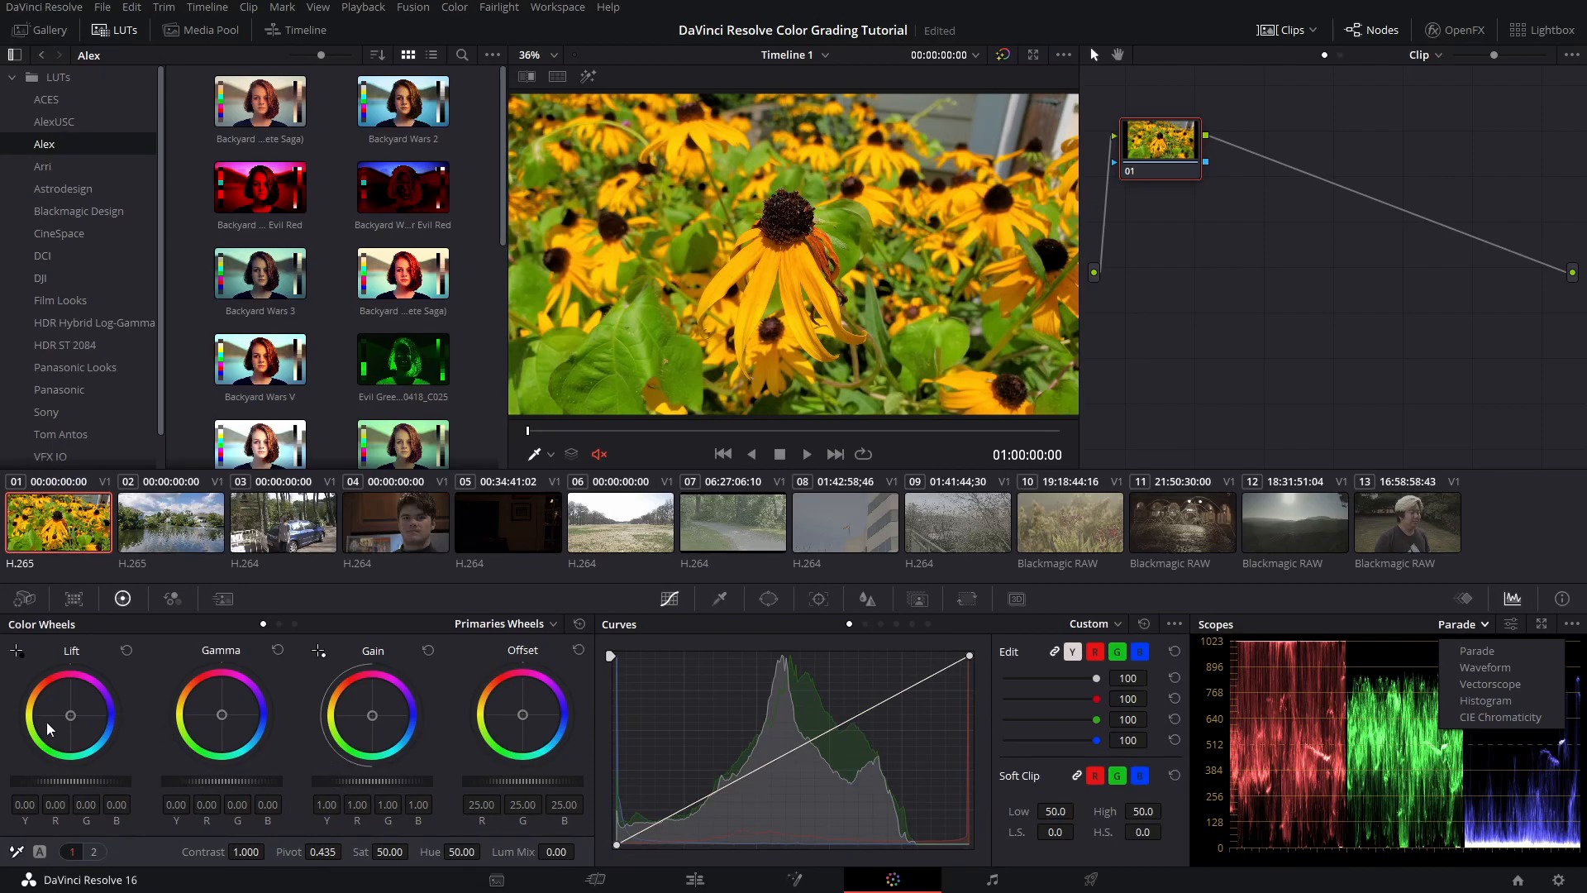
Try shifting the flower clip's Lift toward blue (B 0.06) and Gamma toward yellow (B -0.05), and reset the wheels
{"action": "left_click_drag", "start_coordinate": [69, 712], "coordinate": [74, 715]}
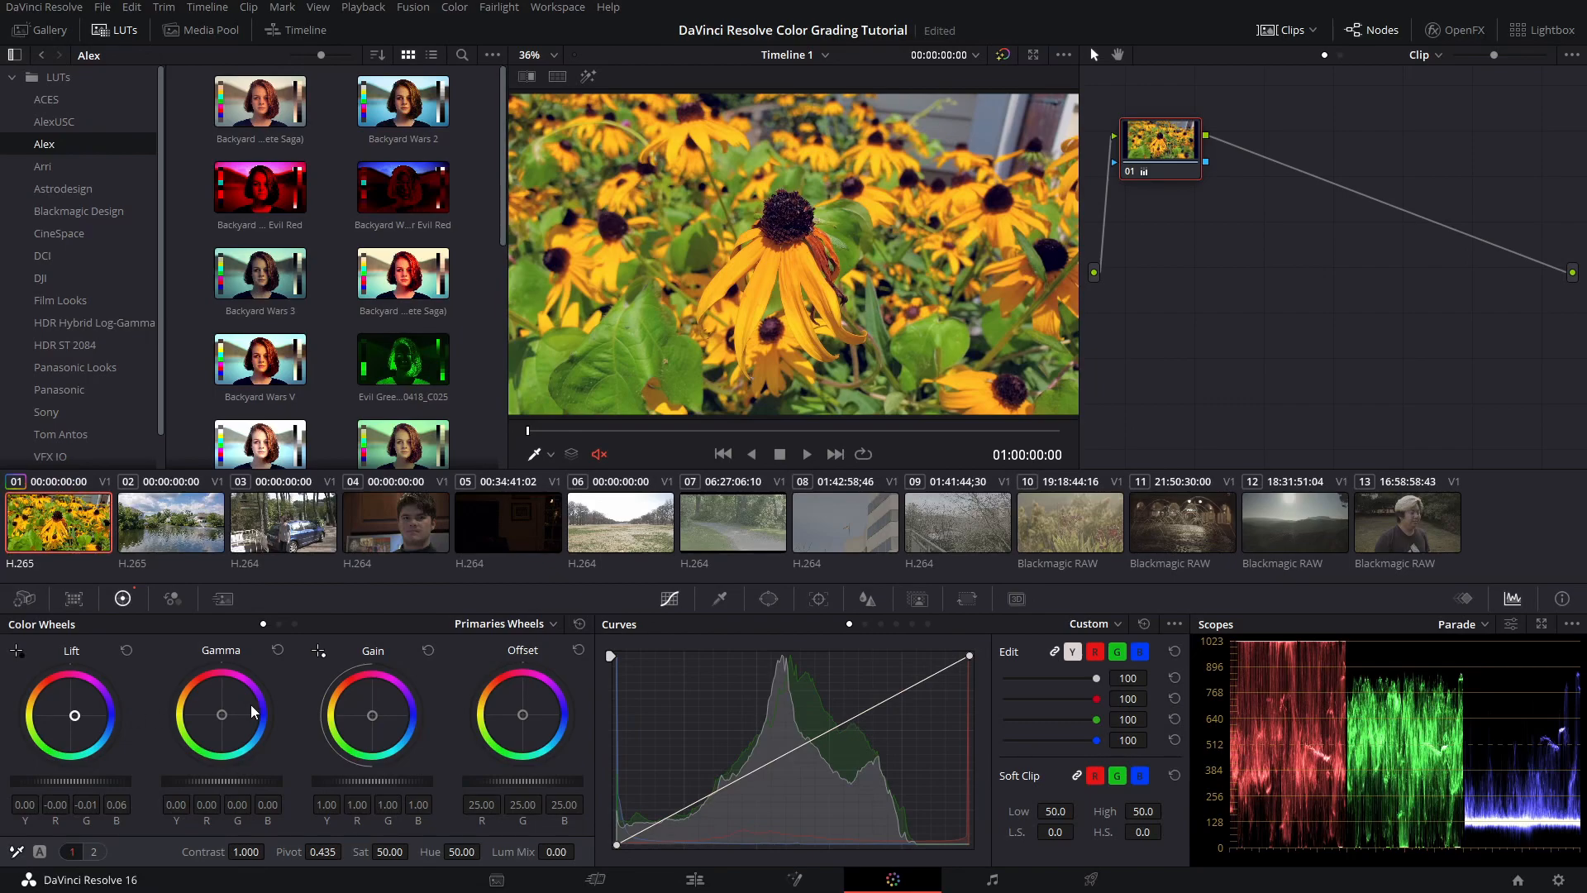
{"action": "left_click_drag", "start_coordinate": [220, 712], "coordinate": [213, 714]}
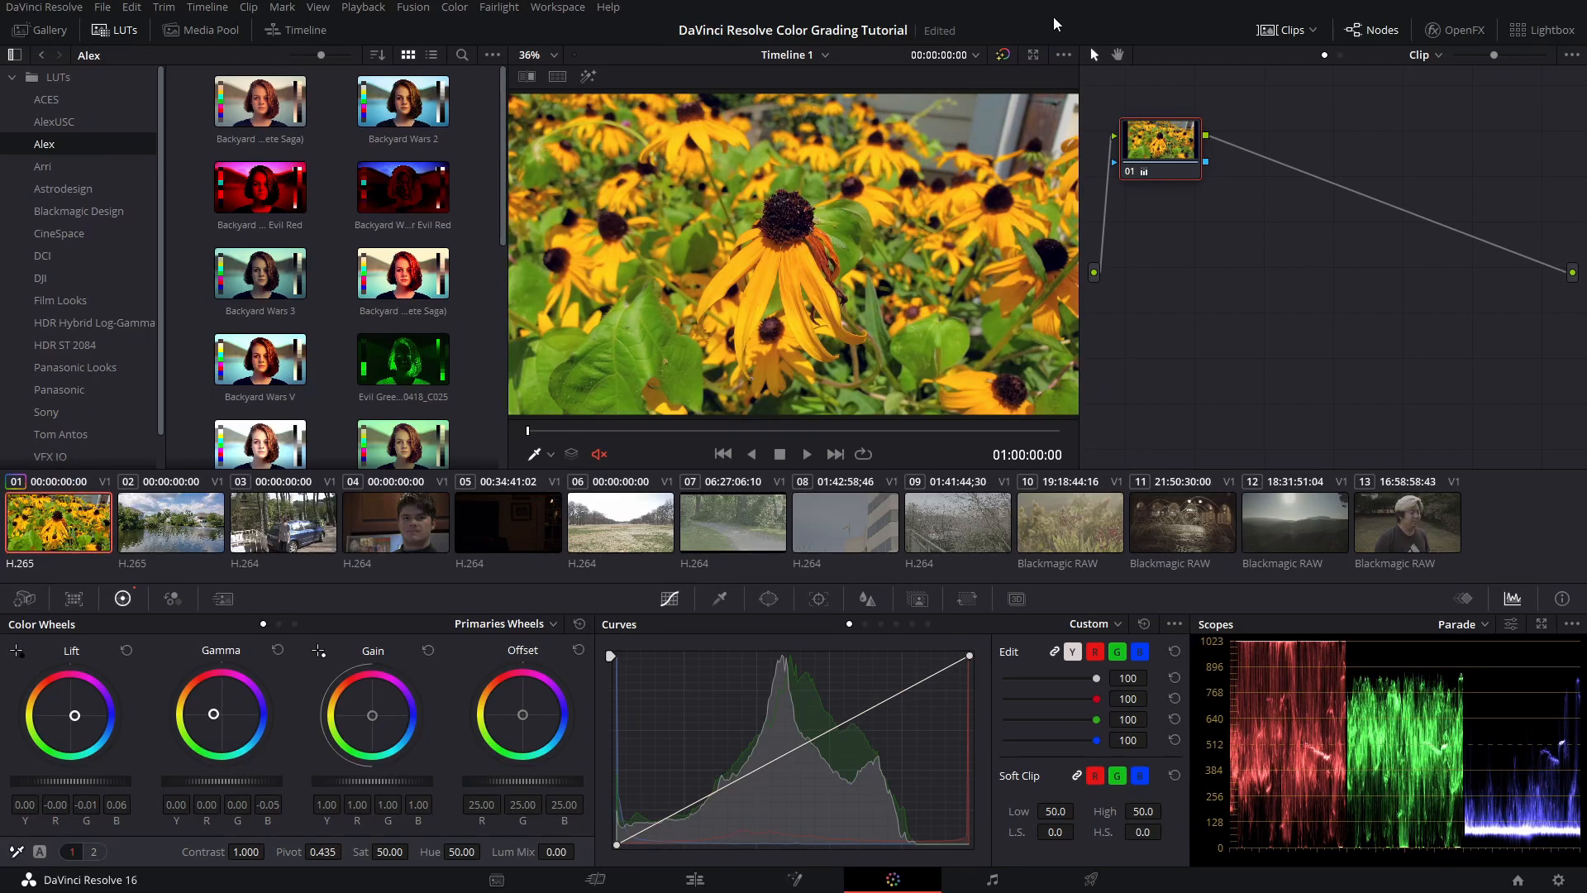
{"action": "left_click", "coordinate": [1005, 55]}
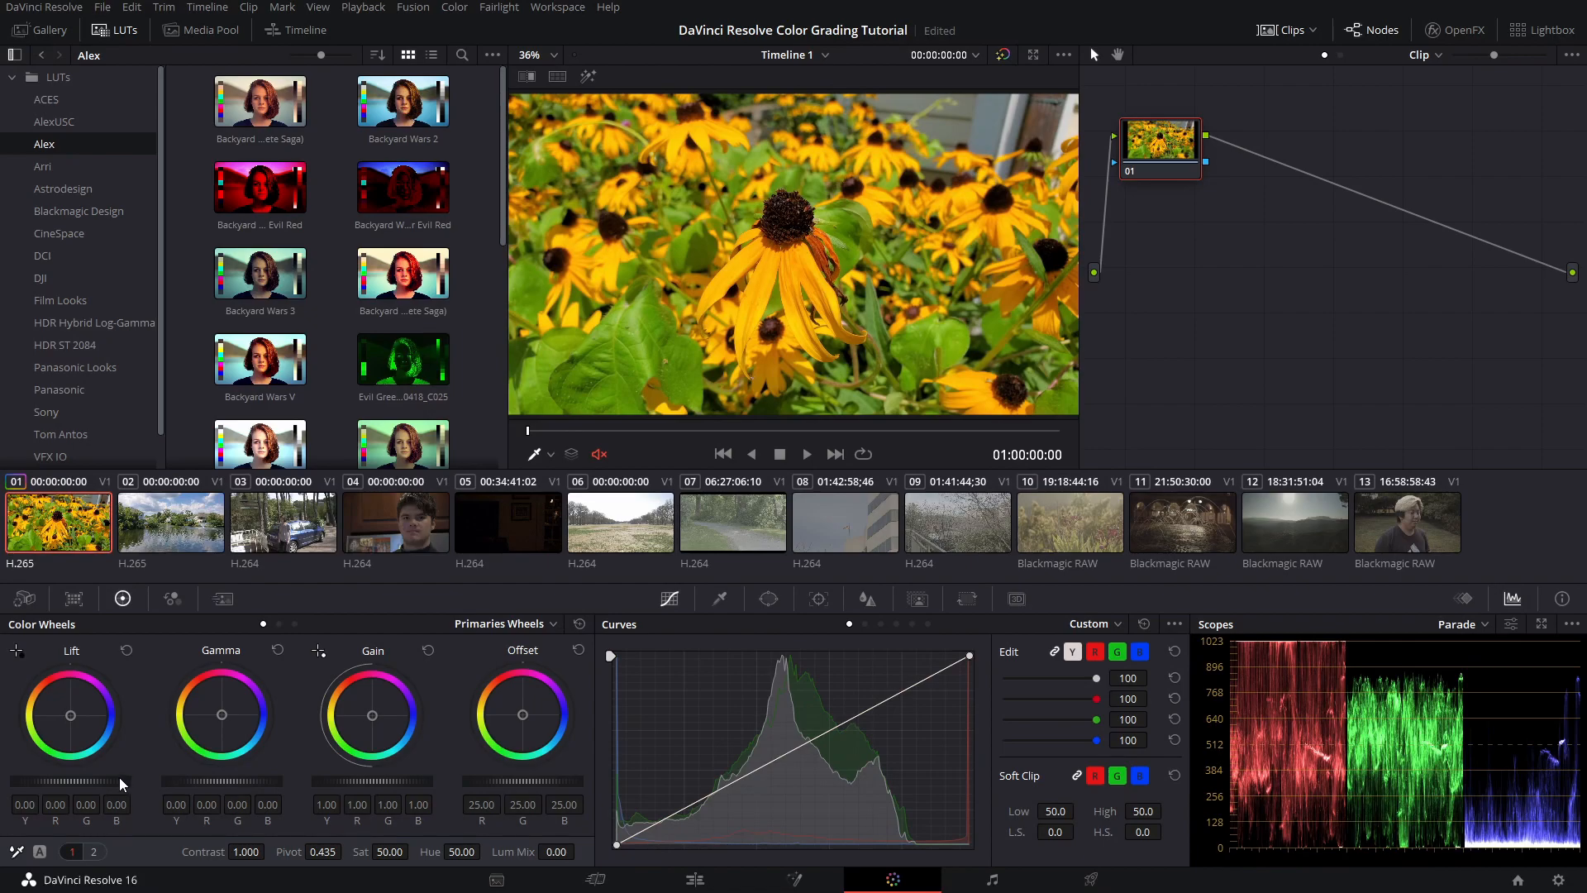
Try flattening the flower clip with Lift 0.08, Gamma 0.07 and Gain 0.60, and reset all the wheels
{"action": "mouse_move", "coordinate": [119, 777]}
{"action": "left_mouse_down"}
{"action": "mouse_move", "coordinate": [46, 777]}
{"action": "mouse_move", "coordinate": [110, 777]}
{"action": "left_mouse_up"}
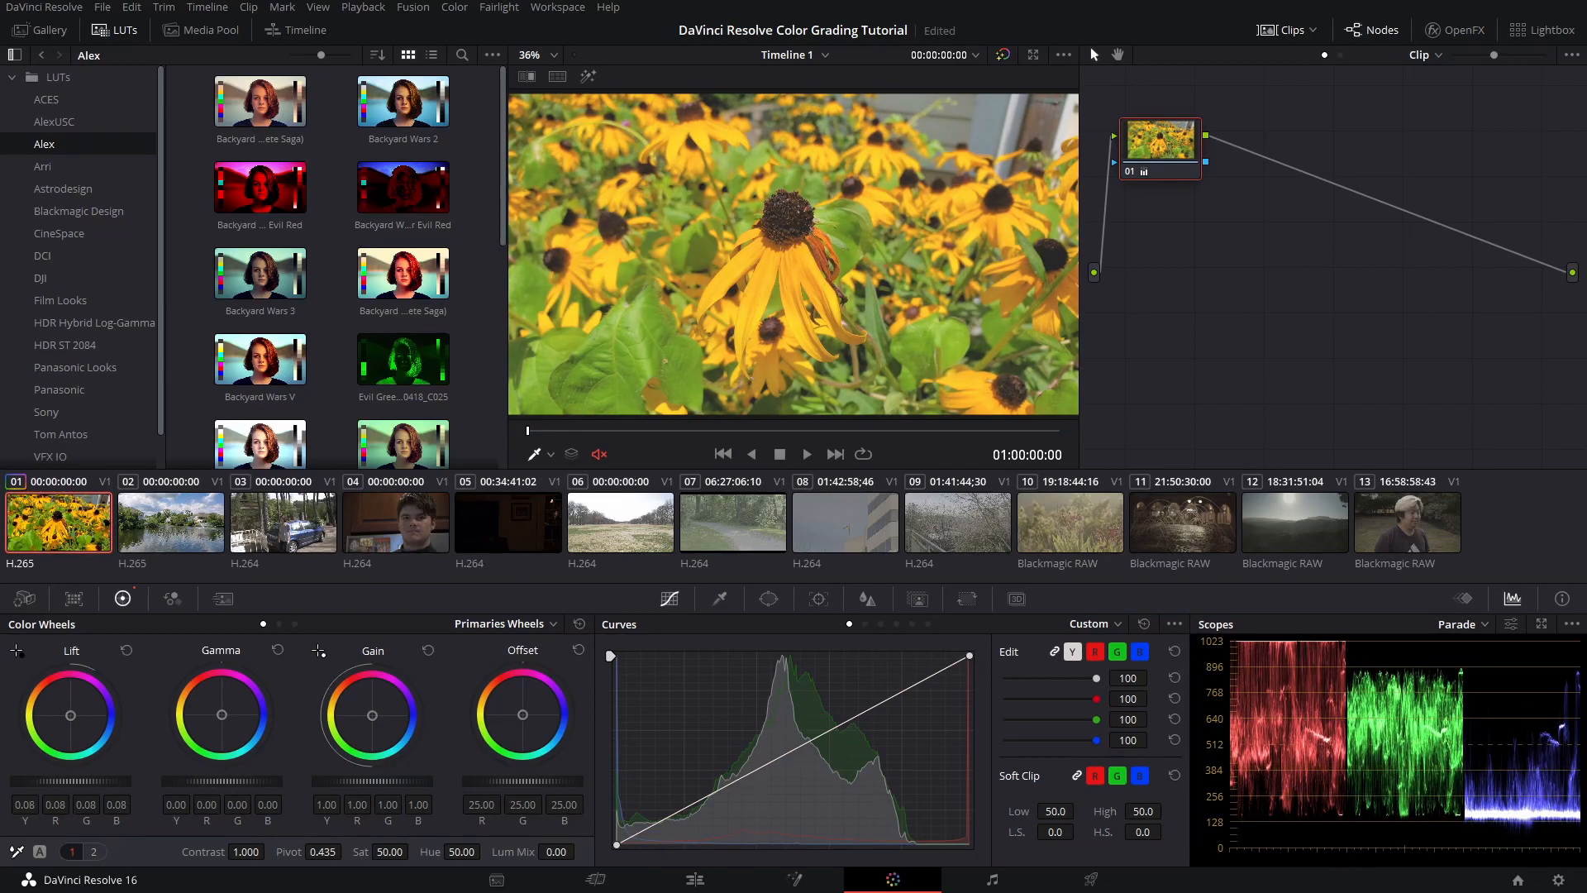
{"action": "left_click_drag", "start_coordinate": [372, 781], "coordinate": [325, 783]}
{"action": "left_click_drag", "start_coordinate": [221, 781], "coordinate": [234, 781]}
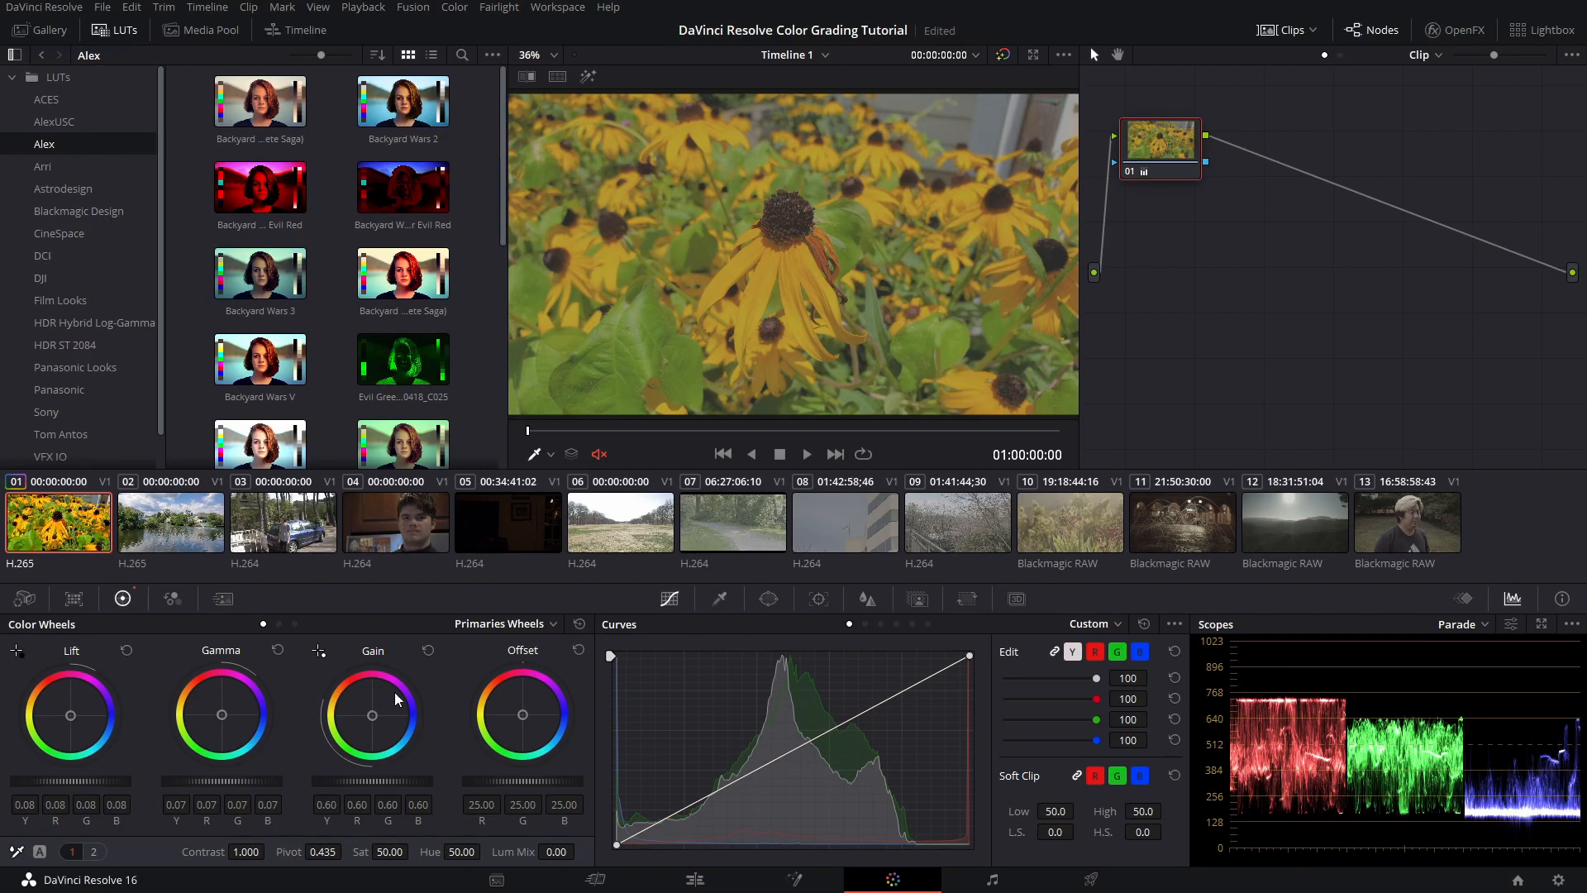
{"action": "left_click", "coordinate": [580, 623]}
Select the pond clip, try lowering its Gain to 0.98, and reset the wheels
{"action": "left_click", "coordinate": [194, 530]}
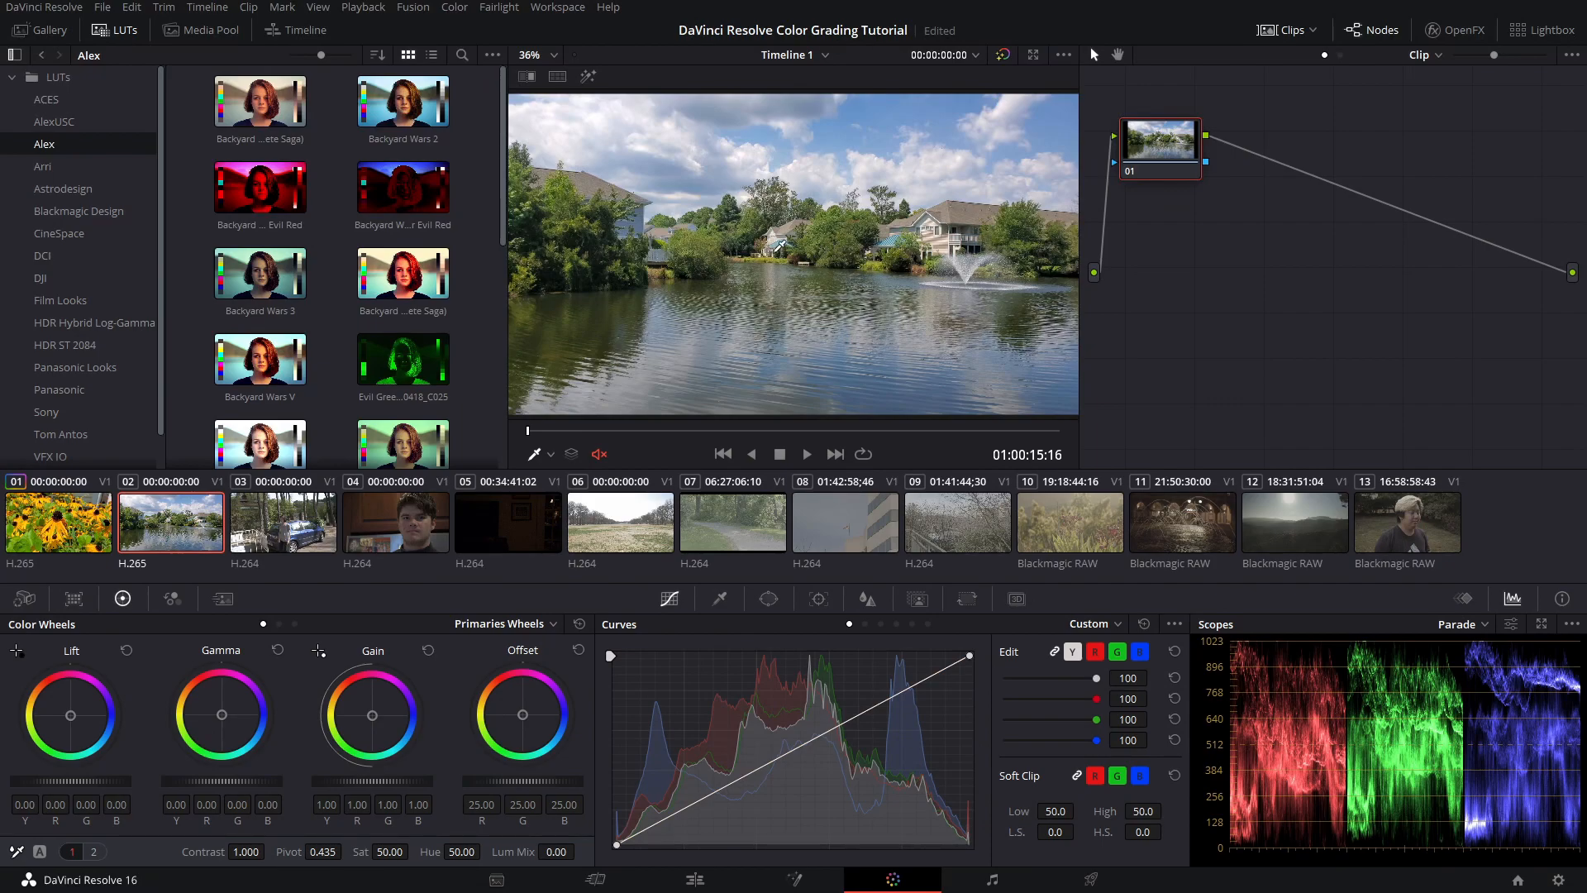
{"action": "mouse_move", "coordinate": [372, 781]}
{"action": "left_mouse_down"}
{"action": "mouse_move", "coordinate": [334, 781]}
{"action": "mouse_move", "coordinate": [369, 781]}
{"action": "left_mouse_up"}
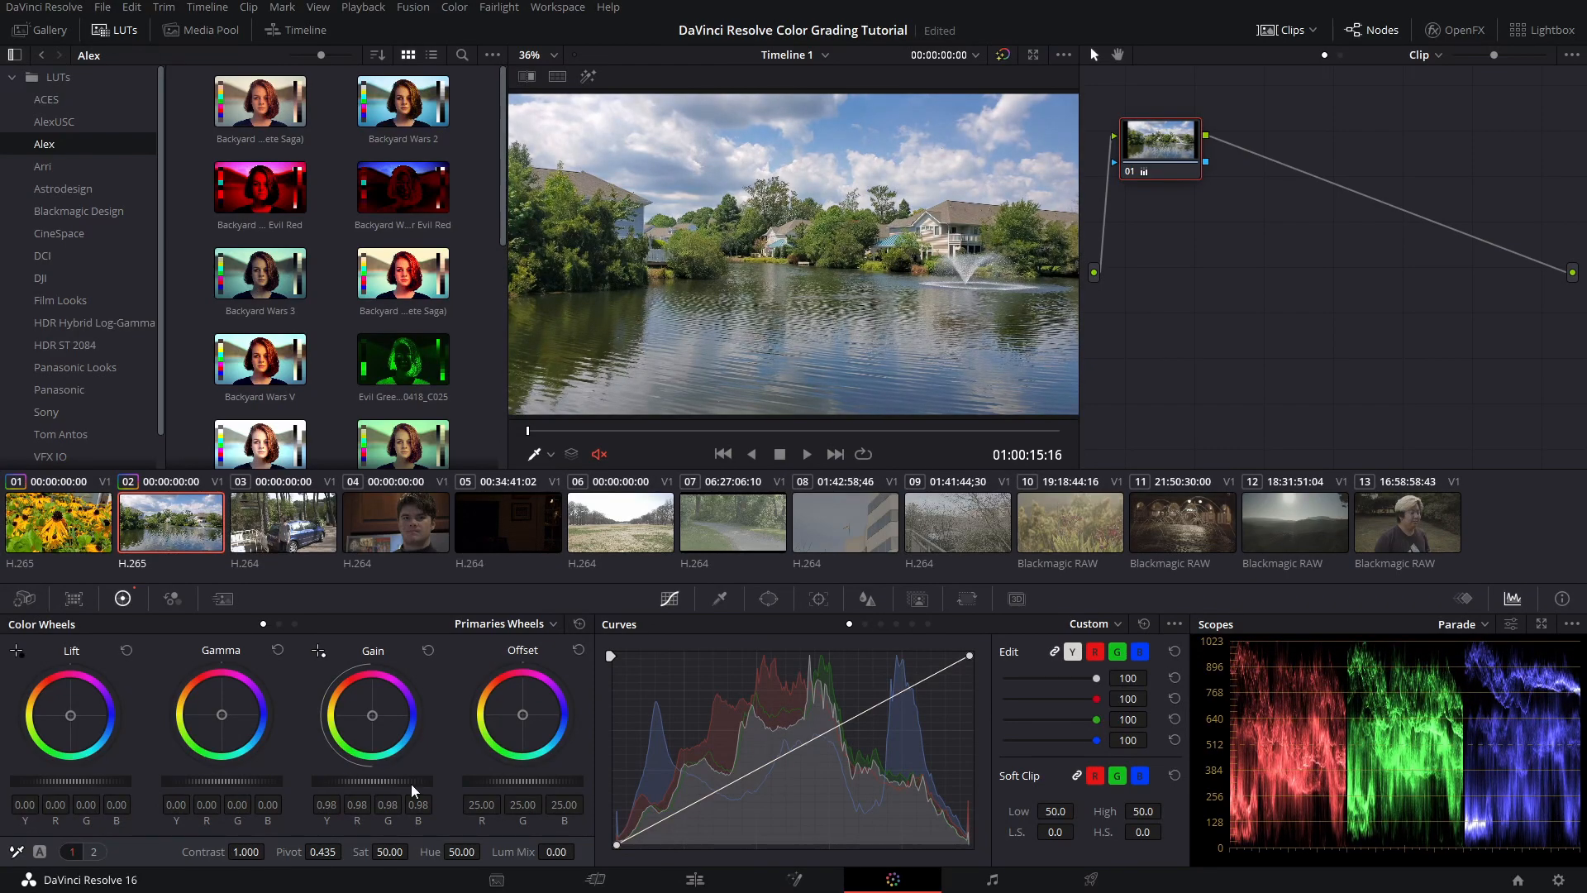
{"action": "left_click", "coordinate": [581, 627]}
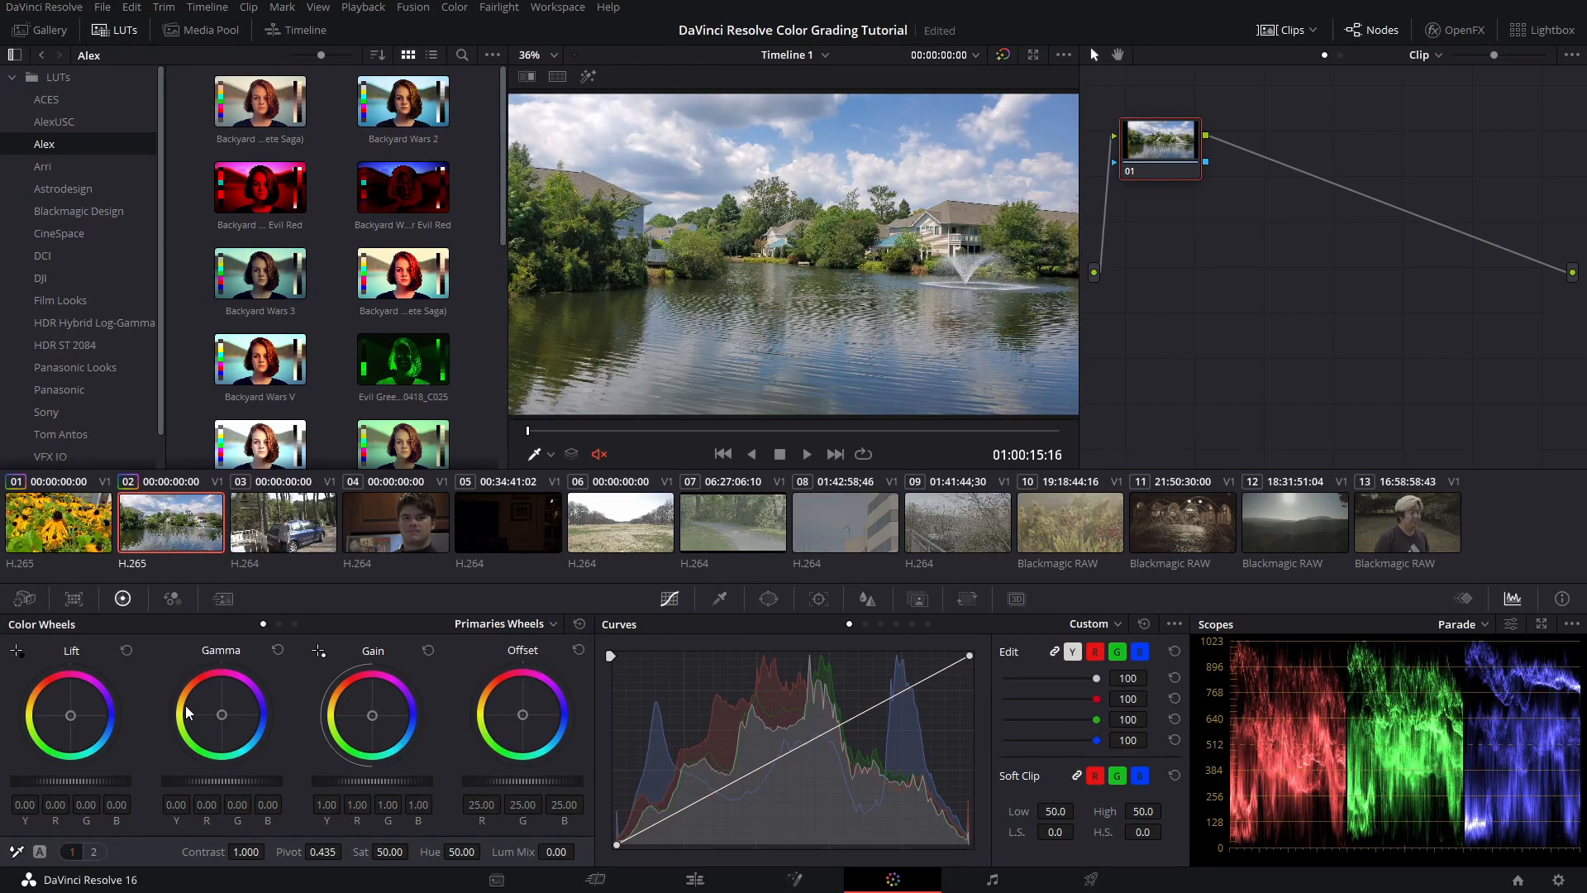
Try tinting the pond clip's Lift blue (B 0.06) and Gain yellow (B 0.67), compare with the grade bypassed, and reset the wheels
{"action": "left_click_drag", "start_coordinate": [62, 718], "coordinate": [66, 717]}
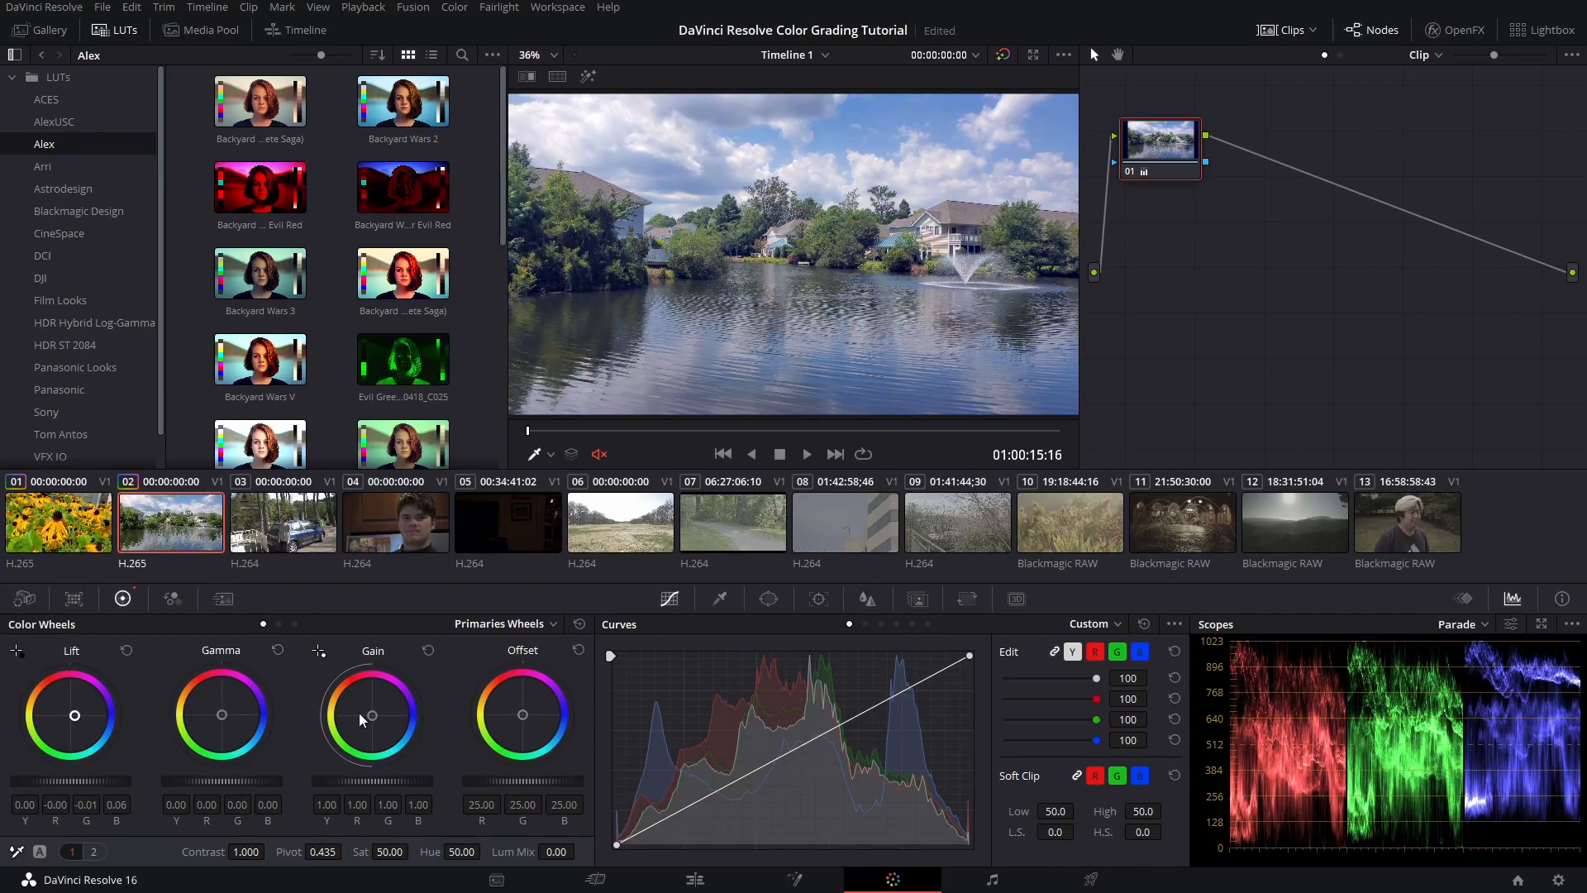
{"action": "left_click_drag", "start_coordinate": [360, 720], "coordinate": [352, 717]}
{"action": "left_click", "coordinate": [1002, 55]}
{"action": "left_click", "coordinate": [1002, 55]}
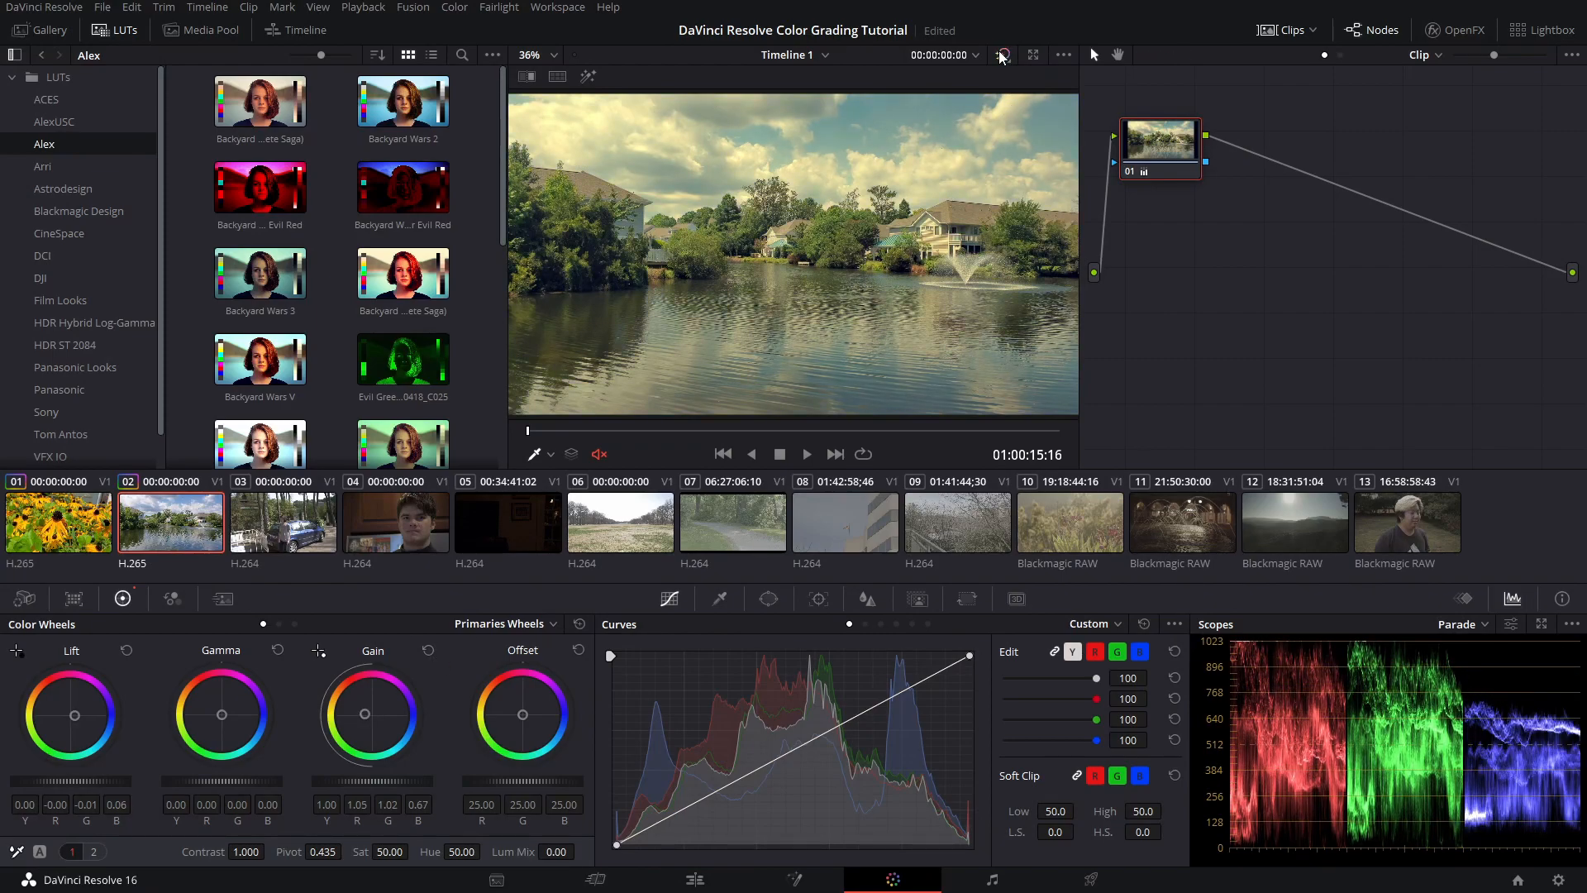
{"action": "left_click", "coordinate": [579, 623]}
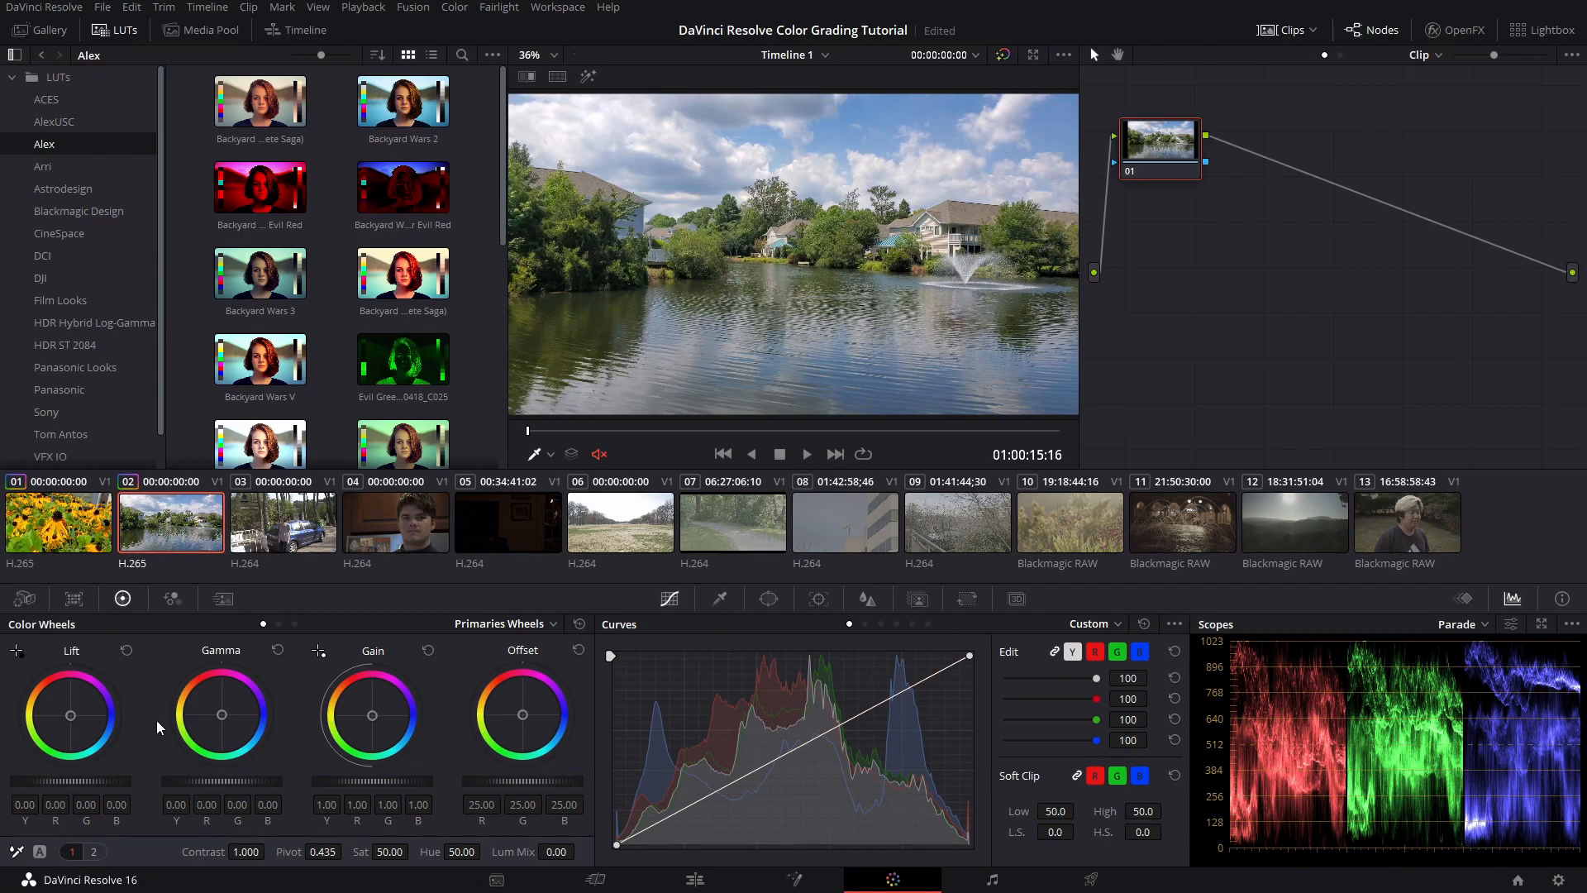
Apply an automatic color balance to the pond clip and compare it with the grade bypassed
{"action": "key", "text": "ctrl+shift+z"}
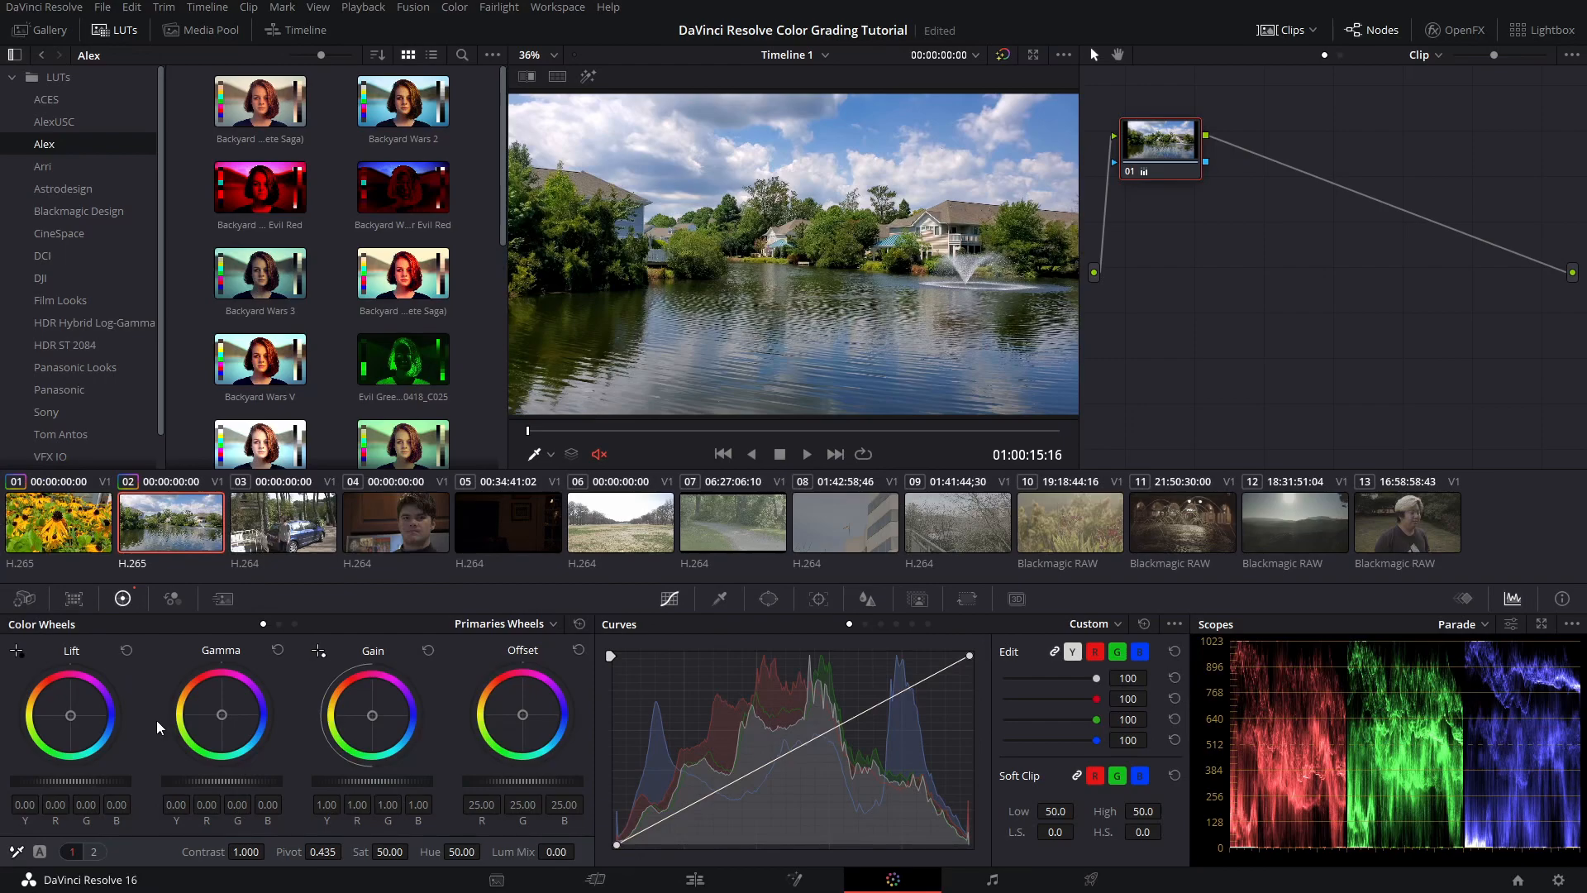
{"action": "left_click", "coordinate": [1003, 54]}
{"action": "left_click", "coordinate": [1004, 55]}
{"action": "left_click", "coordinate": [1004, 55]}
{"action": "left_click", "coordinate": [1003, 55]}
Select the flower clip and white balance it by sampling the foliage, and resample the background beside the flowers
{"action": "left_click", "coordinate": [71, 523]}
{"action": "left_click", "coordinate": [17, 851]}
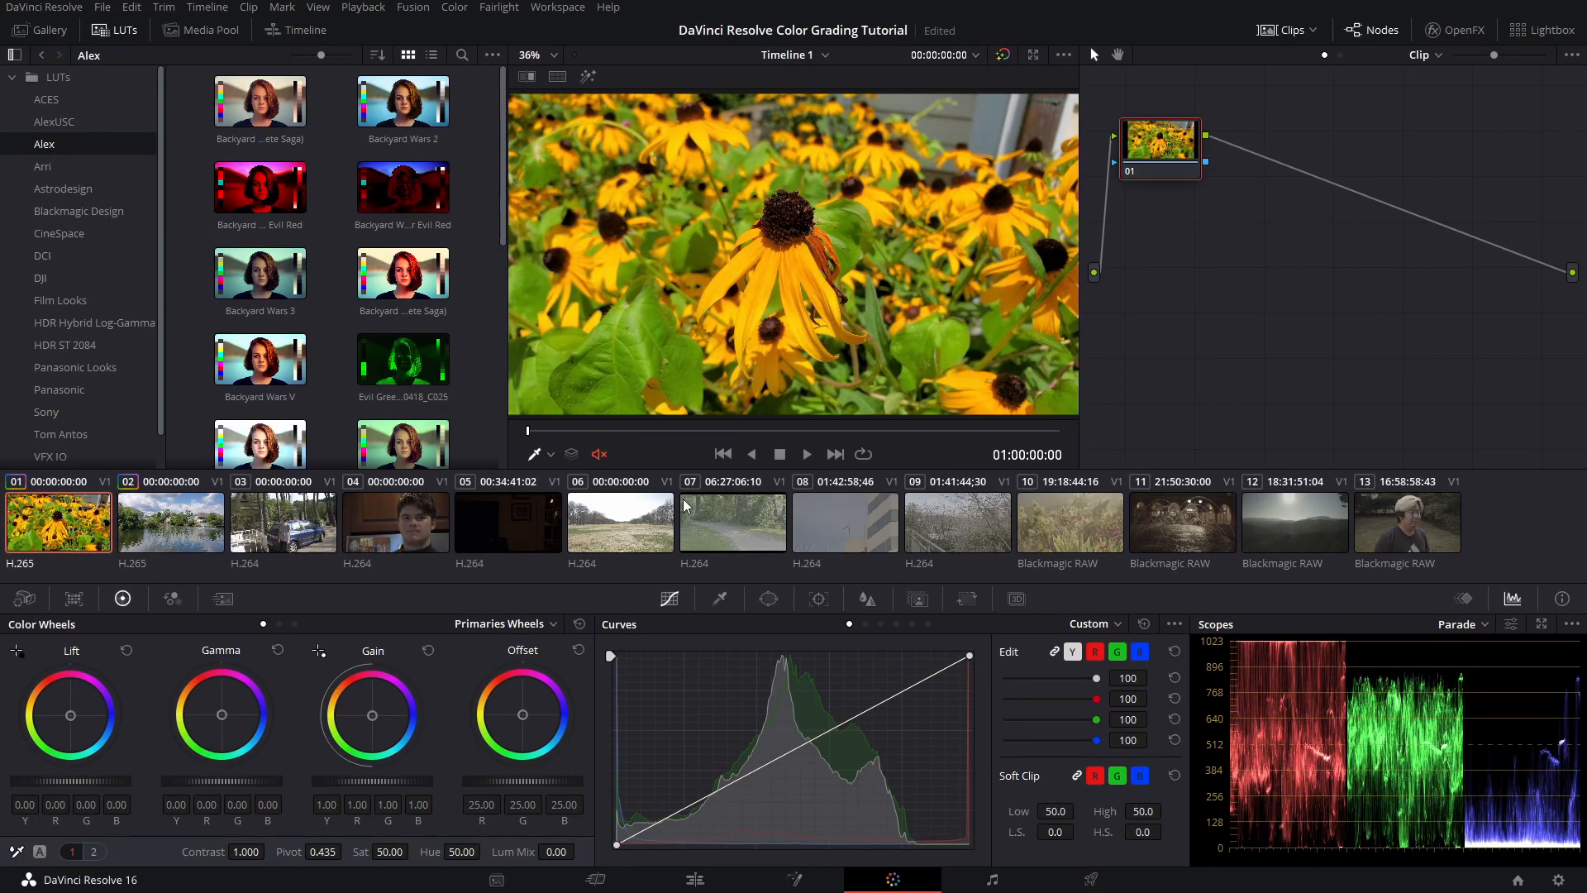
{"action": "left_click", "coordinate": [901, 387]}
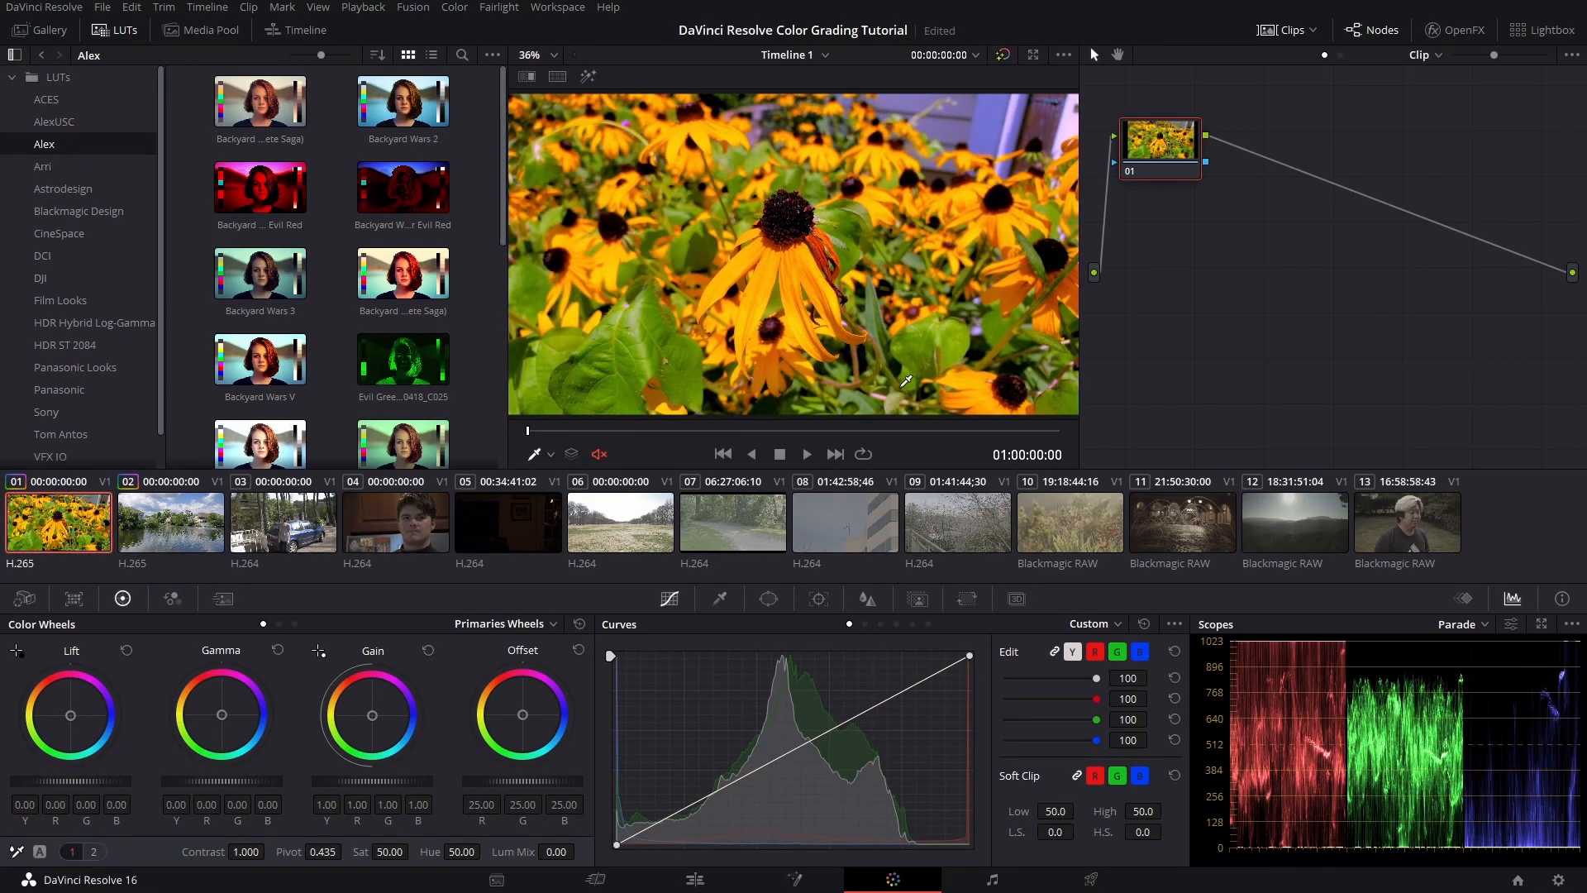
{"action": "left_click", "coordinate": [1047, 194]}
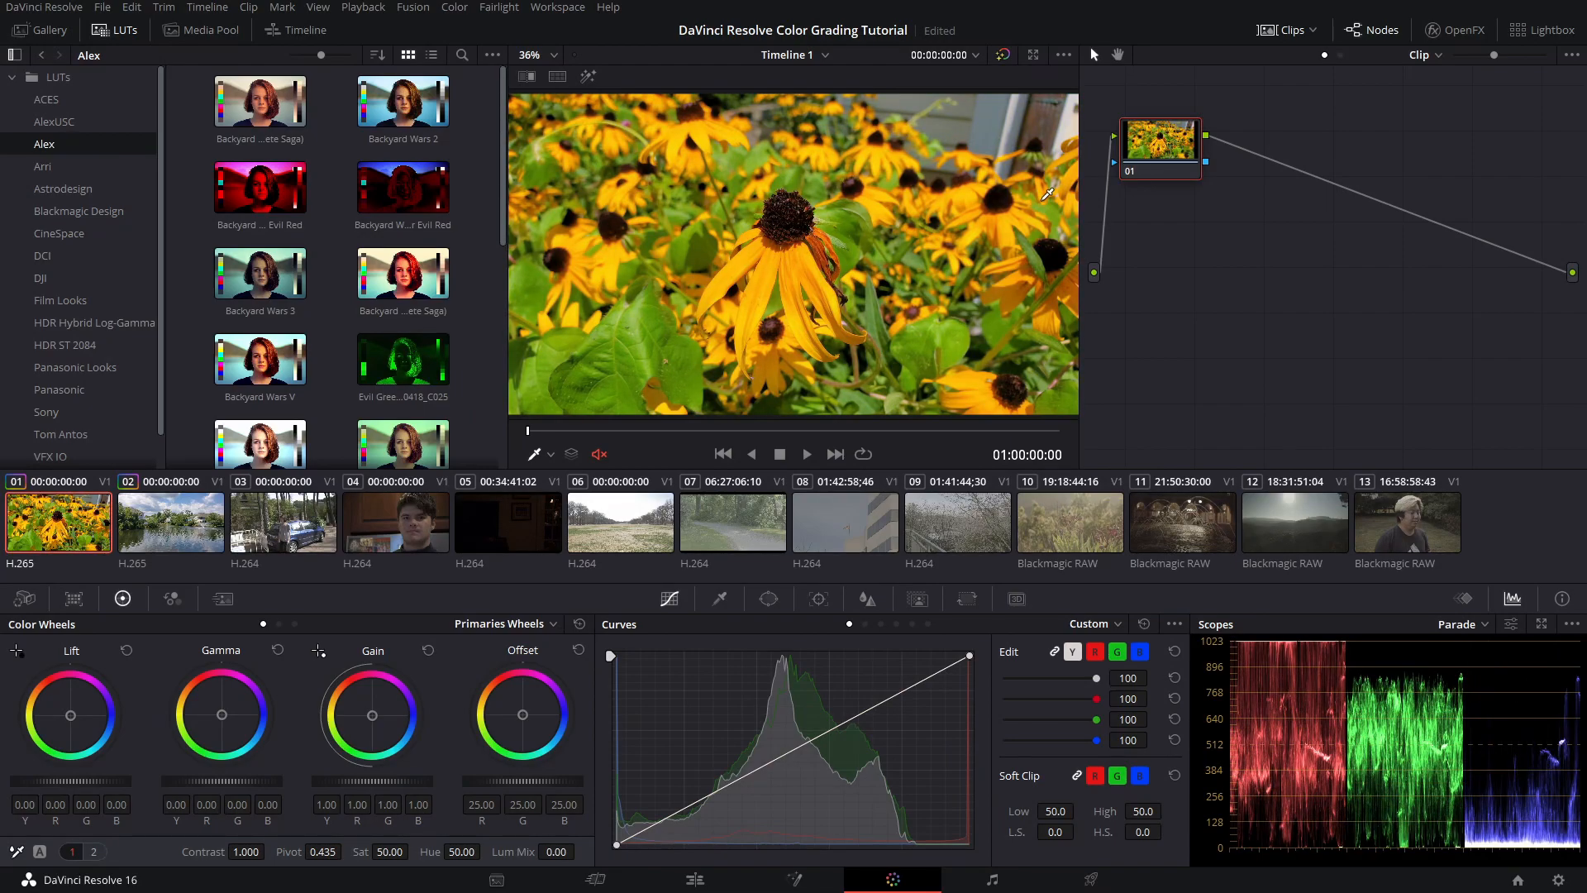
Select clip 03 with the blue car, lower its Lift to -0.04, and compare the image with the grade bypassed
{"action": "left_click", "coordinate": [257, 538]}
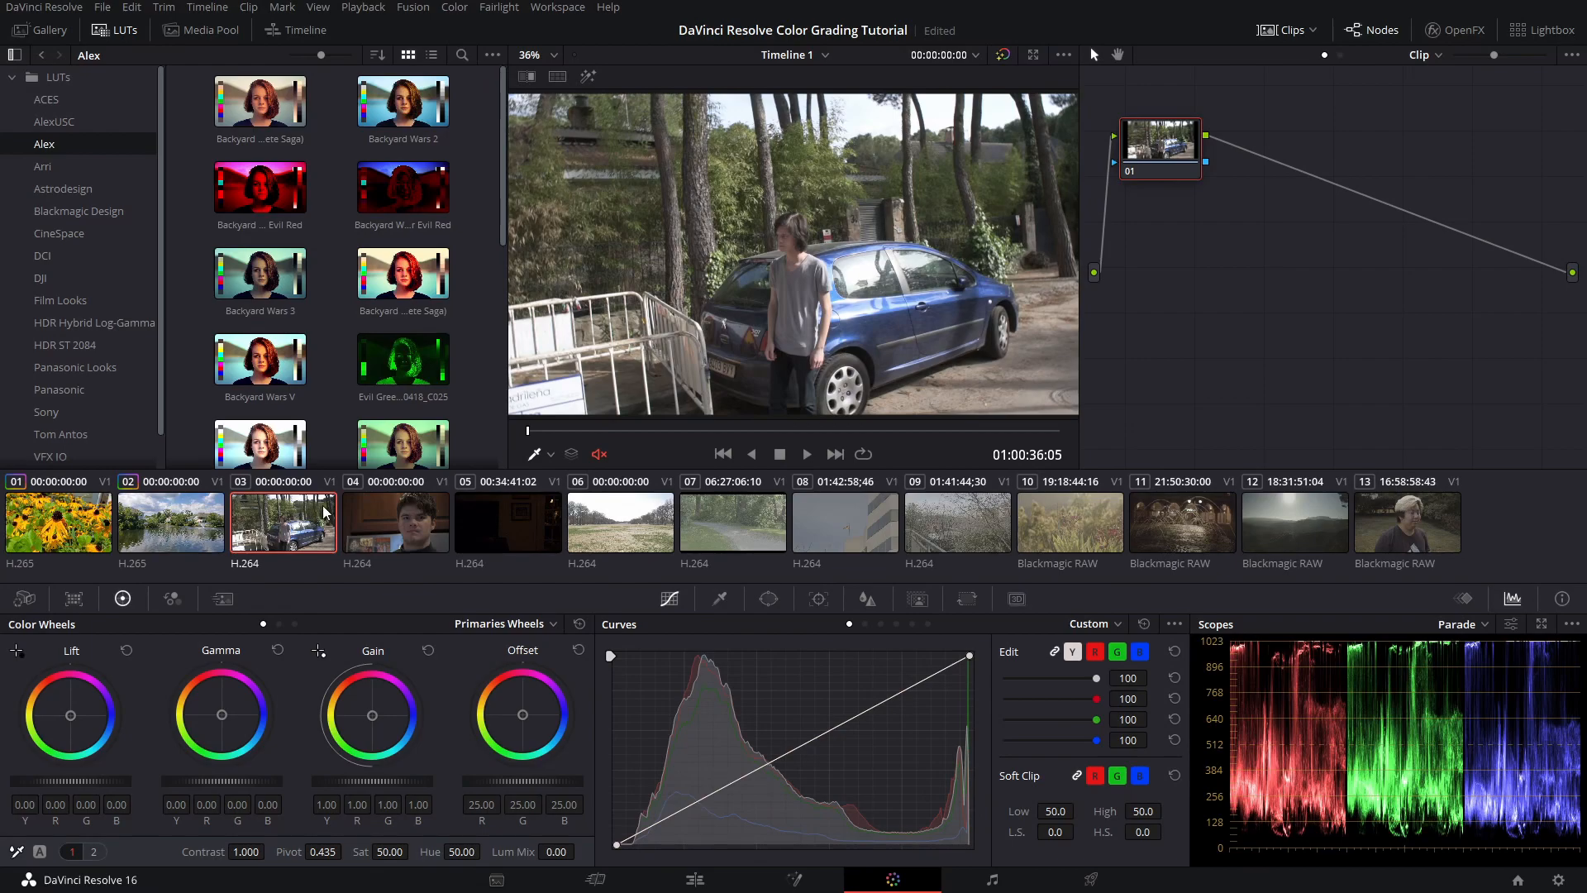
{"action": "scroll", "coordinate": [742, 273], "scroll_direction": "up", "scroll_amount": 6}
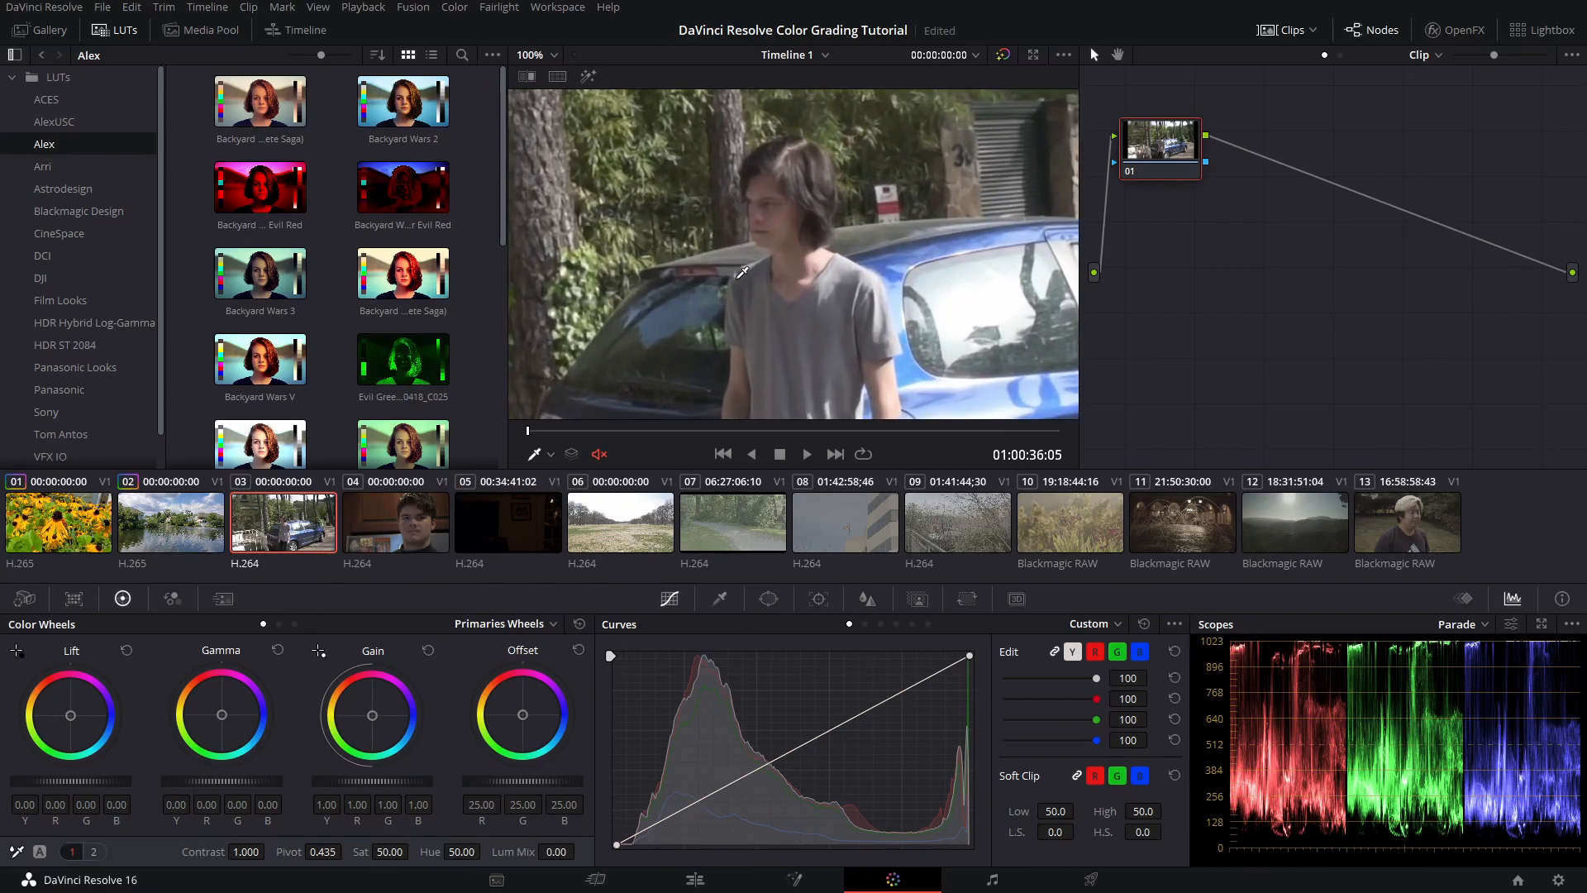
{"action": "scroll", "coordinate": [742, 273], "scroll_direction": "down", "scroll_amount": 3}
{"action": "left_click", "coordinate": [548, 73]}
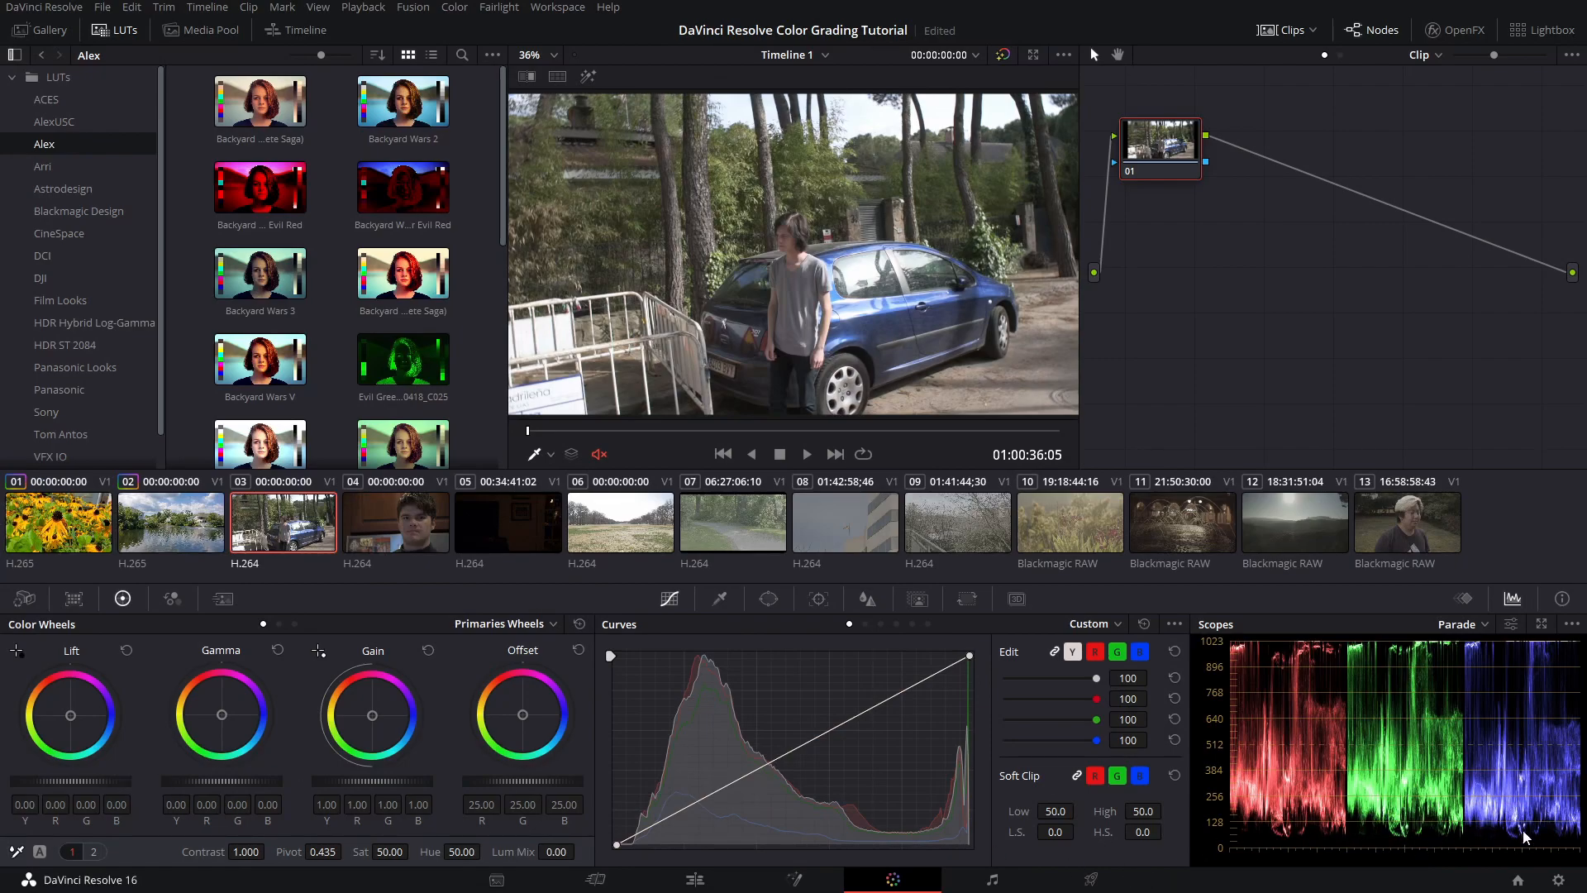
{"action": "left_click_drag", "start_coordinate": [109, 781], "coordinate": [69, 780]}
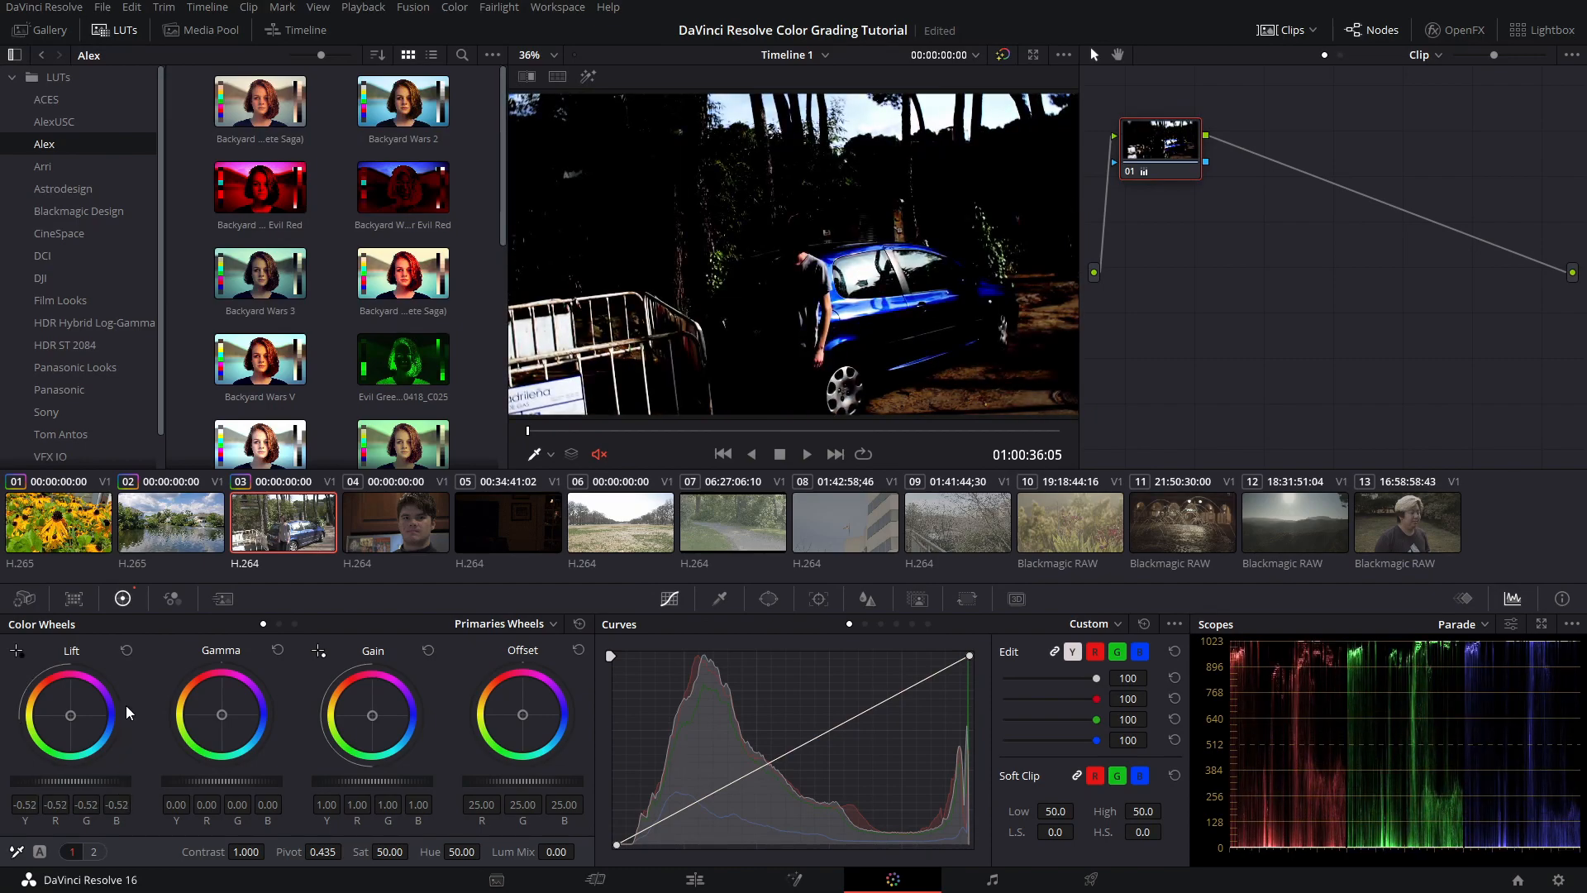
{"action": "left_click", "coordinate": [123, 652]}
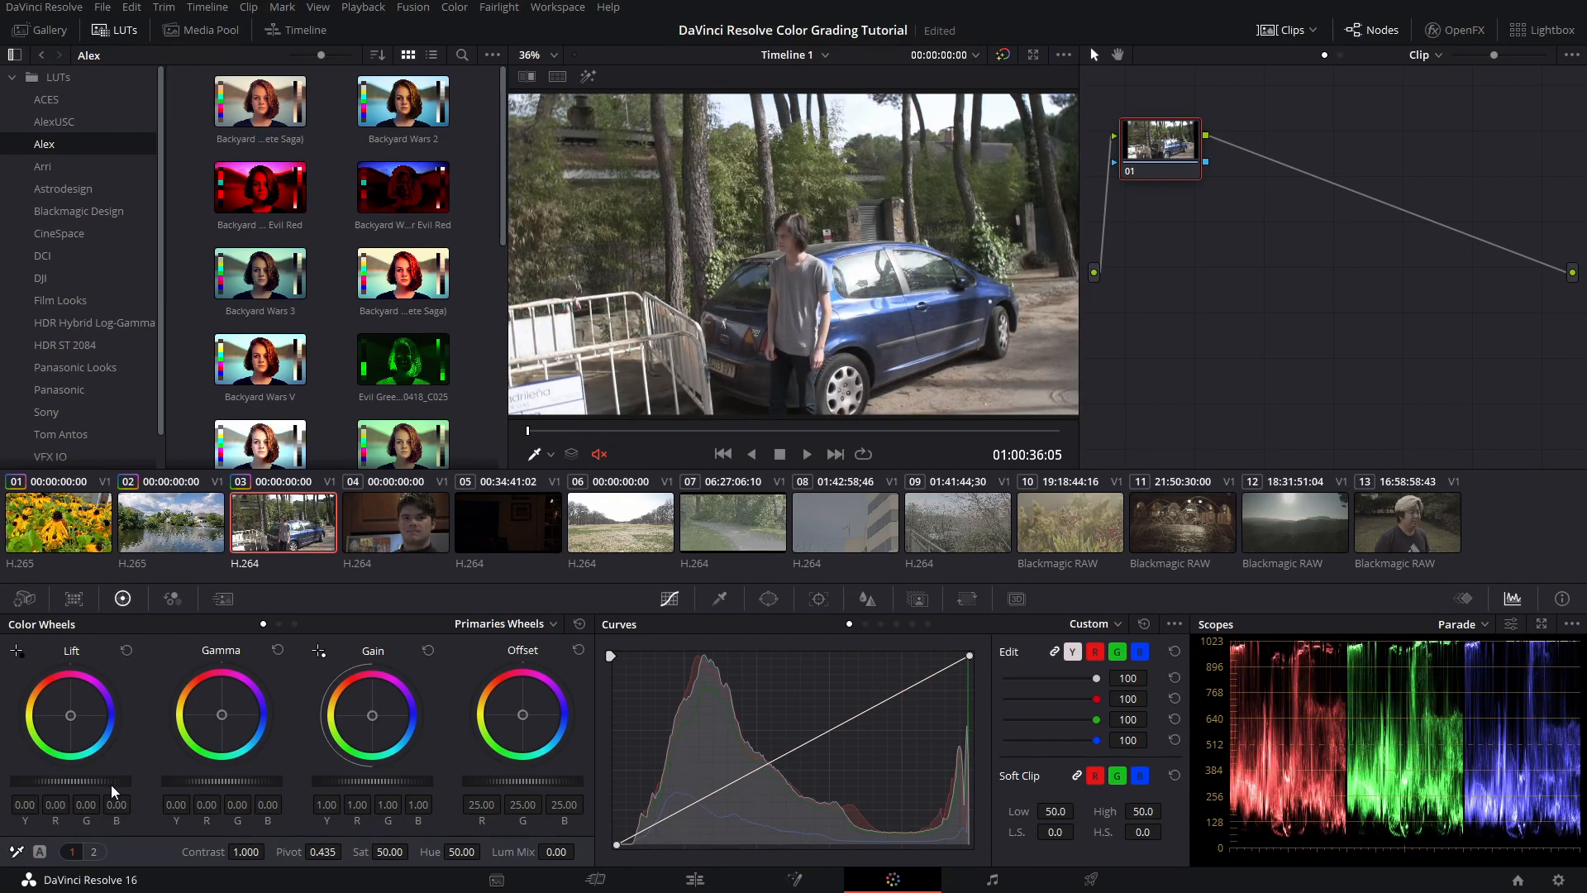
{"action": "left_click_drag", "start_coordinate": [72, 780], "coordinate": [64, 781]}
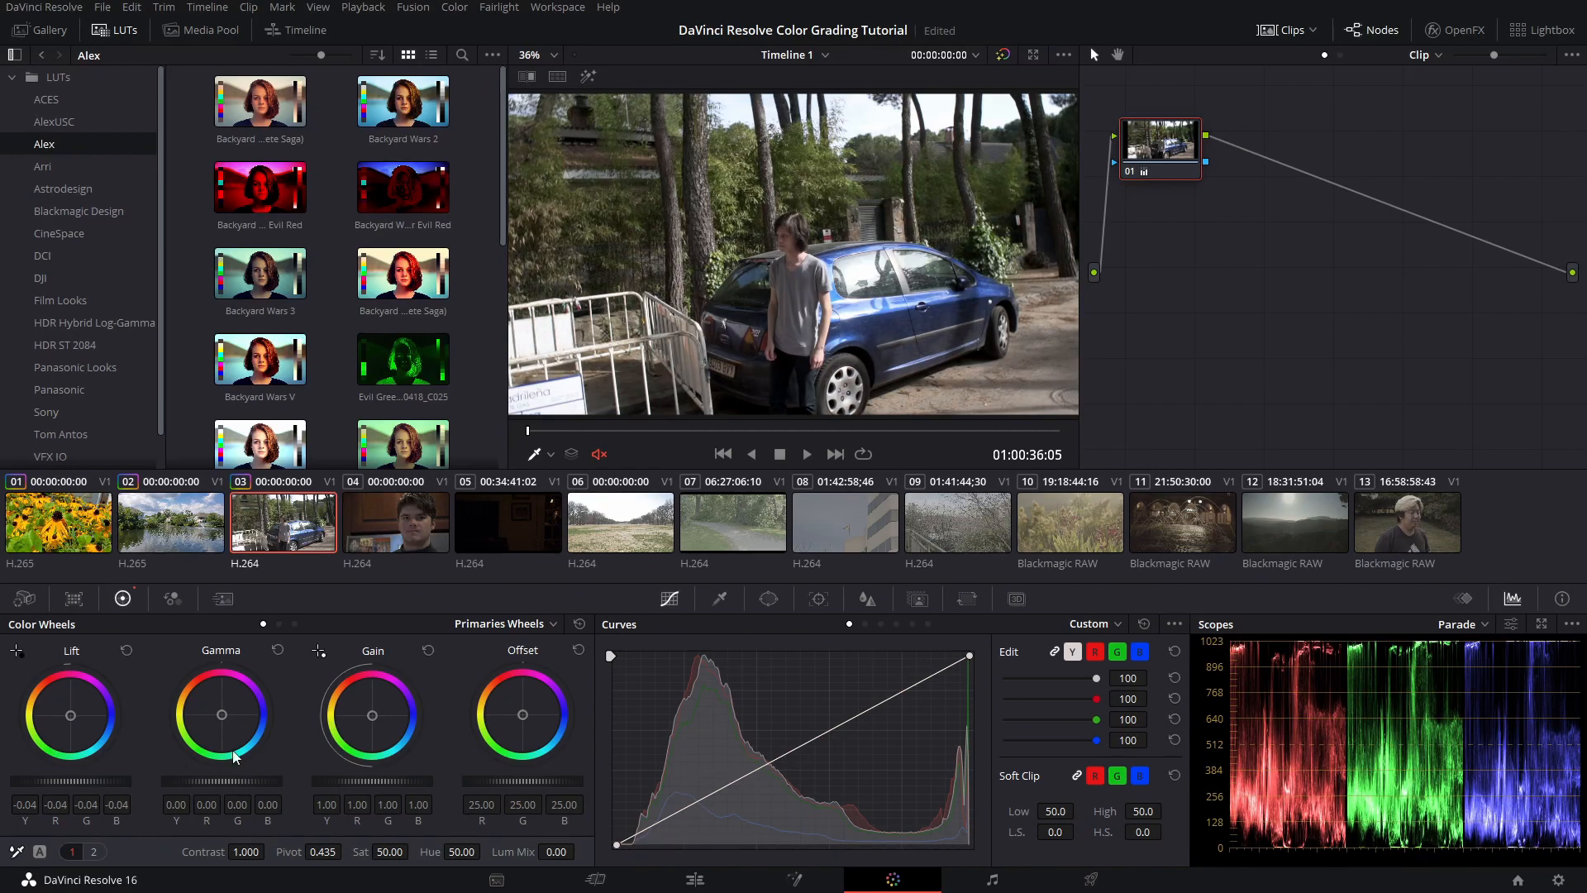
{"action": "left_click", "coordinate": [1004, 53]}
{"action": "left_click", "coordinate": [1004, 53]}
{"action": "left_click", "coordinate": [1005, 53]}
{"action": "left_click", "coordinate": [1004, 53]}
Set the blue car clip's Gain to 0.89 and Gamma to 0.06
{"action": "left_click_drag", "start_coordinate": [374, 780], "coordinate": [342, 780]}
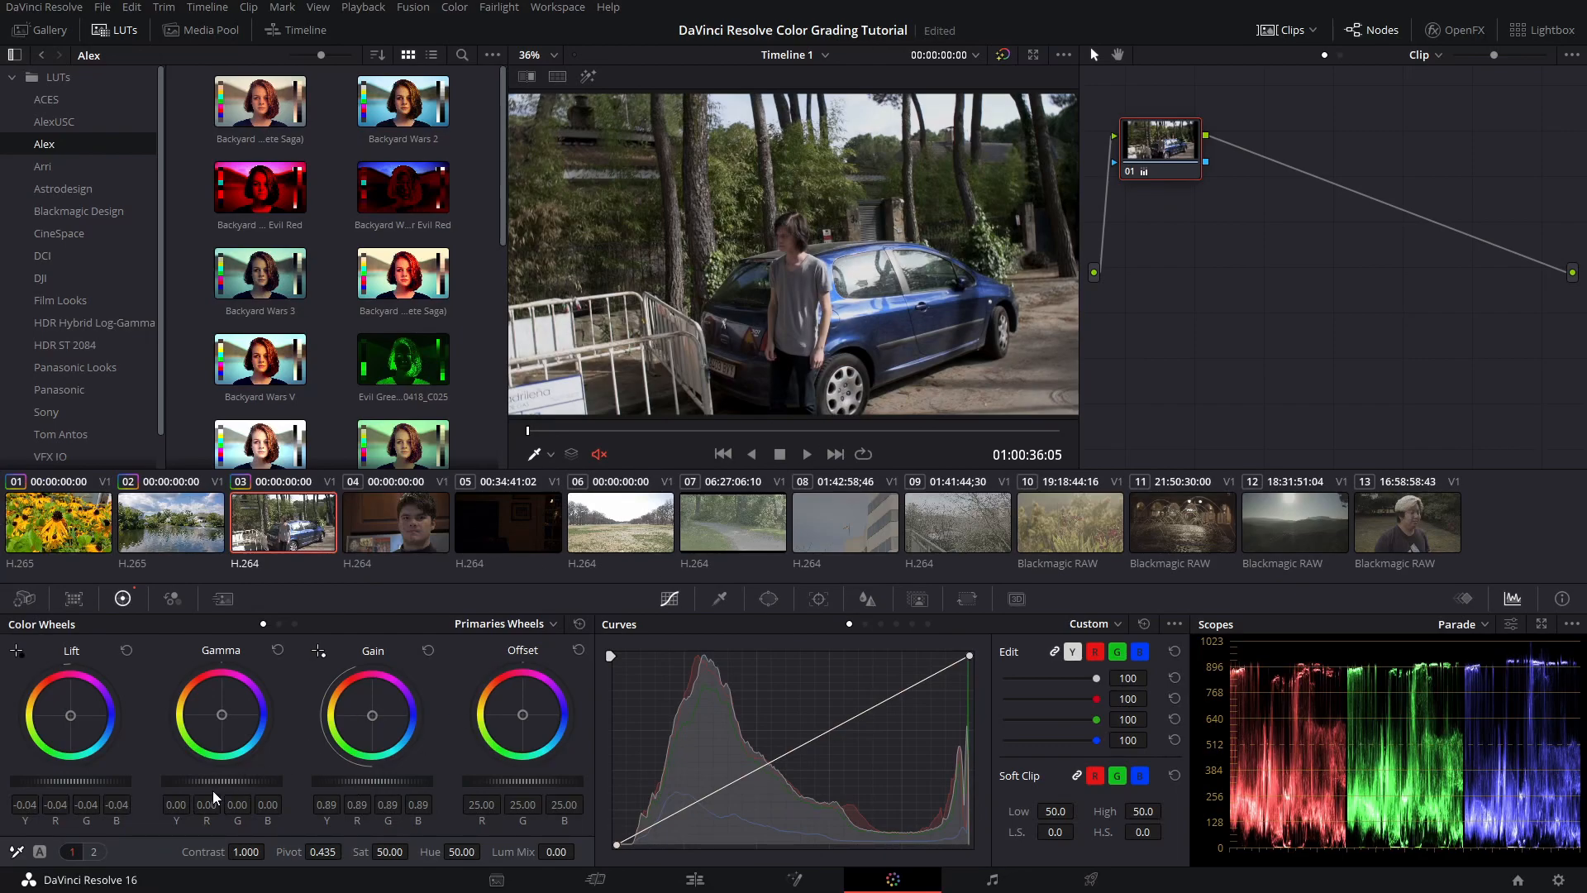
{"action": "left_click_drag", "start_coordinate": [221, 780], "coordinate": [242, 780]}
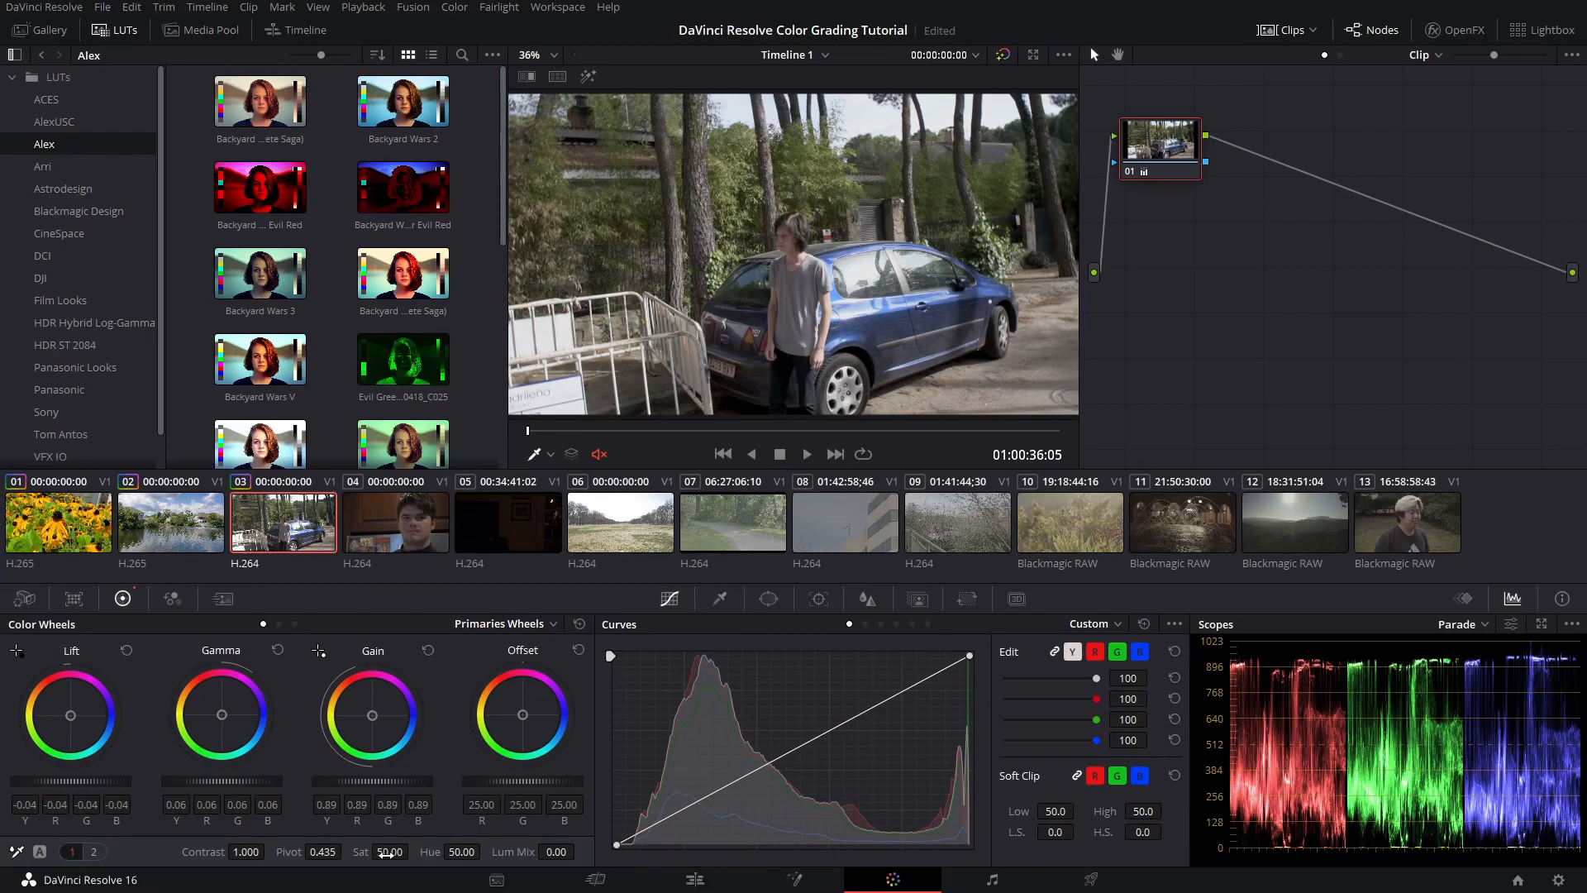
Set the blue car clip's saturation to 76.20, and tint its Lift toward blue, Gain toward yellow and Gamma toward red
{"action": "mouse_move", "coordinate": [389, 851]}
{"action": "left_mouse_down"}
{"action": "mouse_move", "coordinate": [413, 851]}
{"action": "mouse_move", "coordinate": [385, 852]}
{"action": "left_mouse_up"}
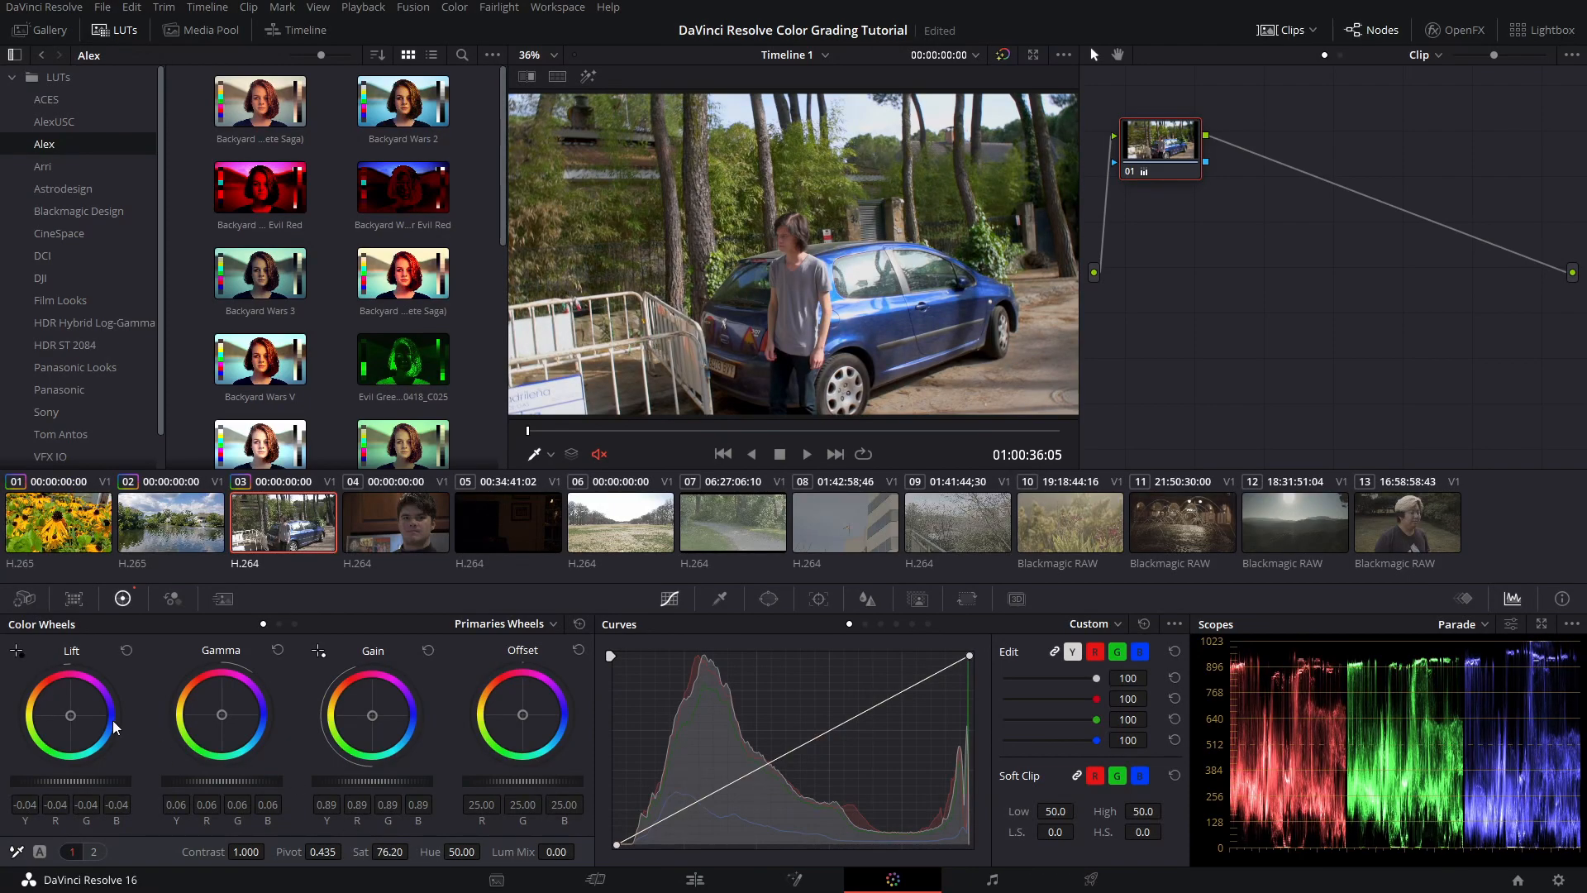
{"action": "left_click_drag", "start_coordinate": [69, 720], "coordinate": [73, 718]}
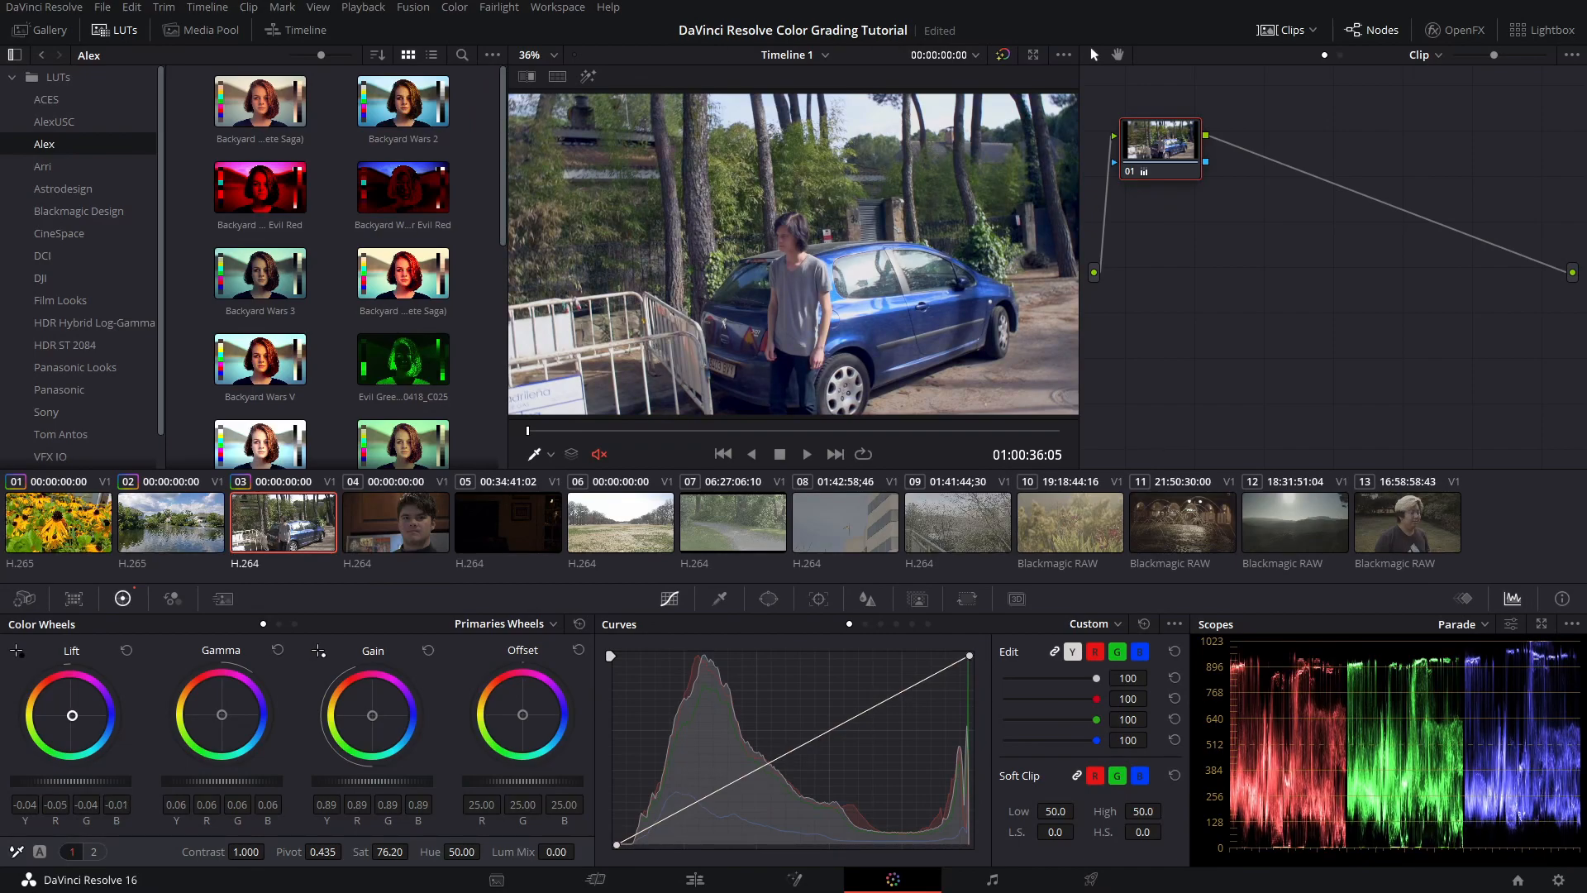
{"action": "left_click_drag", "start_coordinate": [377, 717], "coordinate": [368, 714]}
{"action": "left_click_drag", "start_coordinate": [74, 712], "coordinate": [73, 715]}
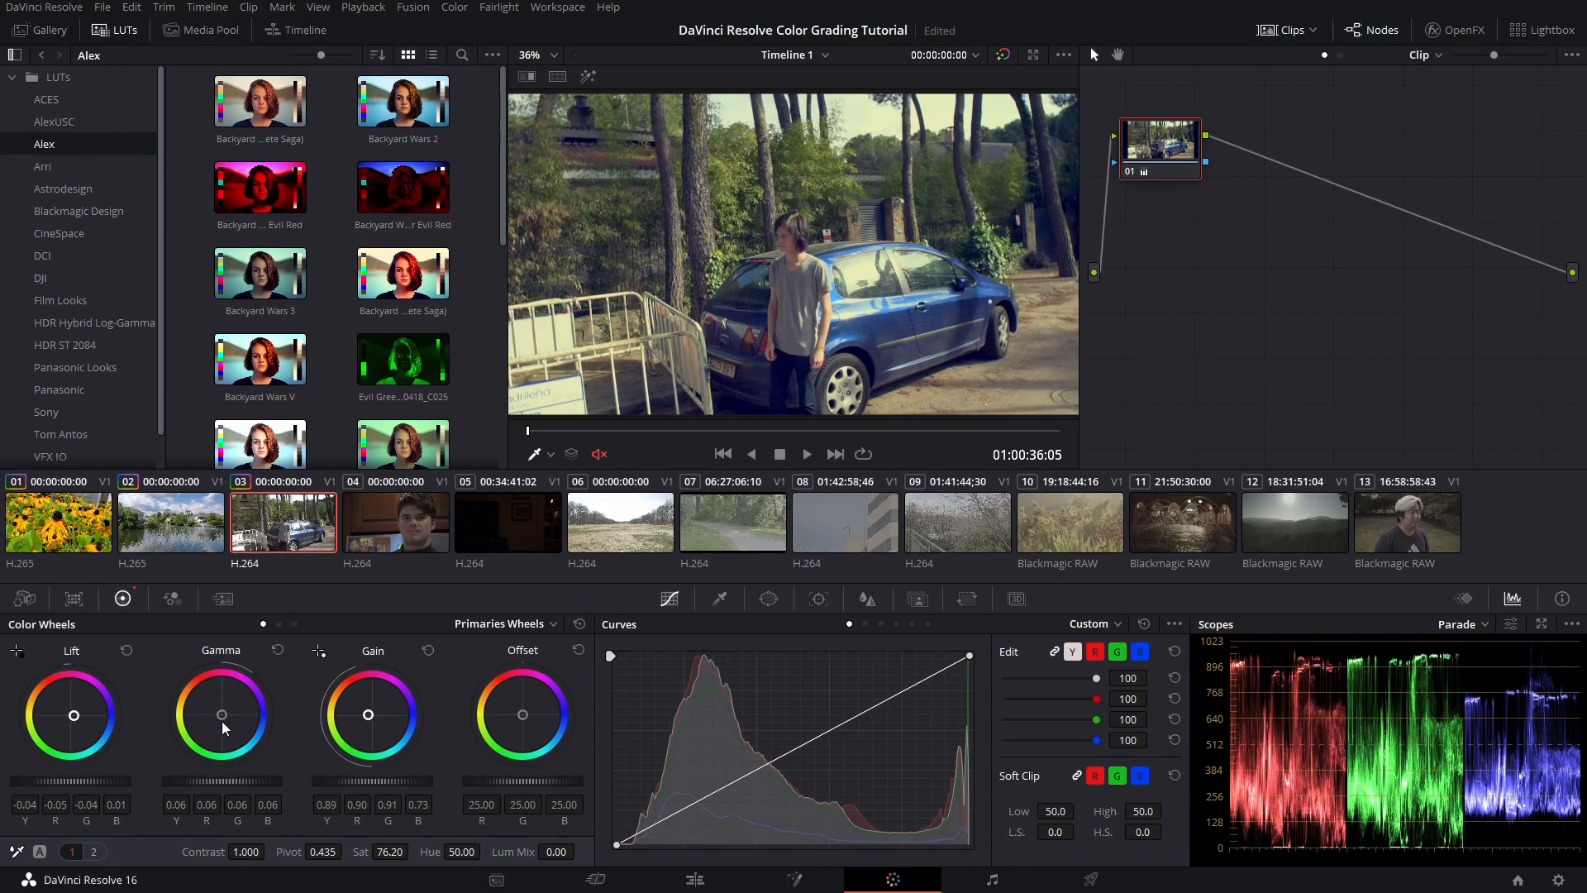
{"action": "left_click_drag", "start_coordinate": [220, 714], "coordinate": [218, 709]}
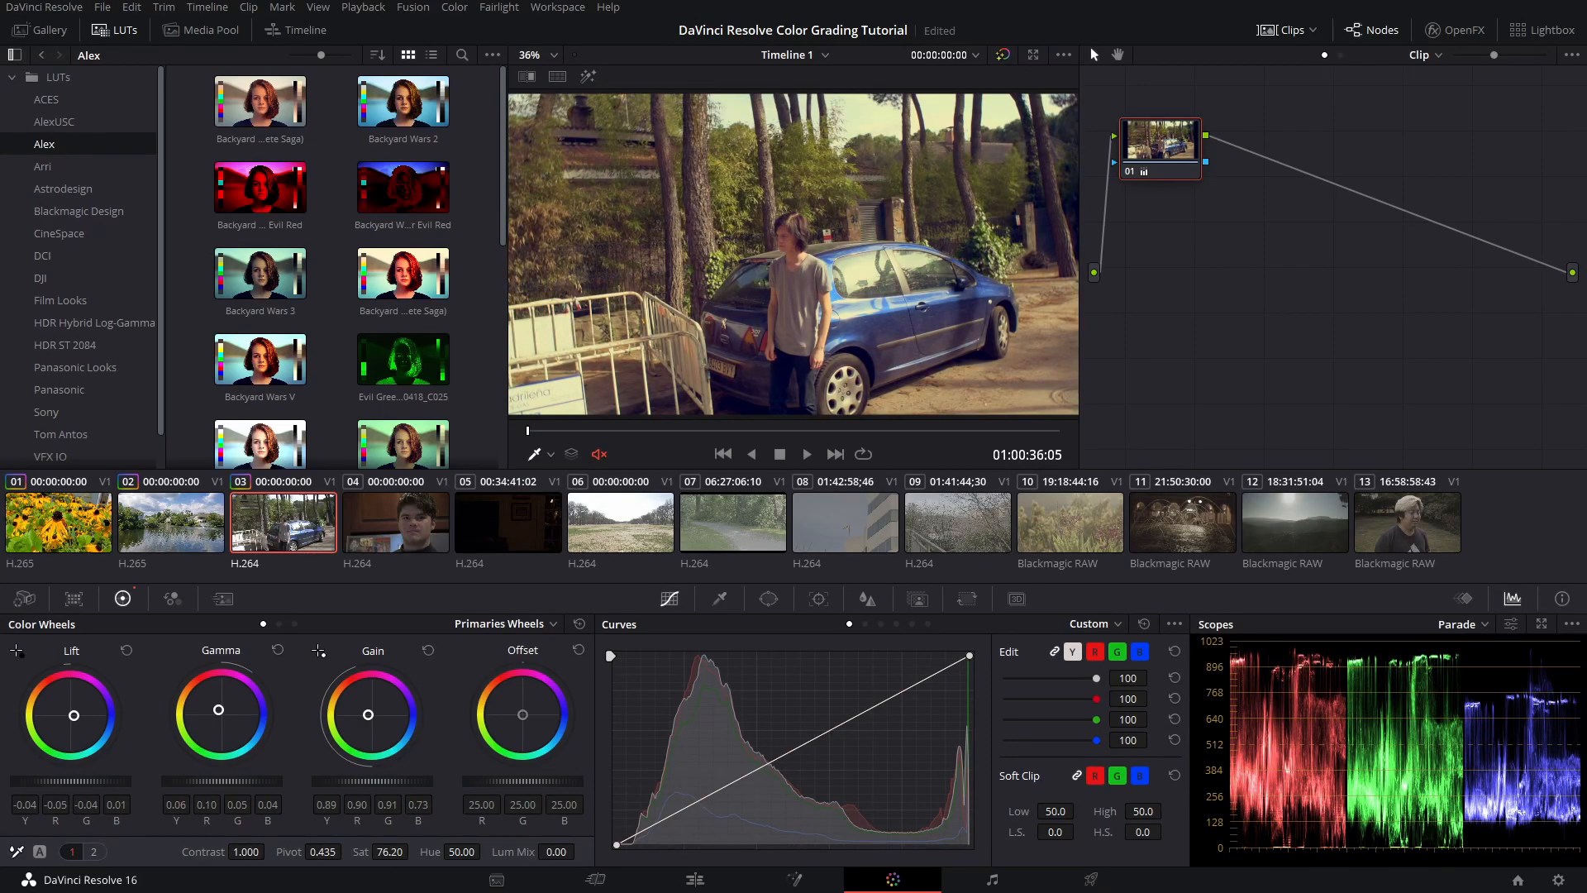
Compare the finished blue car grade with the grade bypassed, leaving the grade enabled
{"action": "left_click", "coordinate": [1003, 55]}
{"action": "left_click", "coordinate": [1002, 56]}
{"action": "left_click", "coordinate": [1003, 55]}
{"action": "left_click", "coordinate": [1002, 56]}
{"action": "left_click", "coordinate": [1003, 55]}
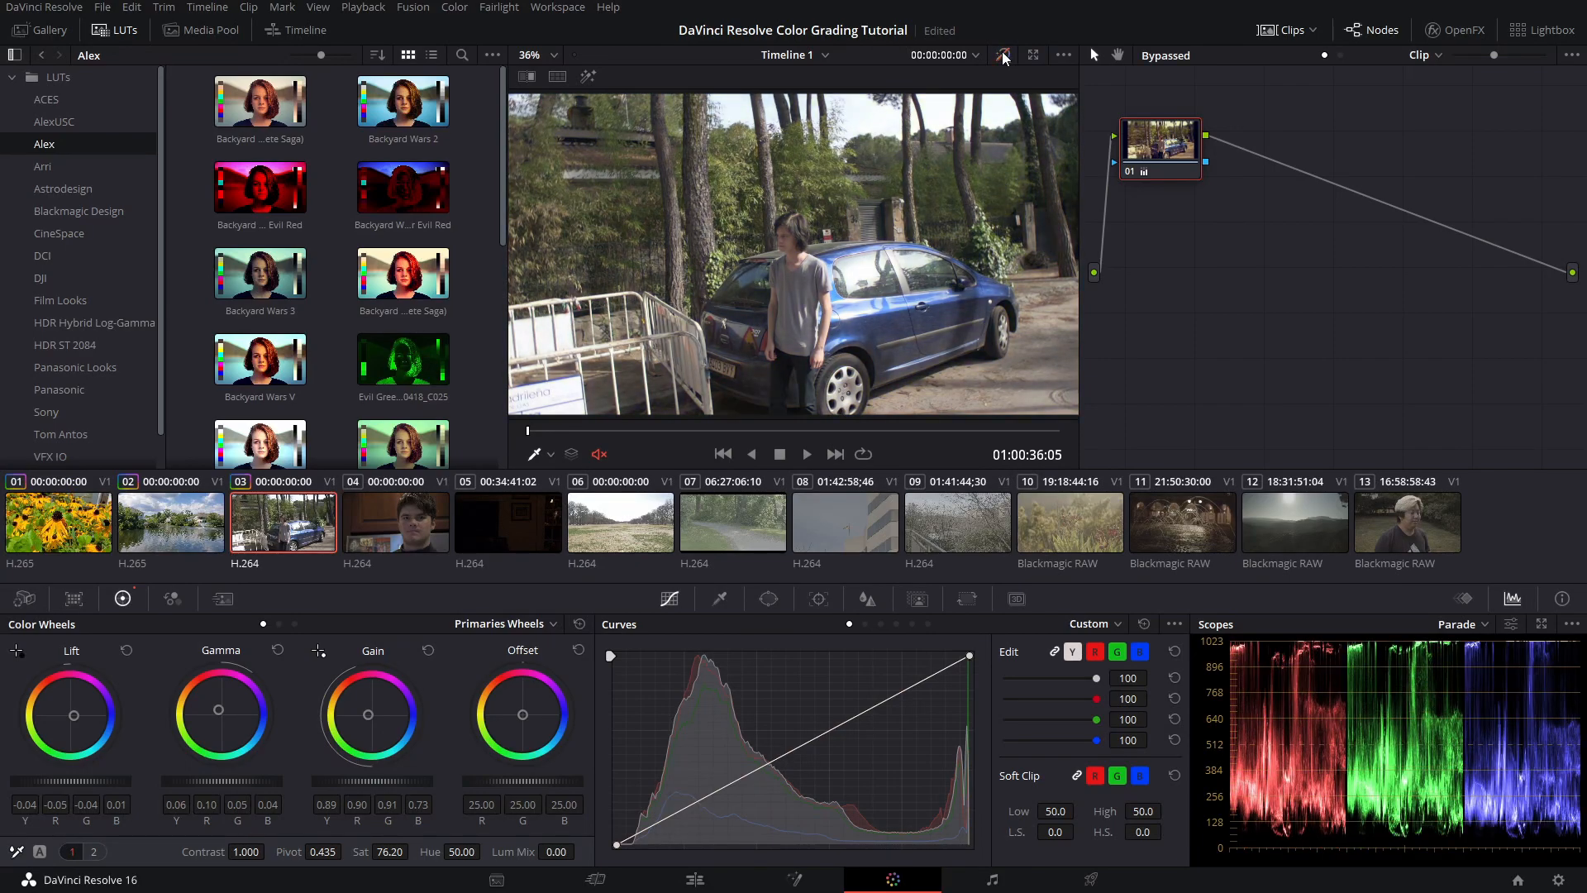
{"action": "left_click", "coordinate": [1003, 56]}
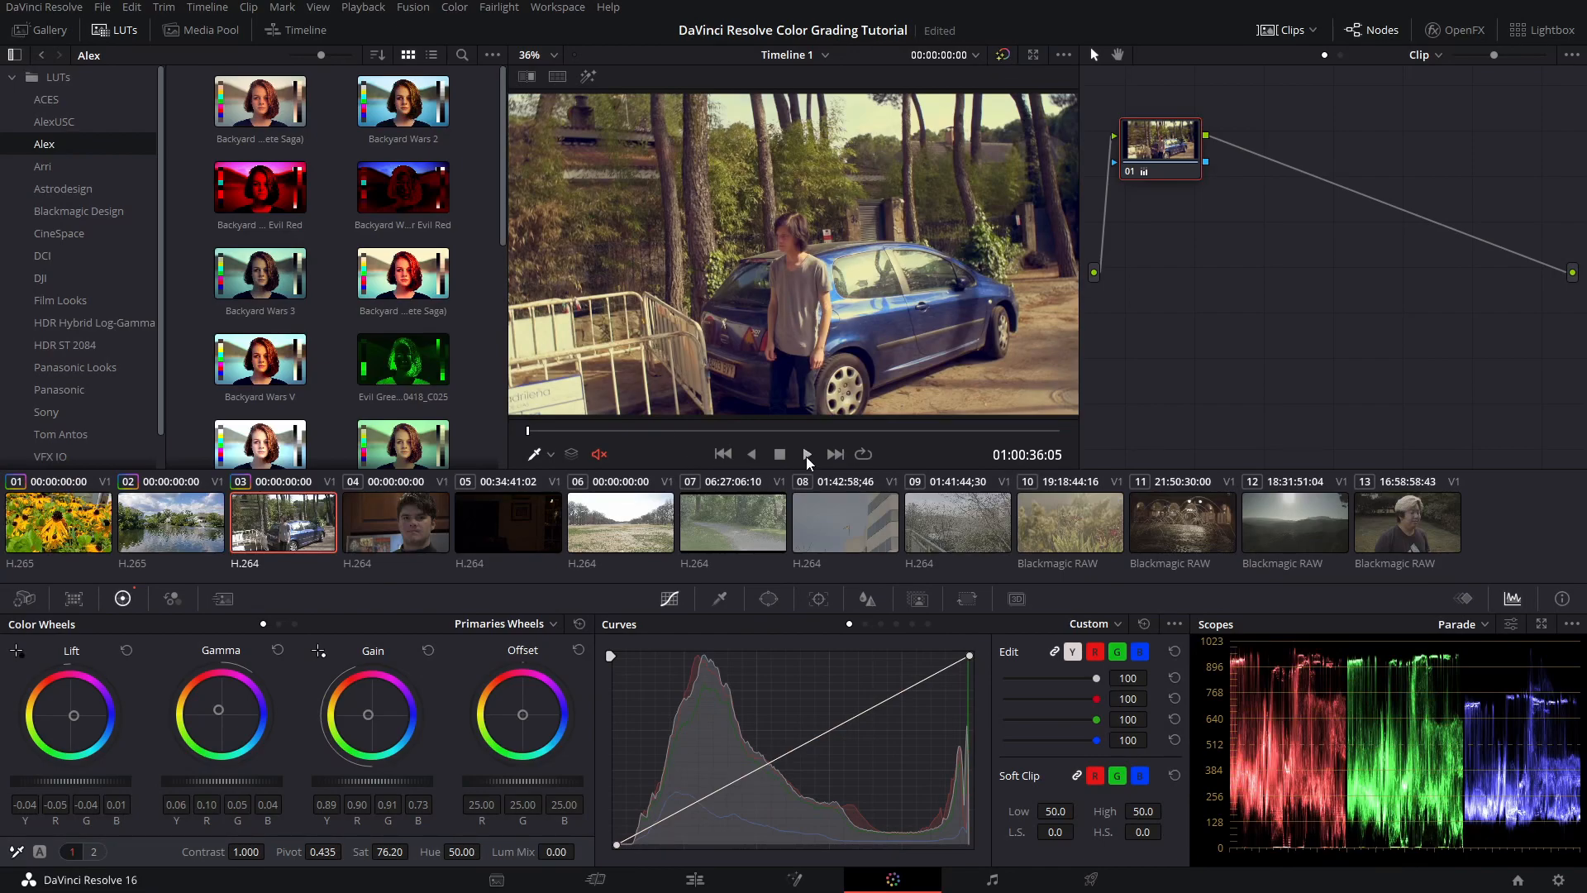
Select clip 04 with the young man's close-up and scrub through its footage
{"action": "left_click", "coordinate": [419, 524]}
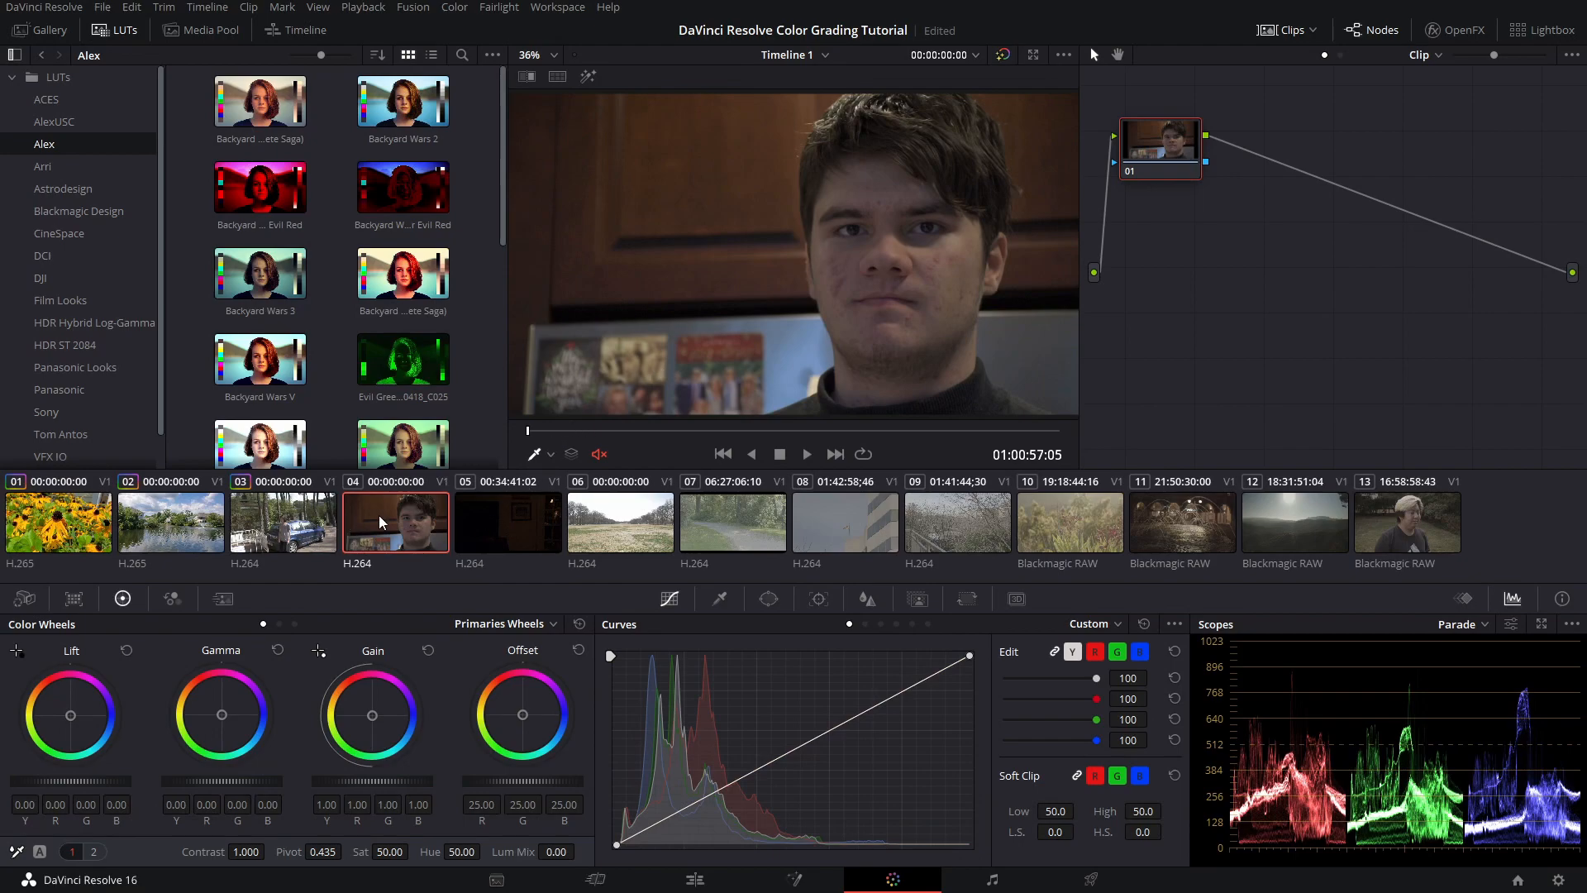
{"action": "left_click_drag", "start_coordinate": [668, 432], "coordinate": [496, 446]}
Try brightening the close-up with Gamma at 0.18 and Lift at -0.02, and reset all the color wheels
{"action": "left_click_drag", "start_coordinate": [217, 781], "coordinate": [234, 782]}
{"action": "left_click", "coordinate": [579, 626]}
{"action": "left_click_drag", "start_coordinate": [220, 777], "coordinate": [278, 777]}
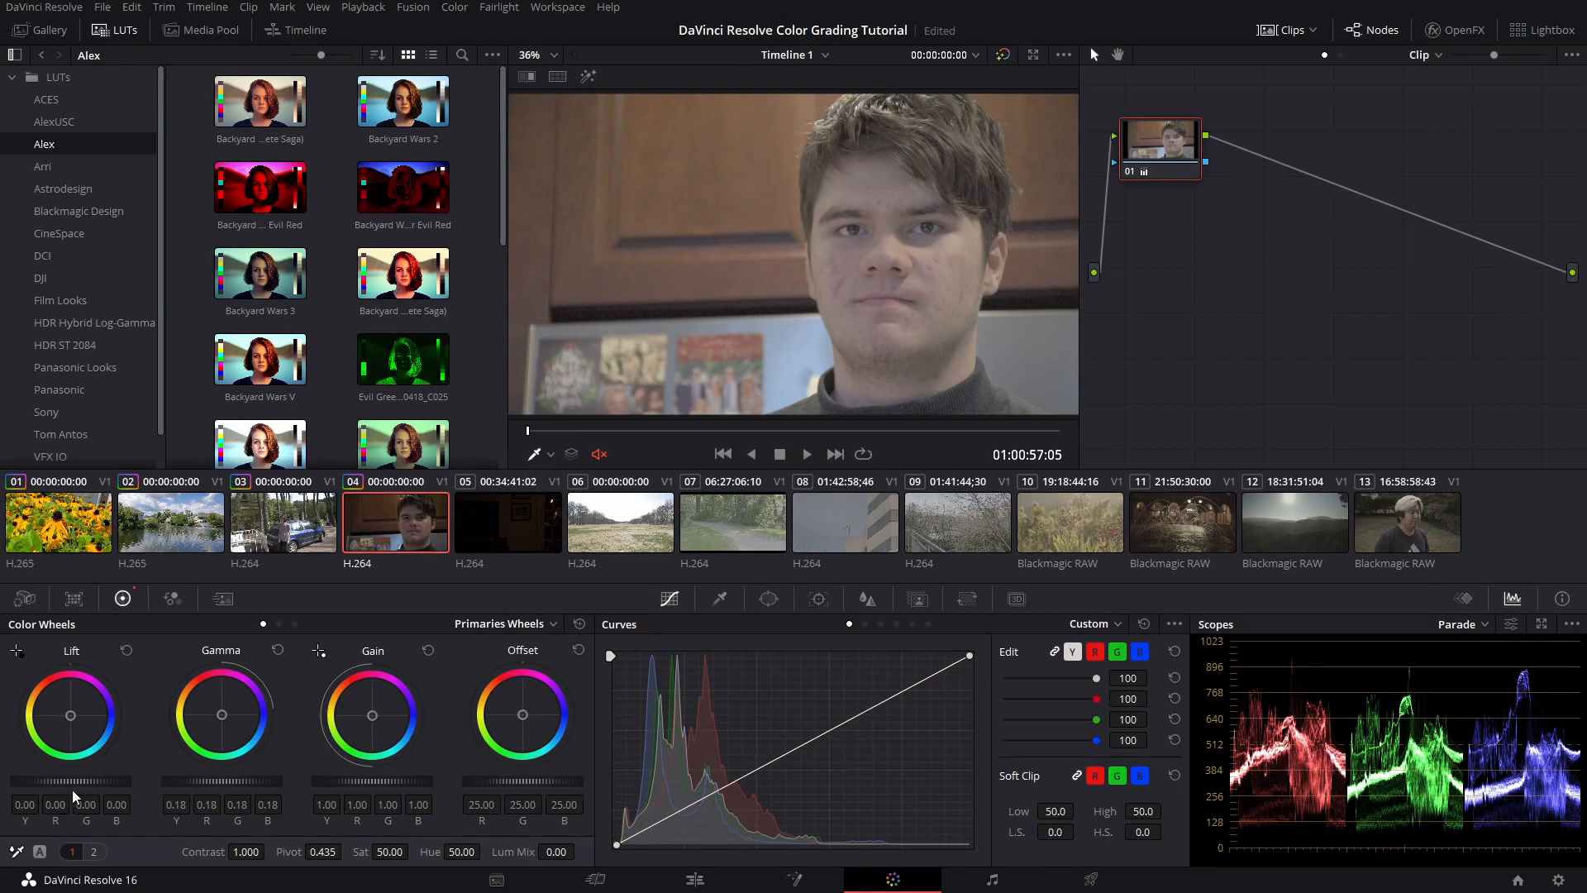
{"action": "left_click_drag", "start_coordinate": [97, 781], "coordinate": [84, 781]}
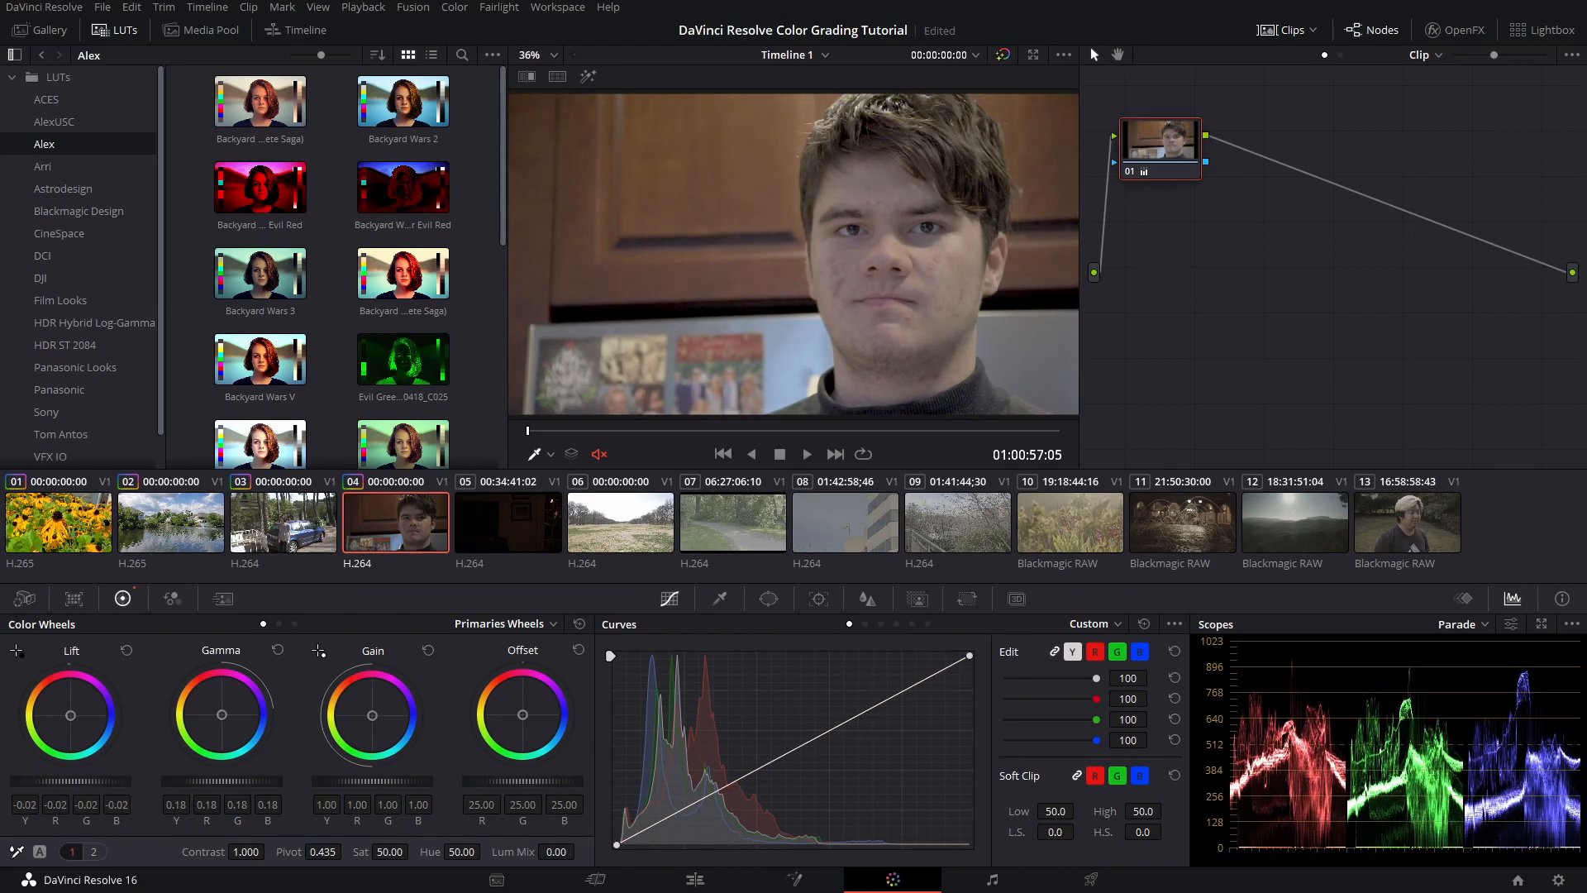
{"action": "left_click", "coordinate": [279, 651]}
{"action": "left_click", "coordinate": [581, 624]}
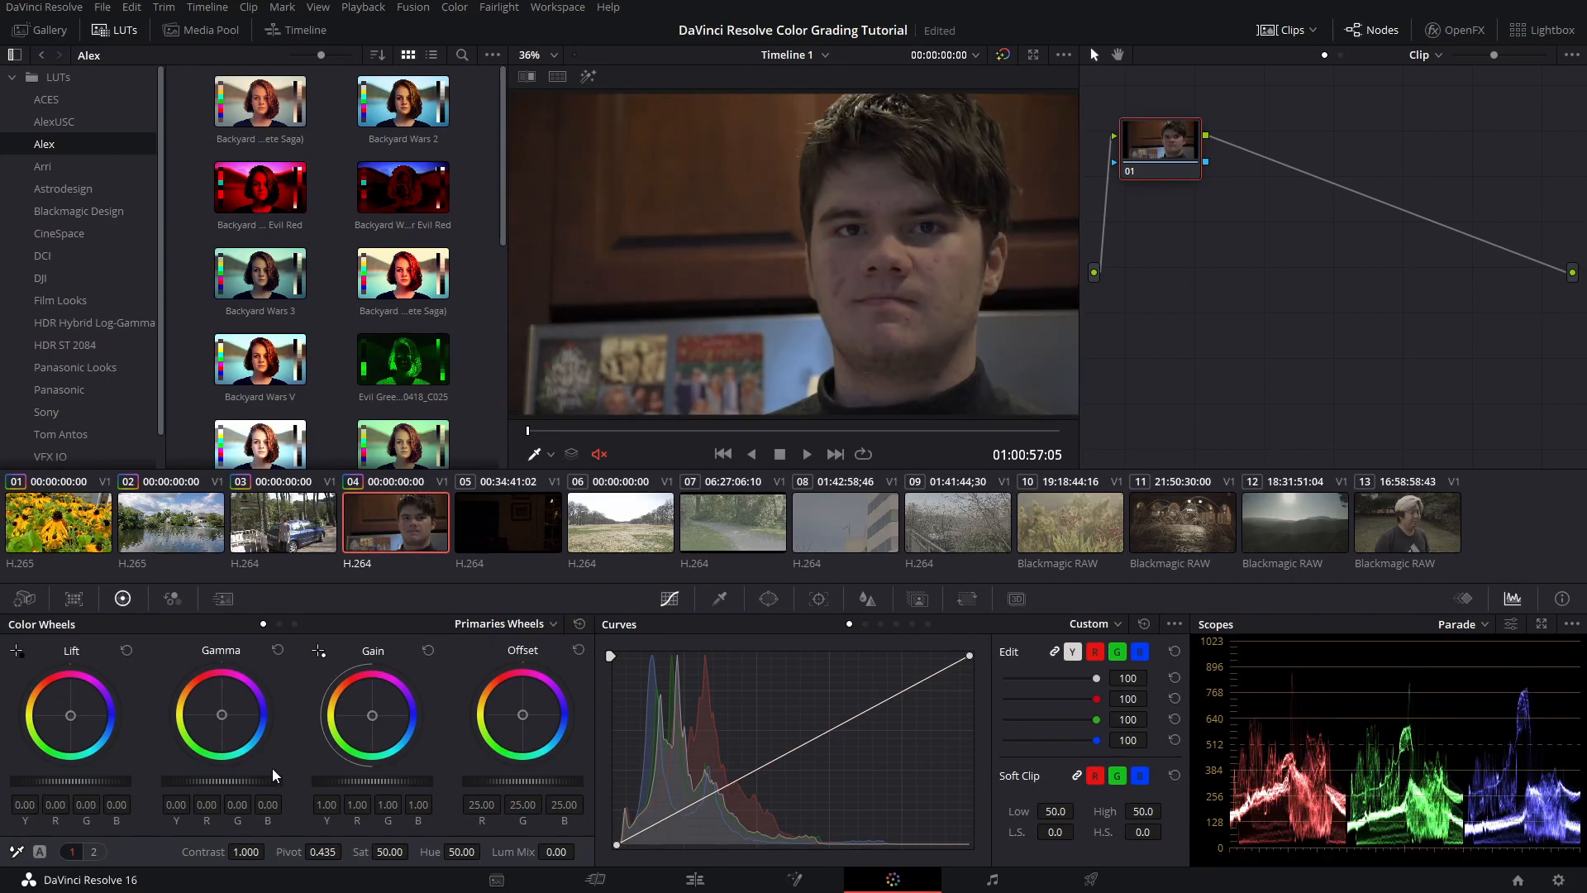
Set the close-up clip's Gamma to 0.06, Lift to -0.03 and Gain to 1.29
{"action": "left_click_drag", "start_coordinate": [215, 783], "coordinate": [248, 784]}
{"action": "left_click_drag", "start_coordinate": [84, 777], "coordinate": [72, 777]}
{"action": "left_click_drag", "start_coordinate": [372, 780], "coordinate": [405, 780]}
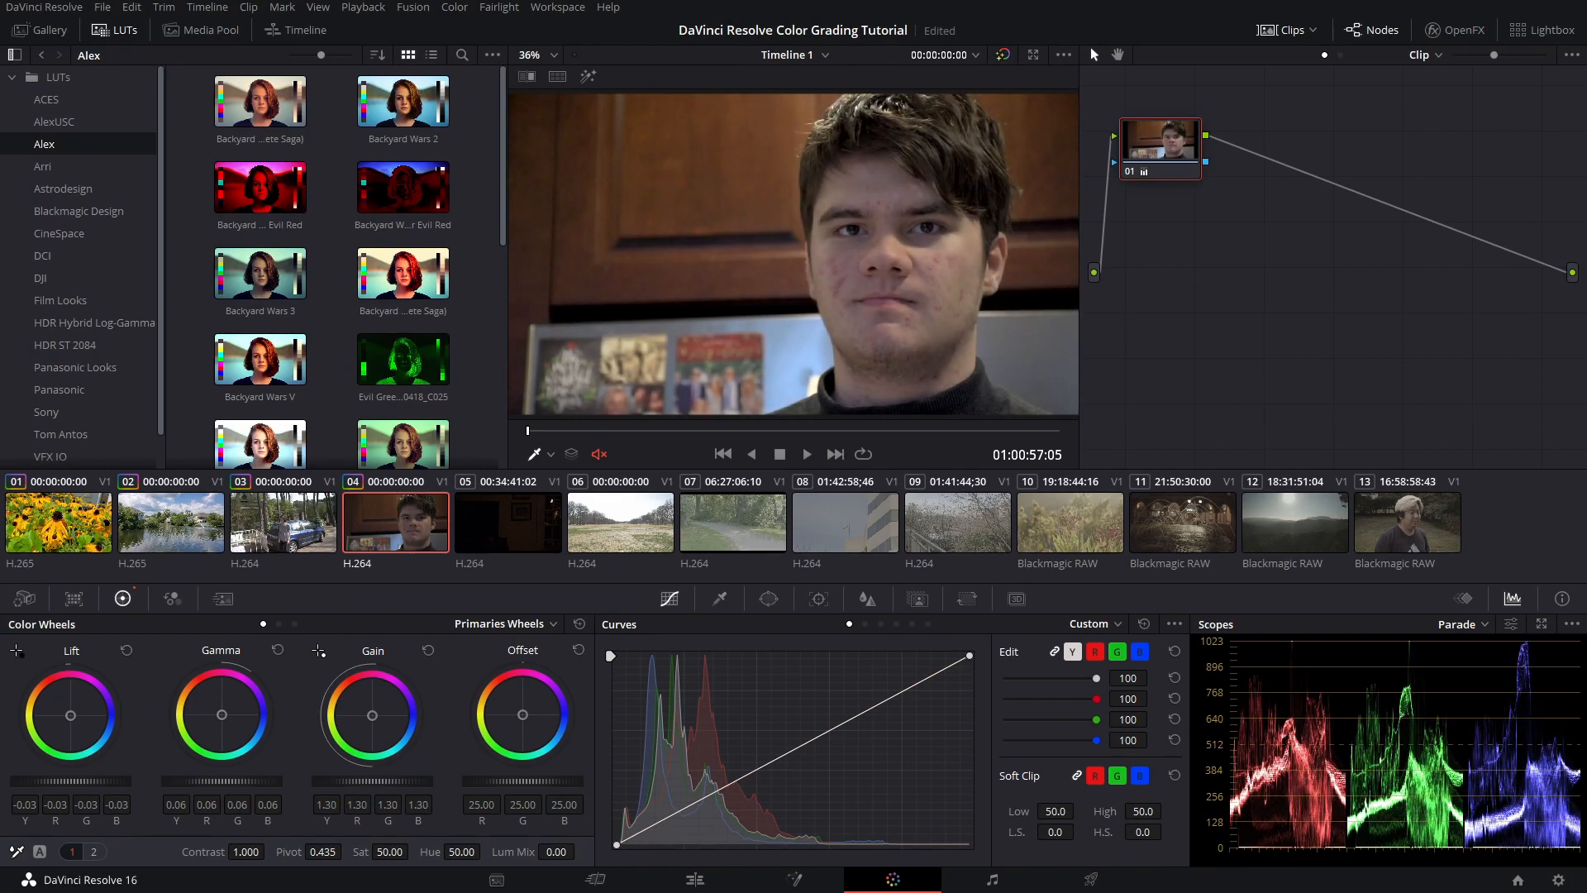
Compare the close-up's brightness correction with the grade bypassed, leaving the grade enabled
{"action": "left_click", "coordinate": [1000, 55]}
{"action": "left_click", "coordinate": [1000, 56]}
{"action": "left_click", "coordinate": [1001, 55]}
{"action": "left_click", "coordinate": [1000, 55]}
{"action": "left_click", "coordinate": [1000, 55]}
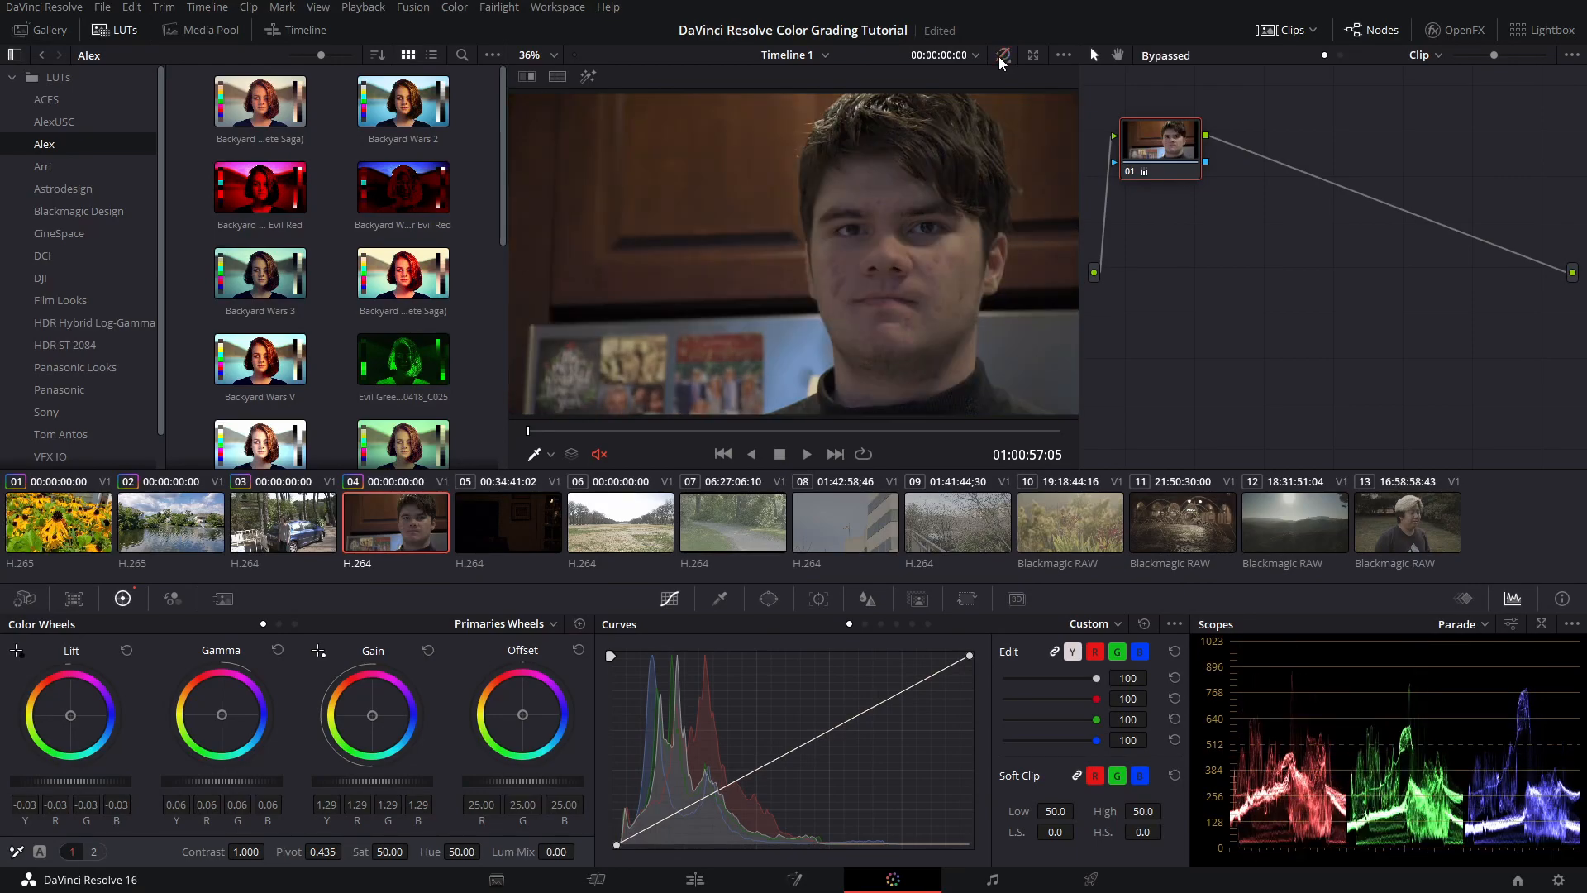
{"action": "left_click", "coordinate": [1000, 55]}
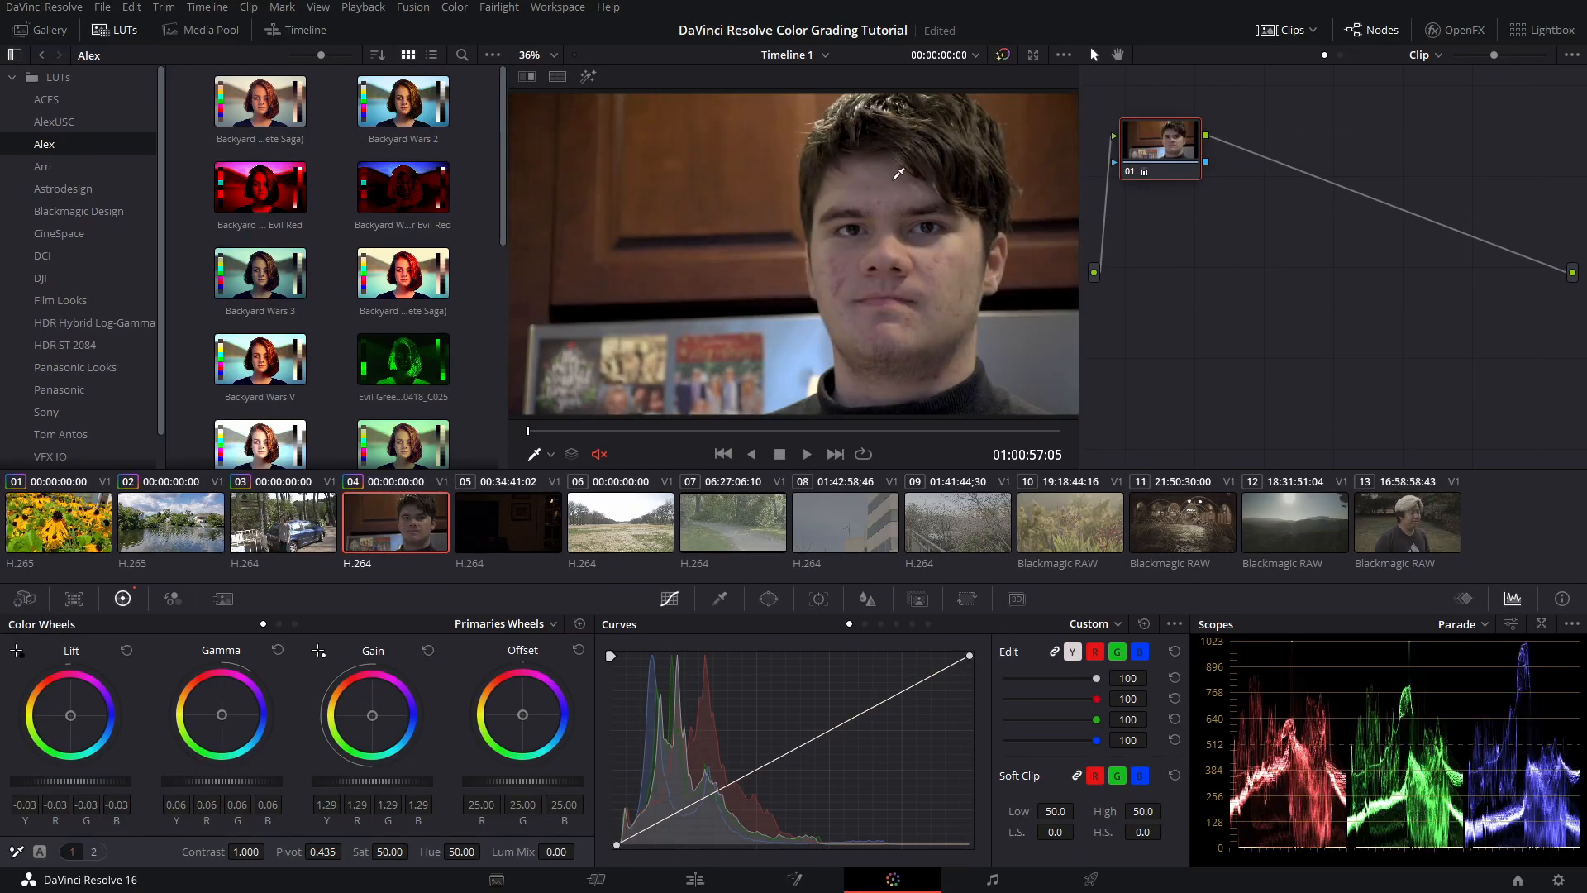
Set the close-up clip's saturation to 60
{"action": "left_click_drag", "start_coordinate": [395, 851], "coordinate": [409, 851]}
{"action": "double_click", "coordinate": [393, 855]}
{"action": "type", "text": "60"}
{"action": "key", "text": "Return"}
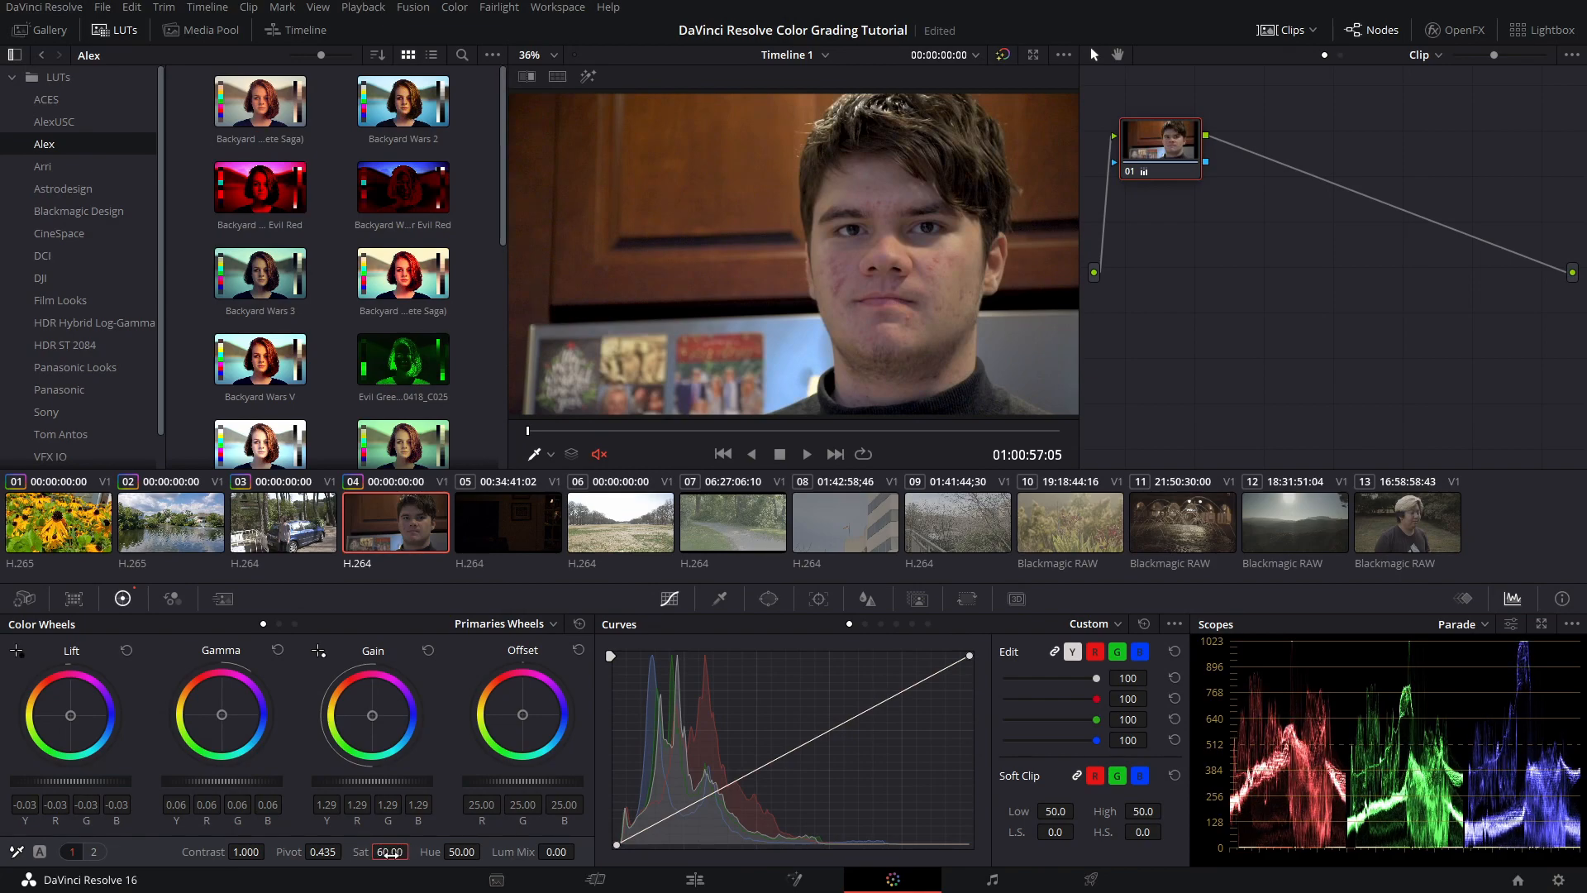
Try the close-up in black and white with saturation at 0, and return the saturation to 60
{"action": "double_click", "coordinate": [389, 851]}
{"action": "type", "text": "0"}
{"action": "key", "text": "Return"}
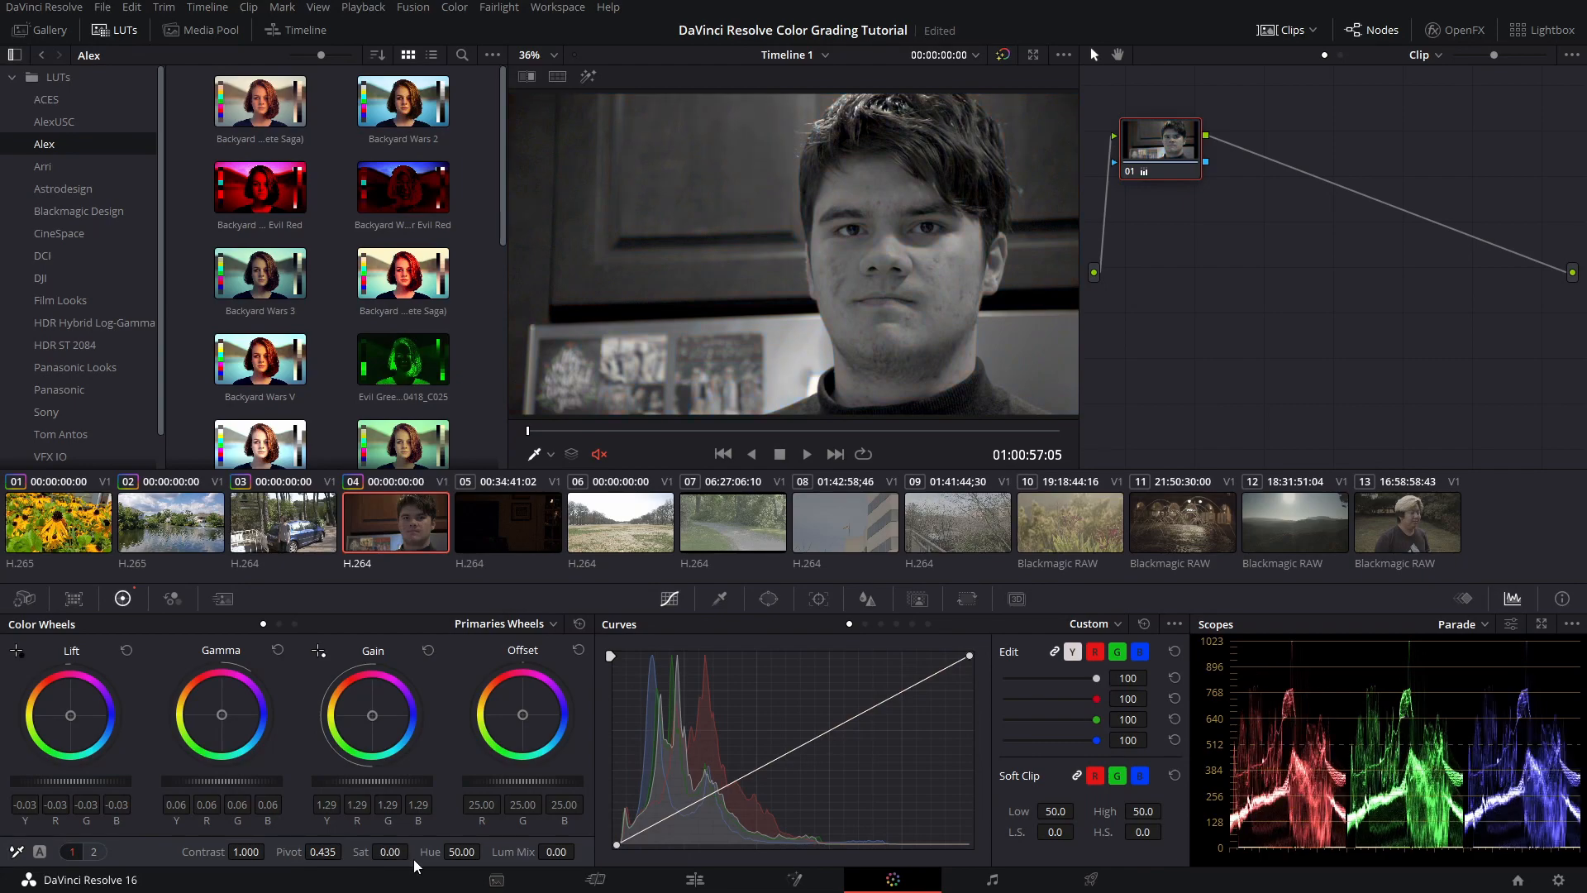
{"action": "left_click", "coordinate": [404, 851]}
{"action": "type", "text": "60"}
{"action": "key", "text": "Return"}
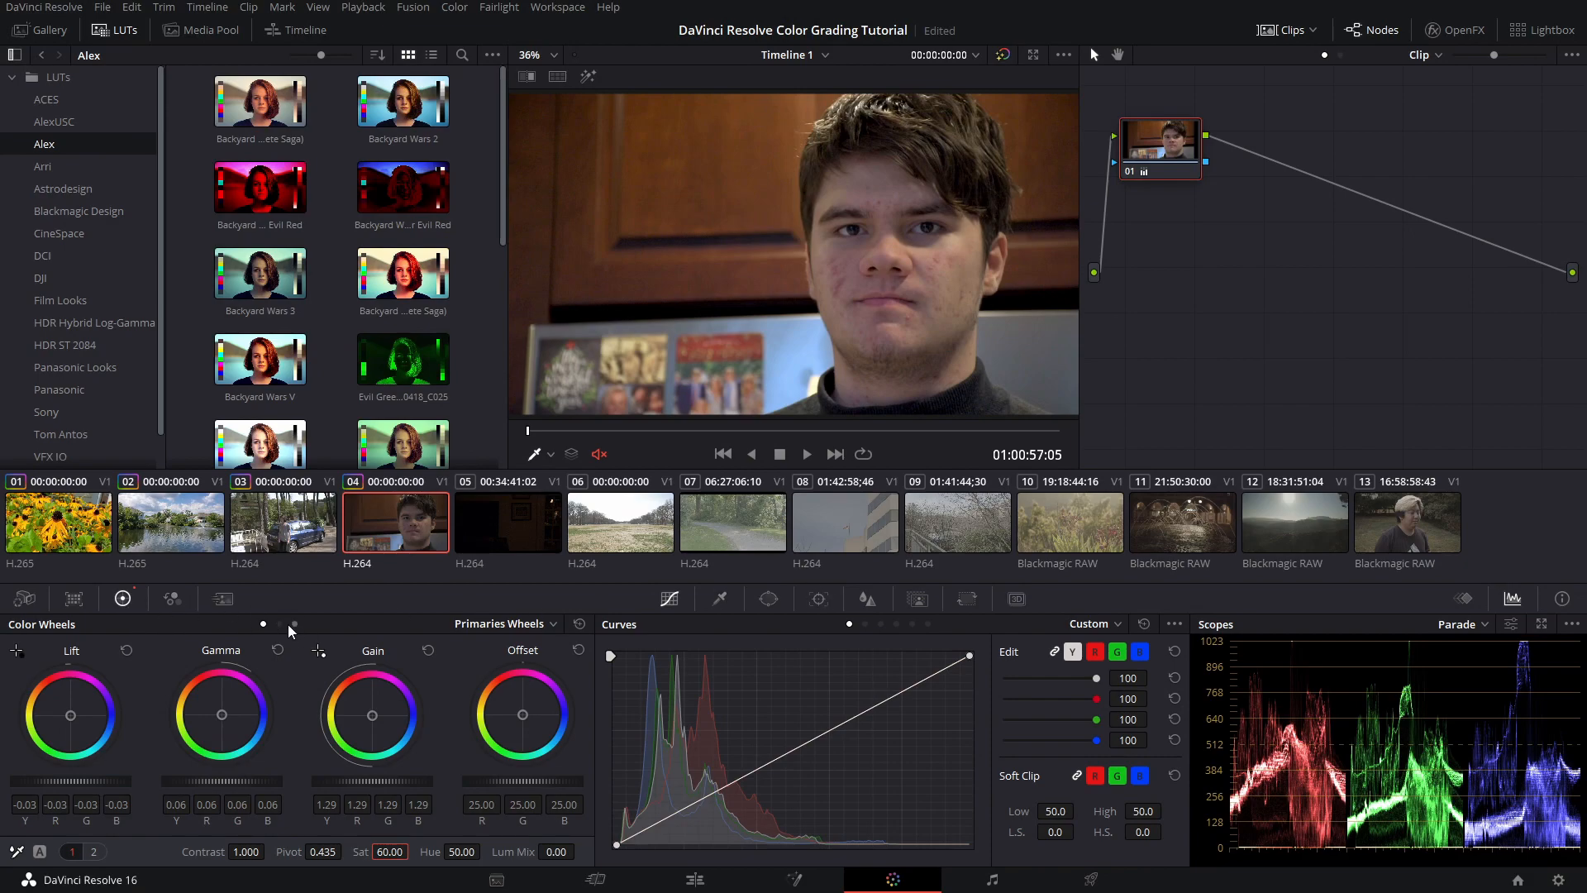
Look over the Motion Effects noise reduction settings and return to the color wheels
{"action": "left_click", "coordinate": [223, 599]}
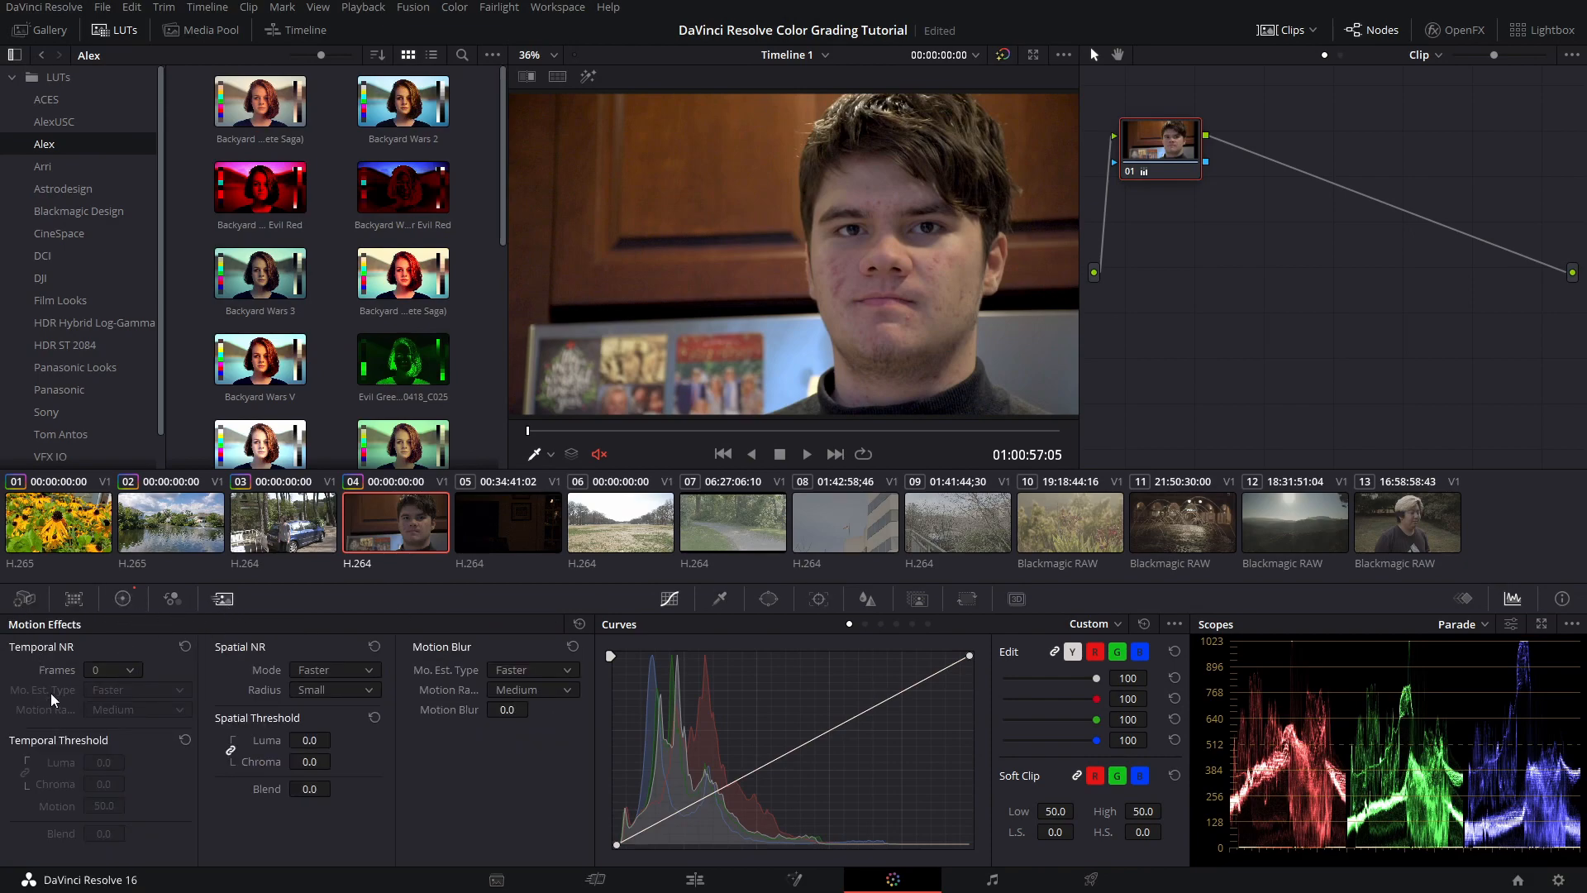
{"action": "left_click", "coordinate": [111, 599]}
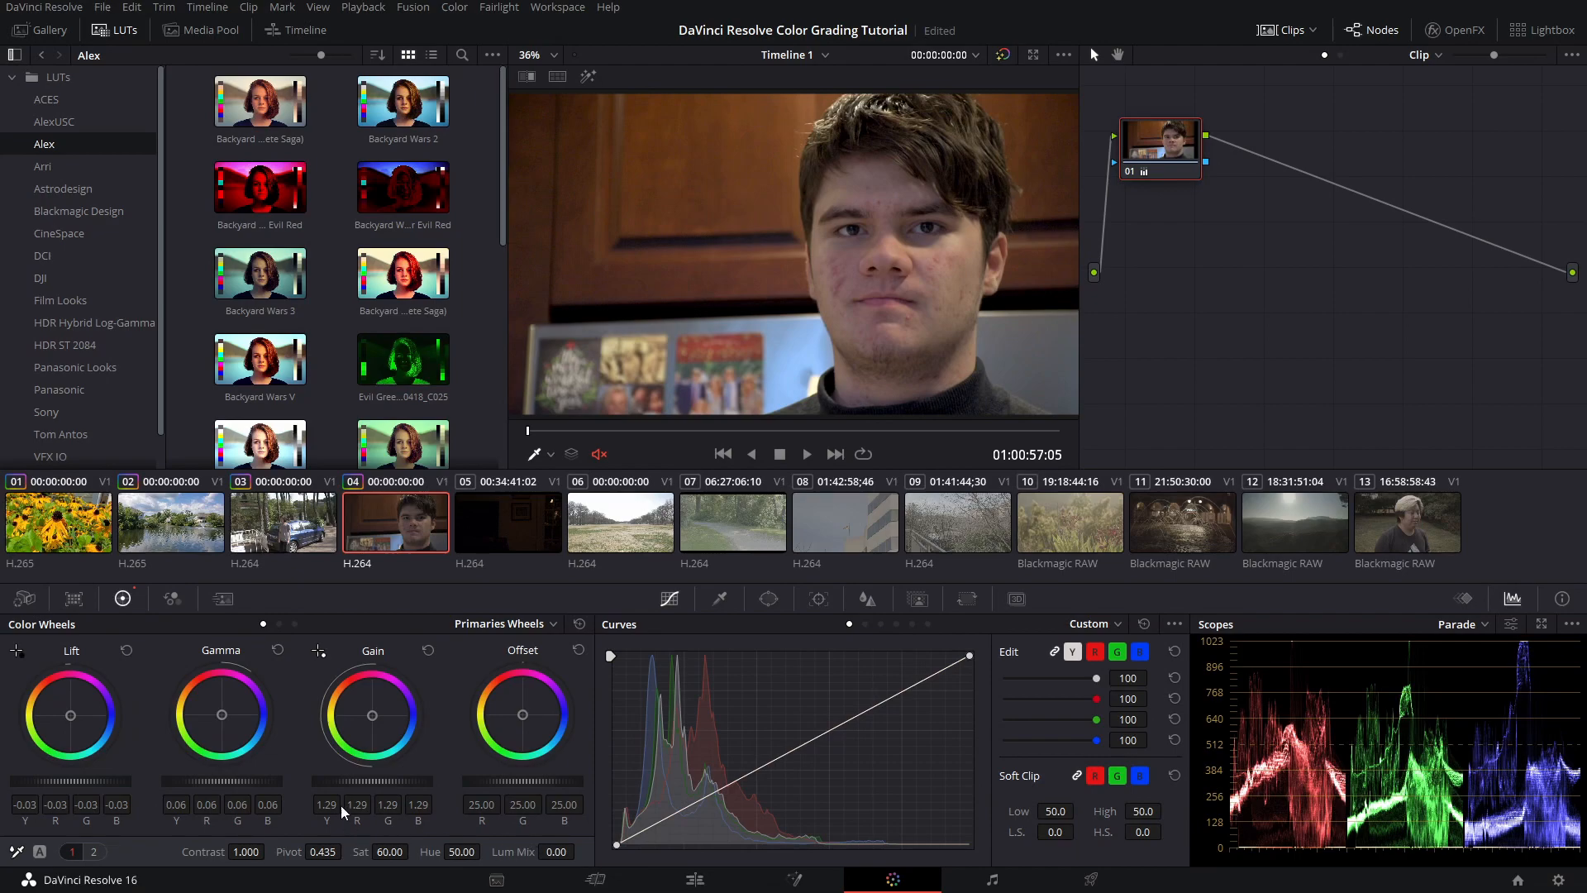
Tint the close-up's Lift slightly yellow and its Gain and Gamma toward blue, and compare with the grade bypassed
{"action": "left_click_drag", "start_coordinate": [71, 718], "coordinate": [68, 713]}
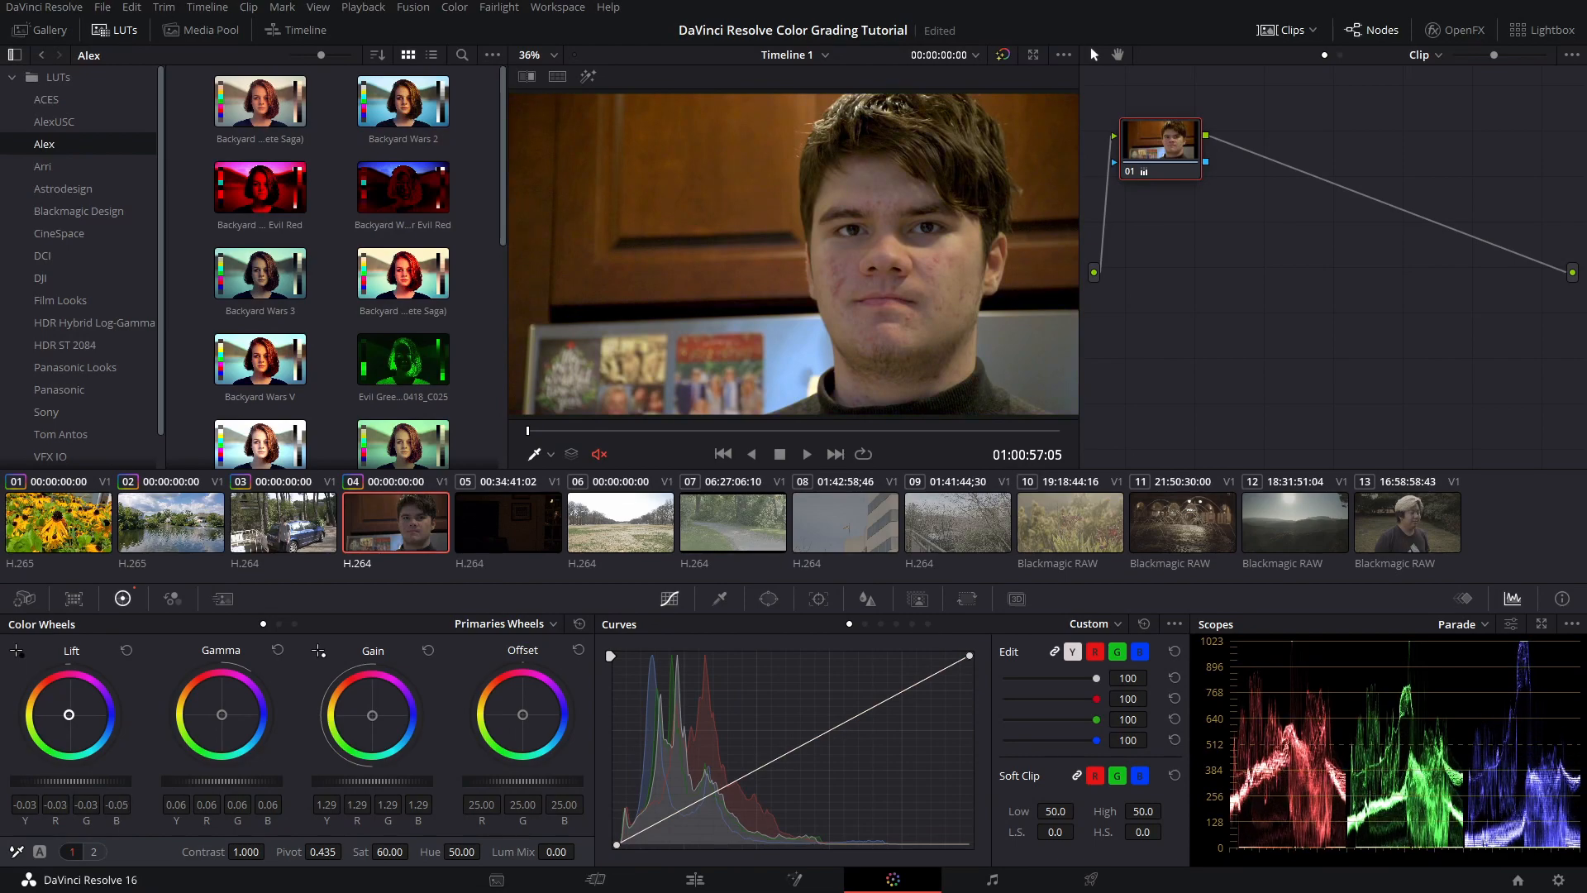
{"action": "left_click_drag", "start_coordinate": [382, 716], "coordinate": [376, 714]}
{"action": "left_click_drag", "start_coordinate": [230, 726], "coordinate": [223, 715]}
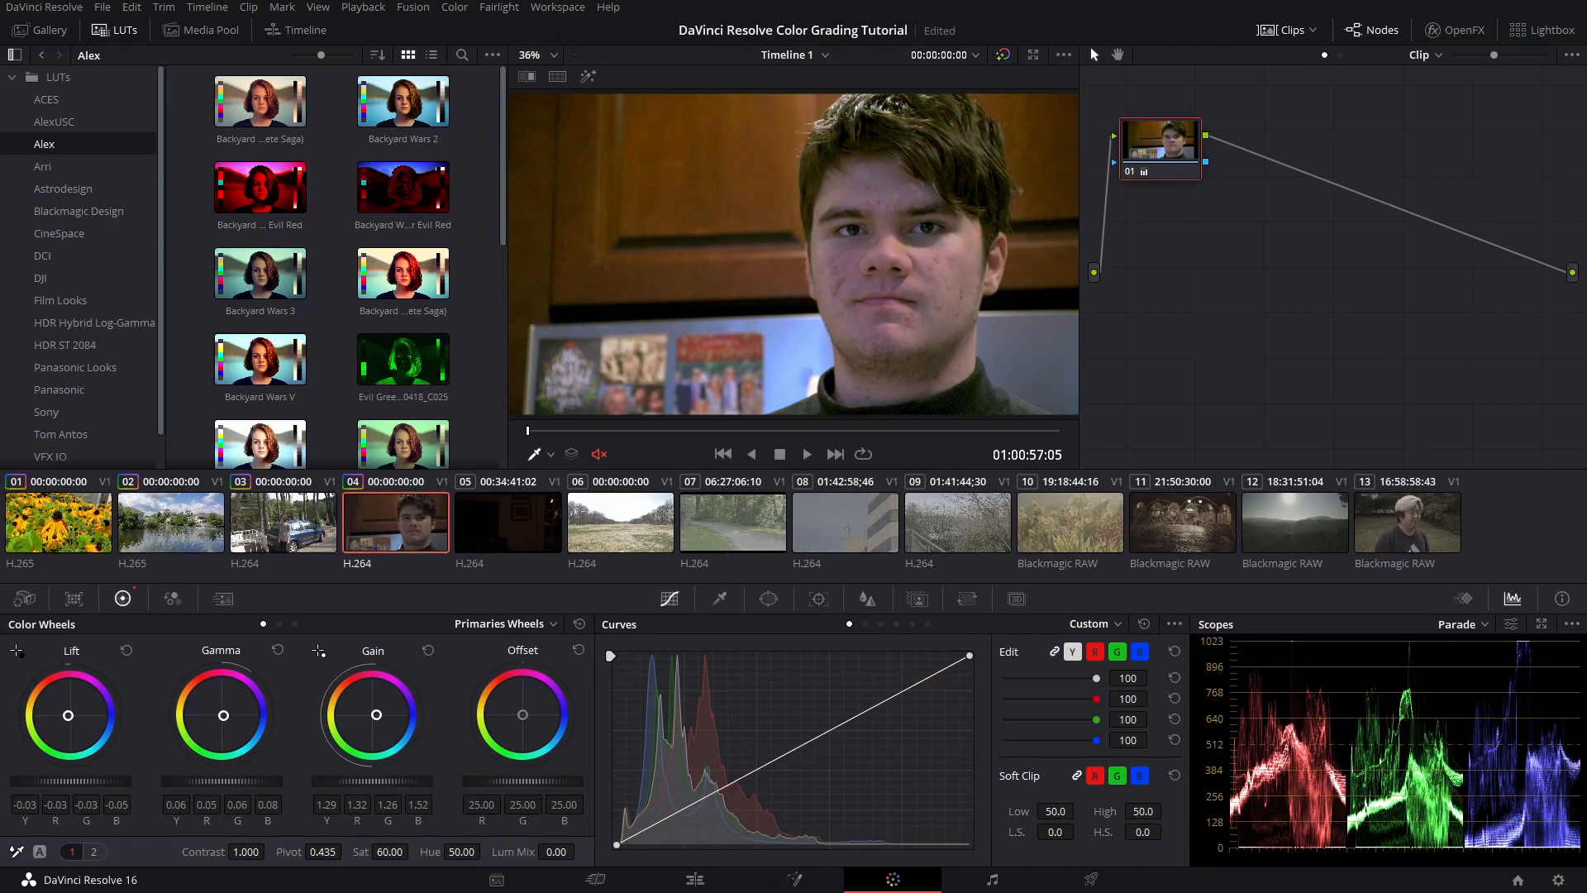
{"action": "left_click", "coordinate": [1002, 56]}
{"action": "left_click", "coordinate": [1001, 57]}
Scrub through the dark interior in clip 05 and the open field in clip 06
{"action": "left_click", "coordinate": [529, 513]}
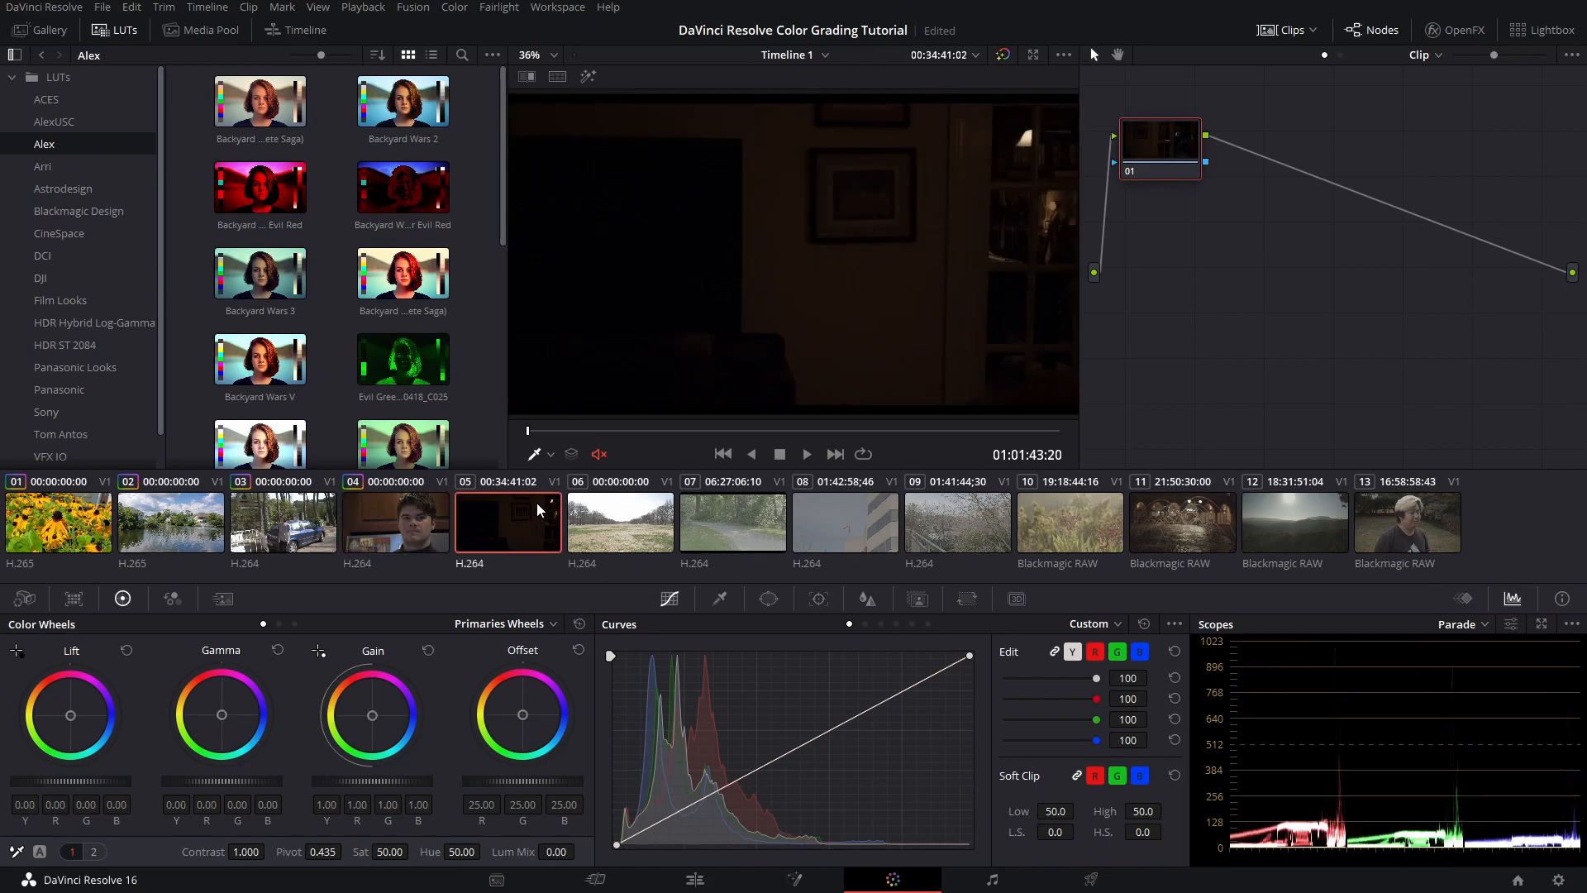
{"action": "left_click_drag", "start_coordinate": [564, 428], "coordinate": [762, 429]}
{"action": "left_click", "coordinate": [616, 513]}
{"action": "left_click_drag", "start_coordinate": [622, 431], "coordinate": [471, 412]}
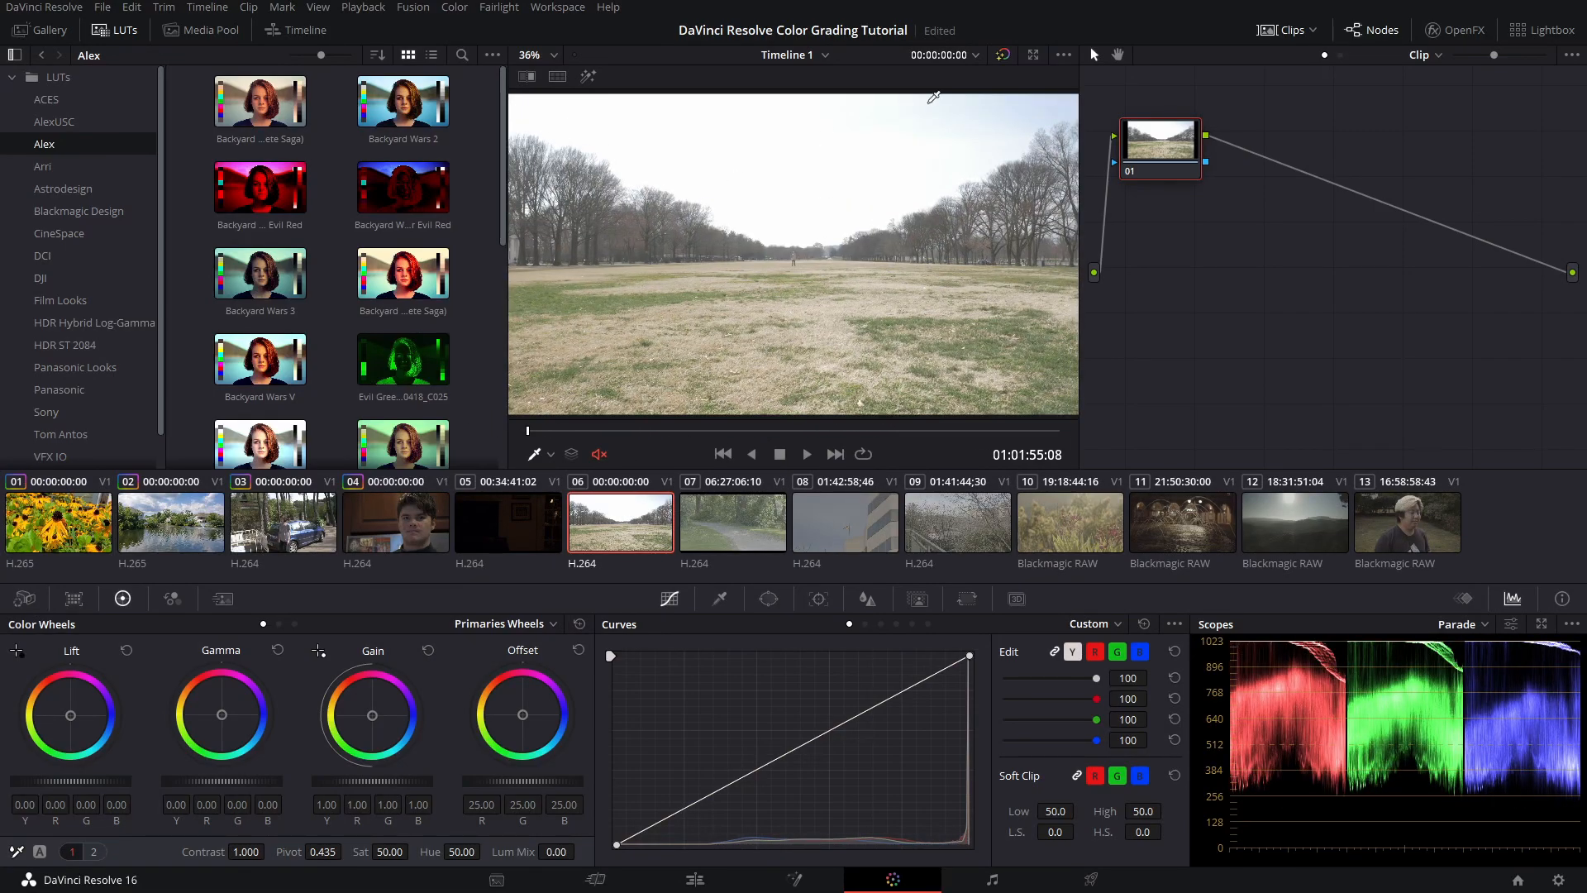
Select clip 05, park the playhead on the masked figure at the computer at 01:01:51:17, and inspect the figure up close
{"action": "left_click", "coordinate": [482, 519]}
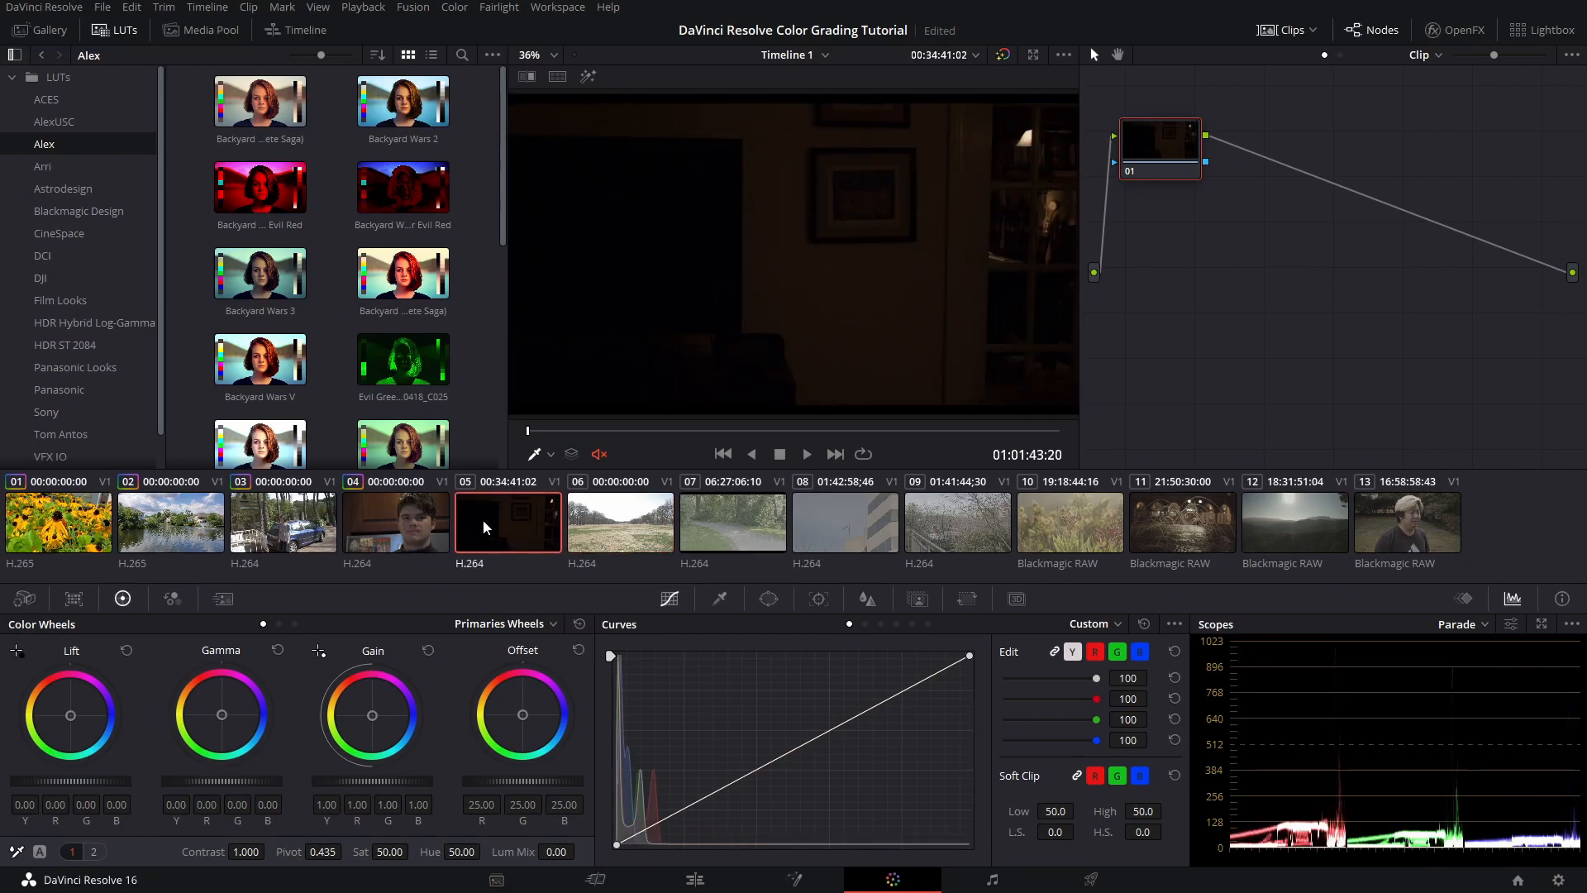
{"action": "left_click_drag", "start_coordinate": [588, 431], "coordinate": [524, 427]}
{"action": "left_click_drag", "start_coordinate": [863, 430], "coordinate": [893, 431]}
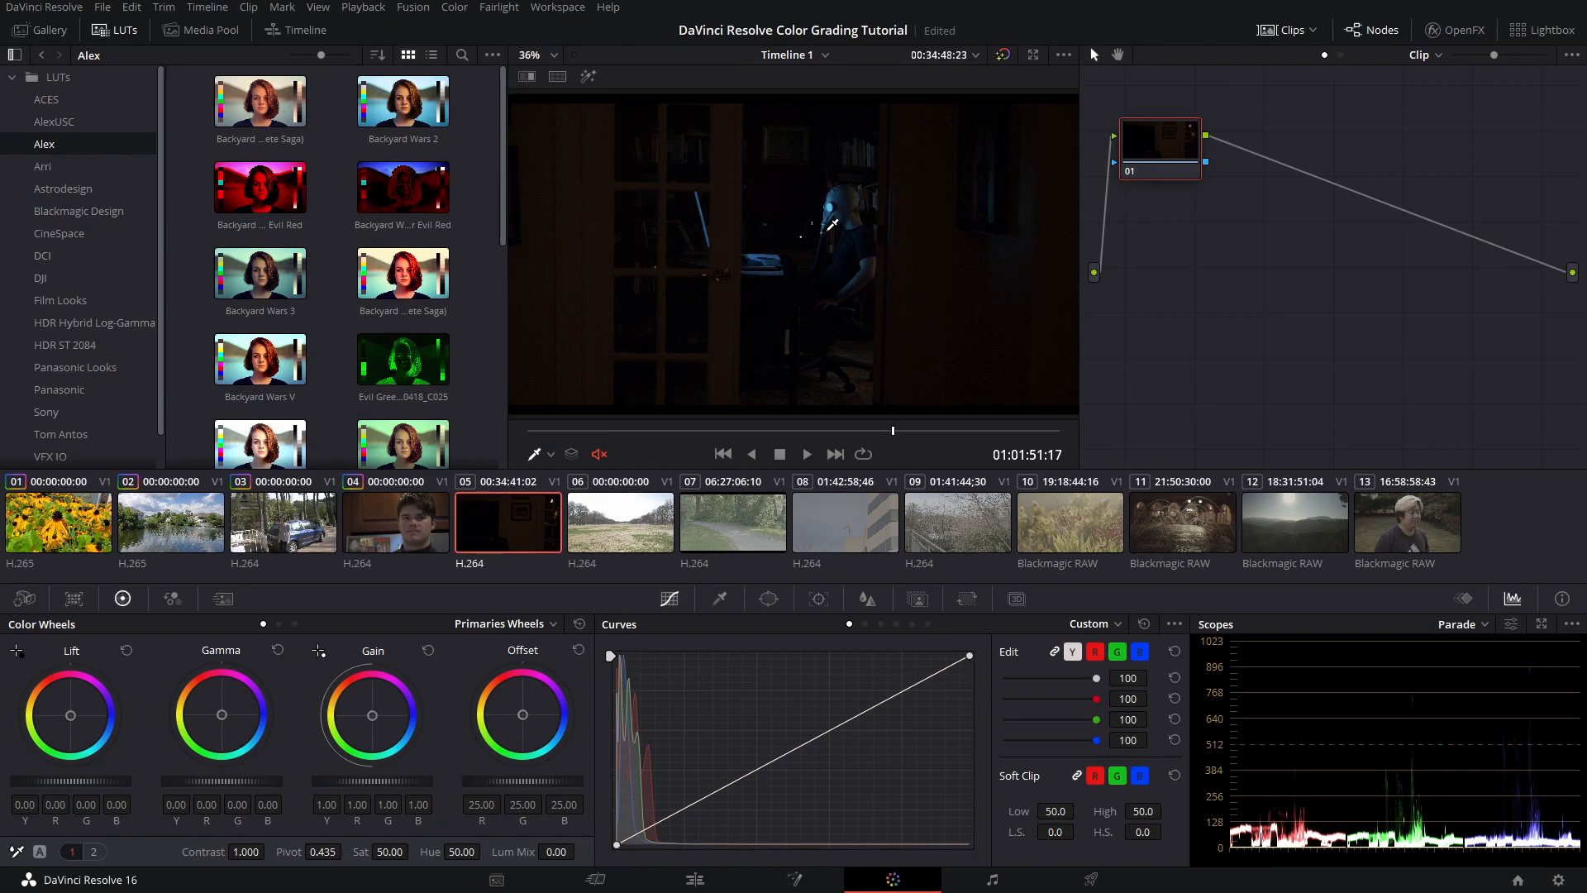
{"action": "scroll", "coordinate": [833, 223], "scroll_direction": "up", "scroll_amount": 5}
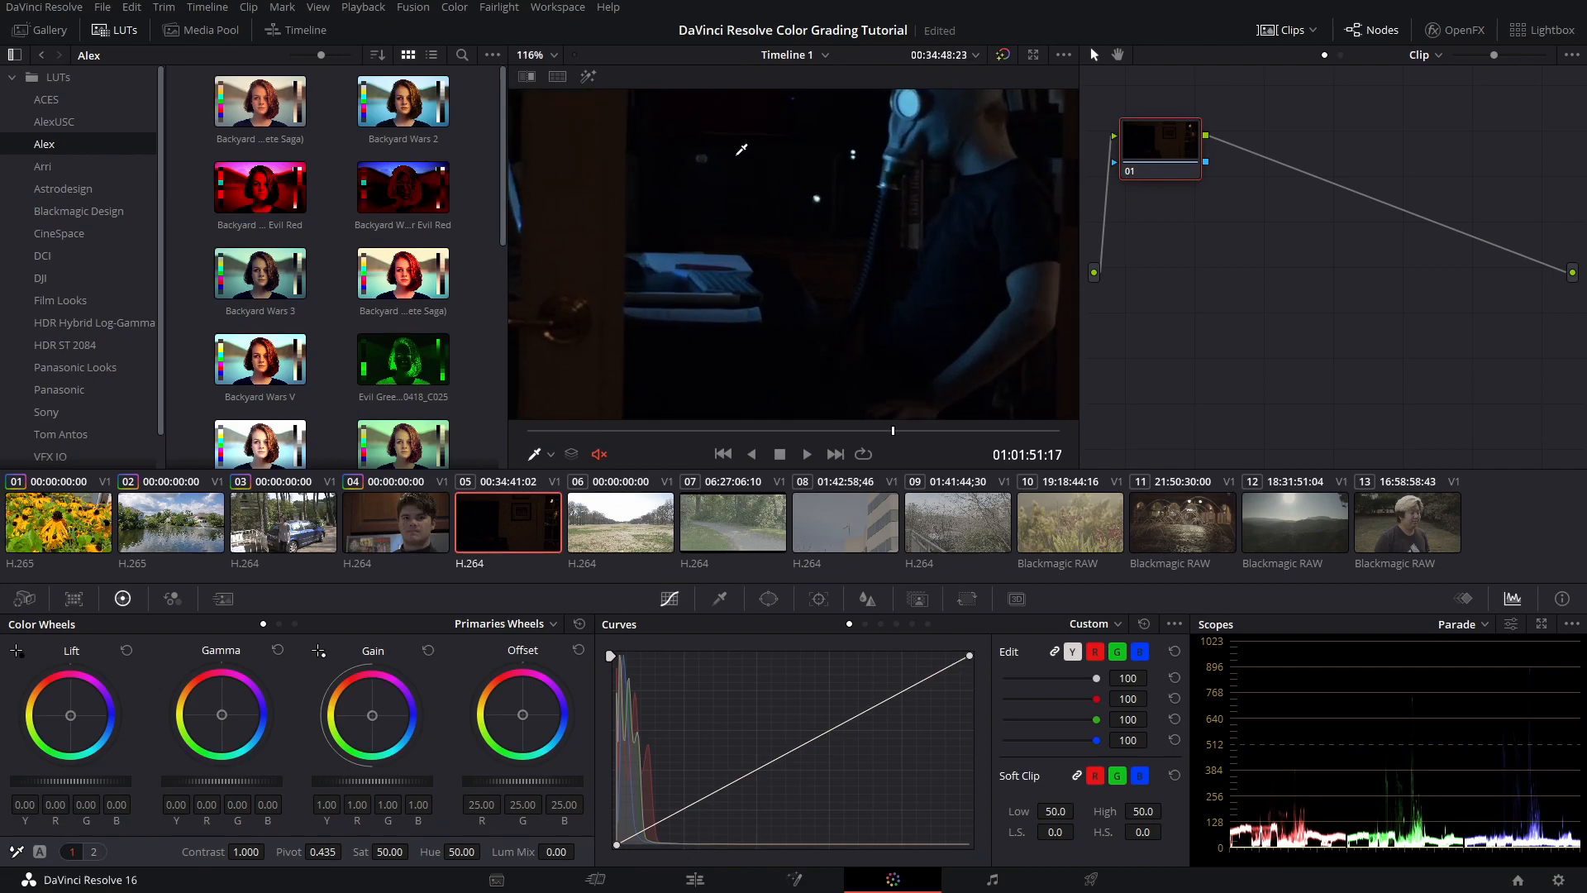
{"action": "left_click", "coordinate": [553, 54]}
{"action": "left_click", "coordinate": [553, 78]}
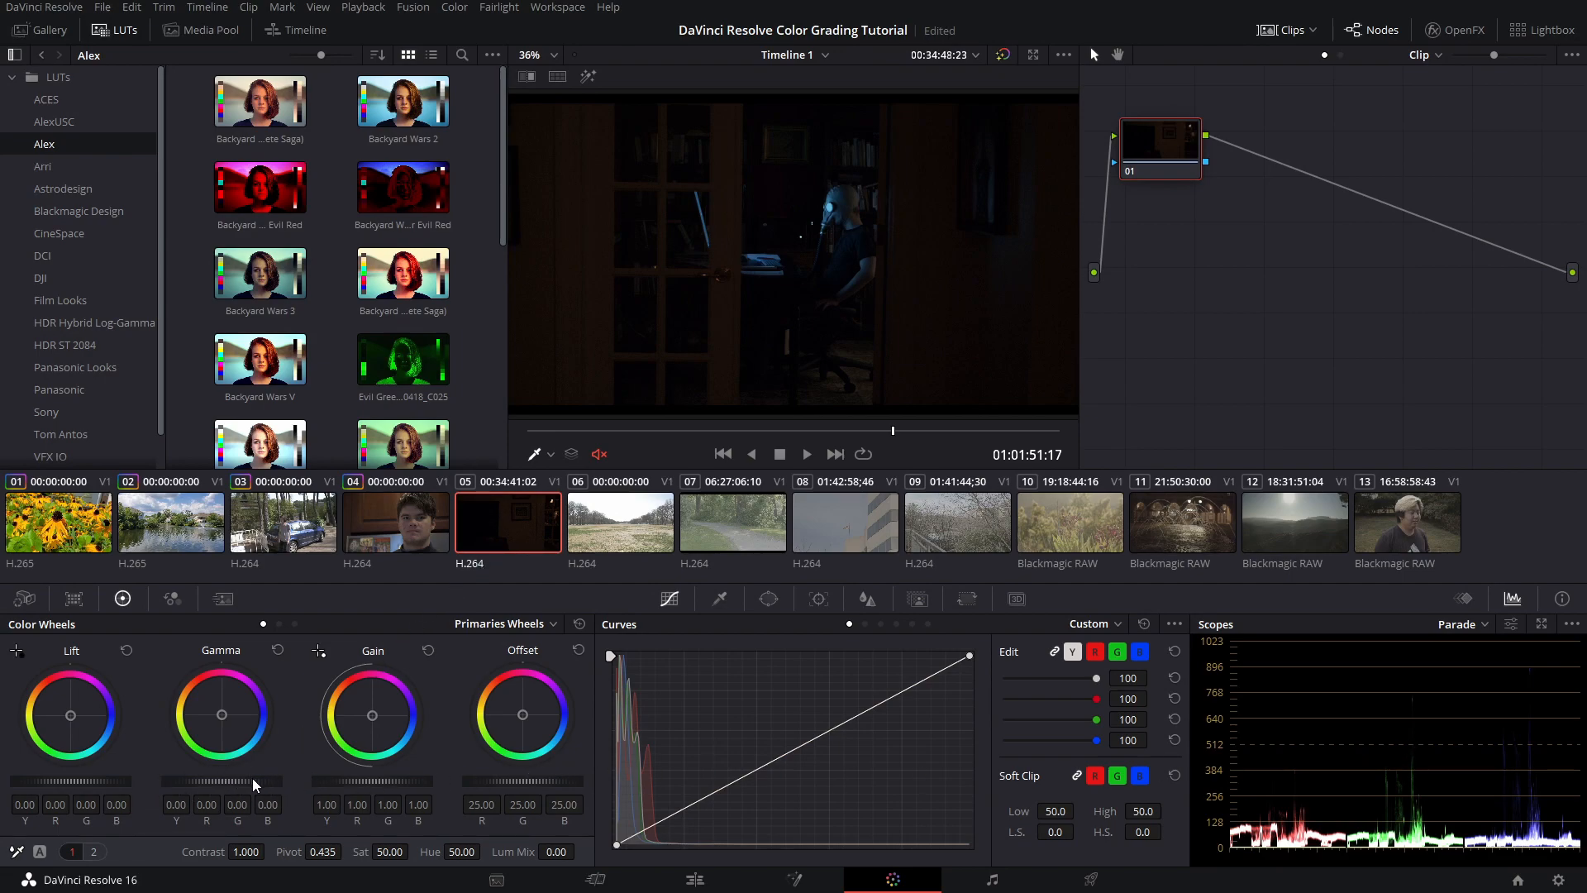
Try brightening the dark interior with Gamma at 0.86 and Lift at -0.01, and reset the color wheels
{"action": "mouse_move", "coordinate": [251, 777]}
{"action": "left_mouse_down"}
{"action": "mouse_move", "coordinate": [420, 778]}
{"action": "mouse_move", "coordinate": [238, 785]}
{"action": "left_mouse_up"}
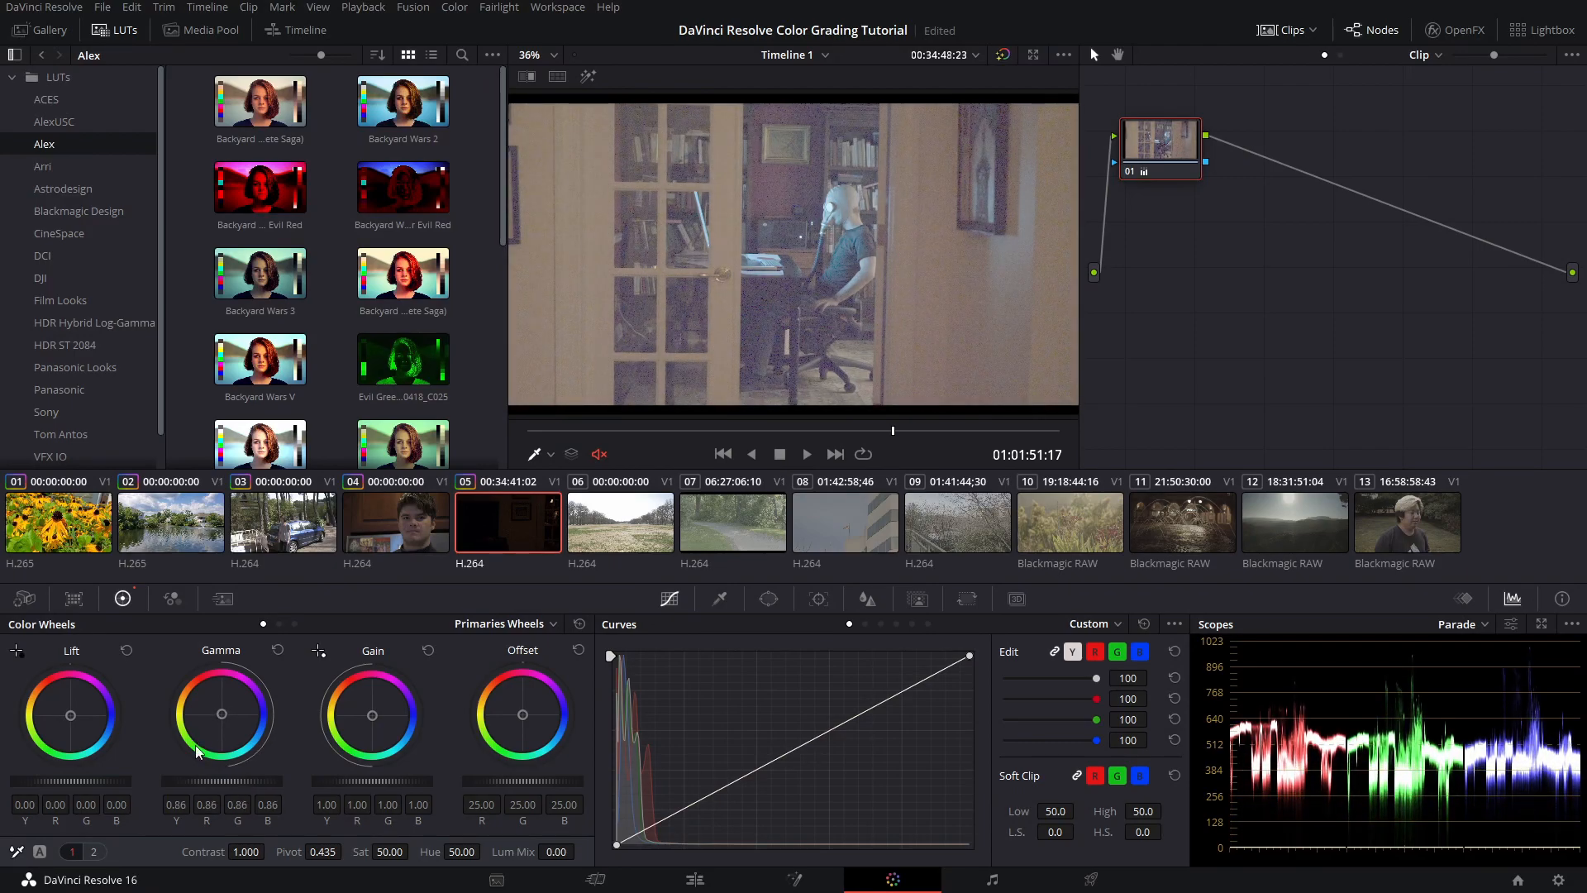
{"action": "left_click_drag", "start_coordinate": [70, 781], "coordinate": [68, 781]}
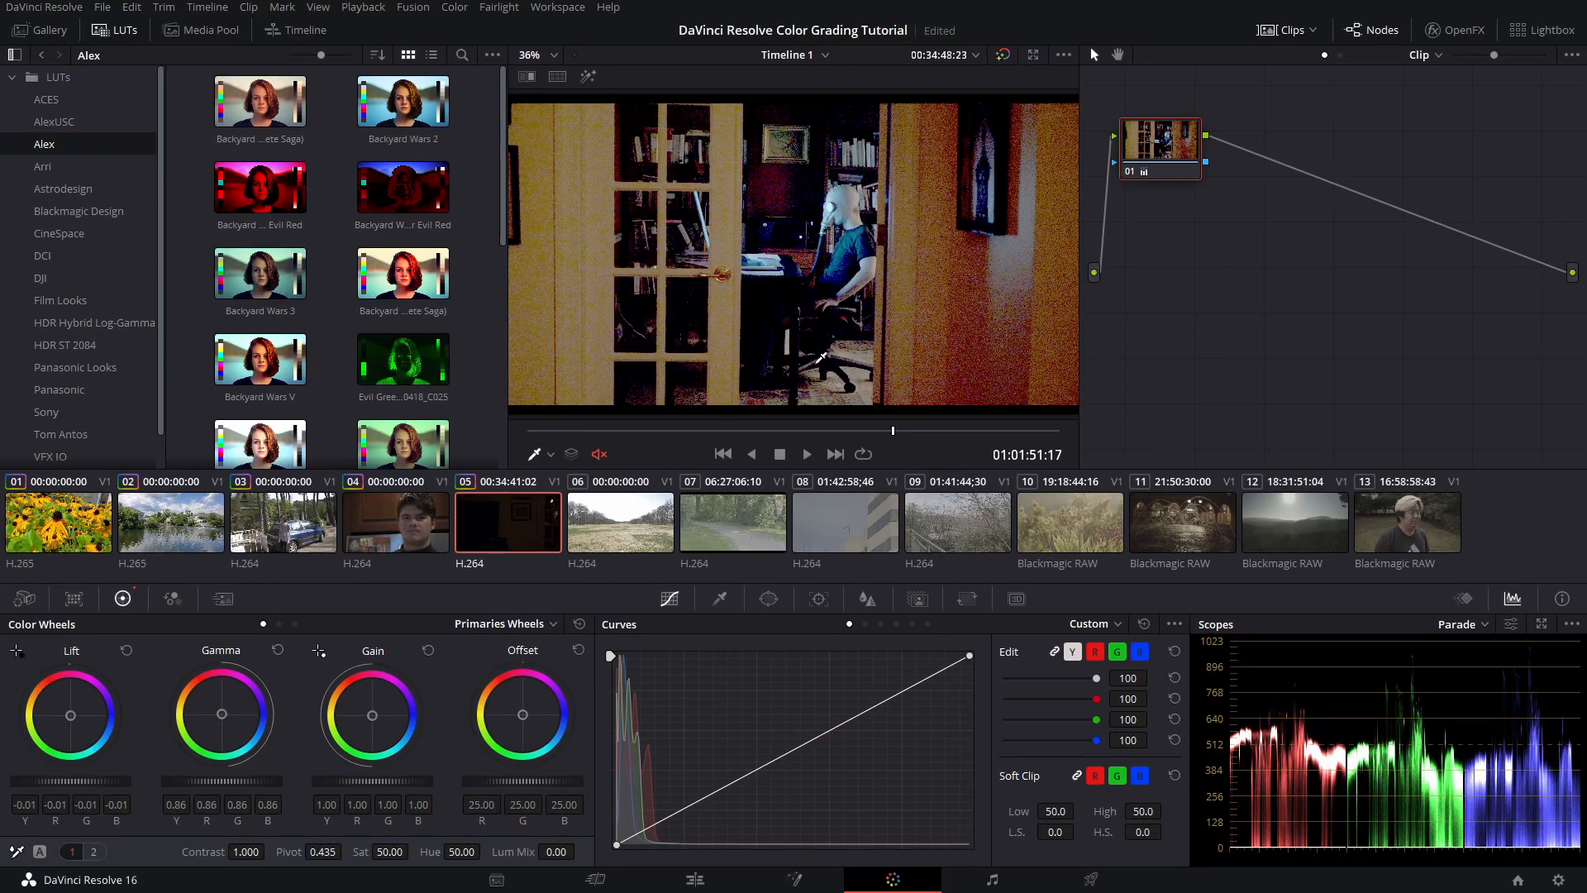
{"action": "left_click", "coordinate": [580, 625]}
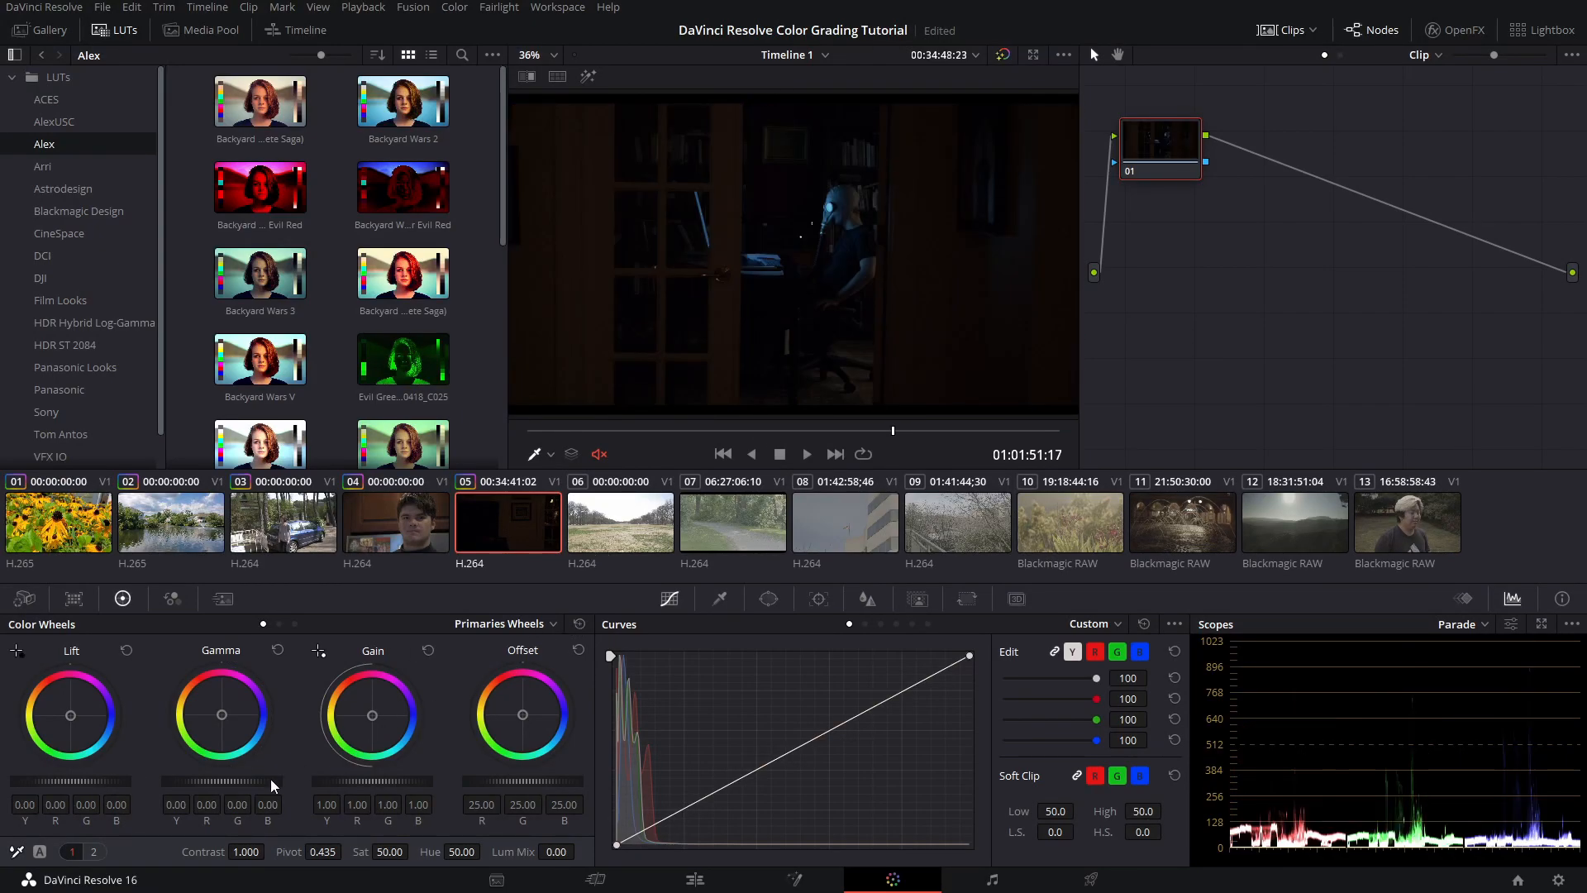
Try Gain at 1.86 and separately Lift at -0.01 on the dark interior, resetting the wheels after each
{"action": "left_click_drag", "start_coordinate": [372, 781], "coordinate": [434, 782]}
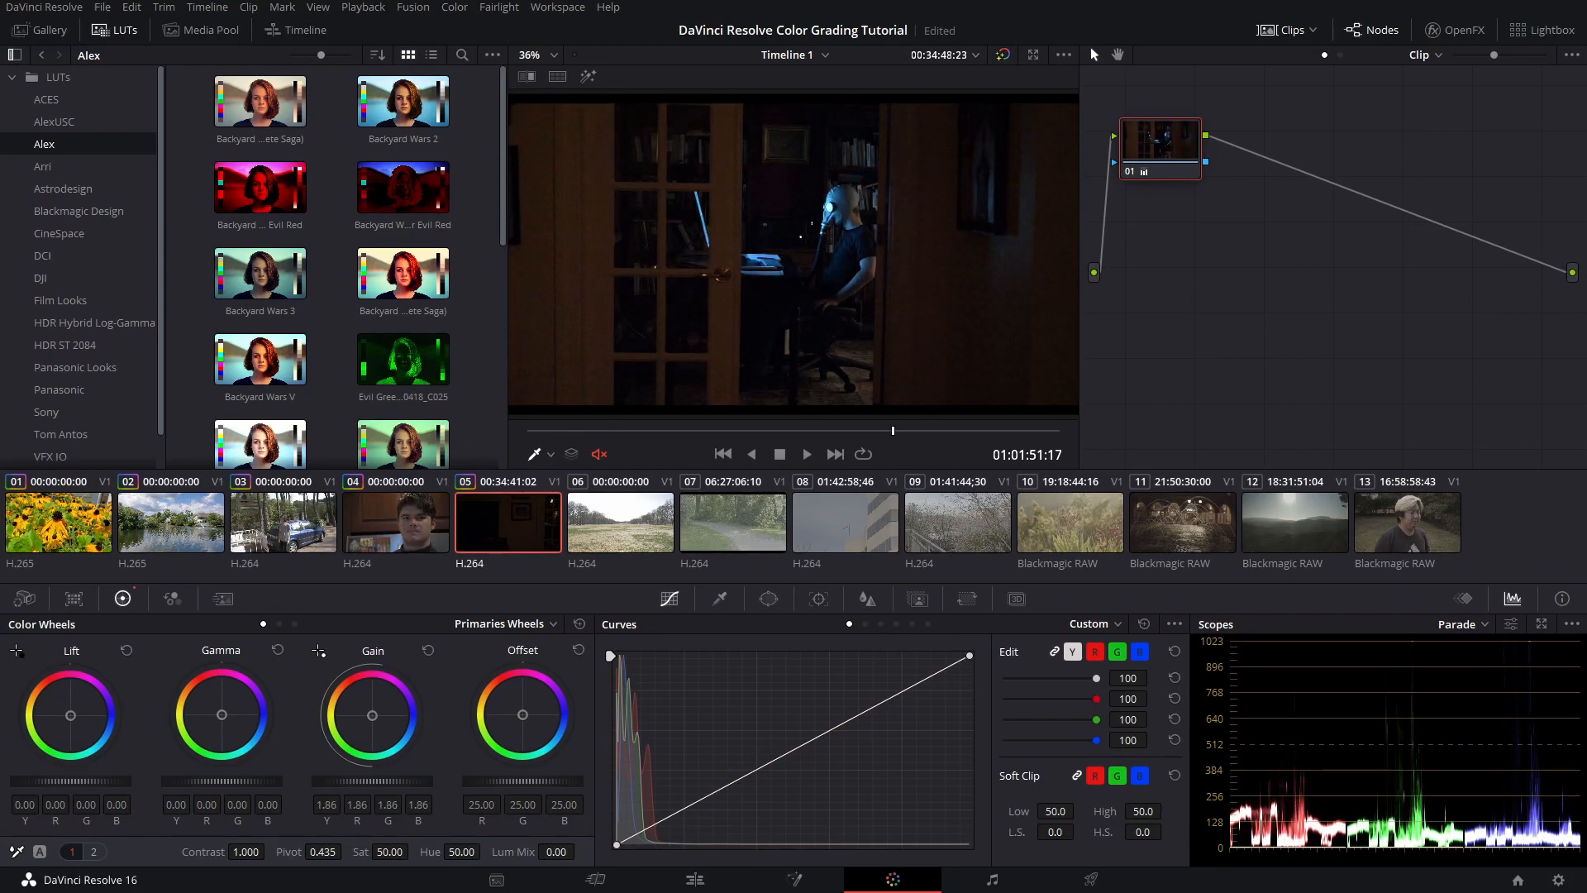
{"action": "left_click", "coordinate": [579, 625]}
{"action": "mouse_move", "coordinate": [71, 781]}
{"action": "left_mouse_down"}
{"action": "mouse_move", "coordinate": [49, 781]}
{"action": "mouse_move", "coordinate": [71, 781]}
{"action": "left_mouse_up"}
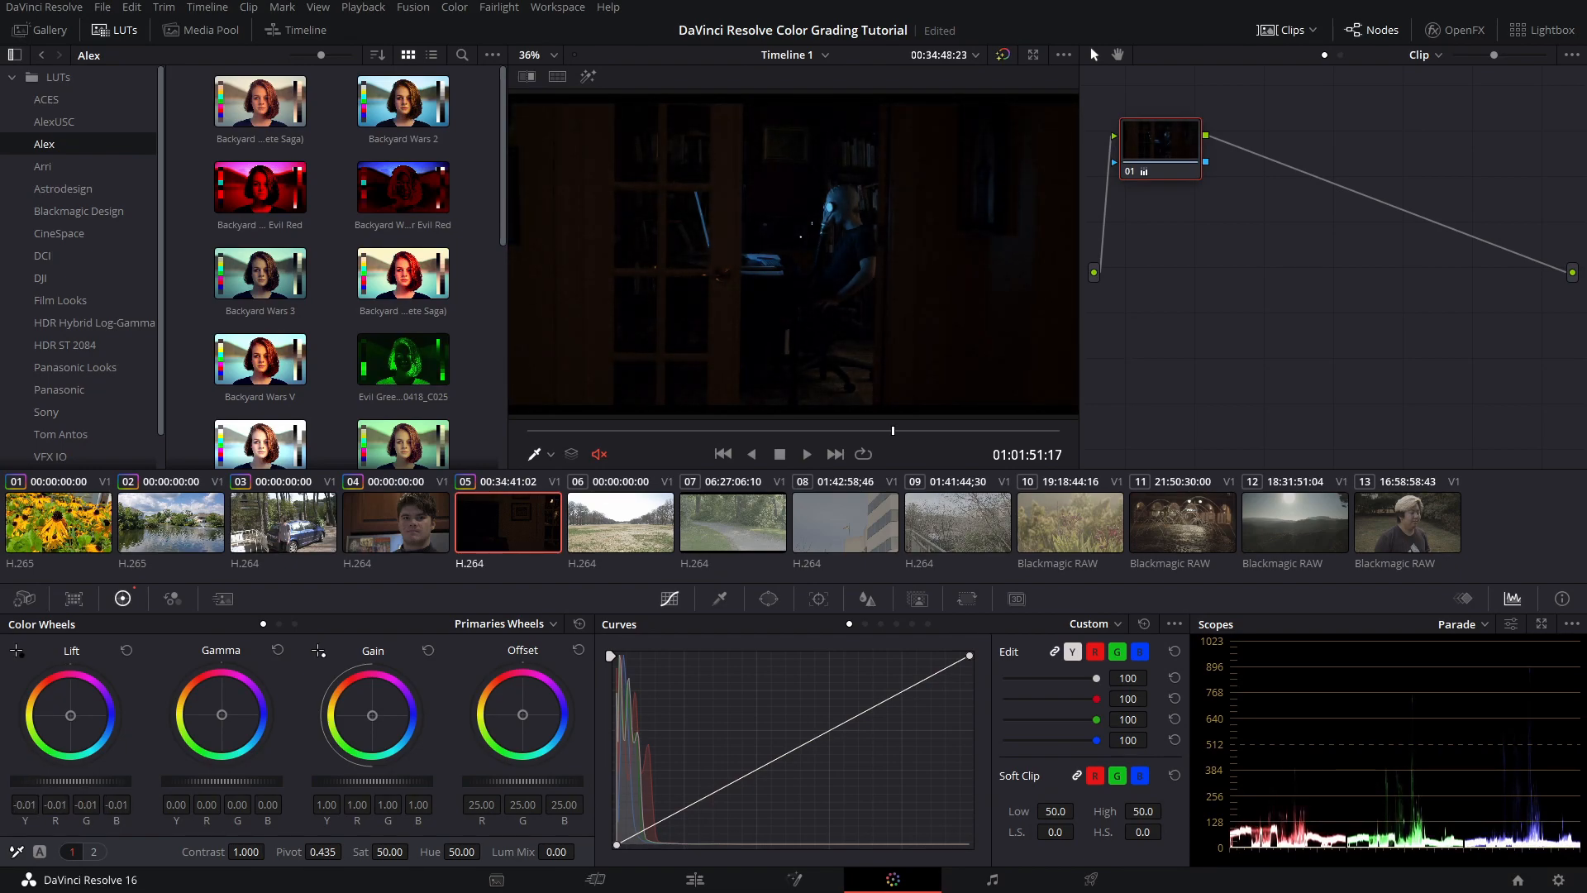
{"action": "left_click", "coordinate": [577, 626]}
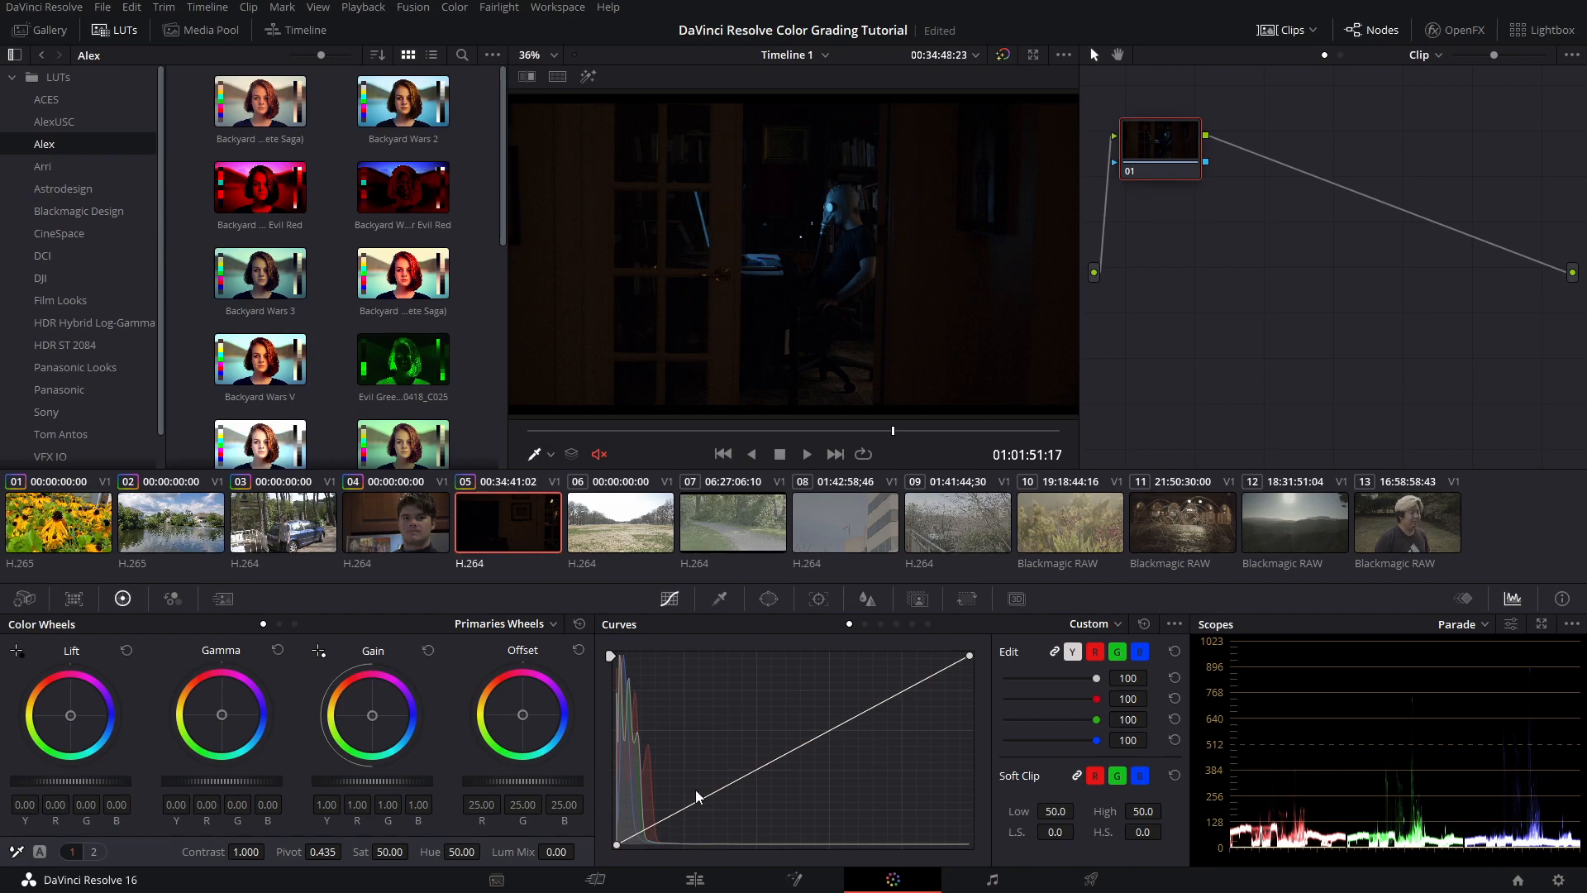
Shape the dark interior clip's custom curve into a gentle S with lowered shadows, raised highlights and slightly lifted midtones
{"action": "left_click", "coordinate": [672, 814]}
{"action": "left_click_drag", "start_coordinate": [673, 818], "coordinate": [669, 829]}
{"action": "left_click_drag", "start_coordinate": [884, 707], "coordinate": [858, 687]}
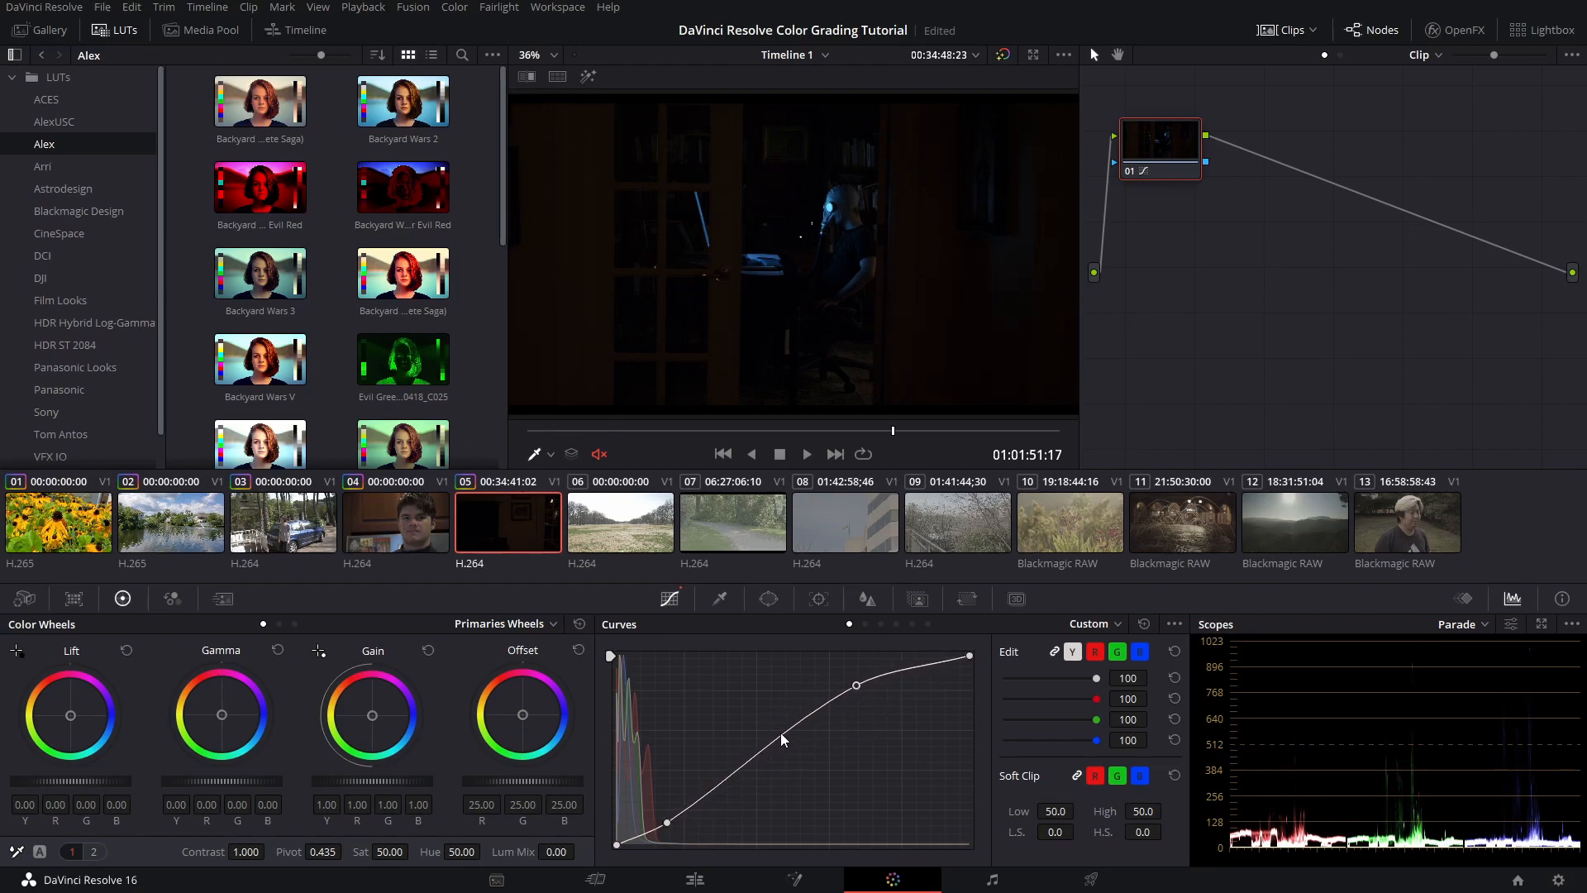
{"action": "mouse_move", "coordinate": [780, 747]}
{"action": "left_mouse_down"}
{"action": "mouse_move", "coordinate": [761, 719]}
{"action": "mouse_move", "coordinate": [774, 739]}
{"action": "left_mouse_up"}
Compare the dark interior's curve adjustment with the grade bypassed, leaving the grade enabled
{"action": "left_click", "coordinate": [1002, 54]}
{"action": "left_click", "coordinate": [1003, 54]}
{"action": "left_click", "coordinate": [1002, 53]}
{"action": "left_click", "coordinate": [1003, 54]}
{"action": "left_click", "coordinate": [1003, 54]}
{"action": "left_click", "coordinate": [1002, 54]}
{"action": "left_click", "coordinate": [1003, 54]}
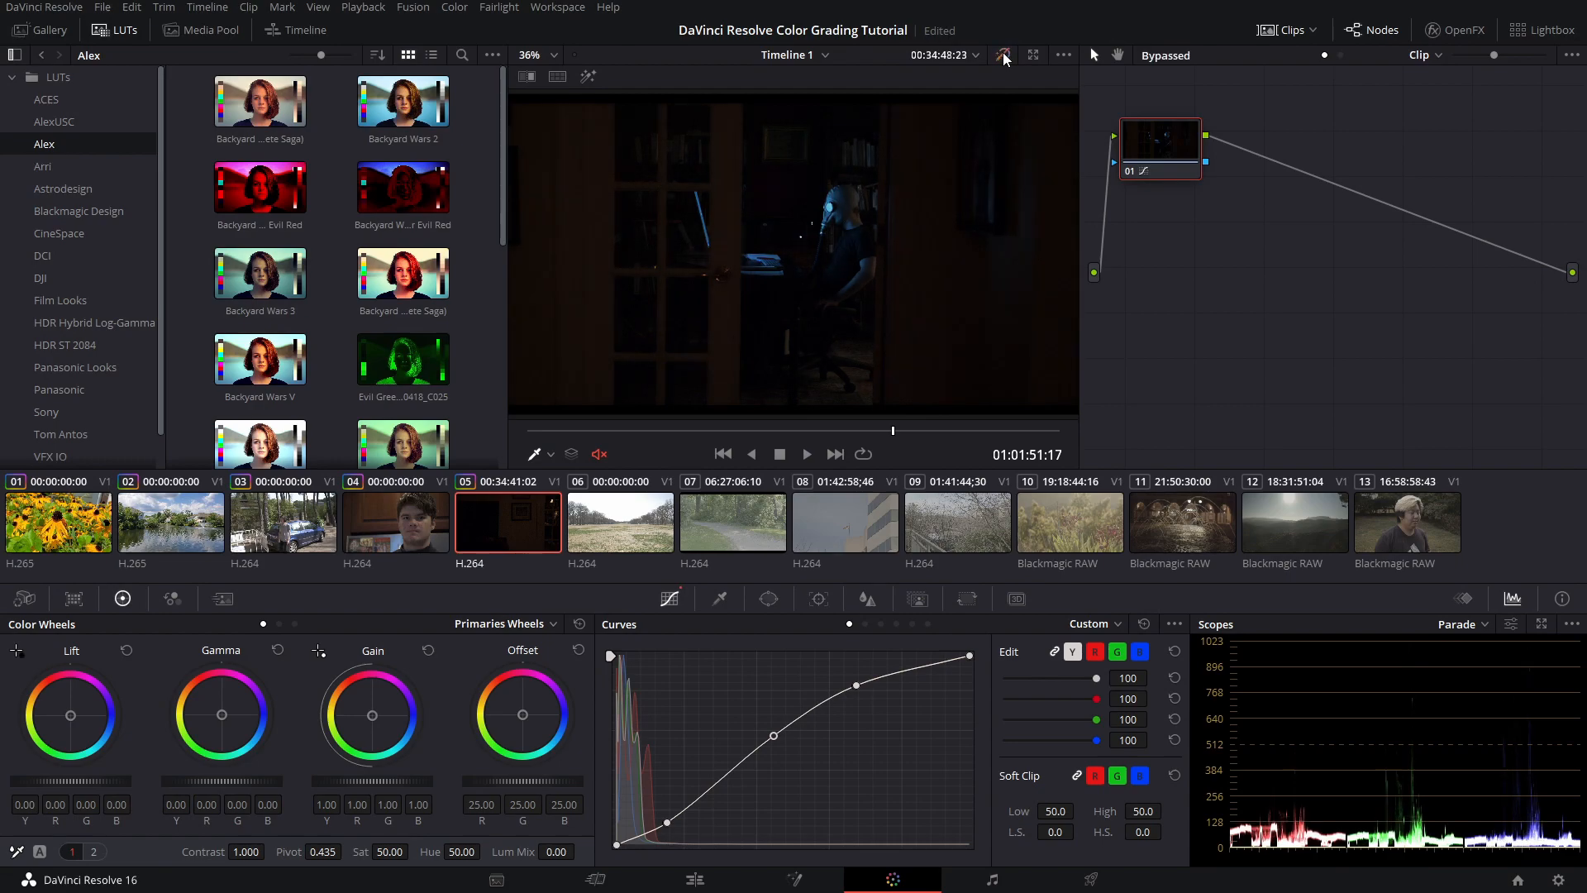
{"action": "left_click", "coordinate": [1002, 53]}
{"action": "left_click", "coordinate": [1002, 53]}
{"action": "left_click", "coordinate": [1002, 53]}
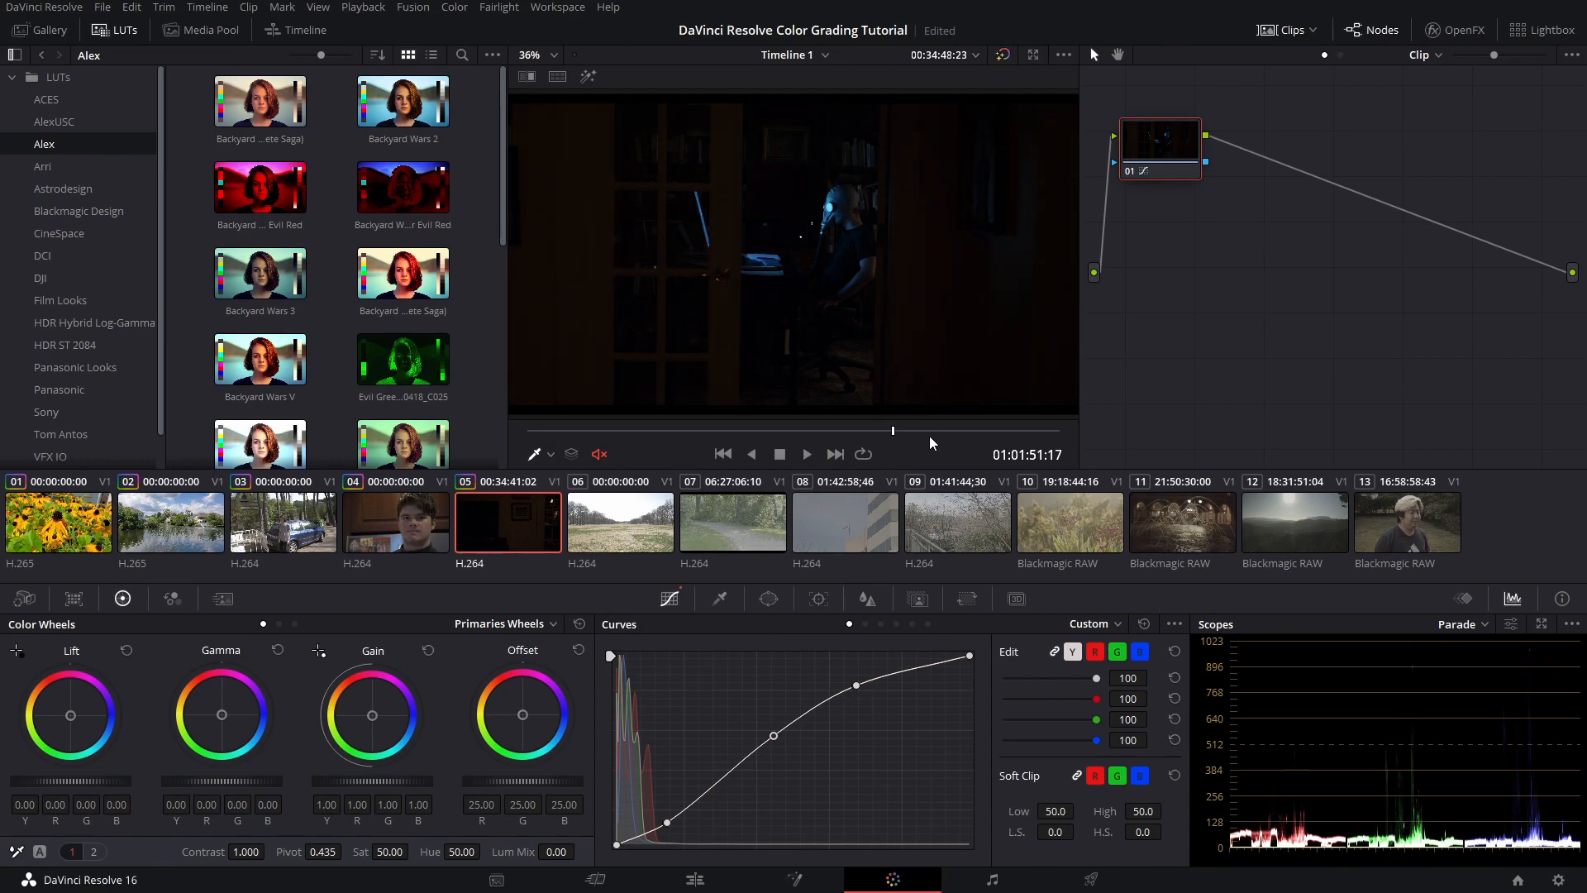
On the dark interior's green-lit frame, raise green saturation to maximum and drop yellow and cyan to near zero using the Hue Vs Sat curve
{"action": "left_click_drag", "start_coordinate": [944, 436], "coordinate": [718, 447]}
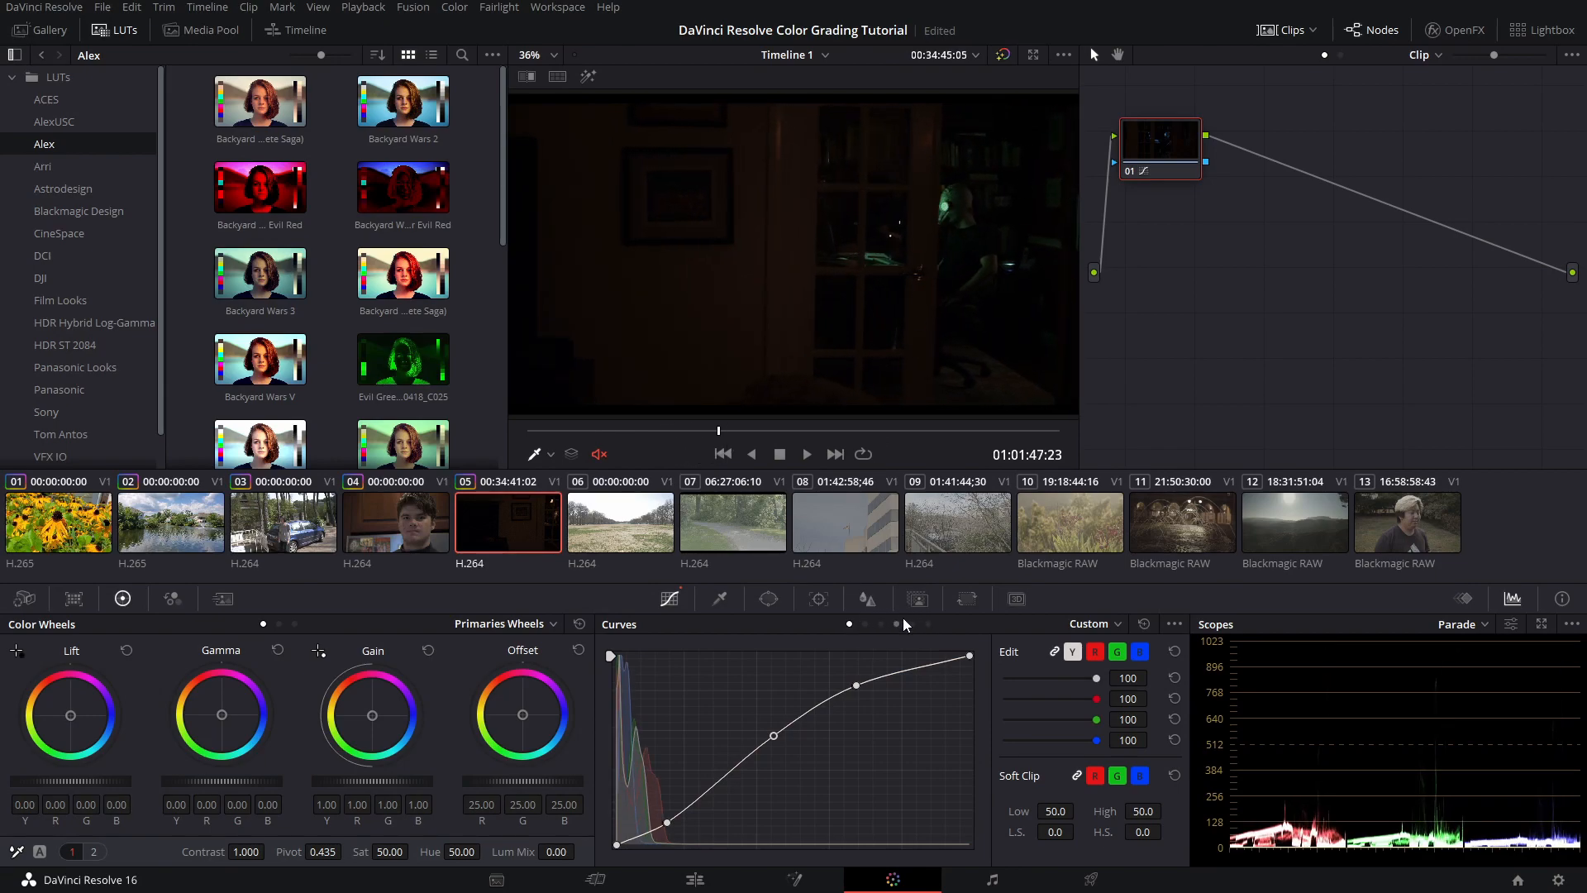
{"action": "left_click", "coordinate": [881, 623]}
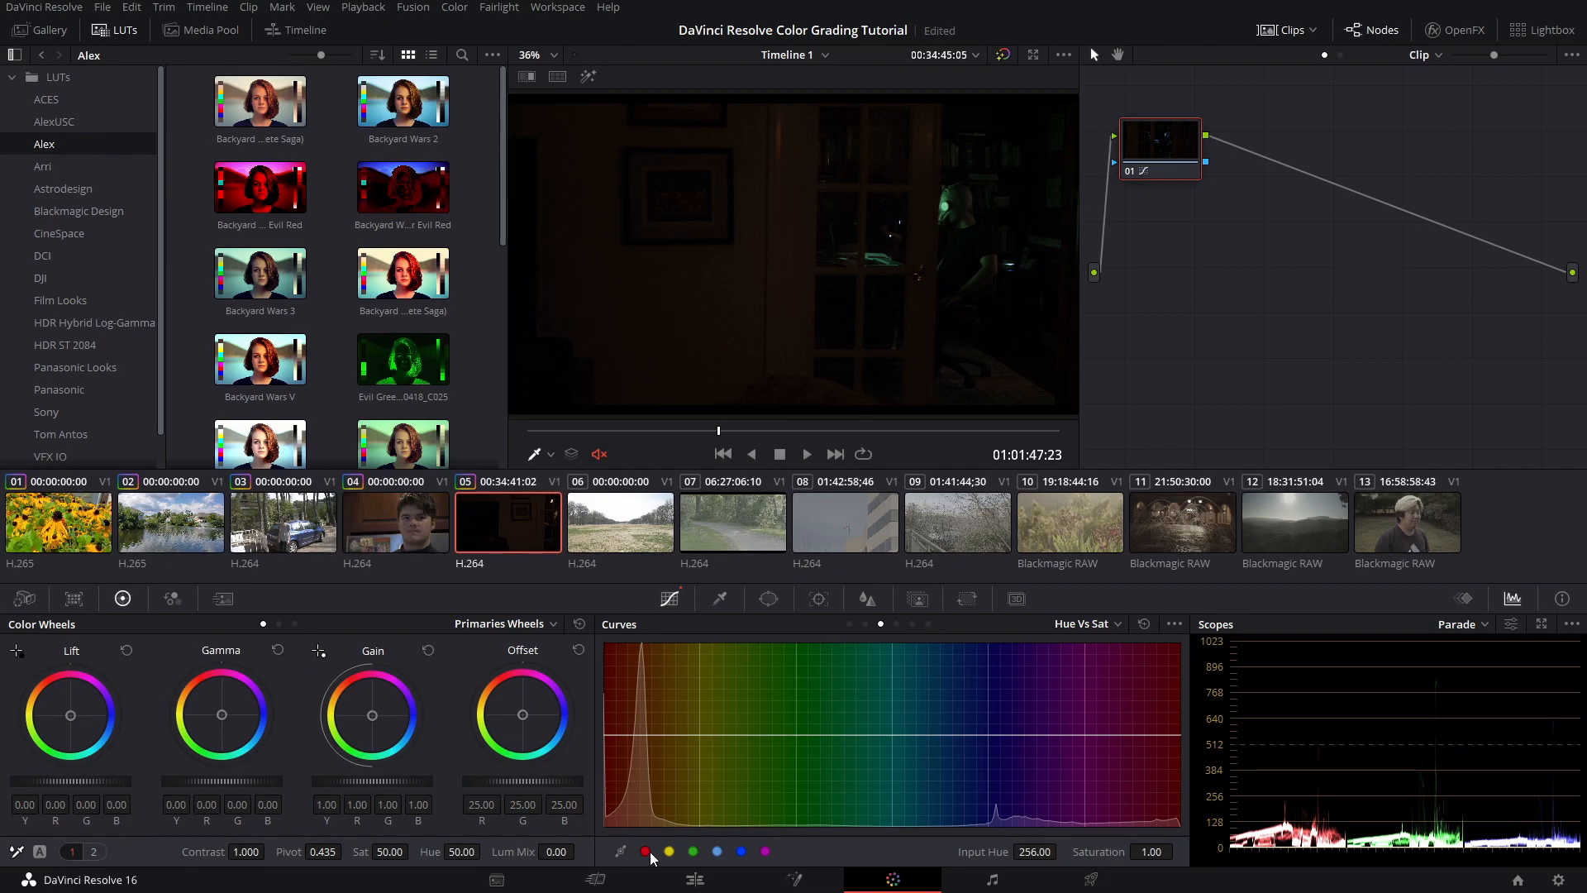
{"action": "left_click", "coordinate": [693, 851]}
{"action": "left_click_drag", "start_coordinate": [795, 735], "coordinate": [809, 620]}
{"action": "left_click_drag", "start_coordinate": [701, 734], "coordinate": [698, 839]}
{"action": "left_click_drag", "start_coordinate": [891, 735], "coordinate": [890, 825]}
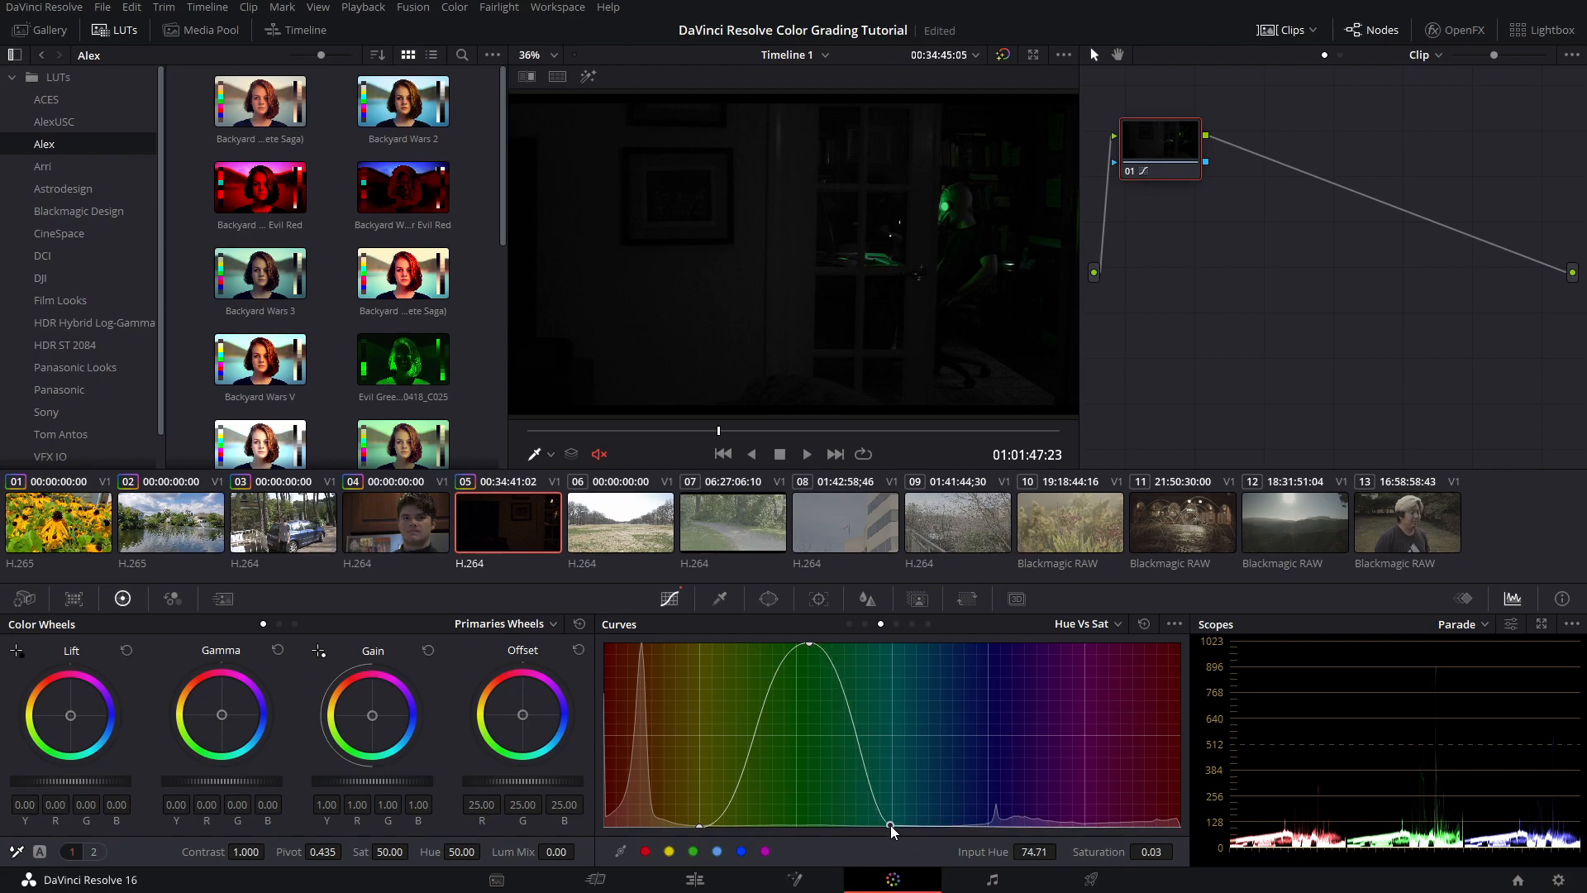
Compare the dark interior's hue-isolated grade with the bypassed original and check it at different points in the clip
{"action": "left_click", "coordinate": [1004, 55]}
{"action": "left_click", "coordinate": [1003, 55]}
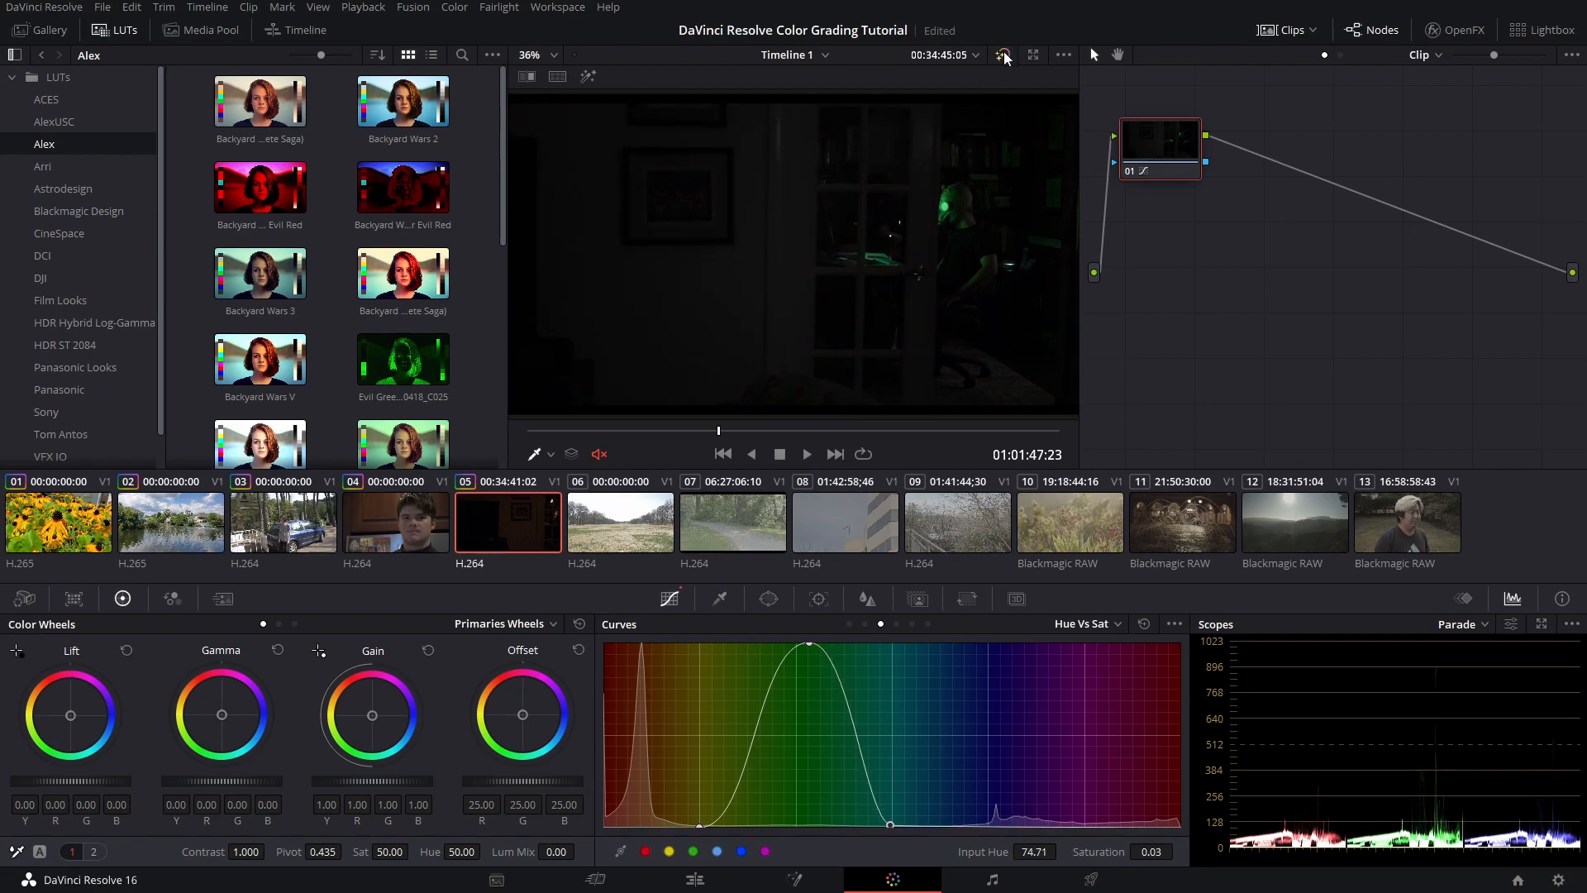
{"action": "left_click", "coordinate": [778, 453]}
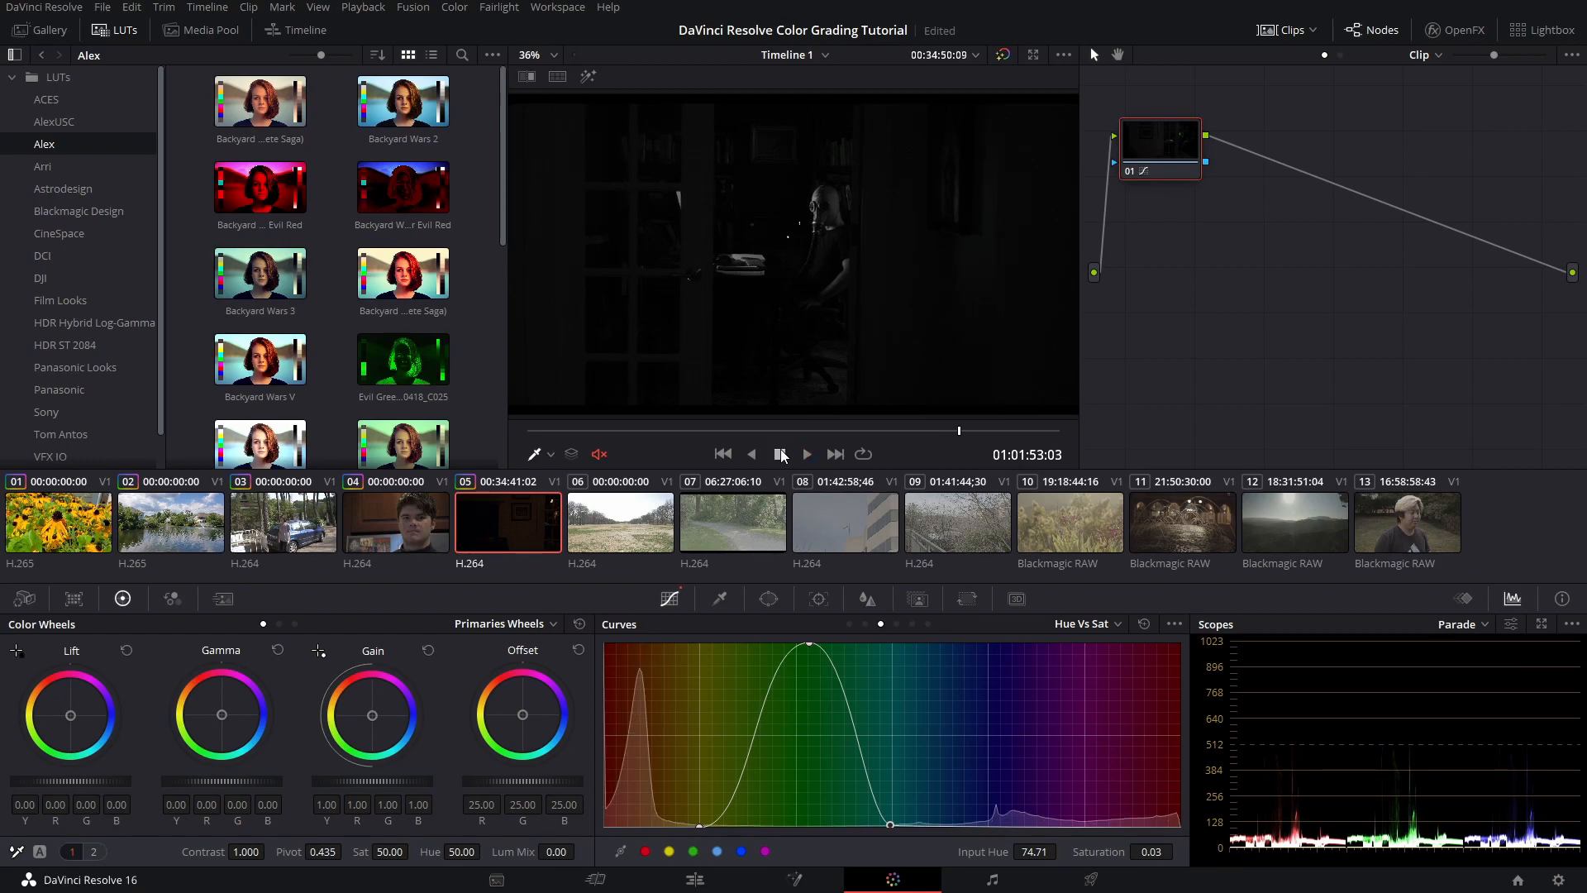
{"action": "left_click", "coordinate": [1002, 54]}
{"action": "left_click_drag", "start_coordinate": [701, 426], "coordinate": [900, 430]}
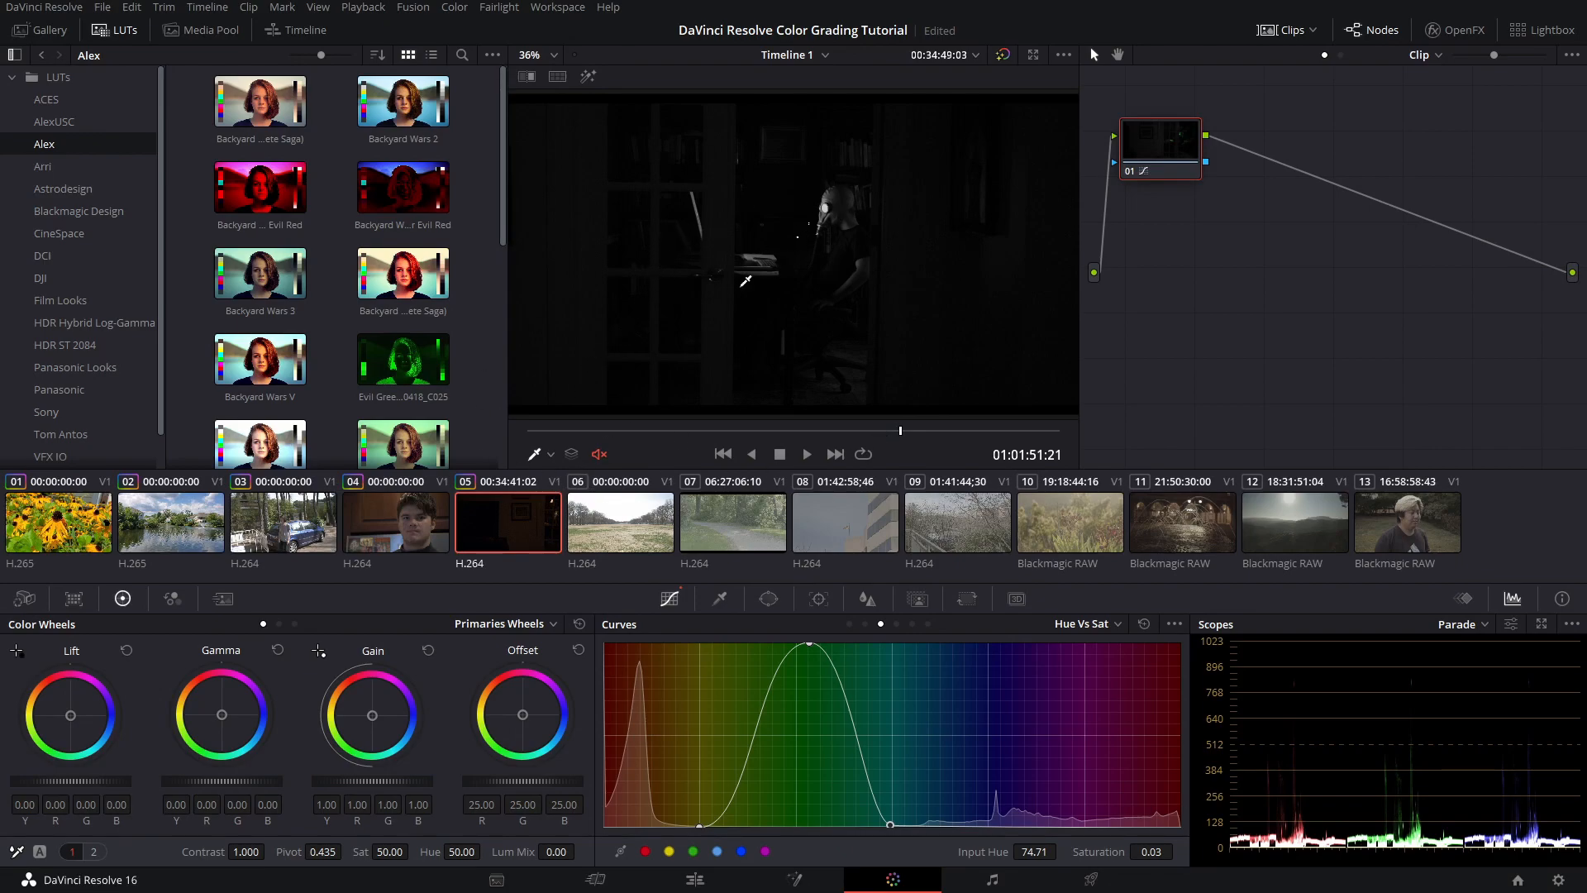
Try the Murder of Bethesda Ridge LUT on the dark interior's node in place of its curves, and restore the curve grade
{"action": "scroll", "coordinate": [491, 295], "scroll_direction": "down", "scroll_amount": 10}
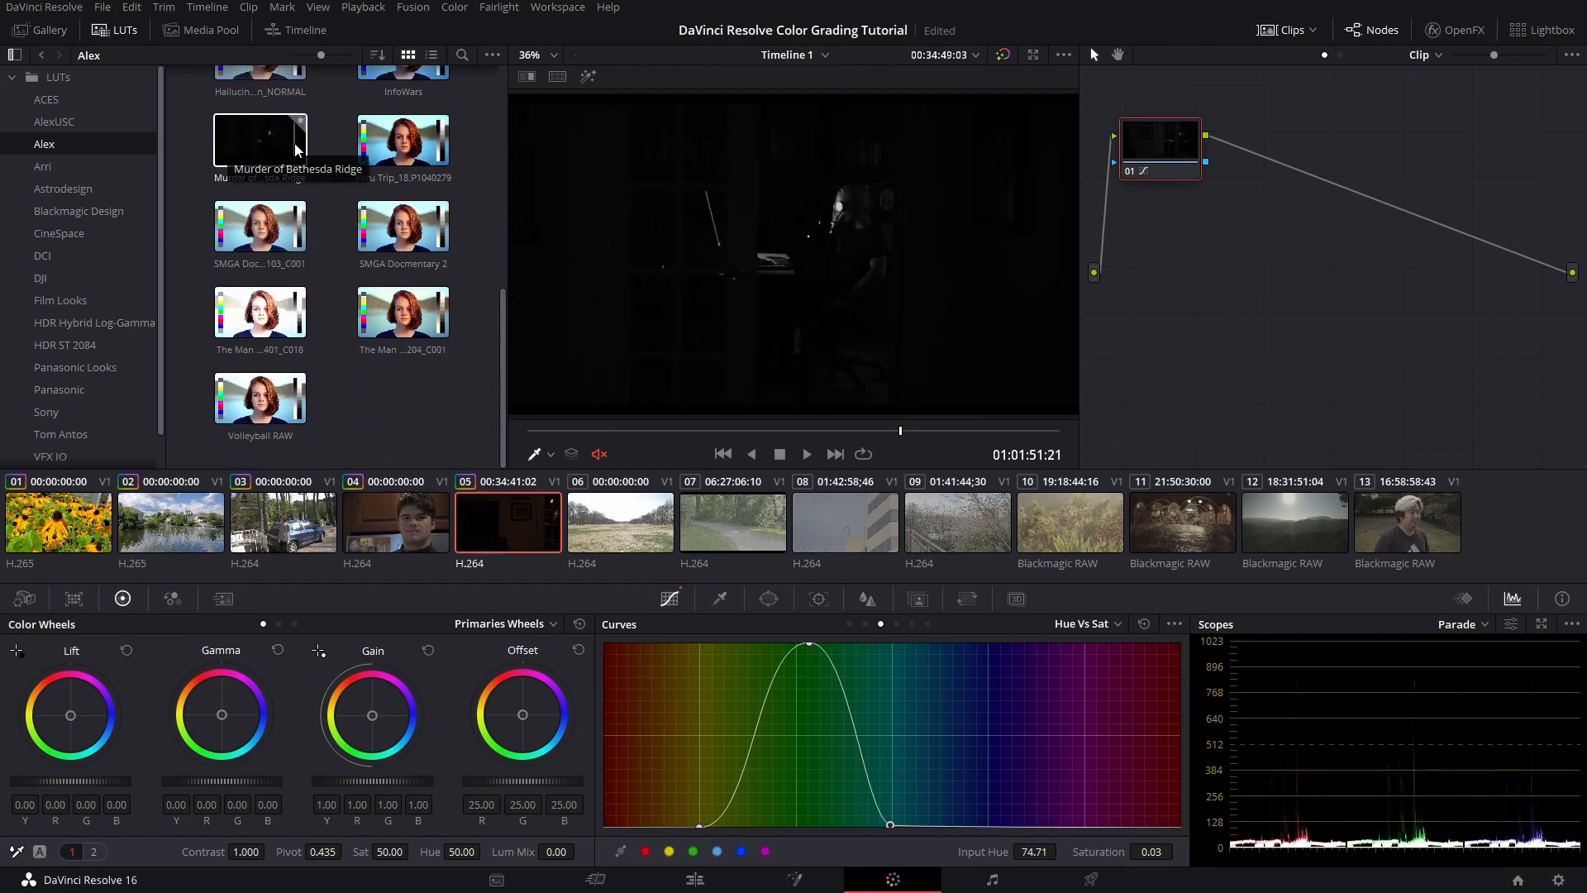
{"action": "left_click_drag", "start_coordinate": [294, 142], "coordinate": [1157, 142]}
{"action": "right_click", "coordinate": [1174, 138]}
{"action": "left_click", "coordinate": [1208, 150]}
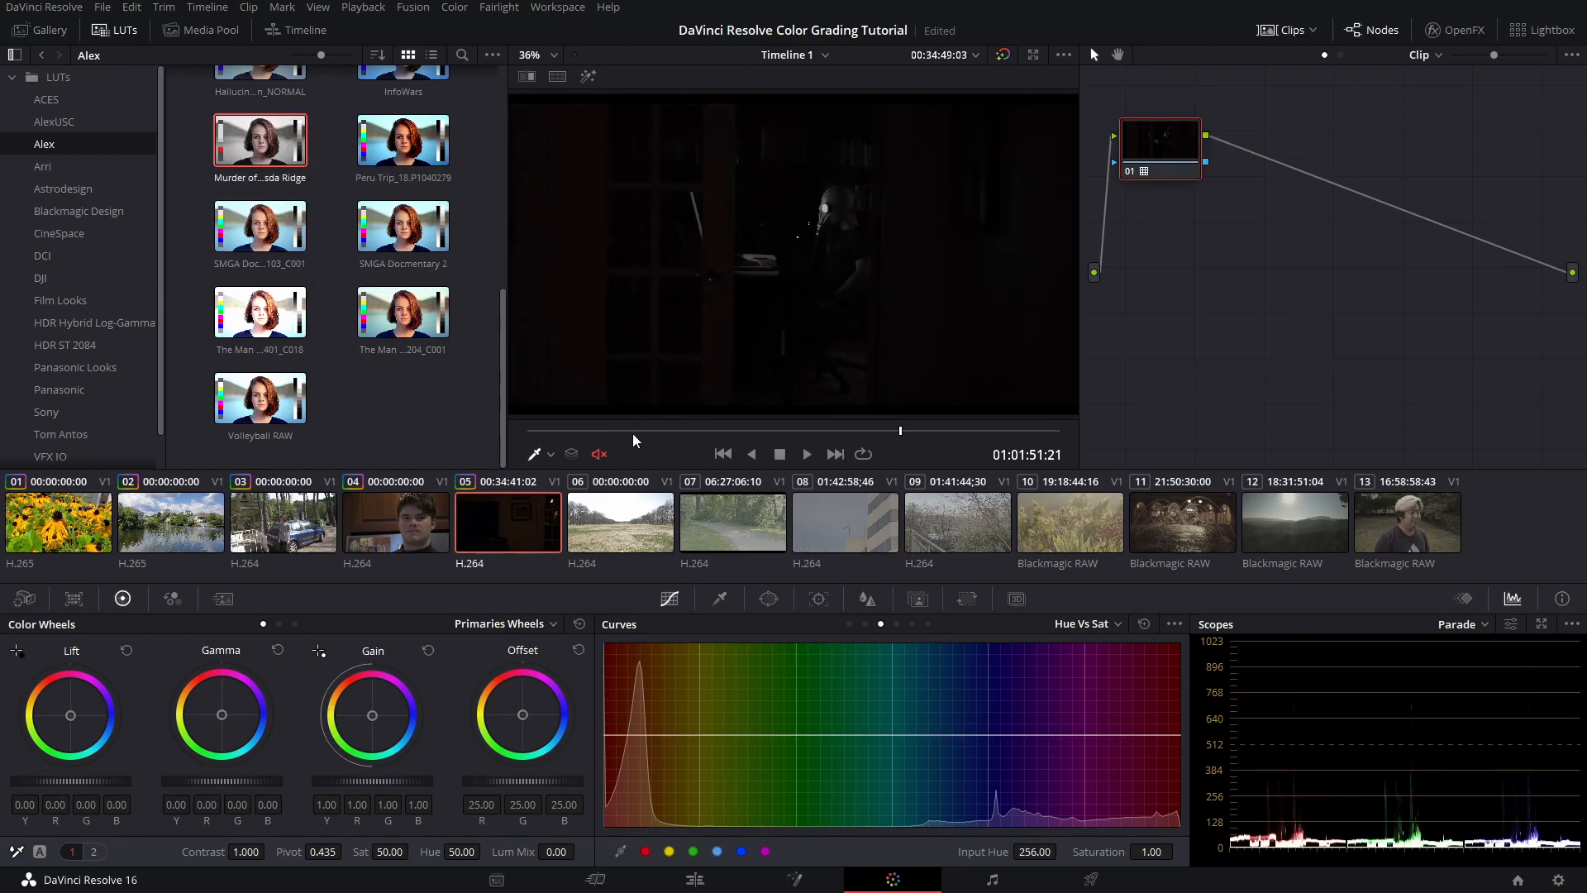
{"action": "left_click_drag", "start_coordinate": [636, 430], "coordinate": [590, 401]}
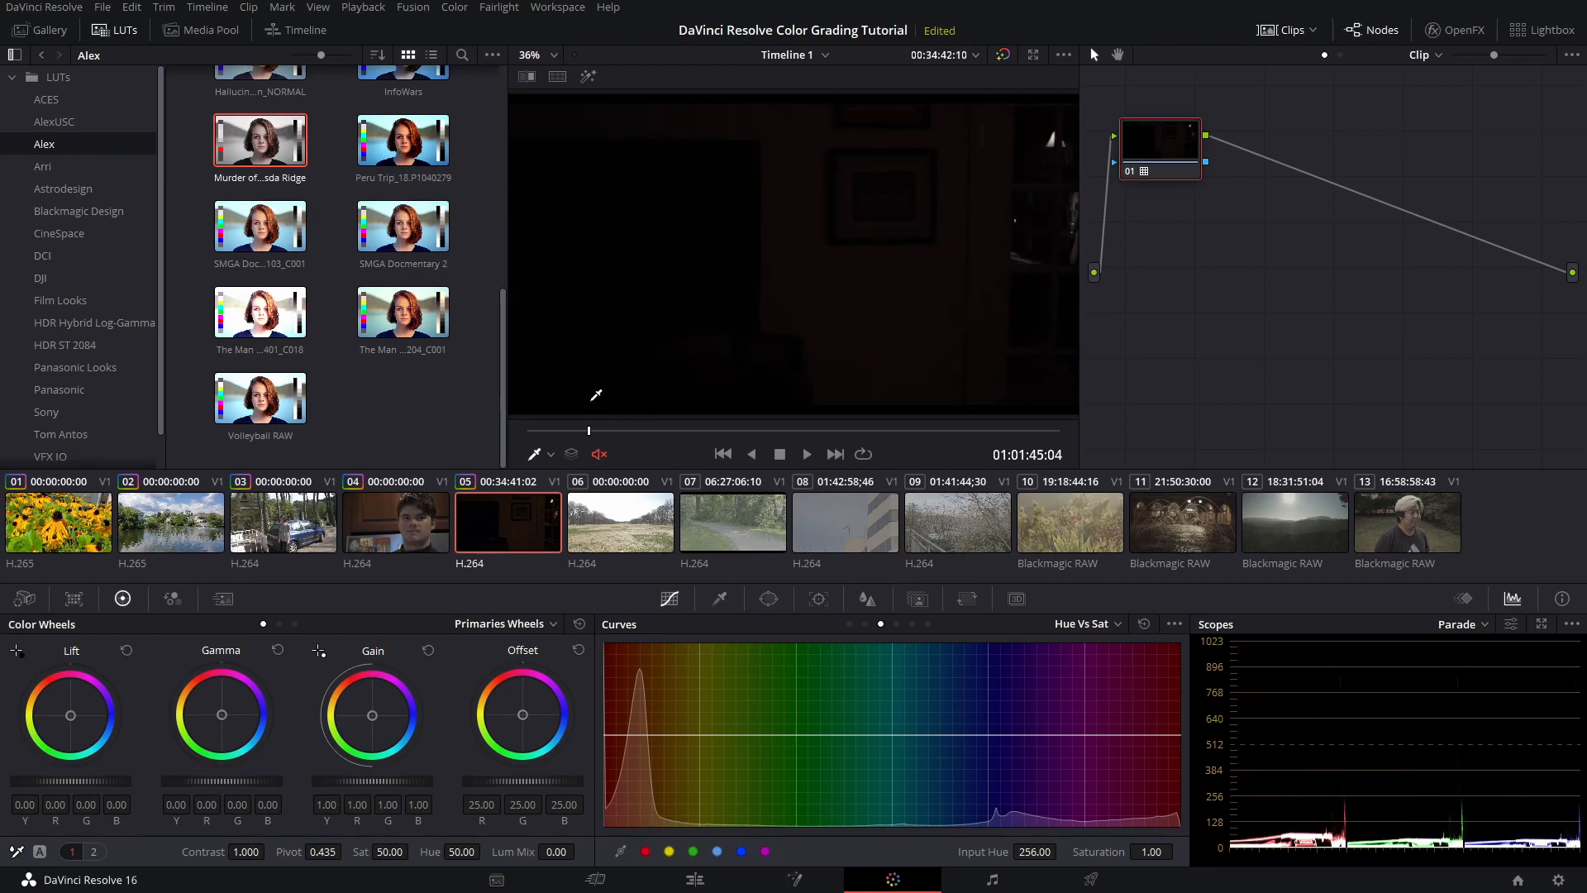
{"action": "left_click", "coordinate": [919, 384]}
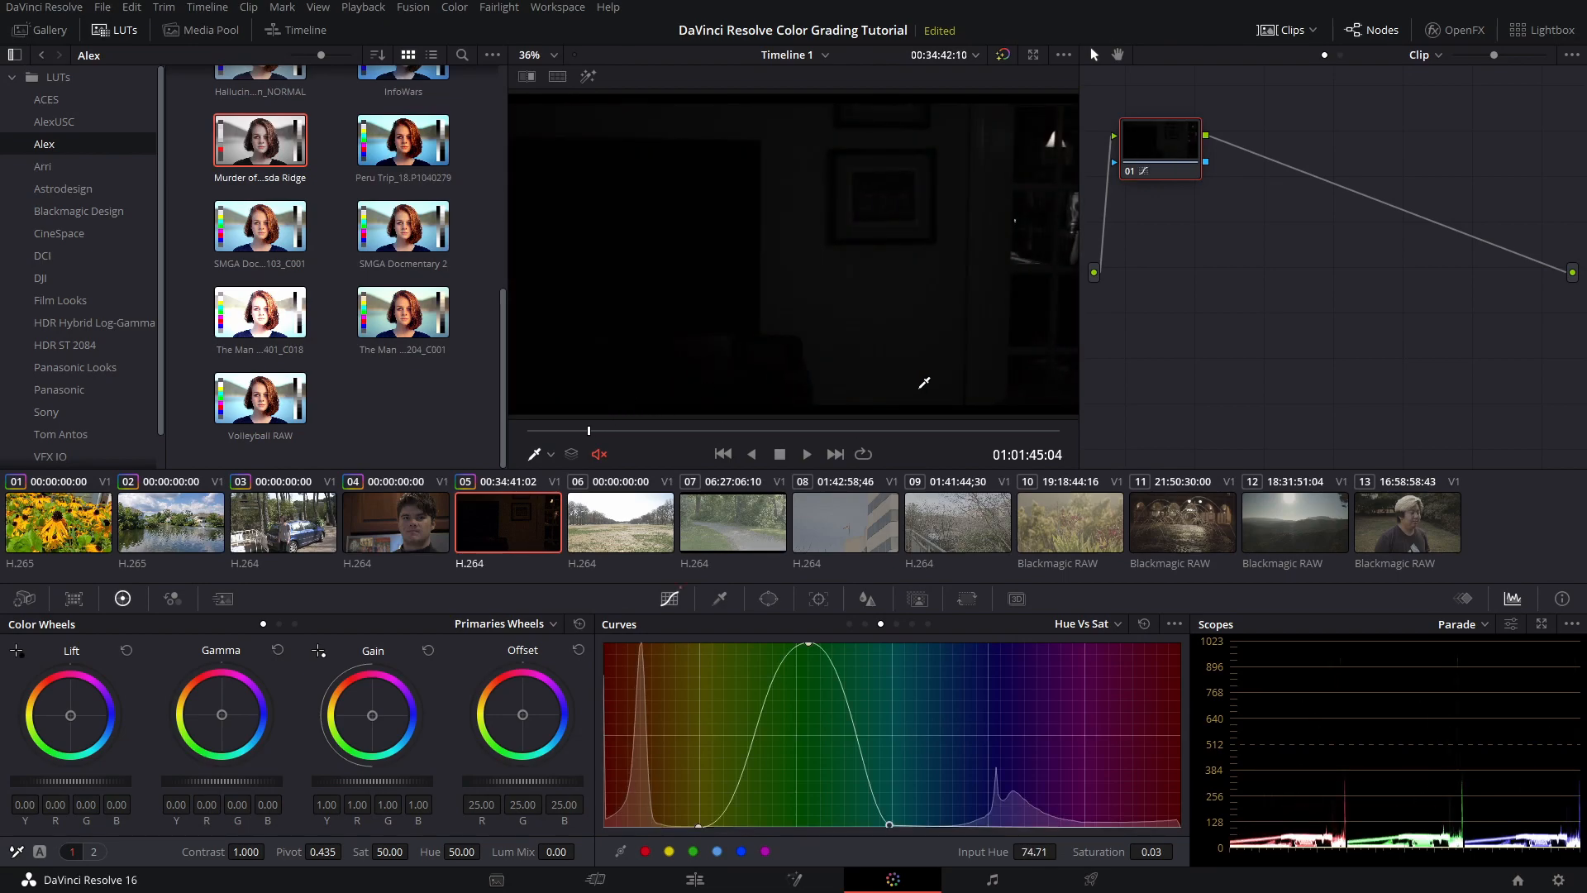
{"action": "mouse_move", "coordinate": [696, 437]}
{"action": "left_mouse_down"}
{"action": "mouse_move", "coordinate": [647, 434]}
{"action": "mouse_move", "coordinate": [721, 443]}
{"action": "left_mouse_up"}
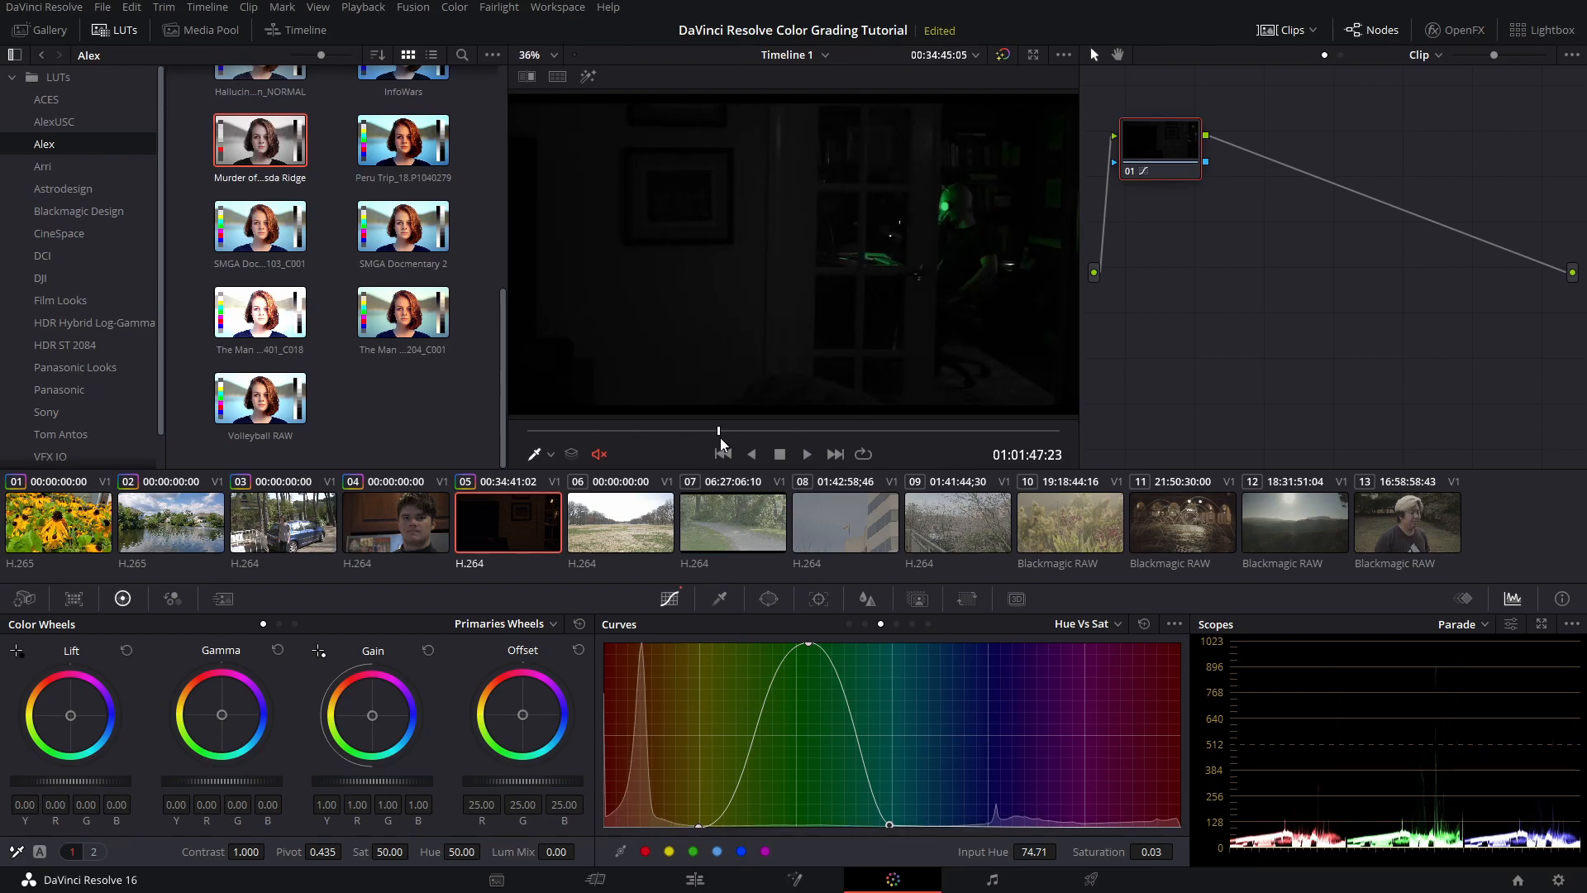
Set the park field clip's Lift to -0.20 and Gamma to 0.05, and try Gain at 0.97 before resetting it
{"action": "left_click", "coordinate": [595, 519]}
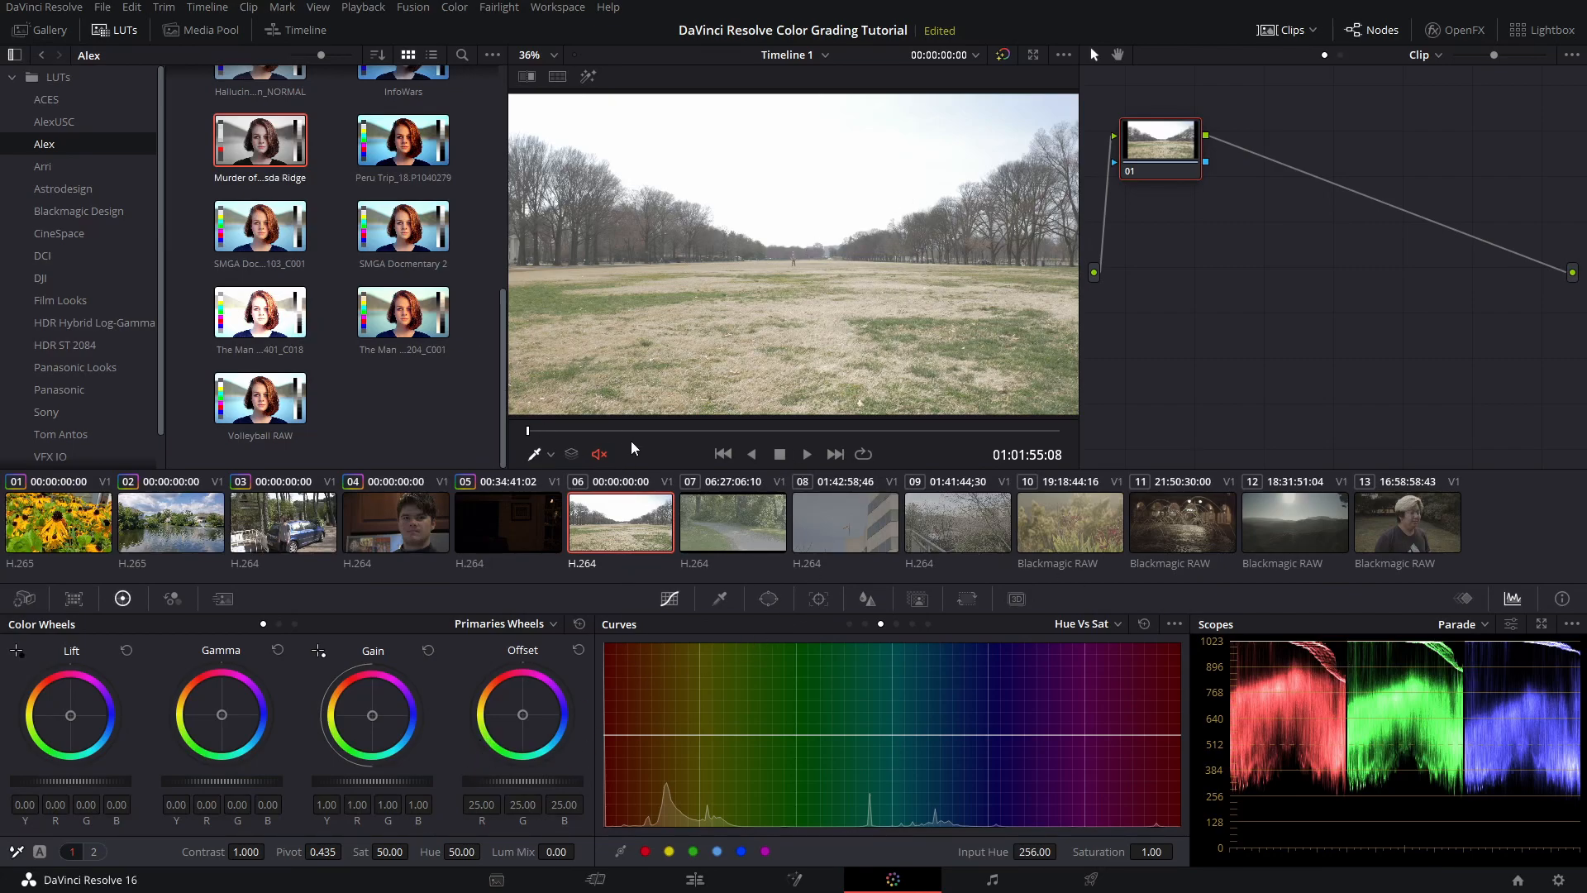
{"action": "left_click", "coordinate": [666, 433]}
{"action": "left_click_drag", "start_coordinate": [671, 434], "coordinate": [797, 433]}
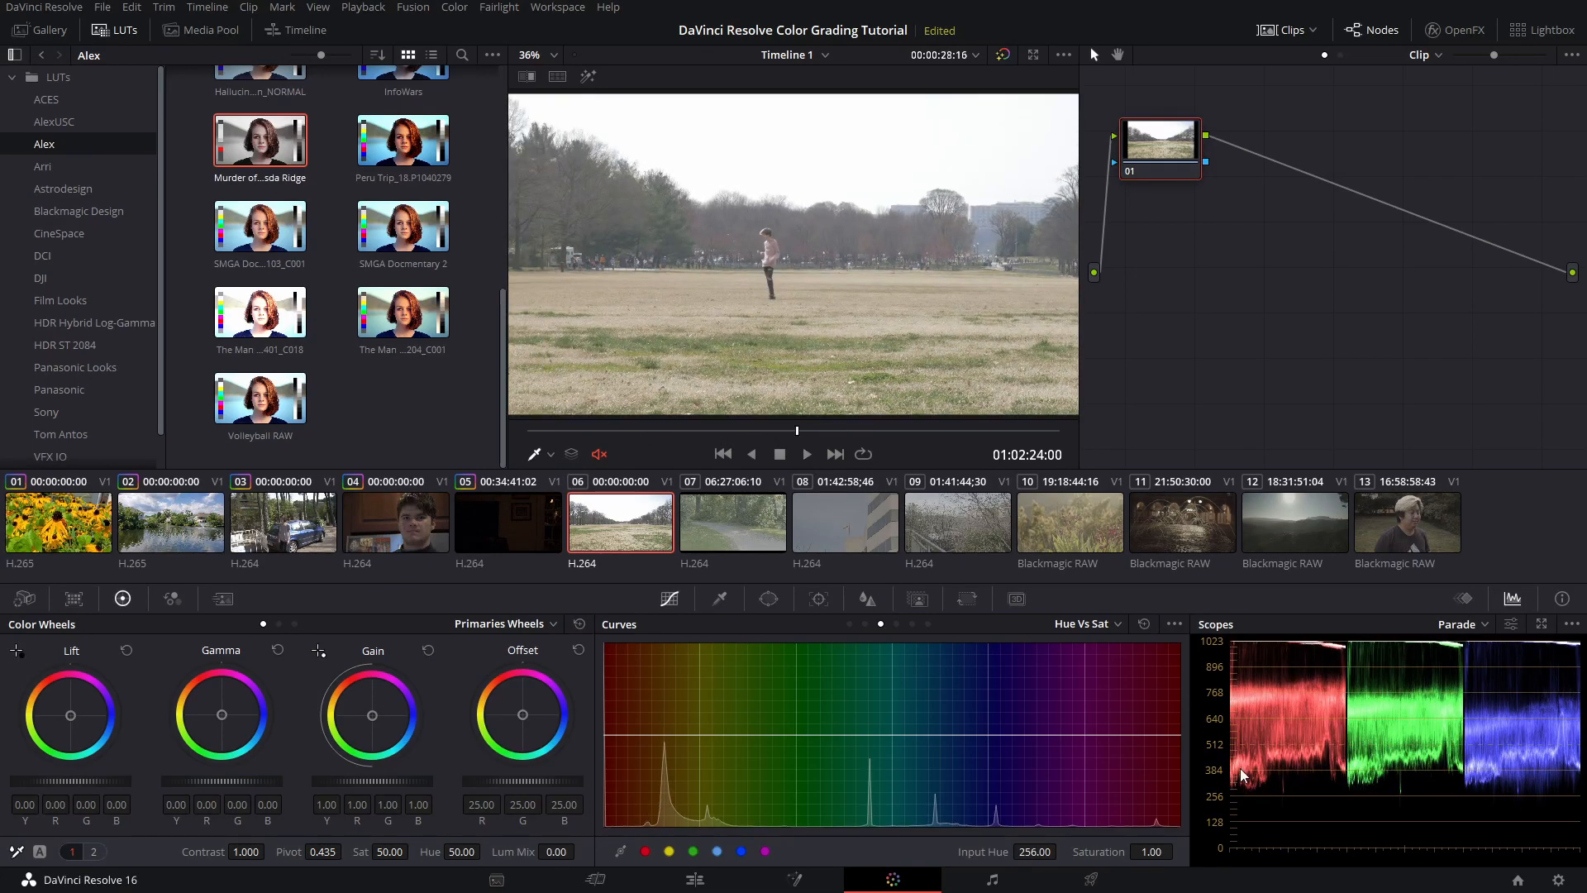
{"action": "left_click_drag", "start_coordinate": [618, 432], "coordinate": [490, 448]}
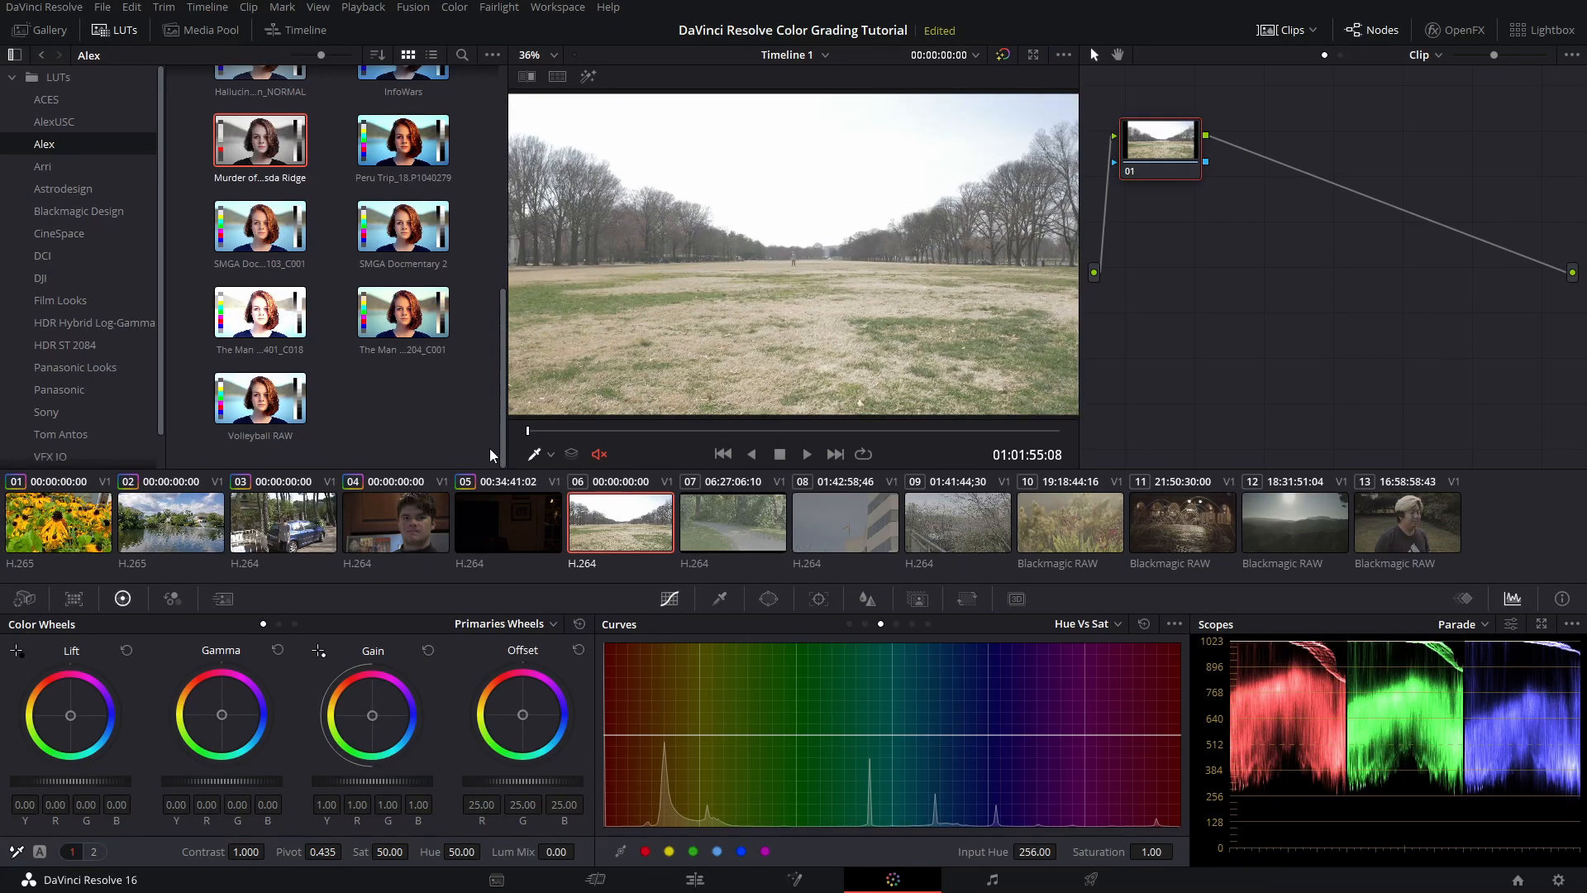
{"action": "mouse_move", "coordinate": [71, 781]}
{"action": "left_mouse_down"}
{"action": "mouse_move", "coordinate": [18, 781]}
{"action": "mouse_move", "coordinate": [53, 781]}
{"action": "left_mouse_up"}
{"action": "mouse_move", "coordinate": [228, 784]}
{"action": "left_mouse_down"}
{"action": "mouse_move", "coordinate": [205, 784]}
{"action": "mouse_move", "coordinate": [246, 790]}
{"action": "left_mouse_up"}
{"action": "left_click", "coordinate": [1003, 55]}
{"action": "left_click", "coordinate": [1003, 56]}
{"action": "left_click_drag", "start_coordinate": [388, 783], "coordinate": [378, 784]}
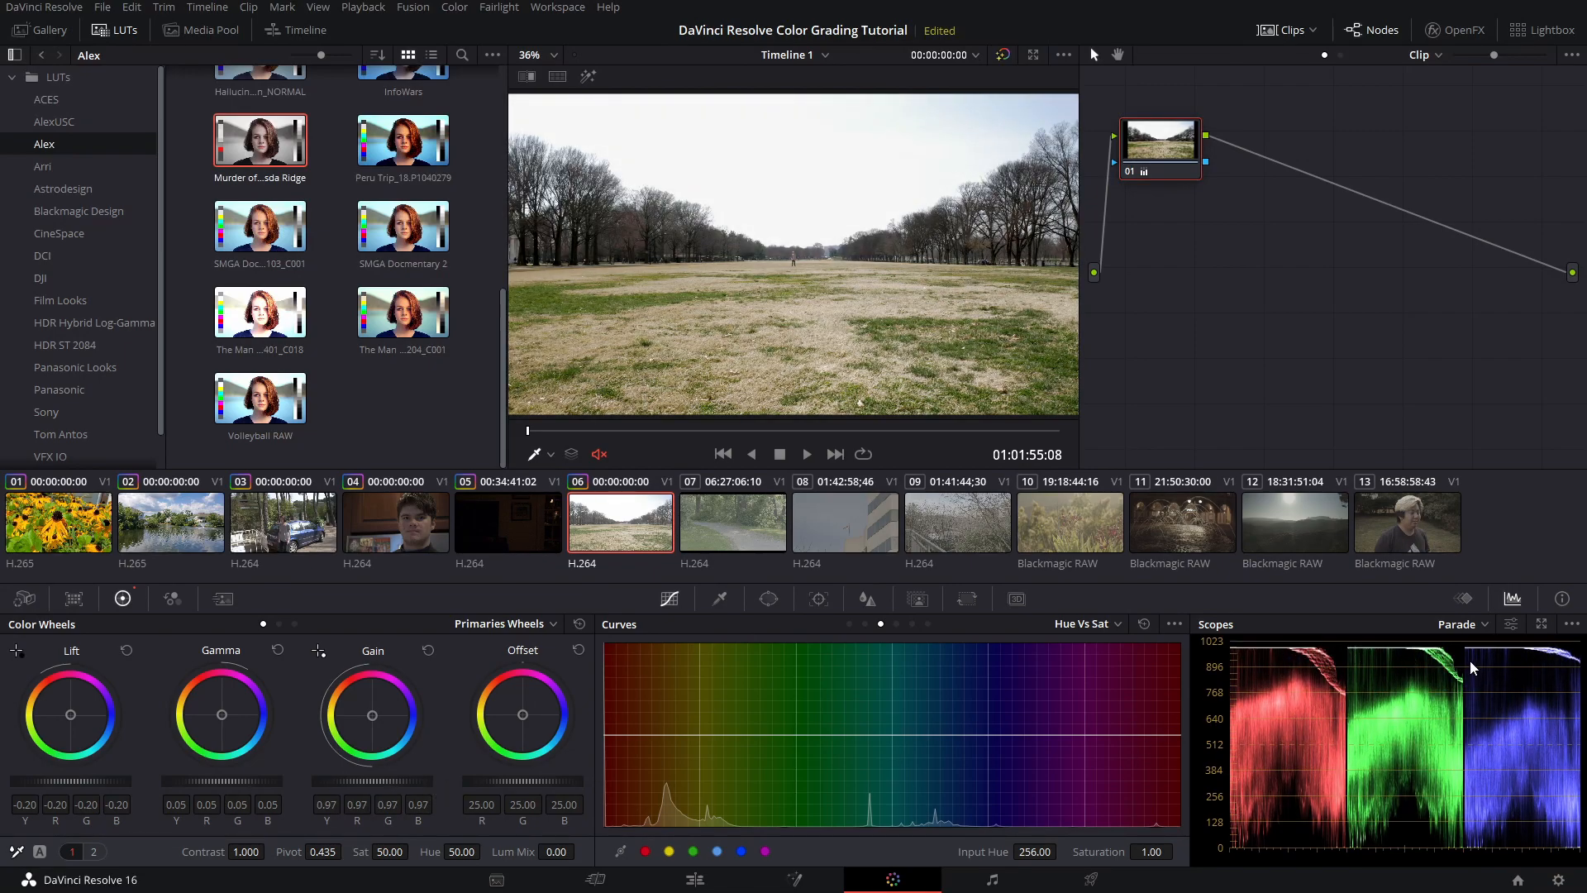
{"action": "left_click", "coordinate": [428, 652]}
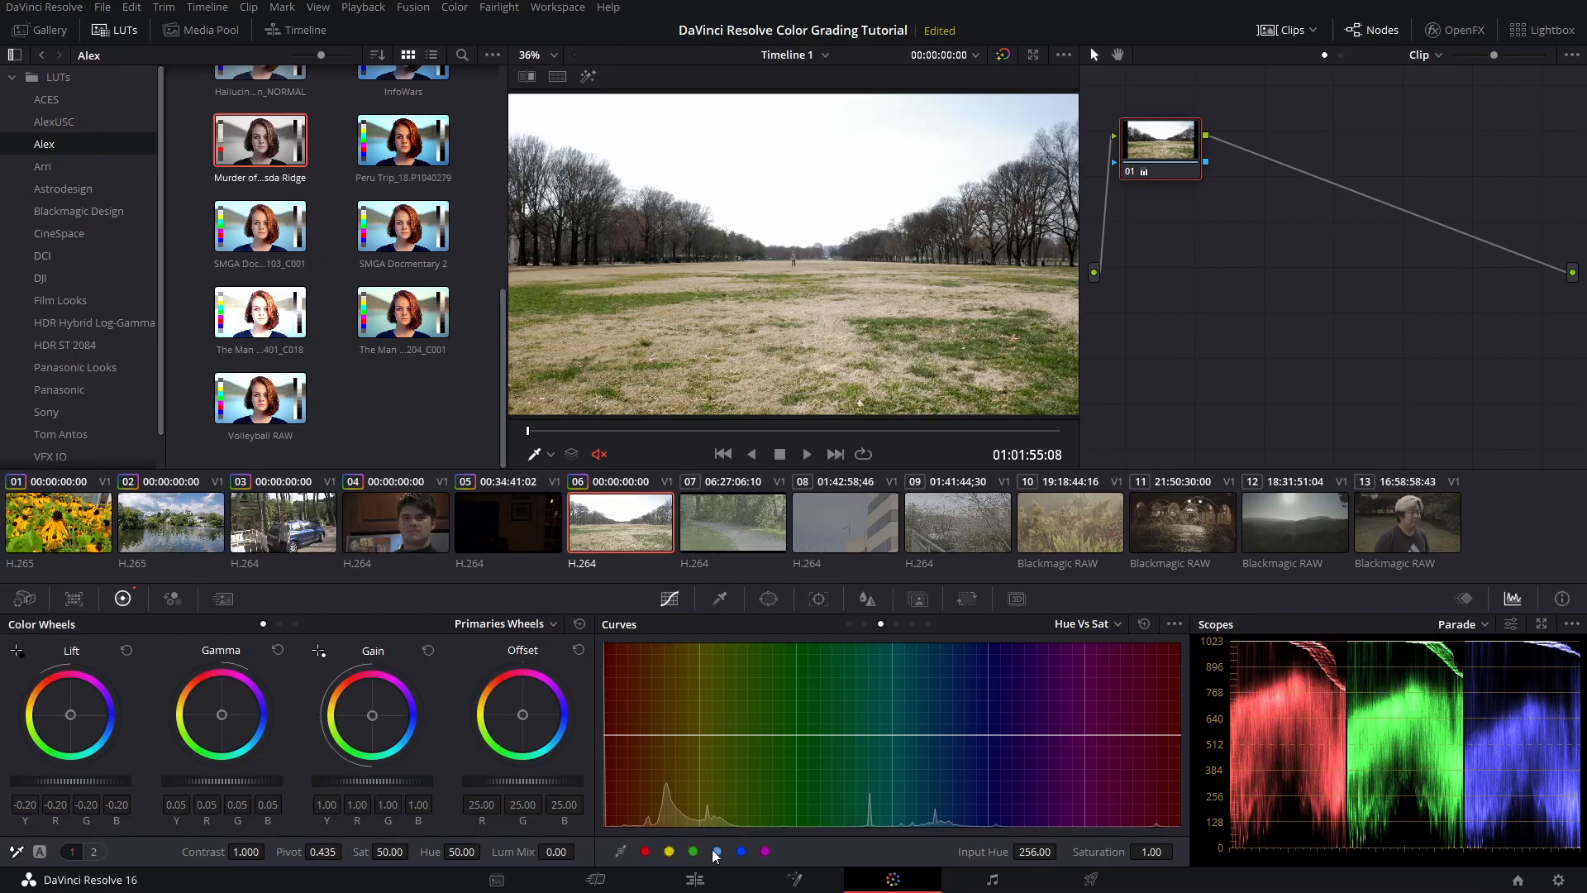
Darken the park clip's sky with the Hue Vs Lum curve, lowering cyan to a Lum Gain of 0.40 and blue to a similar level
{"action": "left_click", "coordinate": [896, 624]}
{"action": "left_click", "coordinate": [741, 850]}
{"action": "left_click", "coordinate": [716, 851]}
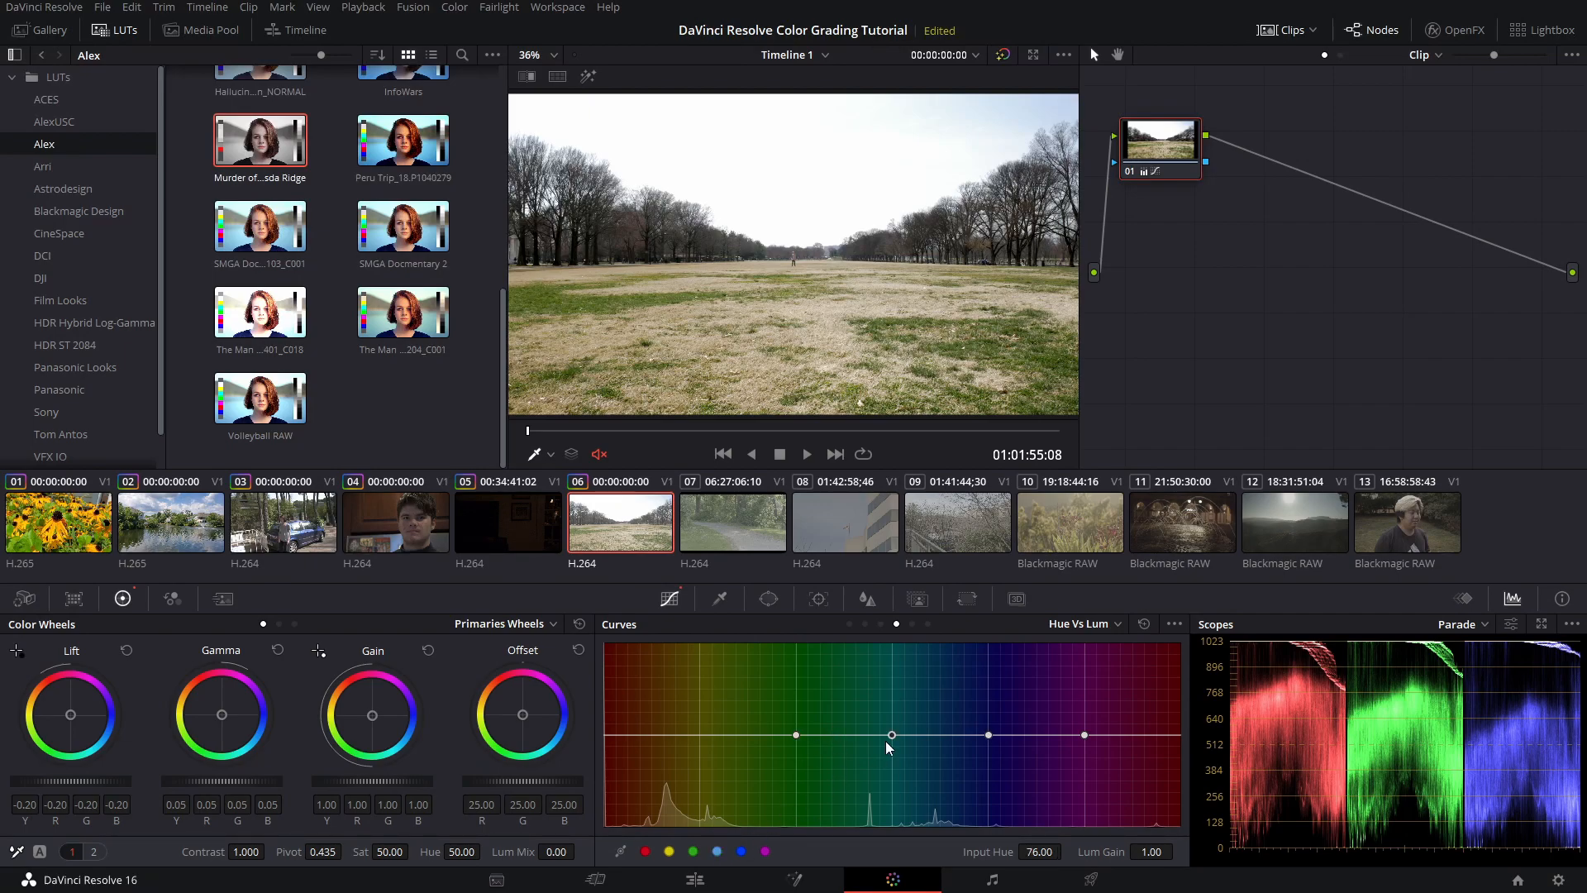
{"action": "left_click_drag", "start_coordinate": [988, 735], "coordinate": [979, 774]}
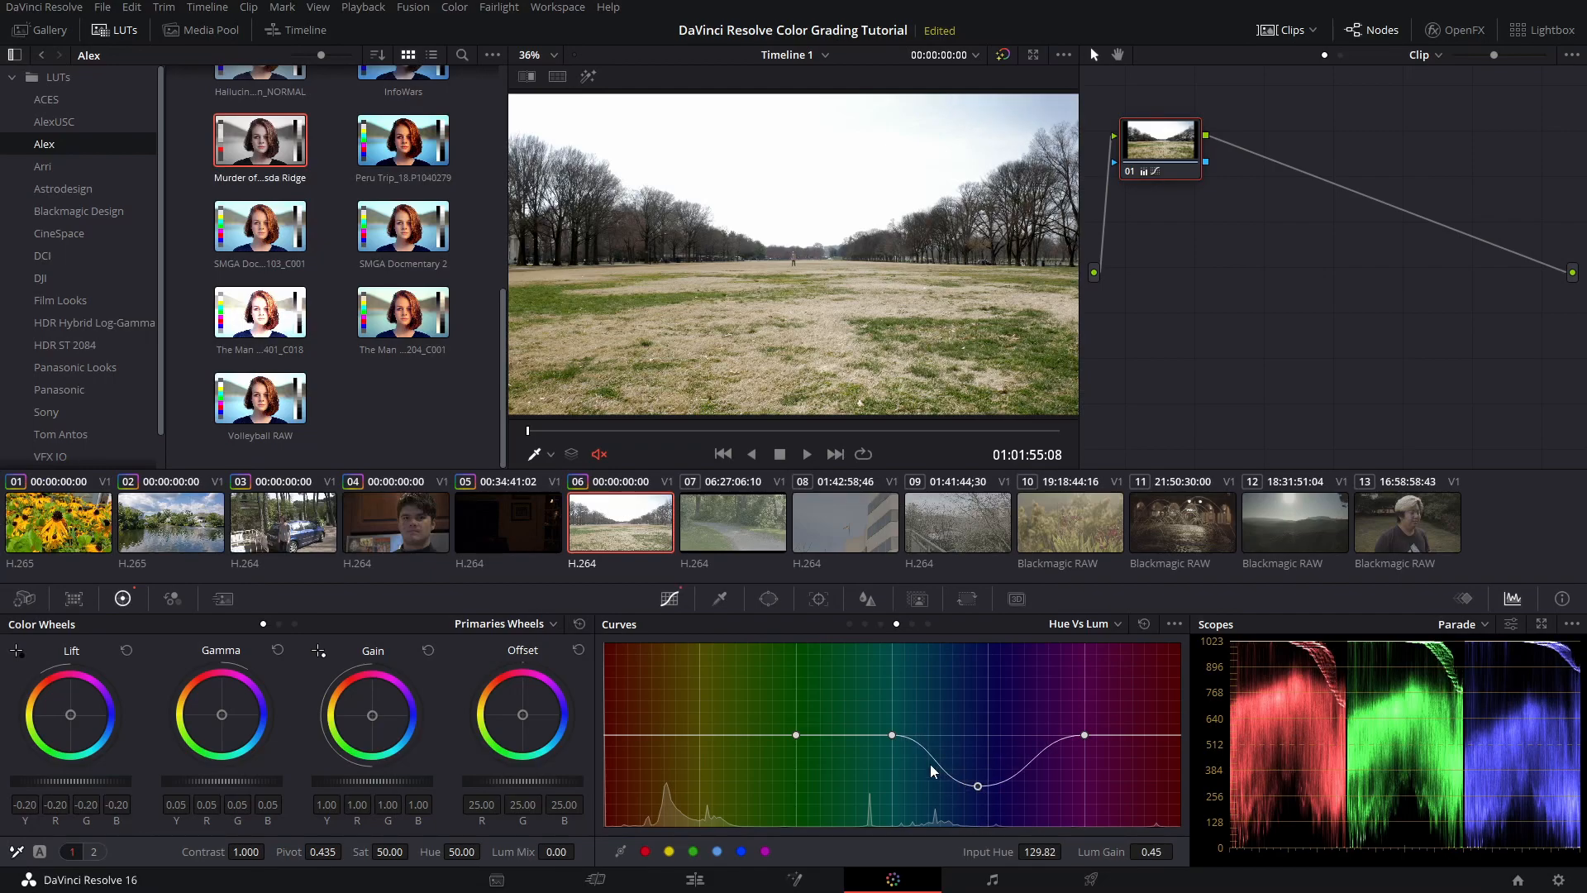
{"action": "left_click_drag", "start_coordinate": [901, 735], "coordinate": [876, 839]}
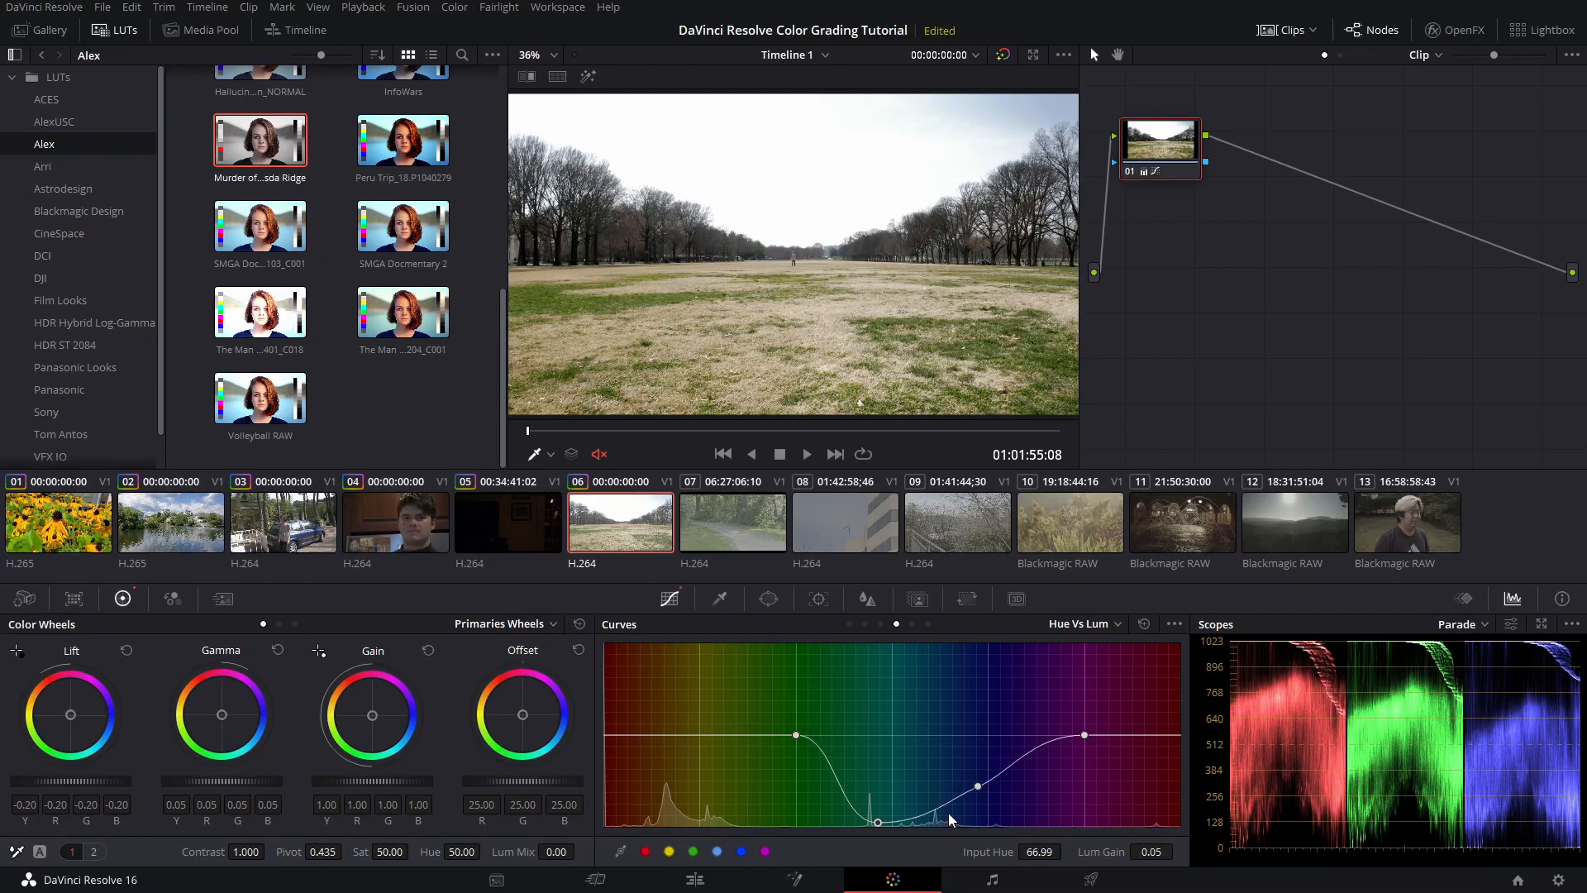
{"action": "left_click_drag", "start_coordinate": [979, 787], "coordinate": [992, 808]}
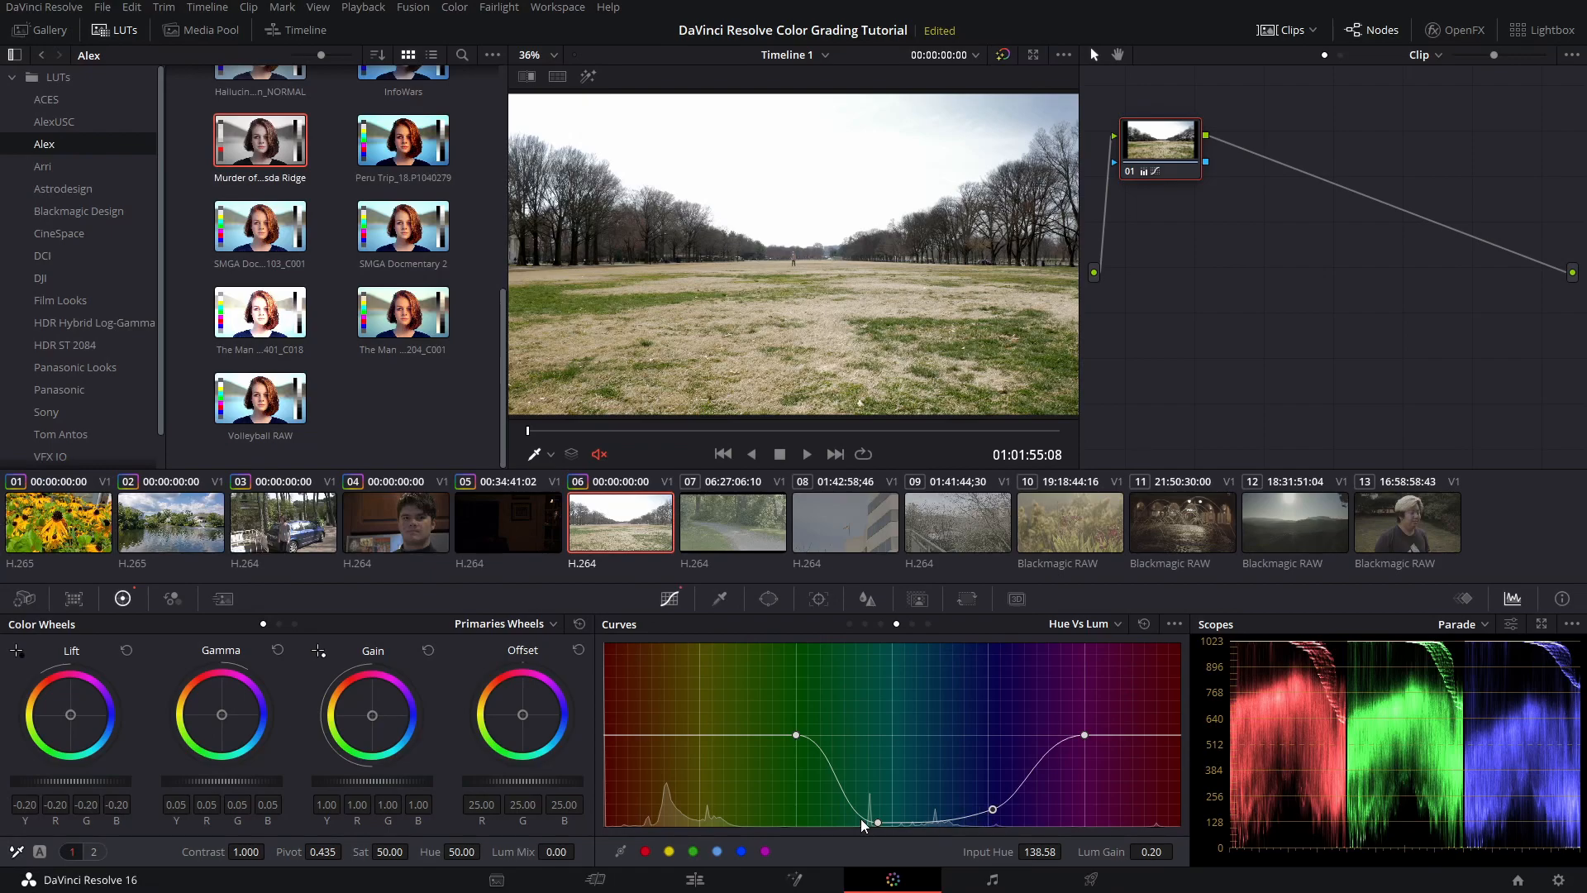
{"action": "left_click_drag", "start_coordinate": [878, 823], "coordinate": [877, 808]}
{"action": "left_click_drag", "start_coordinate": [992, 810], "coordinate": [986, 790]}
{"action": "left_click_drag", "start_coordinate": [878, 809], "coordinate": [879, 790]}
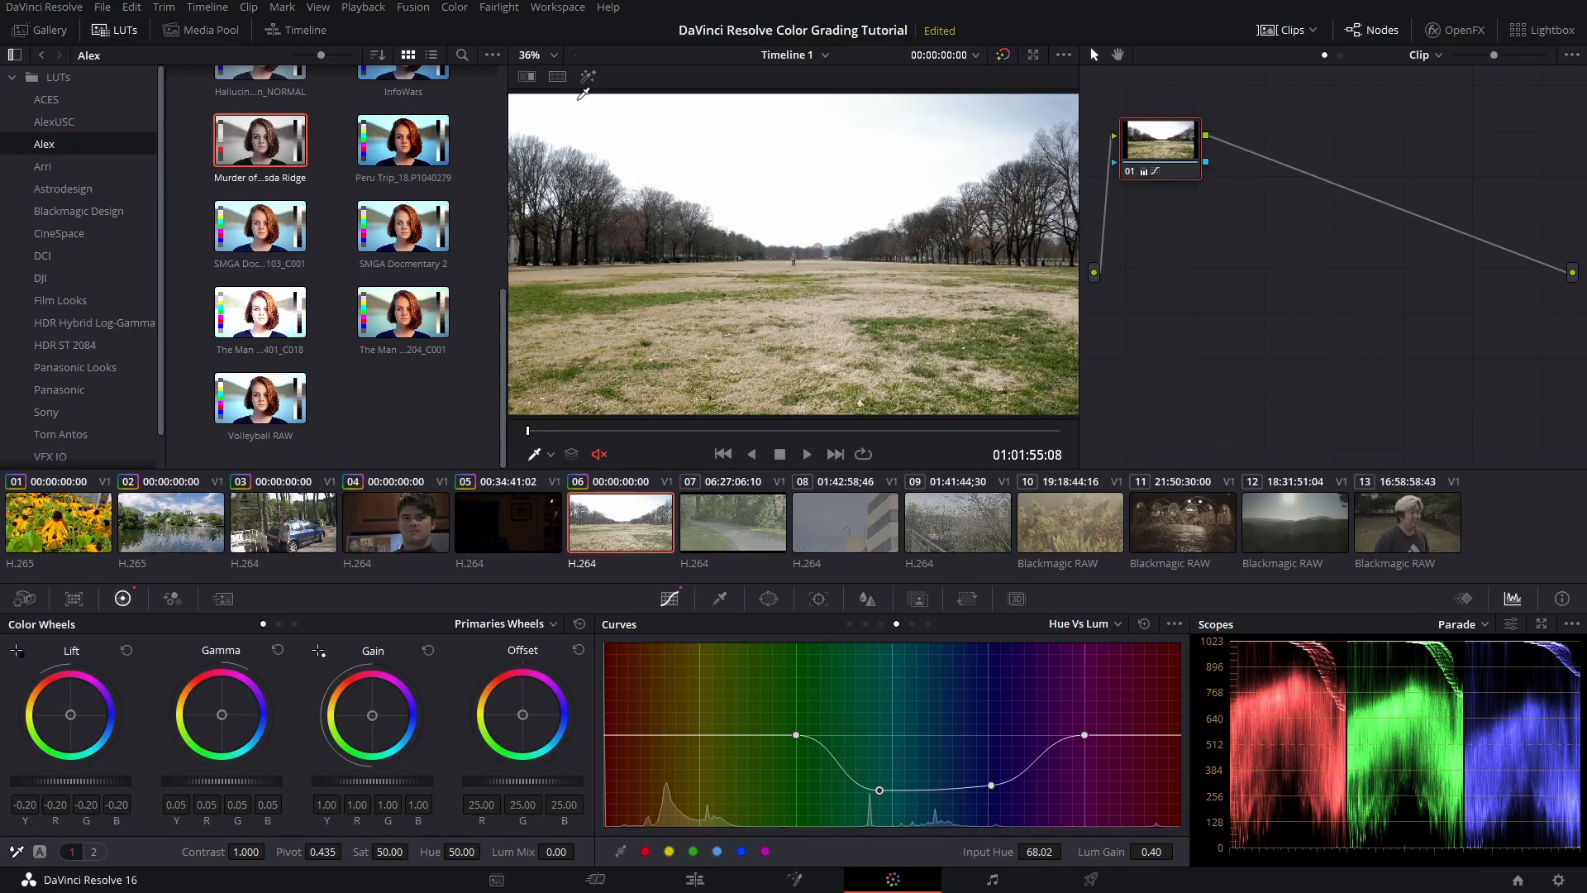
{"action": "left_click", "coordinate": [542, 61]}
{"action": "left_click", "coordinate": [545, 91]}
Raise the park clip's cyan saturation to 1.72 and its blue saturation slightly less on the Hue Vs Sat curve
{"action": "left_click", "coordinate": [851, 626]}
{"action": "left_click", "coordinate": [880, 624]}
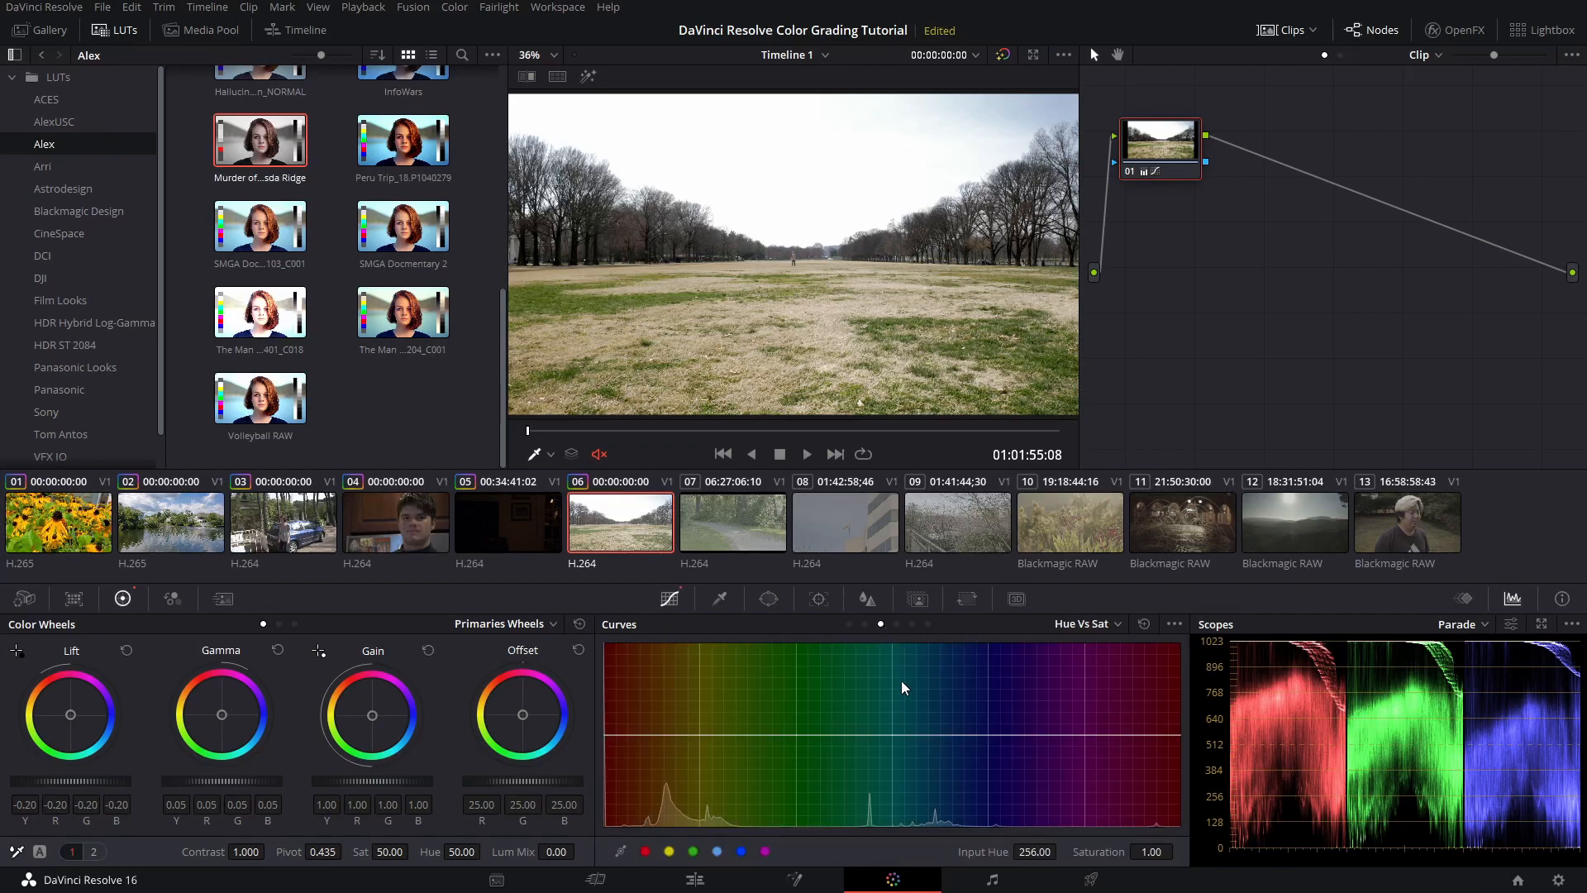
{"action": "left_click", "coordinate": [741, 850]}
{"action": "left_click", "coordinate": [716, 851]}
{"action": "left_click_drag", "start_coordinate": [891, 735], "coordinate": [898, 675]}
{"action": "left_click_drag", "start_coordinate": [989, 735], "coordinate": [893, 667]}
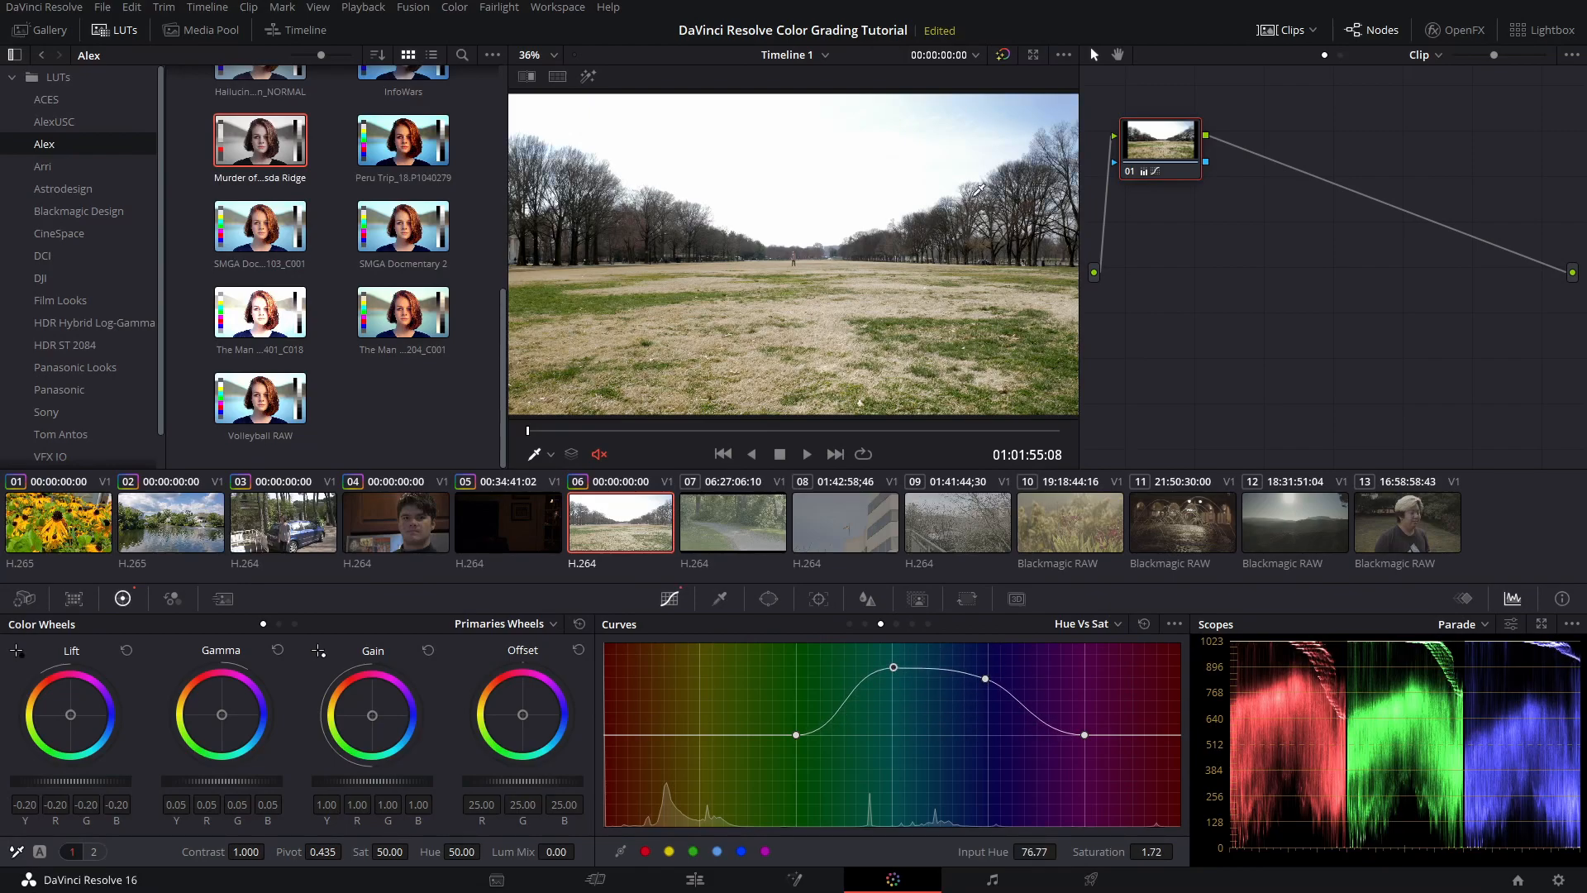
Compare the park clip's grade with the bypassed original, leave the grade enabled, and save the project
{"action": "left_click", "coordinate": [1002, 56]}
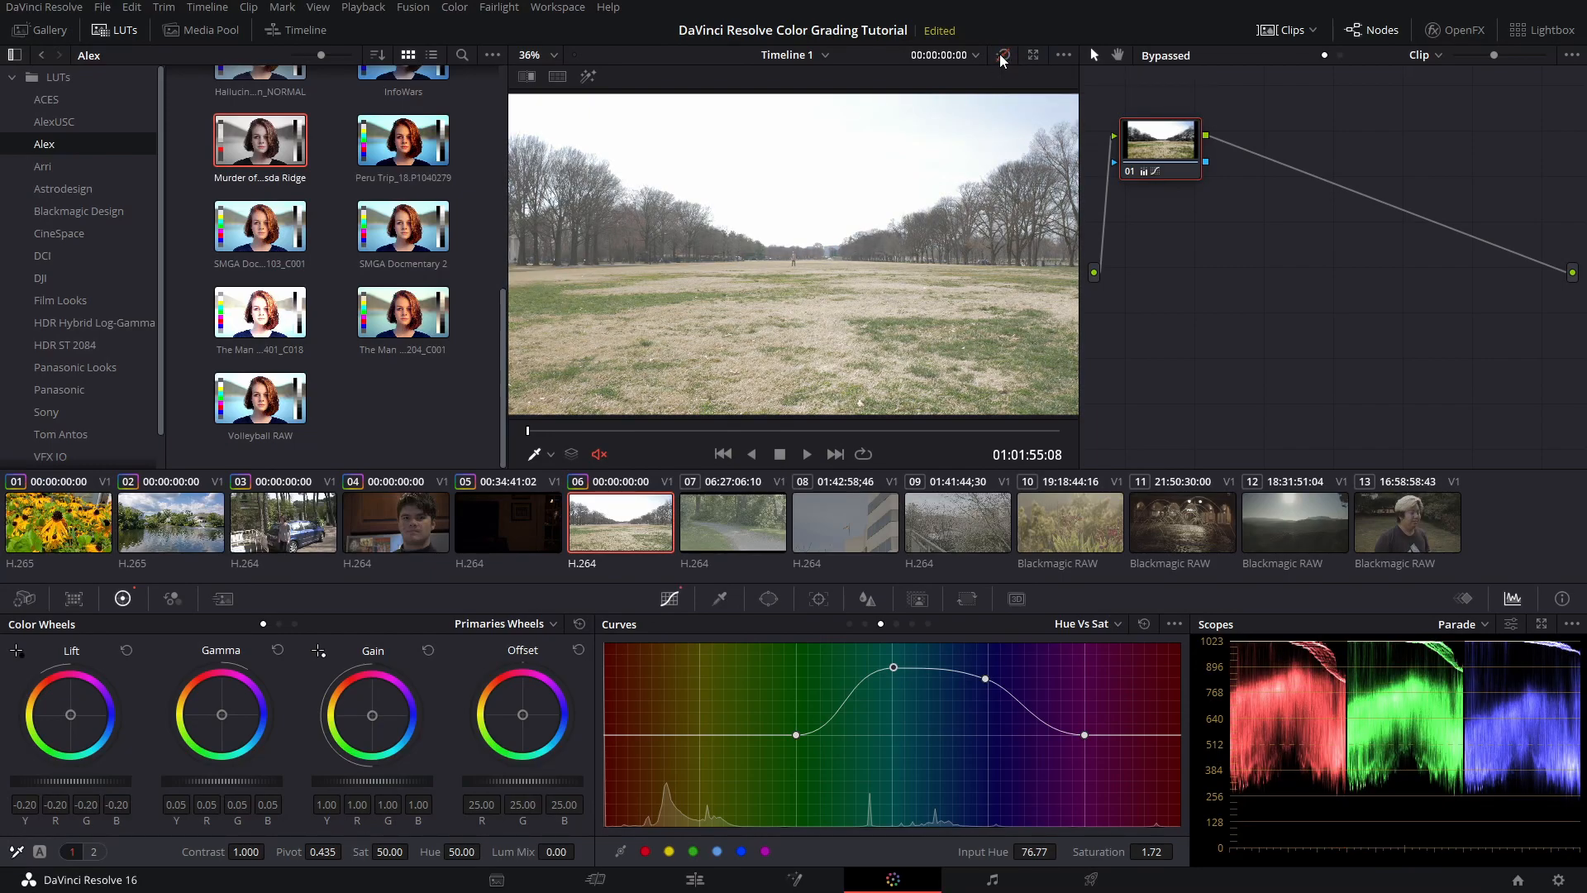
{"action": "left_click", "coordinate": [1002, 55]}
{"action": "key", "text": "ctrl+s"}
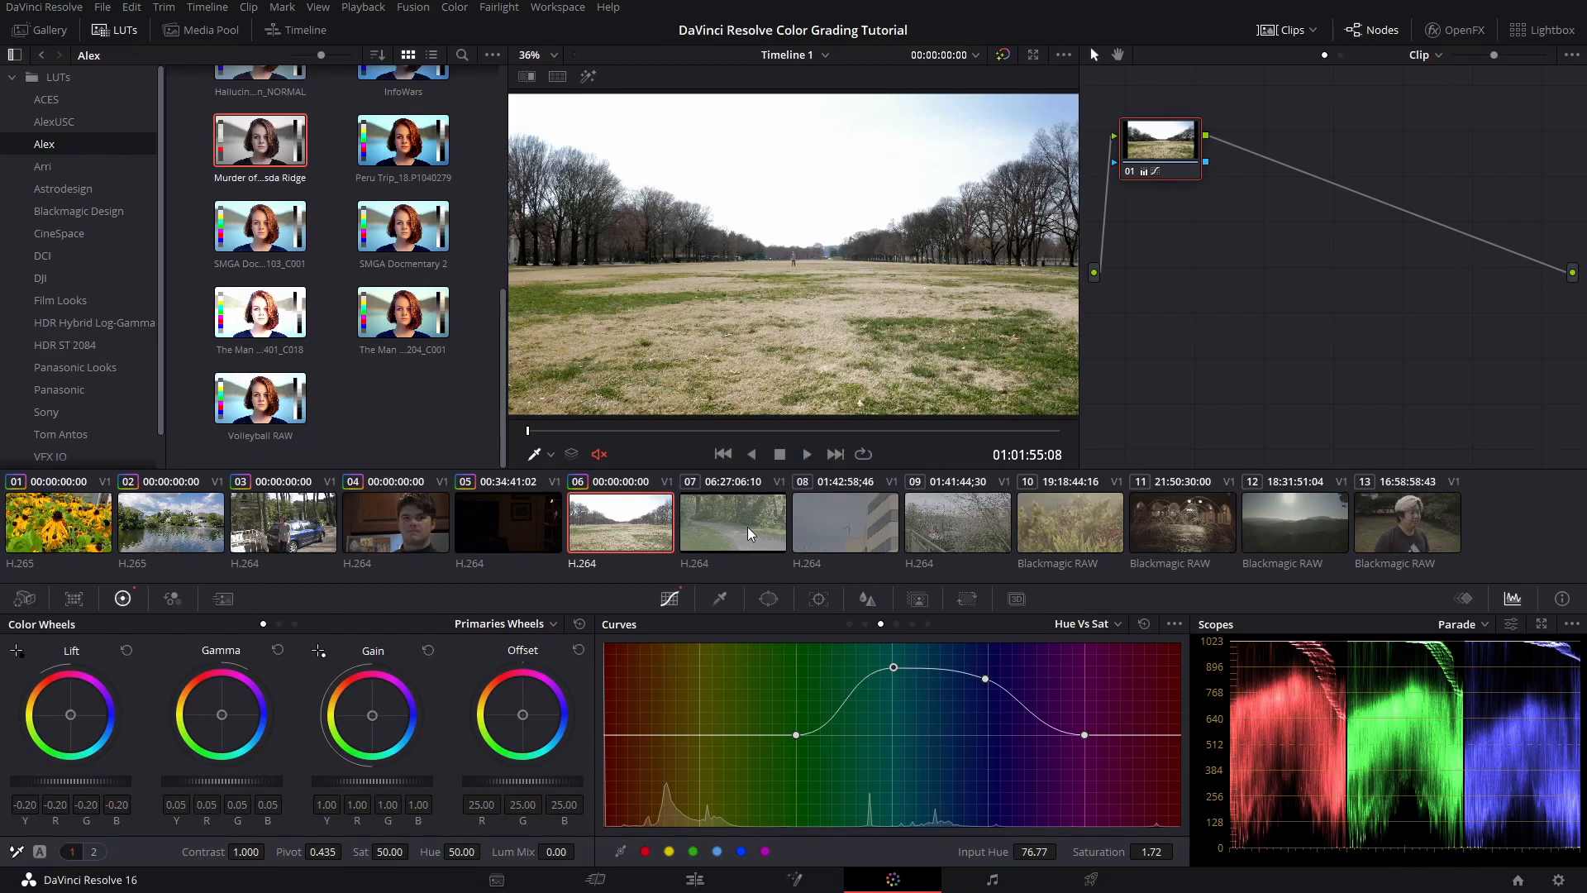
Review the first six clips, comparing the car, portrait and park field grades with their bypassed originals
{"action": "left_click", "coordinate": [71, 521]}
{"action": "left_click", "coordinate": [158, 535]}
{"action": "left_click", "coordinate": [272, 514]}
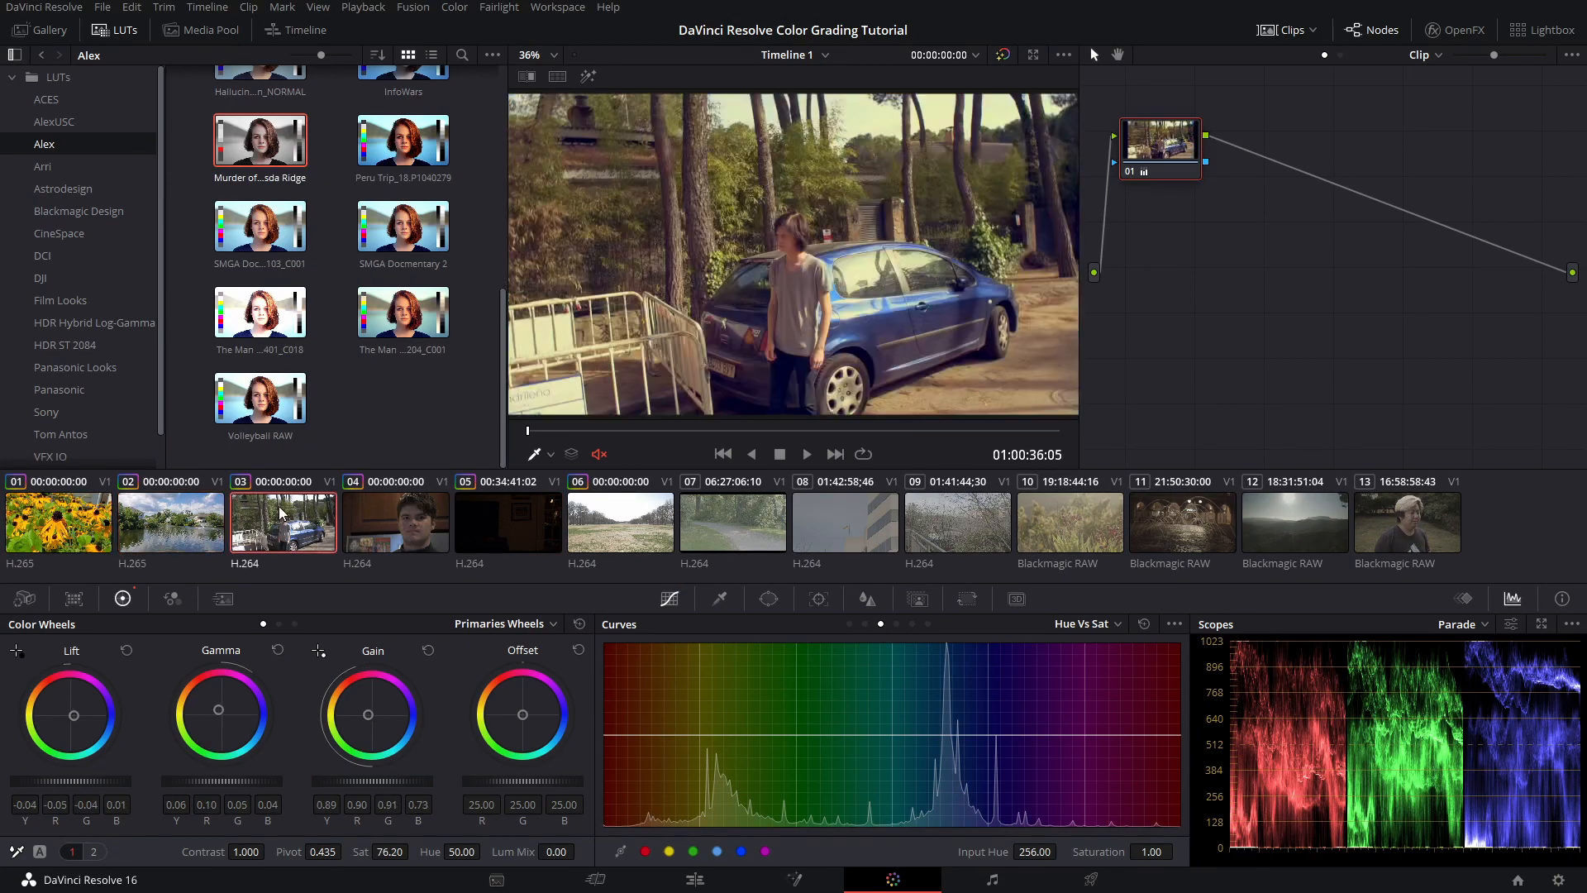
{"action": "left_click", "coordinate": [87, 529]}
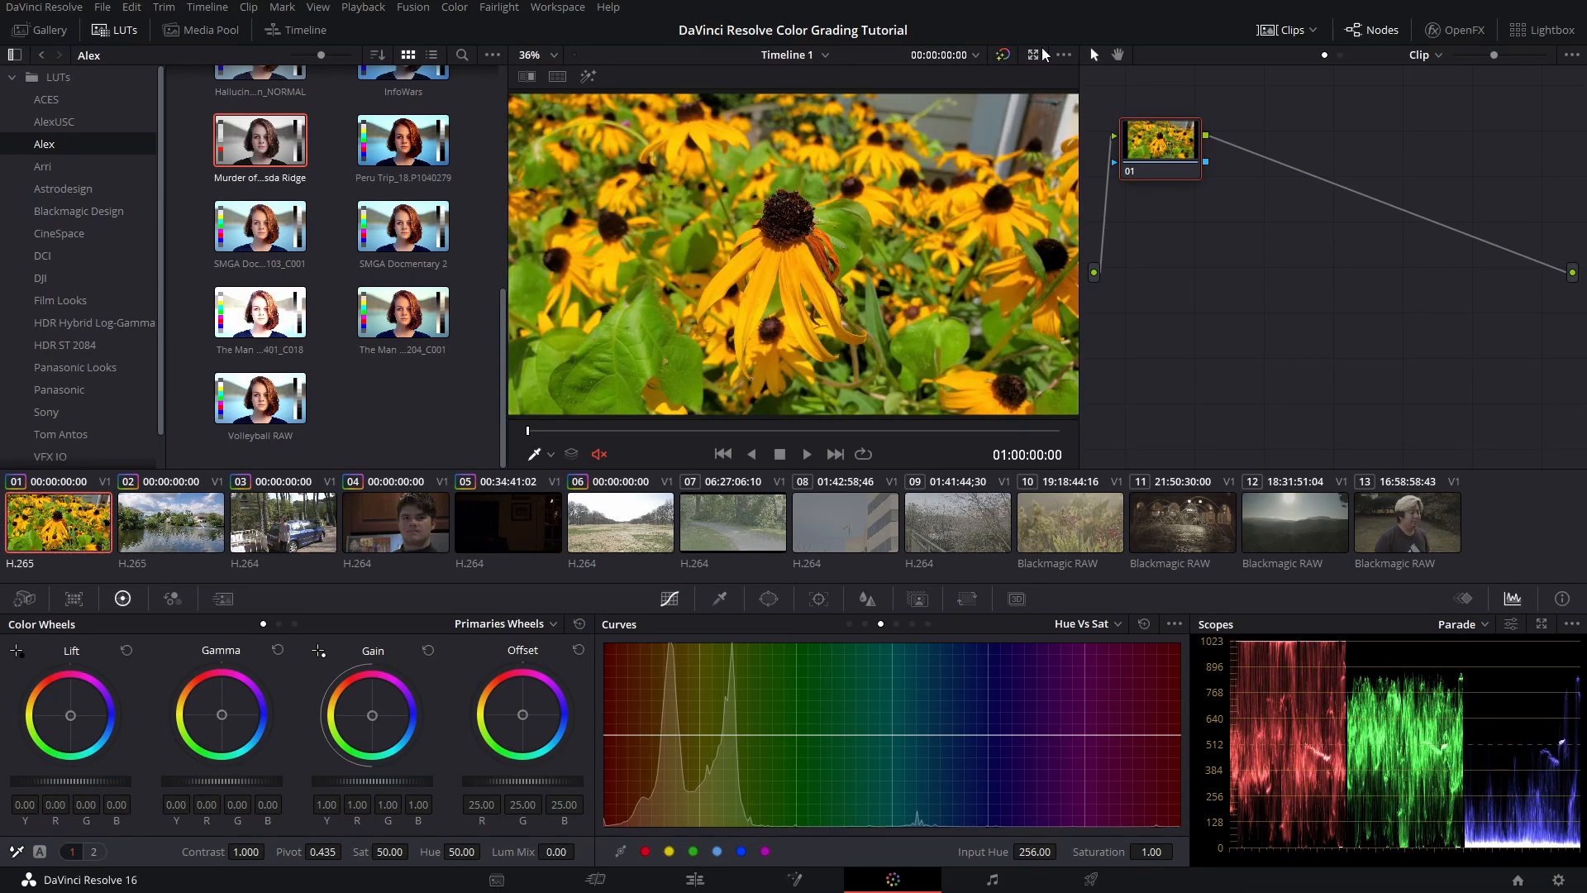
{"action": "left_click", "coordinate": [312, 526]}
{"action": "left_click", "coordinate": [1003, 54]}
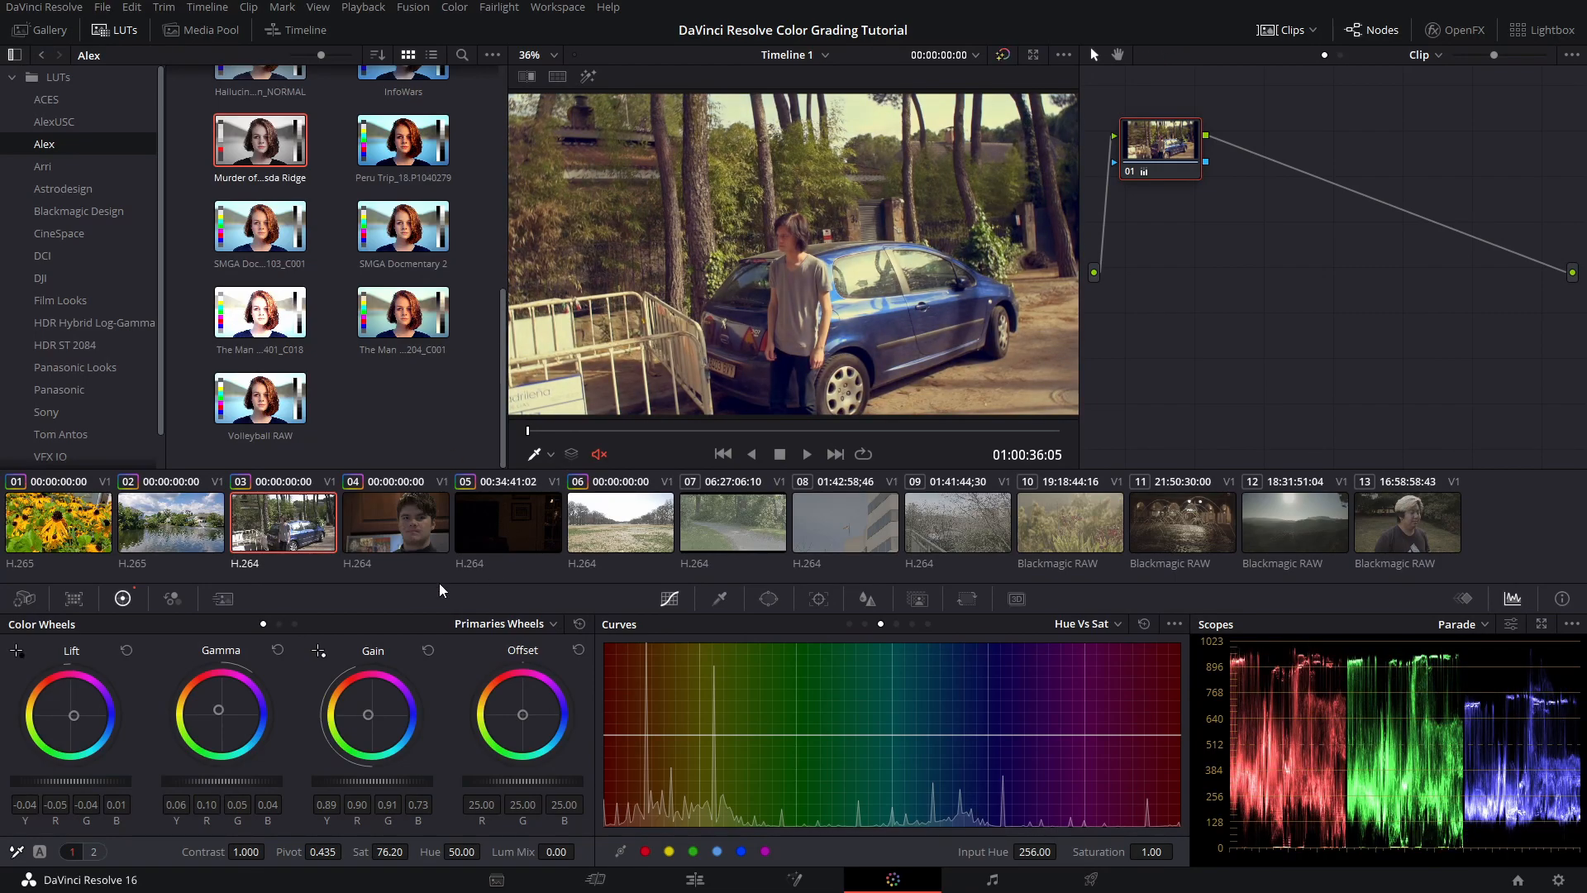
{"action": "left_click", "coordinate": [410, 509]}
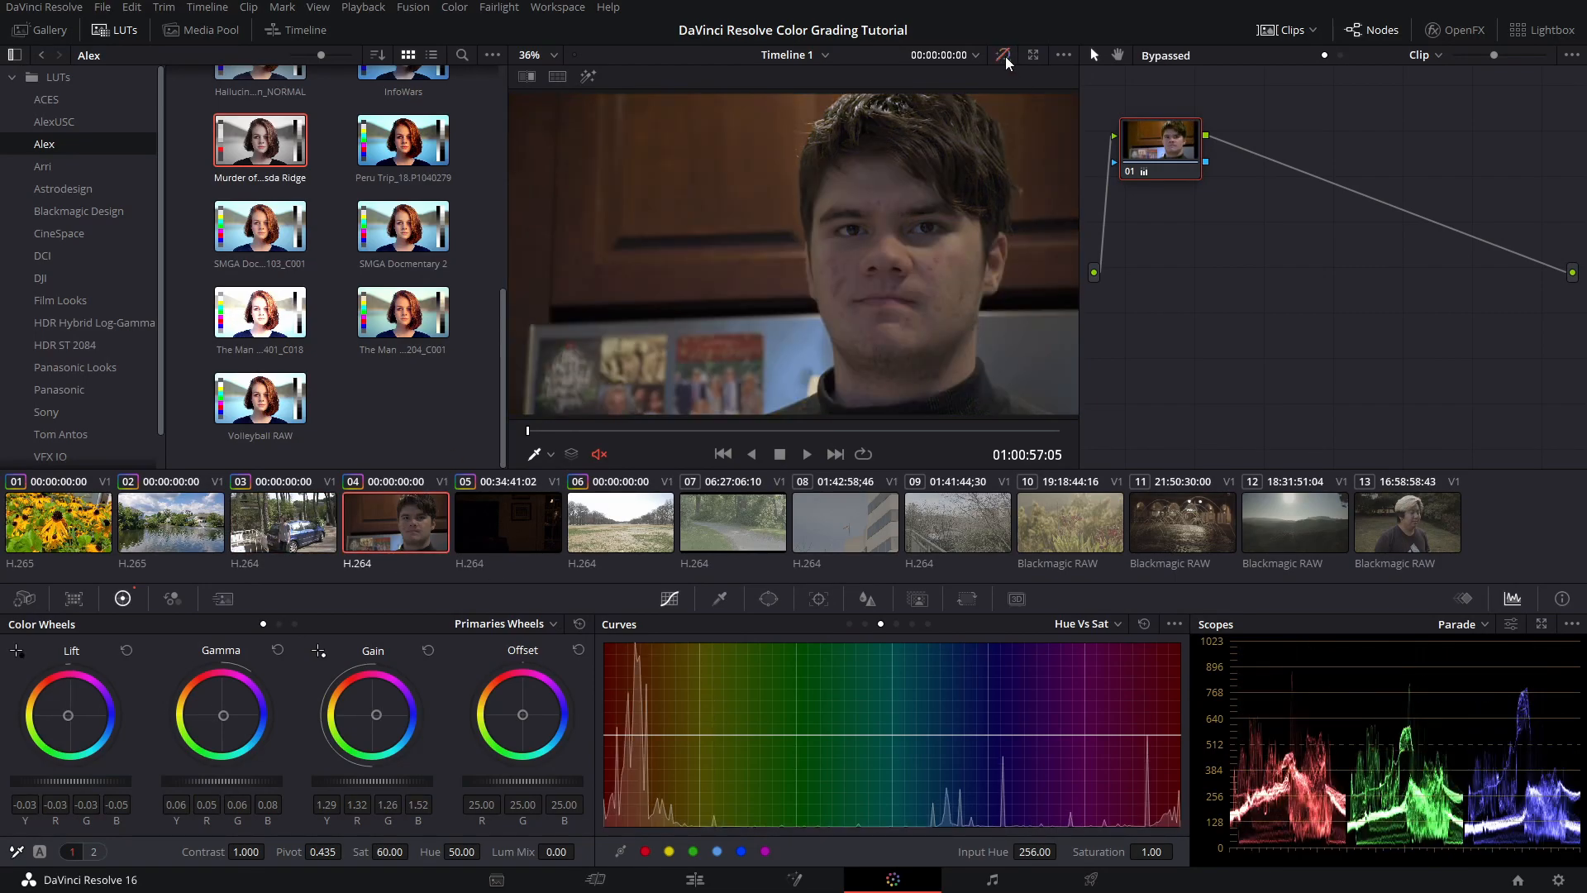
{"action": "left_click", "coordinate": [515, 528]}
{"action": "left_click", "coordinate": [635, 537]}
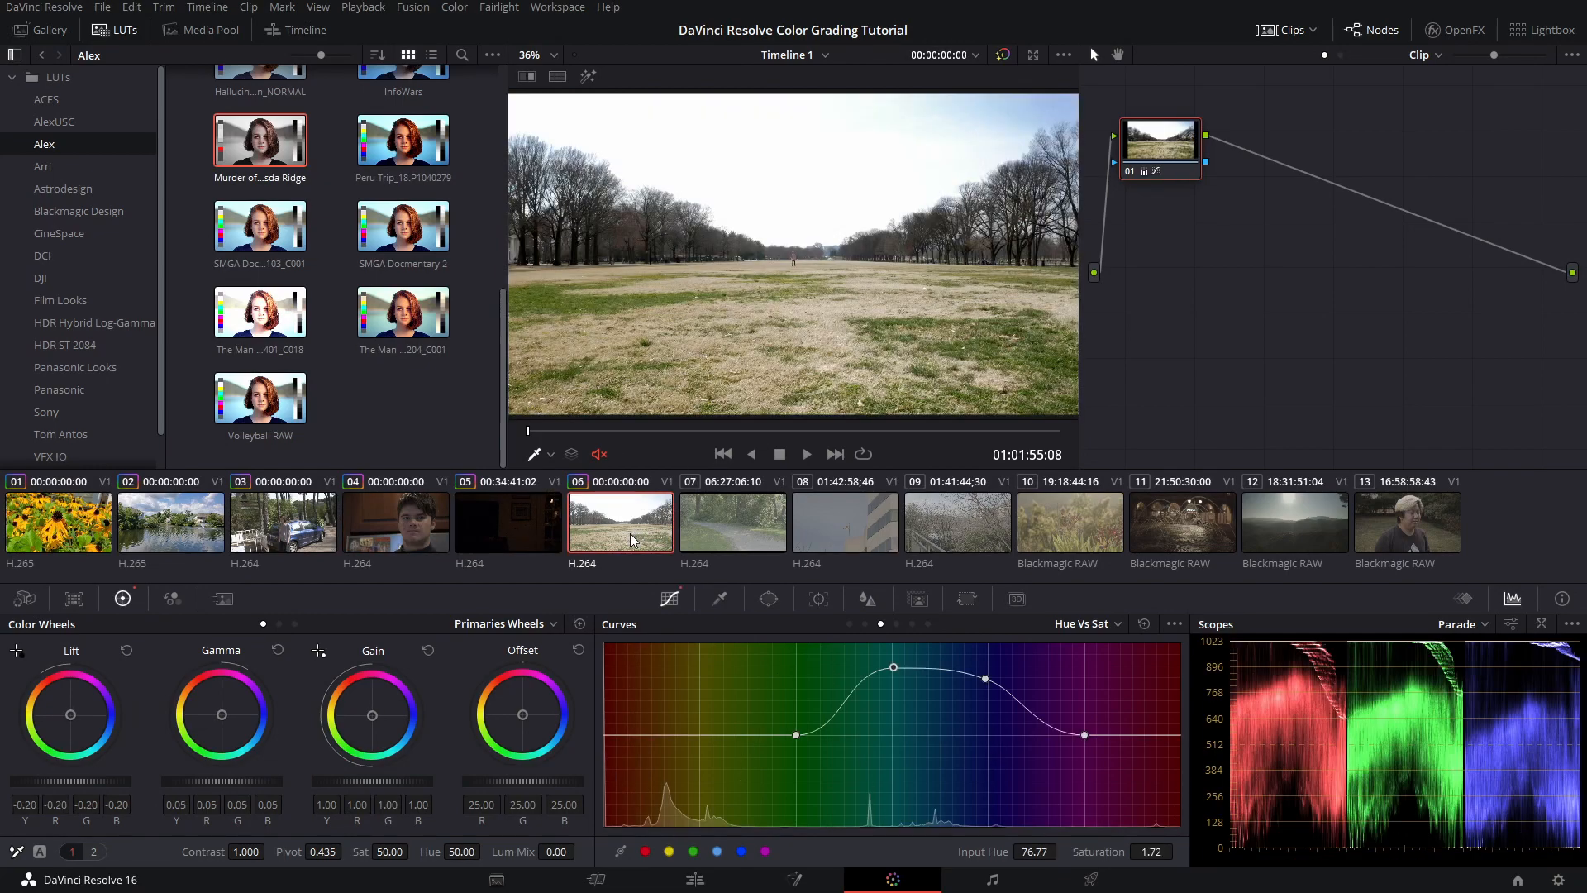
{"action": "left_click", "coordinate": [1003, 54]}
Examine the log forest path clip (clip 07) at several frames and close up on the walking man, finishing at its first frame
{"action": "left_click", "coordinate": [716, 536]}
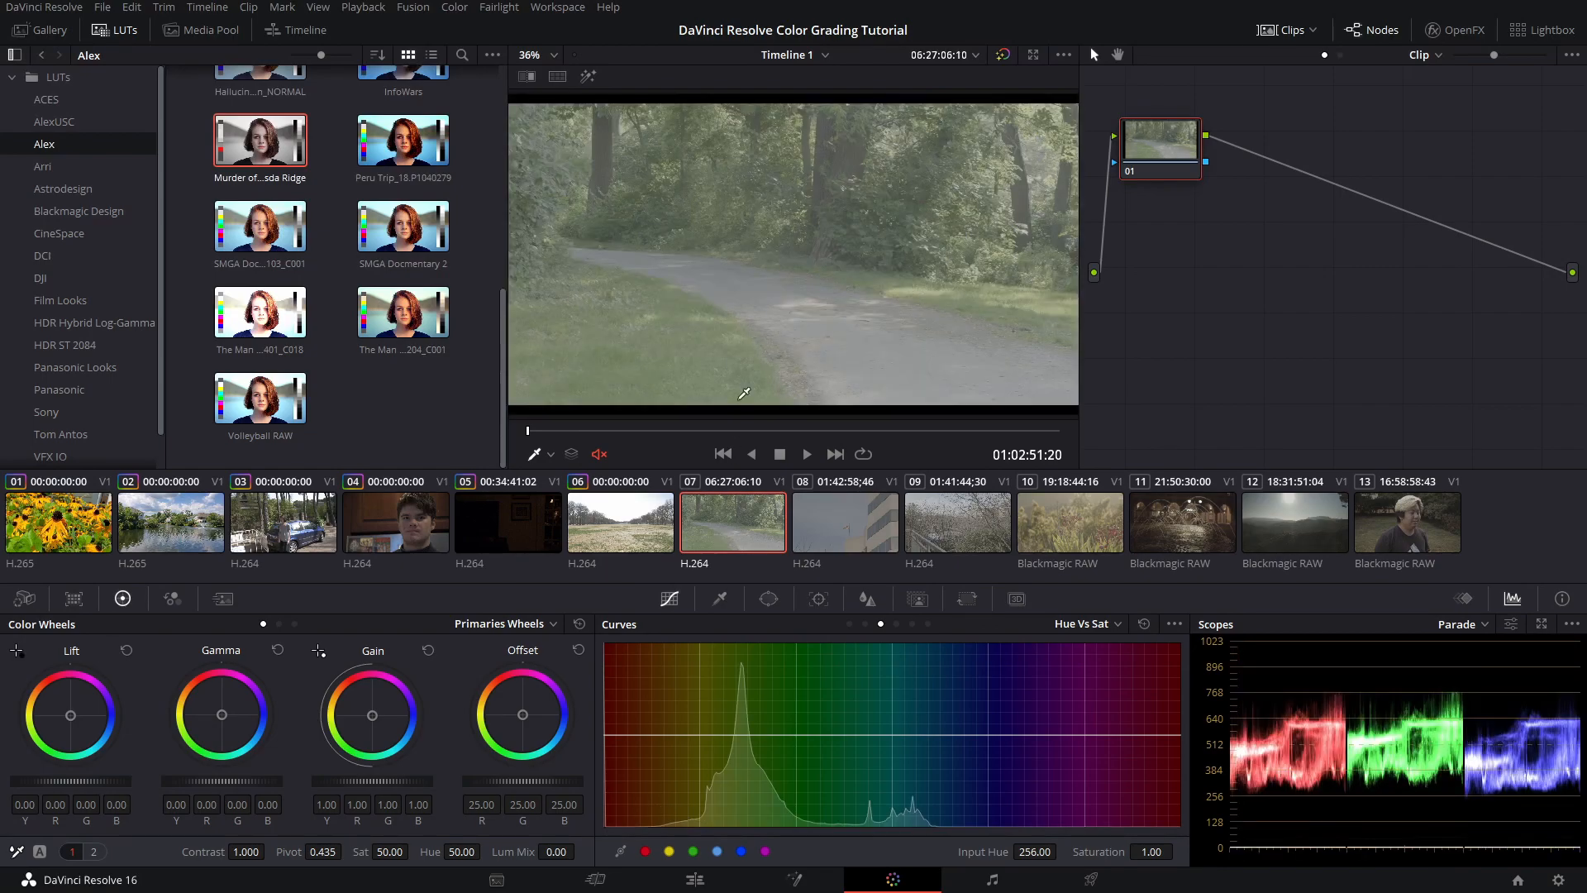
{"action": "left_click", "coordinate": [708, 430]}
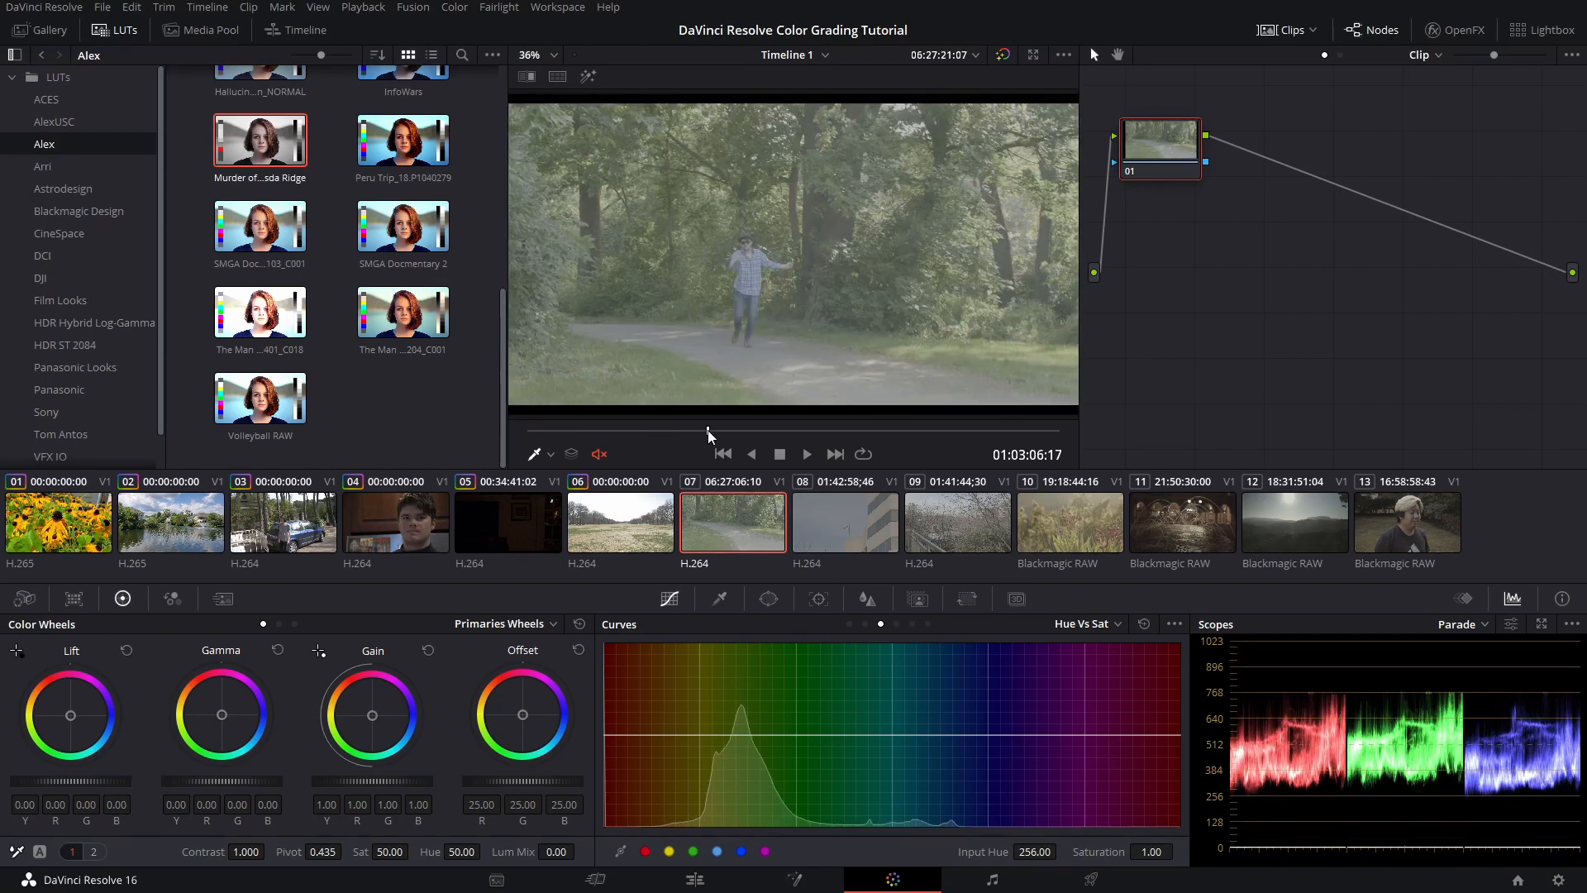
{"action": "left_click", "coordinate": [814, 430]}
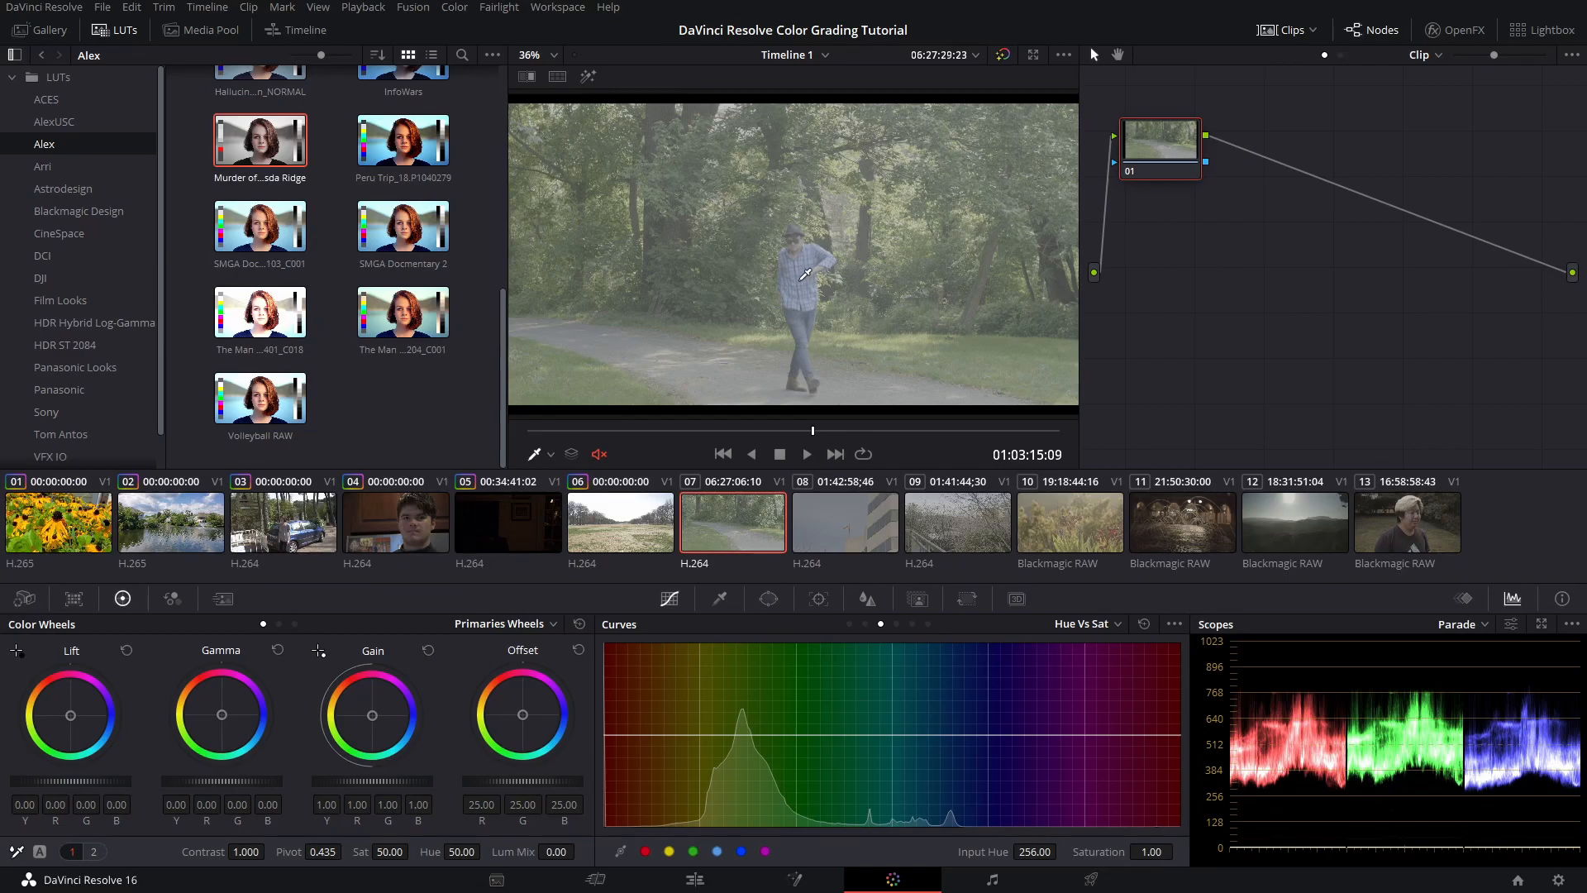
{"action": "scroll", "coordinate": [787, 238], "scroll_direction": "up", "scroll_amount": 2}
{"action": "scroll", "coordinate": [787, 238], "scroll_direction": "up", "scroll_amount": 8}
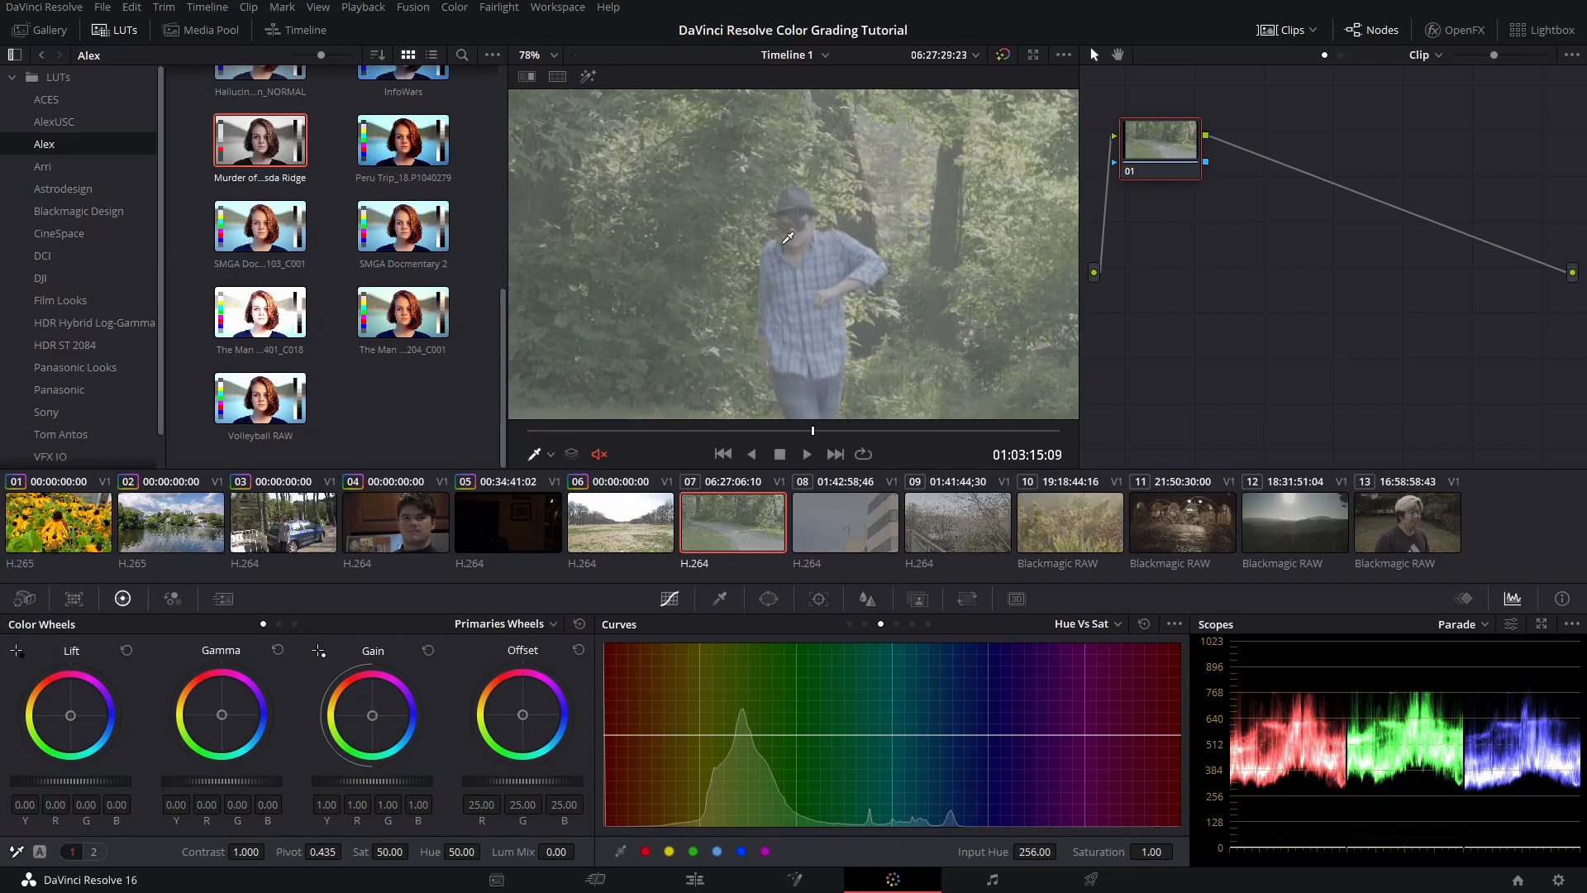
{"action": "left_click", "coordinate": [553, 58]}
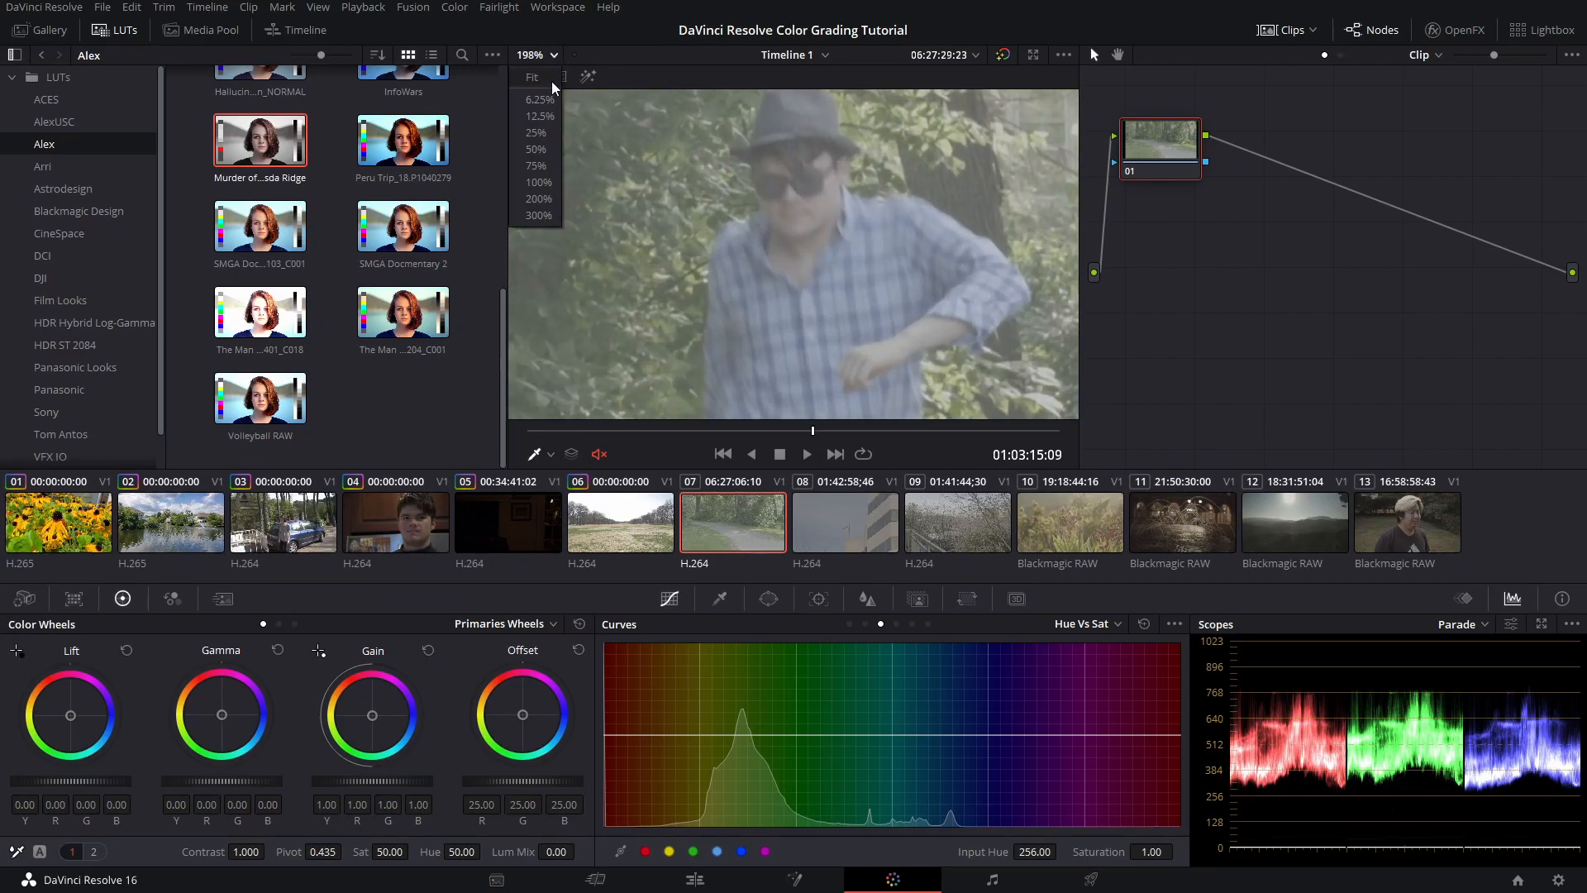
{"action": "left_click", "coordinate": [552, 81]}
{"action": "left_click_drag", "start_coordinate": [667, 430], "coordinate": [527, 430]}
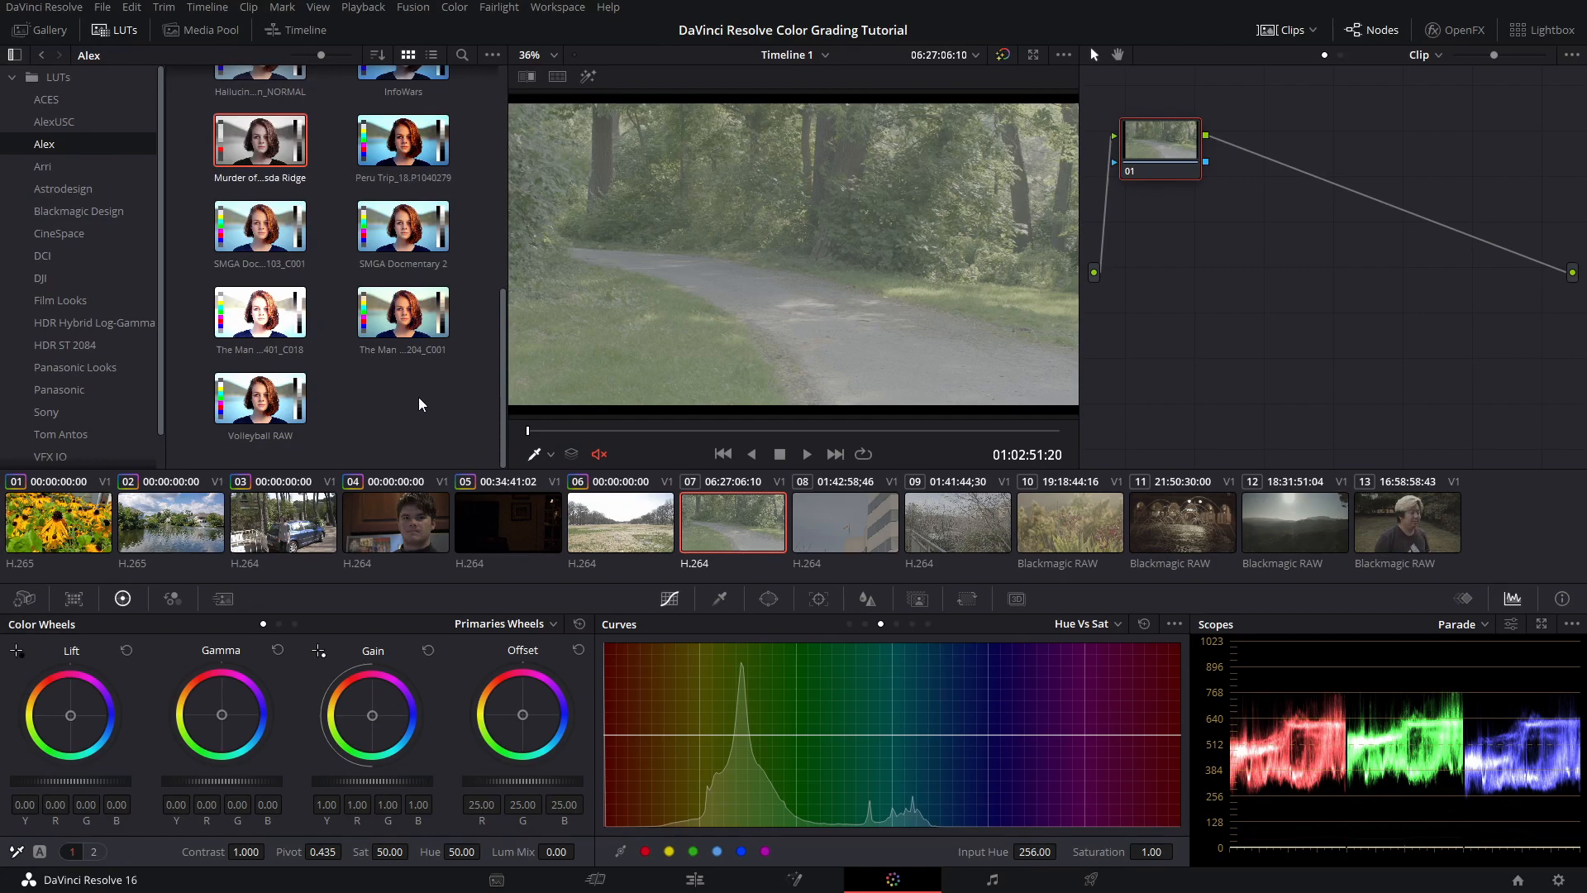
Apply the Panasonic V-Log to V-709 LUT to the forest path clip's node and show the Custom curves
{"action": "scroll", "coordinate": [90, 281], "scroll_direction": "down", "scroll_amount": 1}
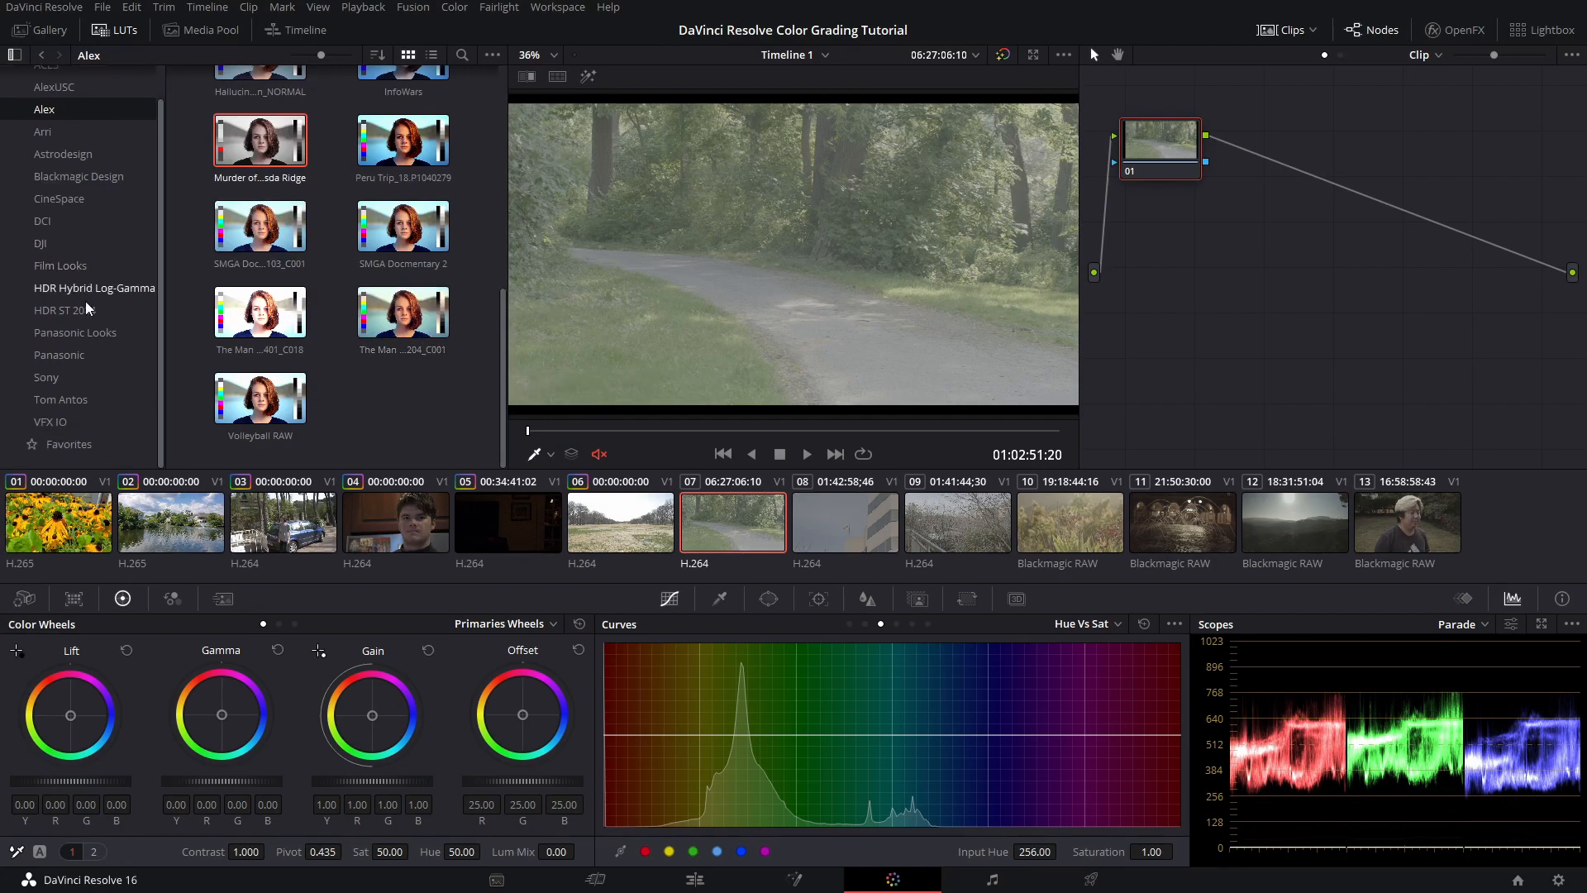
{"action": "left_click", "coordinate": [77, 330]}
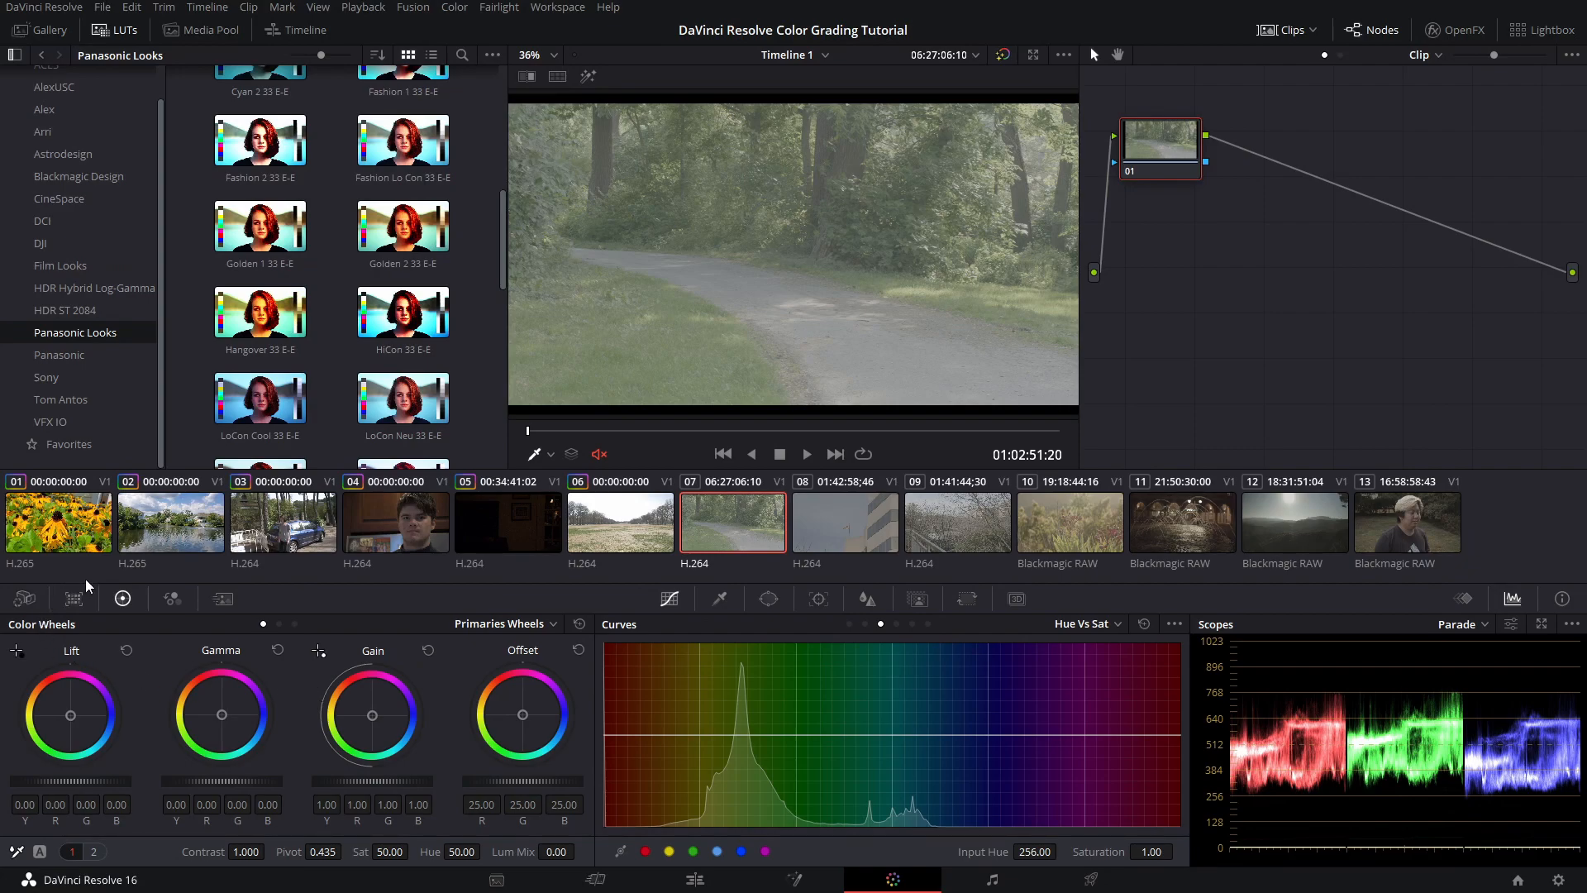
{"action": "left_click", "coordinate": [84, 353]}
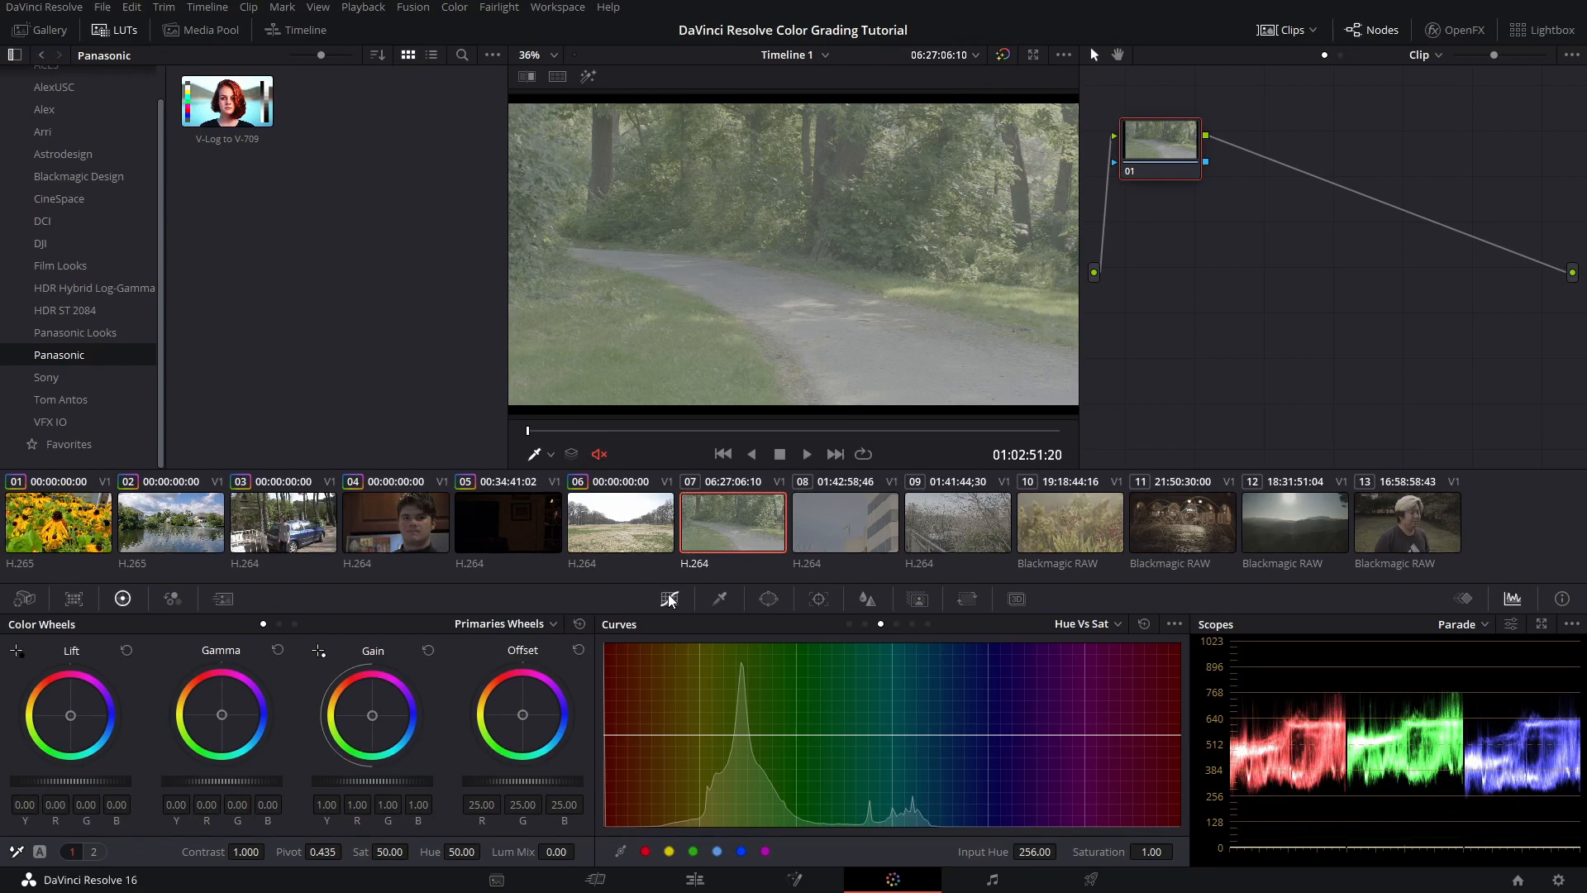
{"action": "left_click", "coordinate": [850, 624]}
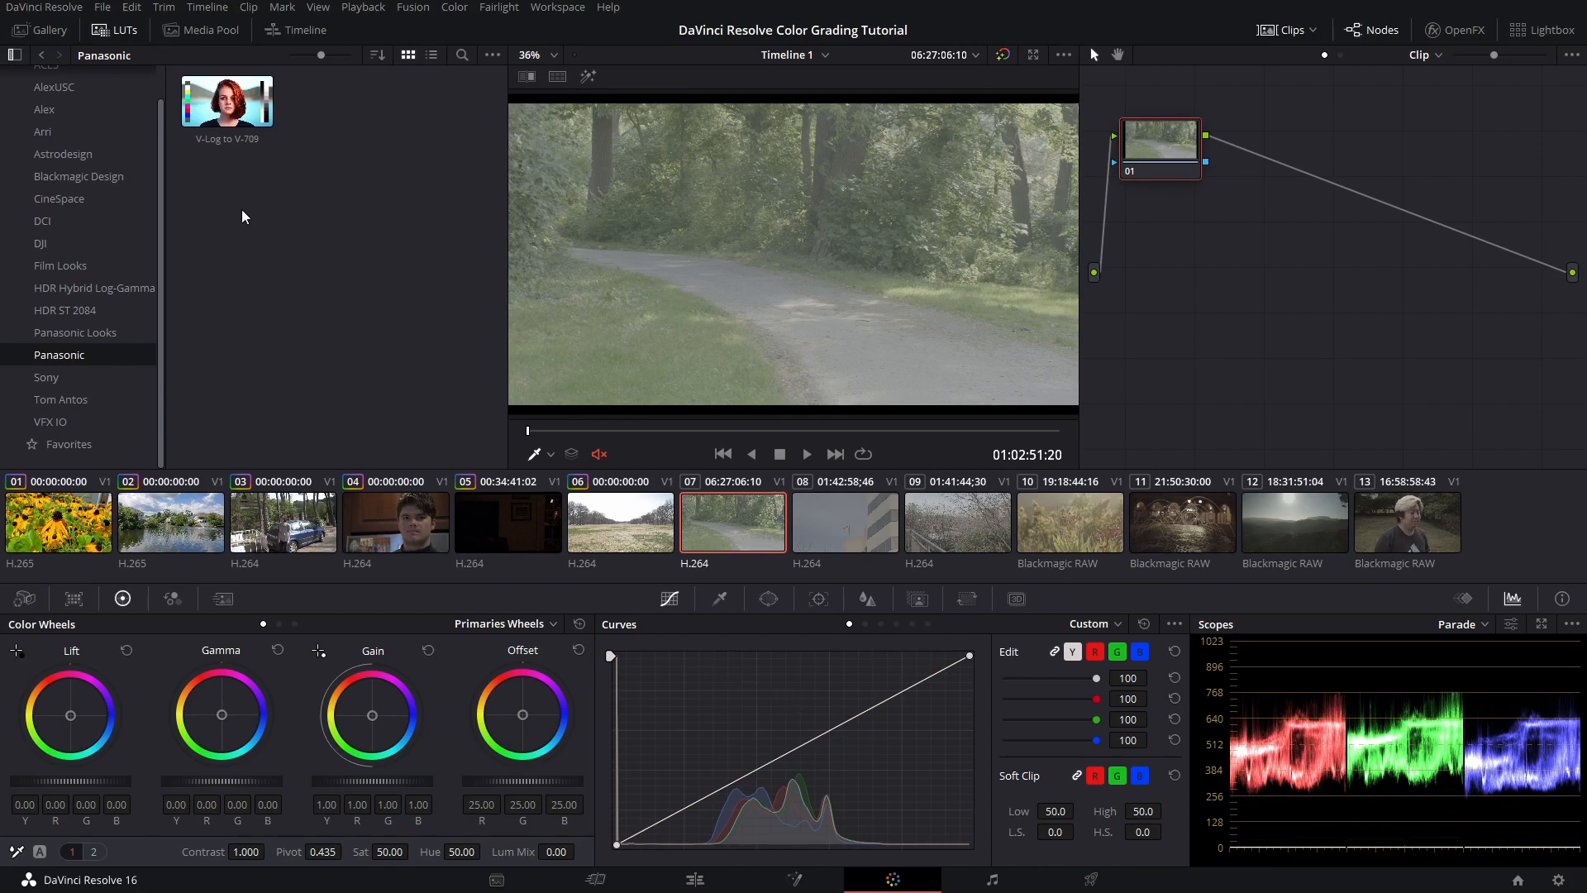
{"action": "double_click", "coordinate": [229, 115]}
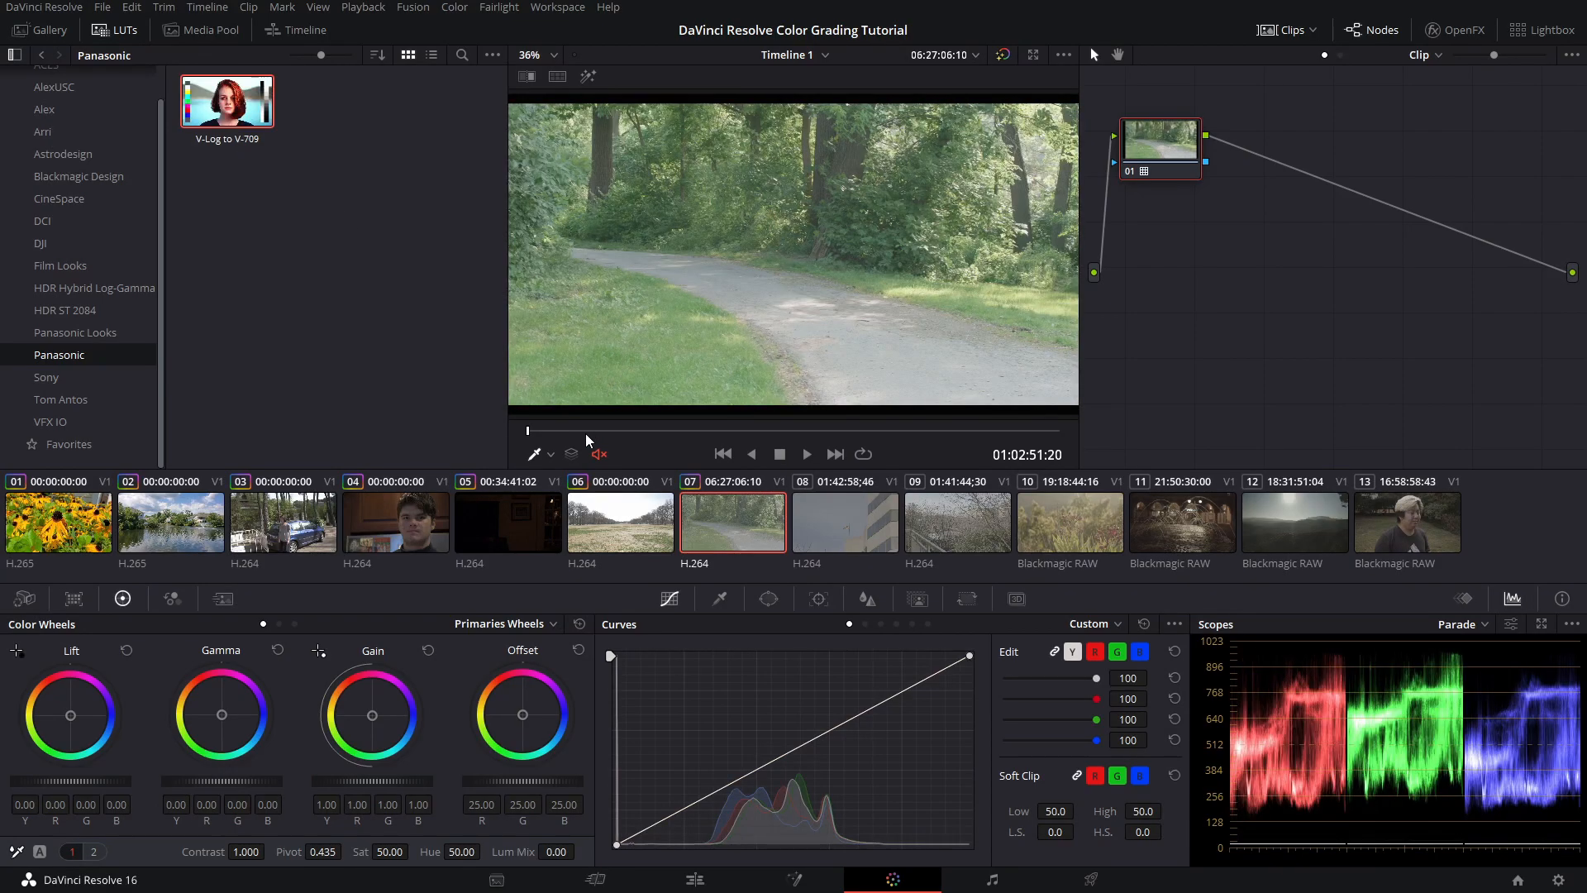
Compare the V-Log to V-709 conversion with the bypassed original on a frame showing the walking man
{"action": "left_click_drag", "start_coordinate": [585, 433], "coordinate": [654, 429]}
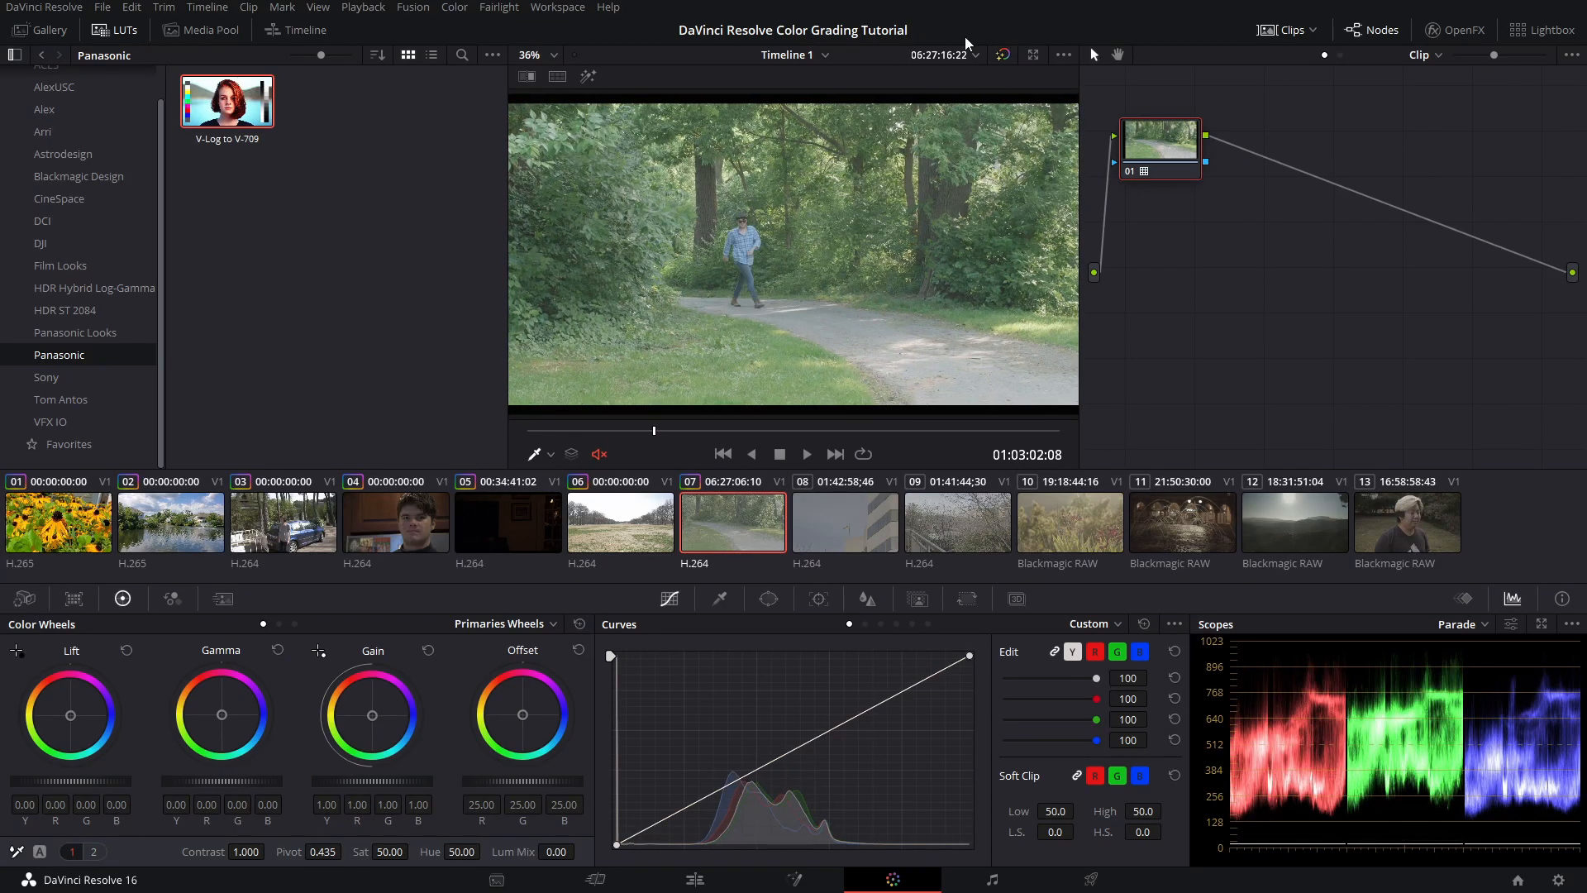
{"action": "left_click", "coordinate": [1003, 54]}
{"action": "left_click", "coordinate": [1002, 54]}
{"action": "left_click", "coordinate": [1002, 55]}
{"action": "left_click", "coordinate": [1003, 55]}
{"action": "left_click", "coordinate": [1002, 55]}
{"action": "left_click", "coordinate": [1003, 55]}
{"action": "left_click", "coordinate": [1003, 55]}
{"action": "left_click", "coordinate": [1002, 54]}
{"action": "left_click", "coordinate": [1002, 55]}
{"action": "left_click", "coordinate": [1002, 55]}
{"action": "left_click", "coordinate": [1003, 55]}
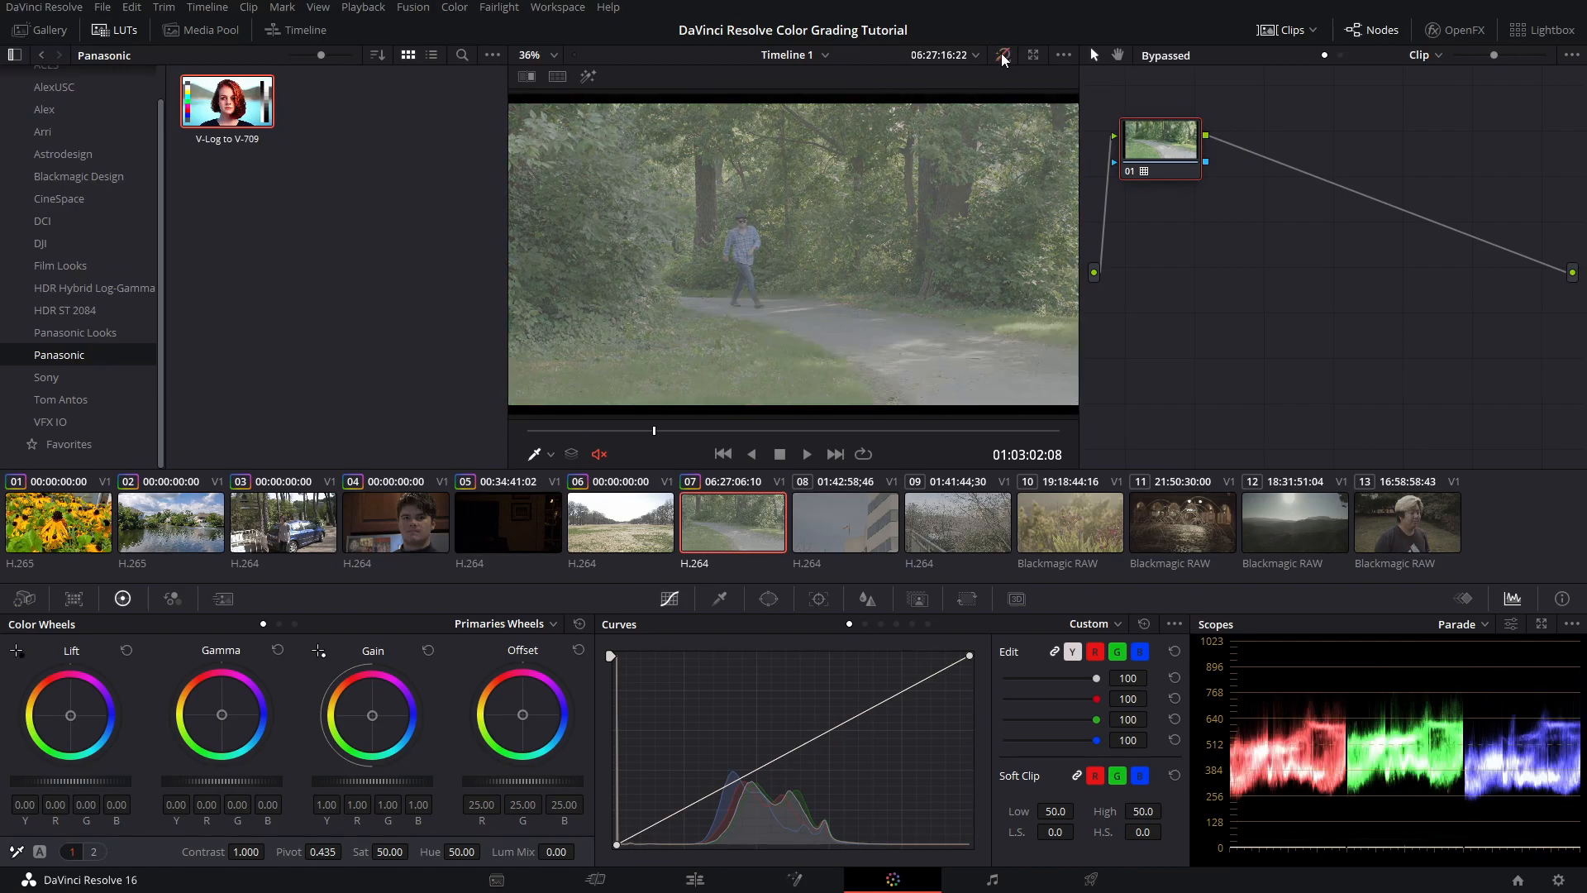
{"action": "left_click", "coordinate": [1003, 55]}
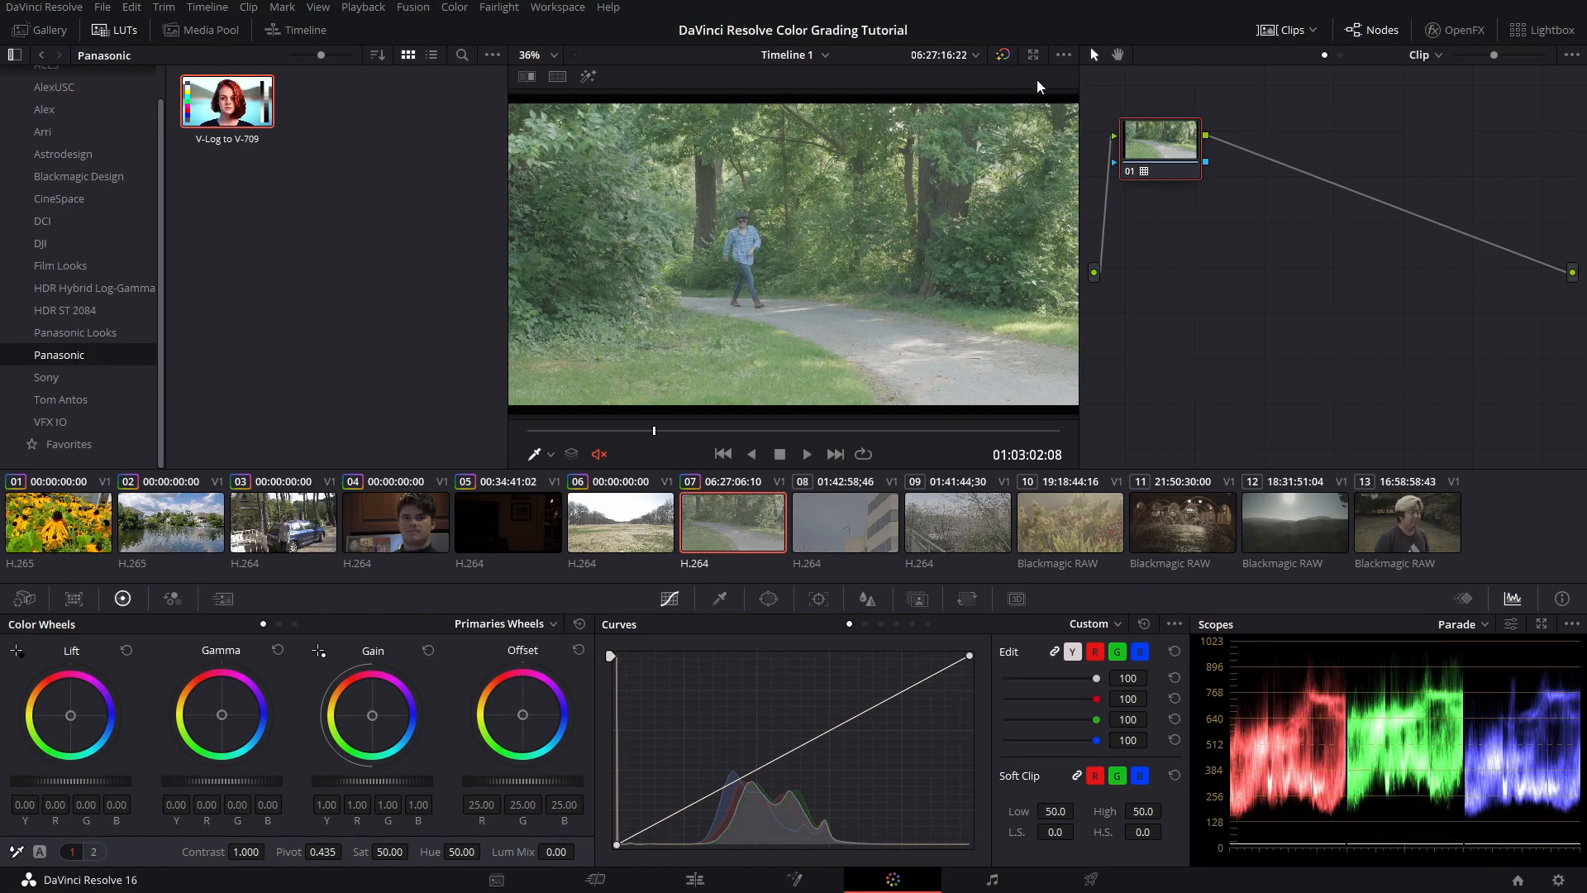
Reset the forest path clip's node grade and balance it manually with Lift -0.14, Gain 1.32 and Gamma -0.03
{"action": "right_click", "coordinate": [1145, 141]}
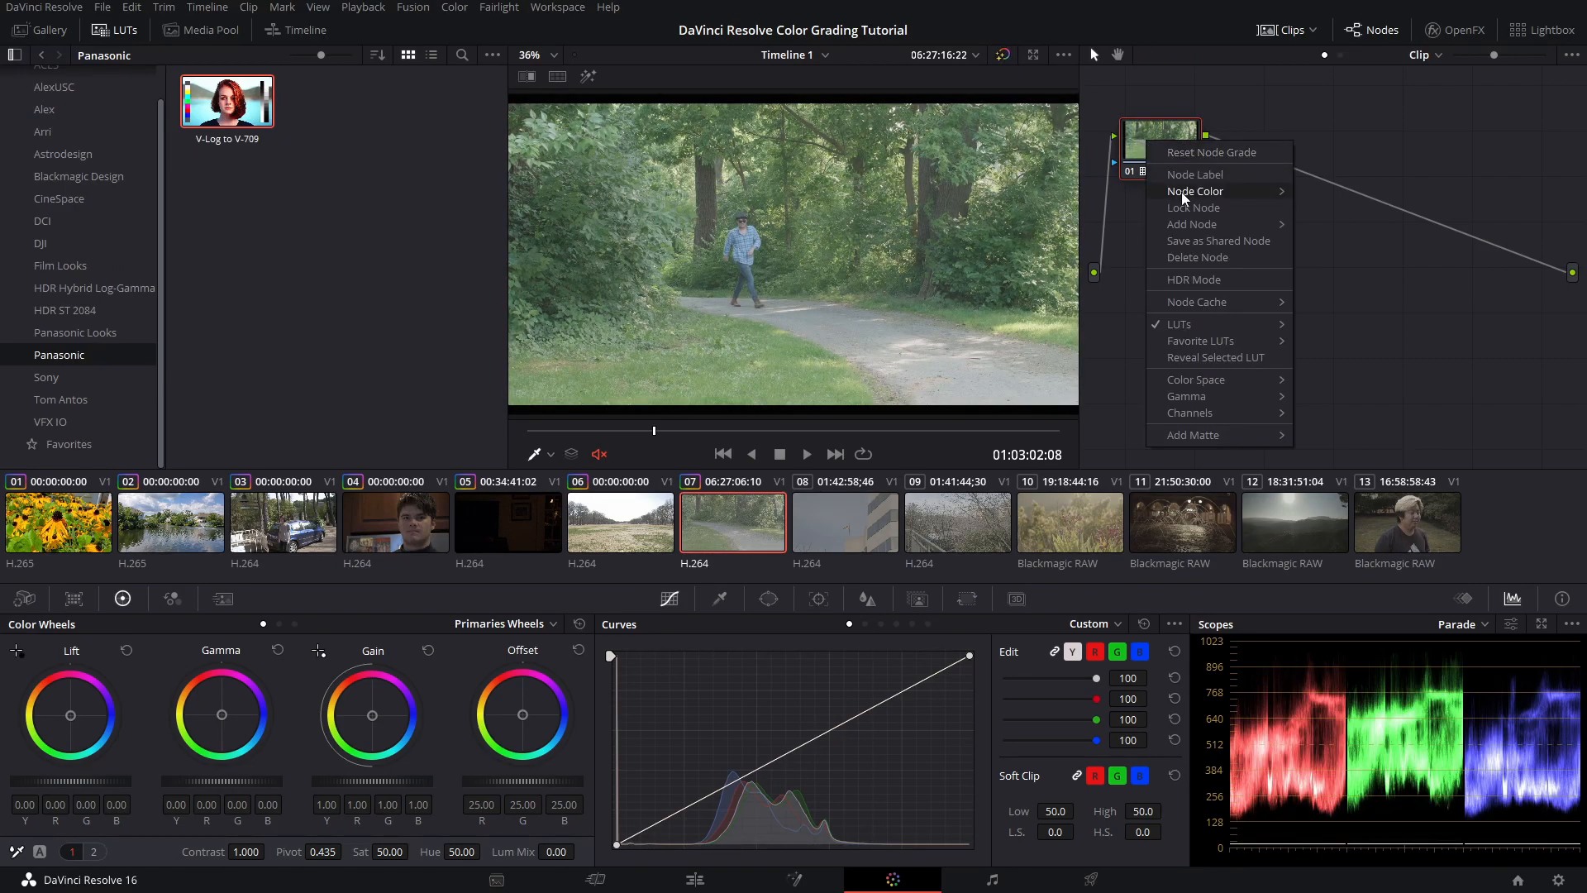
{"action": "left_click", "coordinate": [1187, 155]}
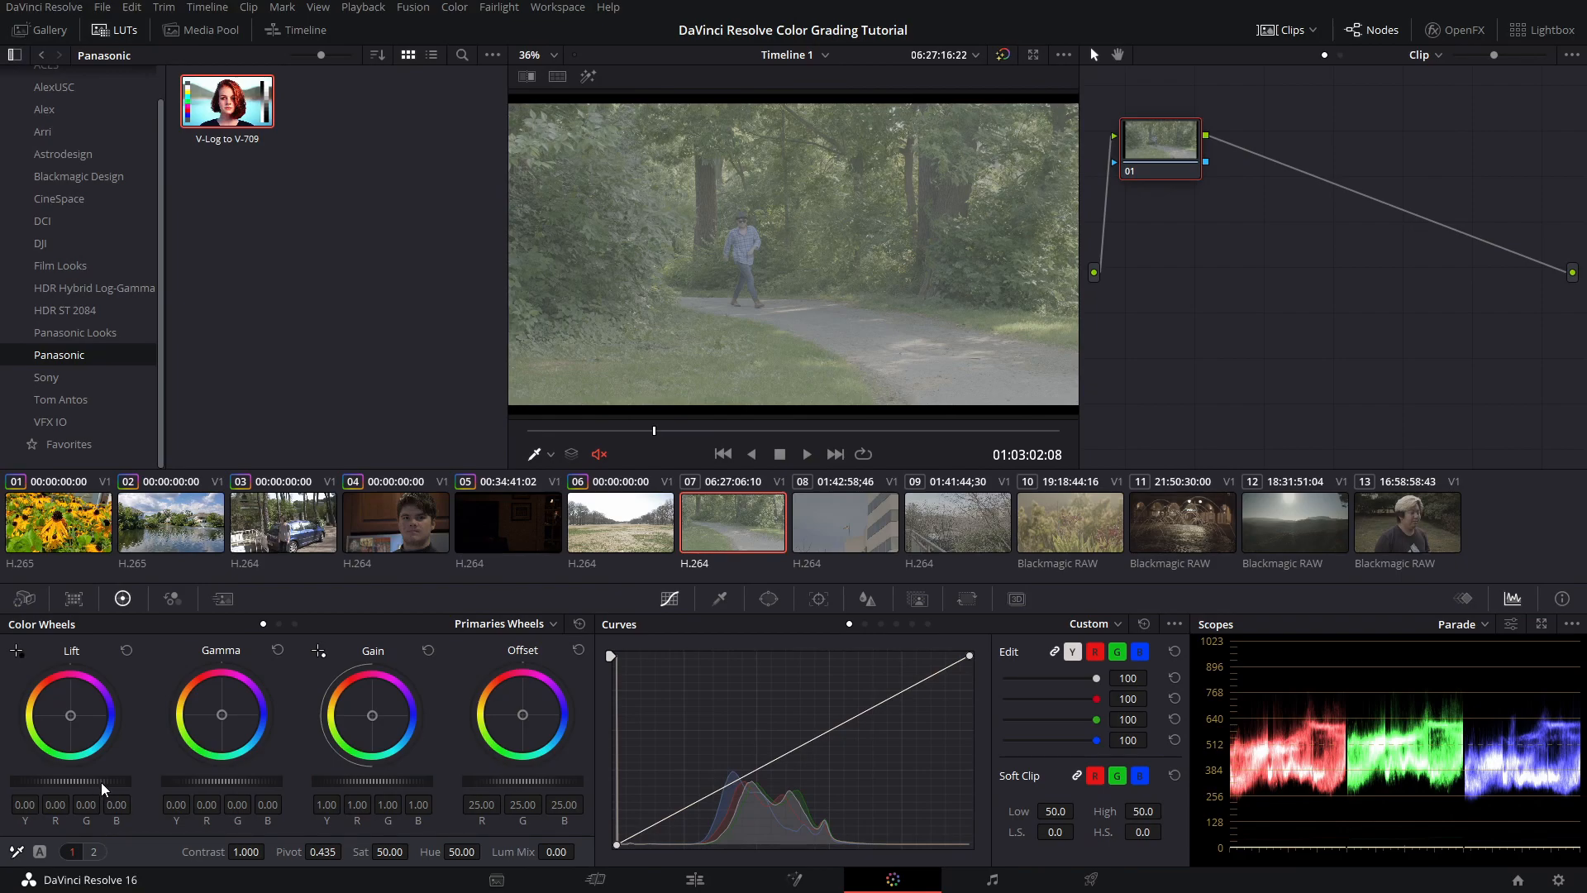
{"action": "left_click_drag", "start_coordinate": [101, 782], "coordinate": [65, 782]}
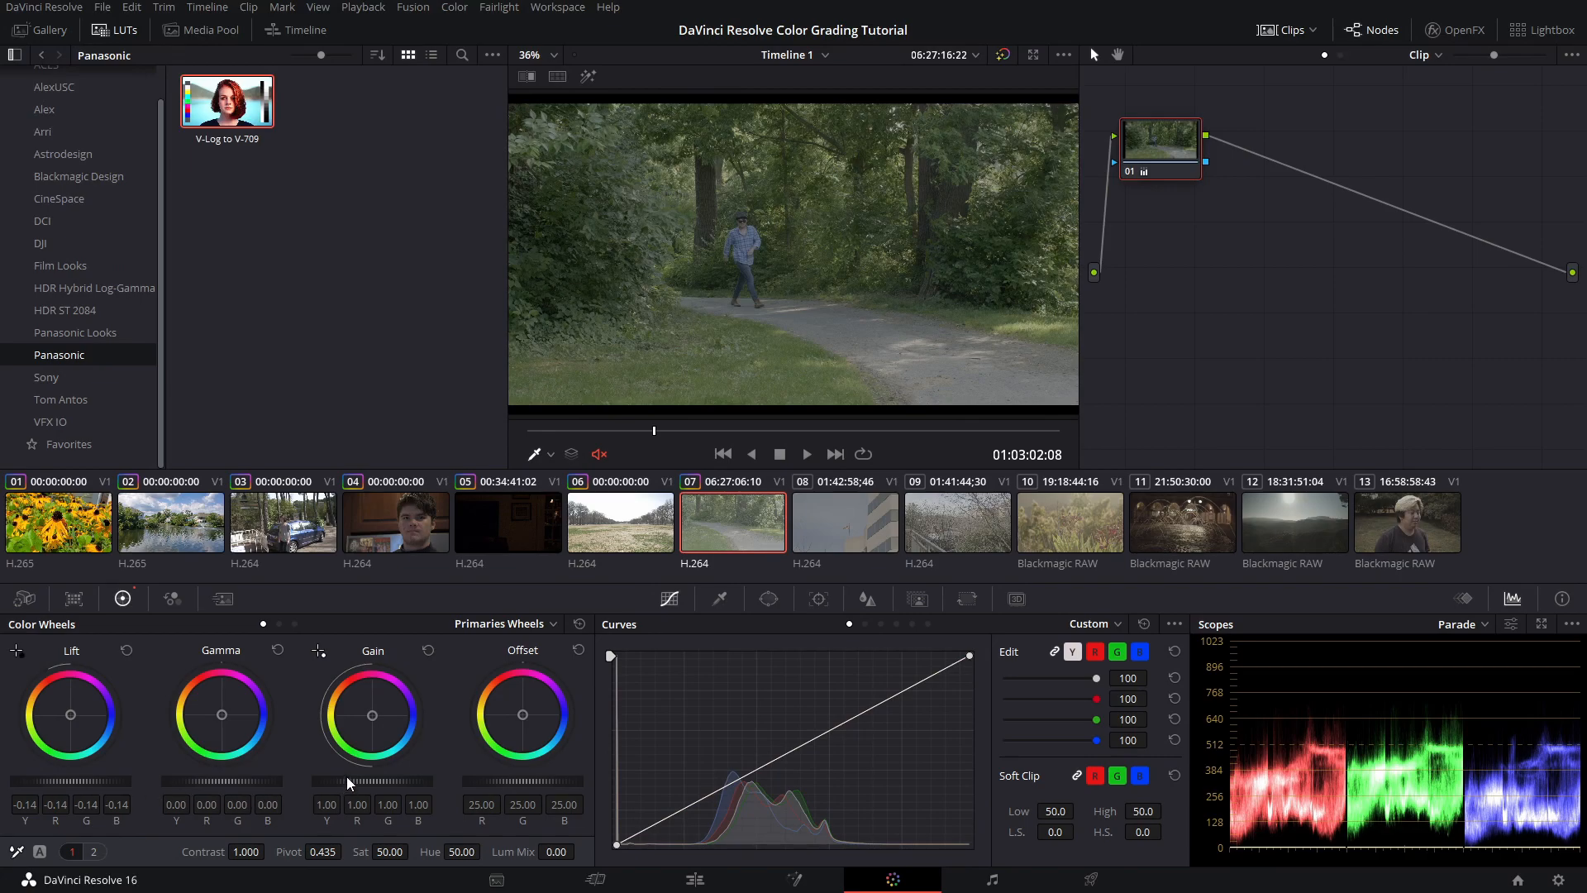
{"action": "left_click_drag", "start_coordinate": [372, 781], "coordinate": [404, 782]}
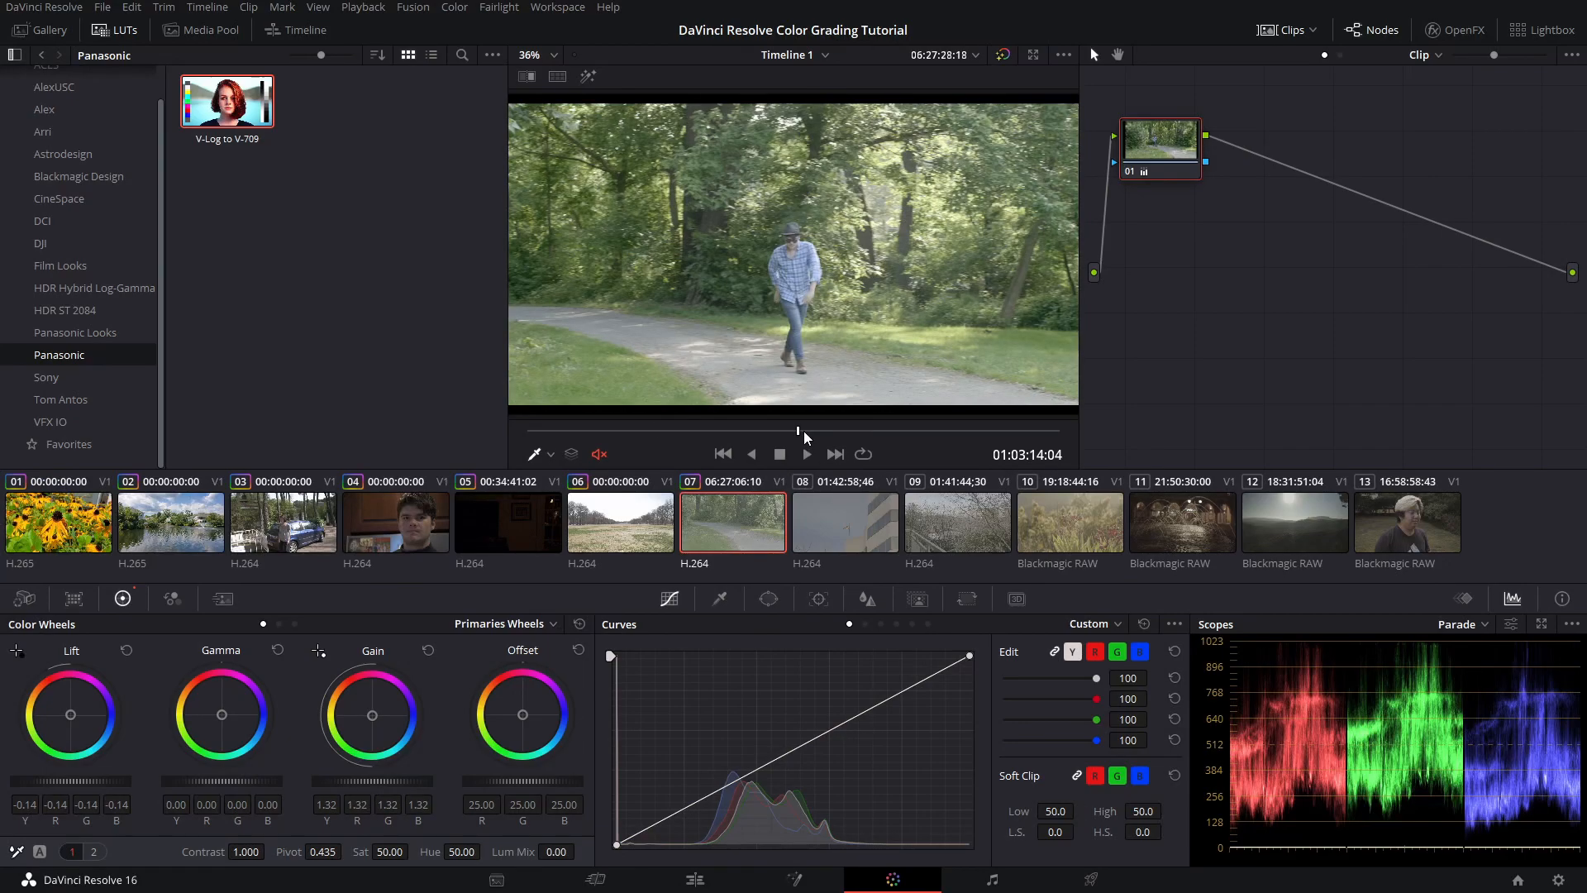
{"action": "left_click_drag", "start_coordinate": [837, 433], "coordinate": [868, 433]}
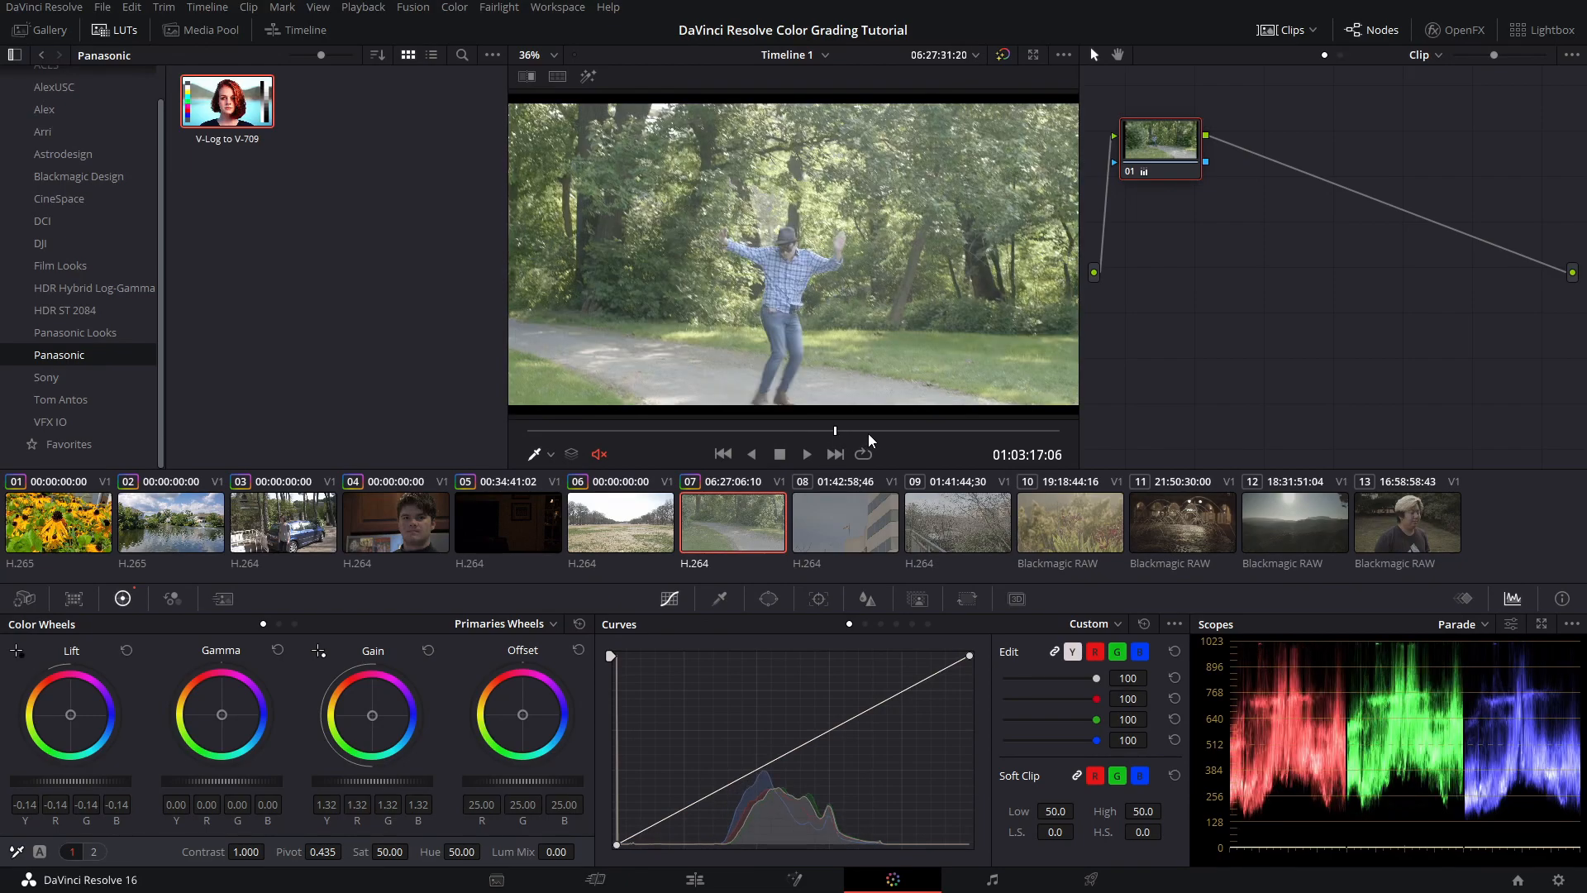
{"action": "left_click", "coordinate": [633, 431]}
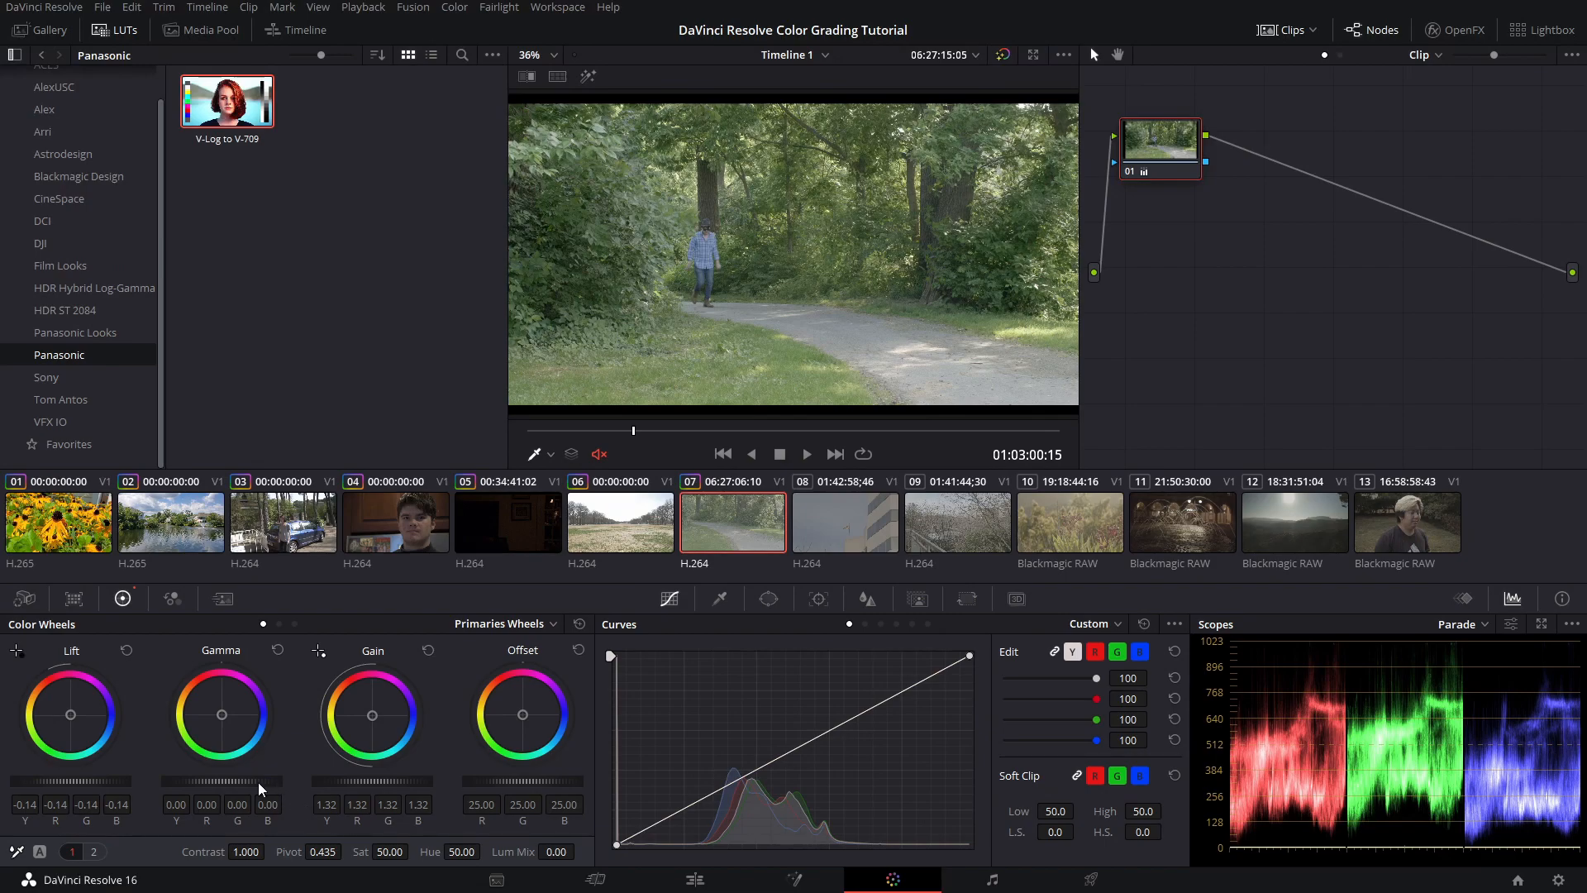
{"action": "left_click_drag", "start_coordinate": [255, 782], "coordinate": [234, 782]}
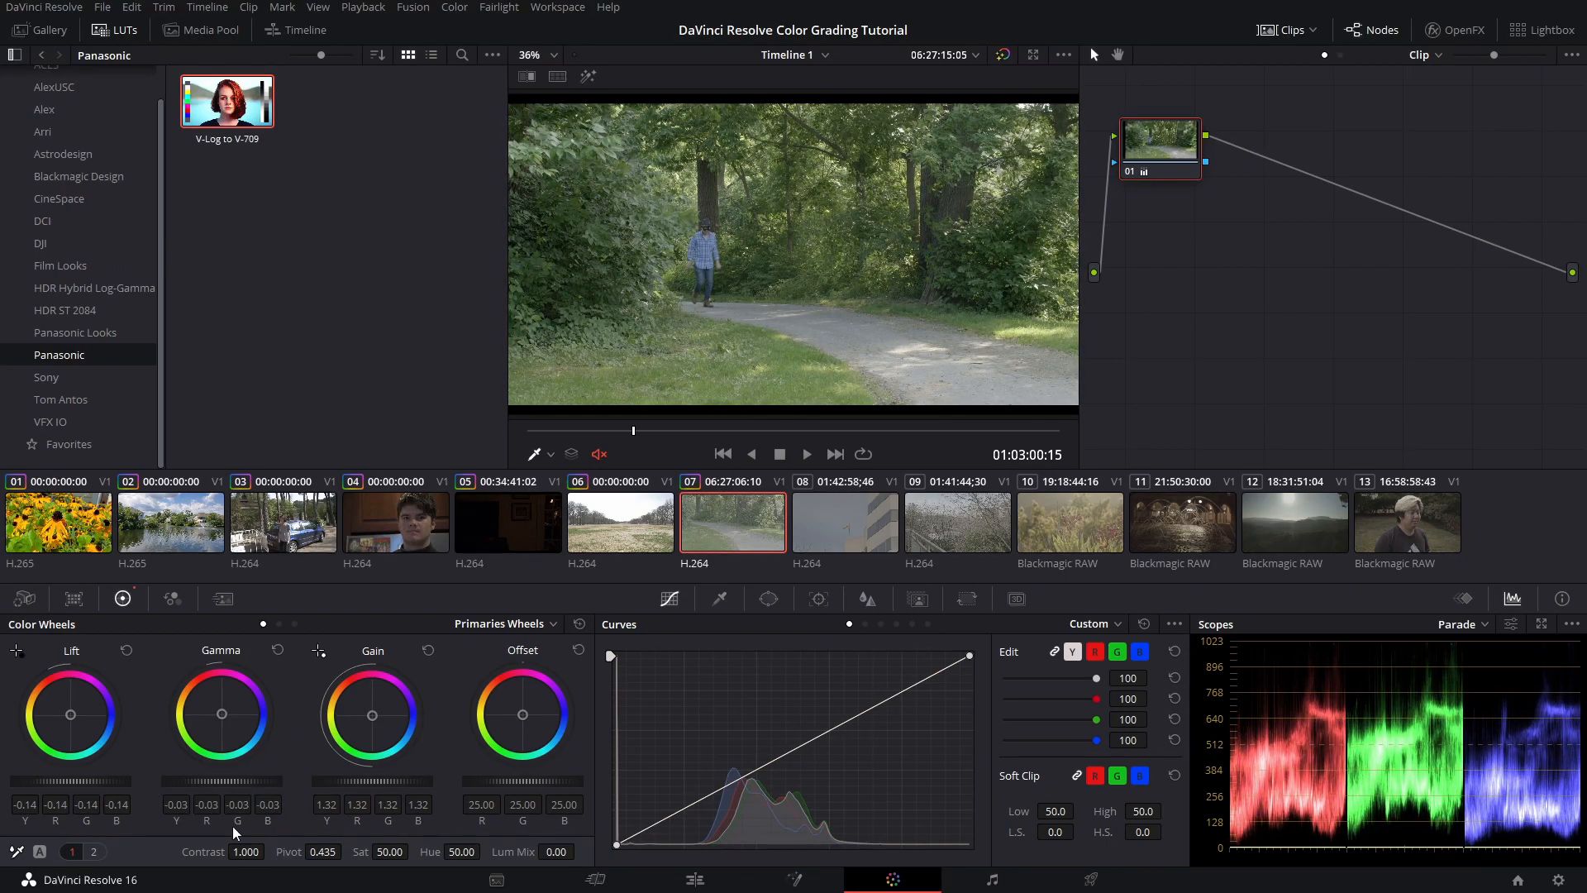
Try saturation values of 70 and 60 on the forest path clip, and settle on 65
{"action": "left_click", "coordinate": [397, 852]}
{"action": "type", "text": "70"}
{"action": "key", "text": "Return"}
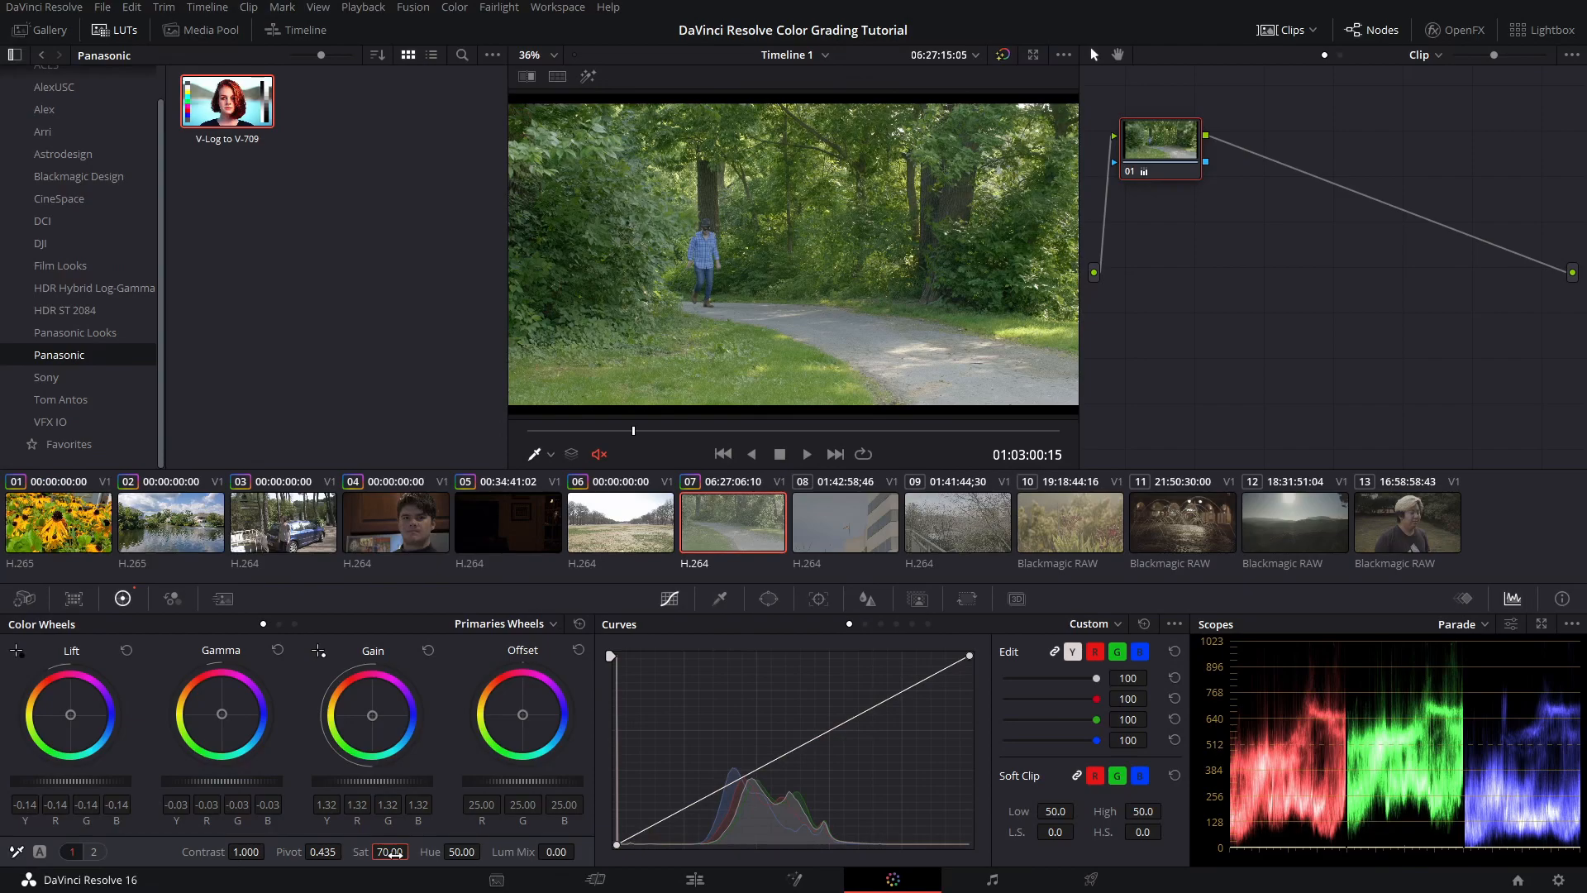
{"action": "left_click", "coordinate": [397, 852]}
{"action": "type", "text": "60"}
{"action": "key", "text": "Return"}
{"action": "left_click", "coordinate": [397, 852]}
{"action": "type", "text": "65"}
{"action": "key", "text": "Return"}
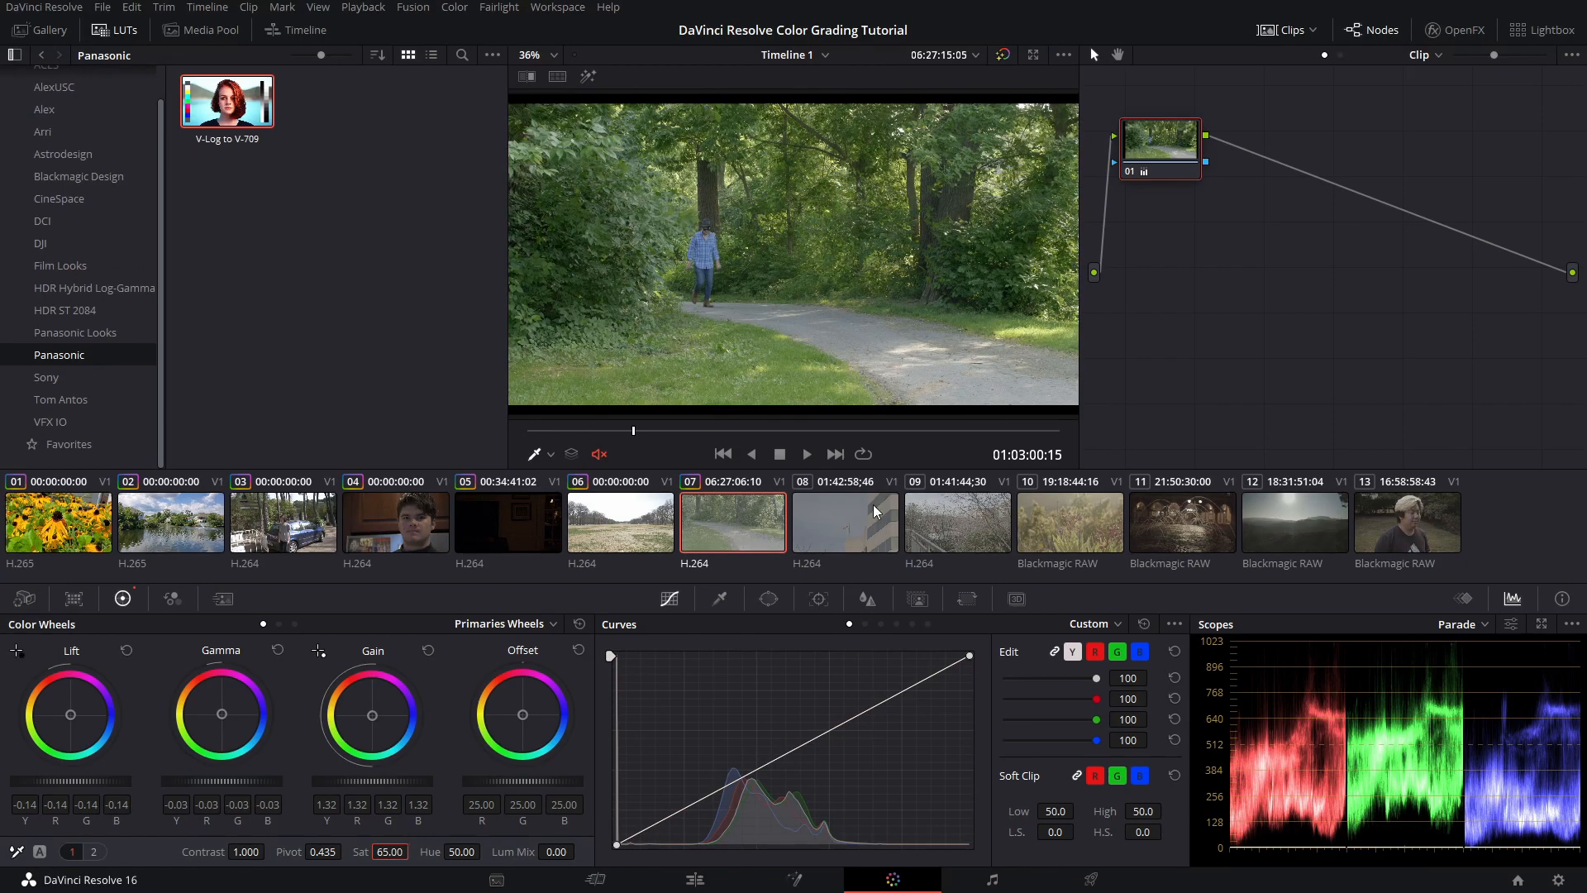
Compare the manual grade with the bypassed original at two frames of the forest path clip, and return to its first frame
{"action": "left_click", "coordinate": [1003, 56]}
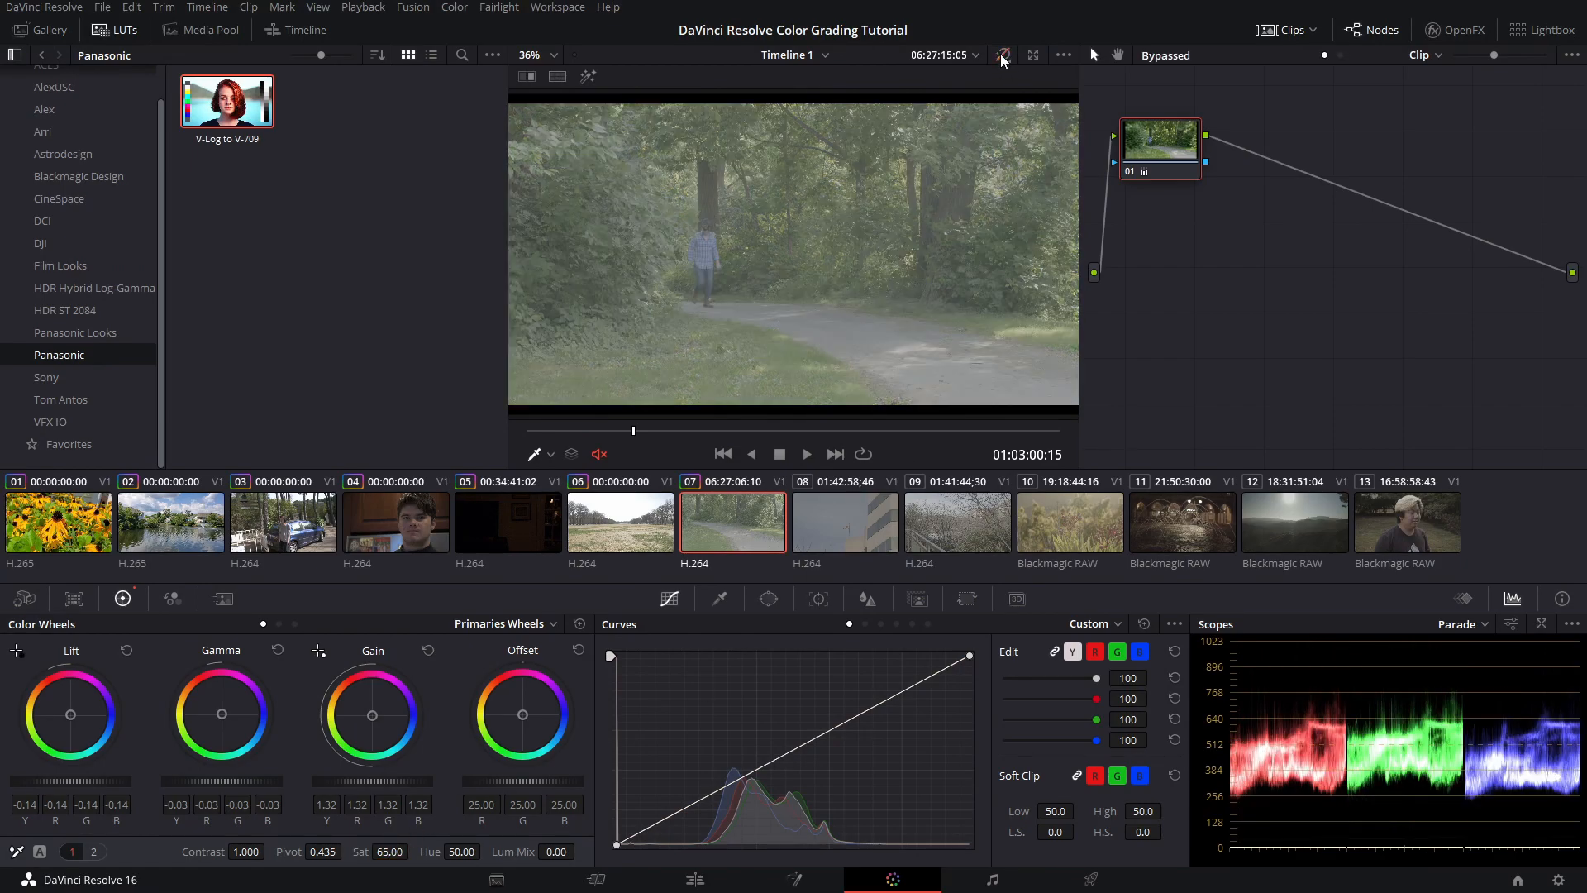
{"action": "left_click", "coordinate": [1003, 56]}
{"action": "left_click", "coordinate": [1003, 55]}
{"action": "left_click", "coordinate": [1003, 55]}
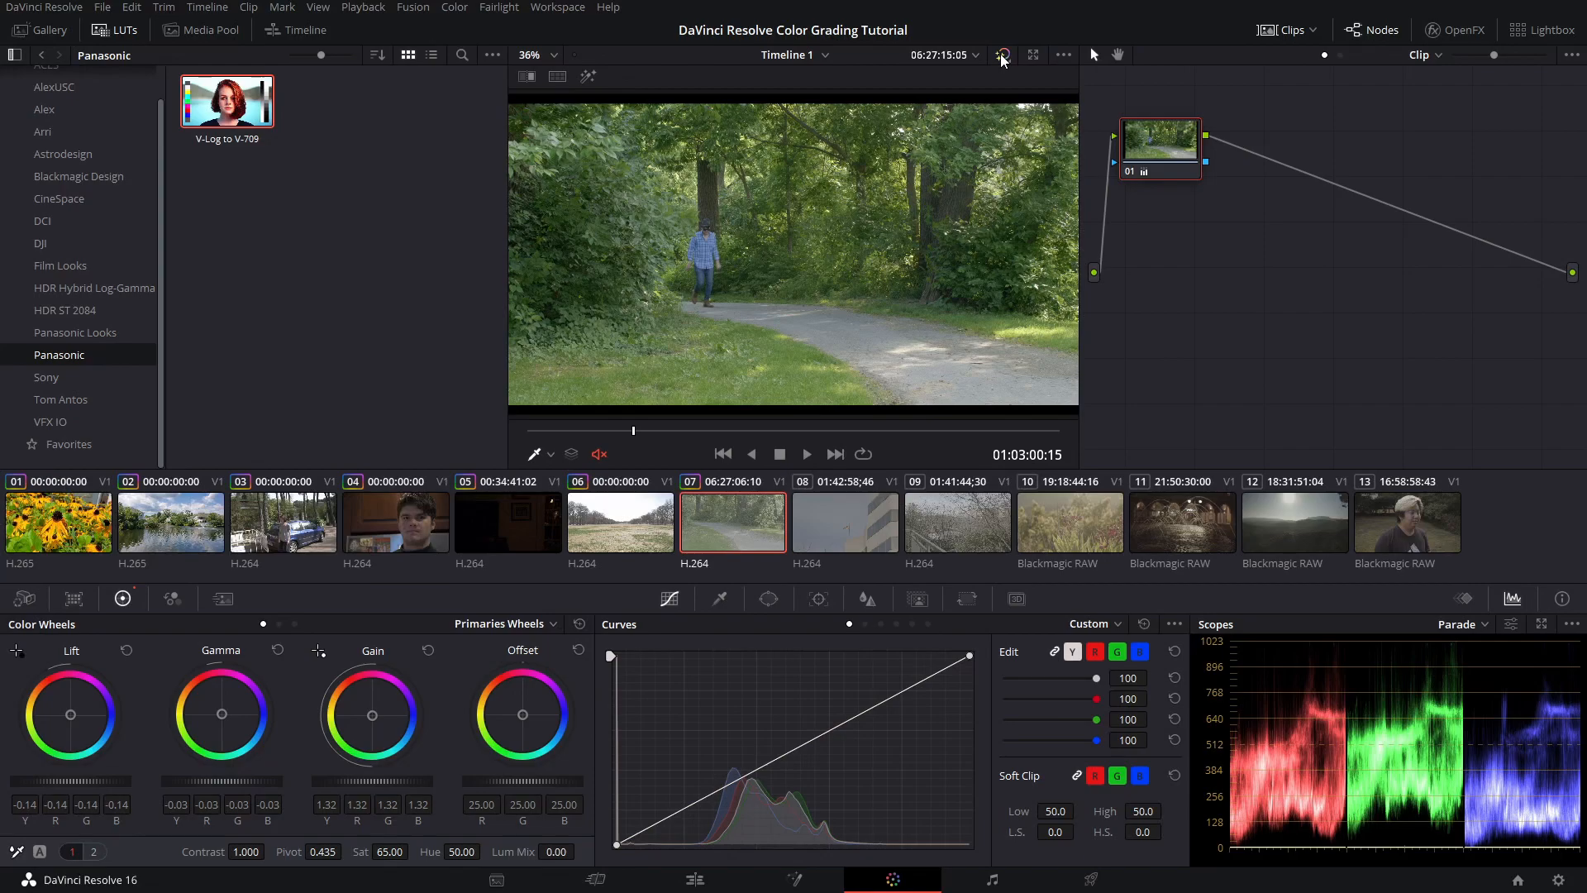
{"action": "left_click", "coordinate": [1002, 55]}
{"action": "left_click", "coordinate": [1003, 55]}
{"action": "left_click", "coordinate": [1002, 56]}
{"action": "left_click", "coordinate": [1003, 55]}
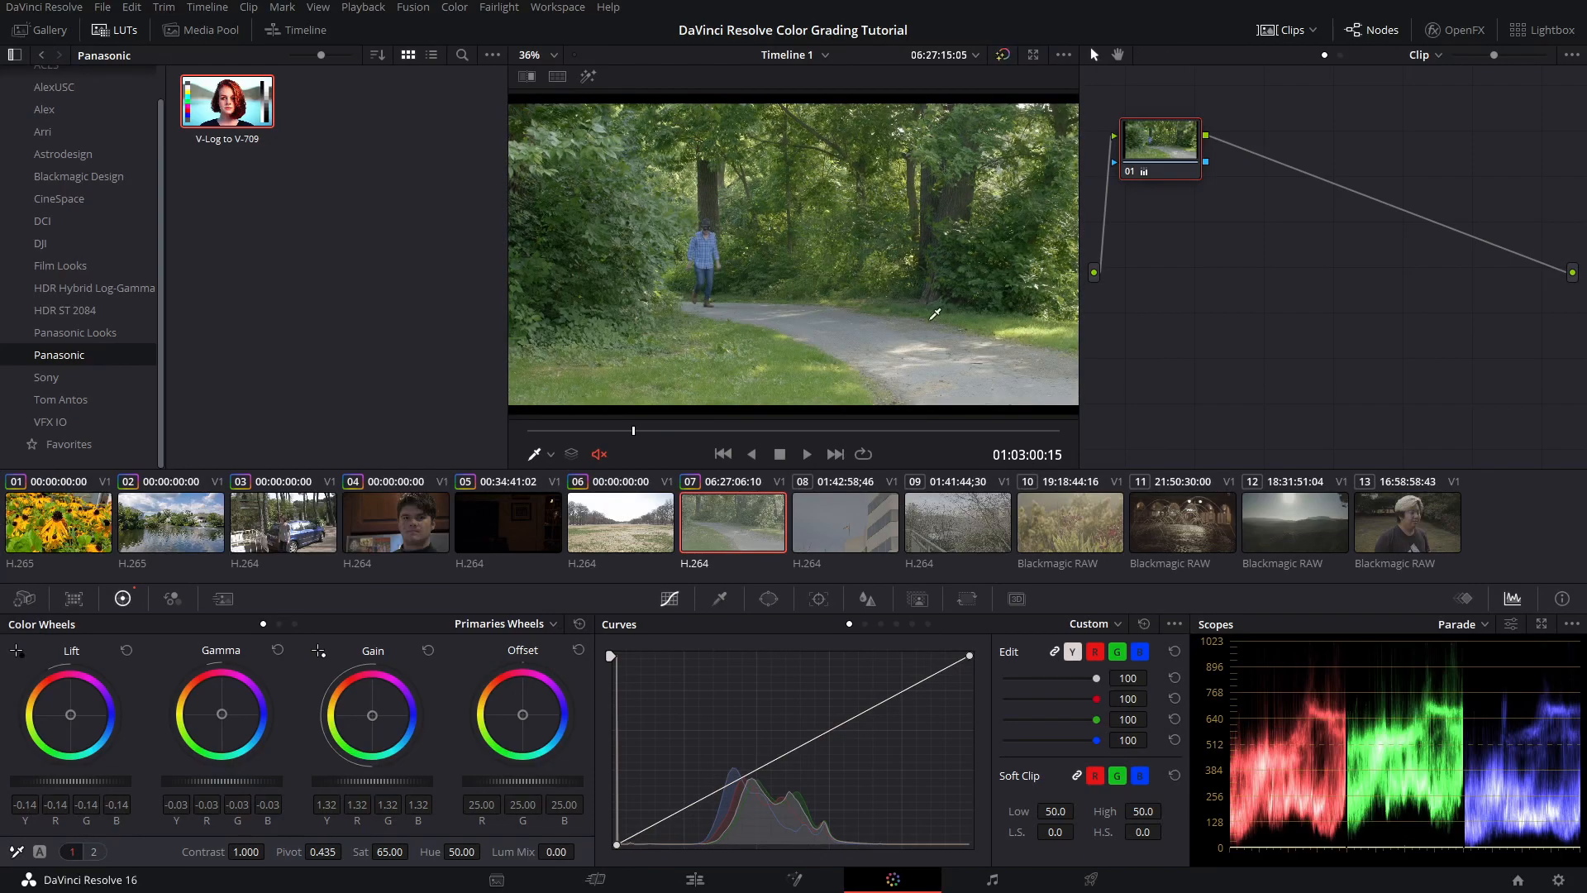
{"action": "left_click", "coordinate": [921, 431]}
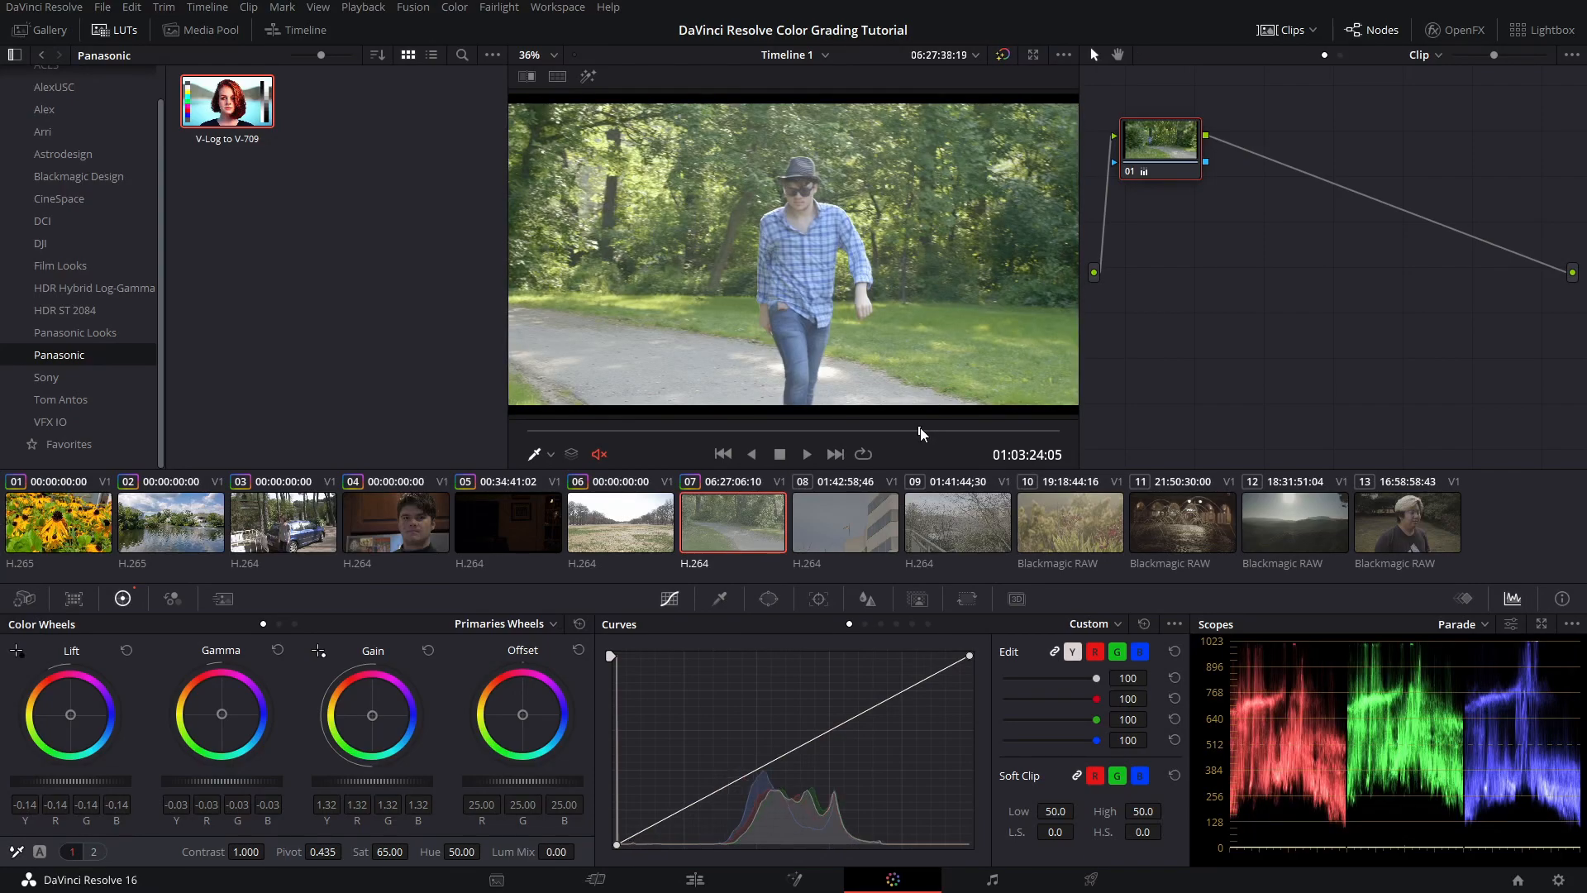
{"action": "left_click", "coordinate": [1003, 51]}
{"action": "left_click", "coordinate": [1003, 51]}
{"action": "left_click", "coordinate": [1003, 51]}
{"action": "left_click", "coordinate": [1004, 51]}
{"action": "left_click_drag", "start_coordinate": [643, 439], "coordinate": [493, 454]}
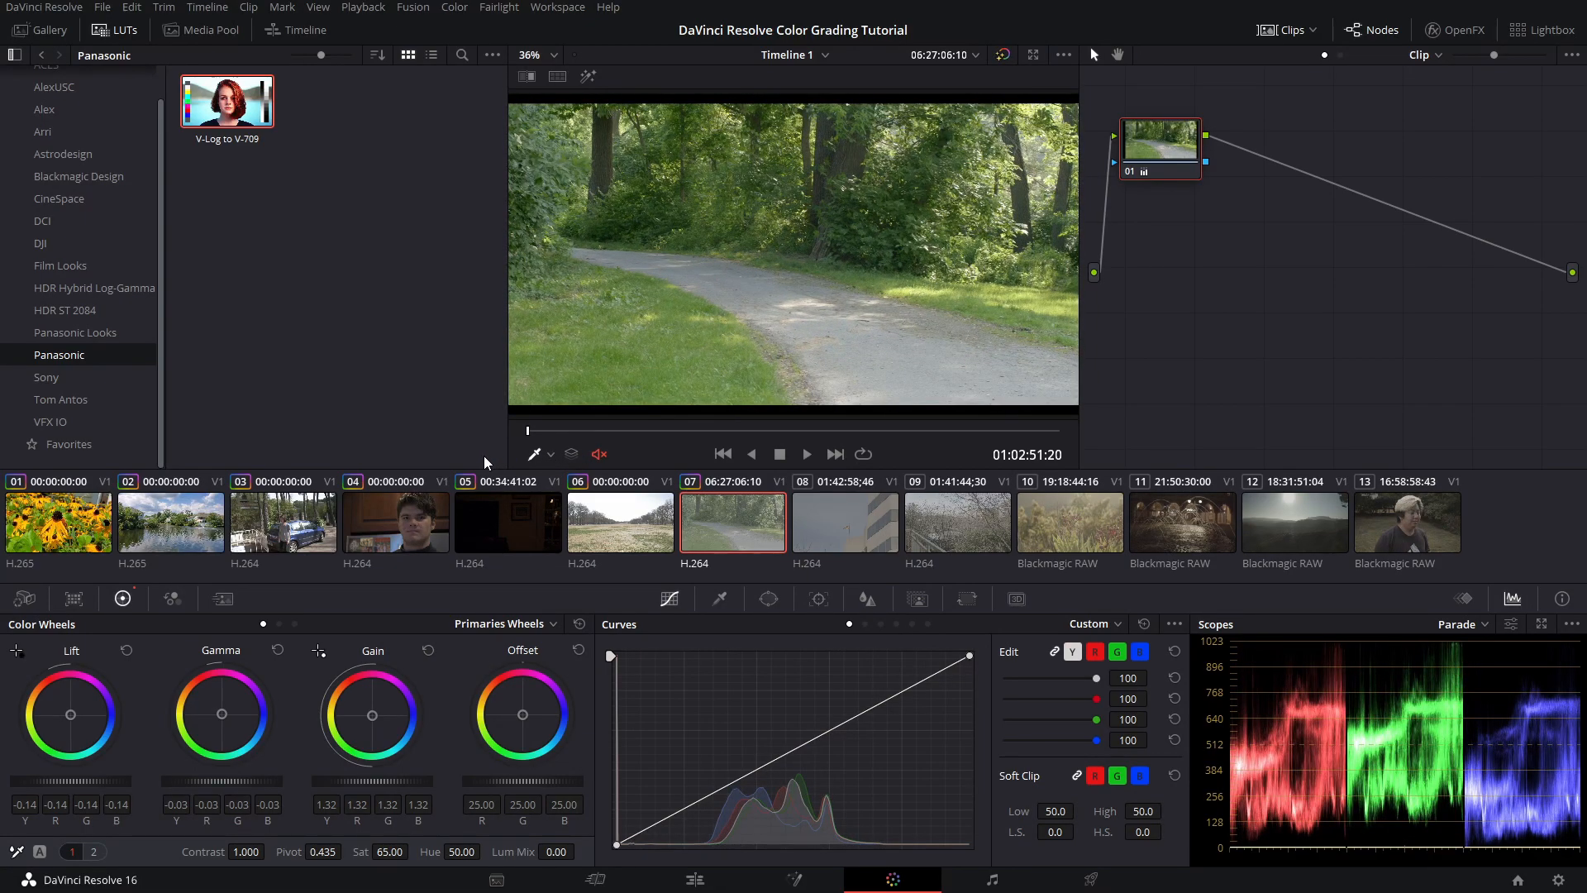
Show the Panasonic Looks LUTs and reset the forest path clip's node grade
{"action": "left_click", "coordinate": [107, 332]}
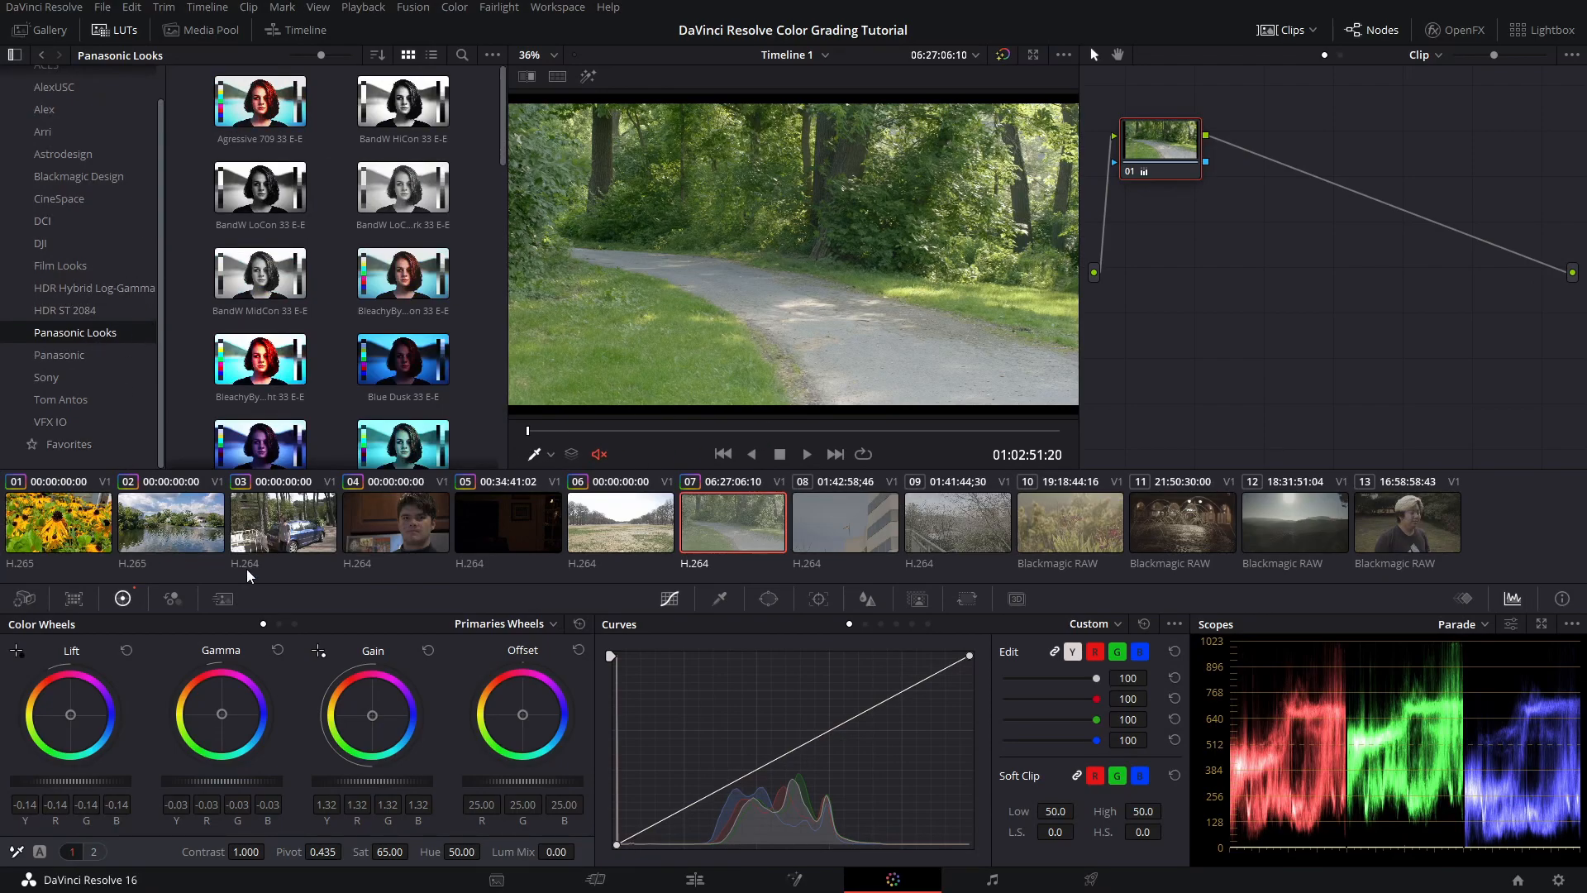
{"action": "right_click", "coordinate": [1162, 145]}
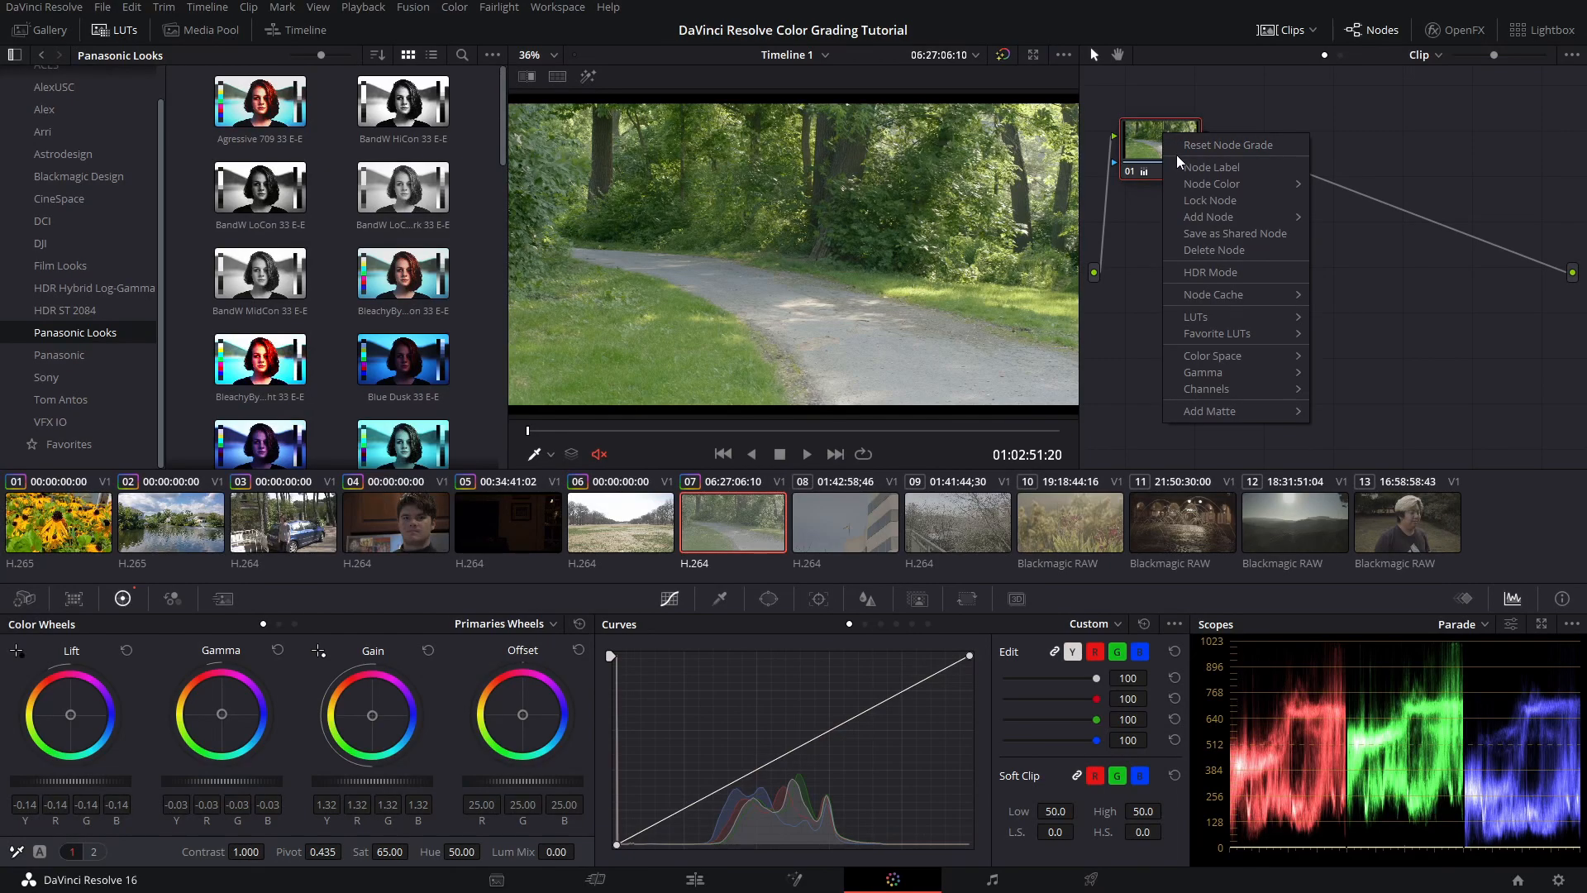
{"action": "left_click", "coordinate": [1179, 151]}
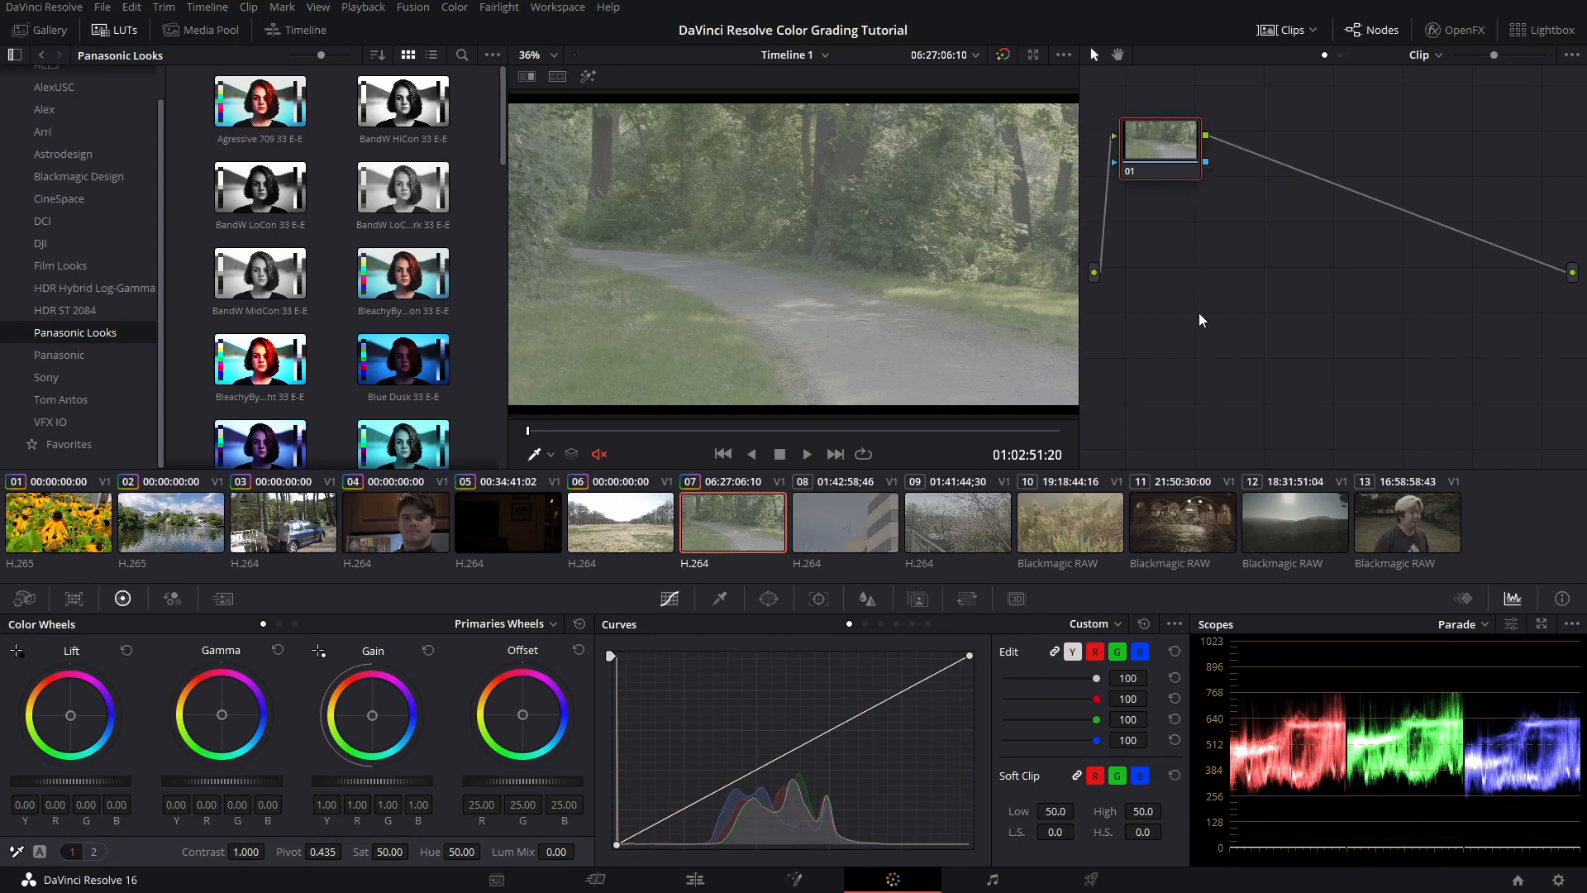
Try automatic color on the forest path clip, compare it with the bypassed original around the dancing man, and undo it
{"action": "key", "text": "alt+shift+c"}
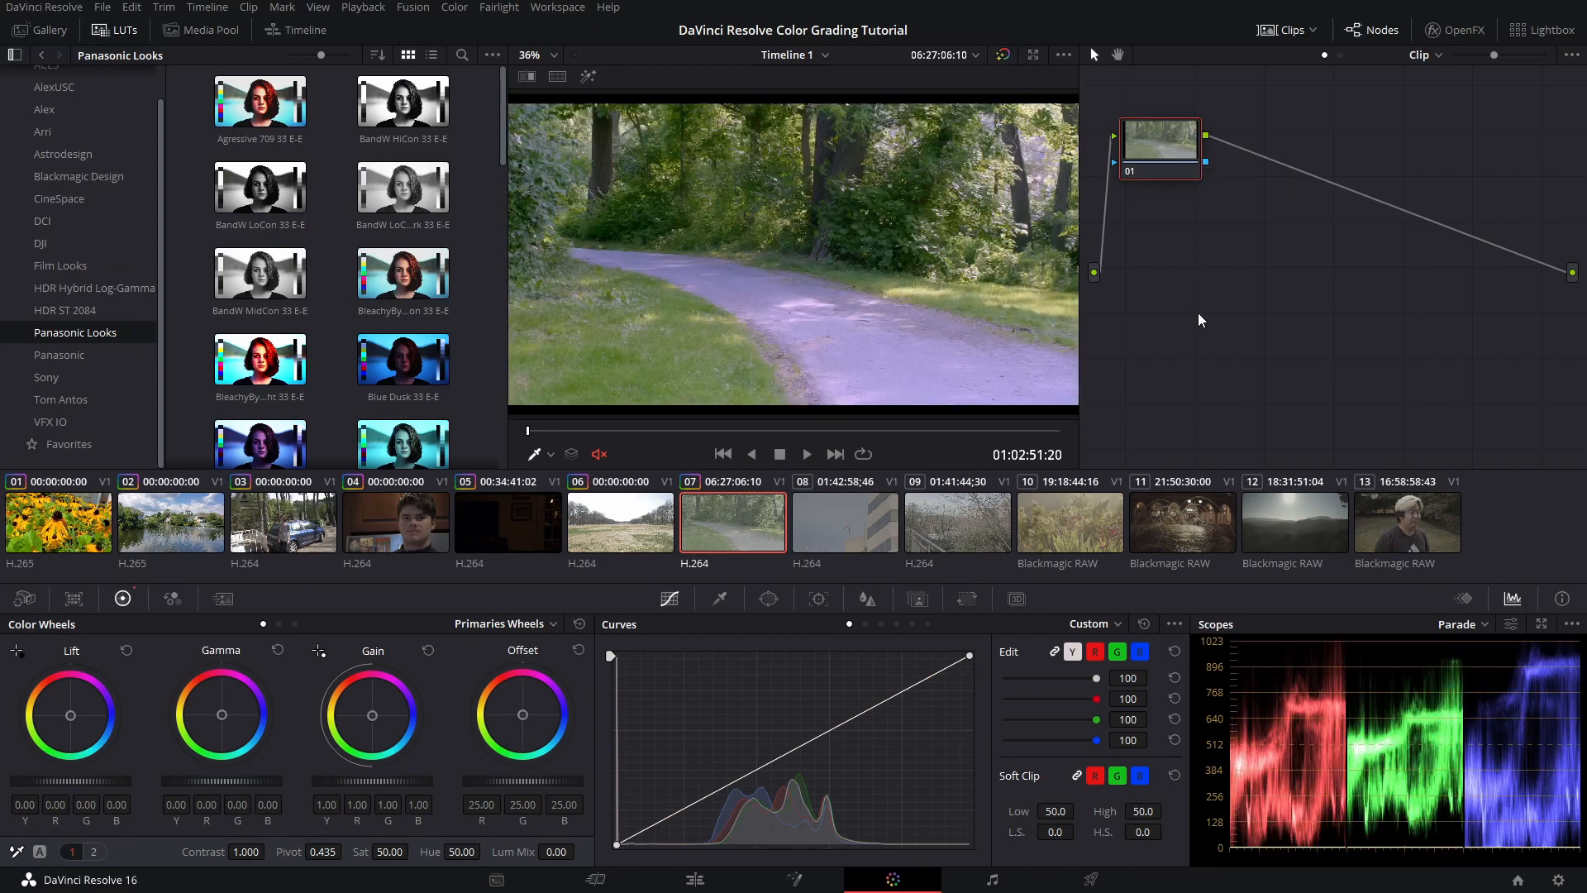
{"action": "left_click", "coordinate": [777, 437]}
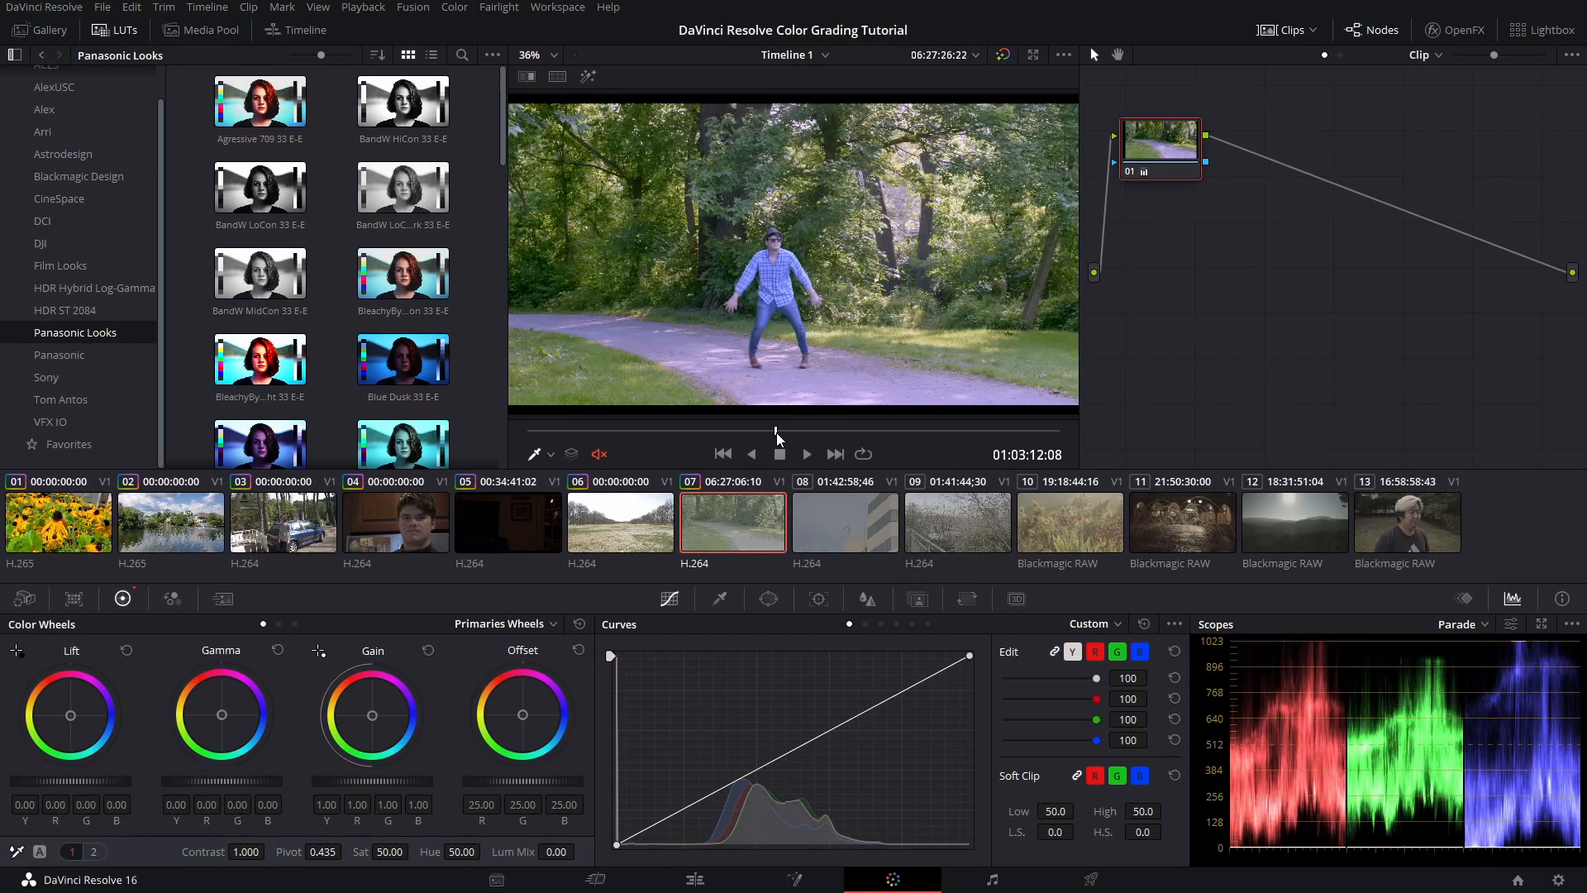
{"action": "left_click", "coordinate": [1002, 55]}
{"action": "left_click", "coordinate": [1003, 55]}
{"action": "key", "text": "ctrl+z"}
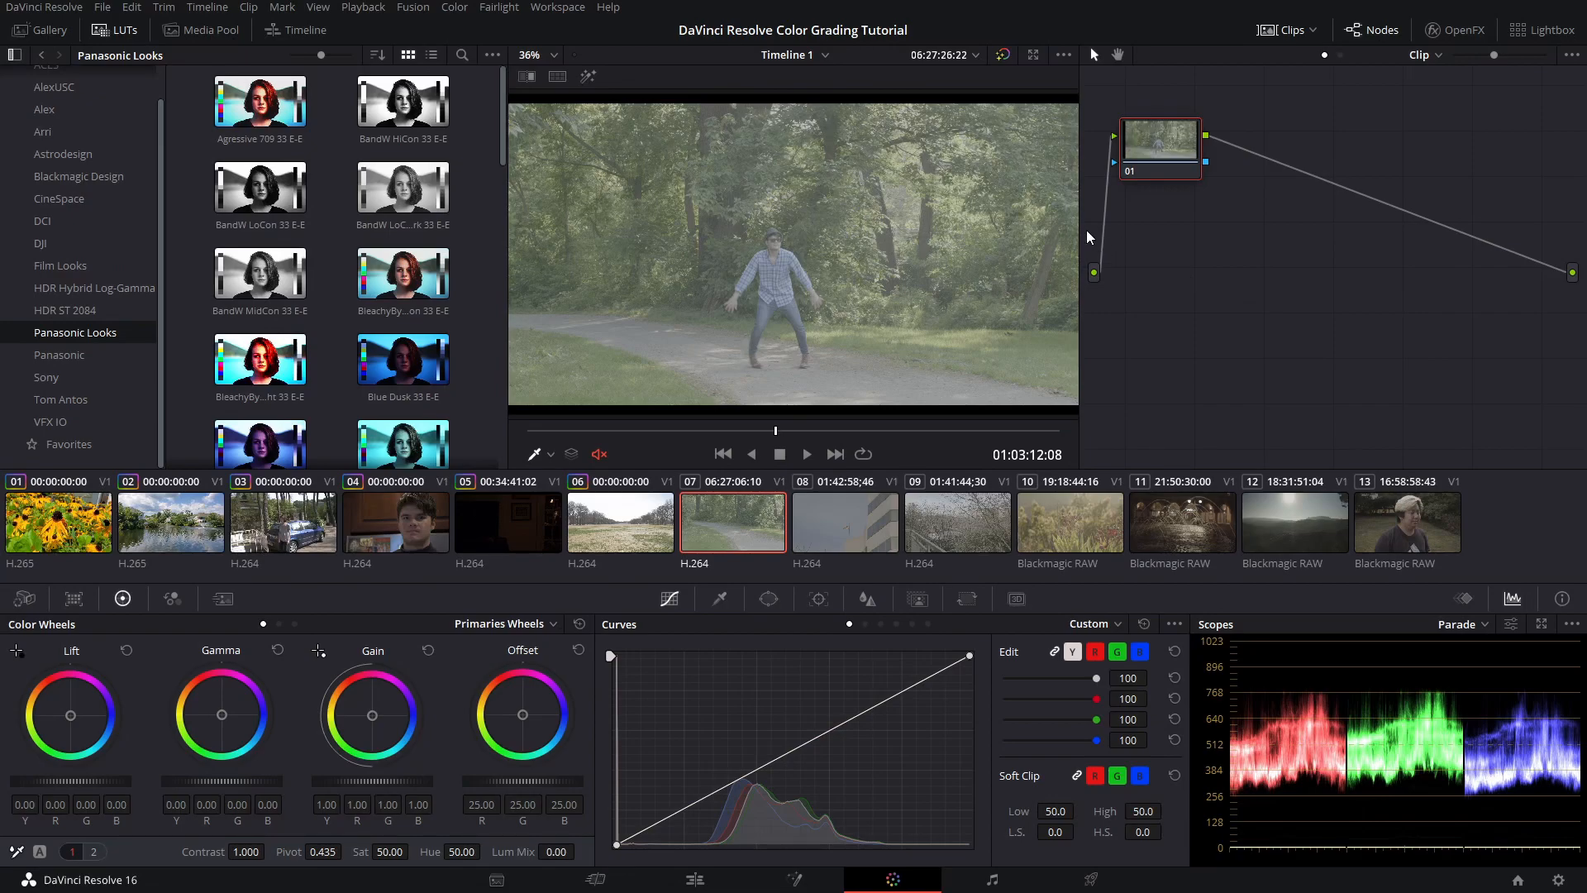
Apply the Golden 2 33 E-E LUT from the Panasonic Looks collection to the forest path clip
{"action": "scroll", "coordinate": [464, 319], "scroll_direction": "down", "scroll_amount": 3}
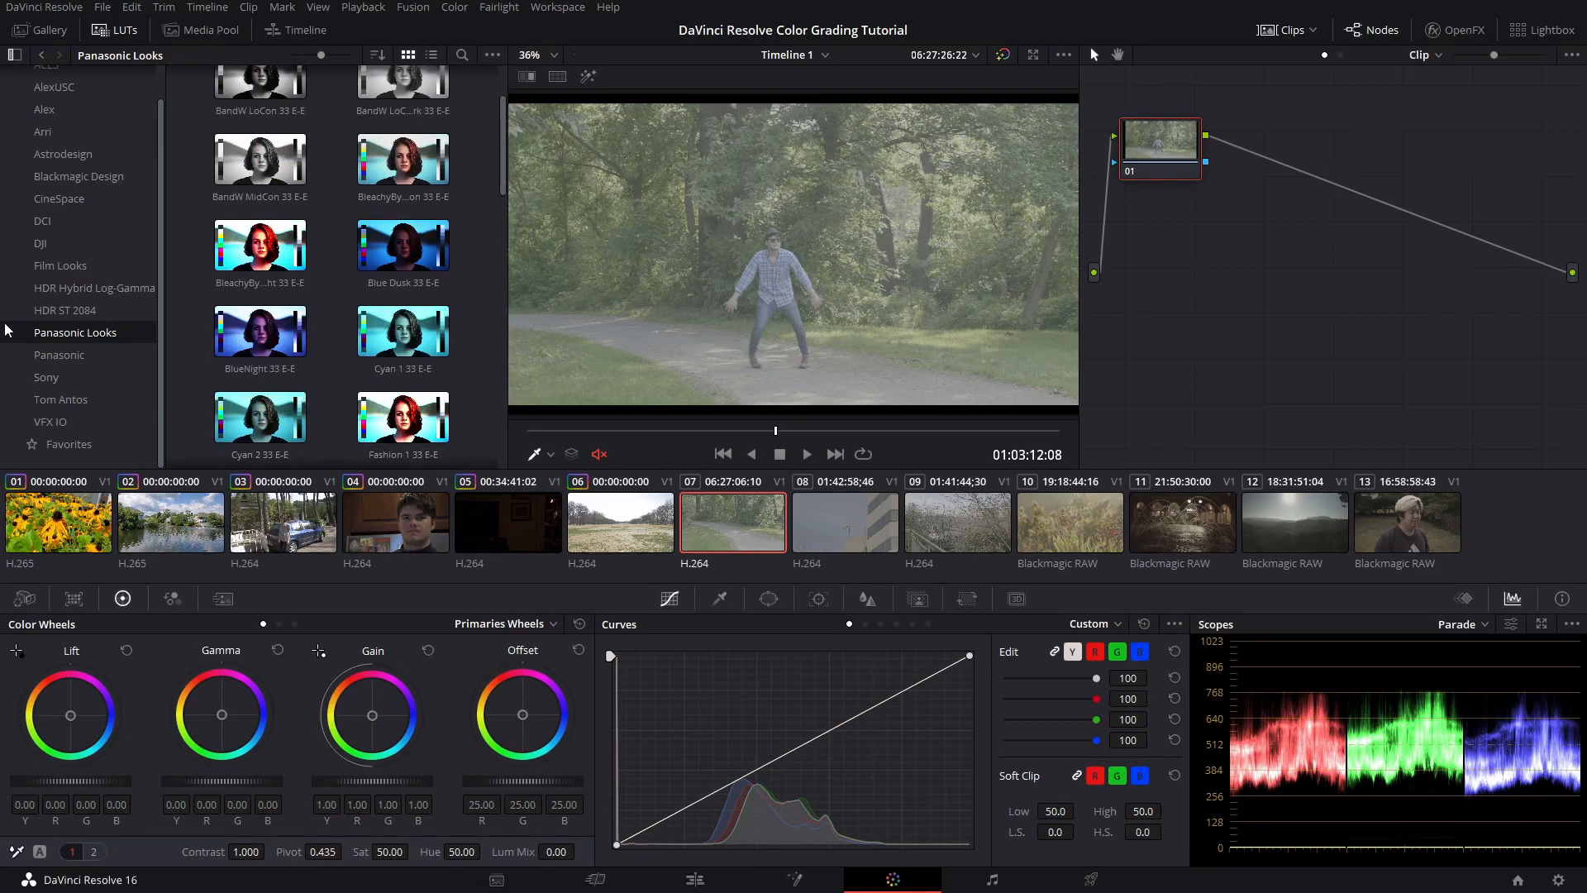
{"action": "left_click", "coordinate": [59, 355]}
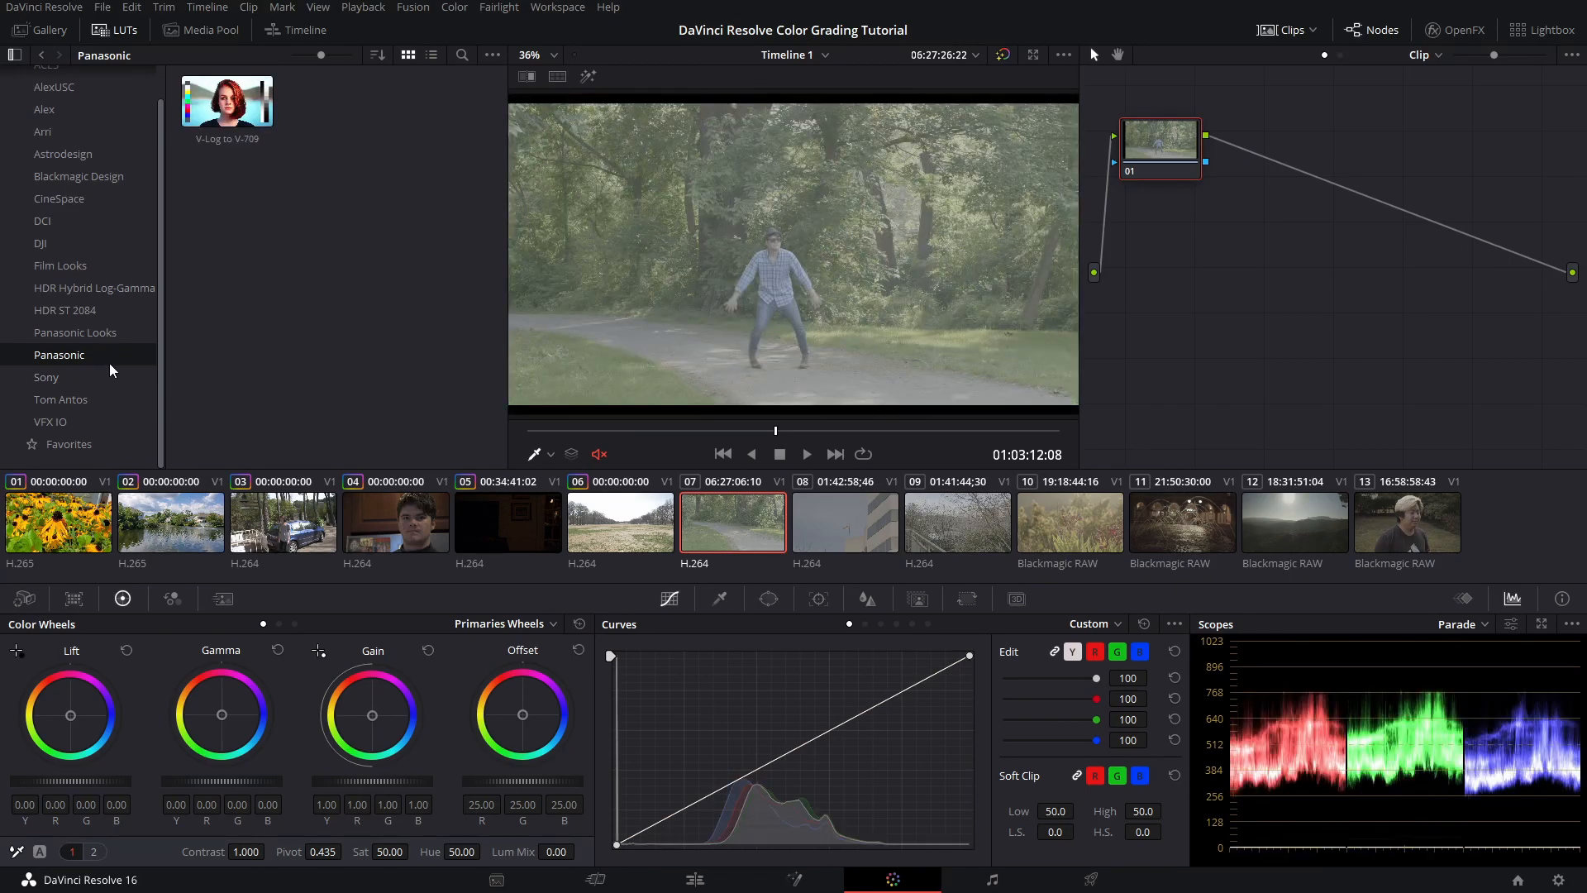
{"action": "left_click", "coordinate": [103, 335]}
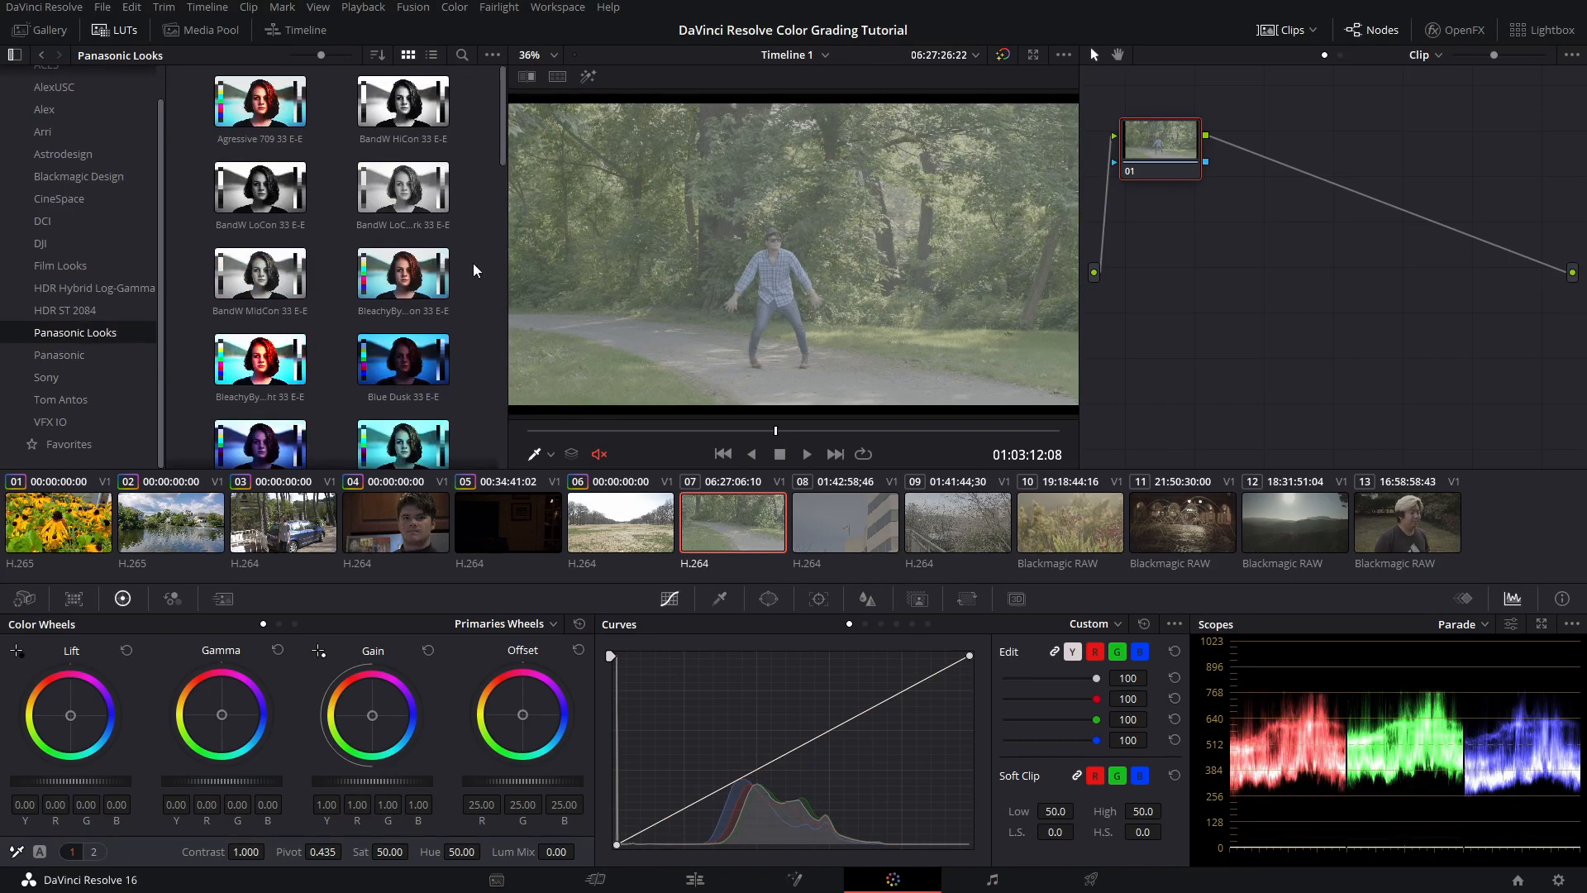
{"action": "scroll", "coordinate": [474, 266], "scroll_direction": "down", "scroll_amount": 5}
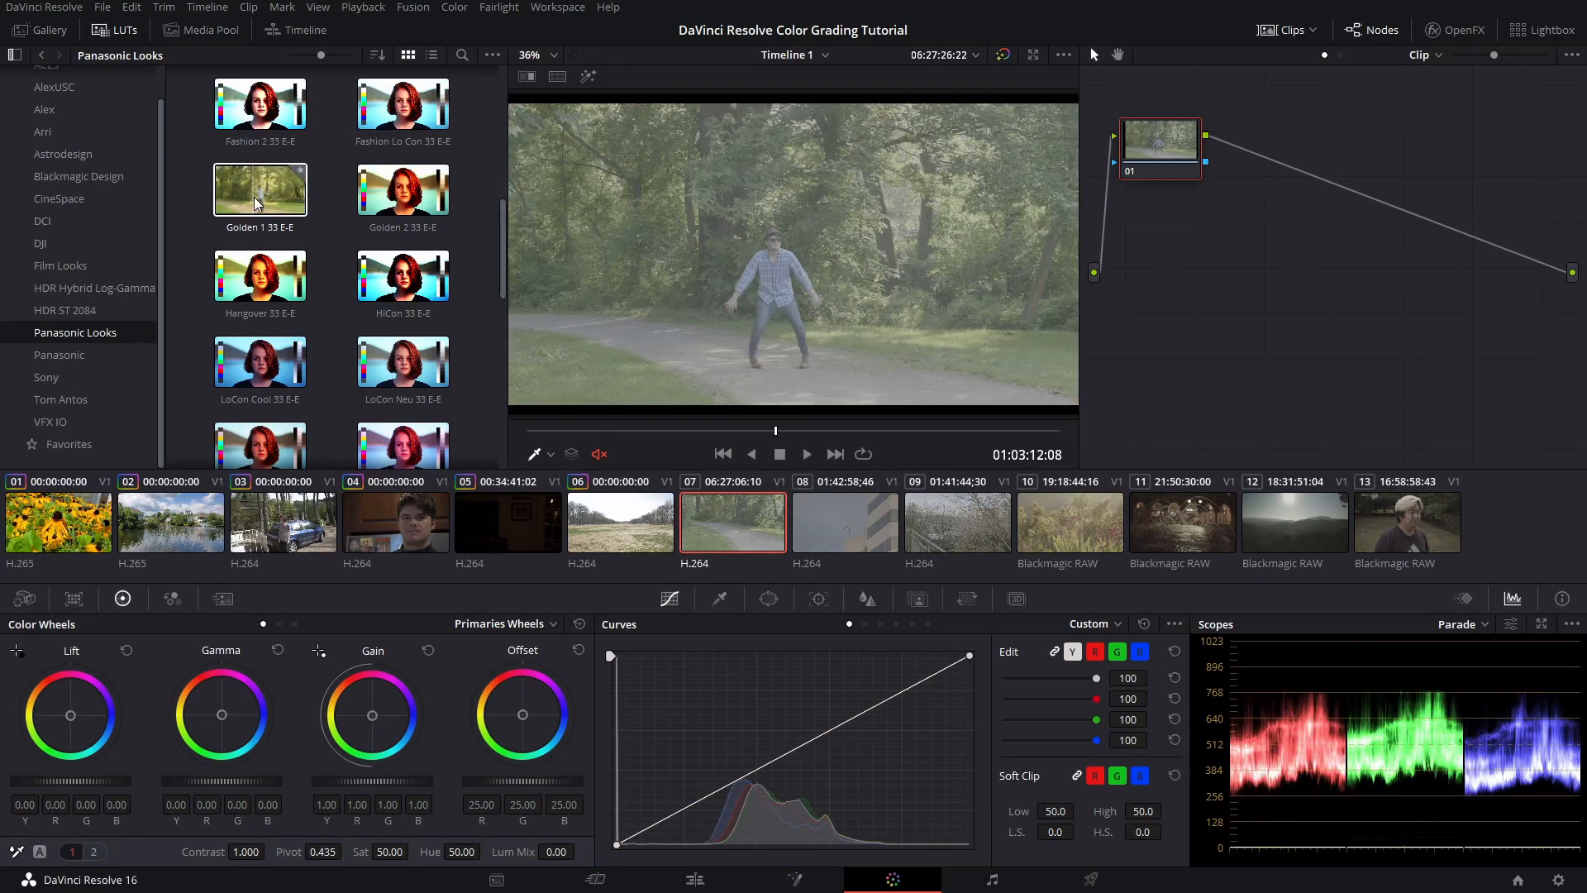
{"action": "double_click", "coordinate": [389, 199]}
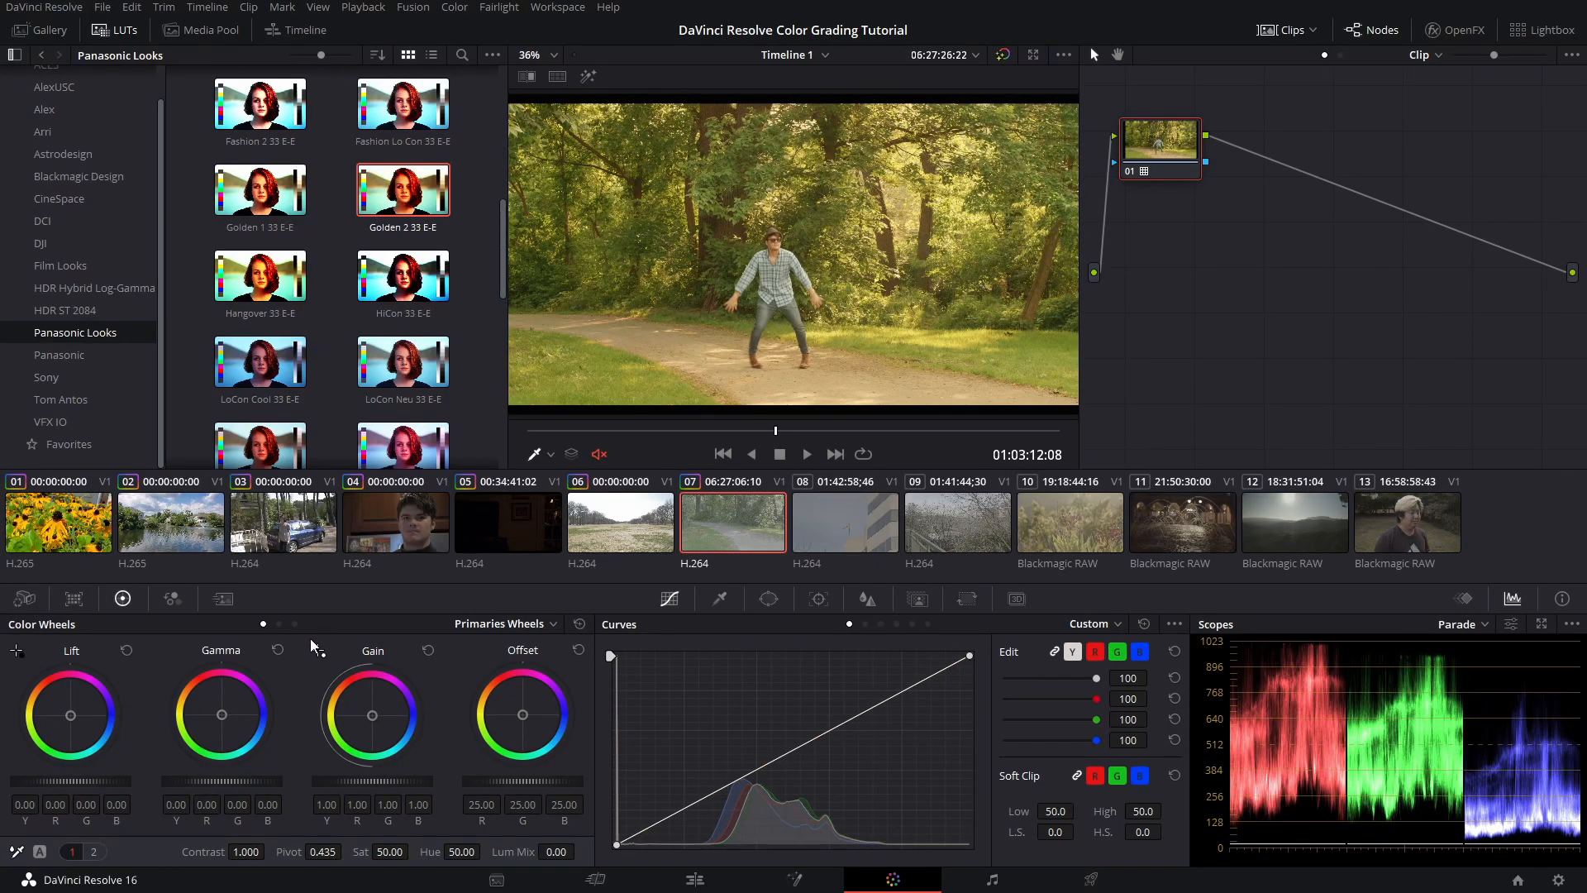
Adjust the forest path clip's master wheels to gamma -0.02 and gain 1.07, discarding a trial lift of -0.01
{"action": "left_click_drag", "start_coordinate": [83, 781], "coordinate": [73, 781]}
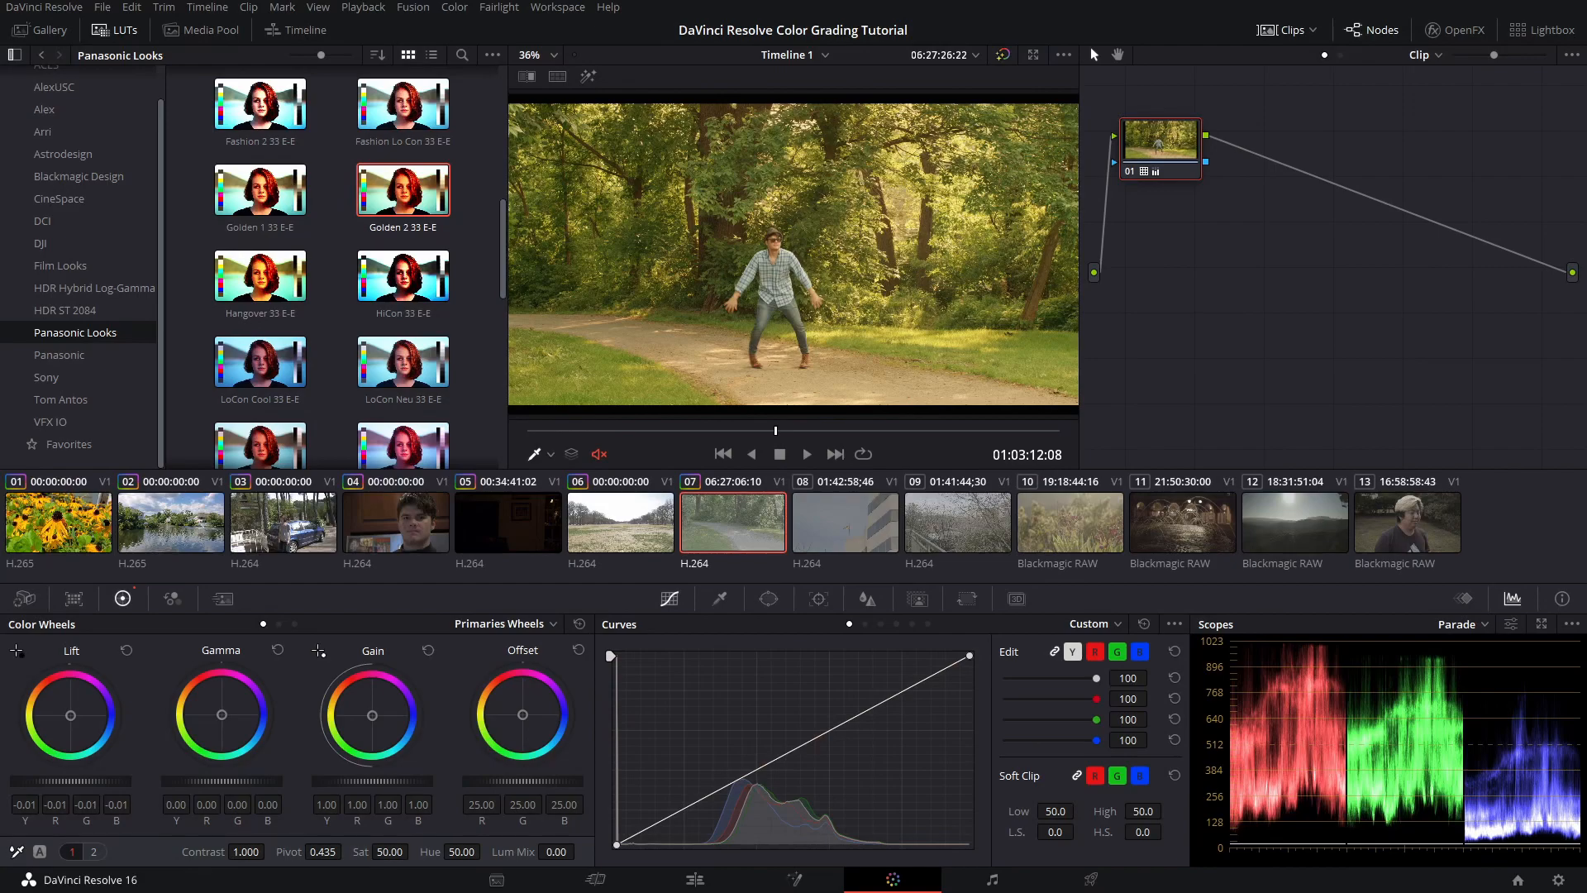
{"action": "left_click", "coordinate": [577, 625]}
{"action": "left_click_drag", "start_coordinate": [248, 781], "coordinate": [235, 781]}
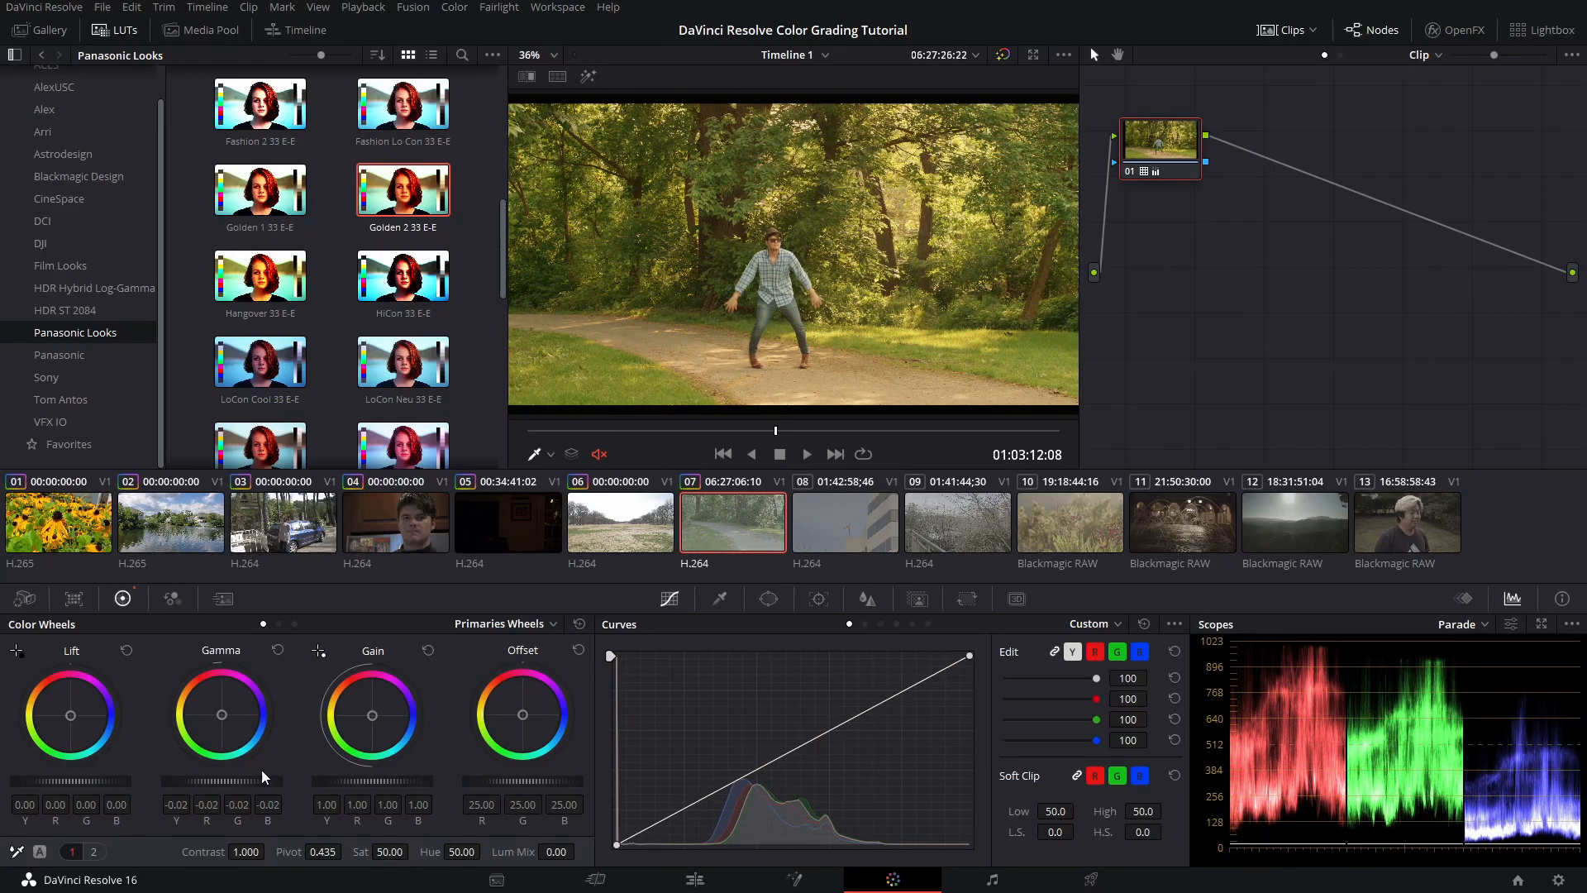
{"action": "left_click_drag", "start_coordinate": [645, 431], "coordinate": [576, 444]}
{"action": "left_click_drag", "start_coordinate": [357, 781], "coordinate": [391, 781]}
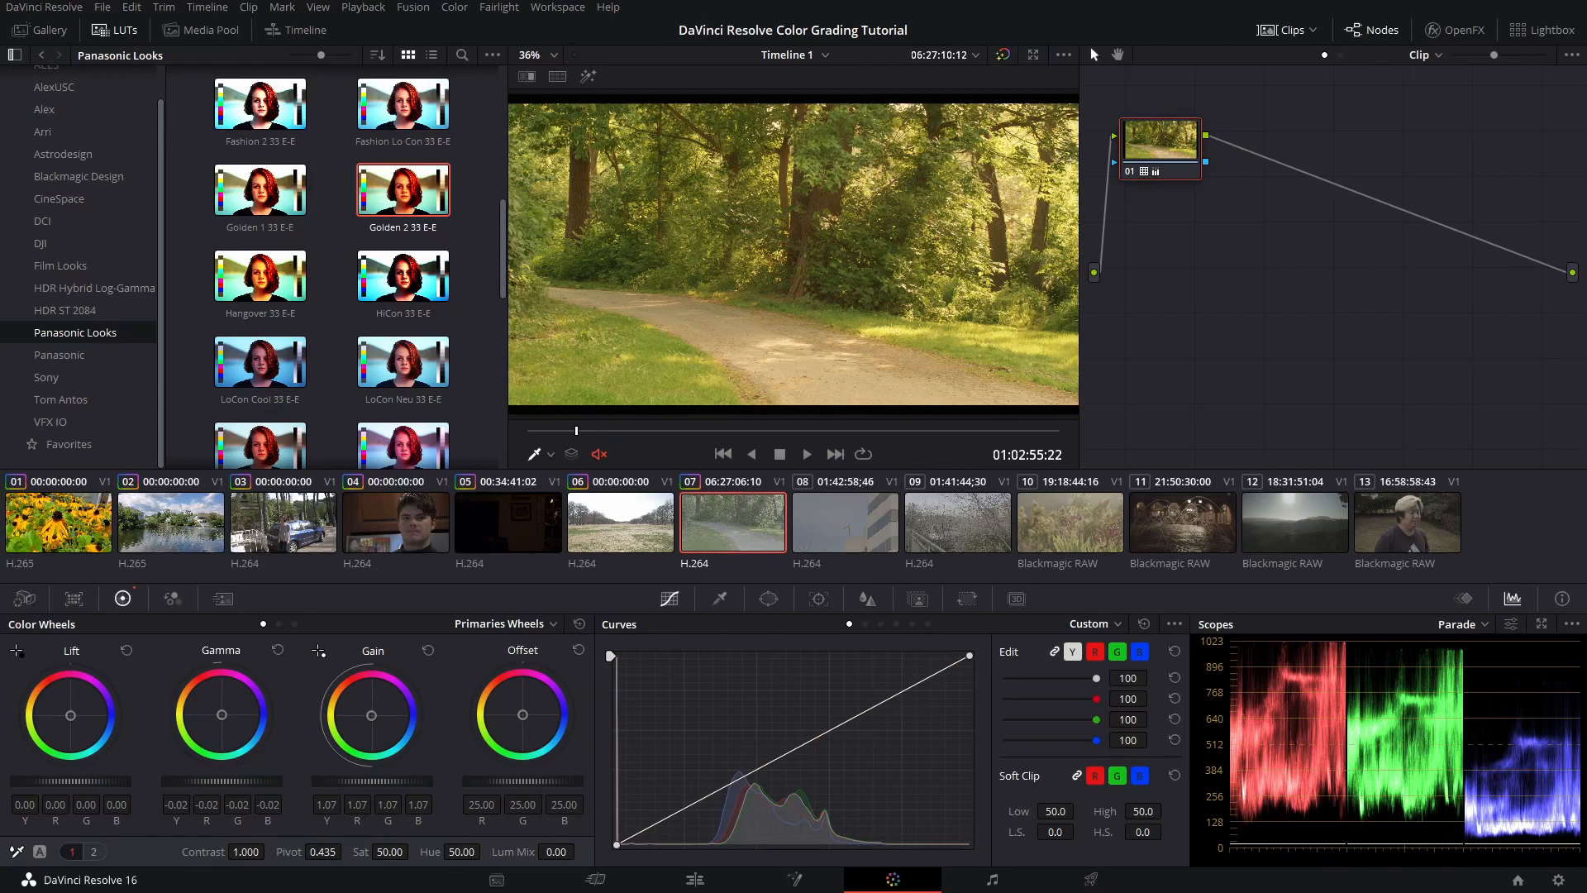
Compare the Golden 2 grade with the bypassed original at a later frame showing the man on the path
{"action": "left_click", "coordinate": [850, 430]}
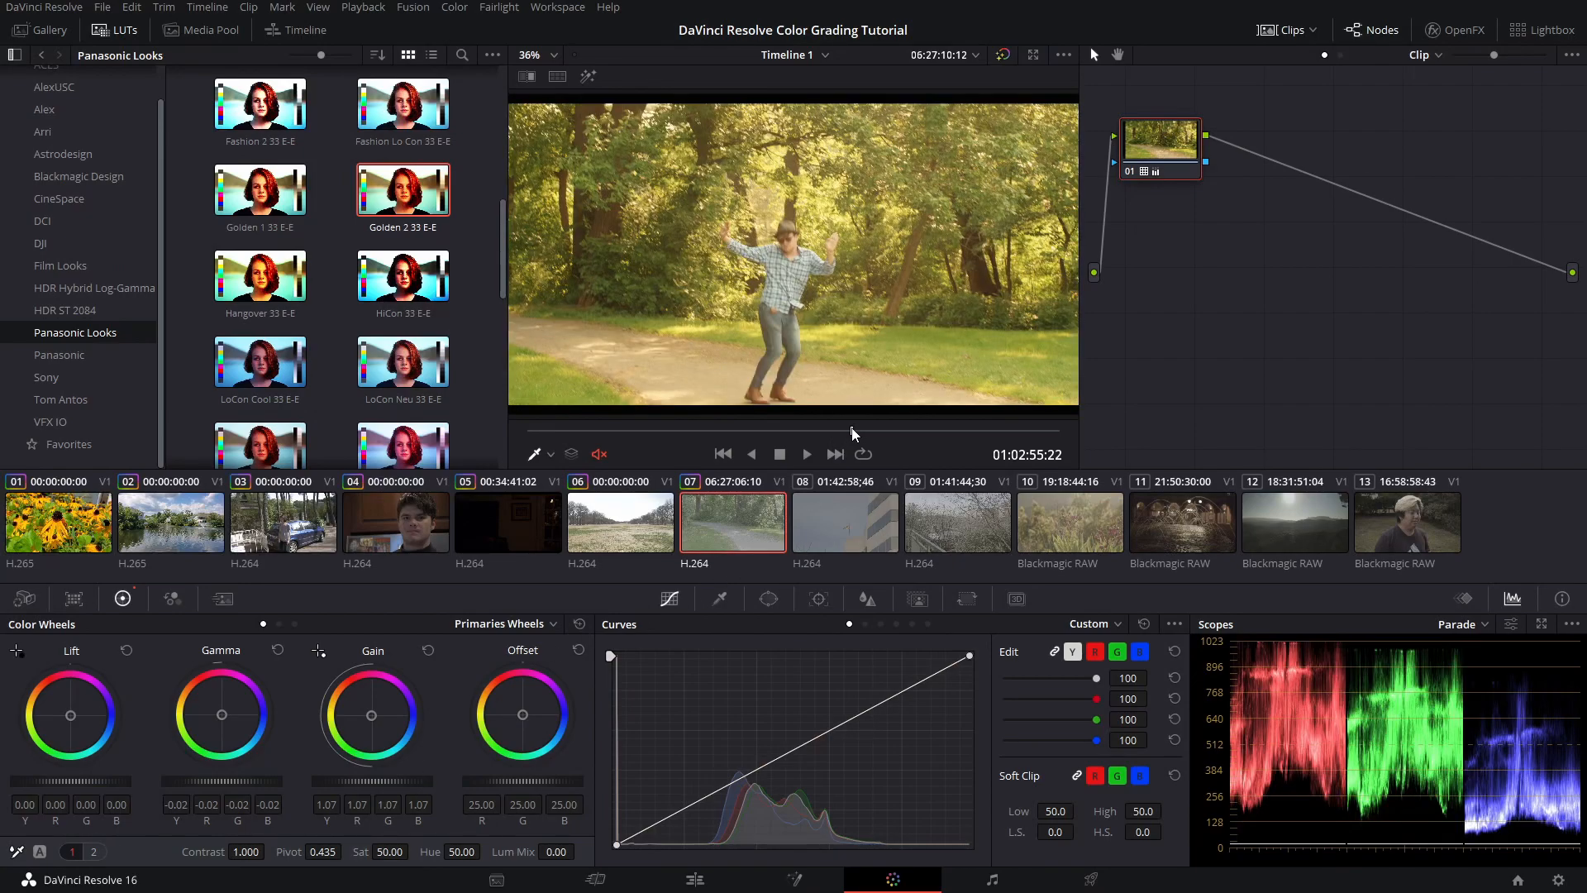
{"action": "left_click", "coordinate": [1000, 53]}
{"action": "left_click", "coordinate": [1001, 53]}
{"action": "left_click", "coordinate": [1001, 53]}
{"action": "left_click", "coordinate": [1000, 53]}
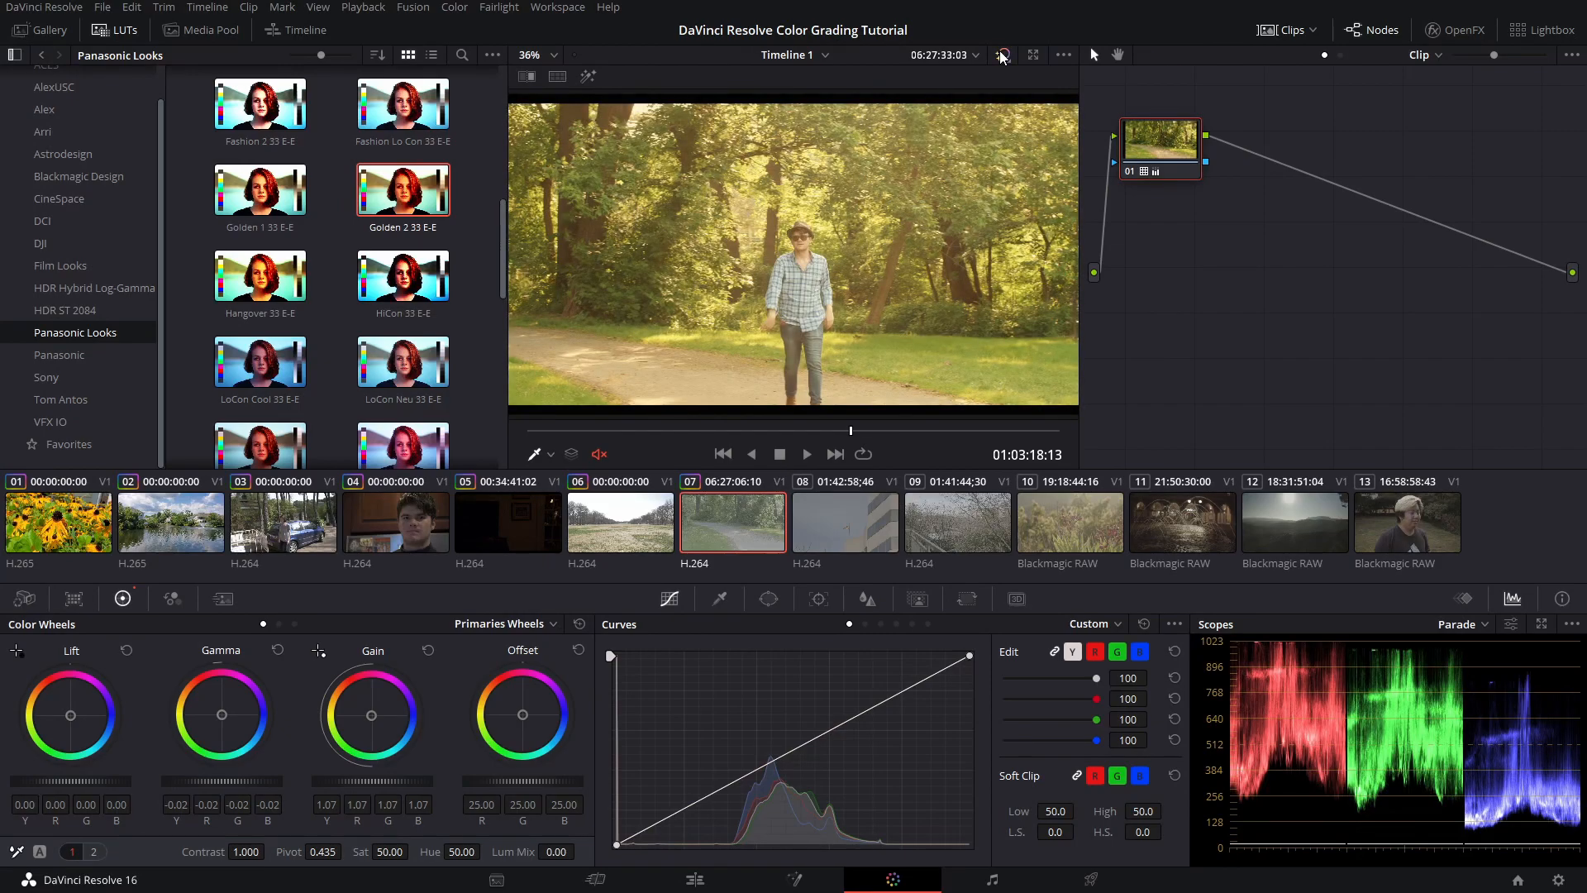
{"action": "left_click", "coordinate": [1000, 52]}
{"action": "left_click", "coordinate": [1000, 52]}
{"action": "left_click", "coordinate": [1000, 52]}
{"action": "left_click", "coordinate": [1000, 52]}
Apply the Panasonic V-Log to V-709 LUT to clip 08 with the flag and office building
{"action": "left_click", "coordinate": [824, 528]}
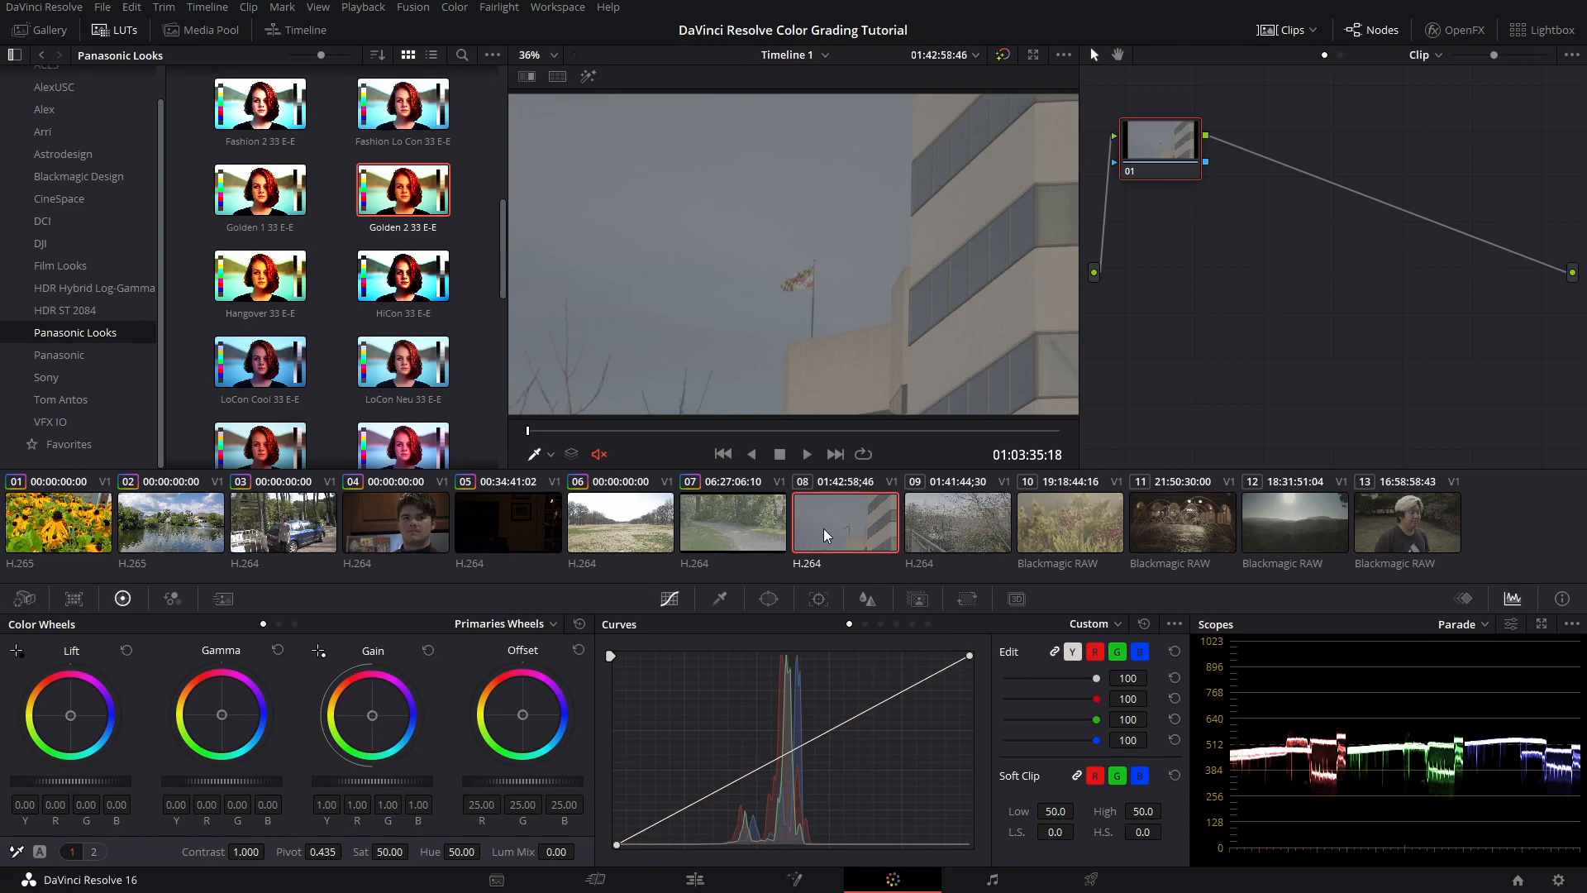
{"action": "left_click", "coordinate": [128, 345]}
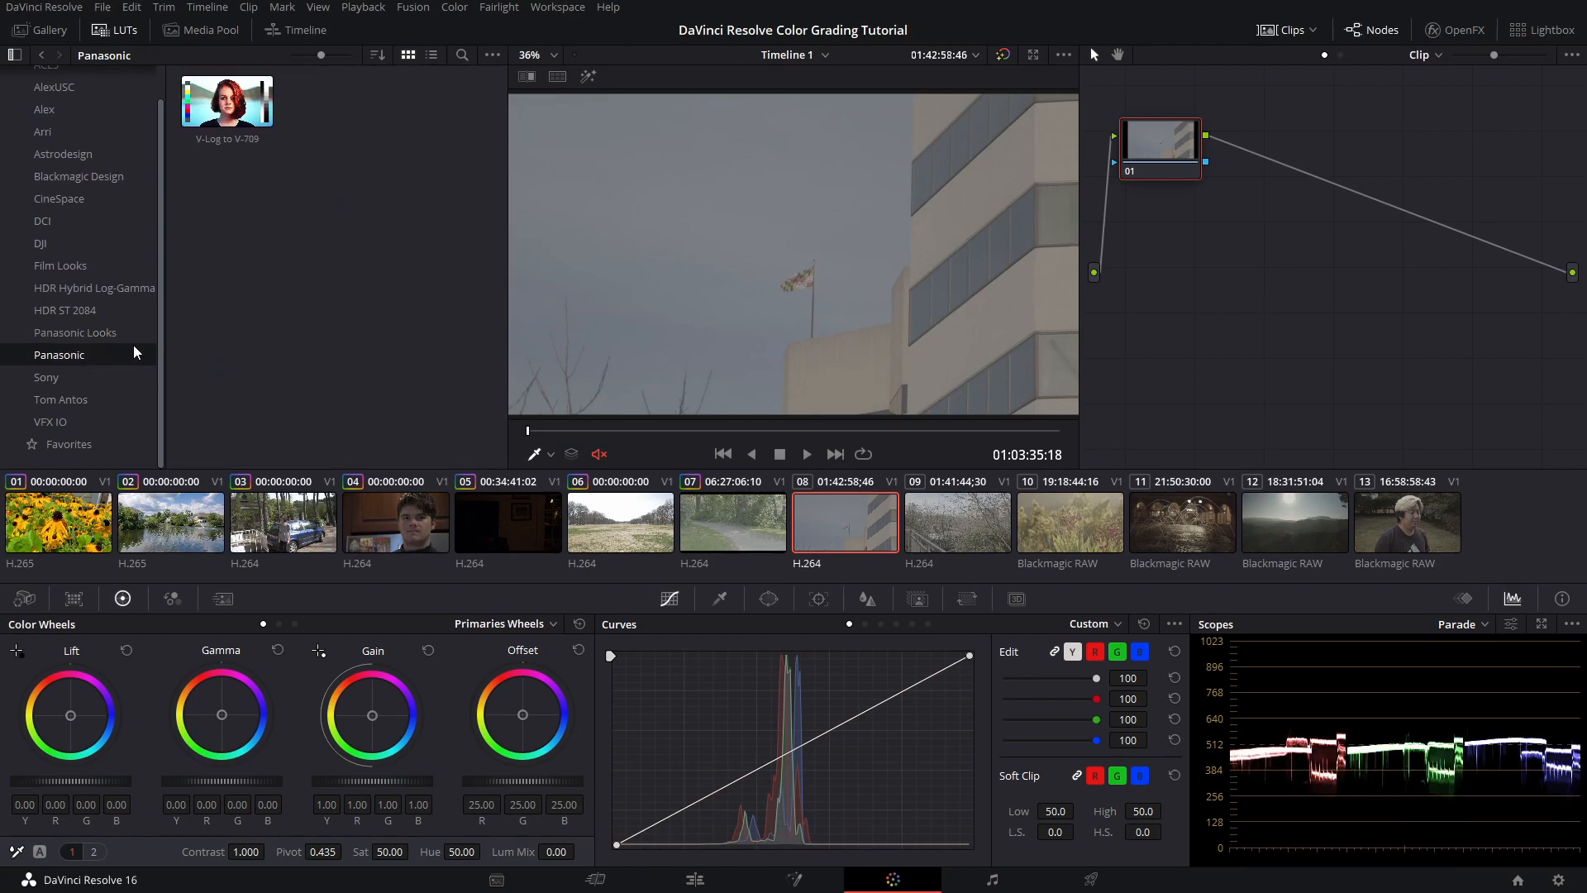
{"action": "double_click", "coordinate": [220, 112]}
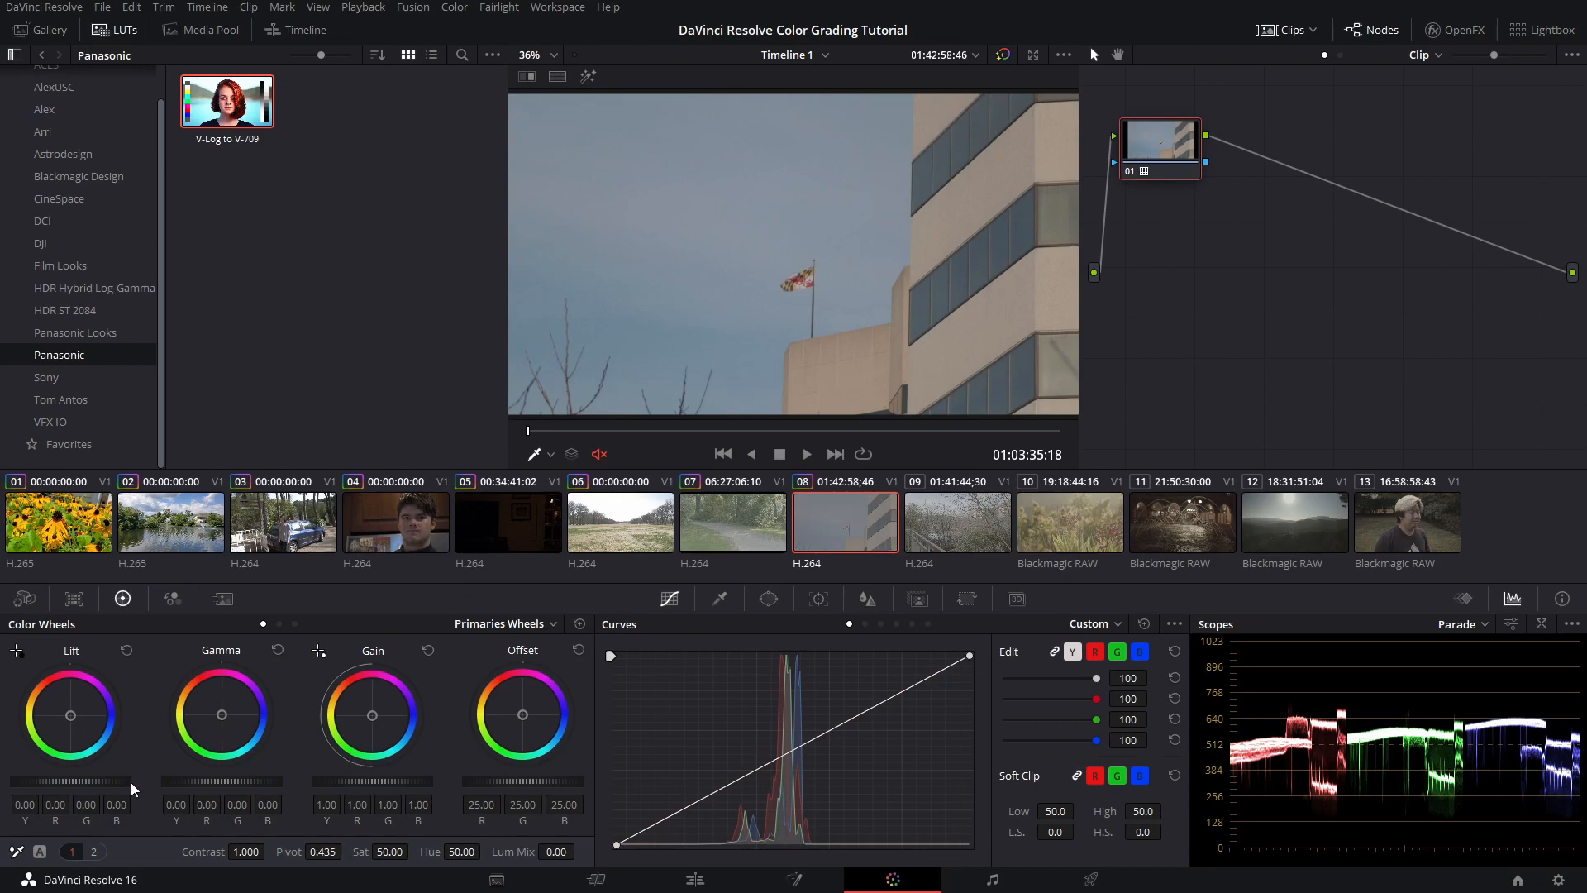
Try lowering the building clip's lift to -0.70, and reset the lift
{"action": "left_click_drag", "start_coordinate": [114, 782], "coordinate": [107, 784]}
{"action": "left_click", "coordinate": [126, 649]}
{"action": "left_click_drag", "start_coordinate": [104, 779], "coordinate": [48, 780]}
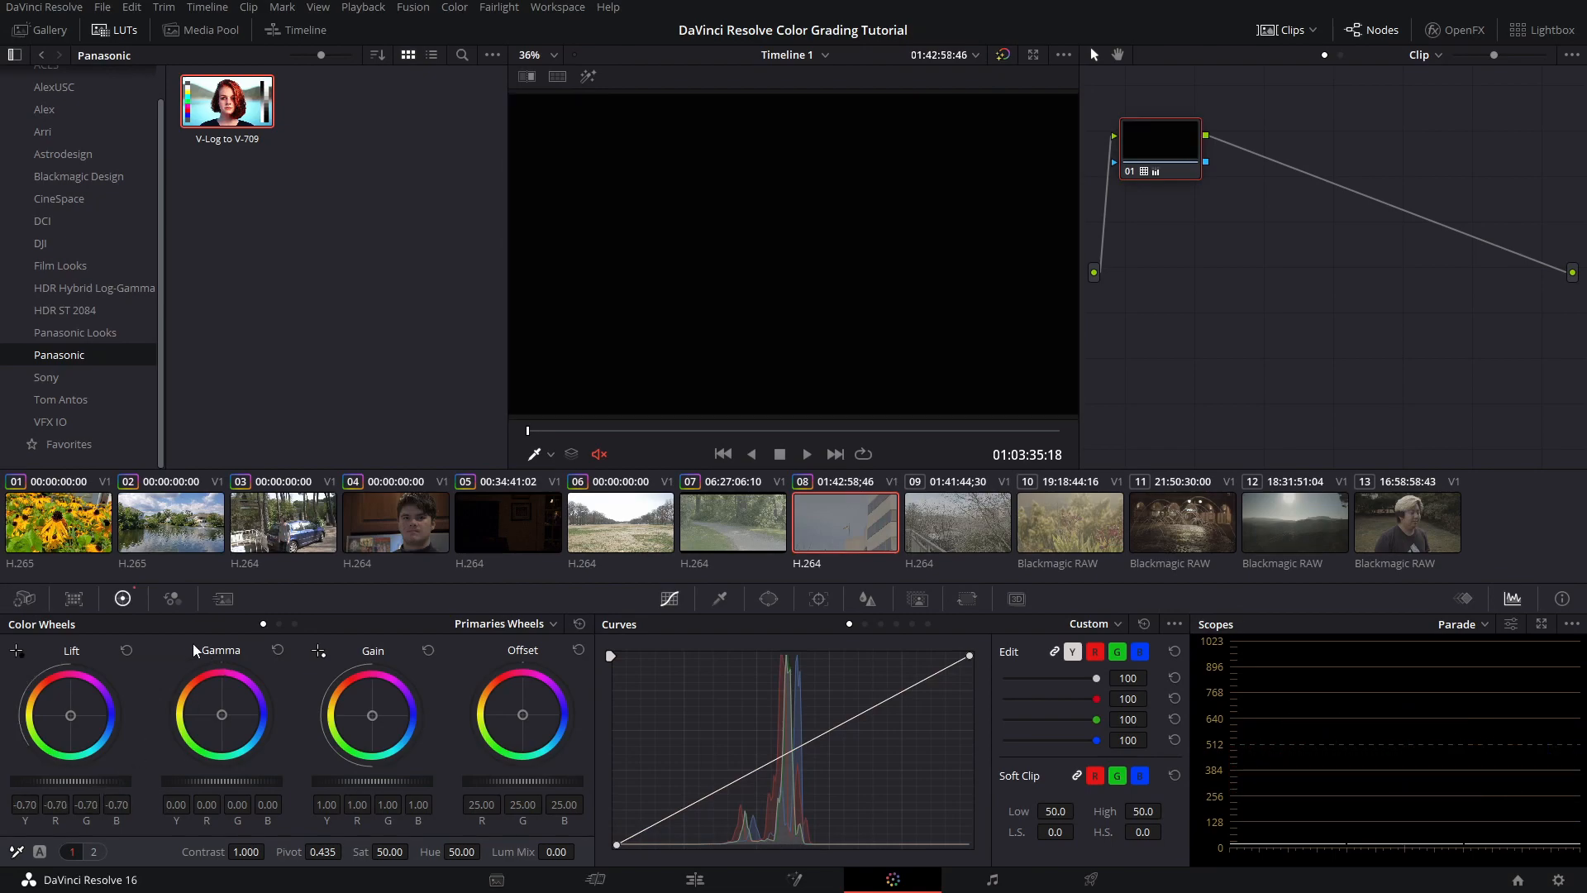
{"action": "left_click", "coordinate": [125, 649]}
Set the building clip's master wheels to lift -0.10, gain 1.51 and gamma -0.08
{"action": "left_click_drag", "start_coordinate": [116, 777], "coordinate": [104, 777]}
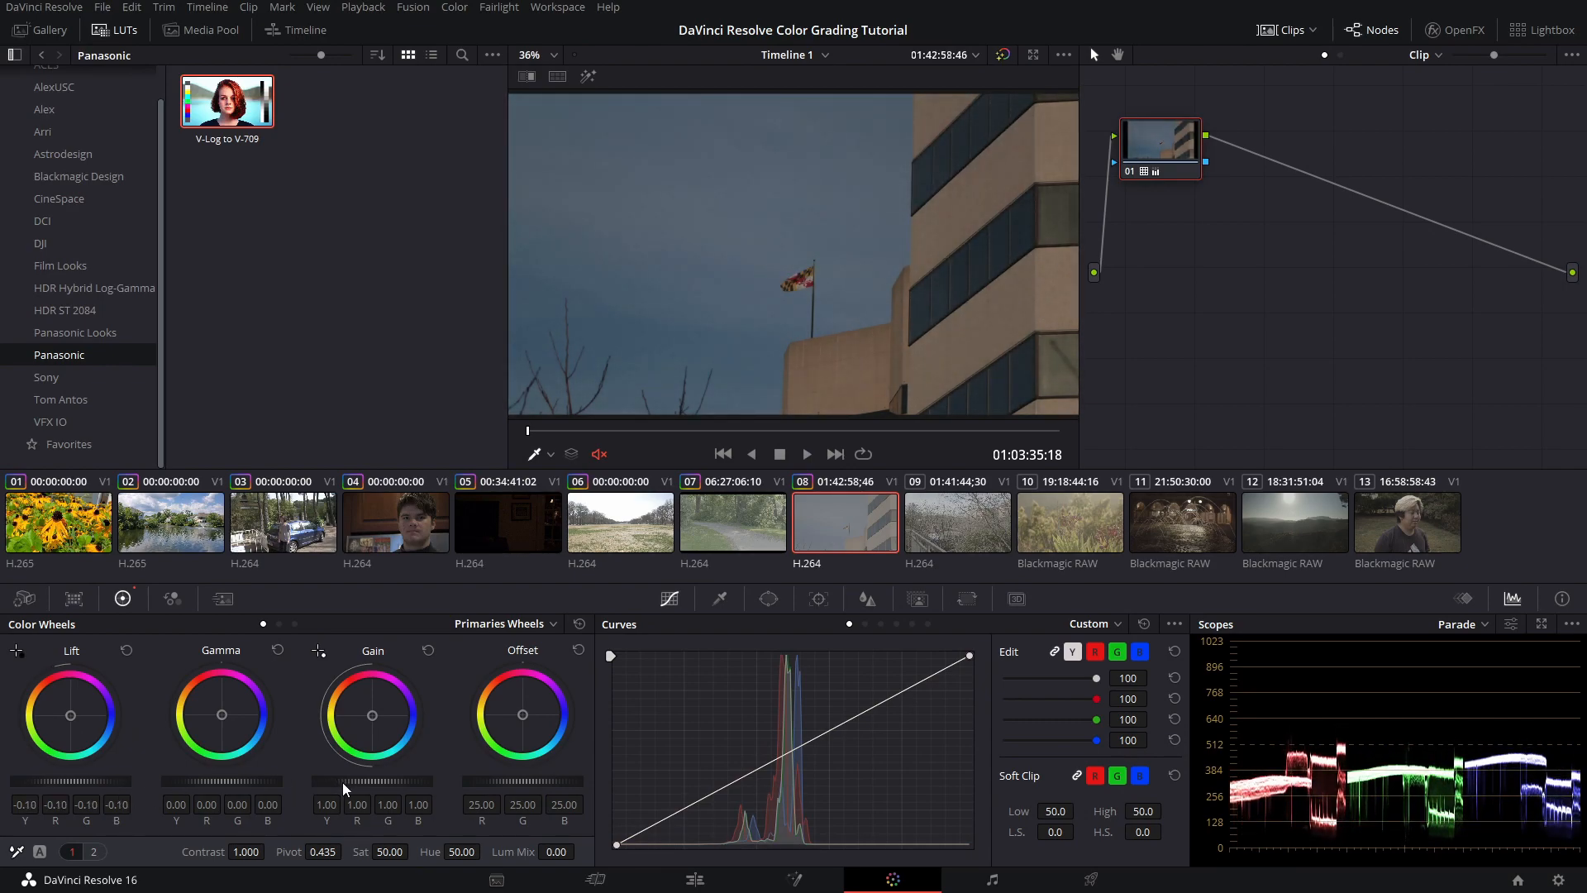
{"action": "left_click_drag", "start_coordinate": [356, 781], "coordinate": [399, 780]}
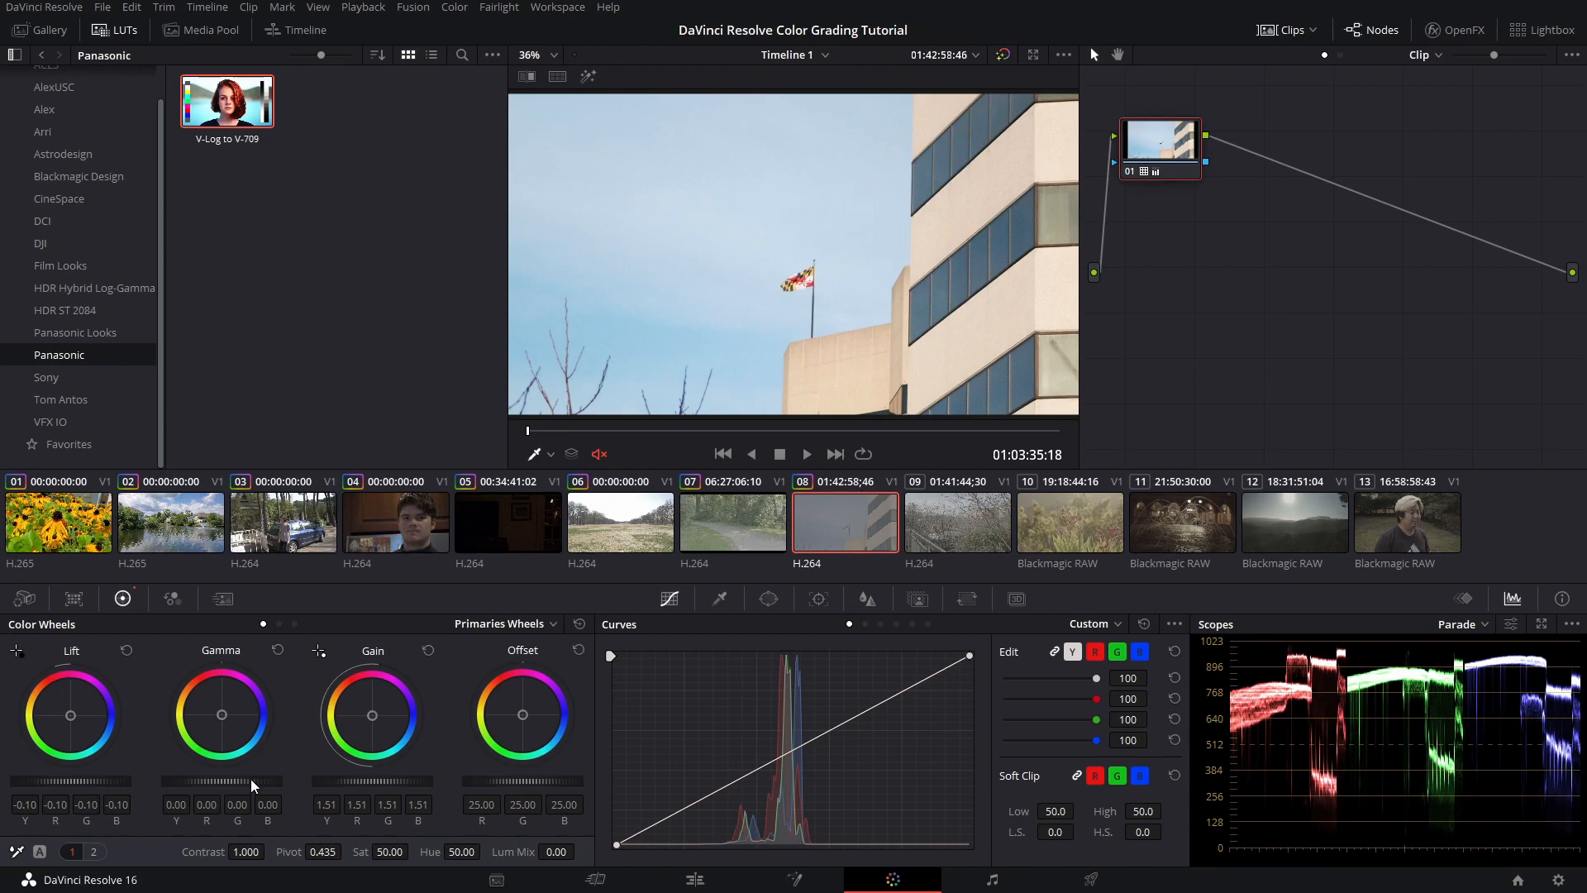
{"action": "left_click_drag", "start_coordinate": [222, 780], "coordinate": [212, 780]}
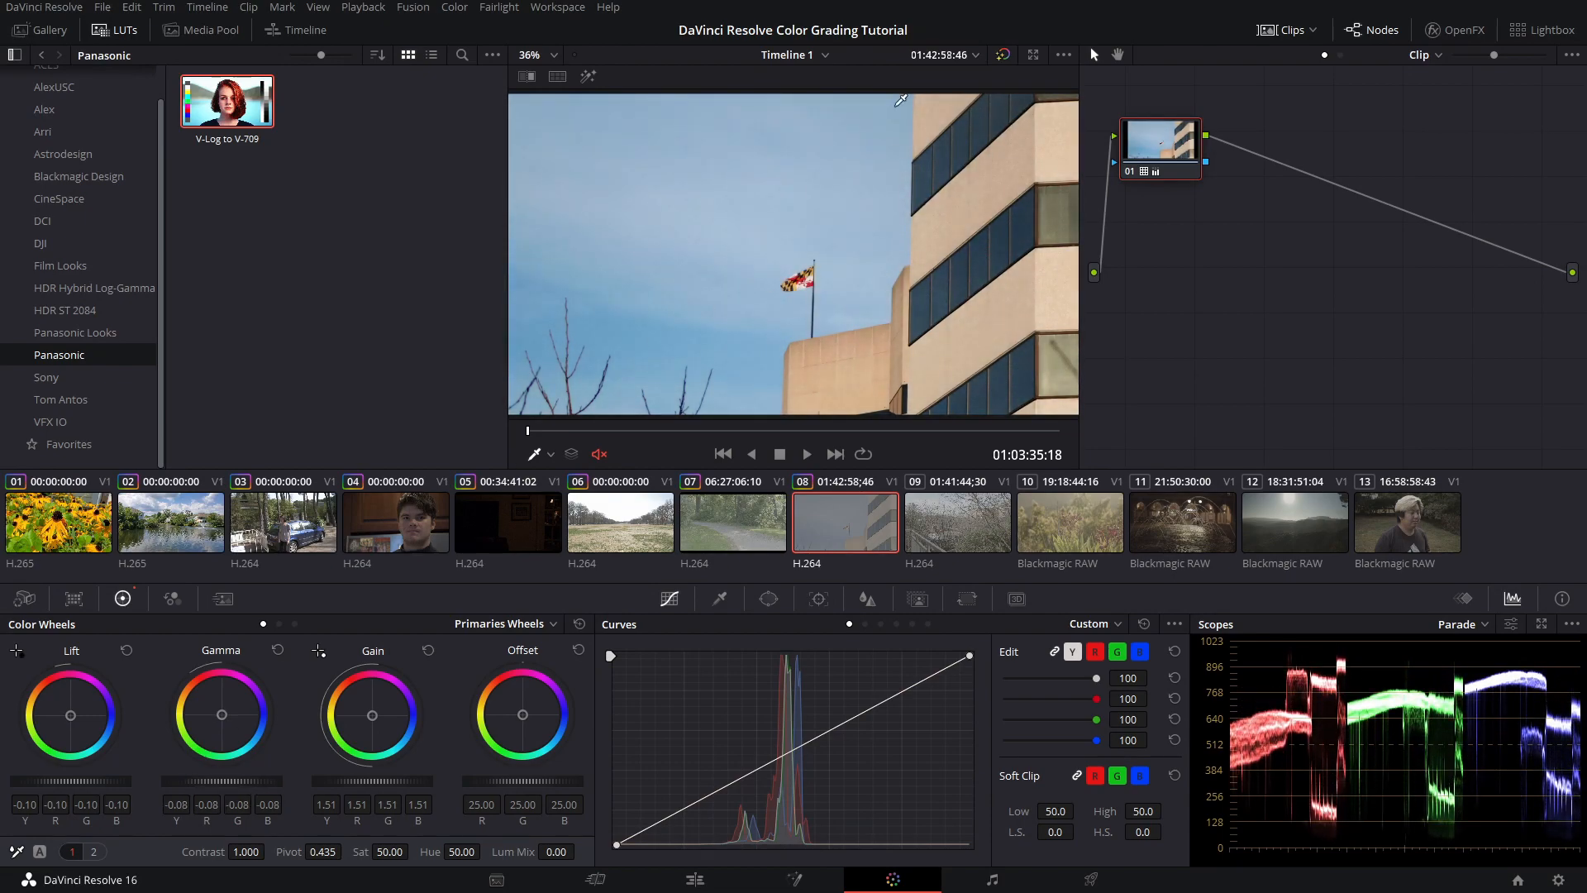
Compare the building clip's grade with the bypassed original on its first frame
{"action": "left_click", "coordinate": [996, 58]}
{"action": "left_click", "coordinate": [996, 58]}
{"action": "left_click", "coordinate": [995, 60]}
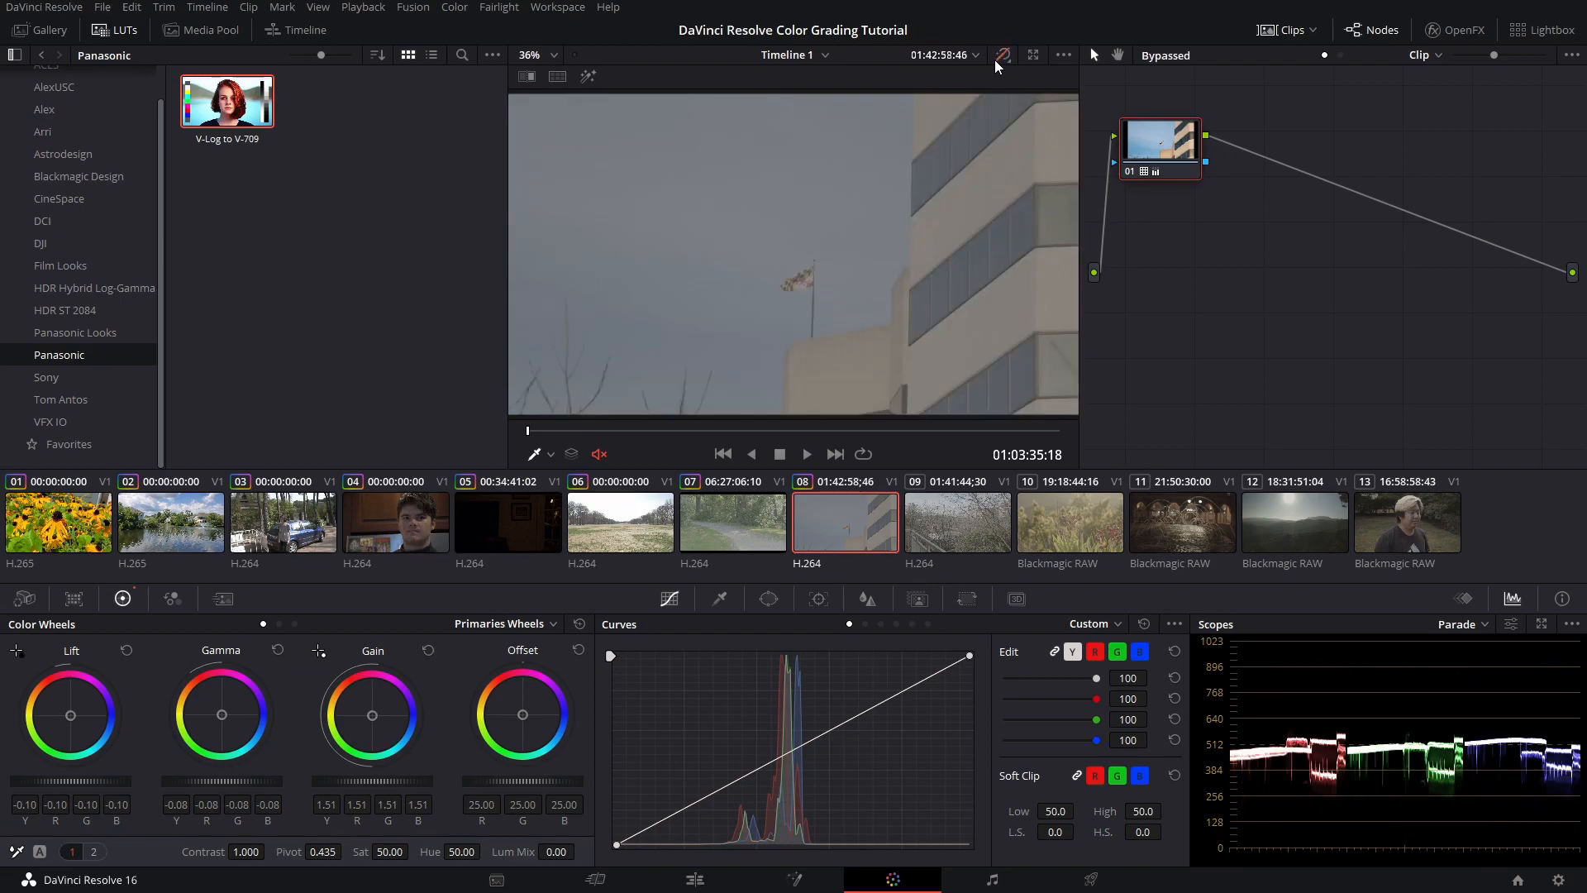
{"action": "left_click", "coordinate": [994, 61]}
Set the building clip's saturation to 60 while checking the flag up close, and return to the full frame
{"action": "scroll", "coordinate": [809, 303], "scroll_direction": "up", "scroll_amount": 5}
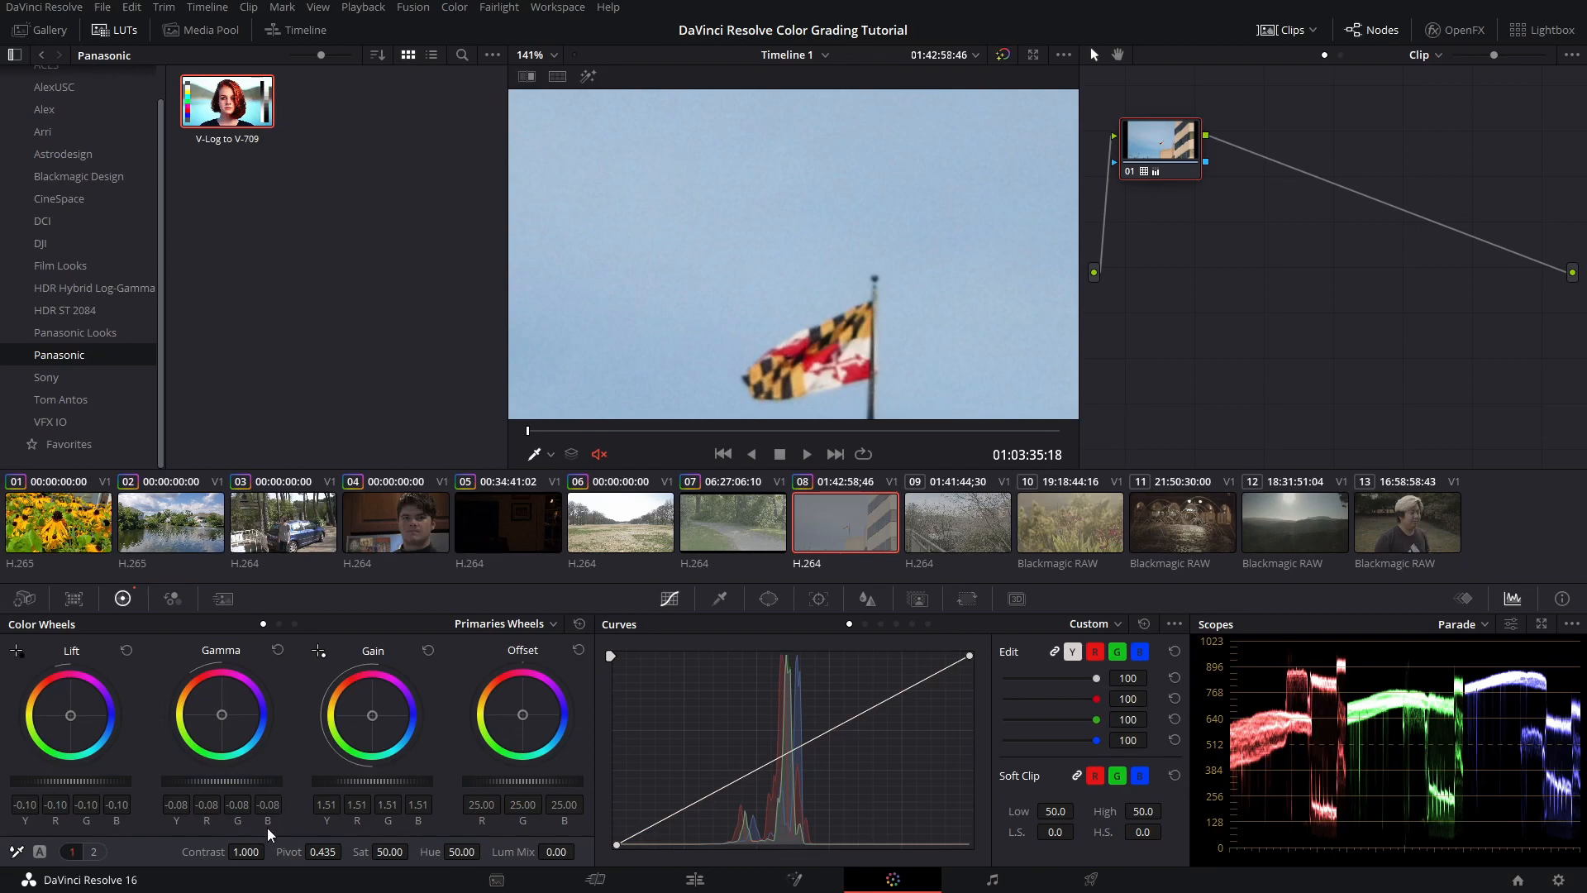
{"action": "left_click", "coordinate": [458, 853]}
{"action": "left_click", "coordinate": [392, 852]}
{"action": "type", "text": "60"}
{"action": "key", "text": "Return"}
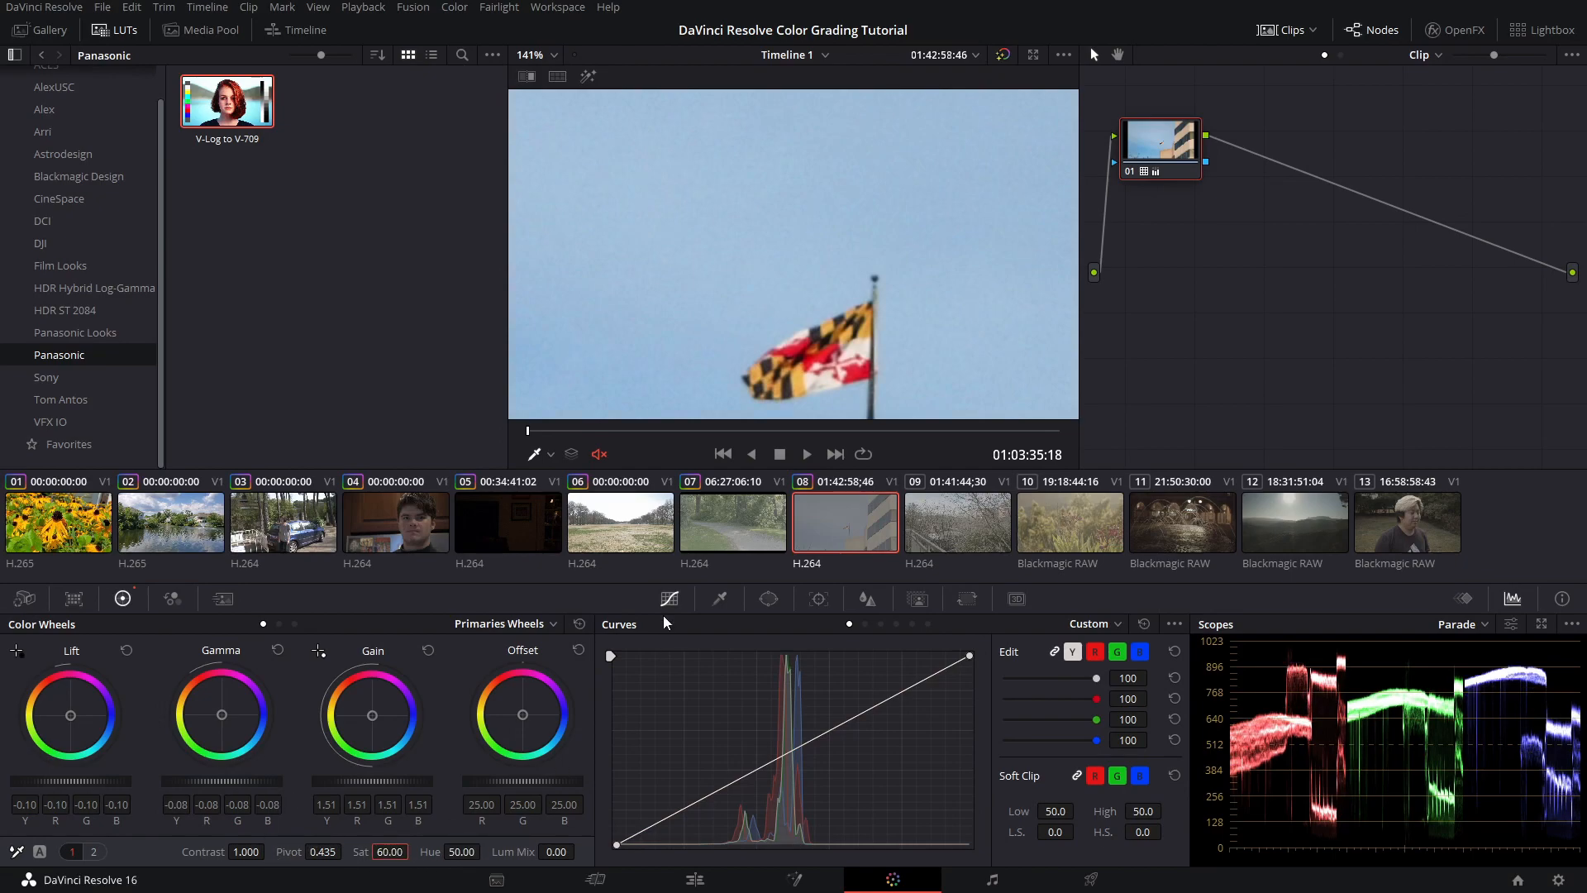
{"action": "left_click", "coordinate": [542, 58]}
{"action": "left_click", "coordinate": [544, 79]}
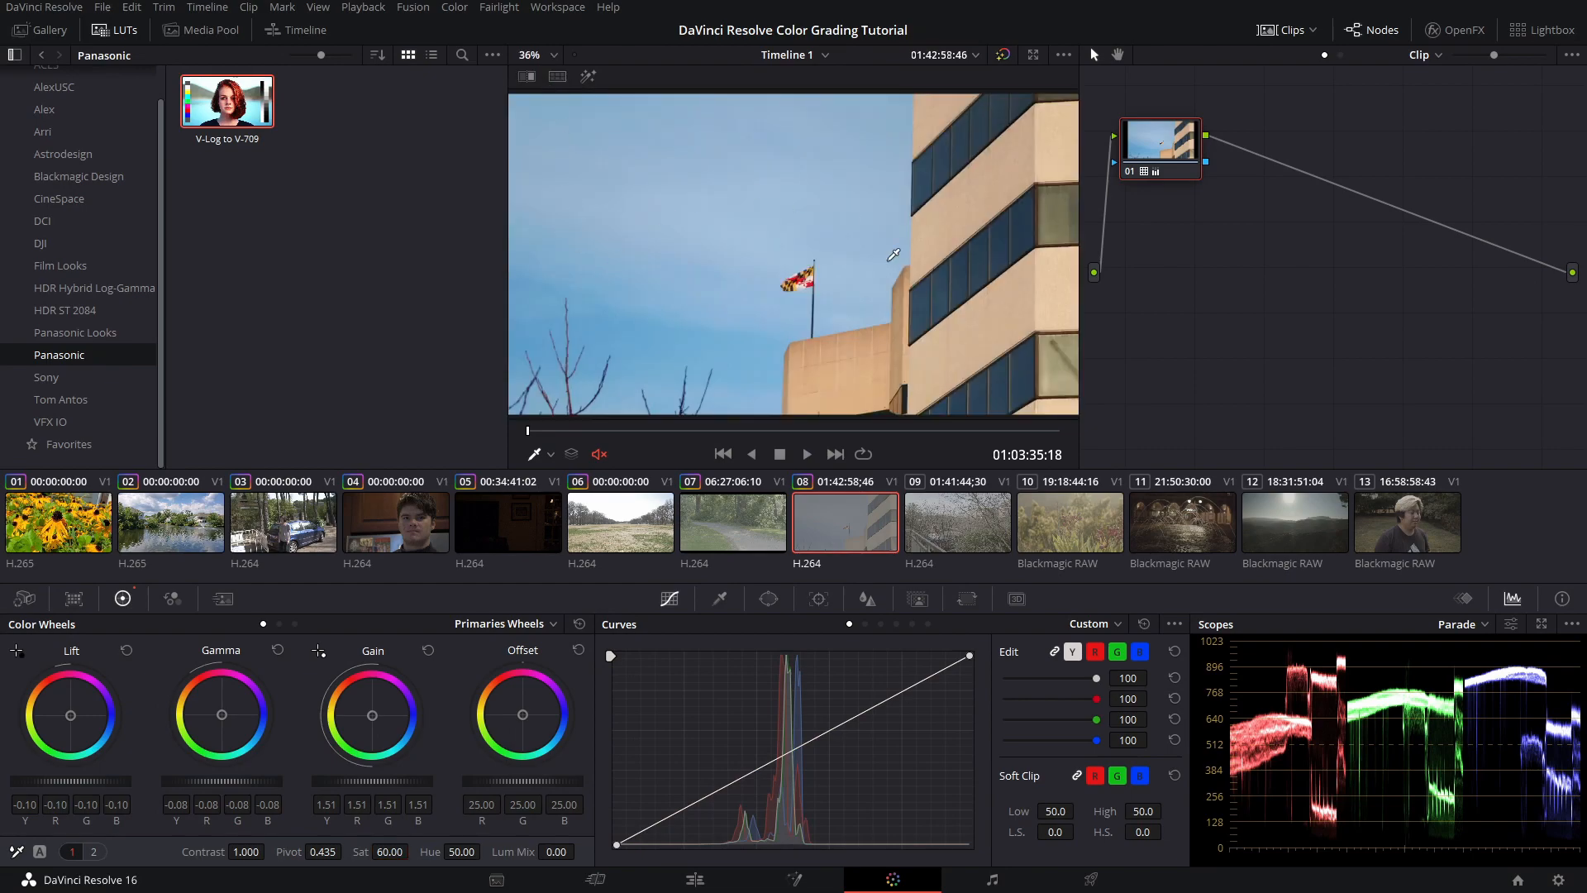
Play the building clip with its grade enabled and bypassed, and return to its first frame
{"action": "left_click", "coordinate": [811, 454]}
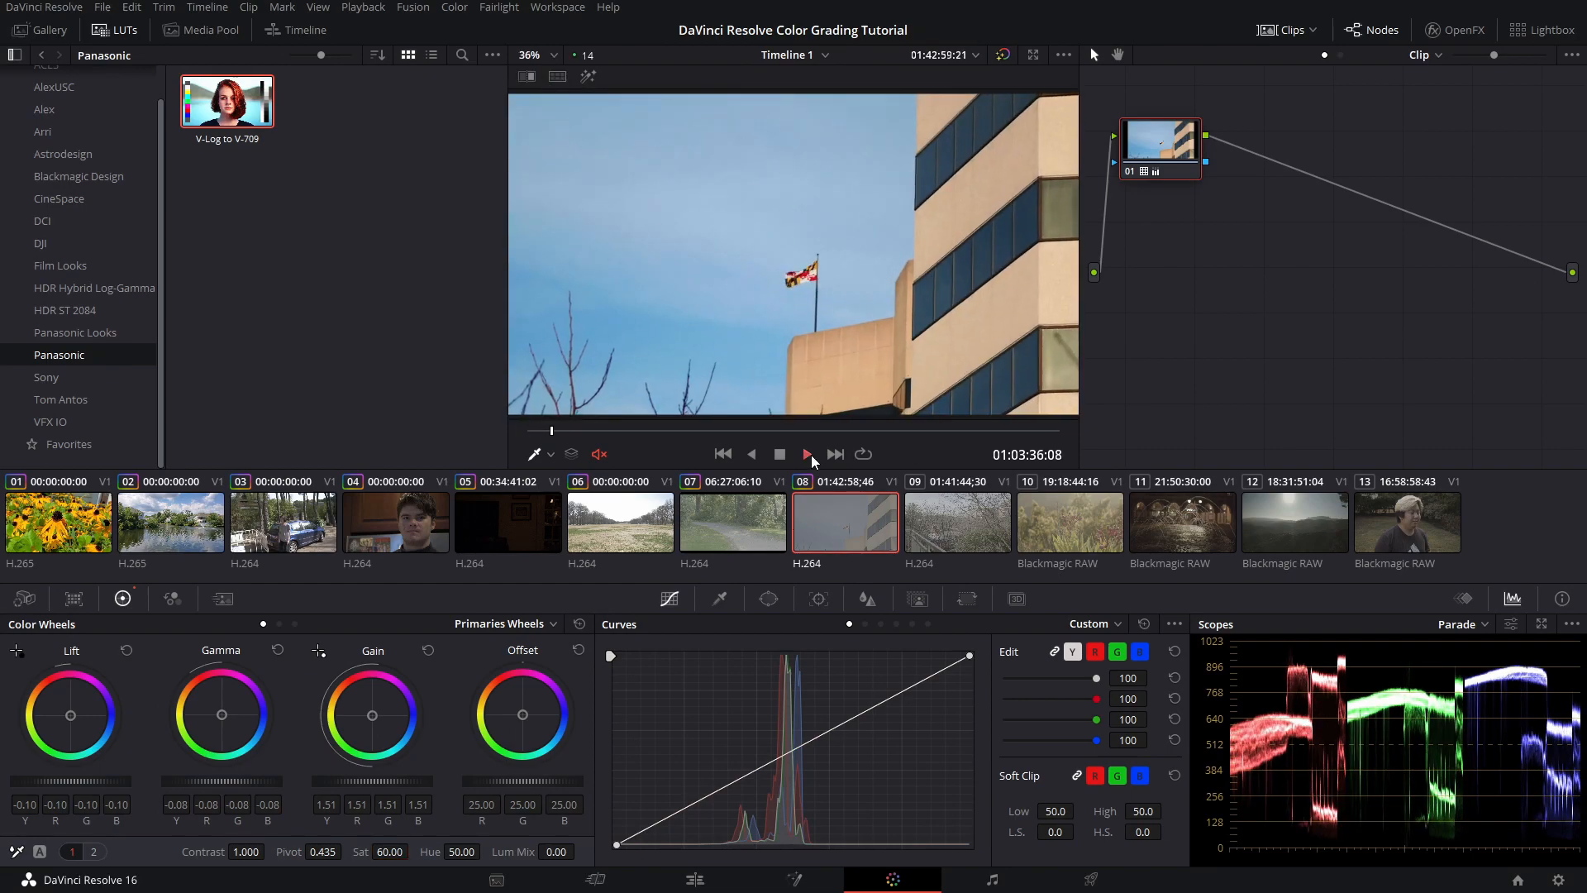
{"action": "left_click", "coordinate": [998, 57]}
{"action": "key", "text": "space"}
{"action": "left_click", "coordinate": [999, 57]}
{"action": "key", "text": "space"}
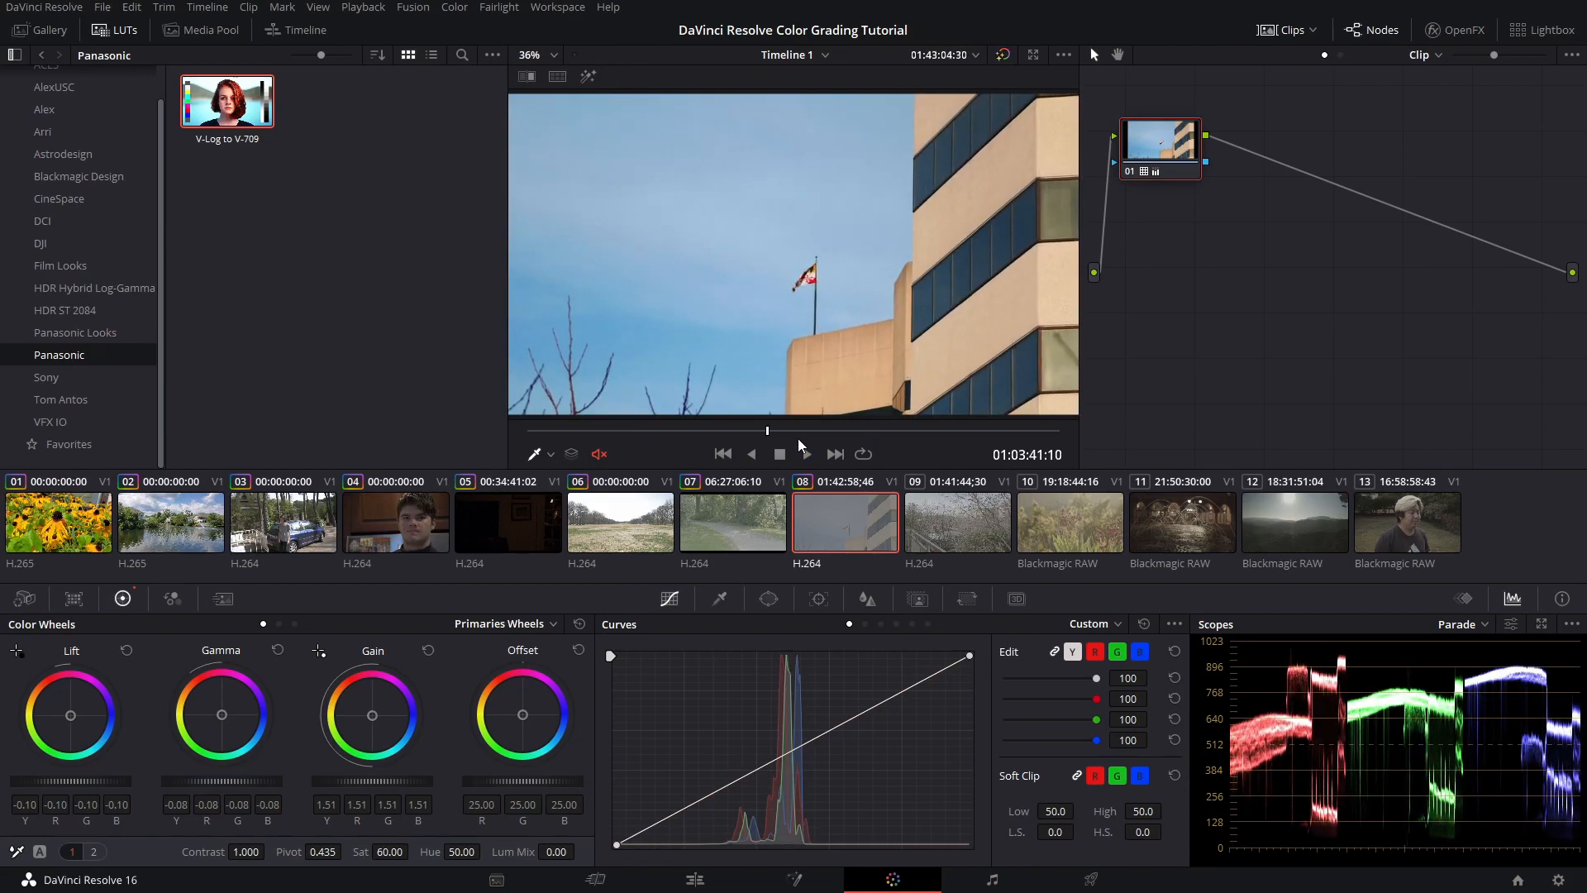
{"action": "left_click_drag", "start_coordinate": [753, 430], "coordinate": [454, 433]}
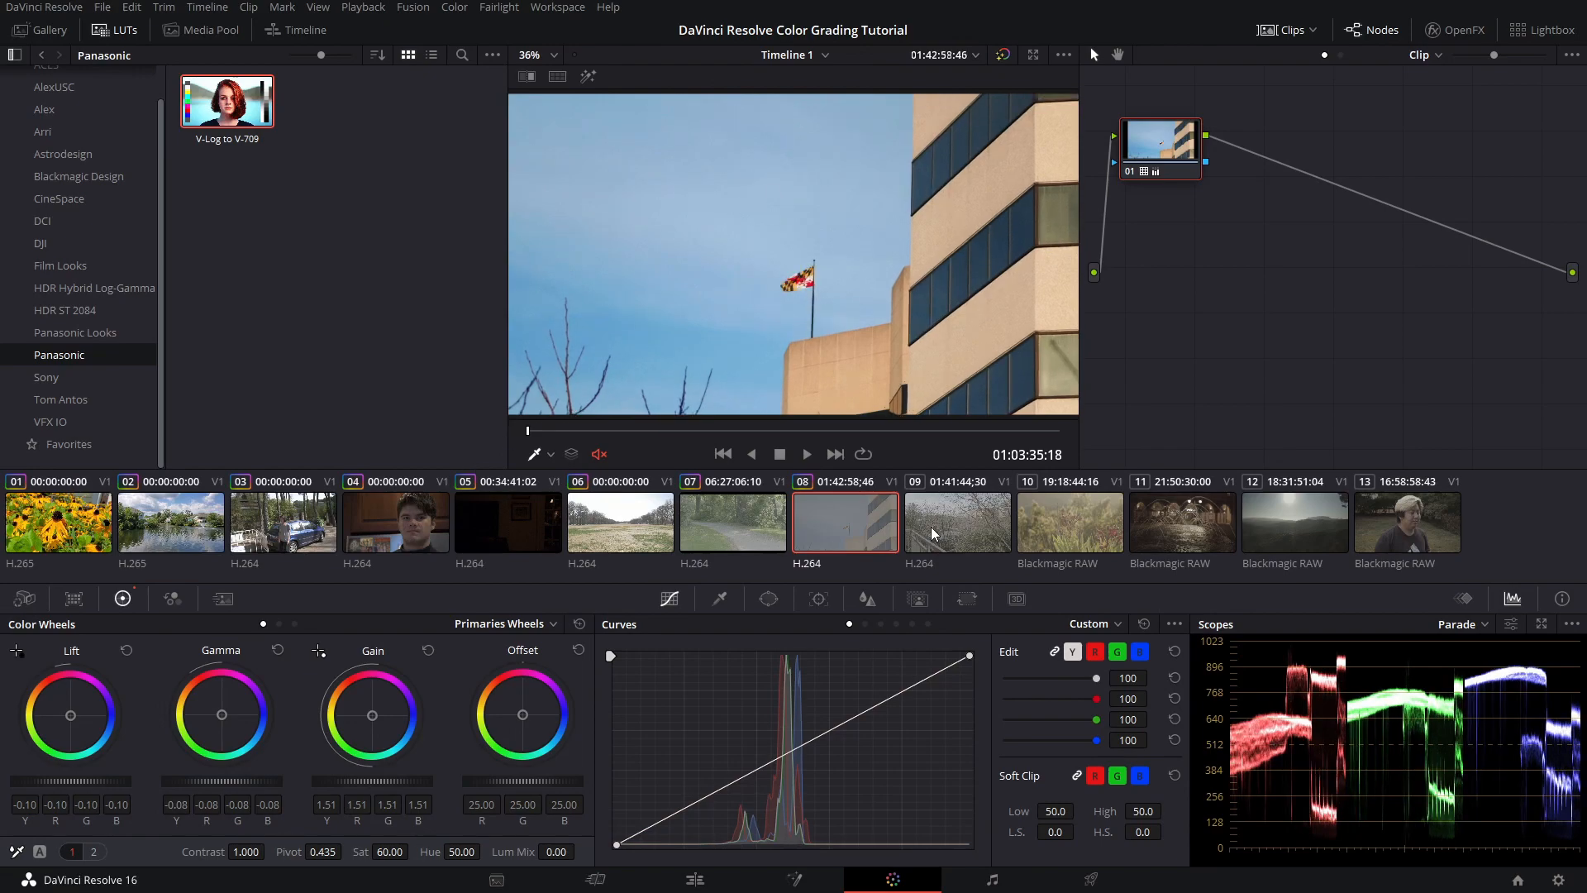
Apply the Panasonic V-Log to V-709 LUT to clip 09 with the bare trees and railing
{"action": "left_click", "coordinate": [934, 533]}
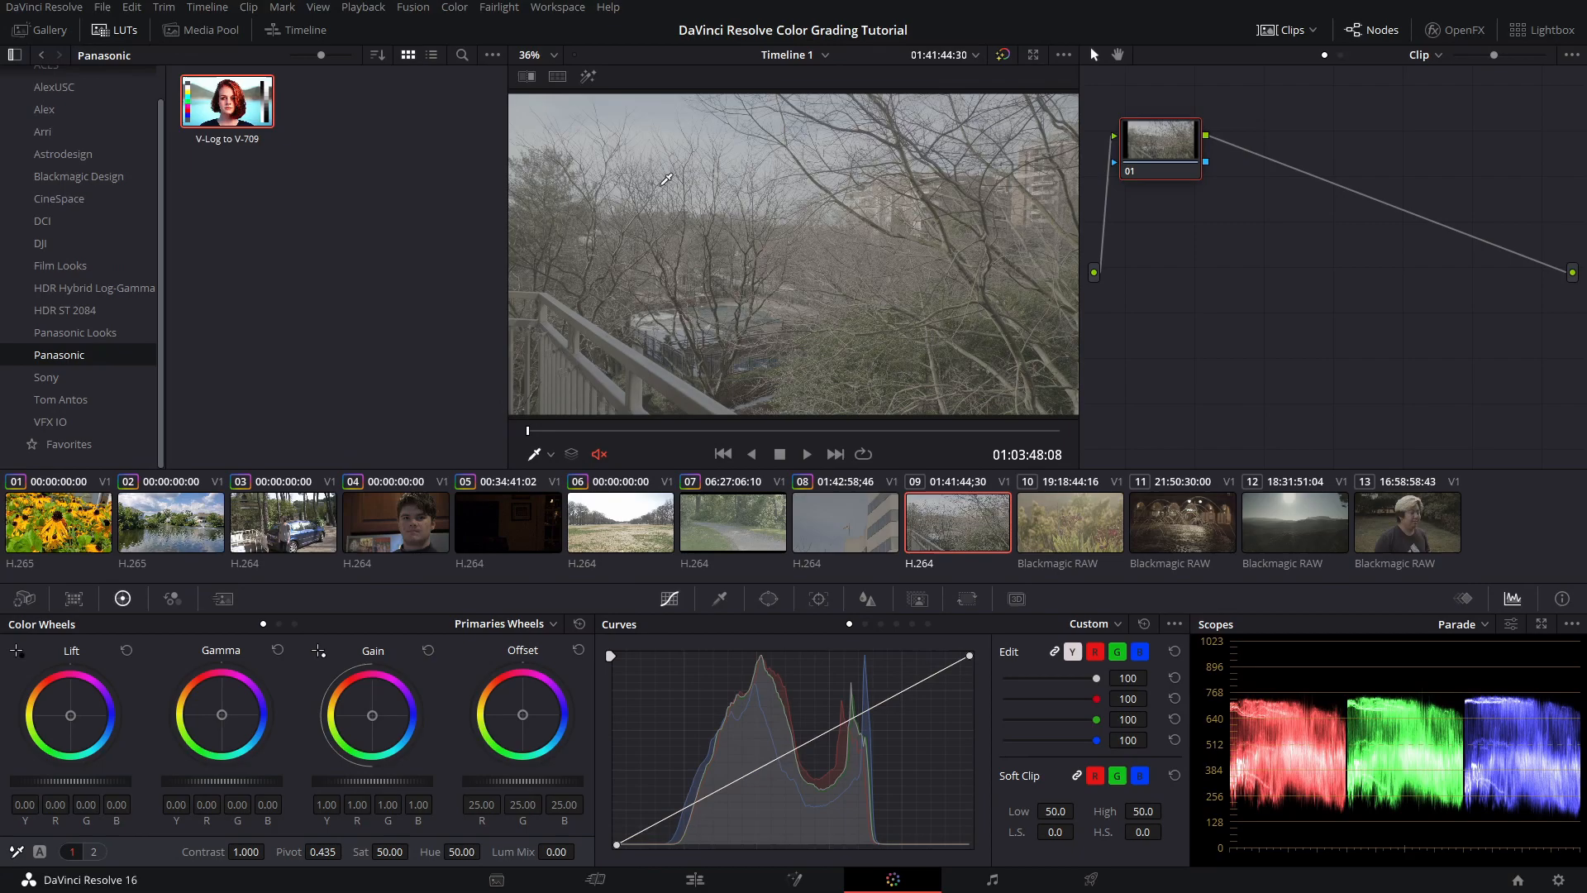
{"action": "double_click", "coordinate": [230, 94]}
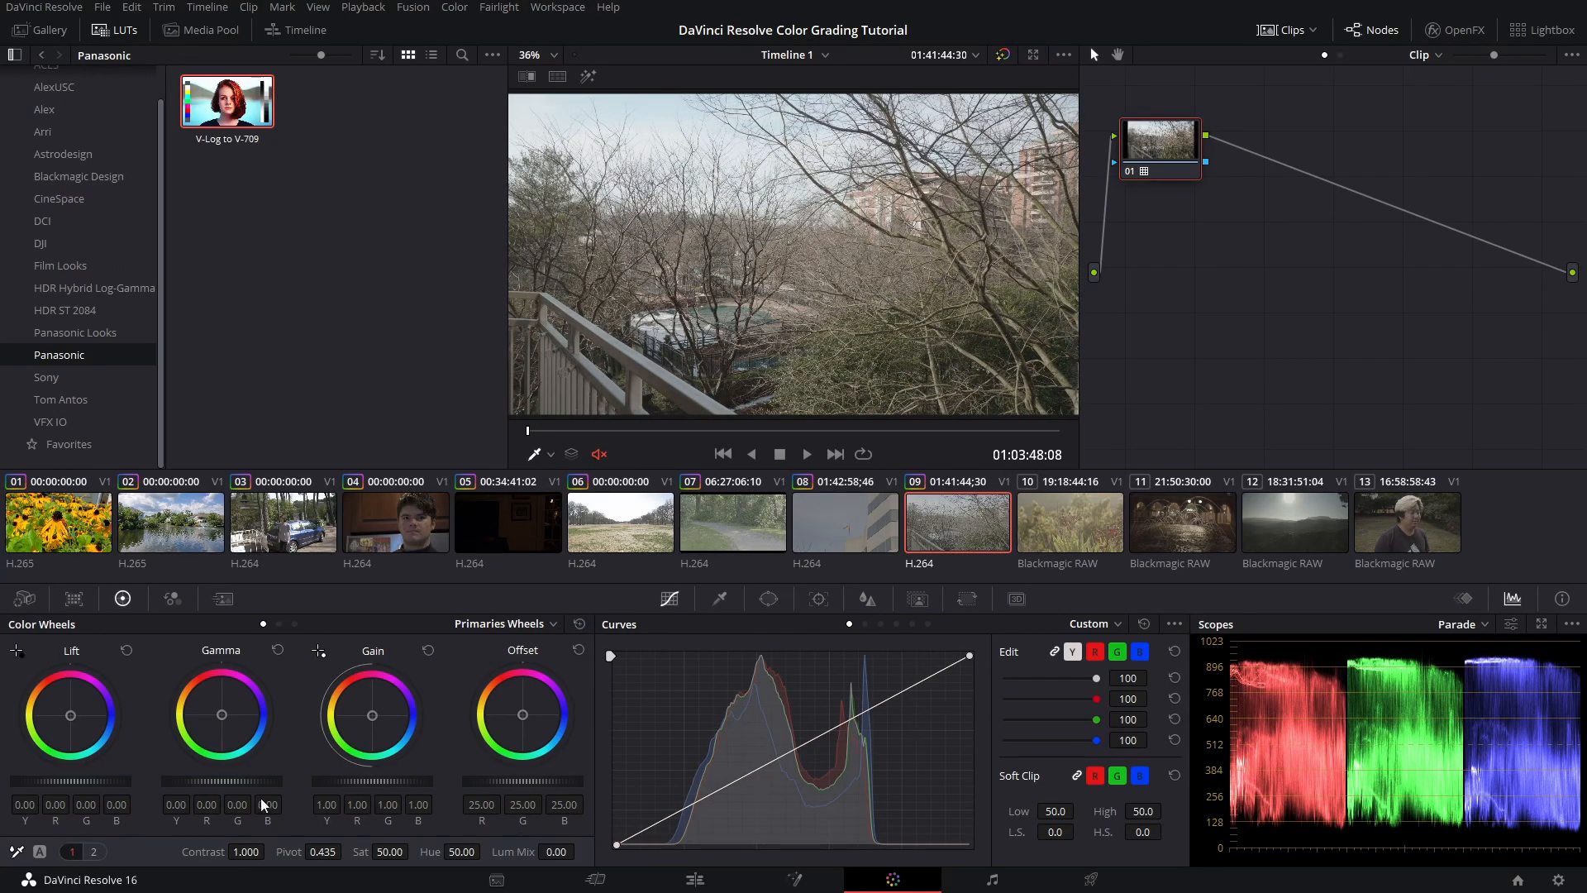
Try lift values of -0.70 and -0.73 on the bare trees clip, resetting the lift each time
{"action": "left_click_drag", "start_coordinate": [121, 780], "coordinate": [58, 780]}
{"action": "left_click", "coordinate": [125, 651]}
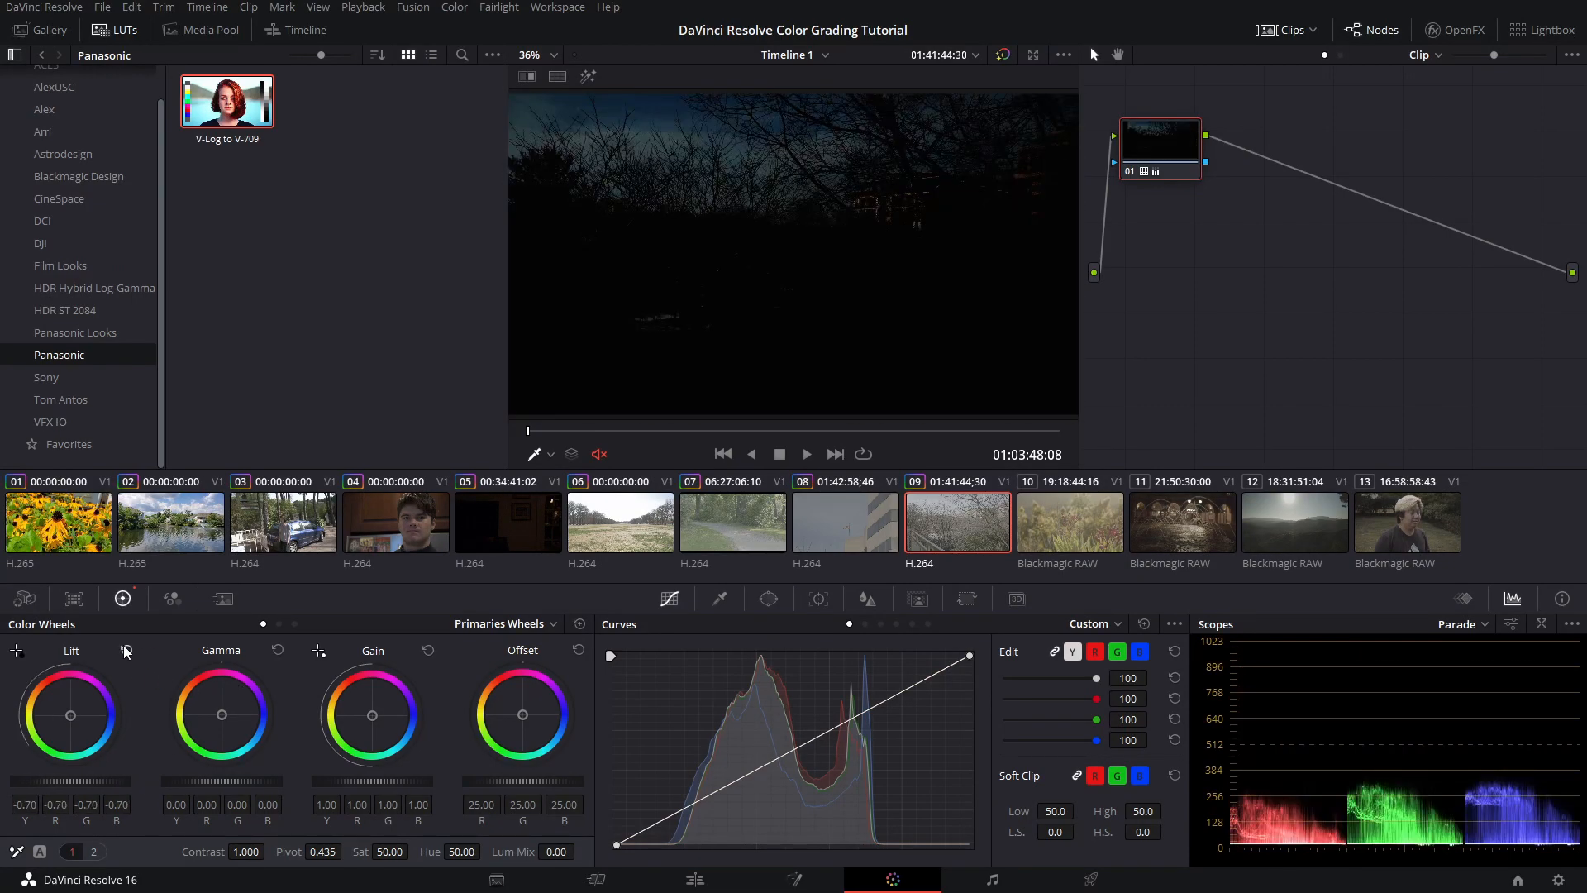
{"action": "left_click", "coordinate": [125, 652]}
{"action": "left_click_drag", "start_coordinate": [105, 781], "coordinate": [57, 780]}
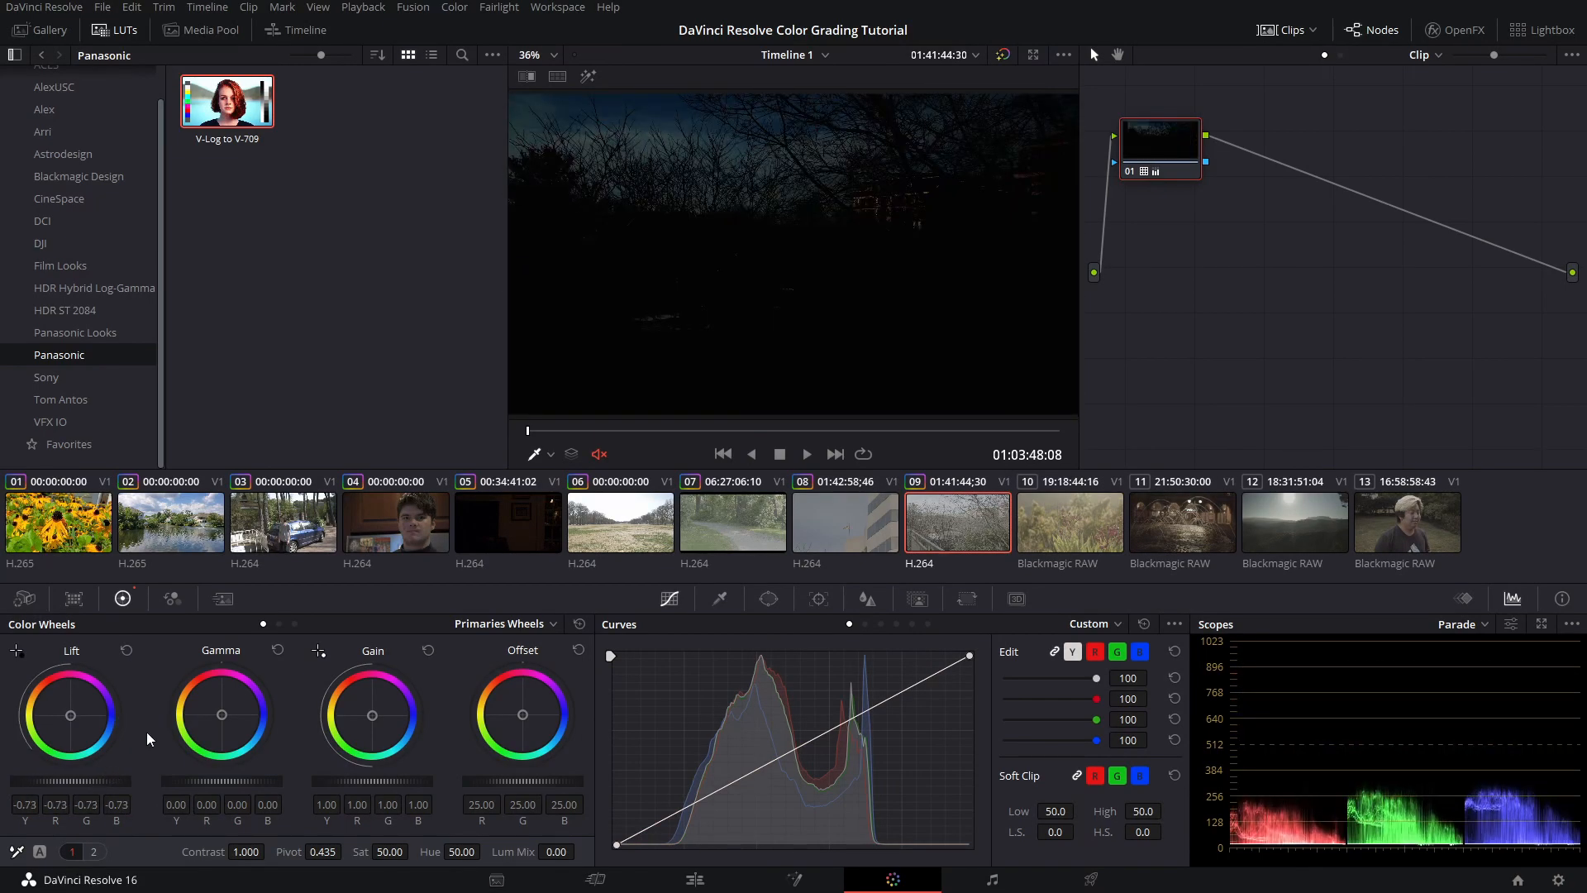
{"action": "left_click", "coordinate": [127, 650]}
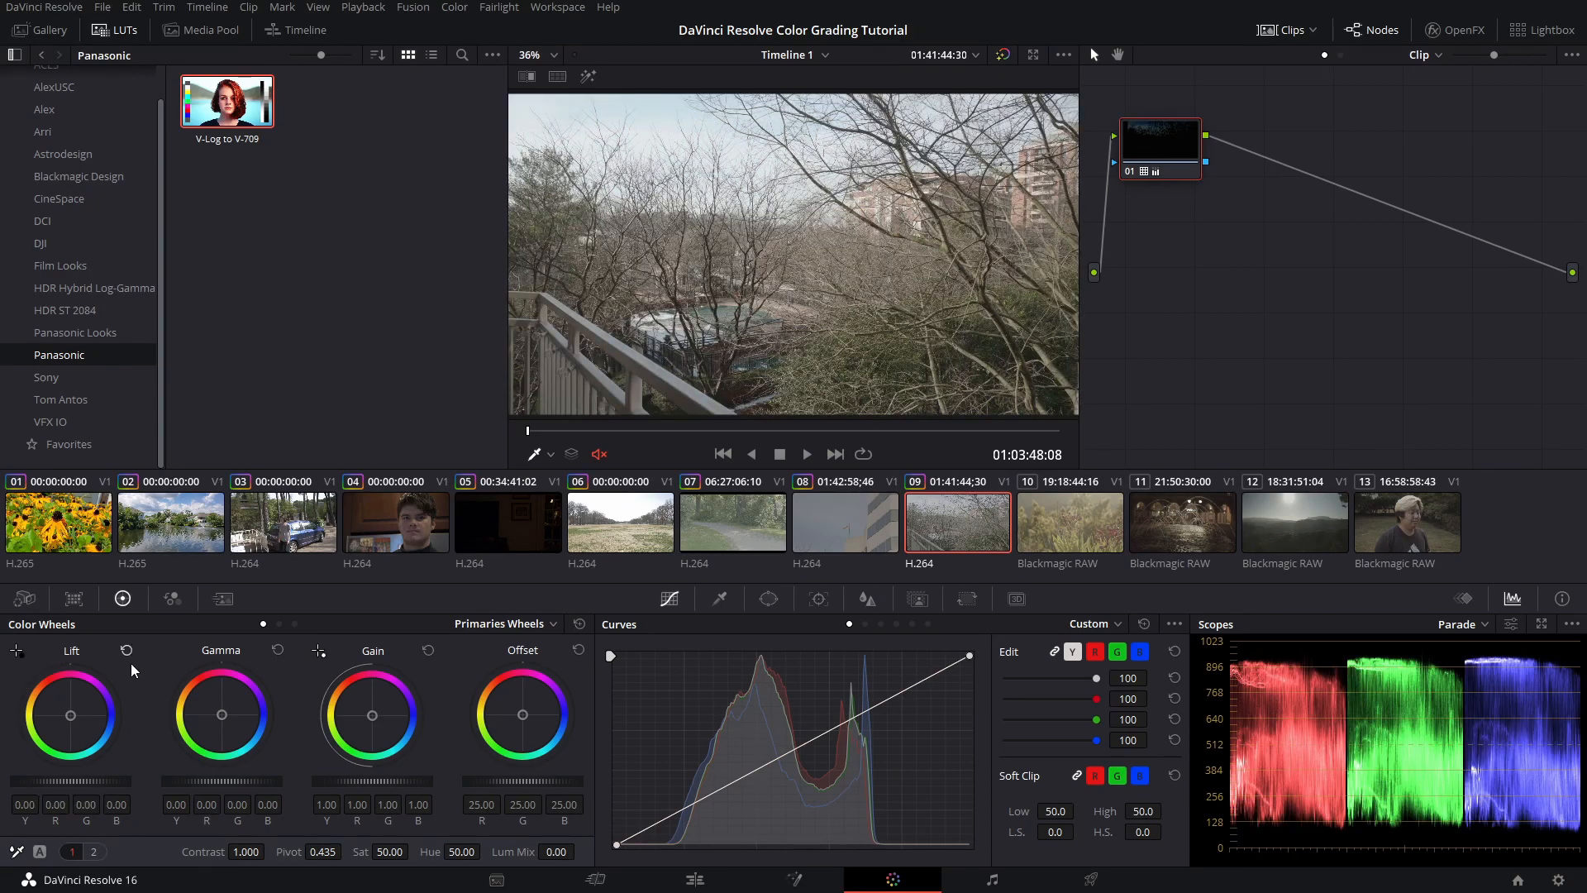
Grade the bare trees clip with lift -0.10, gain 1.14, gamma 0.01 and saturation 59.40
{"action": "mouse_move", "coordinate": [99, 781]}
{"action": "left_mouse_down"}
{"action": "mouse_move", "coordinate": [51, 780]}
{"action": "mouse_move", "coordinate": [91, 780]}
{"action": "left_mouse_up"}
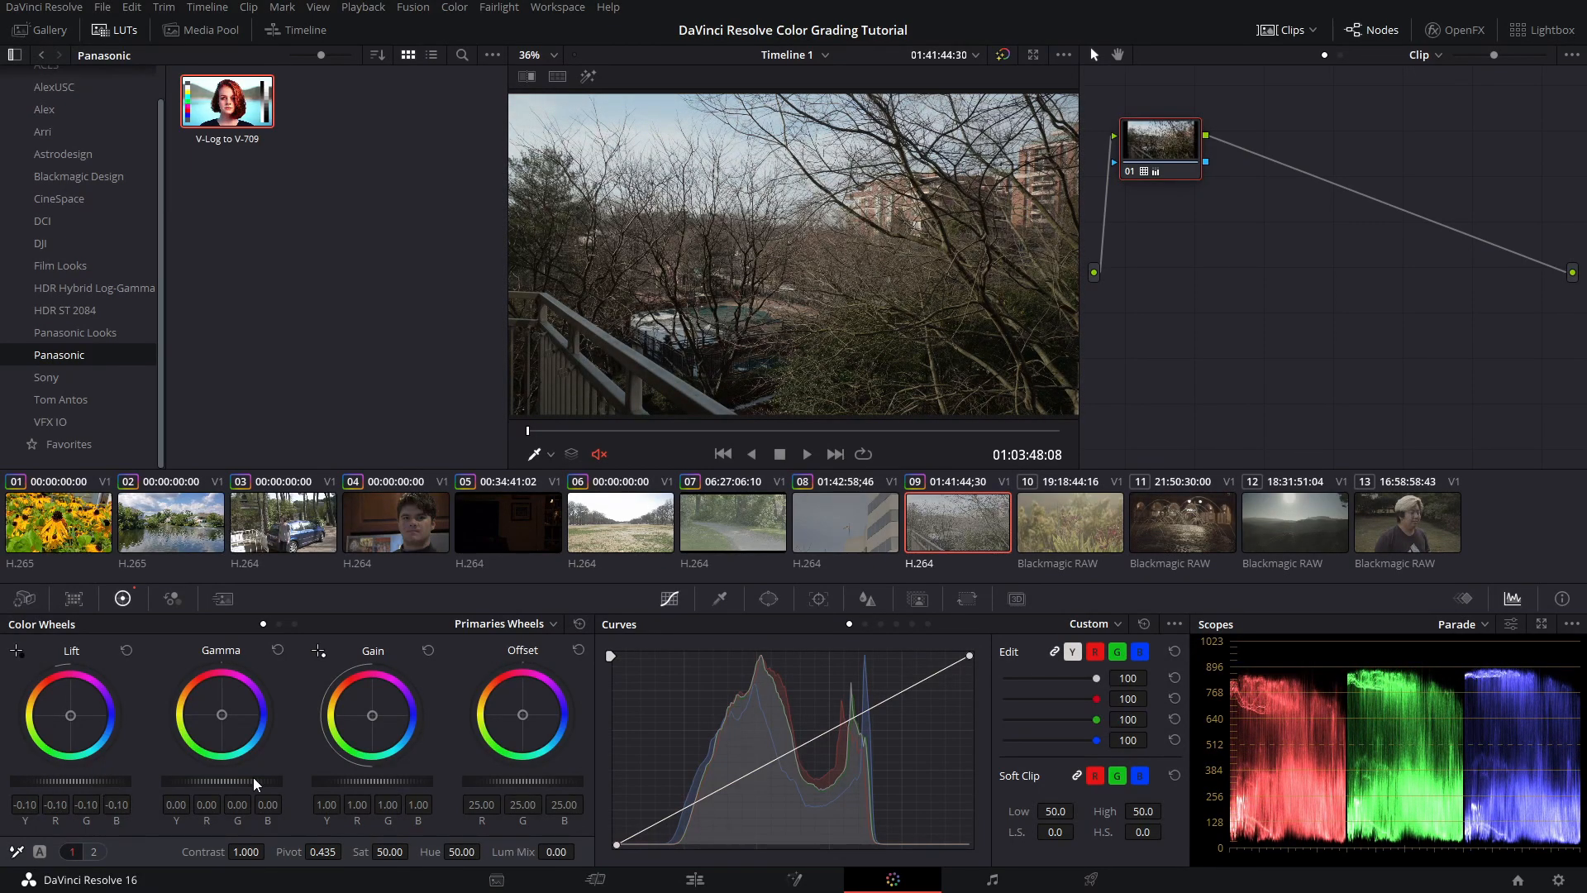
{"action": "mouse_move", "coordinate": [350, 780]}
{"action": "left_mouse_down"}
{"action": "mouse_move", "coordinate": [385, 780]}
{"action": "mouse_move", "coordinate": [366, 780]}
{"action": "left_mouse_up"}
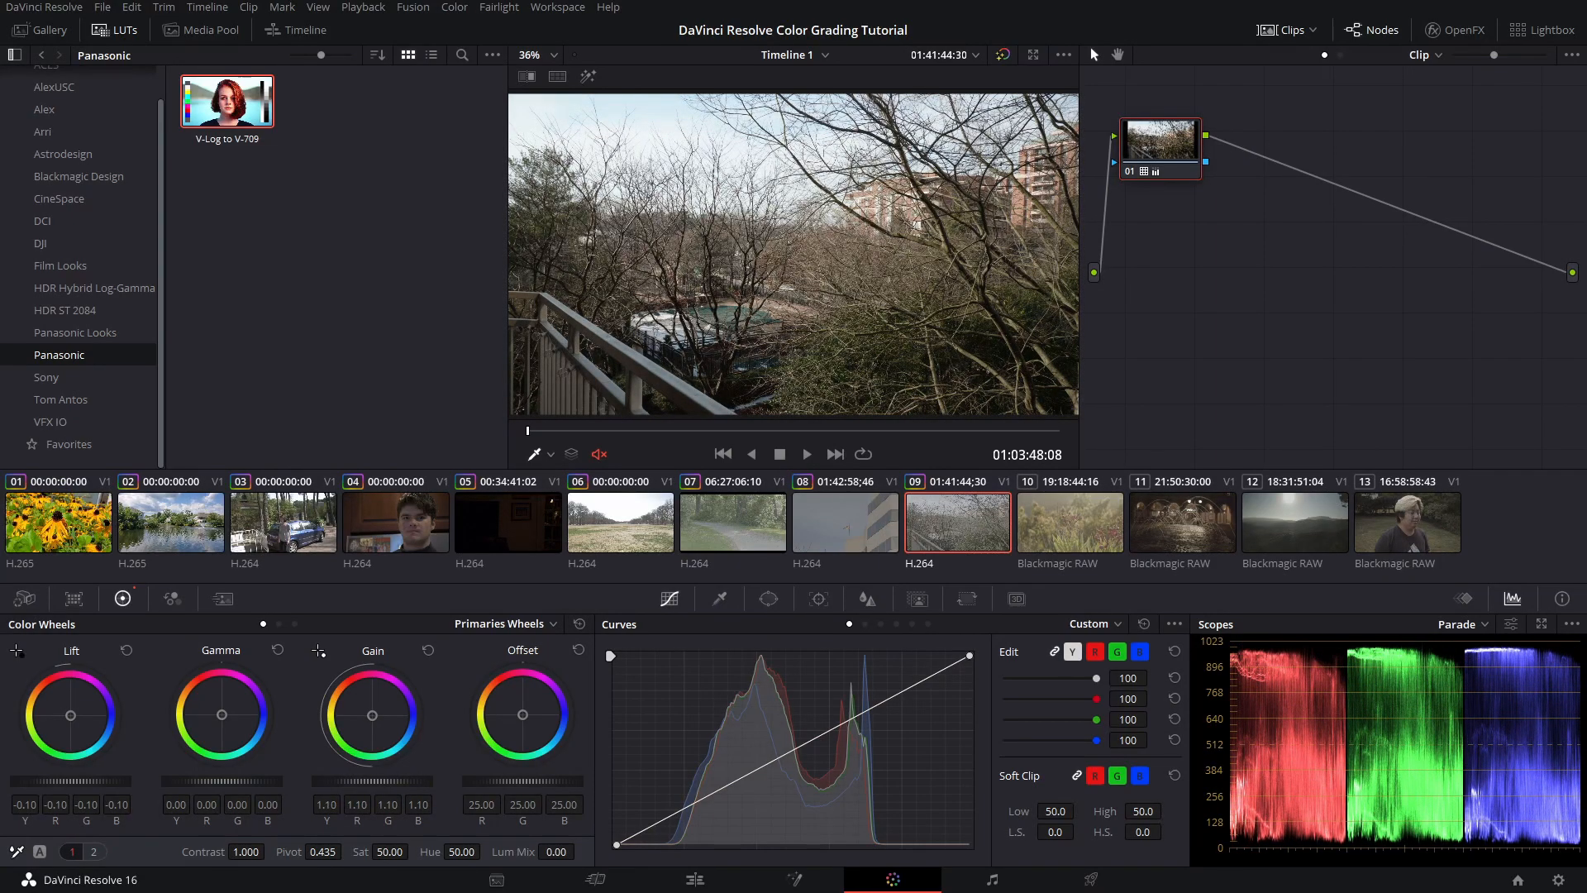
{"action": "left_click_drag", "start_coordinate": [244, 779], "coordinate": [249, 779]}
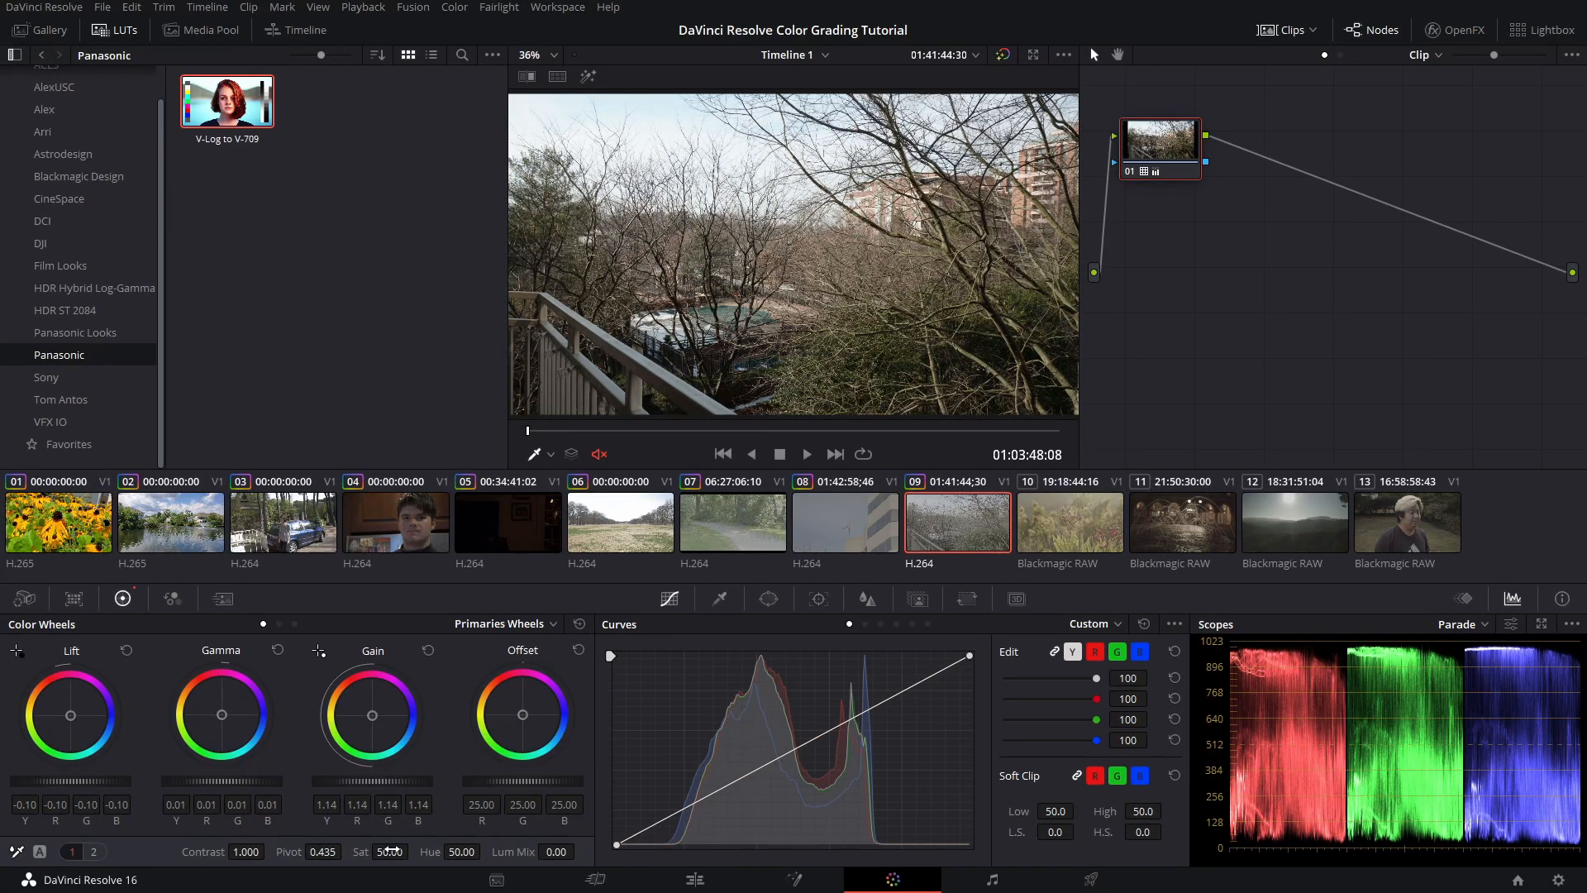
{"action": "left_click_drag", "start_coordinate": [389, 851], "coordinate": [413, 850]}
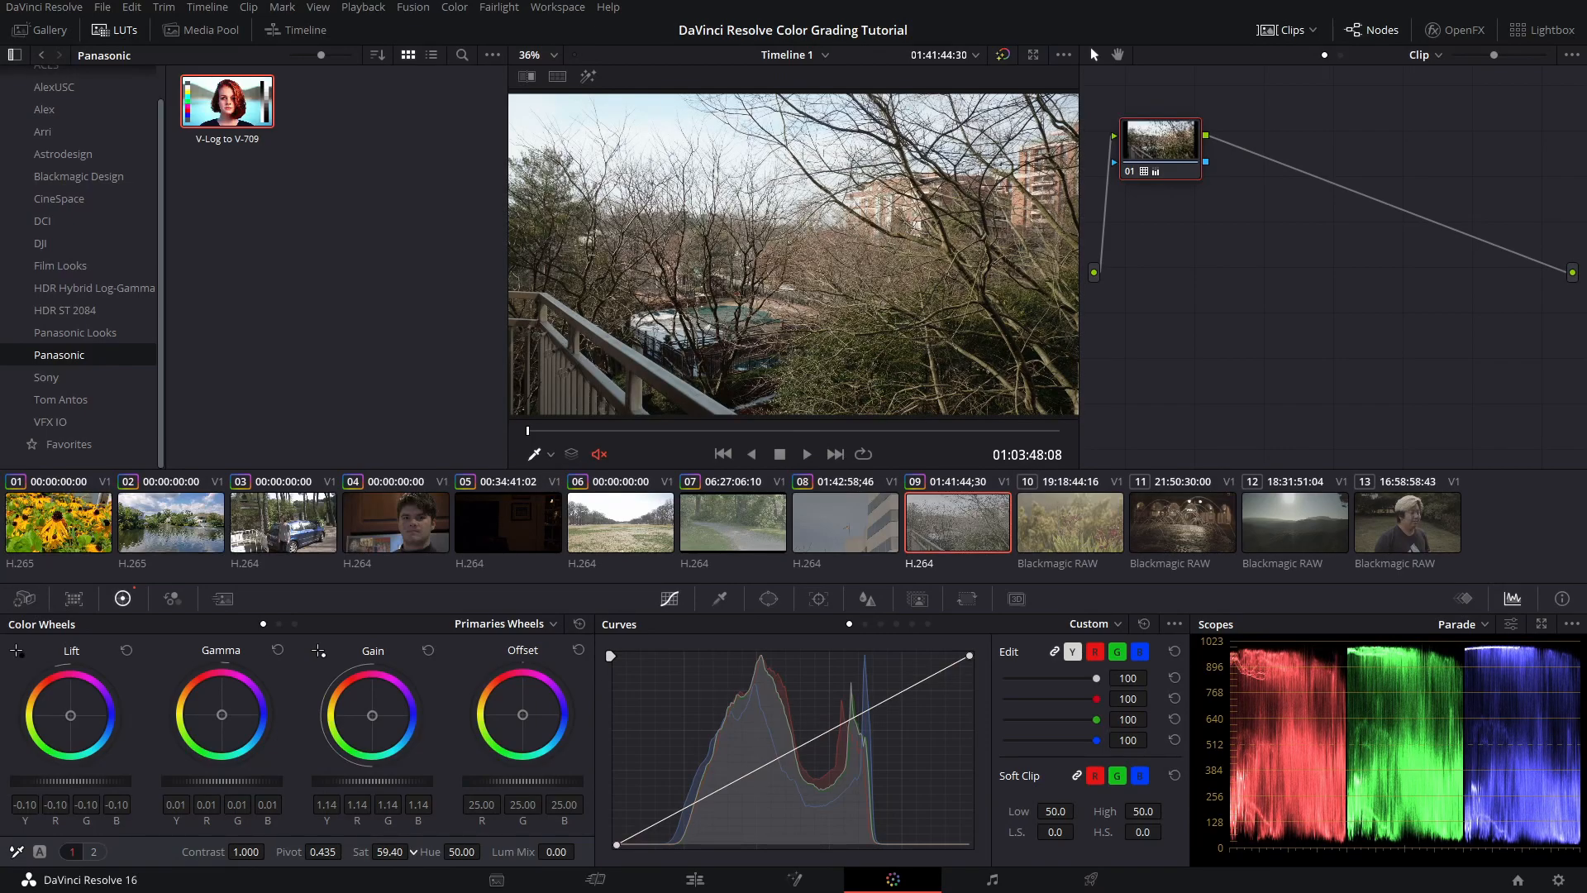
Compare the bare trees clip's grade with the bypassed original, and leave the grade enabled
{"action": "left_click", "coordinate": [1005, 54]}
{"action": "left_click", "coordinate": [1005, 53]}
{"action": "left_click", "coordinate": [1005, 54]}
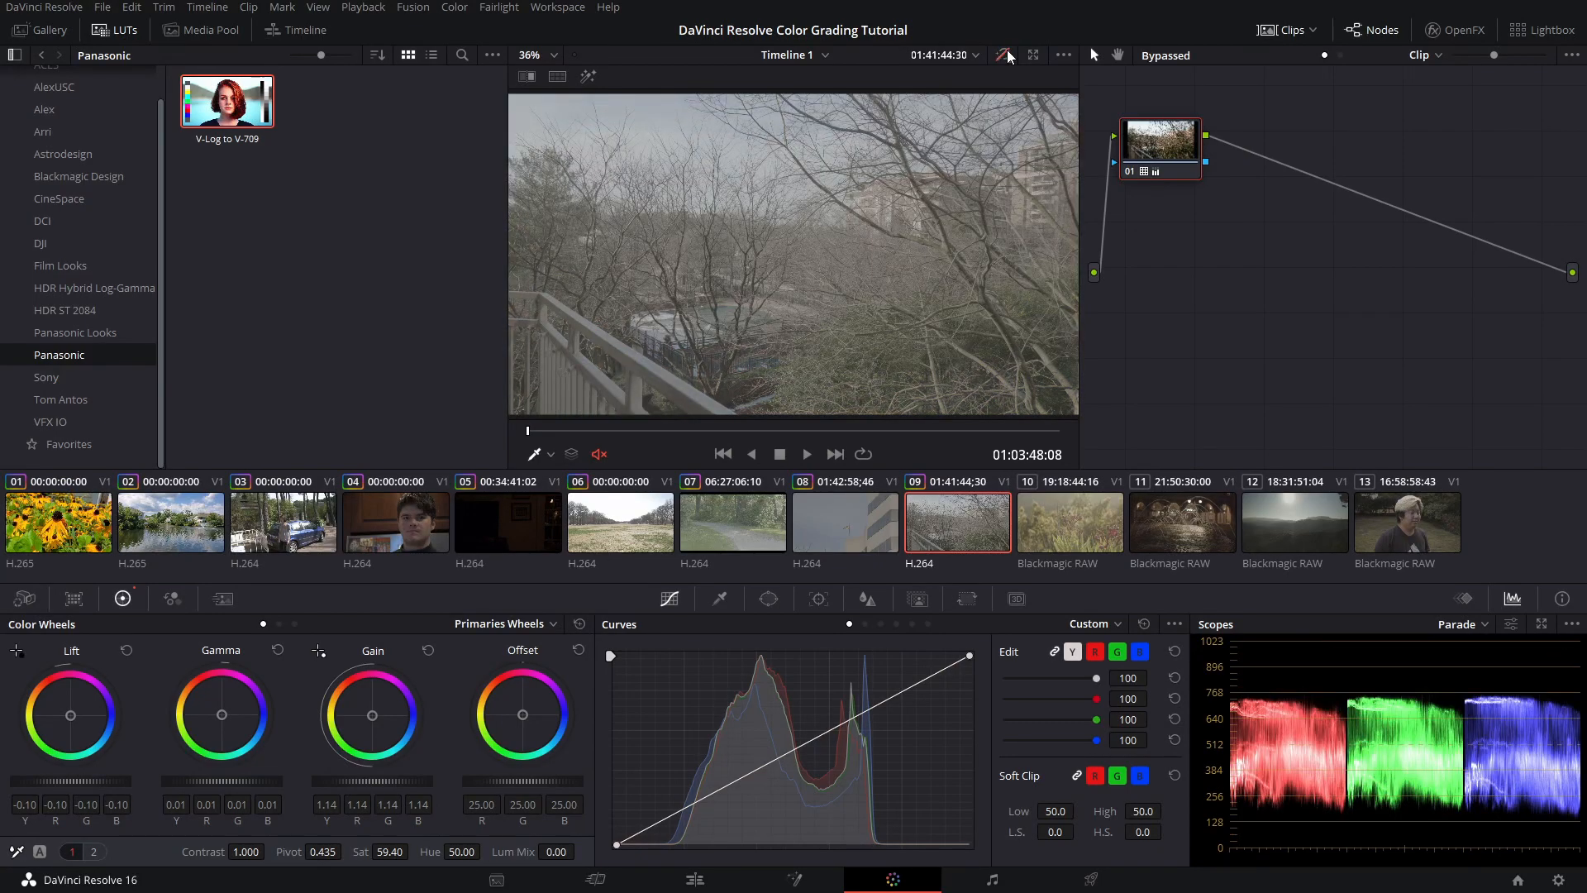
{"action": "left_click", "coordinate": [1005, 54]}
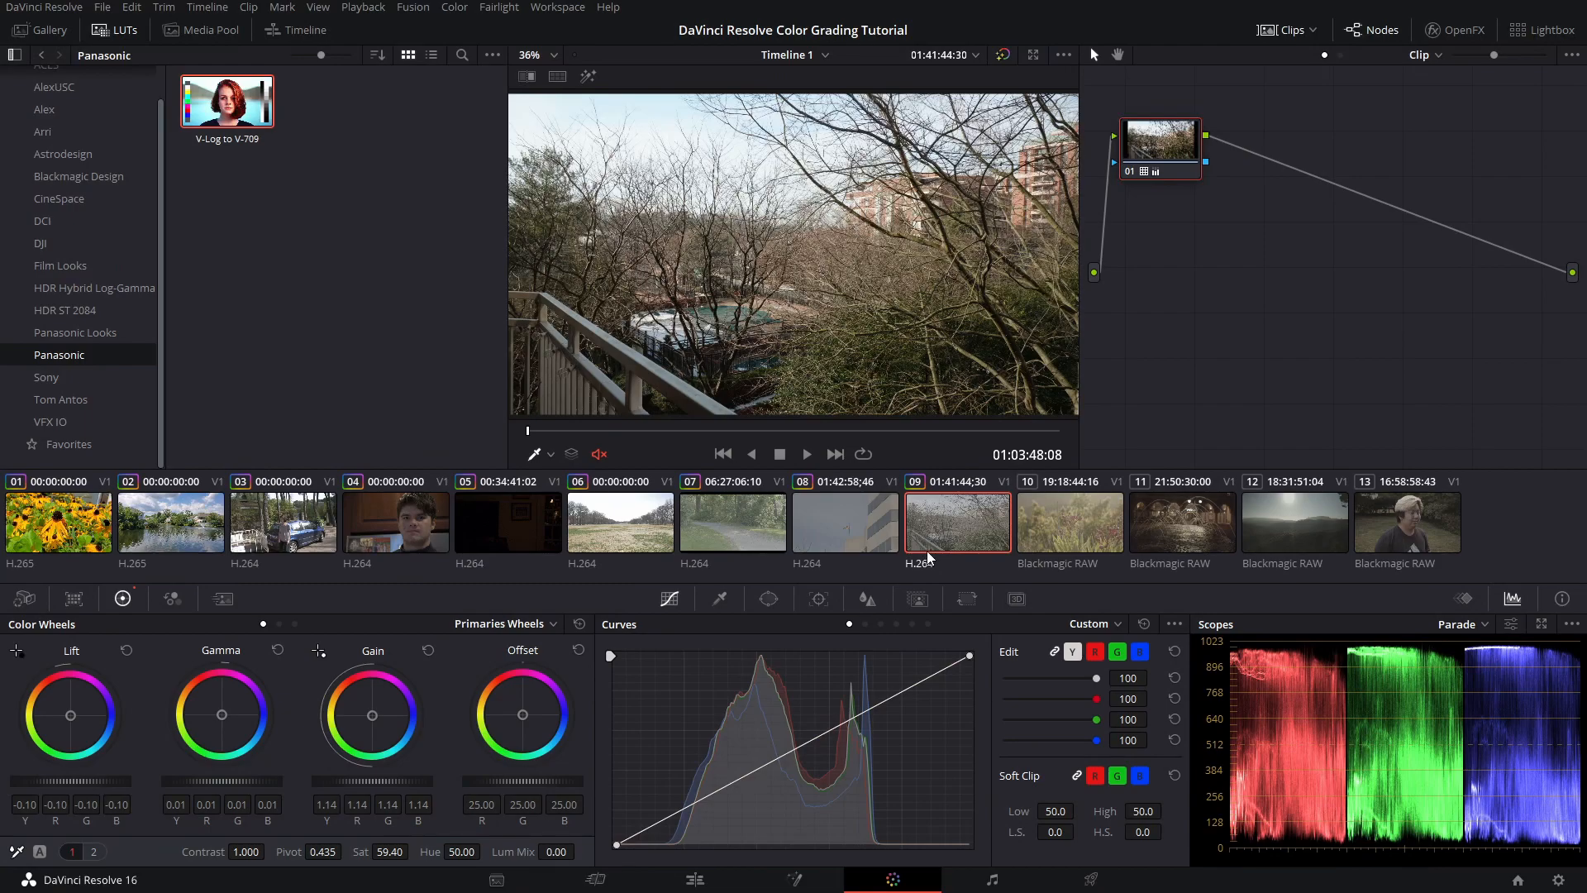
Select clip 10 with the red flower buds and set its Camera Raw settings to decode using Clip
{"action": "left_click", "coordinate": [1052, 527]}
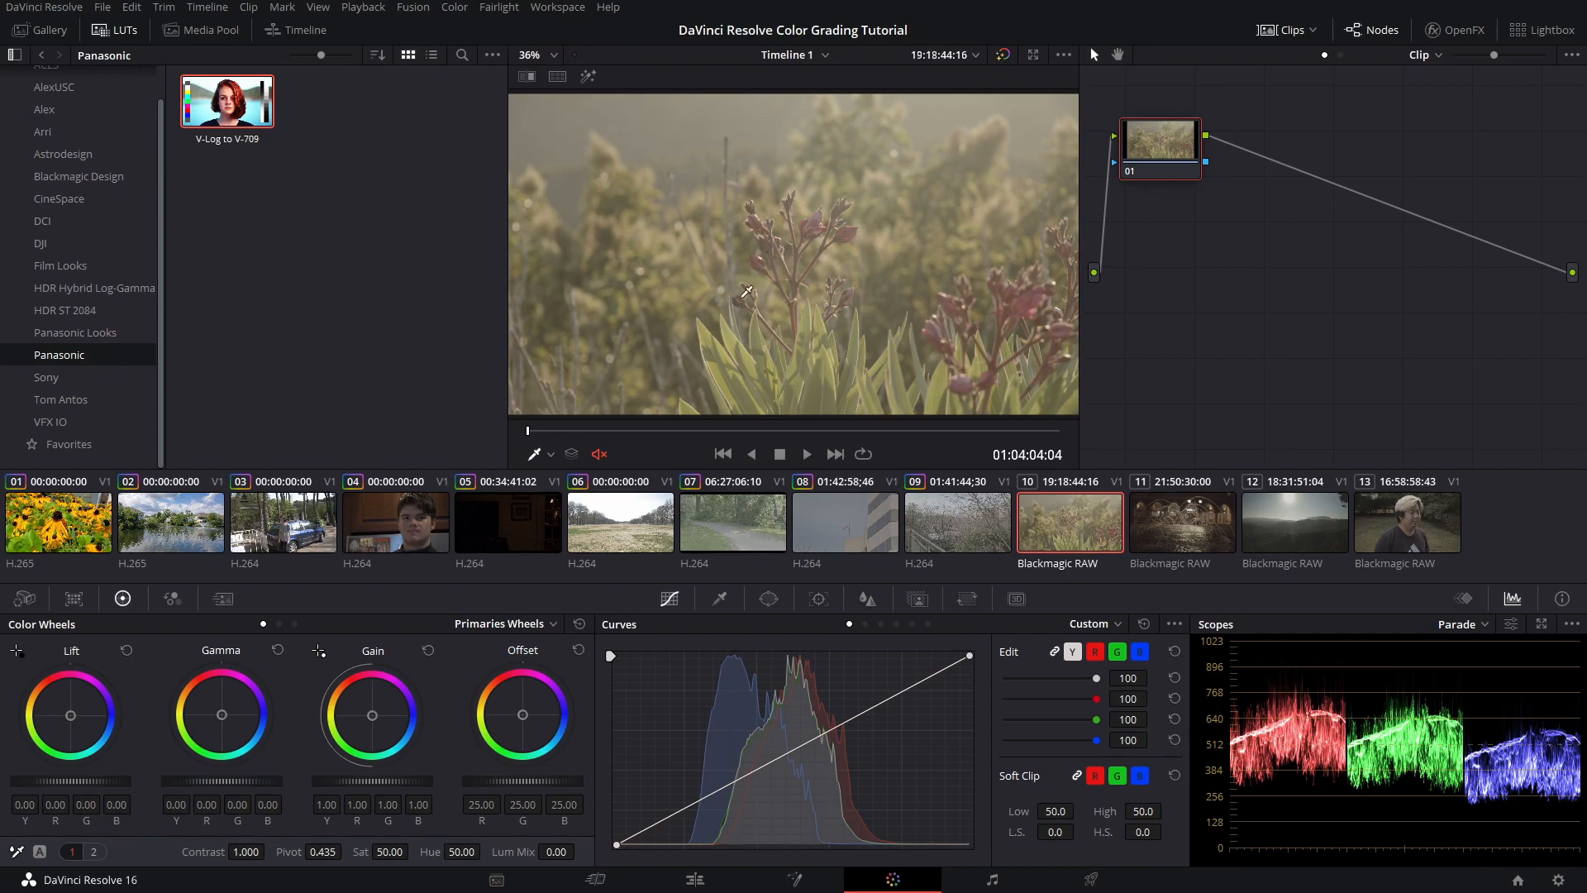
{"action": "left_click_drag", "start_coordinate": [719, 428], "coordinate": [877, 418]}
{"action": "left_click_drag", "start_coordinate": [784, 409], "coordinate": [446, 405]}
{"action": "left_click", "coordinate": [28, 602]}
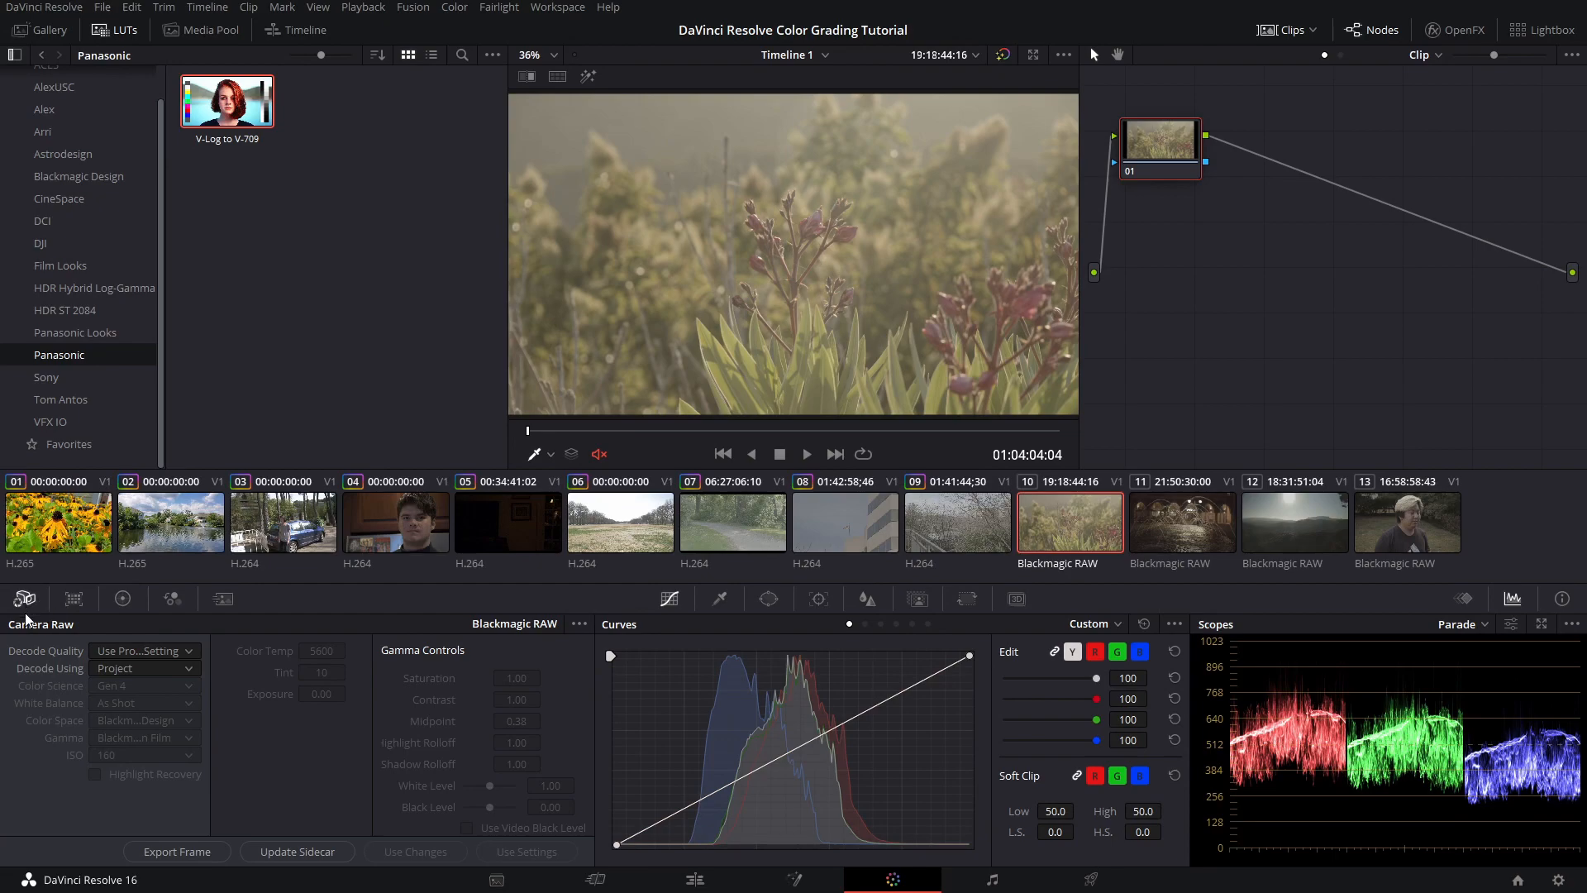
{"action": "left_click", "coordinate": [112, 605]}
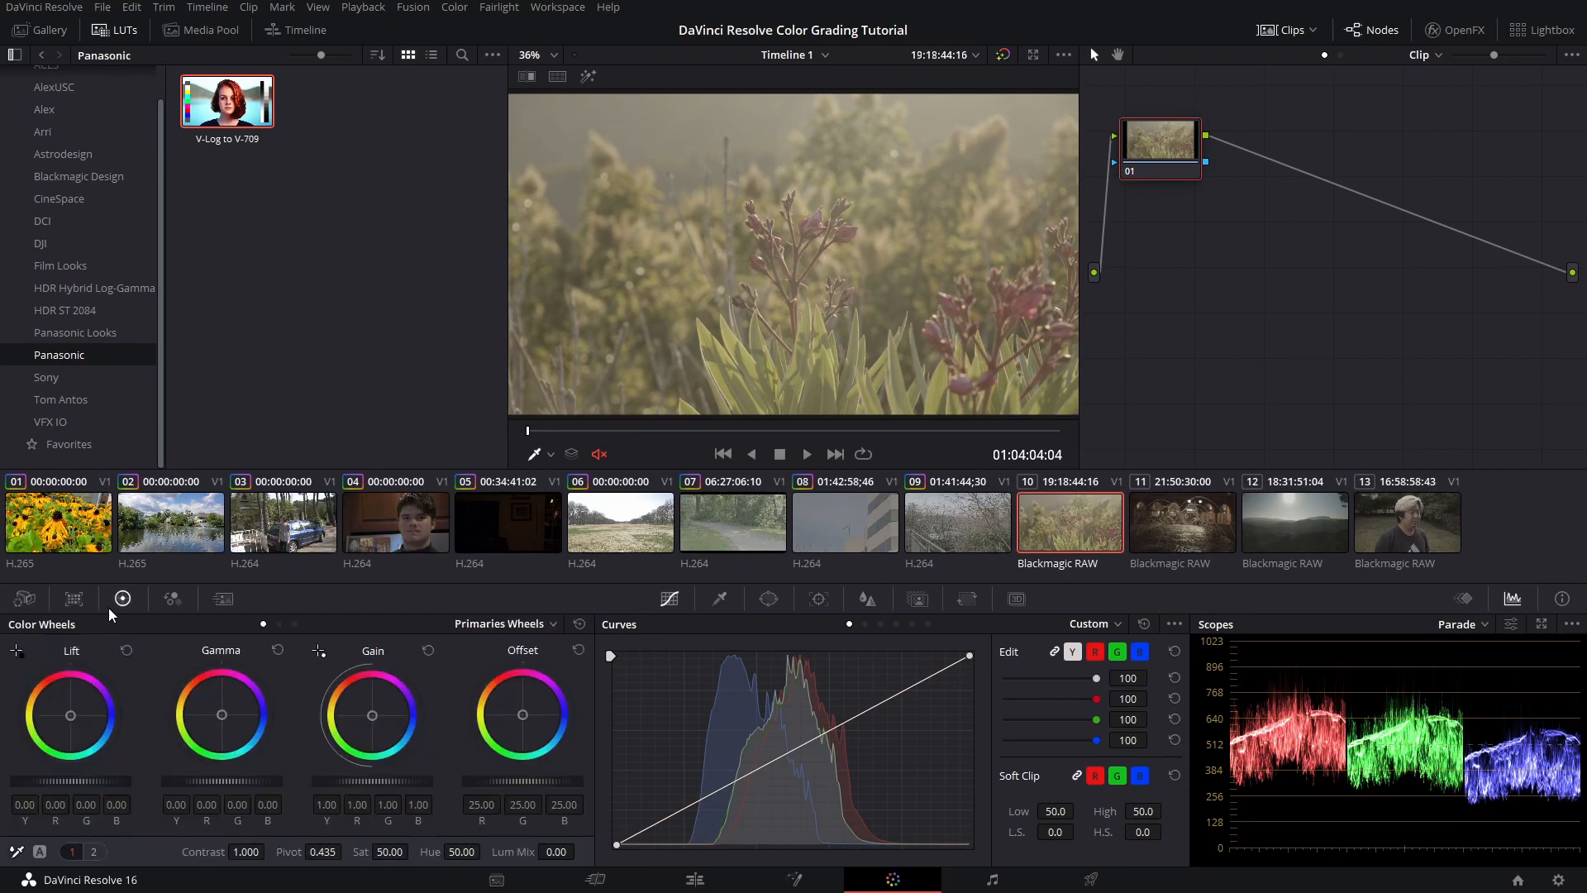
{"action": "left_click", "coordinate": [26, 602]}
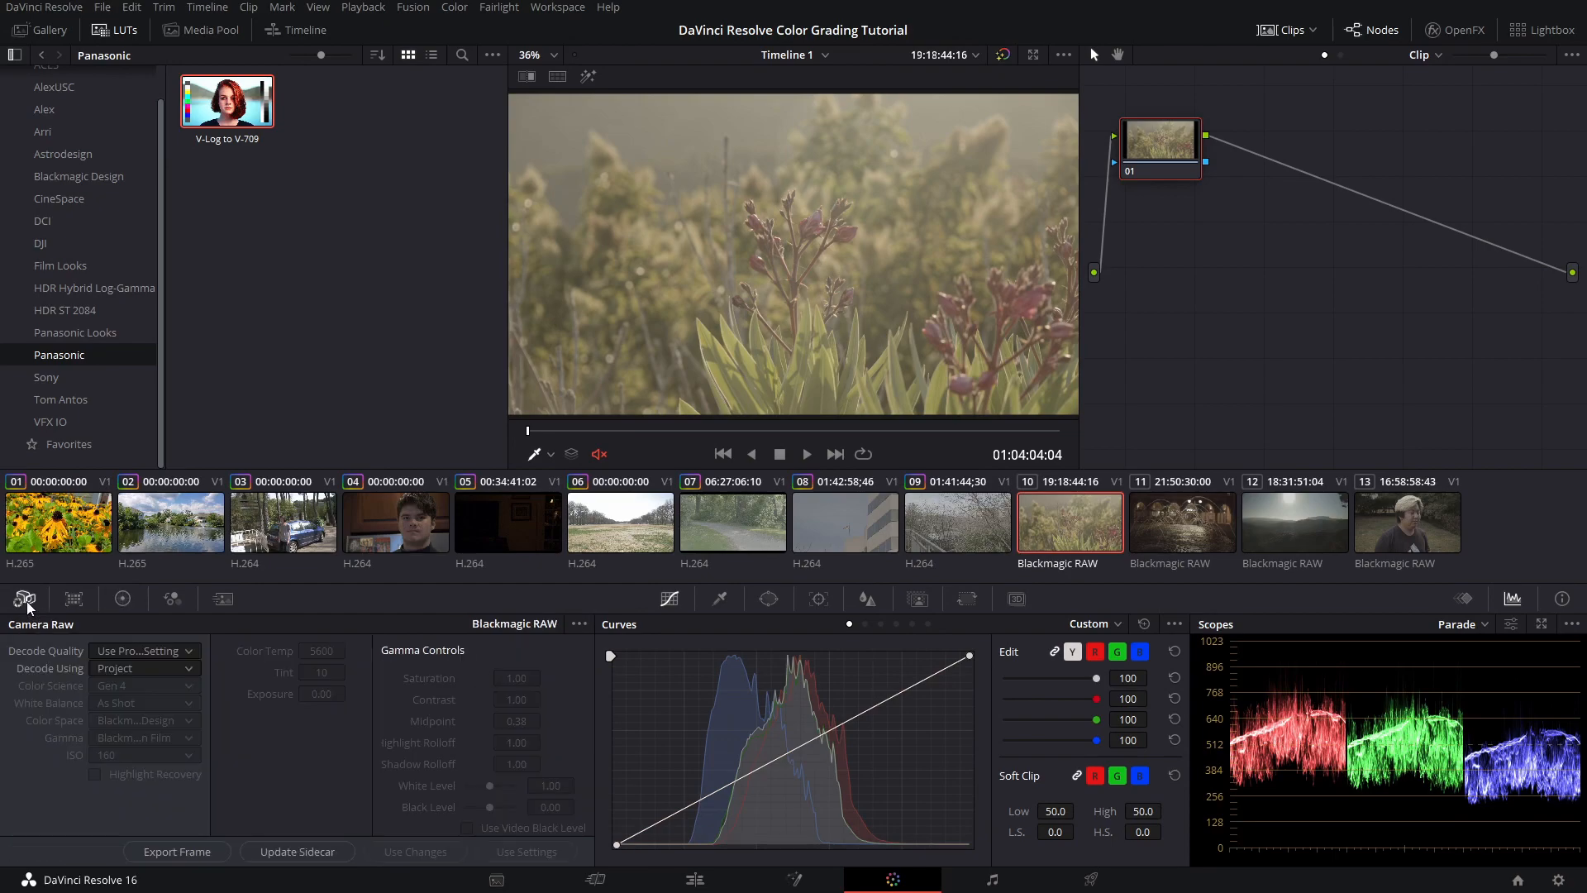
{"action": "left_click", "coordinate": [107, 666]}
{"action": "left_click", "coordinate": [131, 745]}
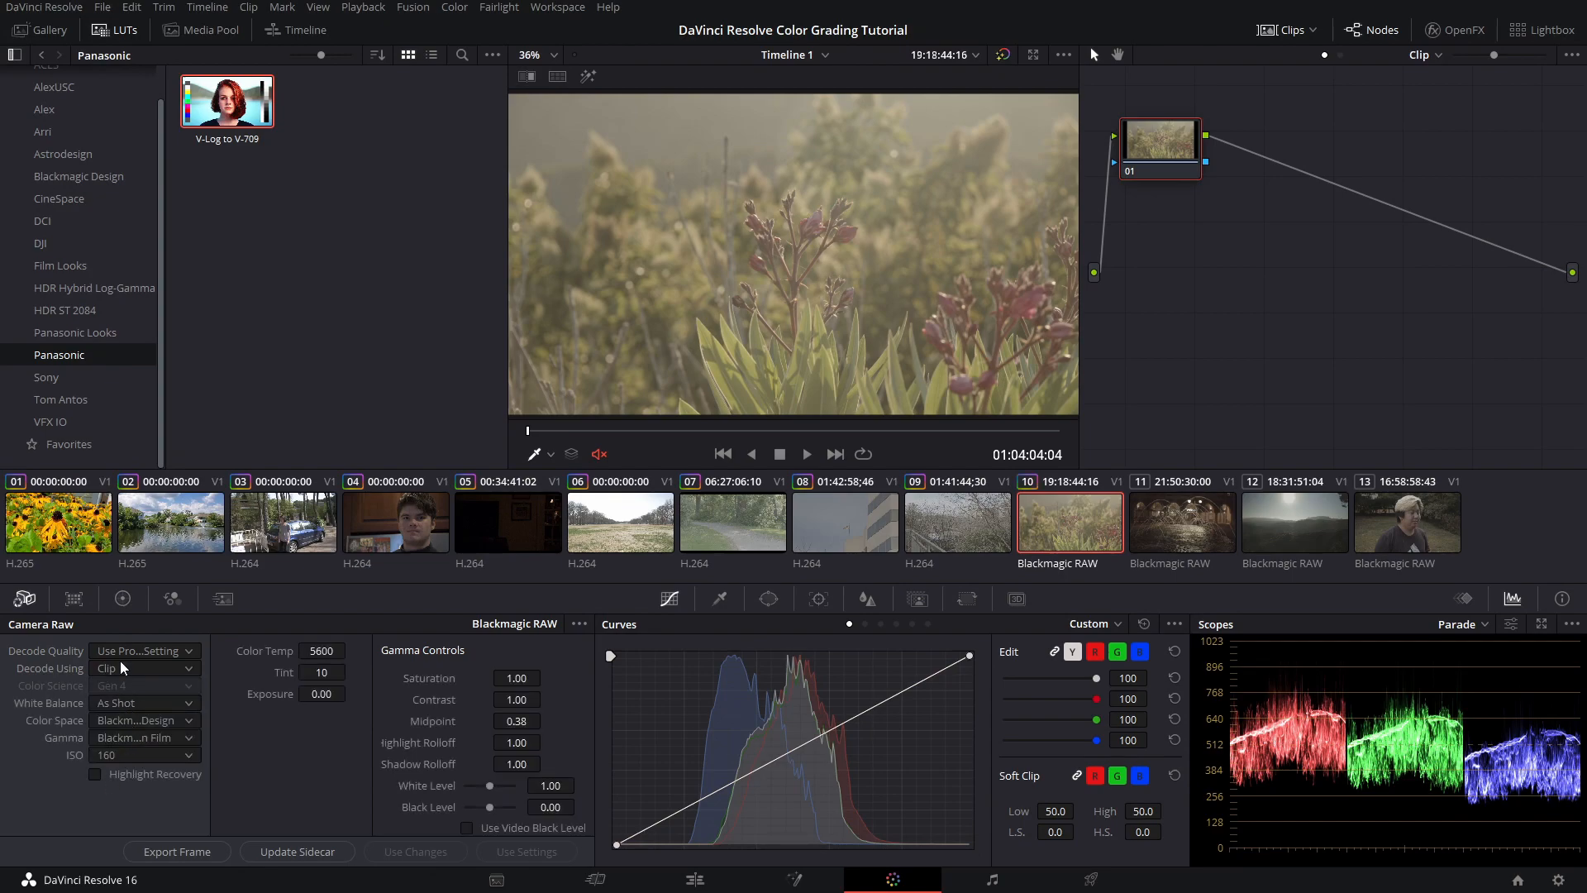
Examine the ISO, color space, gamma and decode options in clip 10's Camera Raw settings
{"action": "left_click", "coordinate": [132, 747]}
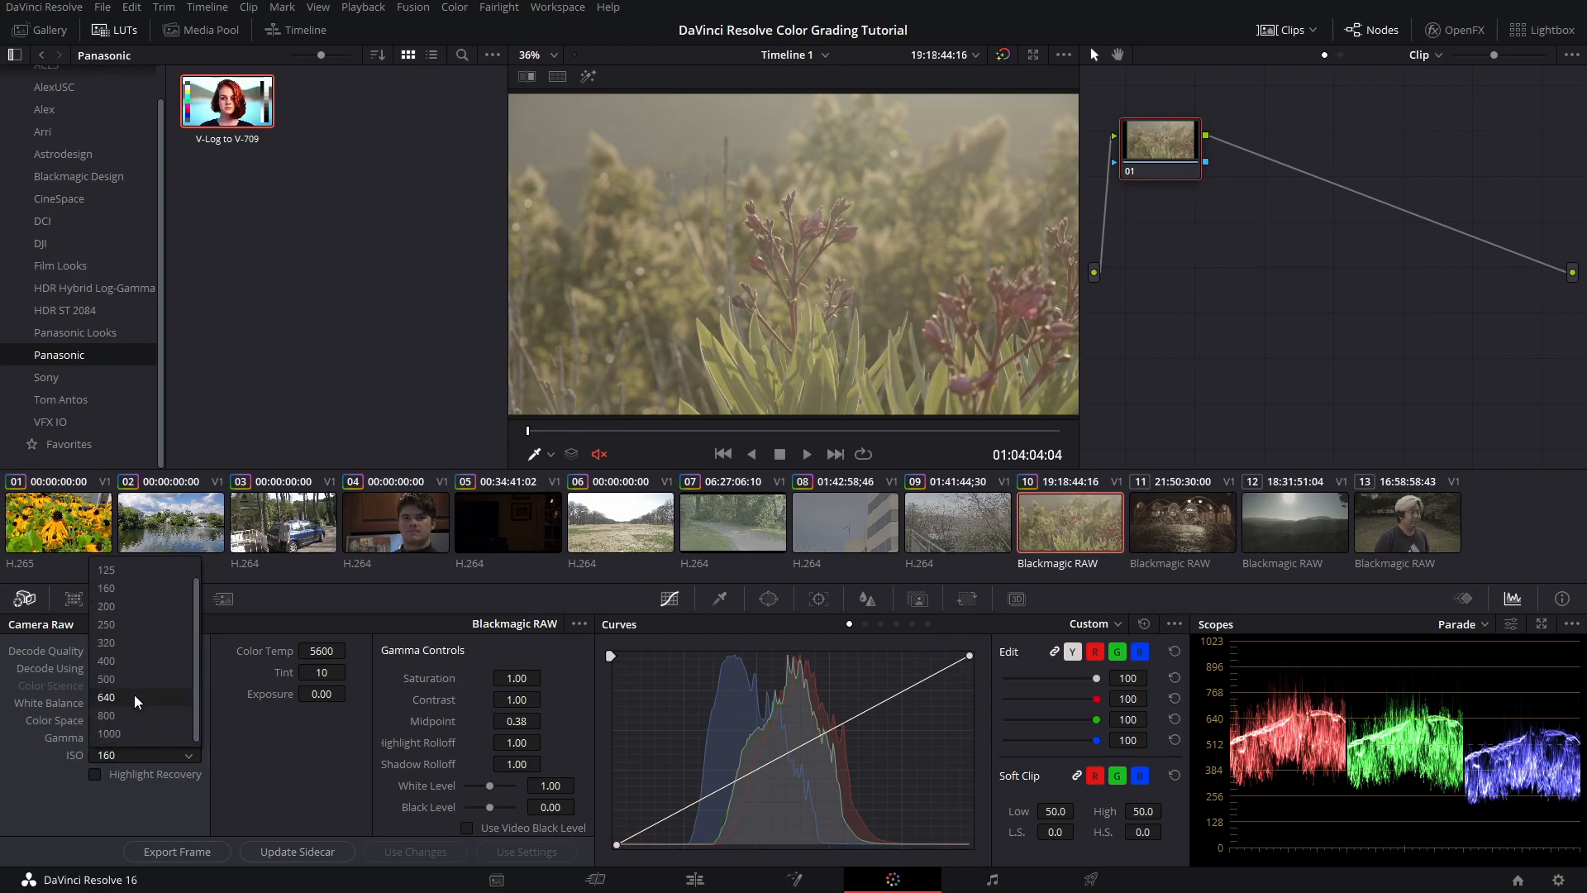
{"action": "scroll", "coordinate": [134, 696], "scroll_direction": "down", "scroll_amount": 1}
{"action": "left_click", "coordinate": [55, 766]}
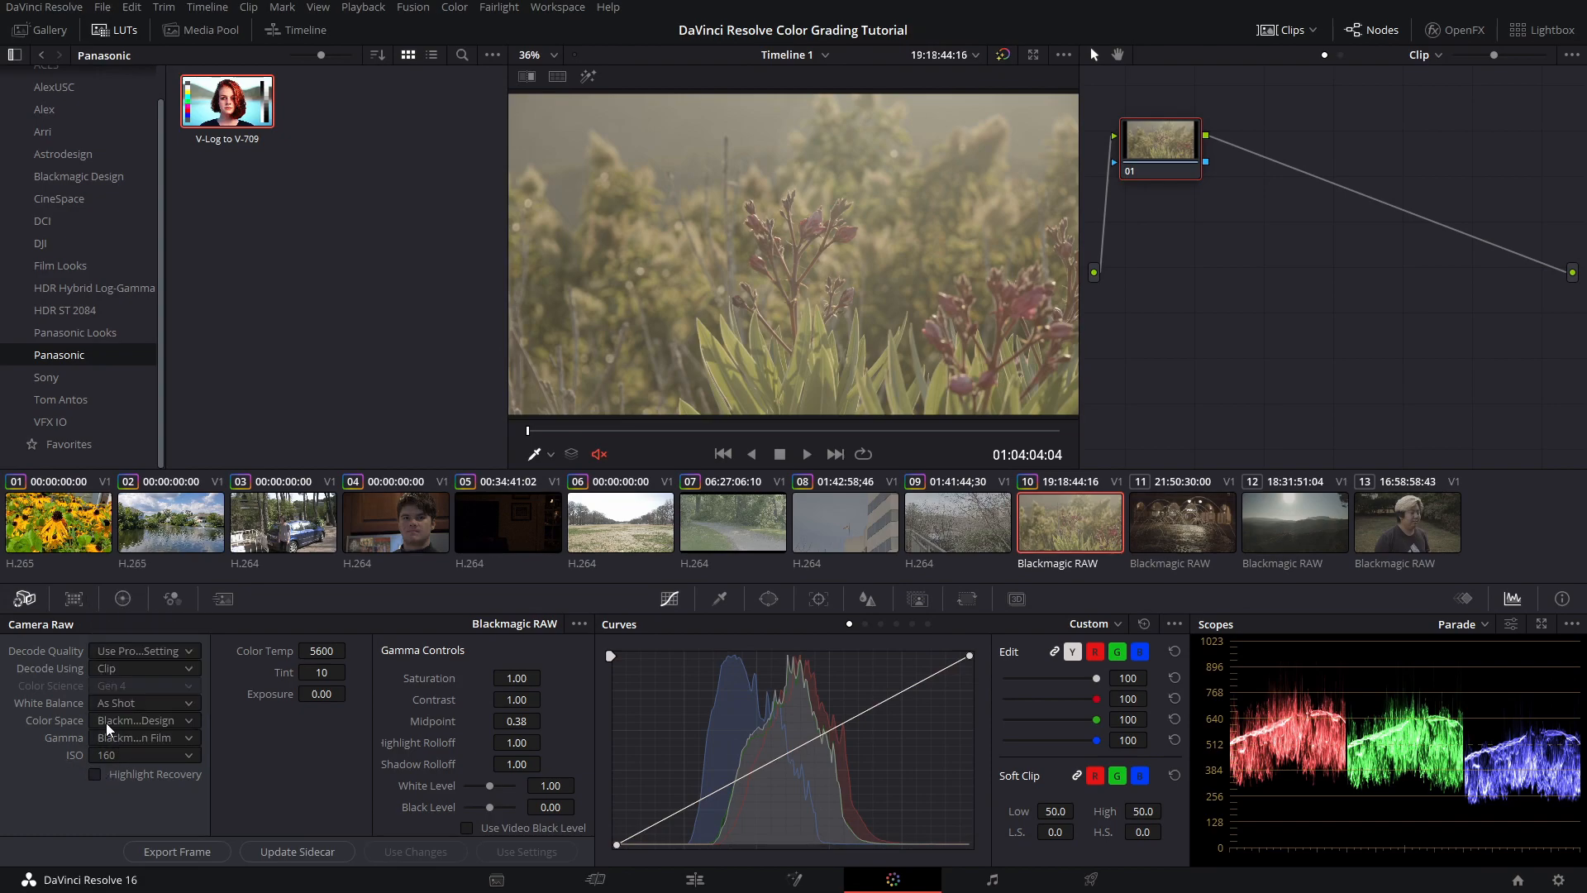
{"action": "left_click", "coordinate": [127, 721]}
{"action": "left_click", "coordinate": [127, 721]}
{"action": "left_click", "coordinate": [130, 736]}
{"action": "left_click", "coordinate": [131, 735]}
{"action": "left_click", "coordinate": [131, 671]}
{"action": "left_click", "coordinate": [130, 672]}
{"action": "left_click", "coordinate": [150, 756]}
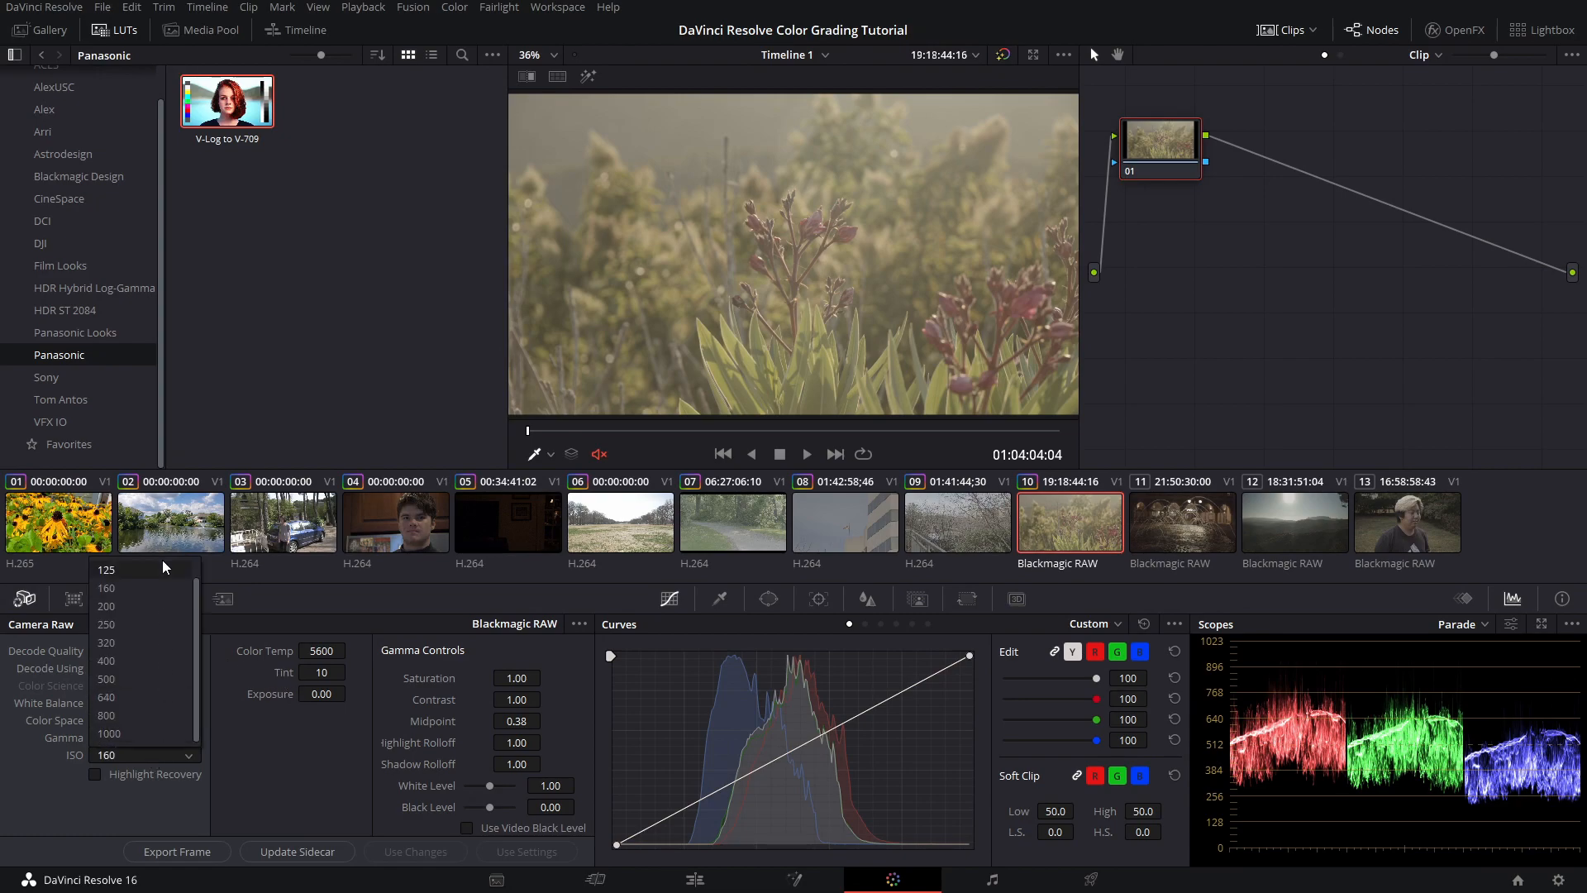
{"action": "left_click", "coordinate": [108, 733]}
Grade the red flower clip with lift -0.13, gain 1.25 and gamma -0.05
{"action": "left_click", "coordinate": [122, 598]}
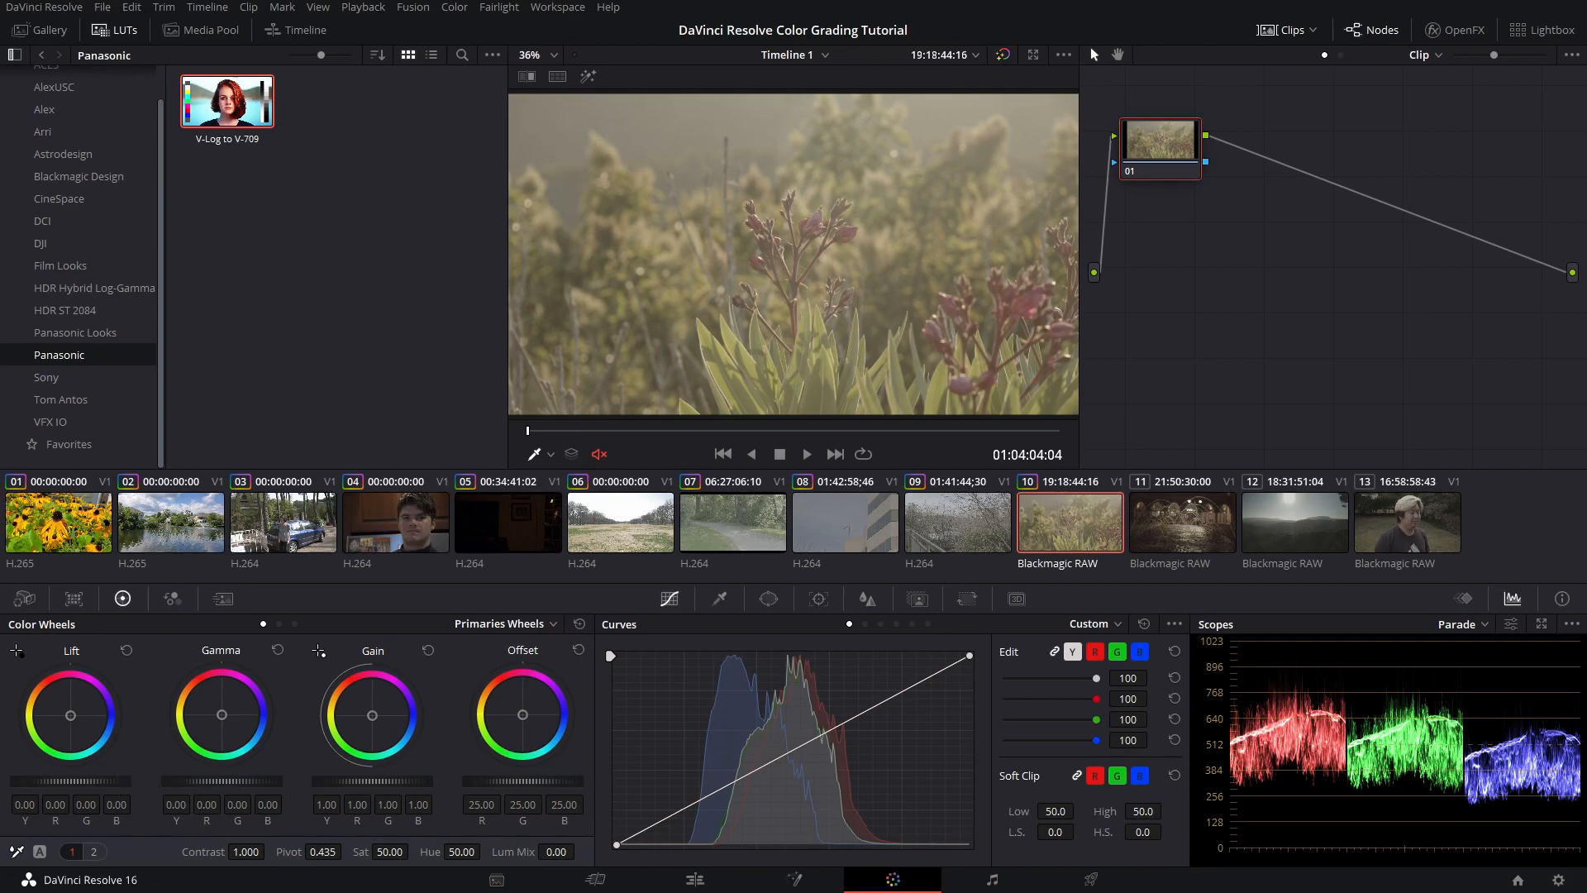
{"action": "mouse_move", "coordinate": [70, 781]}
{"action": "left_mouse_down"}
{"action": "mouse_move", "coordinate": [30, 781]}
{"action": "mouse_move", "coordinate": [54, 781]}
{"action": "left_mouse_up"}
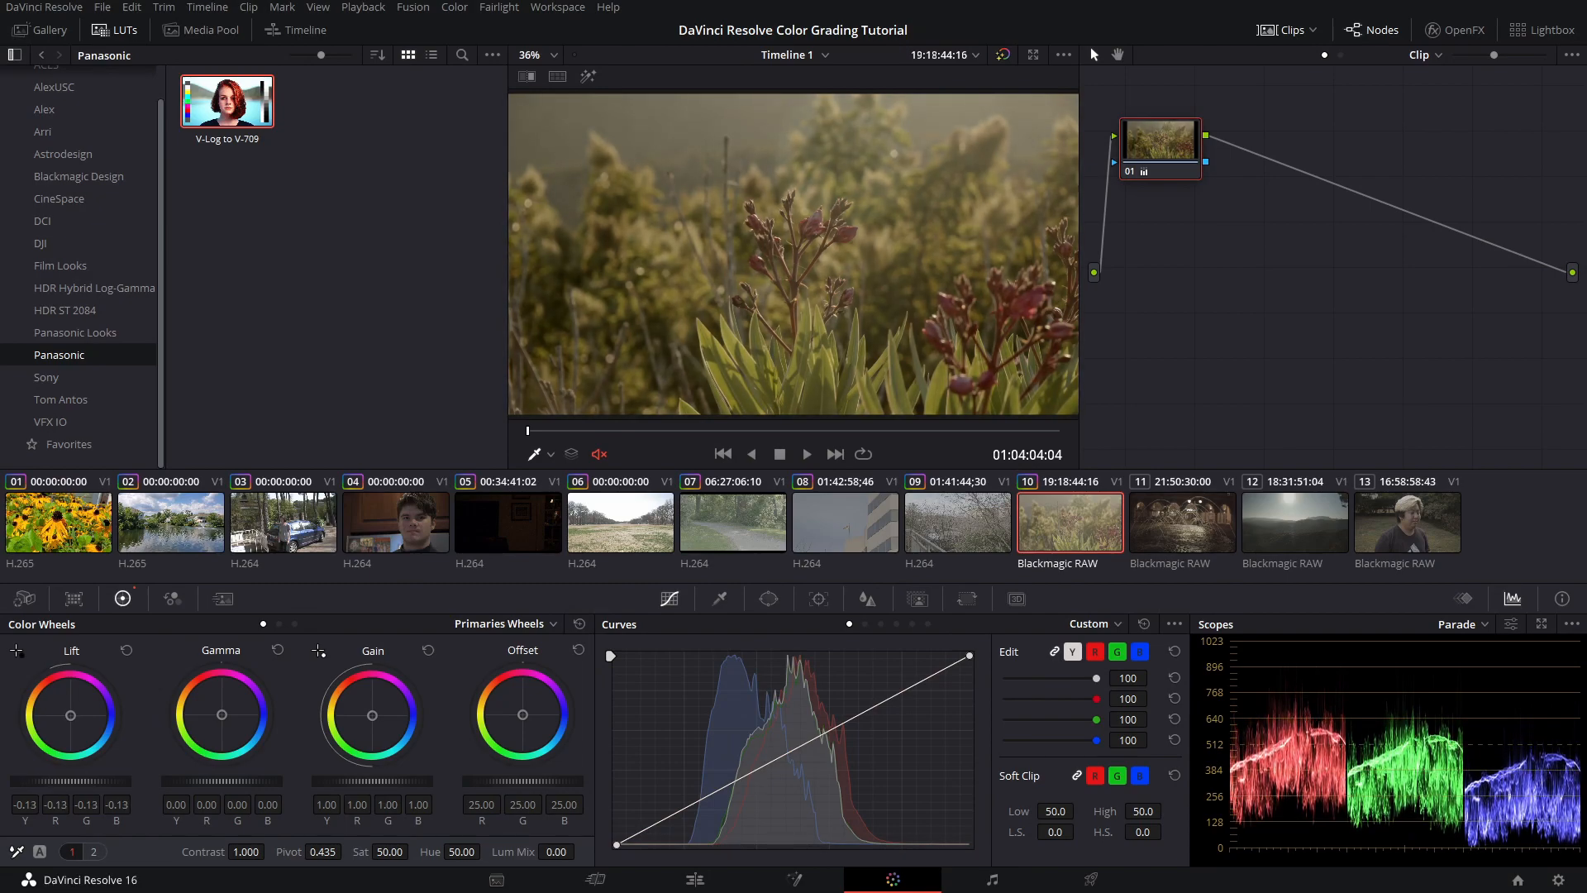
{"action": "left_click_drag", "start_coordinate": [372, 781], "coordinate": [397, 781]}
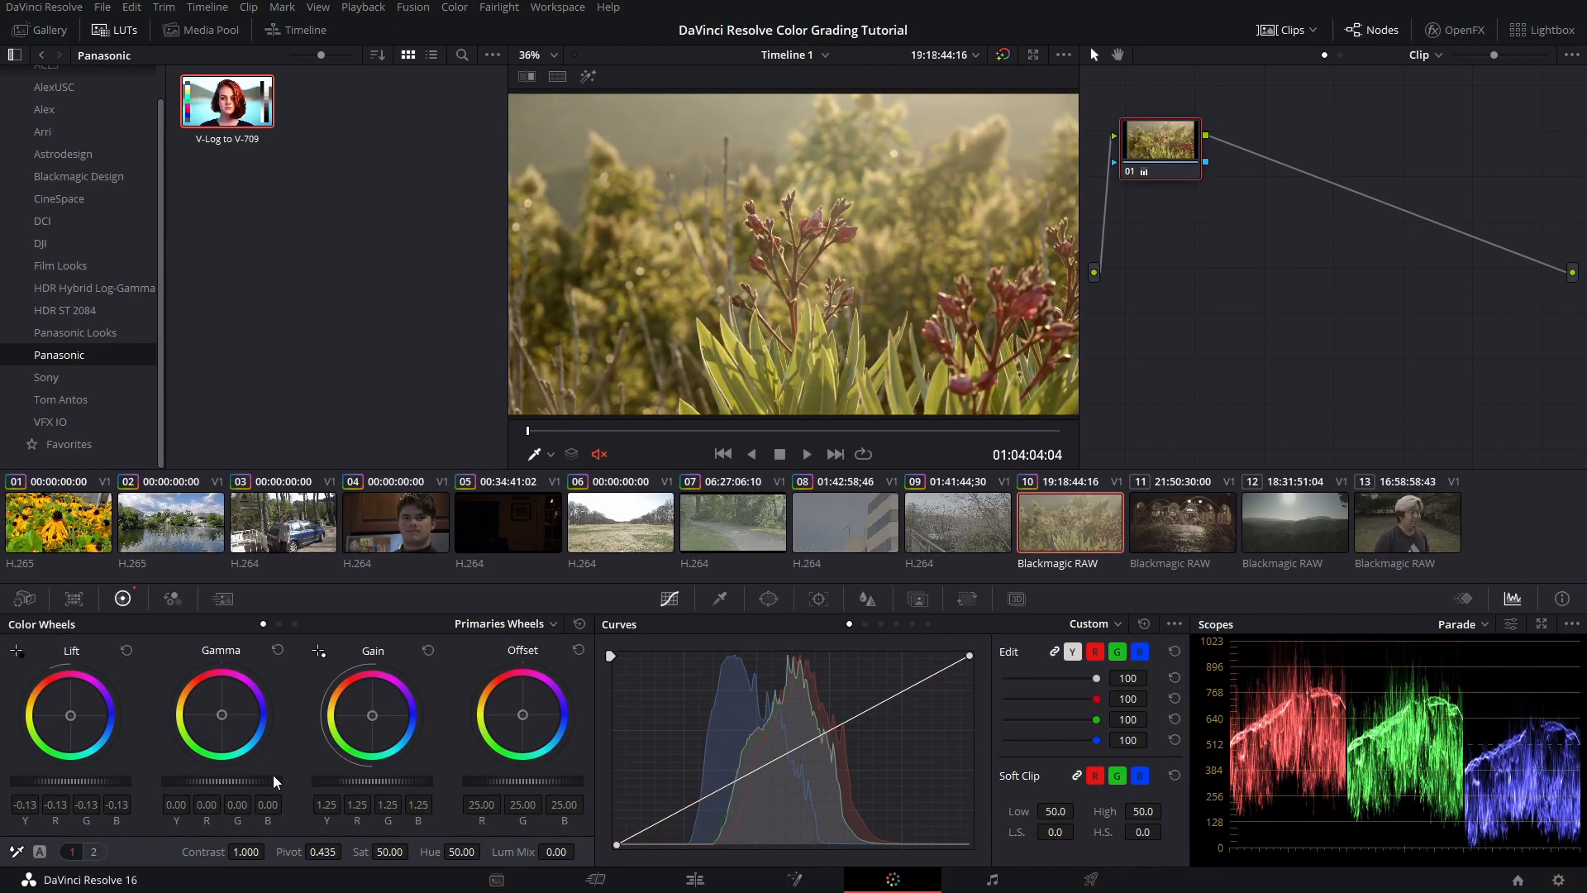
{"action": "left_click_drag", "start_coordinate": [254, 784], "coordinate": [206, 791]}
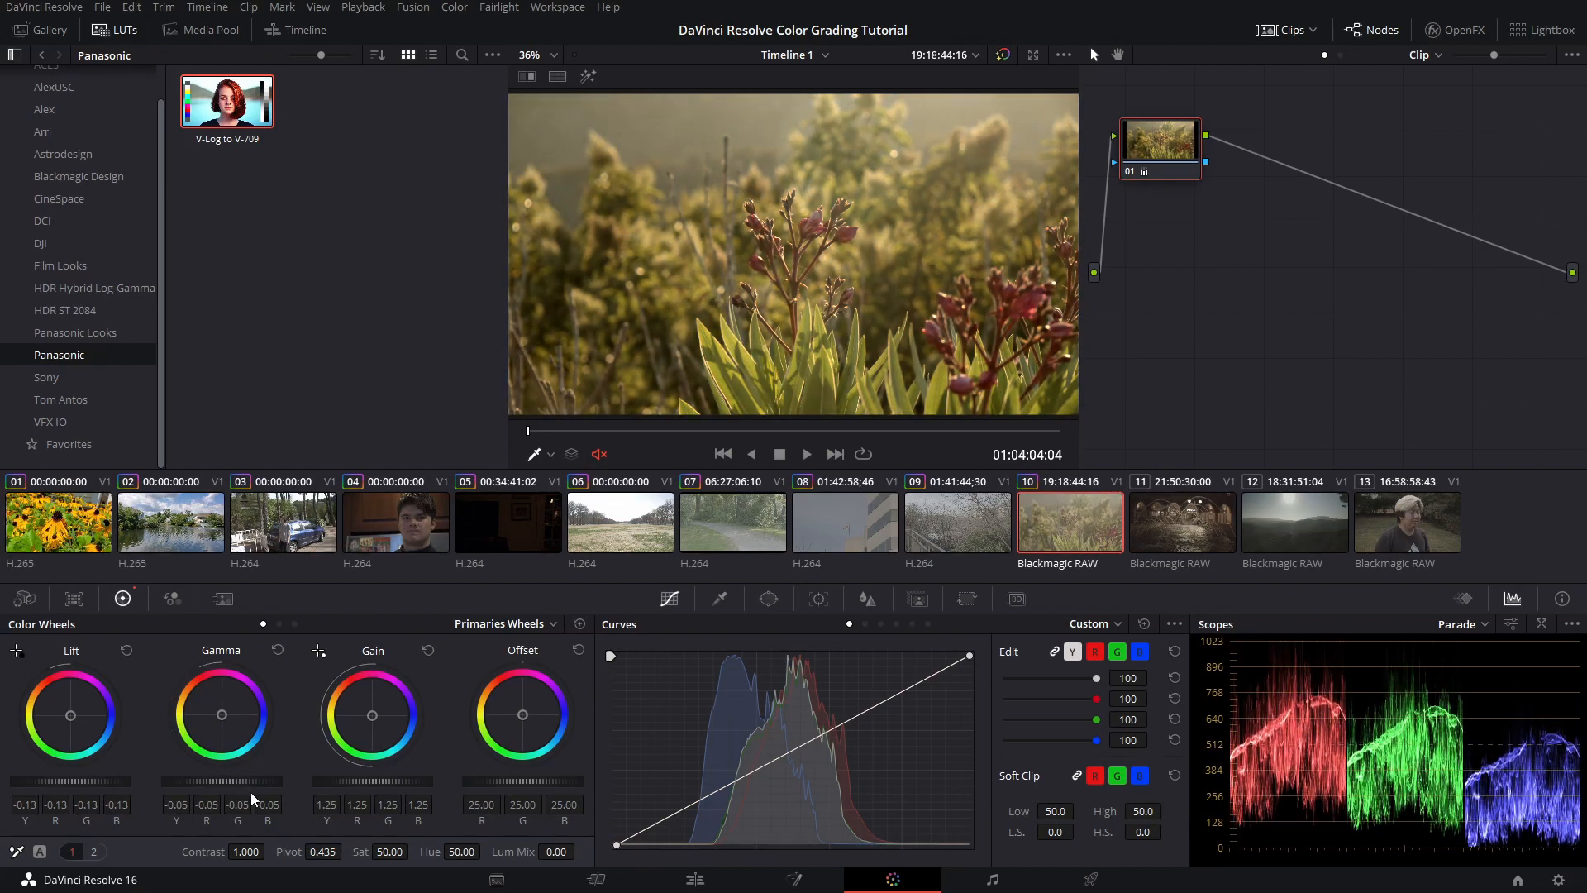
Try a saturation of 60 on the red flower clip and settle on 55
{"action": "left_click_drag", "start_coordinate": [396, 854], "coordinate": [414, 851]}
{"action": "double_click", "coordinate": [395, 854]}
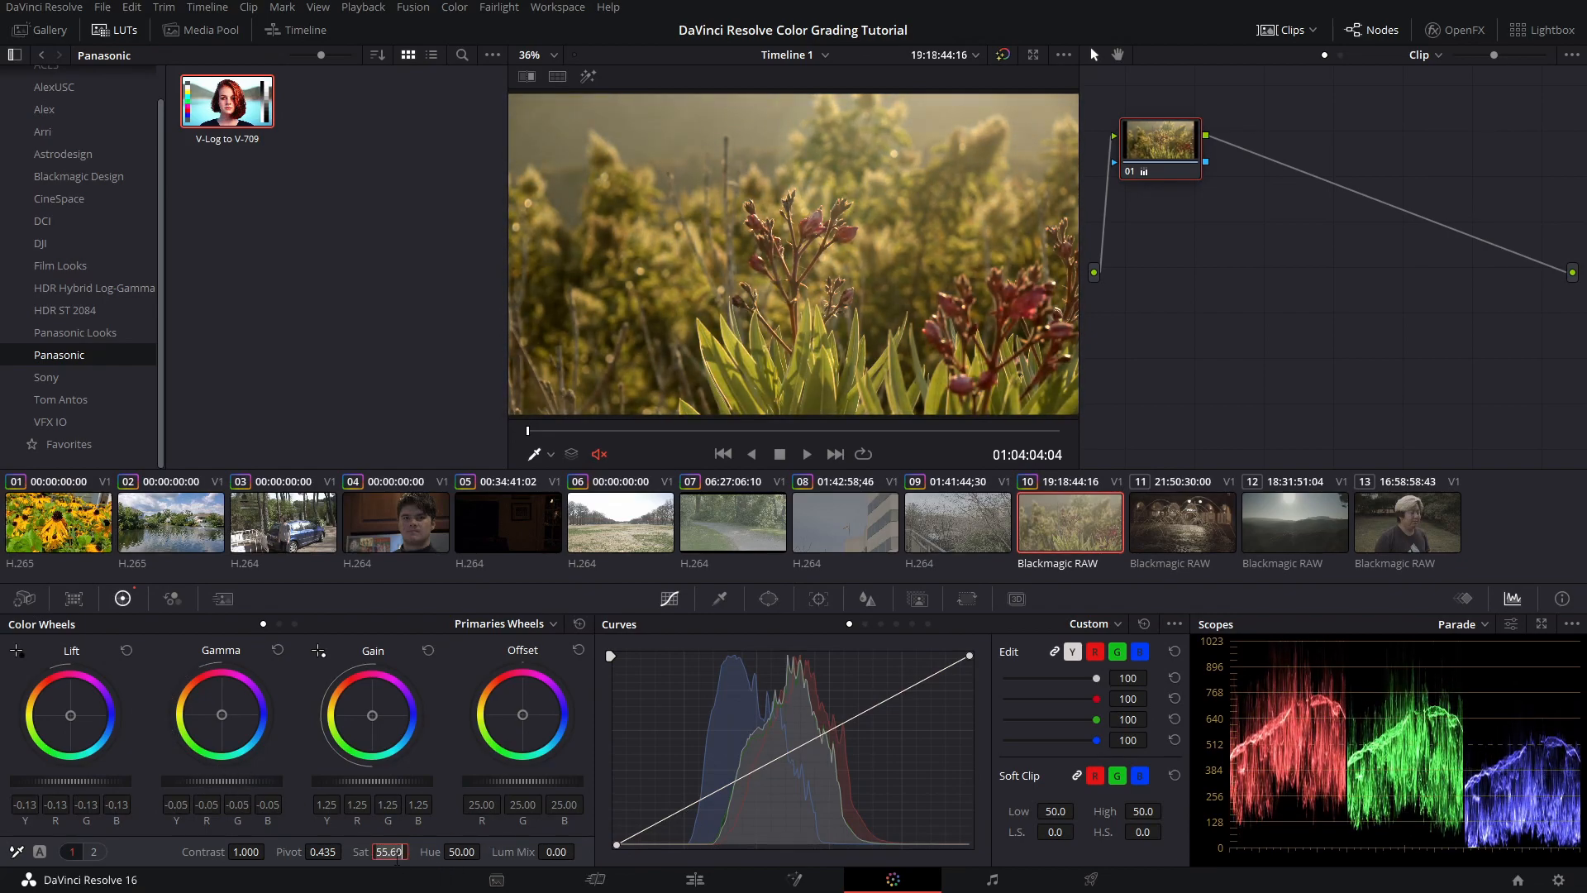
{"action": "type", "text": "60"}
{"action": "key", "text": "Return"}
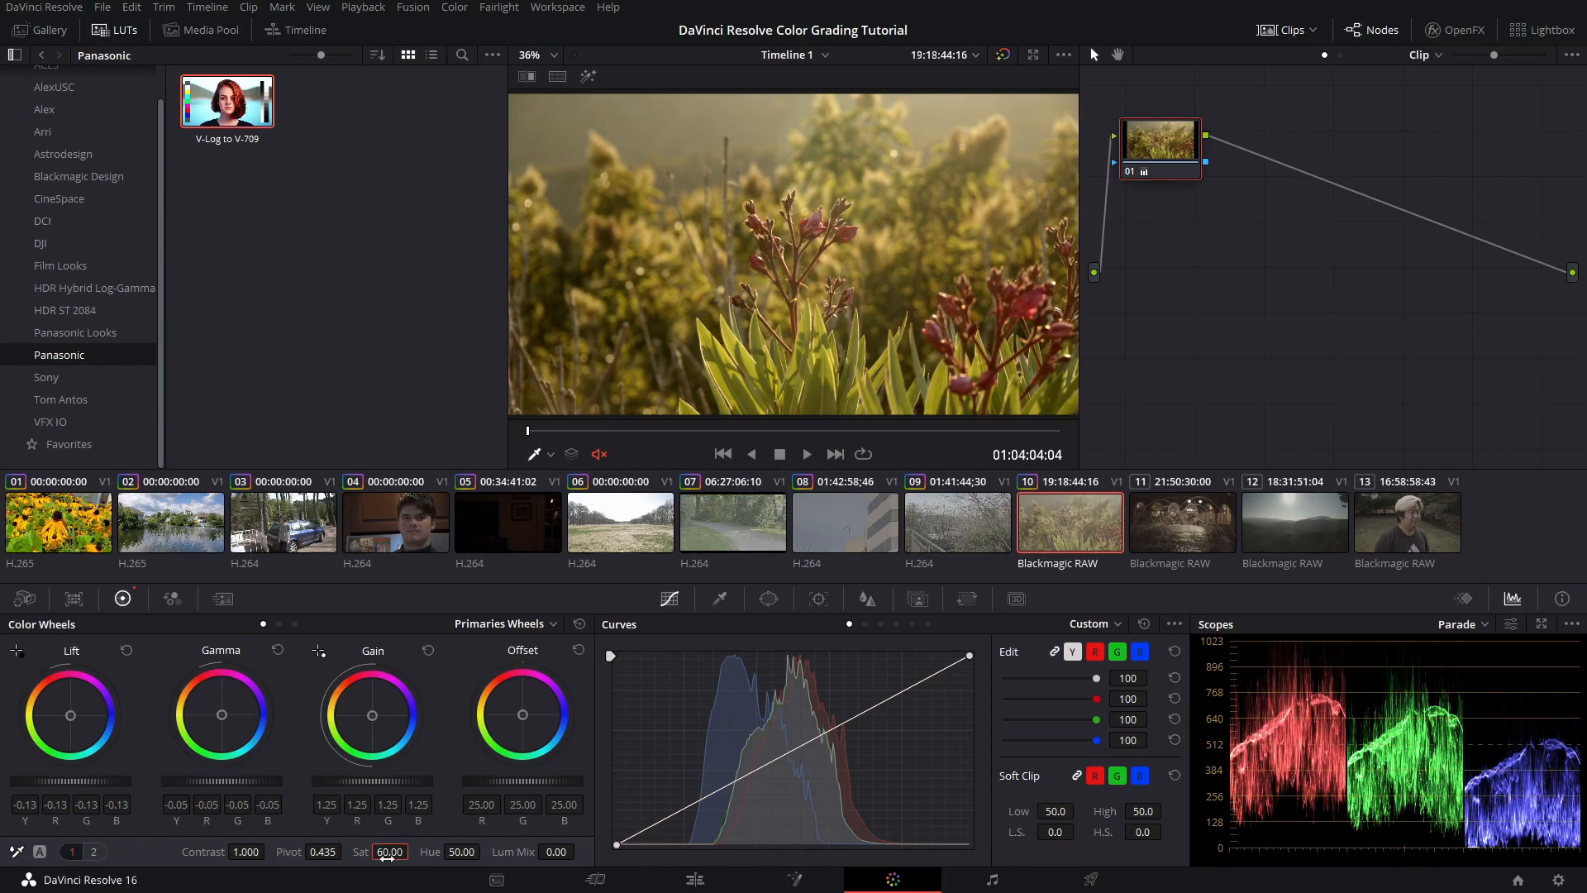
{"action": "double_click", "coordinate": [402, 852]}
{"action": "type", "text": "55"}
{"action": "key", "text": "Return"}
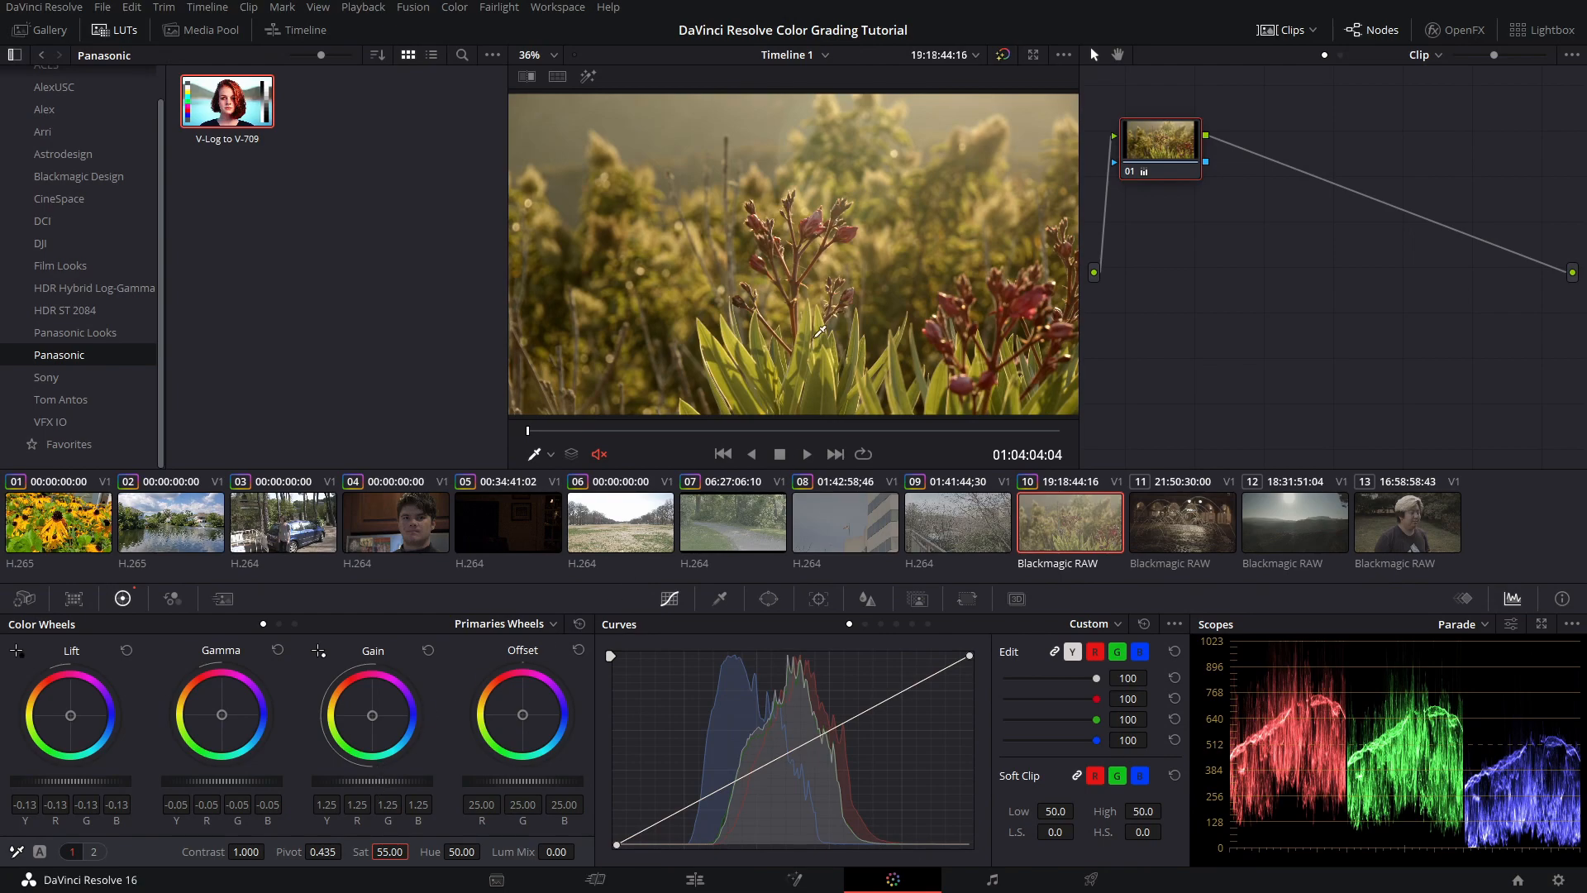
Compare the red flower clip's grade with the bypassed original, and inspect the flower buds up close
{"action": "scroll", "coordinate": [822, 334], "scroll_direction": "up", "scroll_amount": 8}
{"action": "left_click", "coordinate": [1005, 52]}
{"action": "left_click", "coordinate": [1005, 52]}
{"action": "scroll", "coordinate": [814, 214], "scroll_direction": "down", "scroll_amount": 8}
{"action": "left_click", "coordinate": [539, 55]}
{"action": "left_click", "coordinate": [543, 82]}
{"action": "left_click", "coordinate": [1002, 55]}
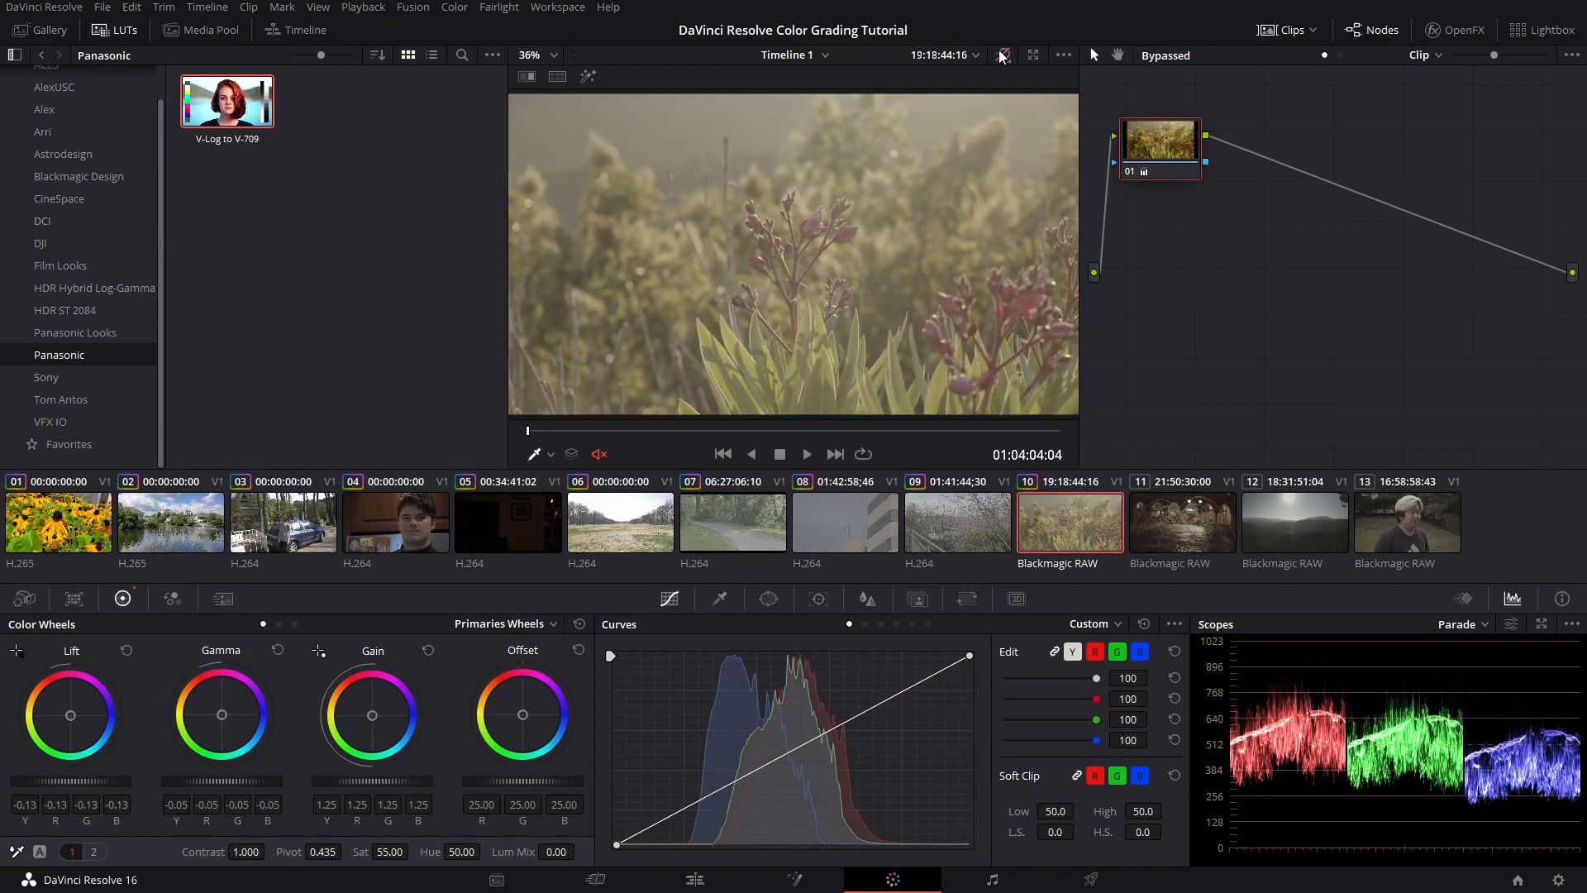
{"action": "left_click", "coordinate": [1003, 55]}
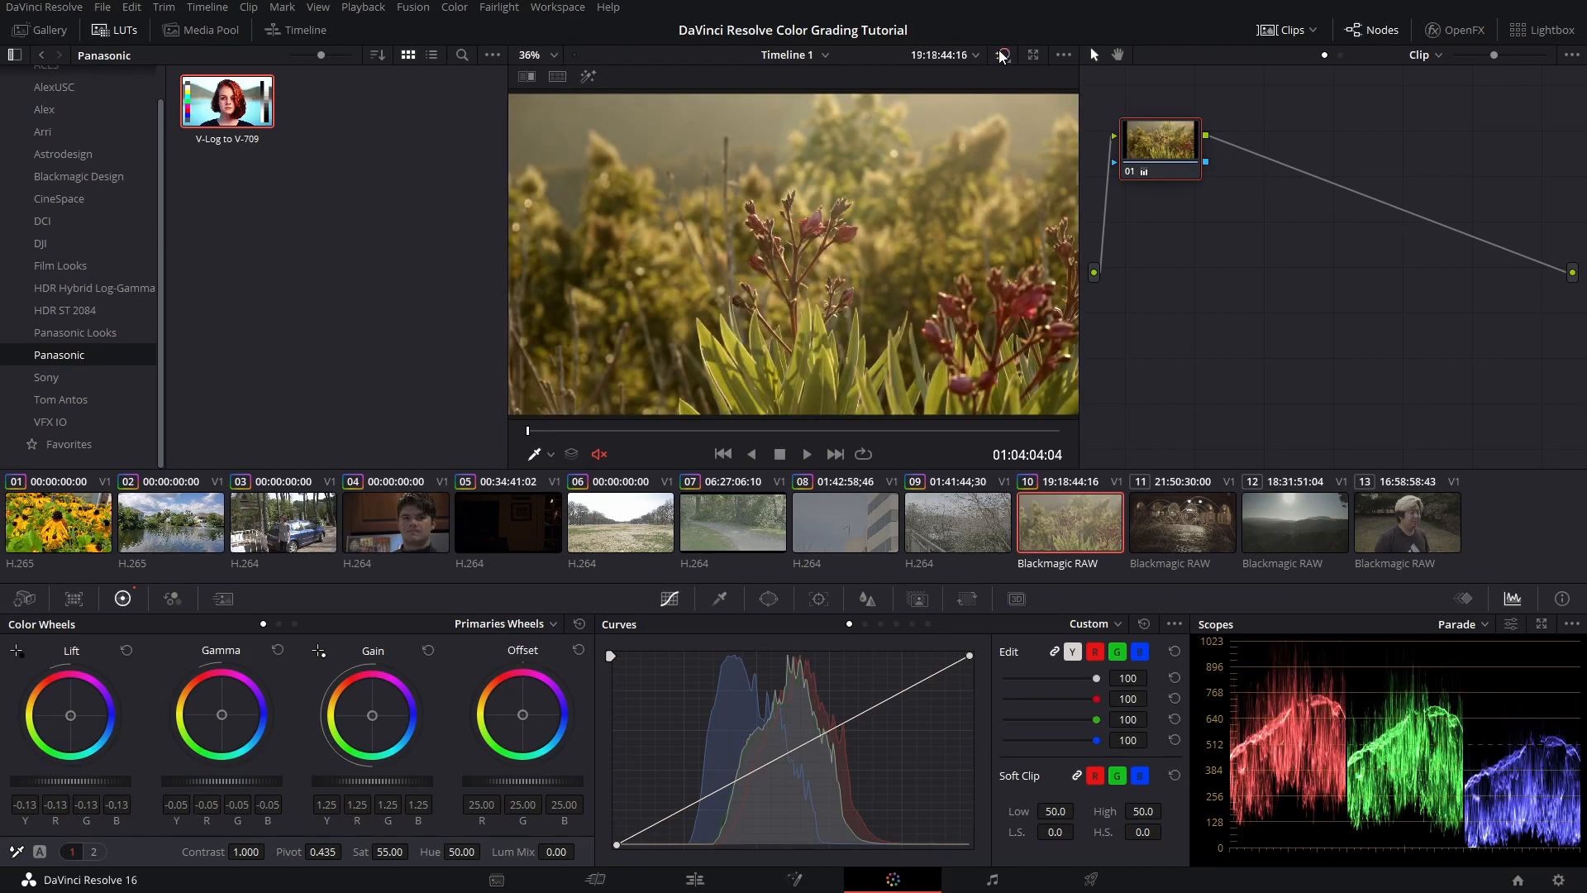
{"action": "scroll", "coordinate": [840, 256], "scroll_direction": "up", "scroll_amount": 1}
{"action": "scroll", "coordinate": [841, 256], "scroll_direction": "up", "scroll_amount": 3}
{"action": "scroll", "coordinate": [808, 183], "scroll_direction": "up", "scroll_amount": 1}
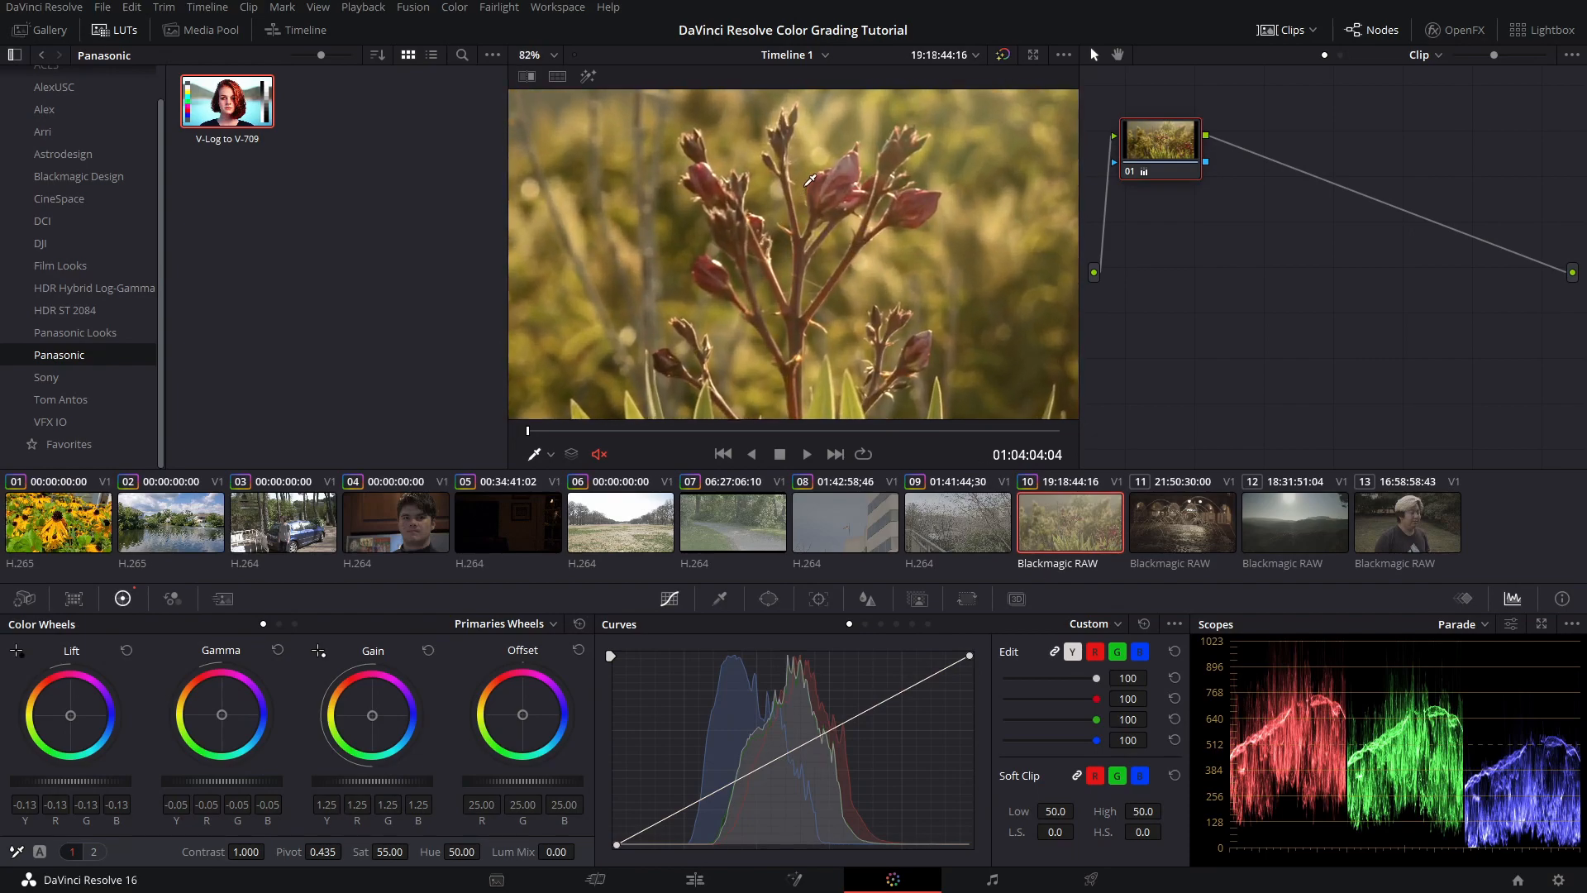
{"action": "scroll", "coordinate": [809, 183], "scroll_direction": "up", "scroll_amount": 1}
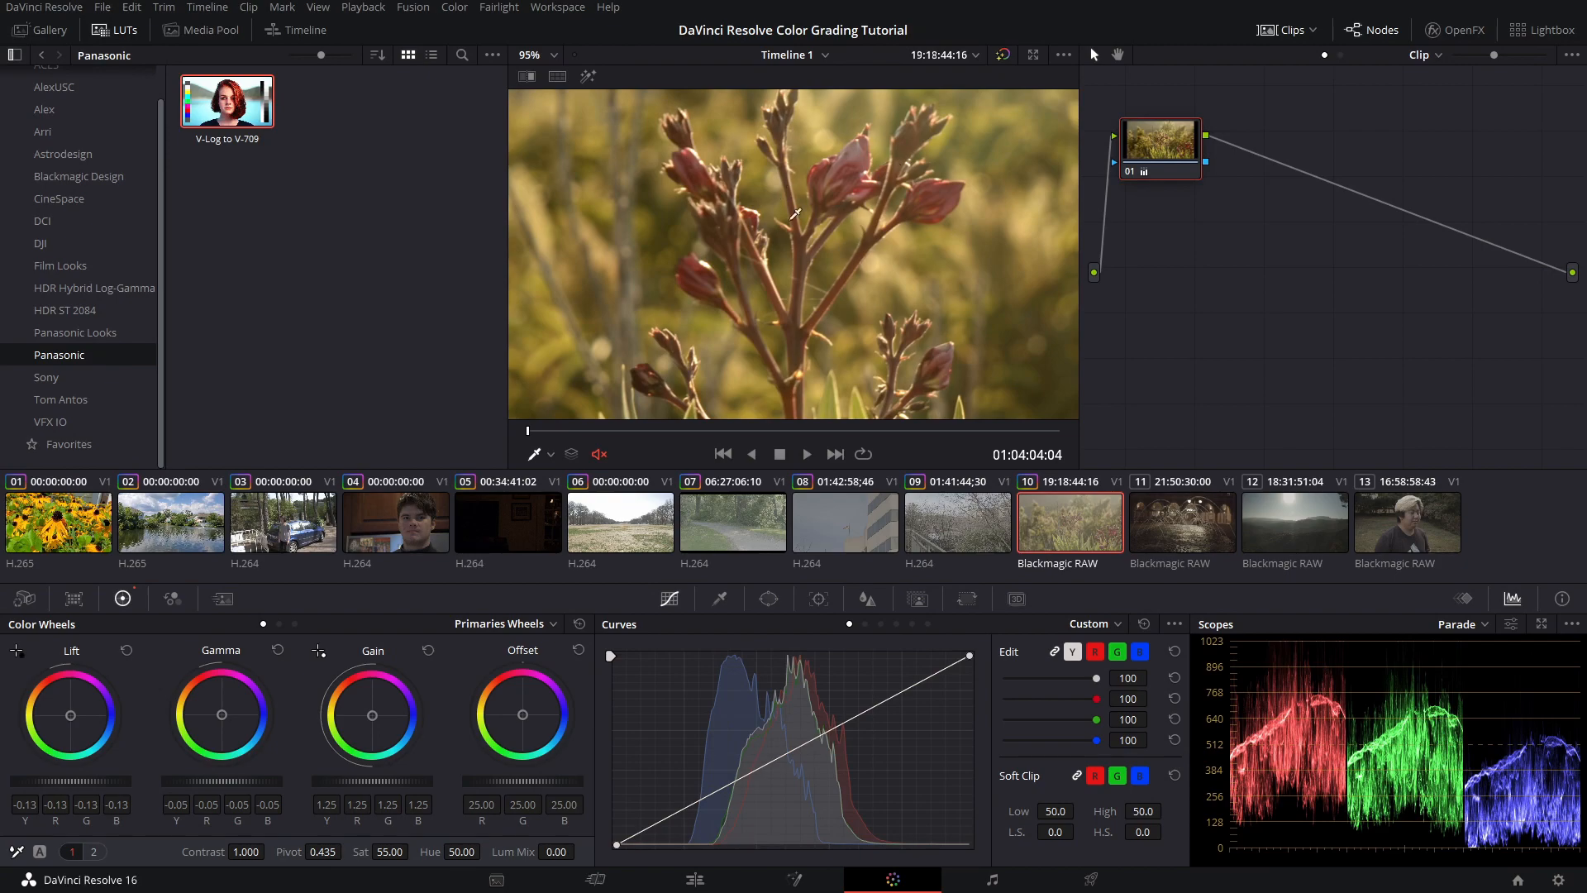
{"action": "left_click", "coordinate": [553, 54]}
{"action": "left_click", "coordinate": [548, 83]}
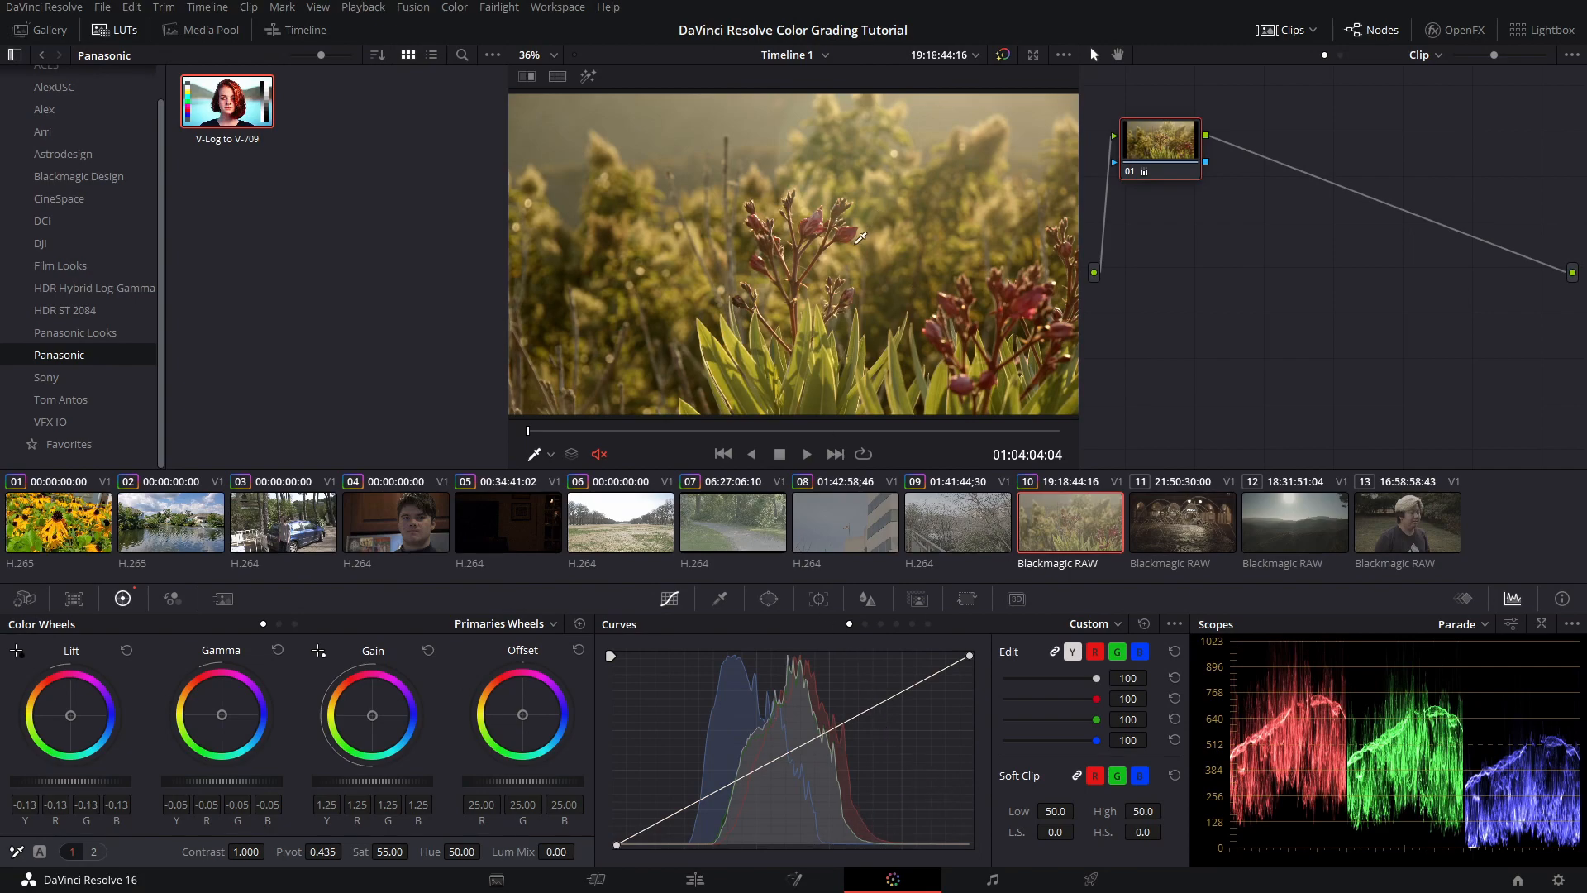
Switch the Blur tool to Sharpen mode for the red flower clip
{"action": "left_click", "coordinate": [864, 597]}
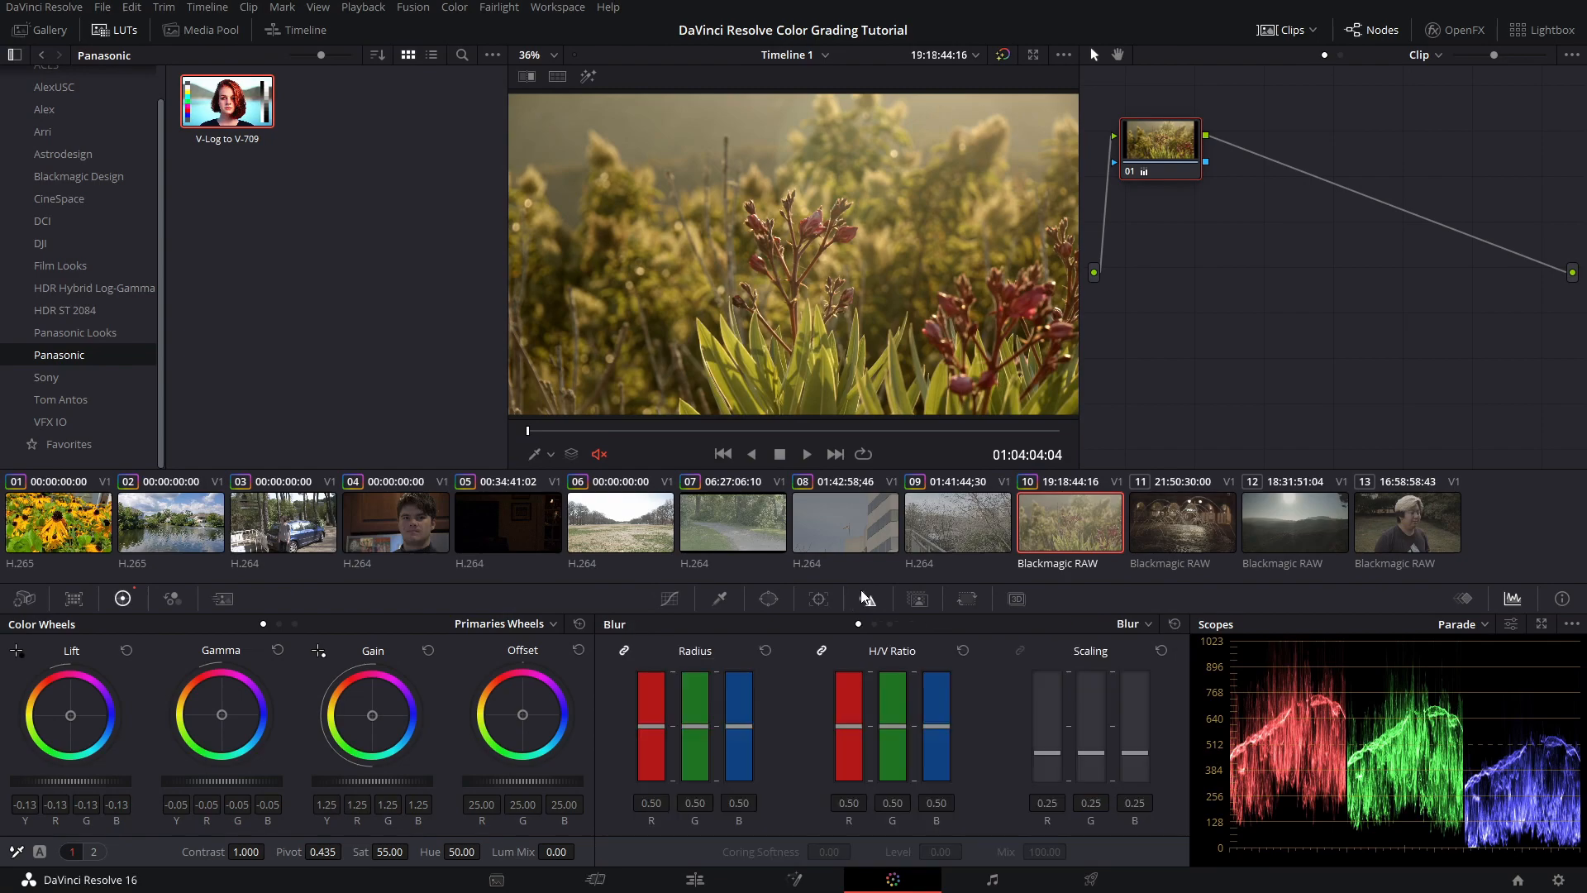
{"action": "left_click", "coordinate": [665, 605]}
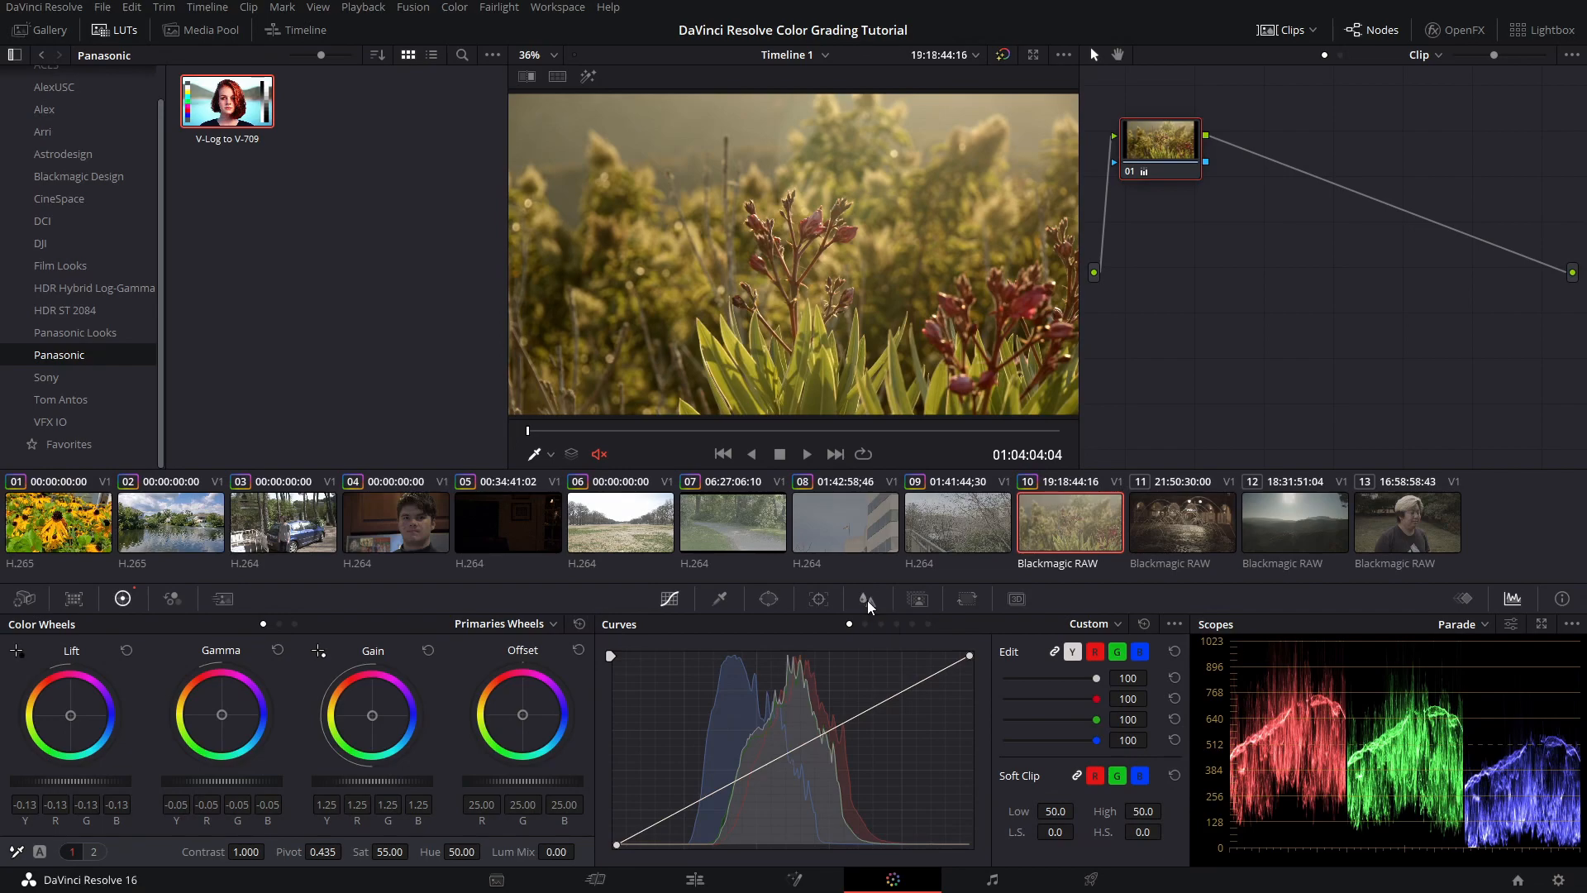
{"action": "left_click", "coordinate": [866, 600]}
{"action": "left_click", "coordinate": [1131, 624]}
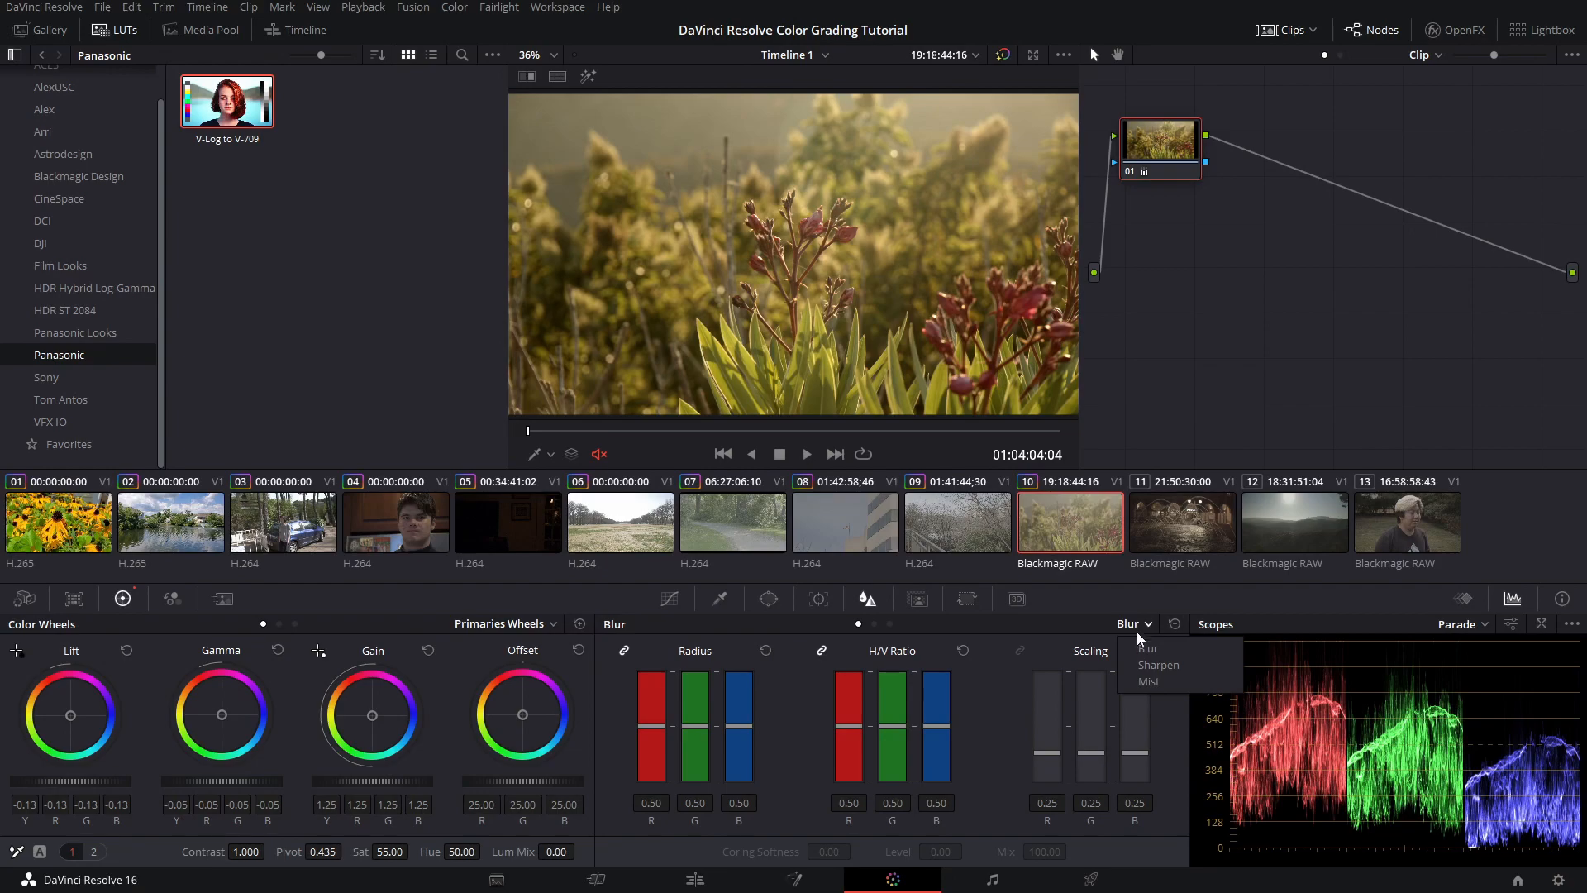
{"action": "left_click", "coordinate": [1145, 666]}
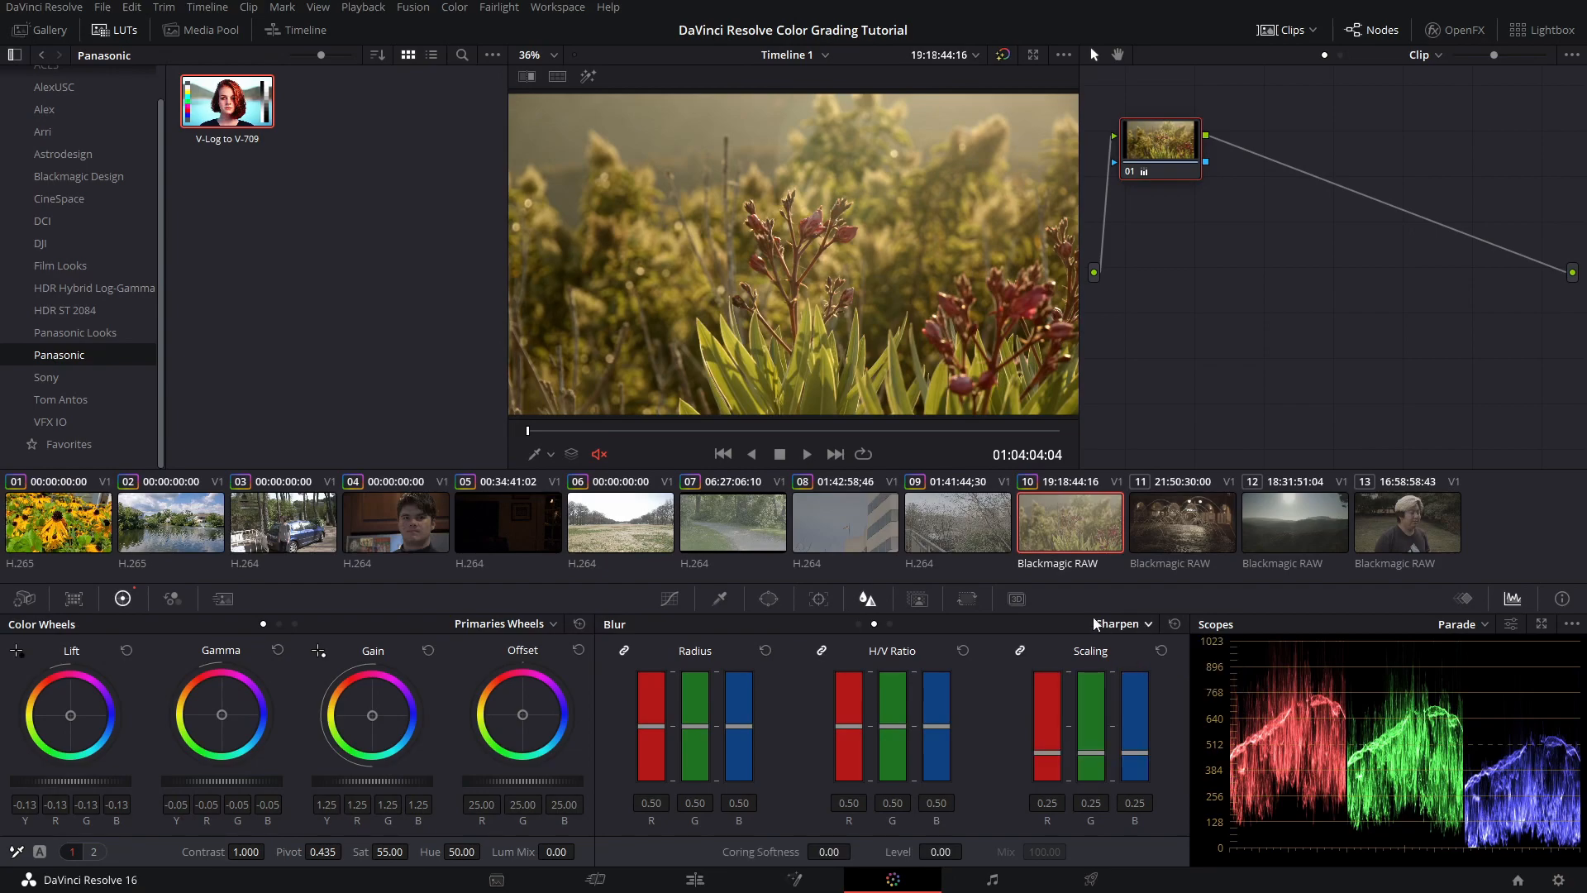
Sharpen the red flower clip with radius 0.44 using the A/B highlight difference view, check the normal picture, and turn highlighting off
{"action": "left_click", "coordinate": [587, 78]}
{"action": "left_click", "coordinate": [1058, 79]}
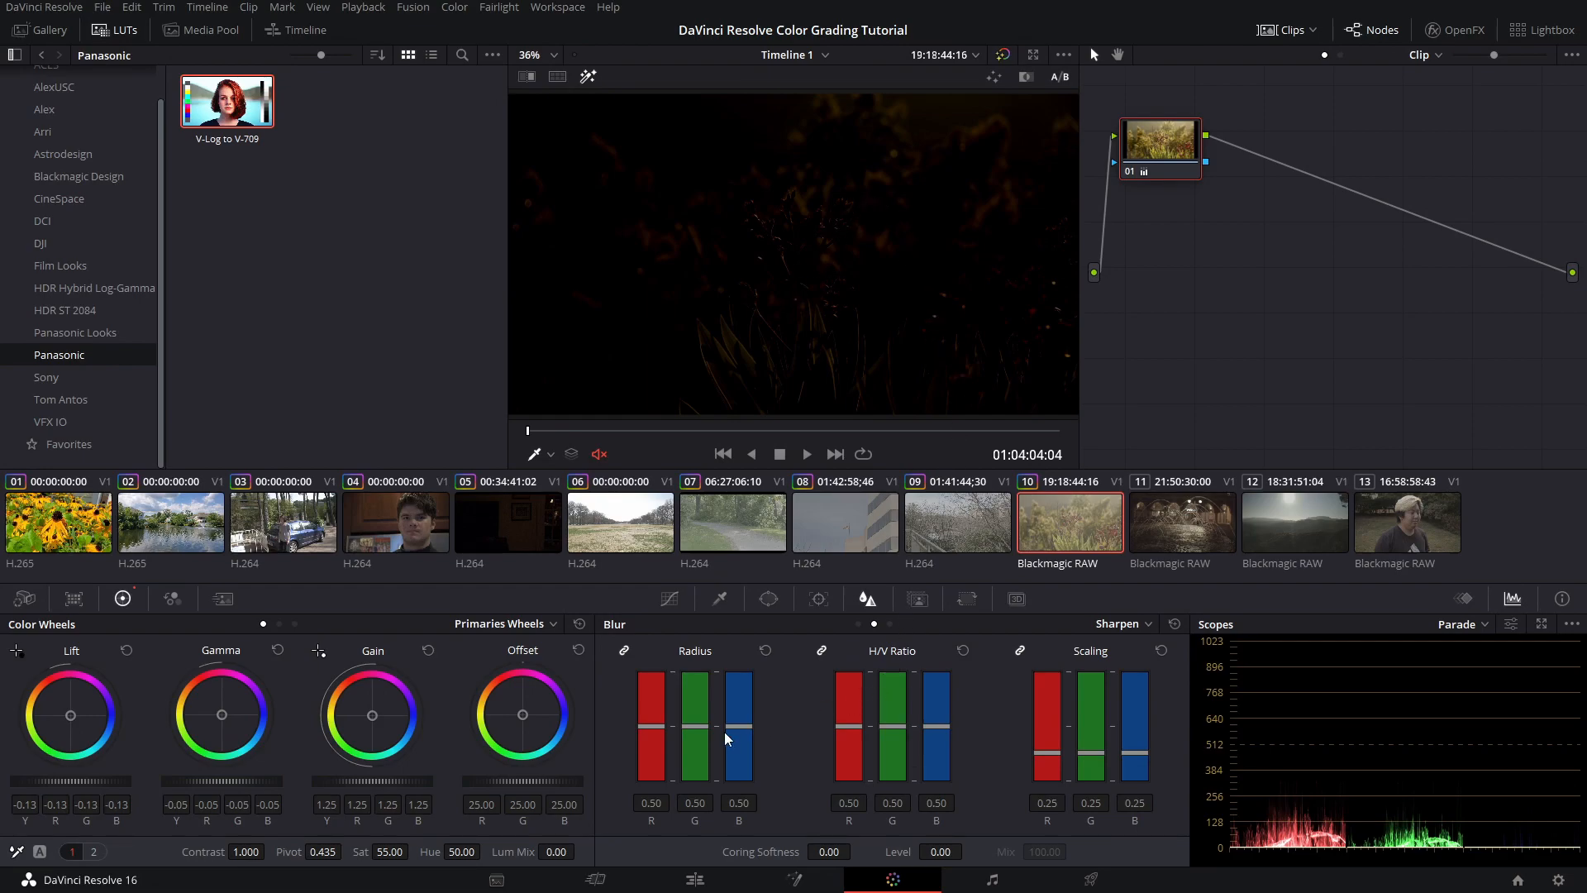
{"action": "left_click_drag", "start_coordinate": [690, 726], "coordinate": [693, 735]}
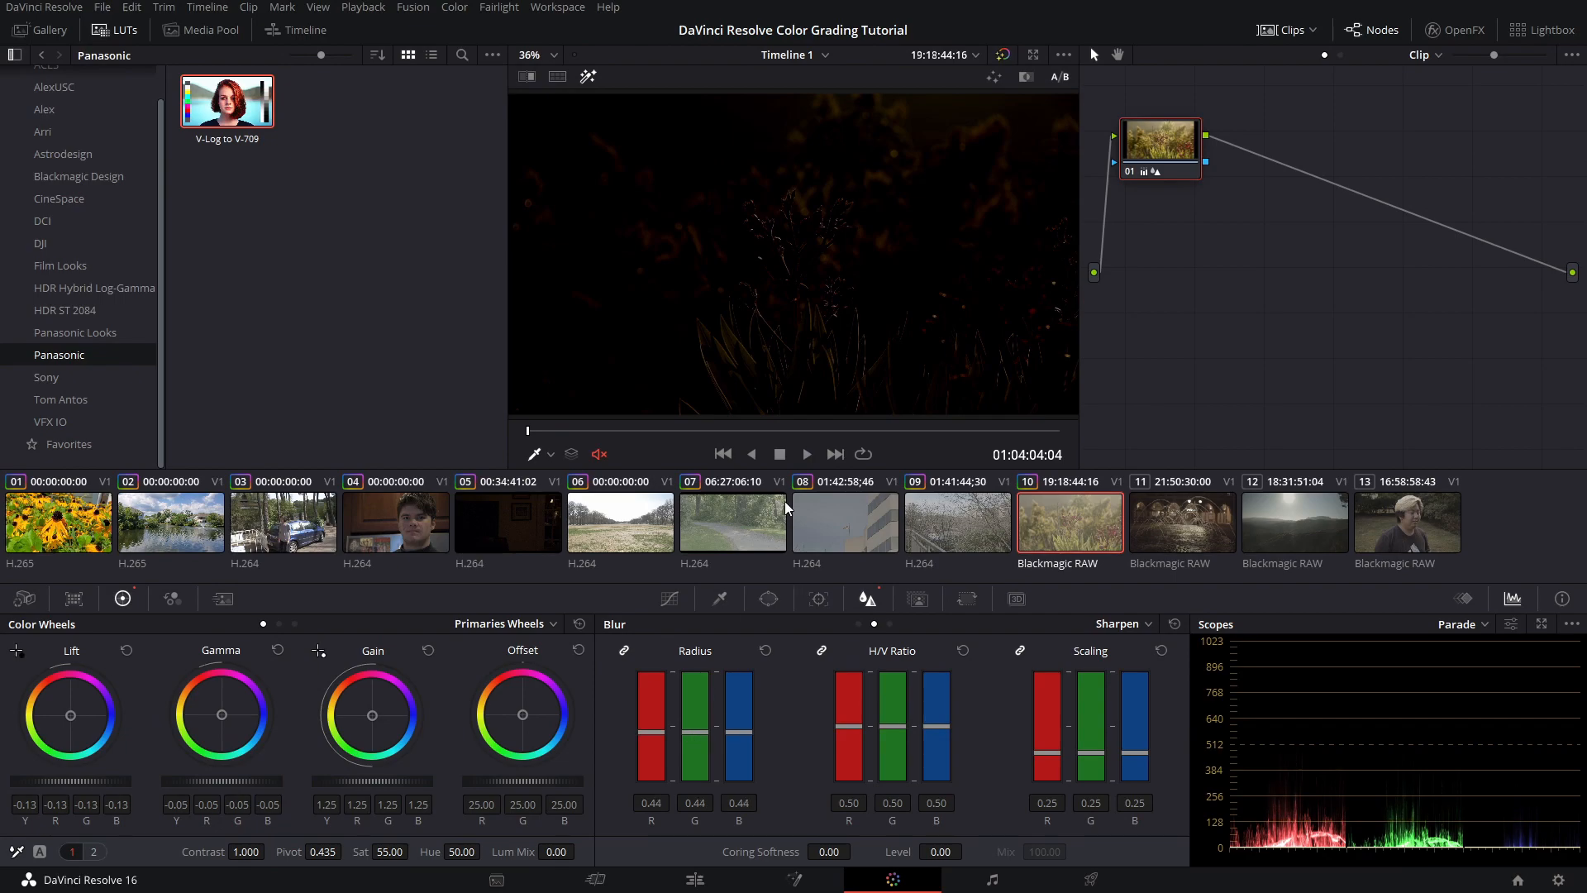
{"action": "left_click", "coordinate": [994, 78]}
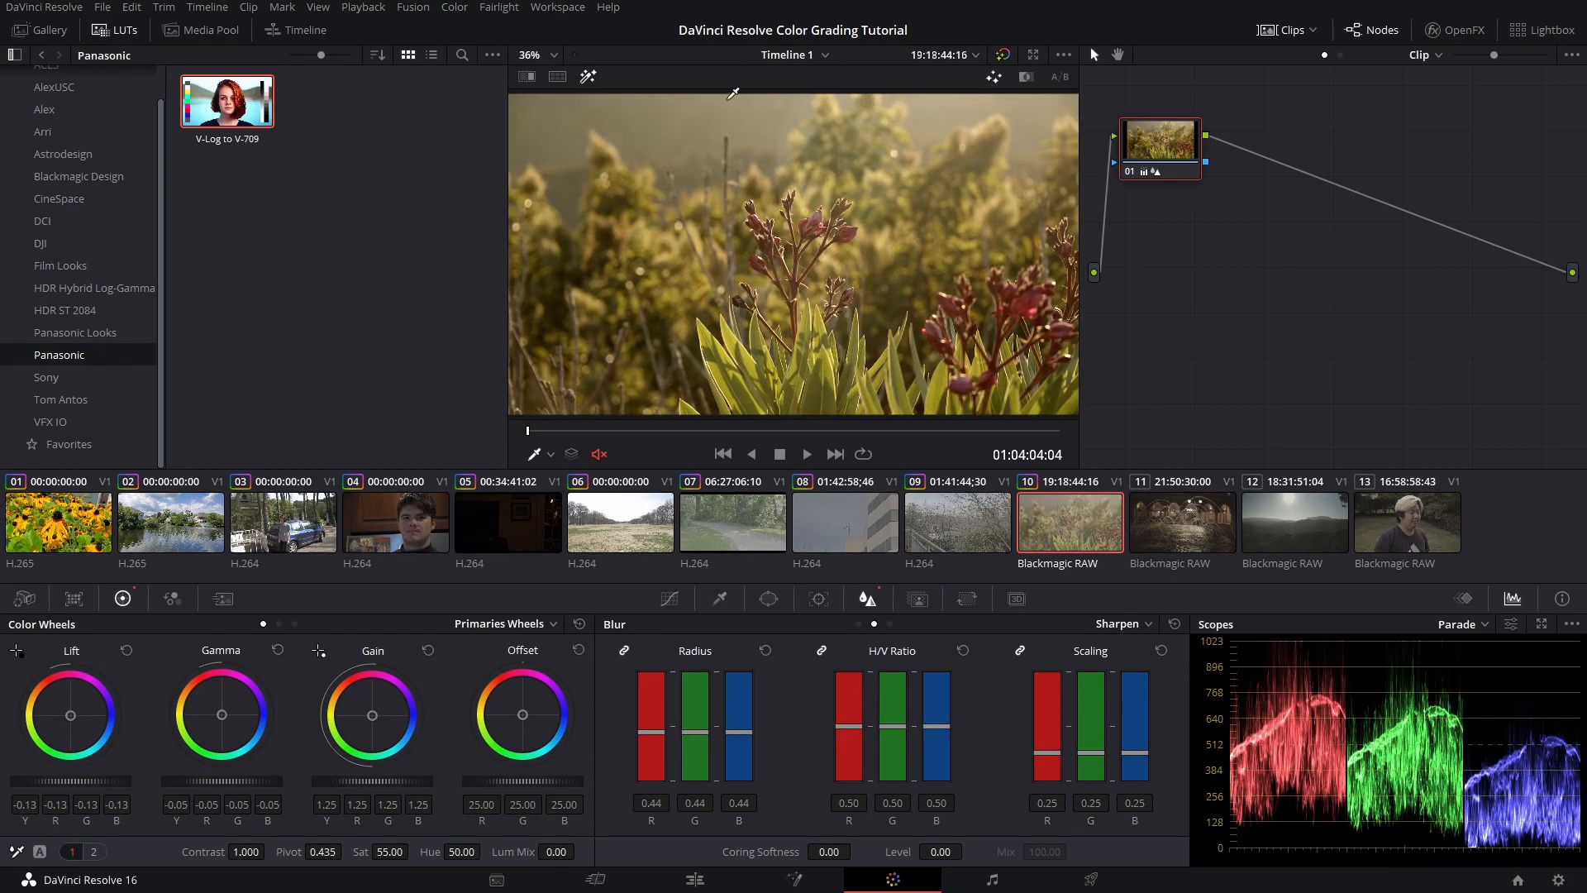
{"action": "left_click", "coordinate": [1061, 78]}
{"action": "left_click", "coordinate": [591, 80]}
{"action": "left_click", "coordinate": [586, 82]}
{"action": "left_click", "coordinate": [584, 86]}
{"action": "left_click", "coordinate": [584, 86]}
{"action": "left_click", "coordinate": [584, 86]}
Compare the sharpened flower buds up close with the bypassed original, and leave the grade enabled
{"action": "scroll", "coordinate": [818, 250], "scroll_direction": "up", "scroll_amount": 5}
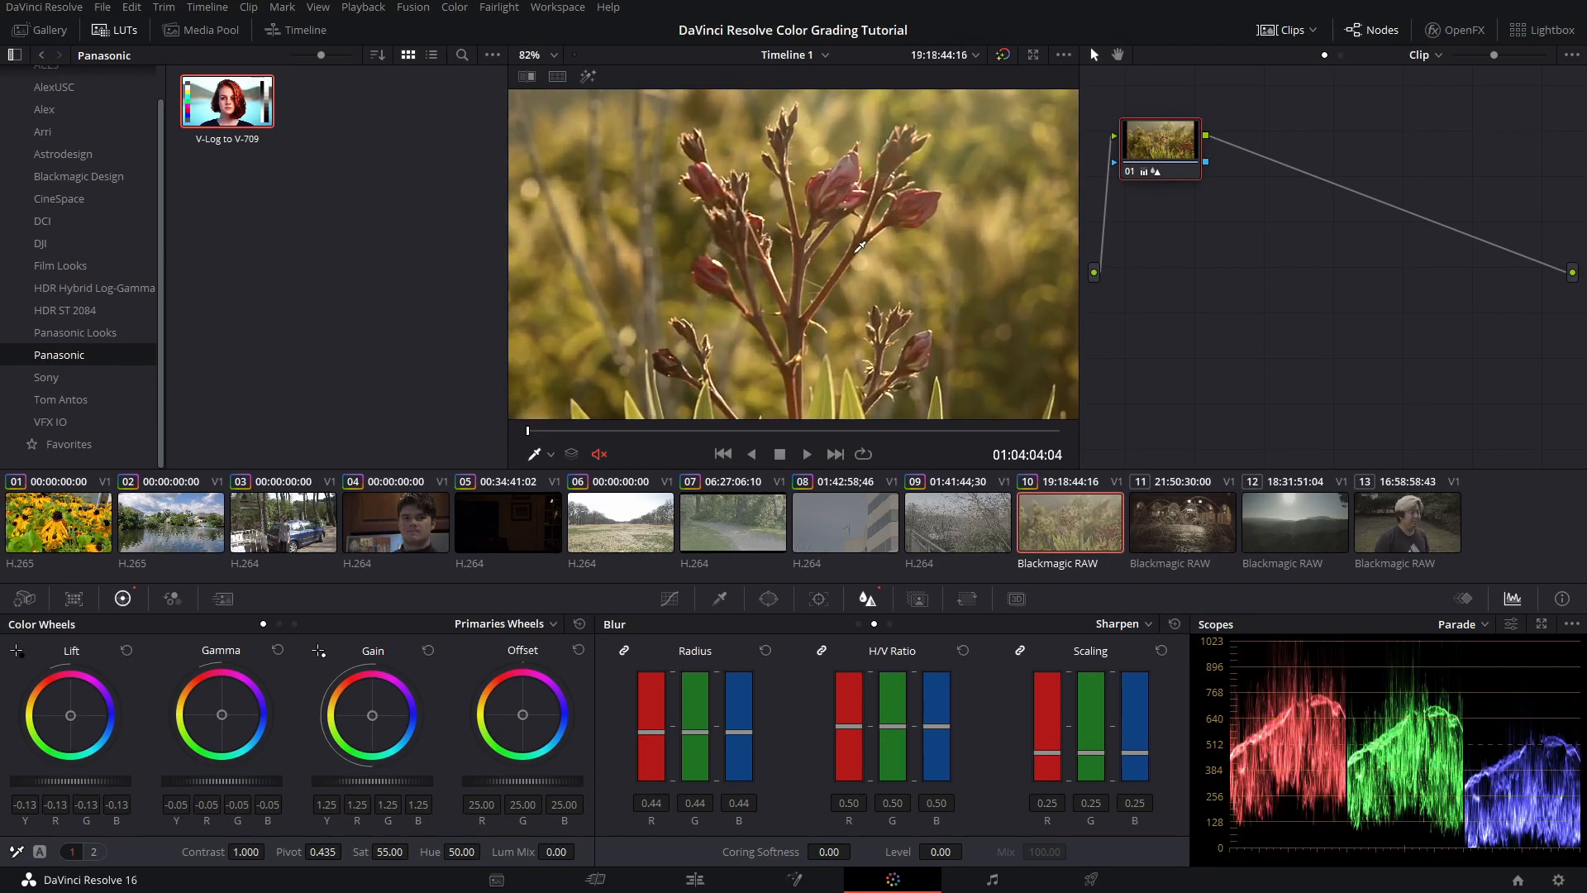
{"action": "scroll", "coordinate": [860, 246], "scroll_direction": "up", "scroll_amount": 2}
{"action": "left_click", "coordinate": [1003, 54]}
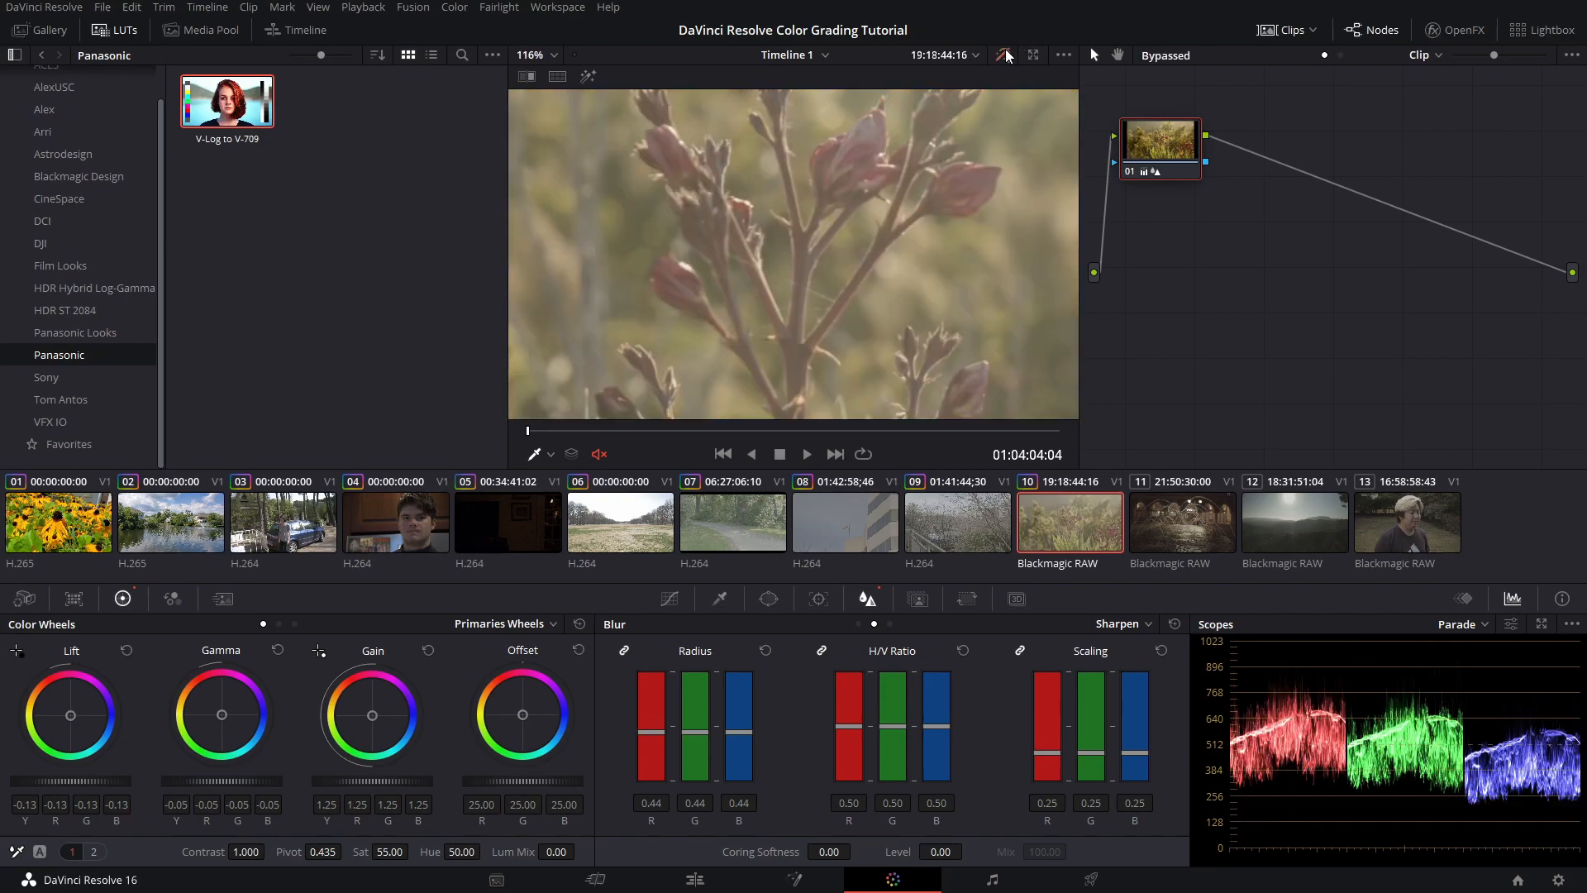
{"action": "left_click", "coordinate": [1005, 51]}
{"action": "scroll", "coordinate": [860, 225], "scroll_direction": "down", "scroll_amount": 5}
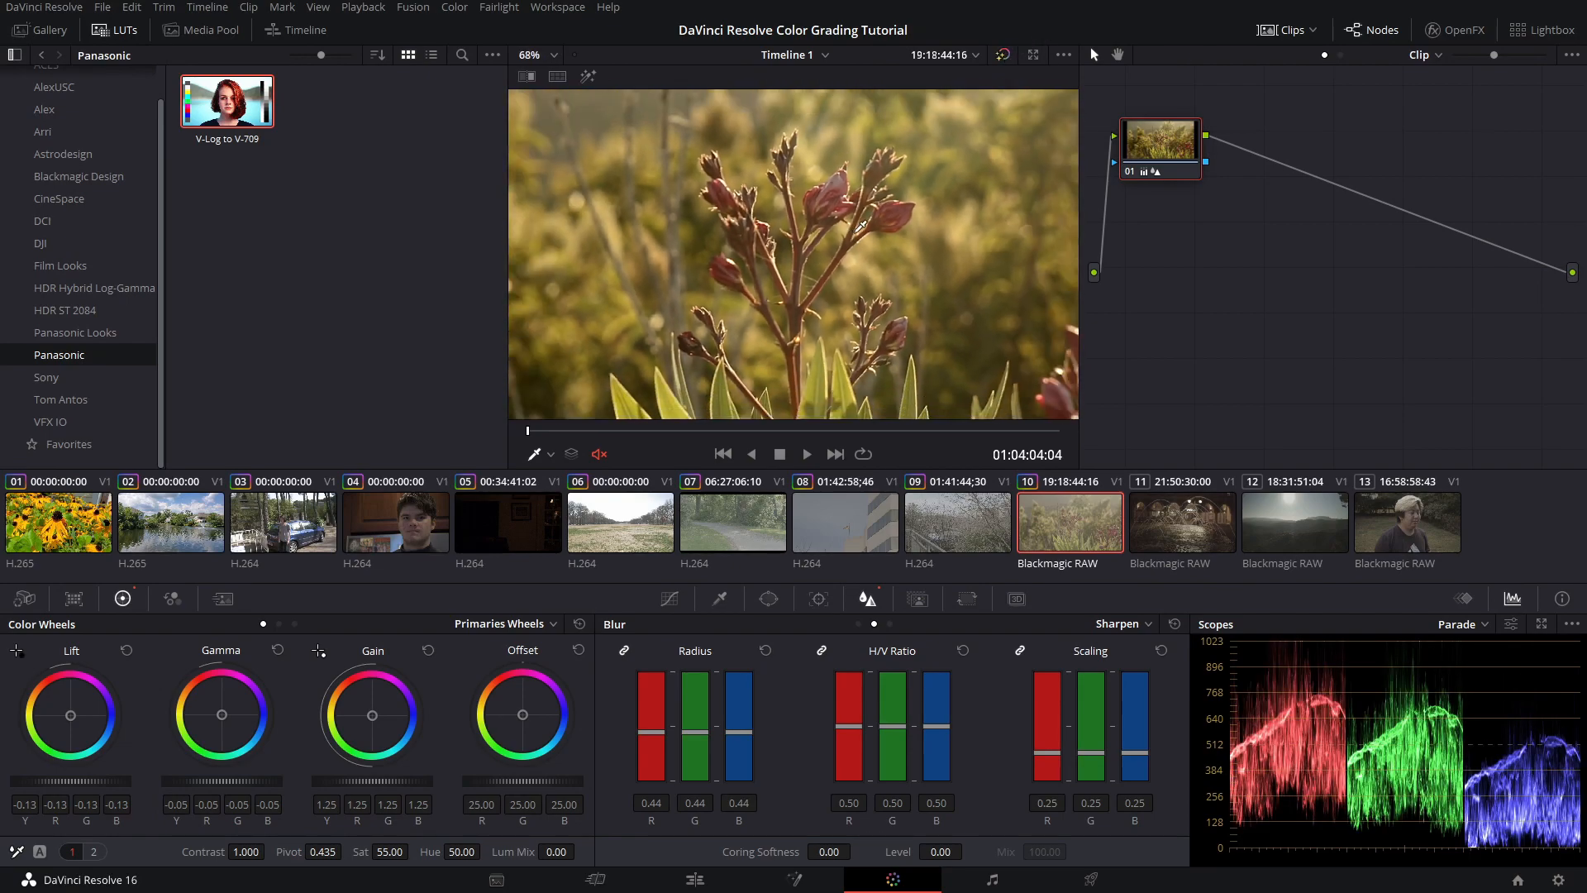
{"action": "scroll", "coordinate": [860, 226], "scroll_direction": "down", "scroll_amount": 1}
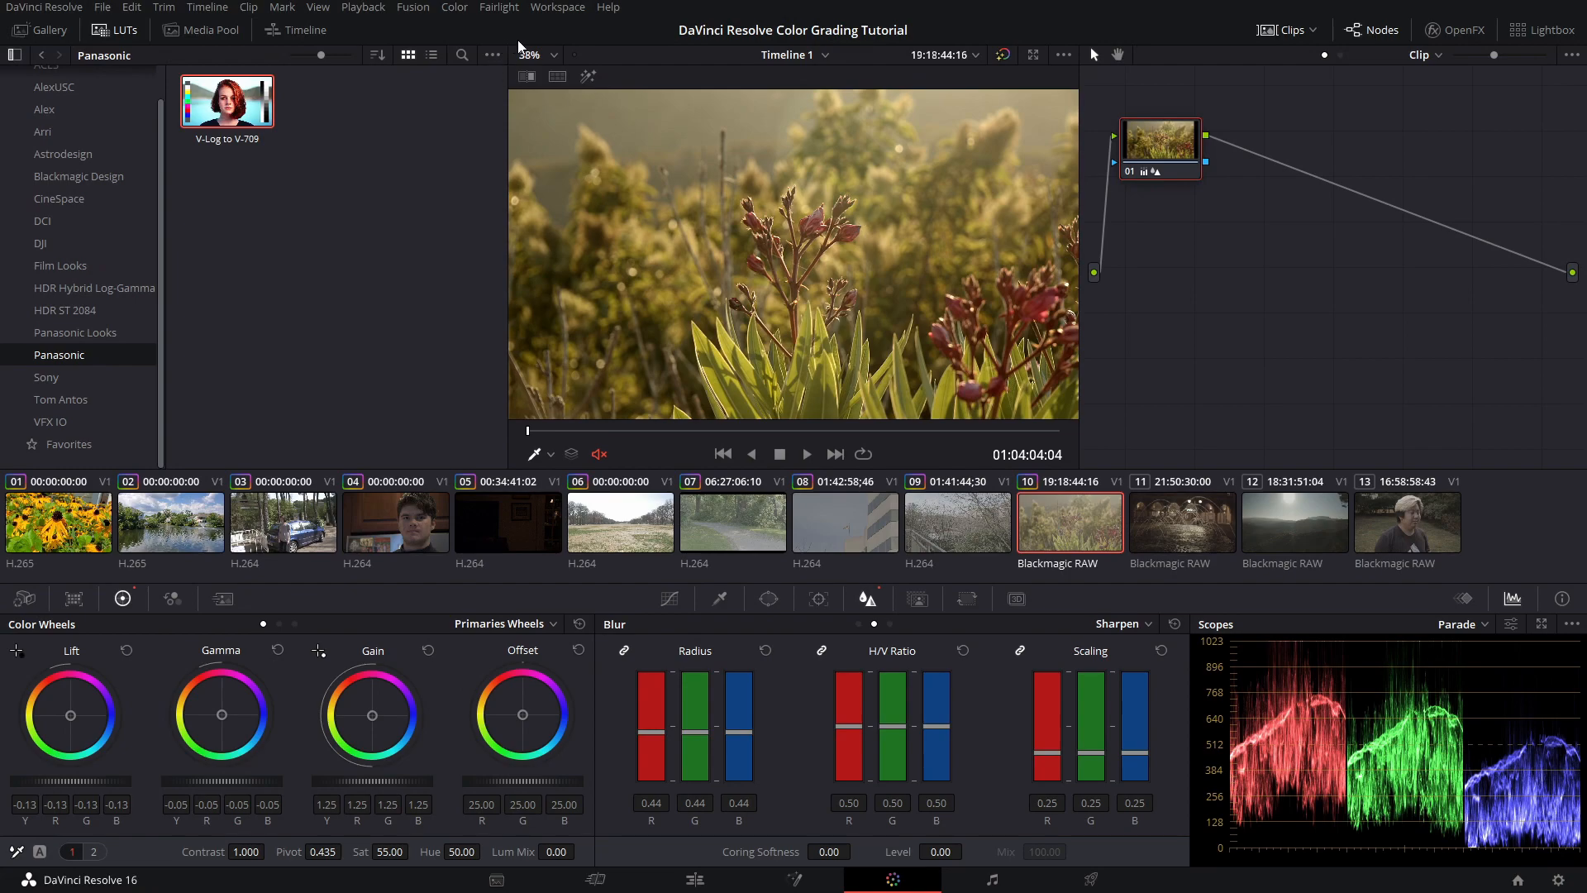
{"action": "left_click", "coordinate": [541, 54]}
{"action": "left_click", "coordinate": [552, 77]}
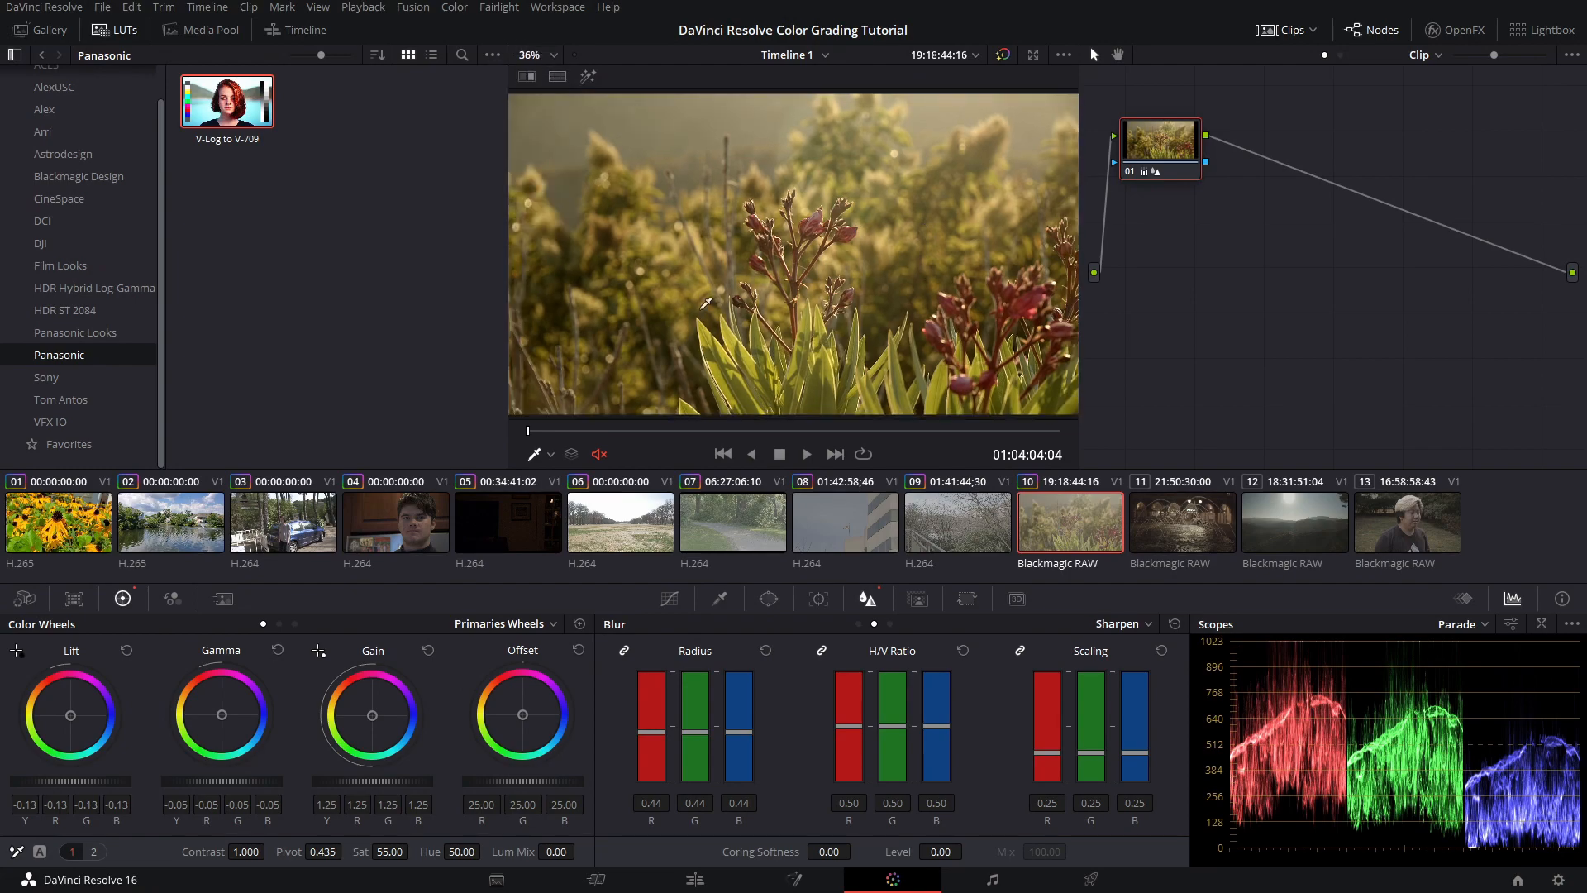
Grade clip 11 with the night fountain using lift -0.03 and gain 0.91
{"action": "left_click", "coordinate": [1167, 523]}
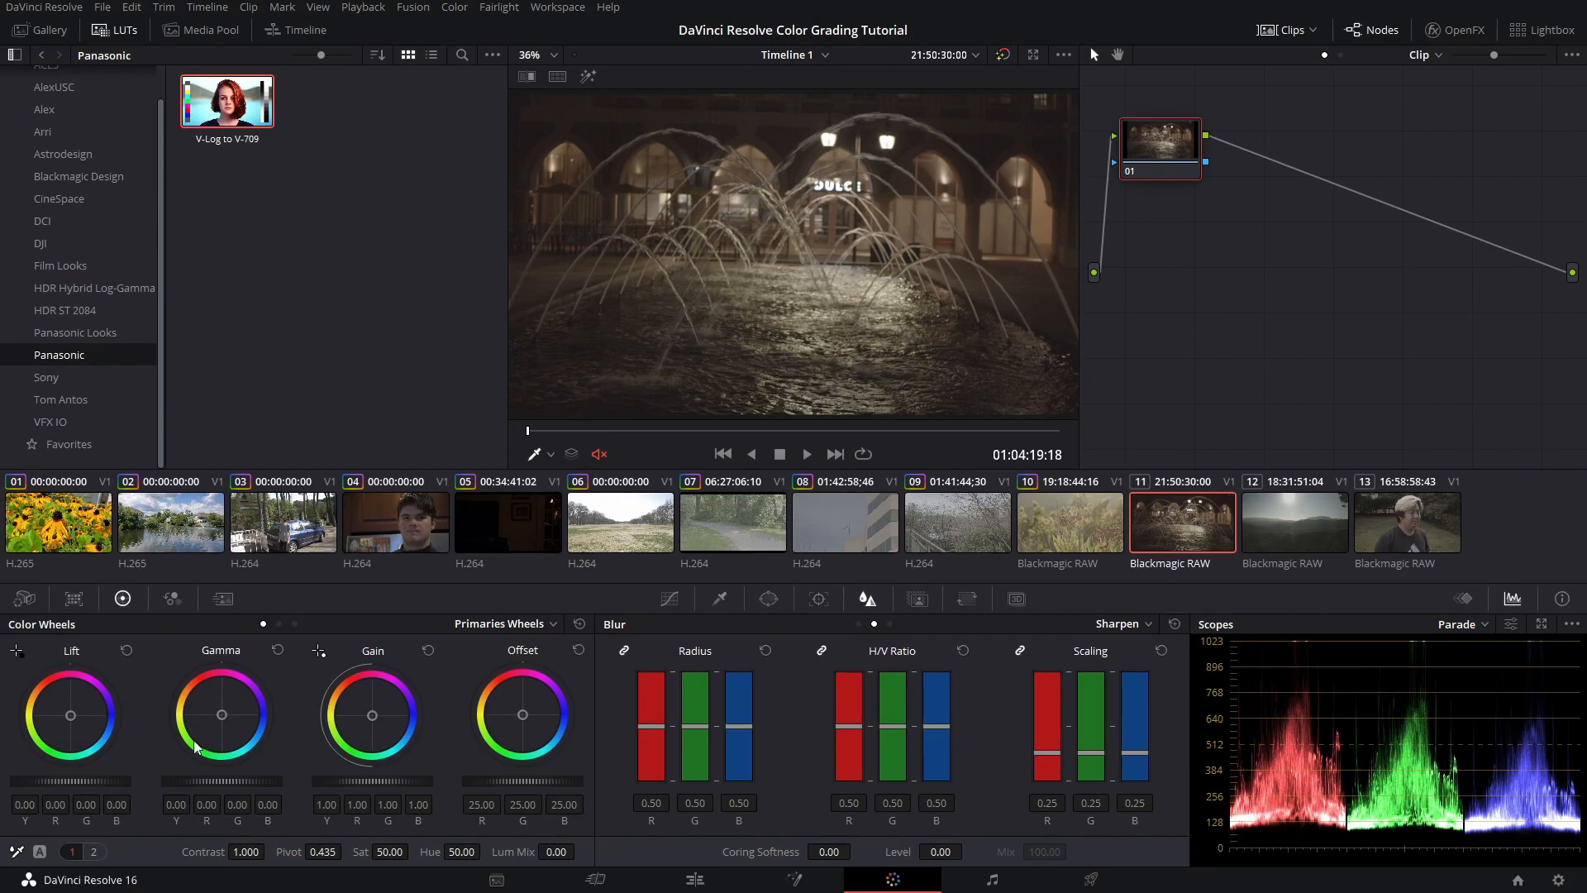
{"action": "left_click_drag", "start_coordinate": [119, 780], "coordinate": [91, 780]}
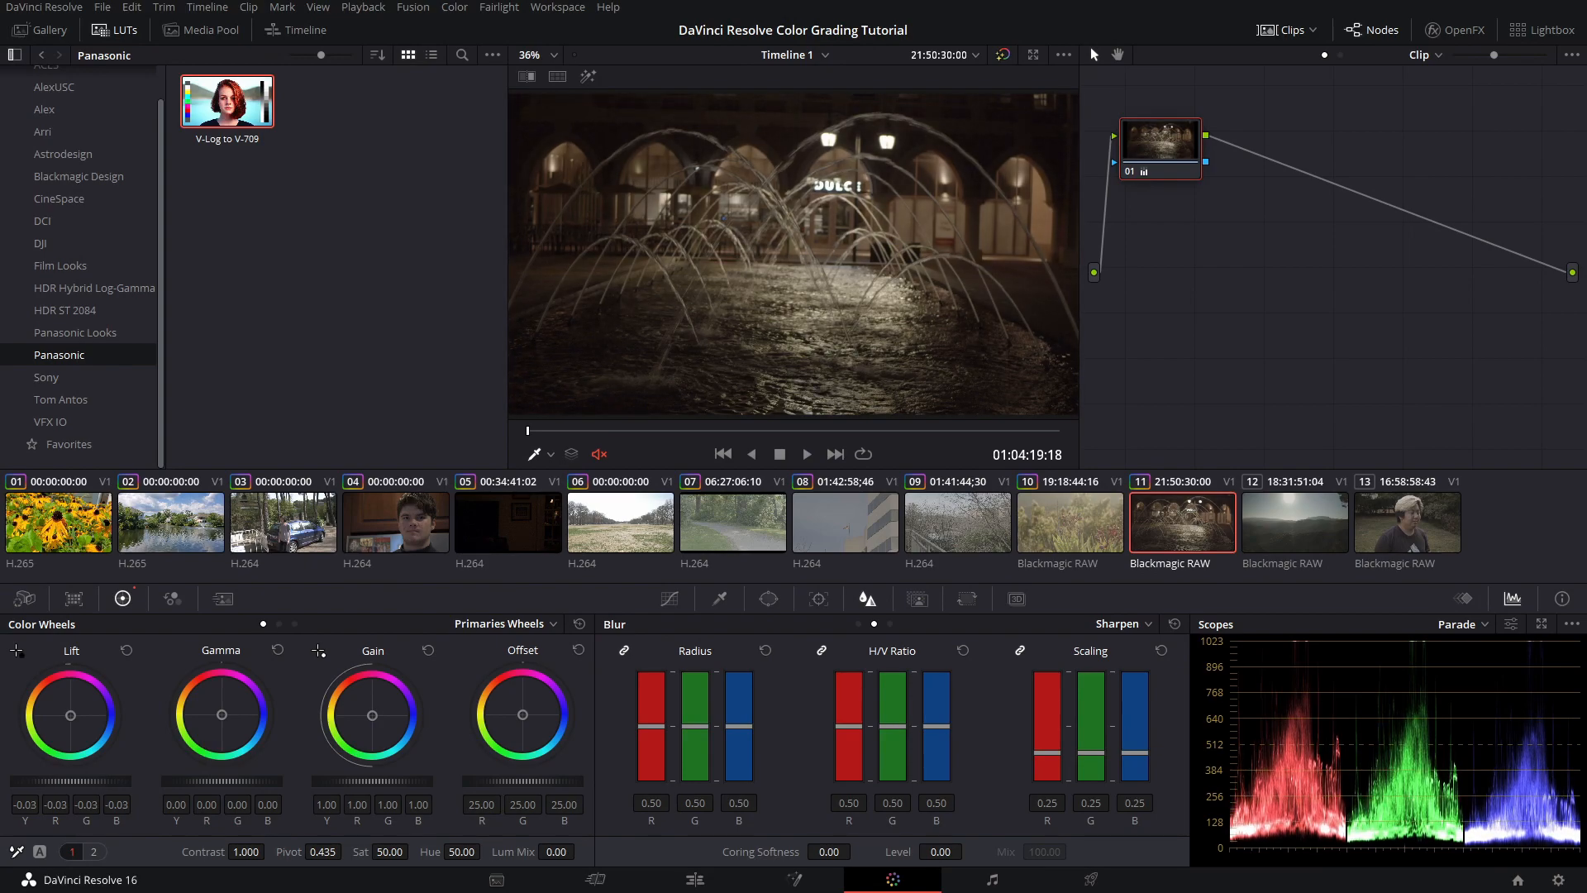
{"action": "left_click_drag", "start_coordinate": [371, 781], "coordinate": [343, 781]}
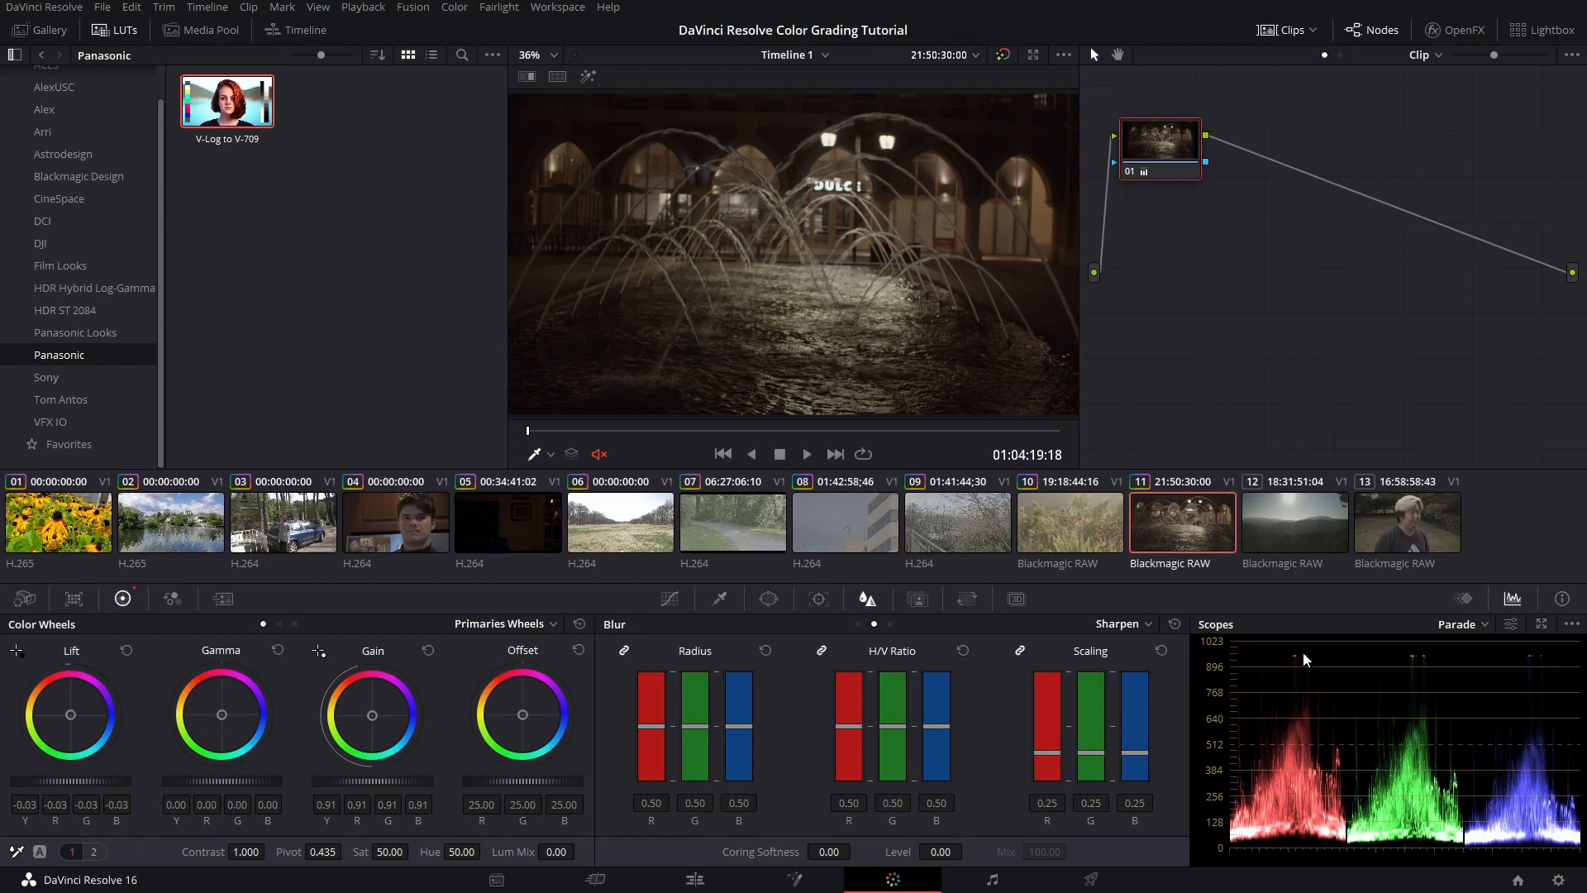
Decode clip 11's Camera Raw data using Clip settings with Highlight Recovery enabled, and return to the primary color wheels
{"action": "left_click", "coordinate": [24, 599]}
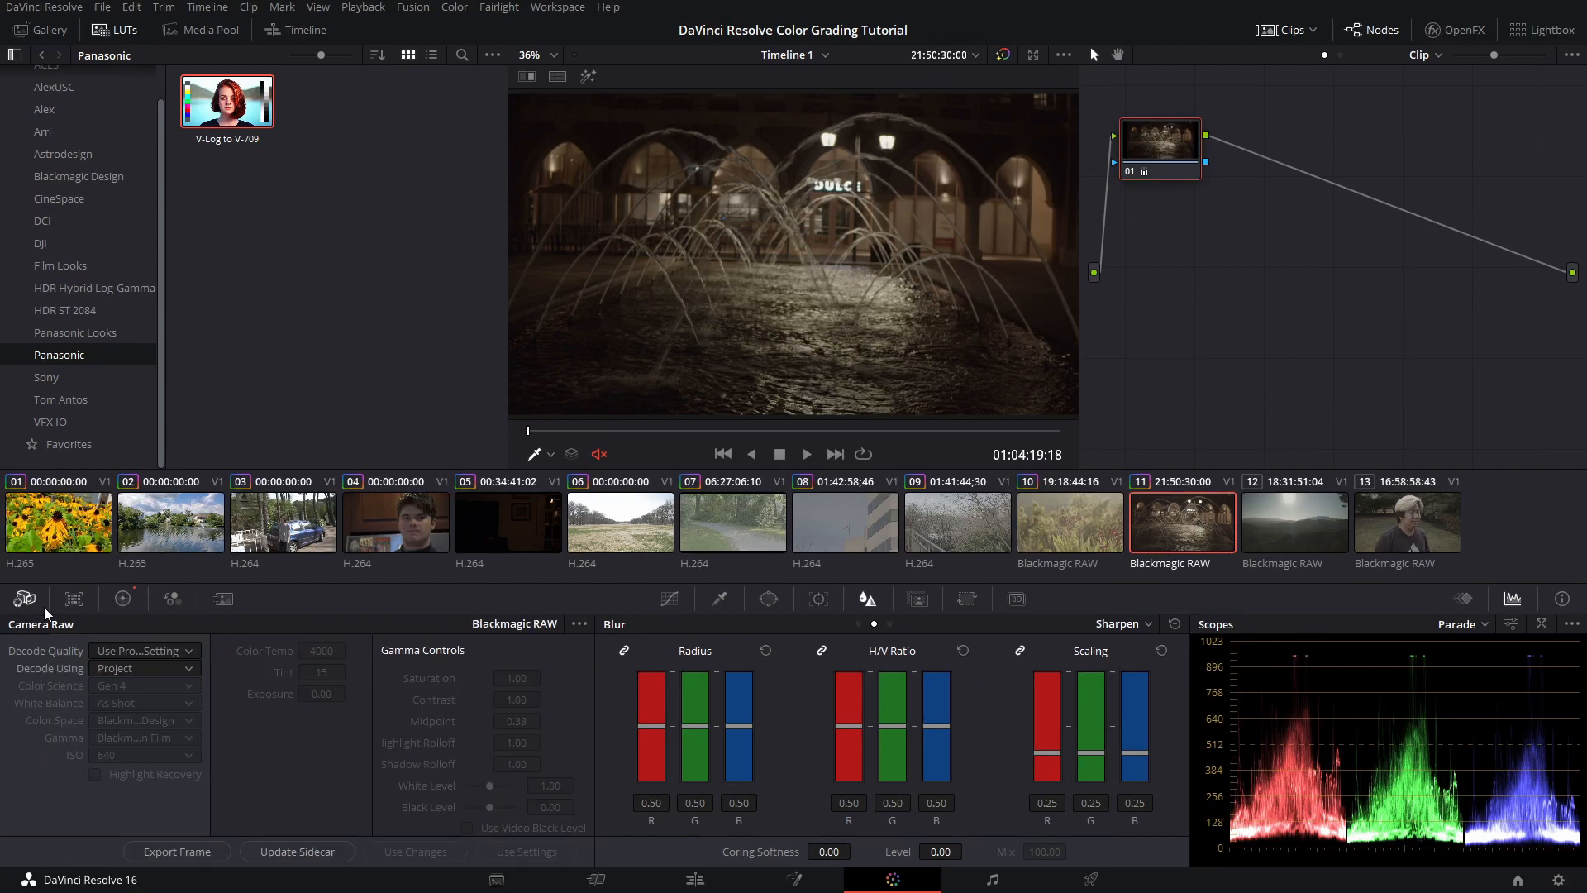
{"action": "left_click", "coordinate": [121, 668]}
{"action": "left_click", "coordinate": [131, 743]}
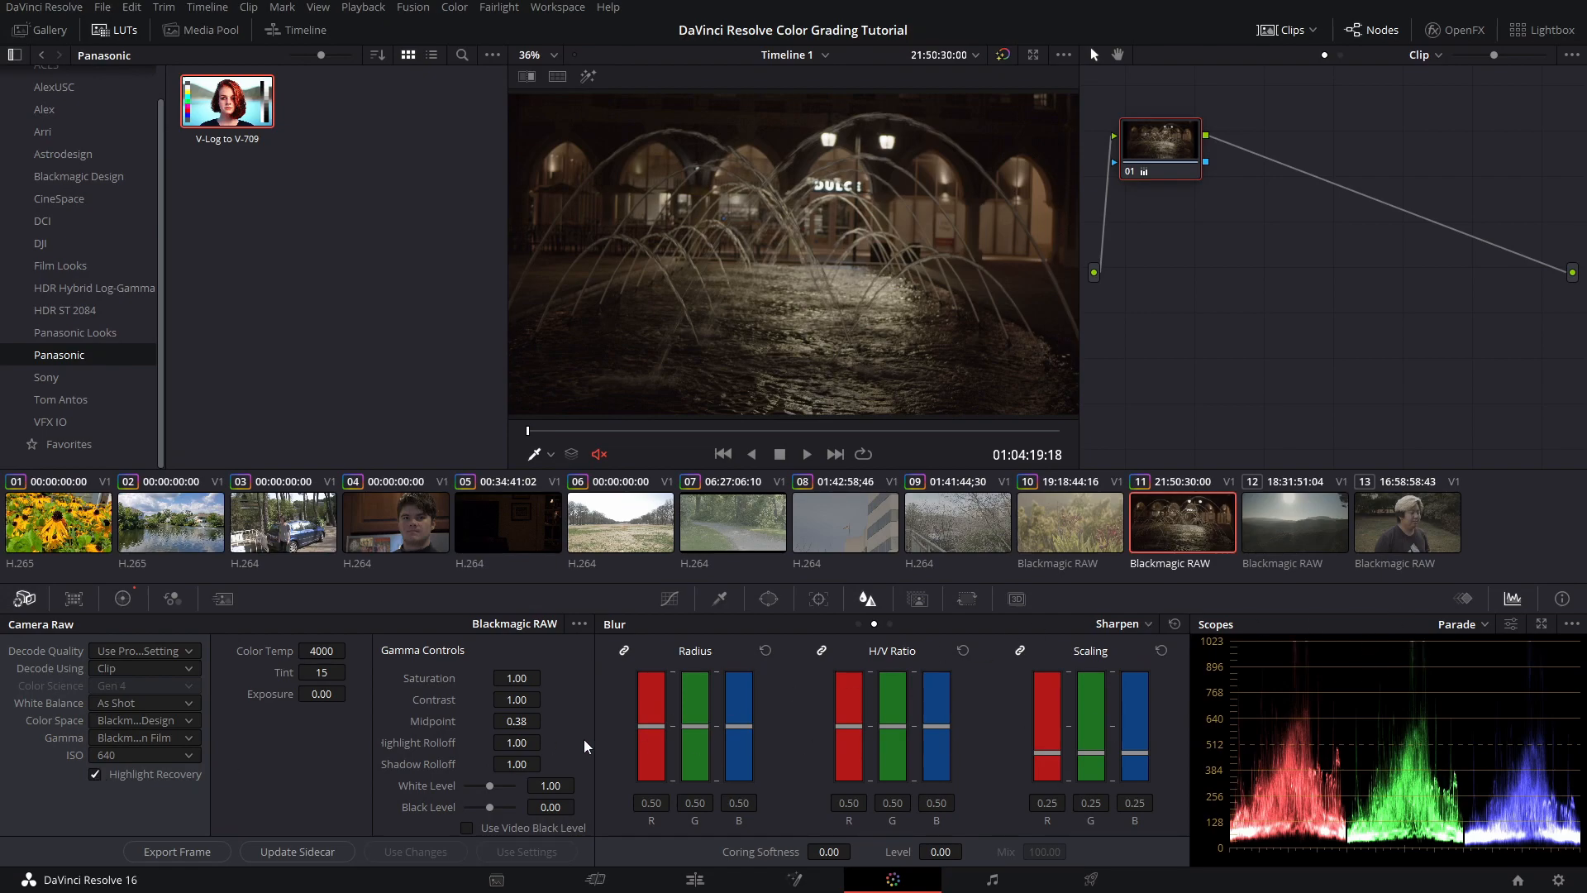
{"action": "left_click", "coordinate": [123, 598]}
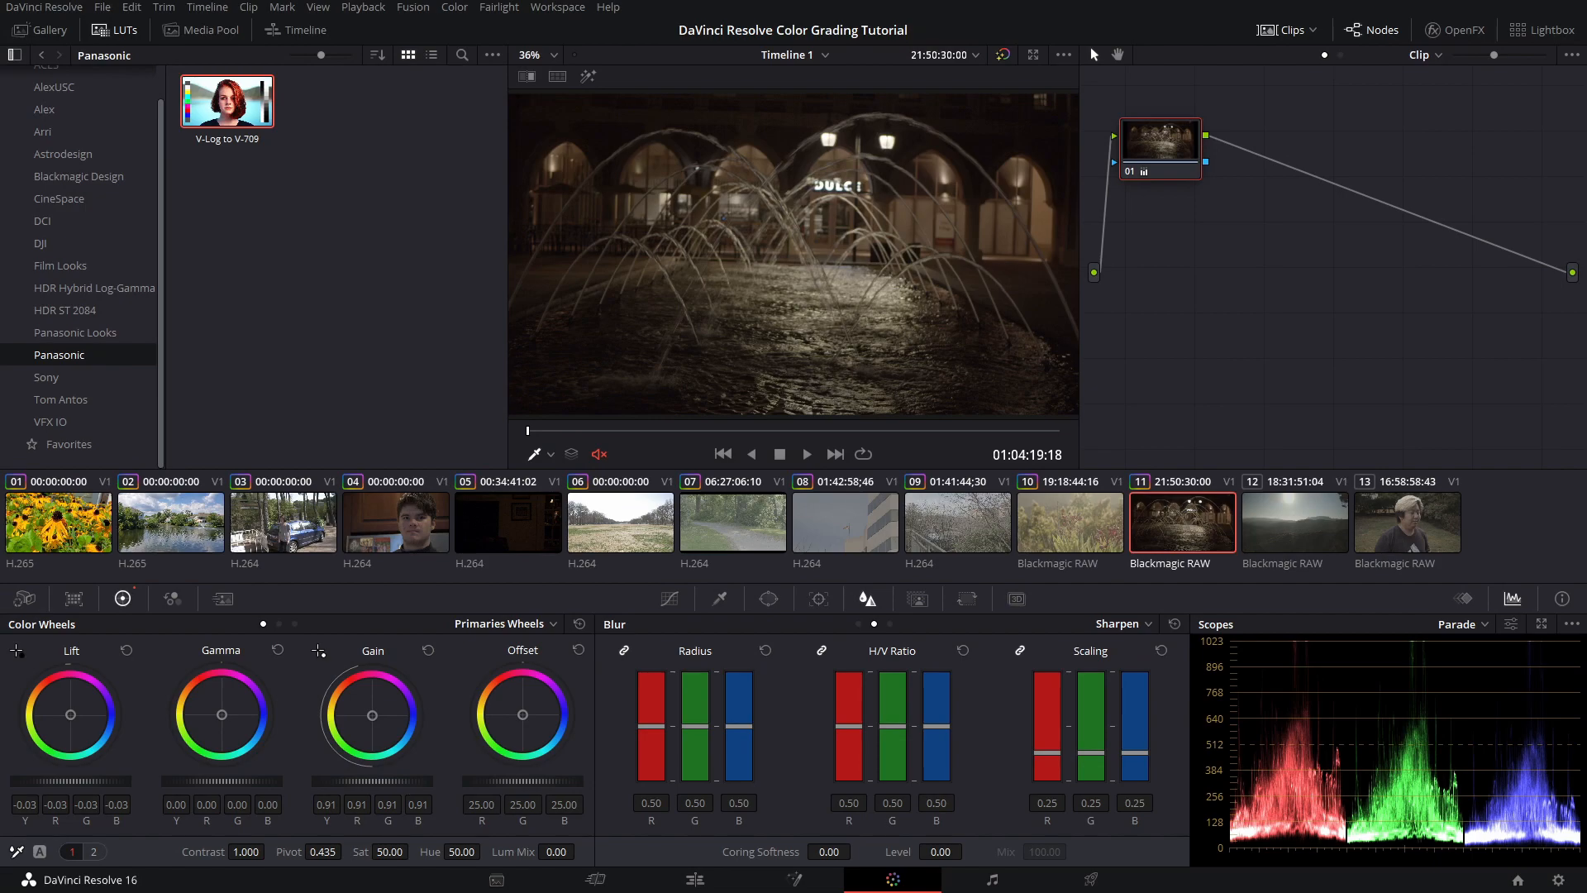
Set the fountain clip's gain to 0.87, gamma to 0.03 and saturation to 61.80, rechecking the Camera Raw settings in between
{"action": "left_click_drag", "start_coordinate": [372, 780], "coordinate": [356, 780]}
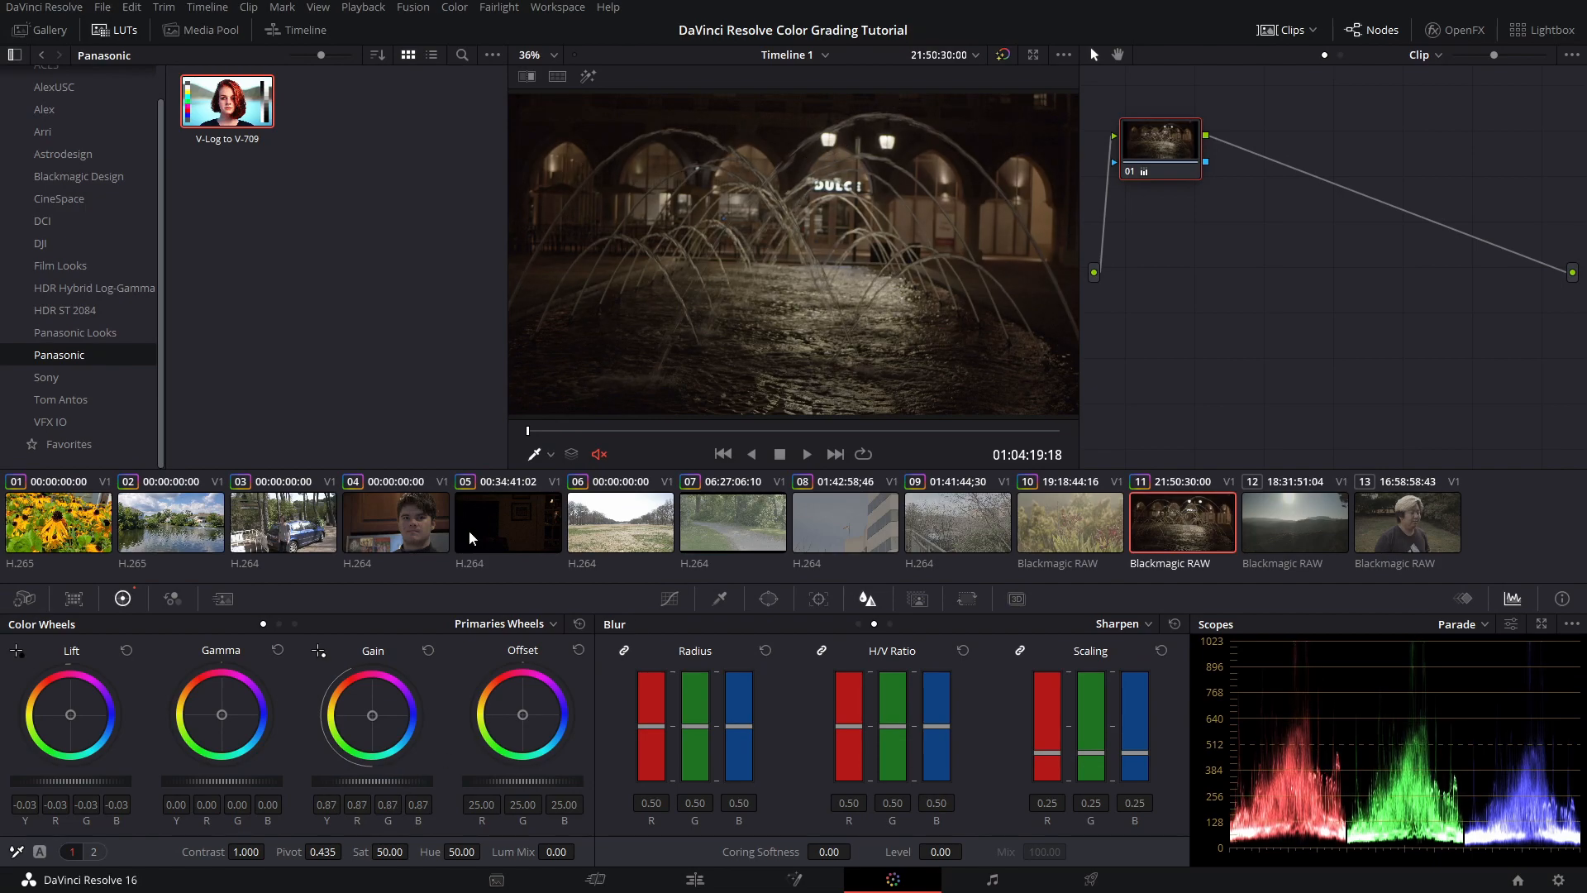
{"action": "left_click", "coordinate": [32, 602]}
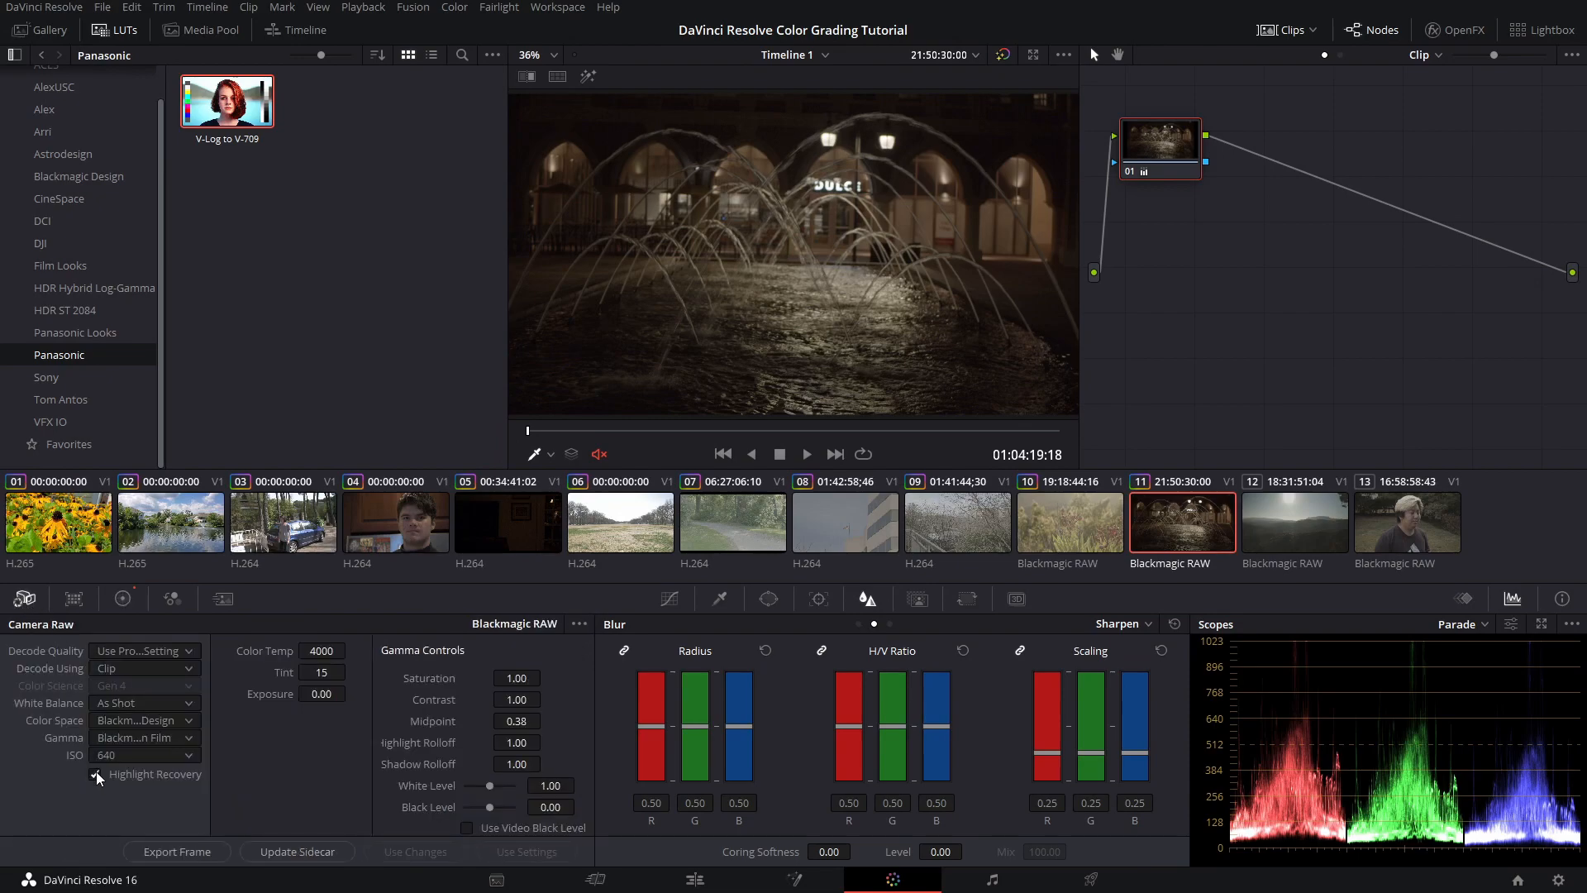
{"action": "left_click", "coordinate": [122, 598]}
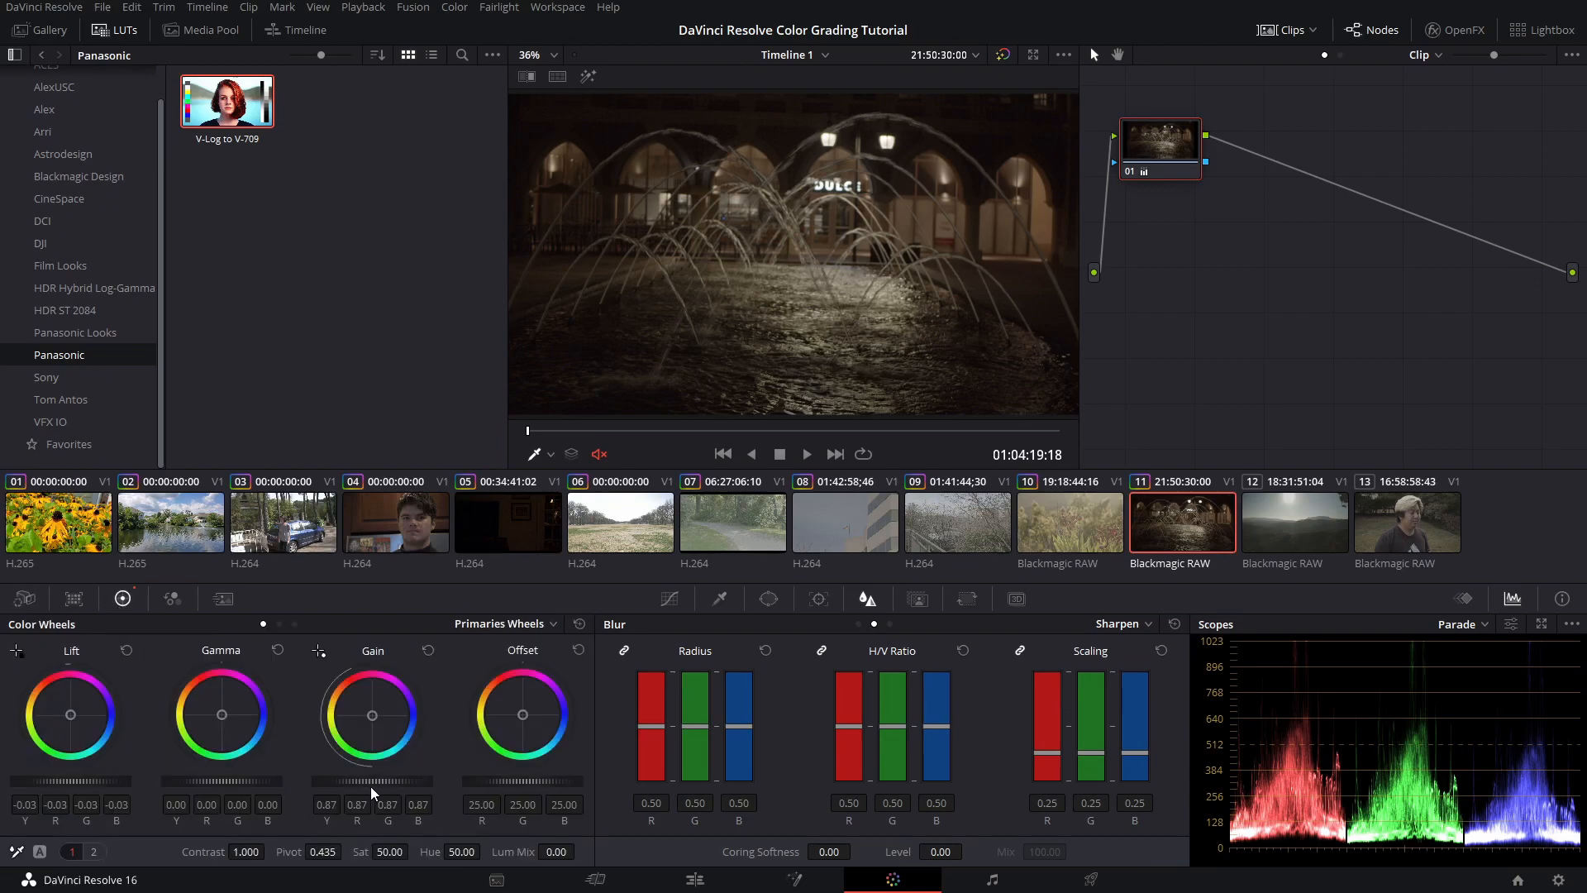
{"action": "mouse_move", "coordinate": [240, 780]}
{"action": "left_mouse_down"}
{"action": "mouse_move", "coordinate": [268, 781]}
{"action": "mouse_move", "coordinate": [255, 780]}
{"action": "left_mouse_up"}
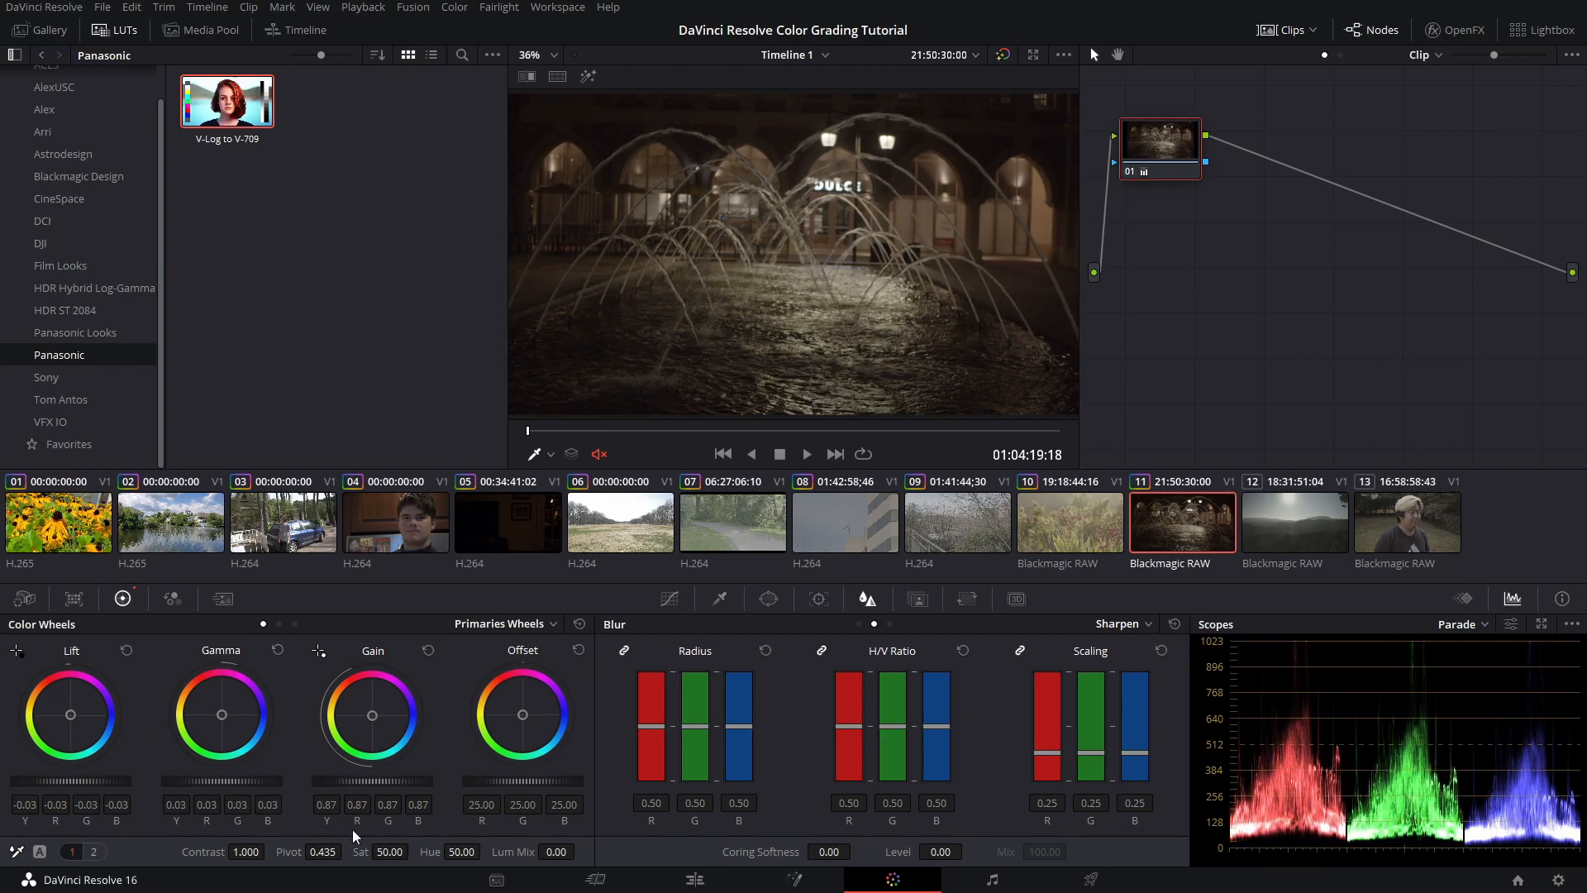
{"action": "left_click_drag", "start_coordinate": [395, 853], "coordinate": [414, 850]}
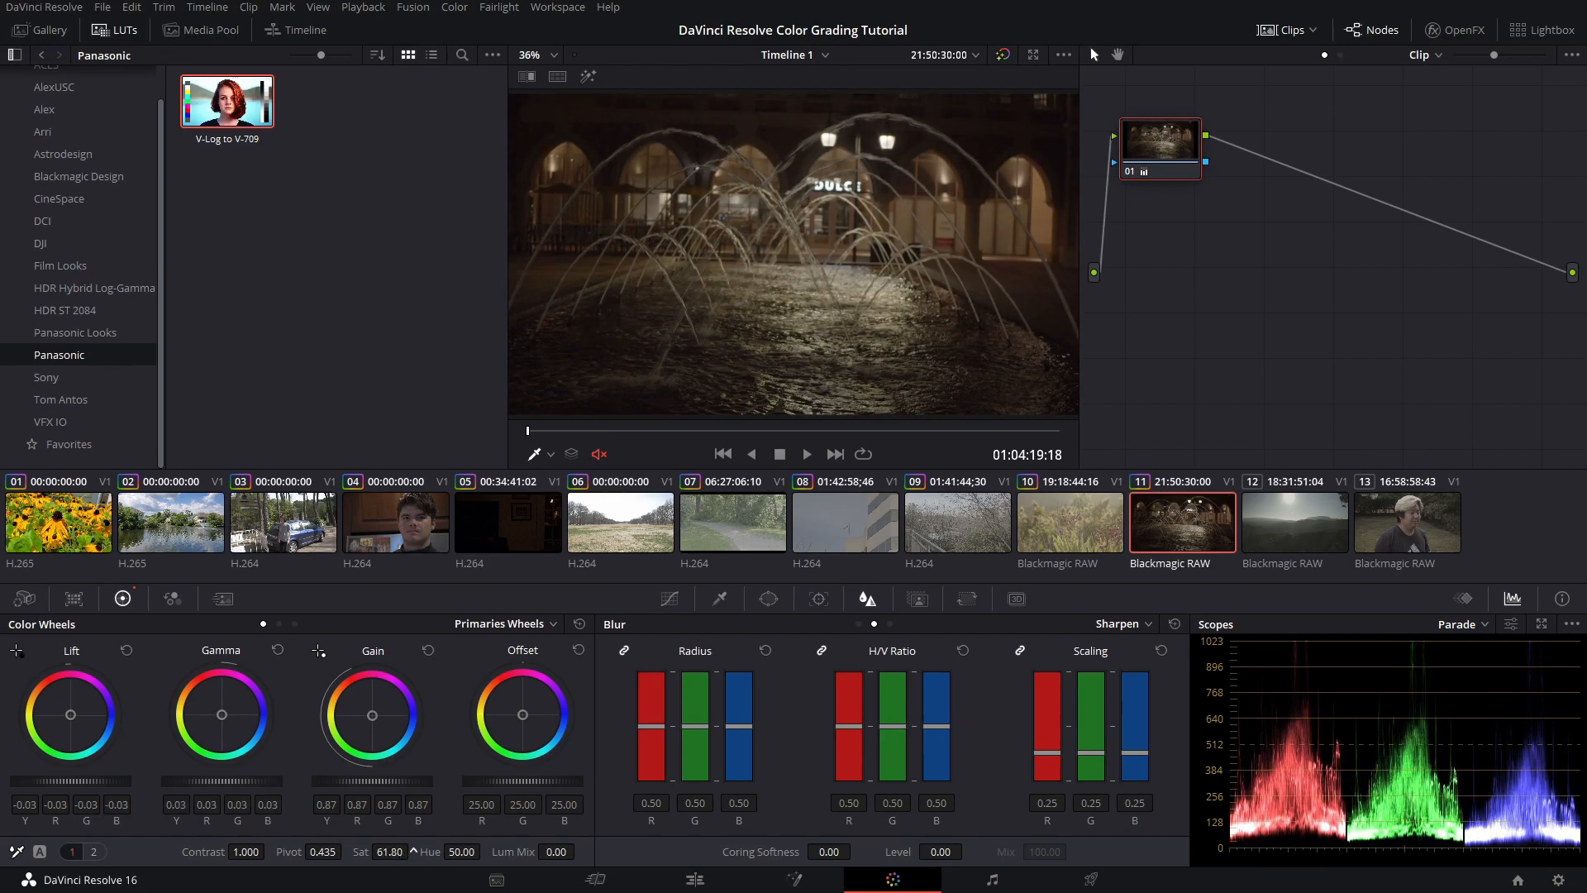
Color-balance the fountain clip with lift Y -0.07, R -0.03, G -0.04, B -0.01; gain R 0.89, G 0.87, B 0.79; gamma R 0.06, G 0.02, B 0.02
{"action": "mouse_move", "coordinate": [69, 709]}
{"action": "left_mouse_down"}
{"action": "mouse_move", "coordinate": [101, 717]}
{"action": "mouse_move", "coordinate": [73, 710]}
{"action": "mouse_move", "coordinate": [81, 721]}
{"action": "left_mouse_up"}
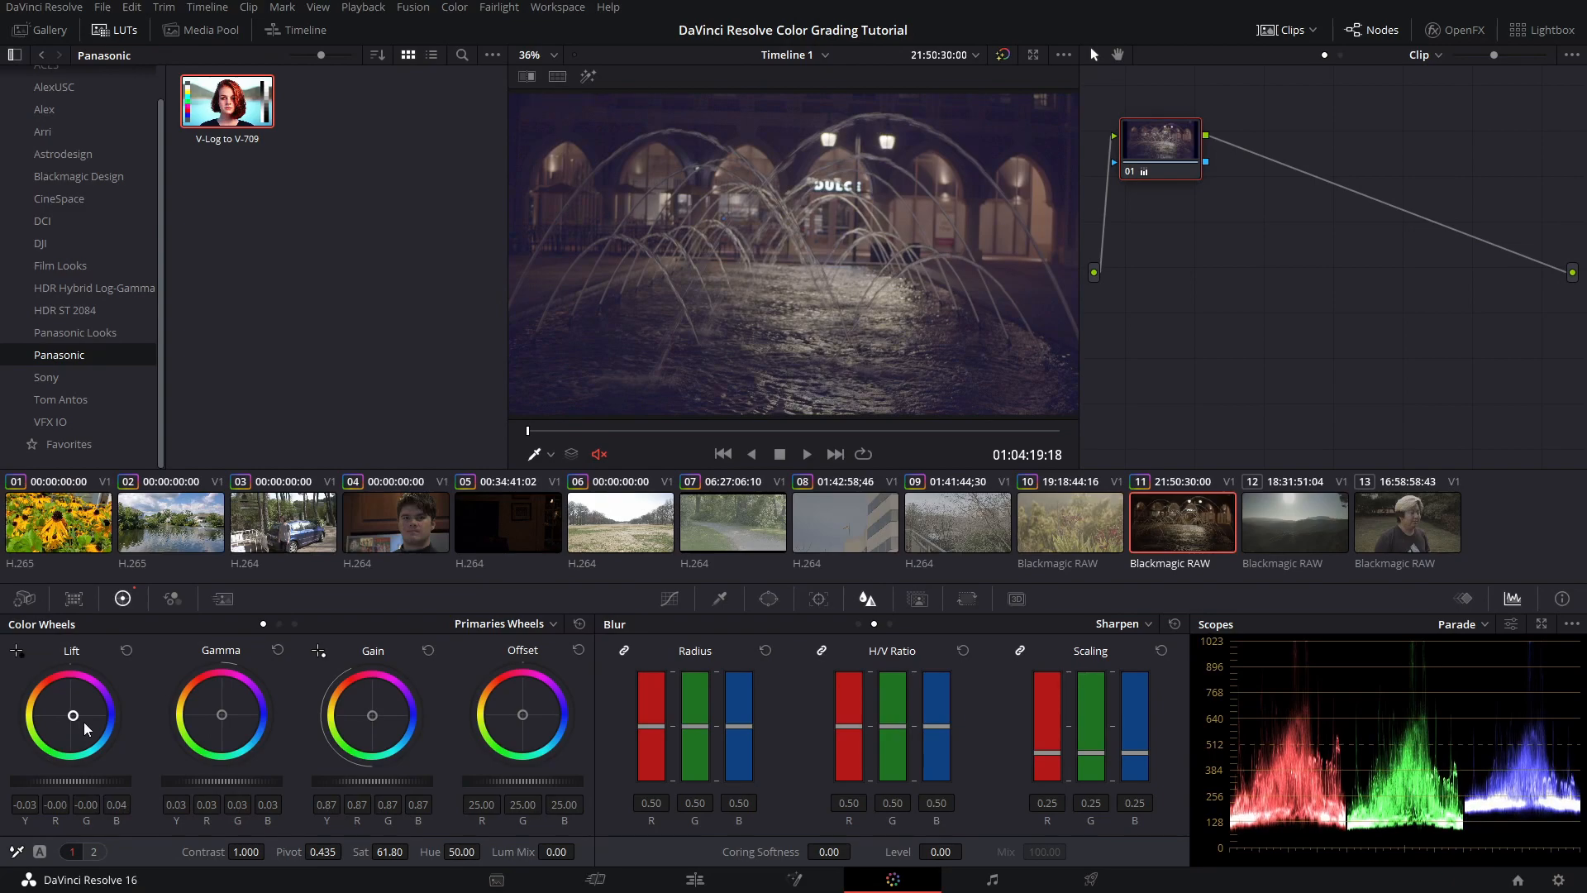
{"action": "left_click_drag", "start_coordinate": [104, 781], "coordinate": [83, 781]}
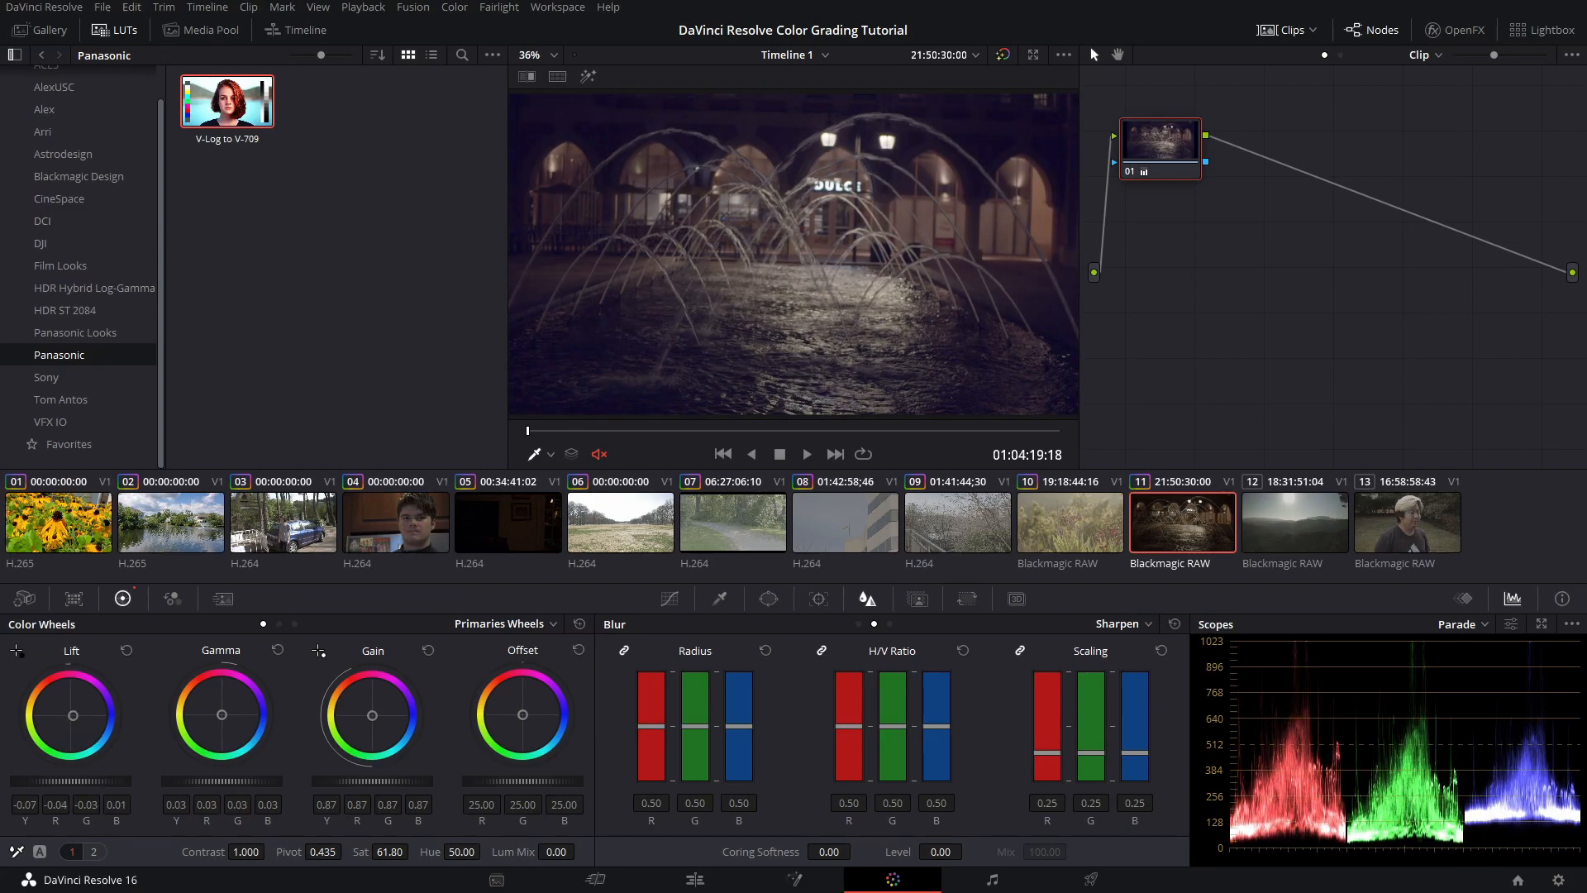
{"action": "left_click_drag", "start_coordinate": [68, 721], "coordinate": [64, 718]}
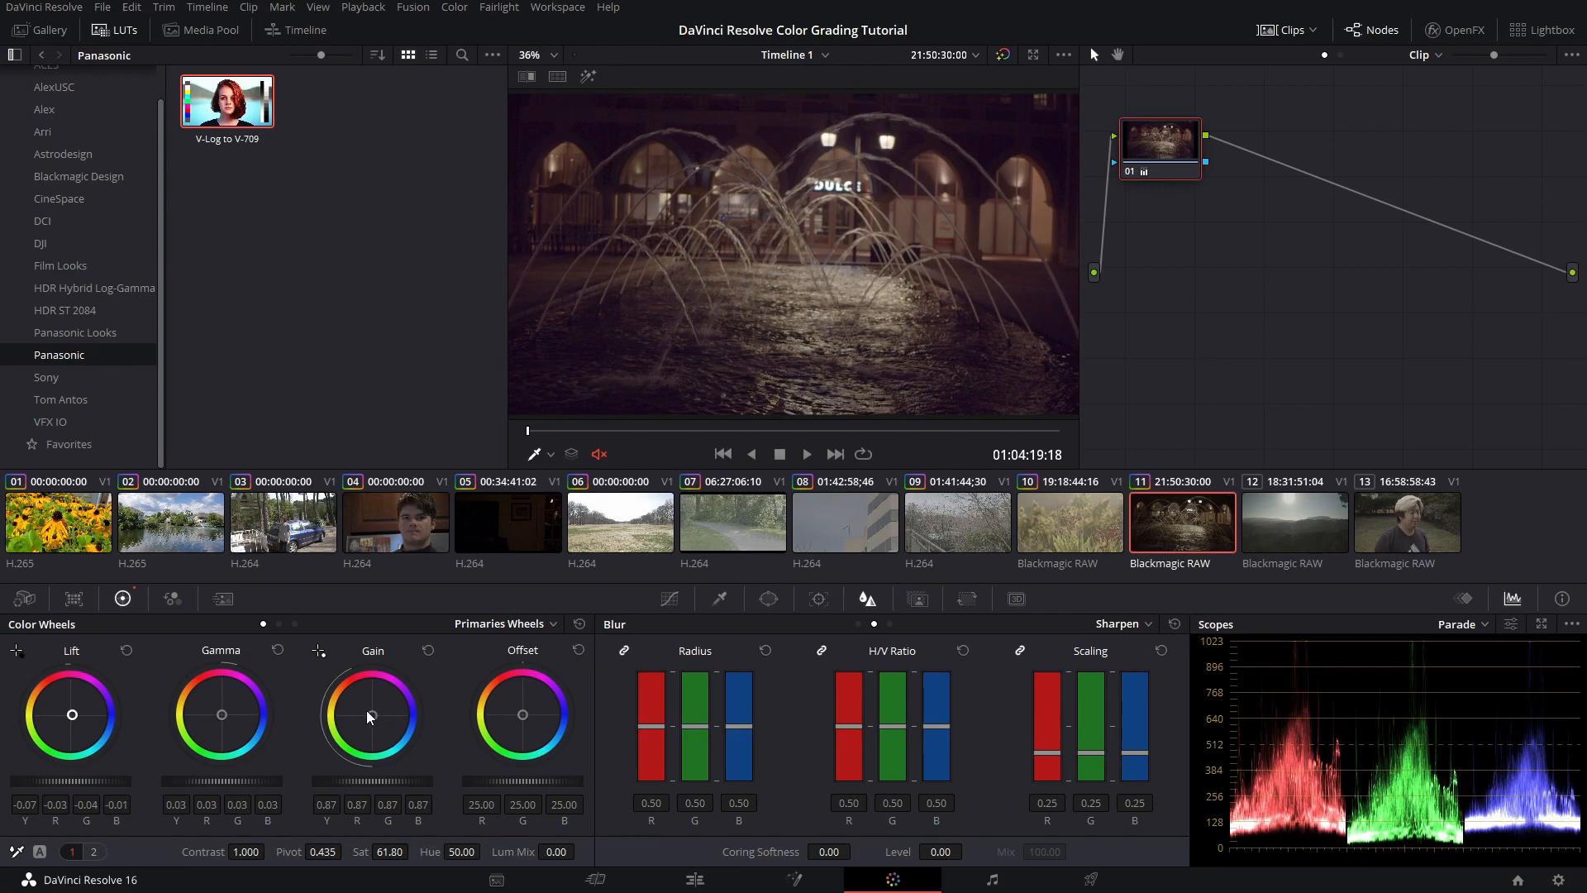
{"action": "left_click_drag", "start_coordinate": [370, 711], "coordinate": [370, 714]}
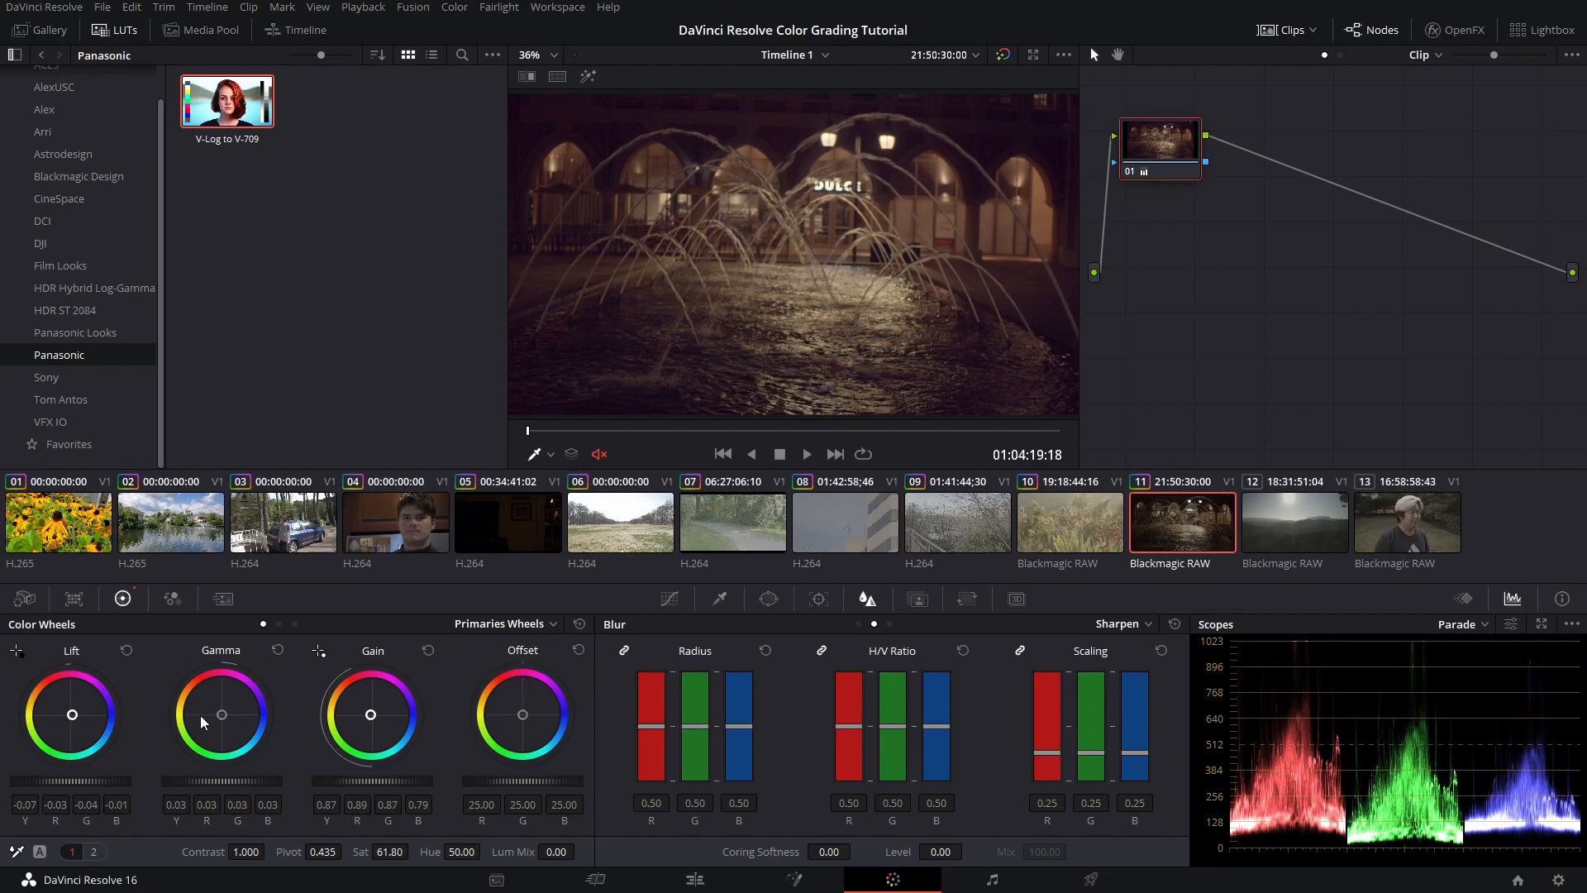
{"action": "left_click_drag", "start_coordinate": [220, 712], "coordinate": [220, 708]}
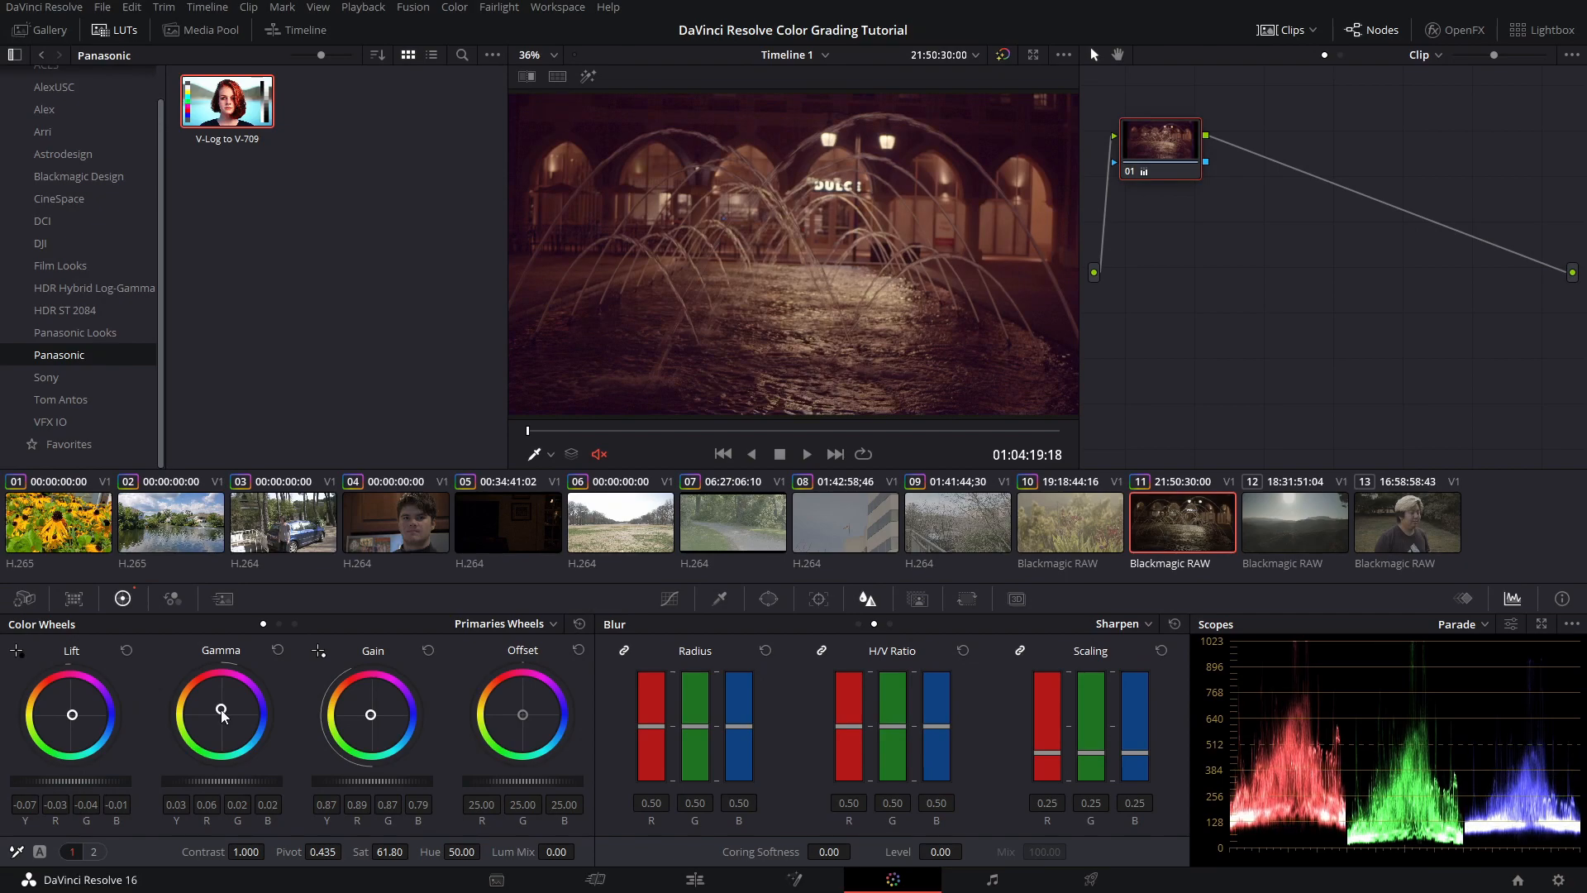
Compare the fountain grade with the bypassed original, leave the grade enabled, and sharpen the clip with radius 0.45
{"action": "left_click", "coordinate": [1002, 53]}
{"action": "left_click", "coordinate": [1001, 53]}
{"action": "left_click", "coordinate": [1002, 53]}
{"action": "left_click", "coordinate": [1002, 53]}
{"action": "left_click", "coordinate": [1001, 53]}
{"action": "left_click", "coordinate": [1002, 53]}
{"action": "left_click", "coordinate": [1001, 53]}
{"action": "left_click", "coordinate": [1002, 53]}
{"action": "left_click_drag", "start_coordinate": [749, 726], "coordinate": [746, 732]}
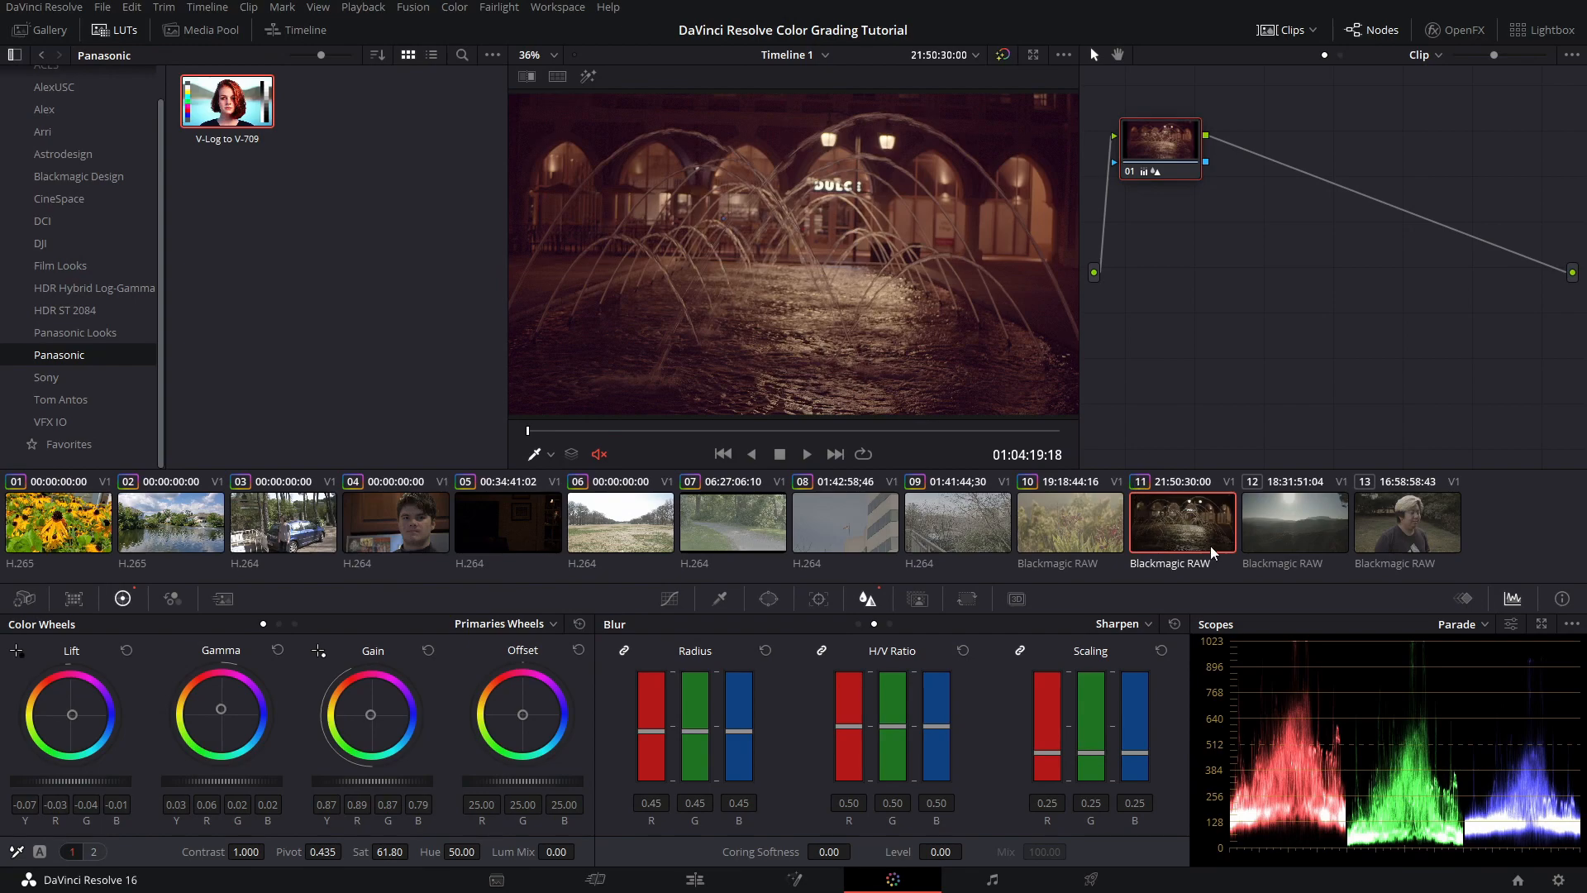
Select clip 12 with the sunlit hills and set its lift to -0.05 and gain to 1.13
{"action": "left_click", "coordinate": [1318, 532]}
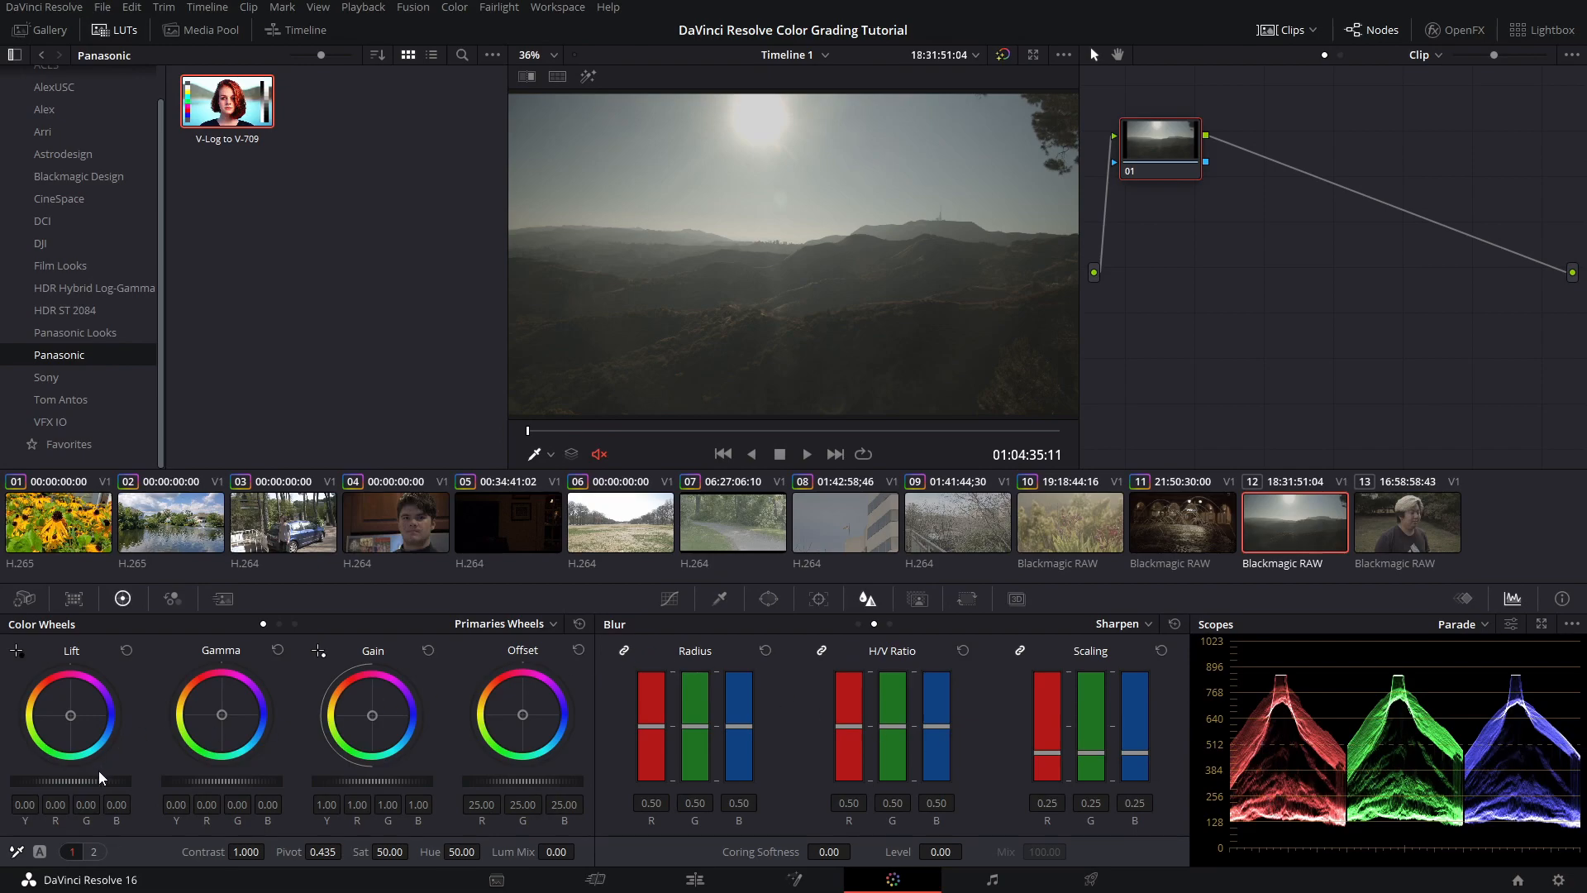
{"action": "left_click_drag", "start_coordinate": [102, 780], "coordinate": [57, 780]}
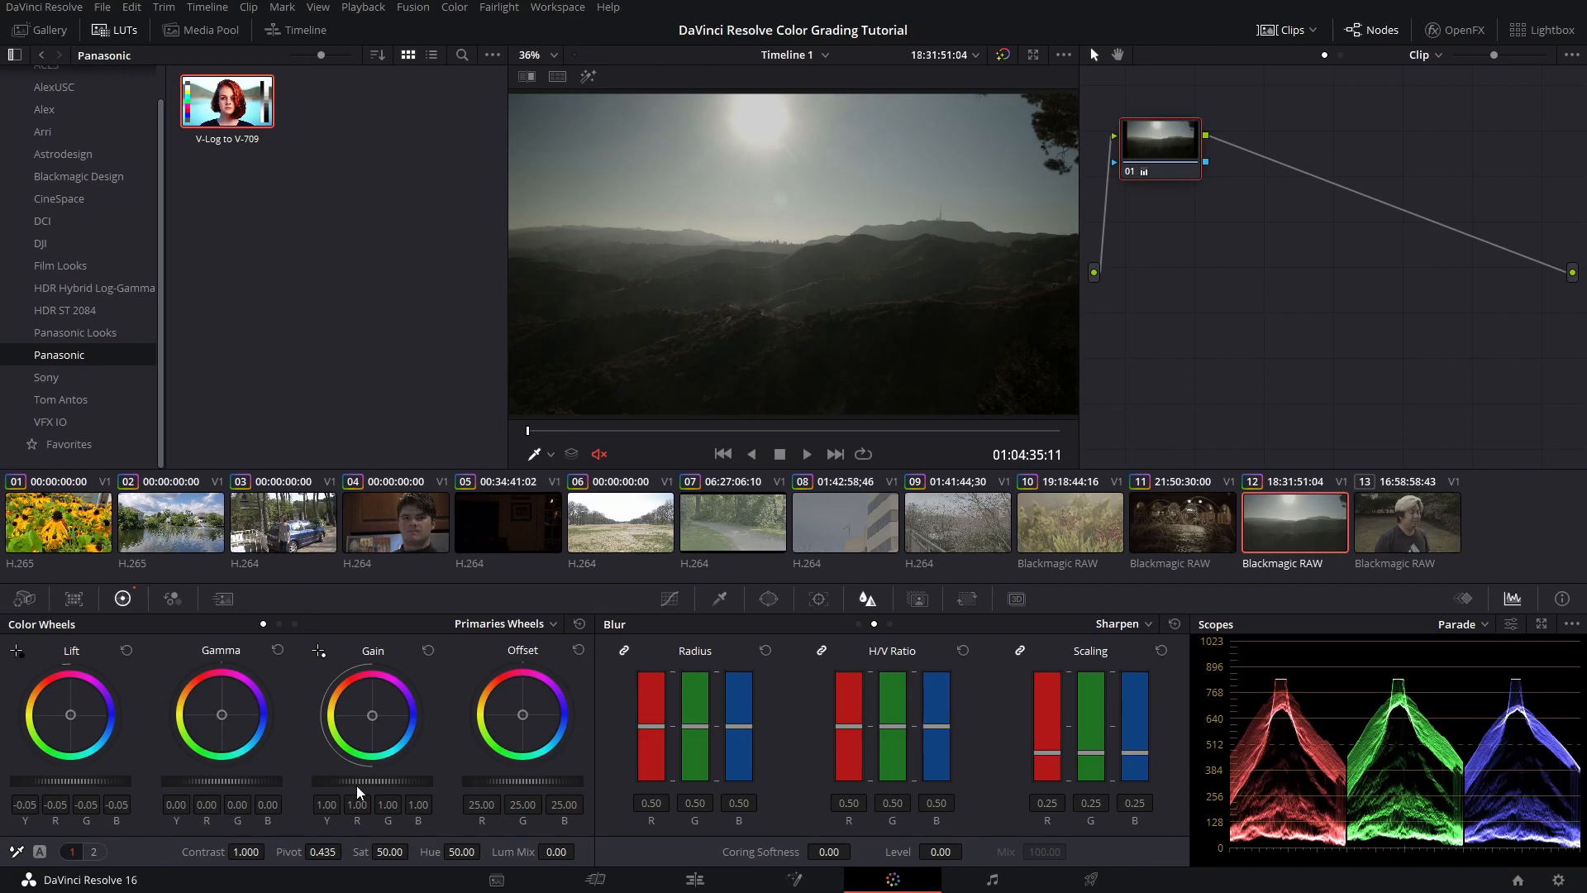
{"action": "left_click_drag", "start_coordinate": [372, 780], "coordinate": [396, 781]}
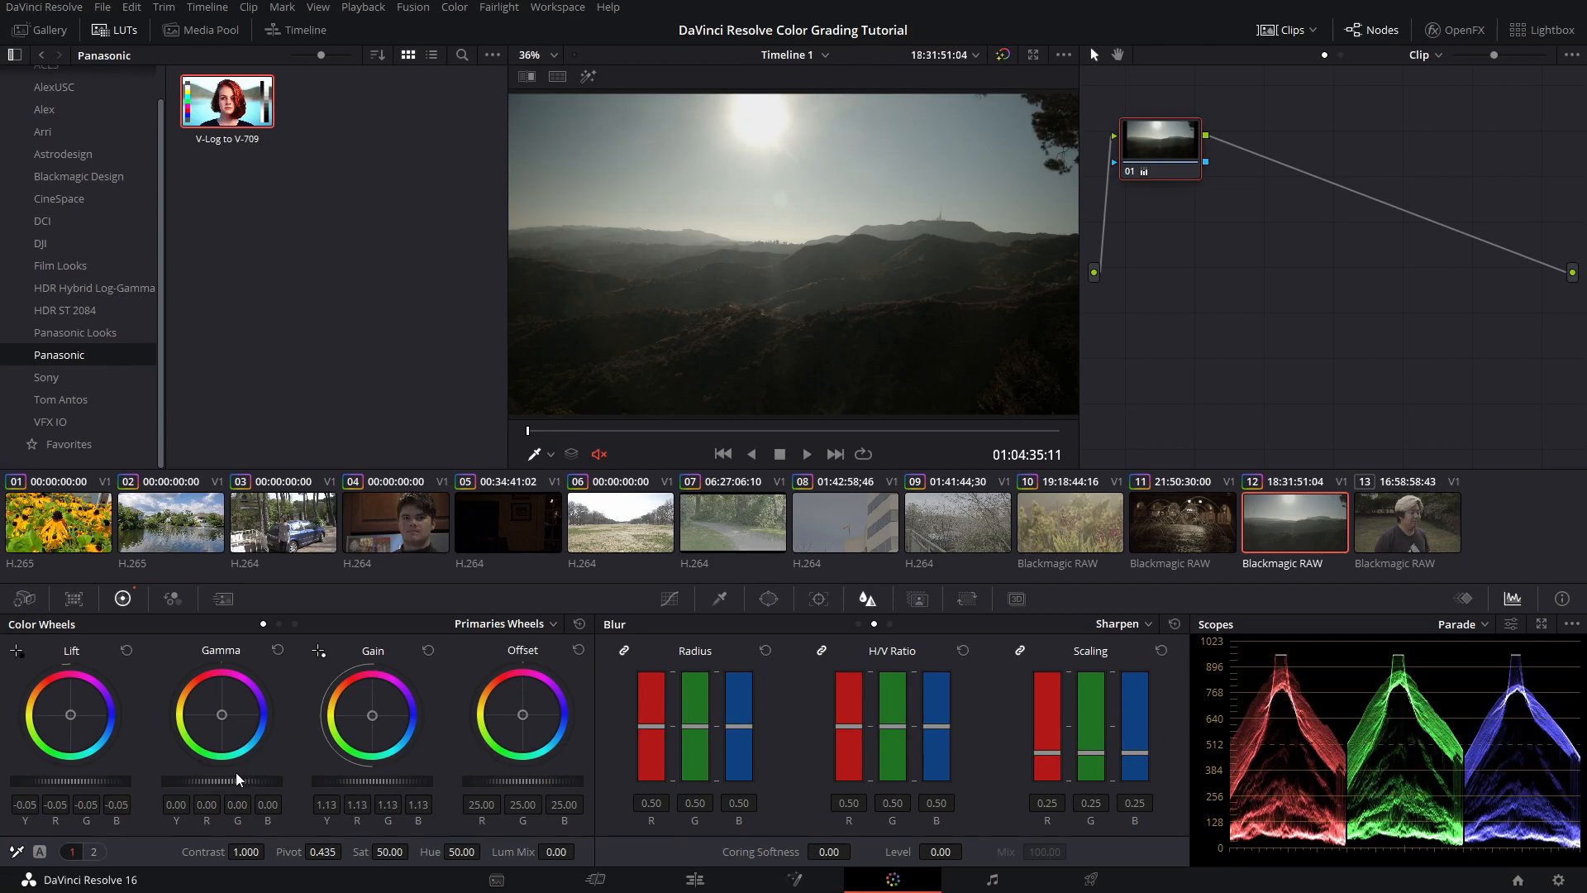
Decode clip 12's Camera Raw data using Clip settings, enable Highlight Recovery, and return to the primary color wheels
{"action": "left_click", "coordinate": [24, 598]}
{"action": "left_click", "coordinate": [108, 672]}
{"action": "left_click", "coordinate": [114, 739]}
{"action": "left_click", "coordinate": [95, 774]}
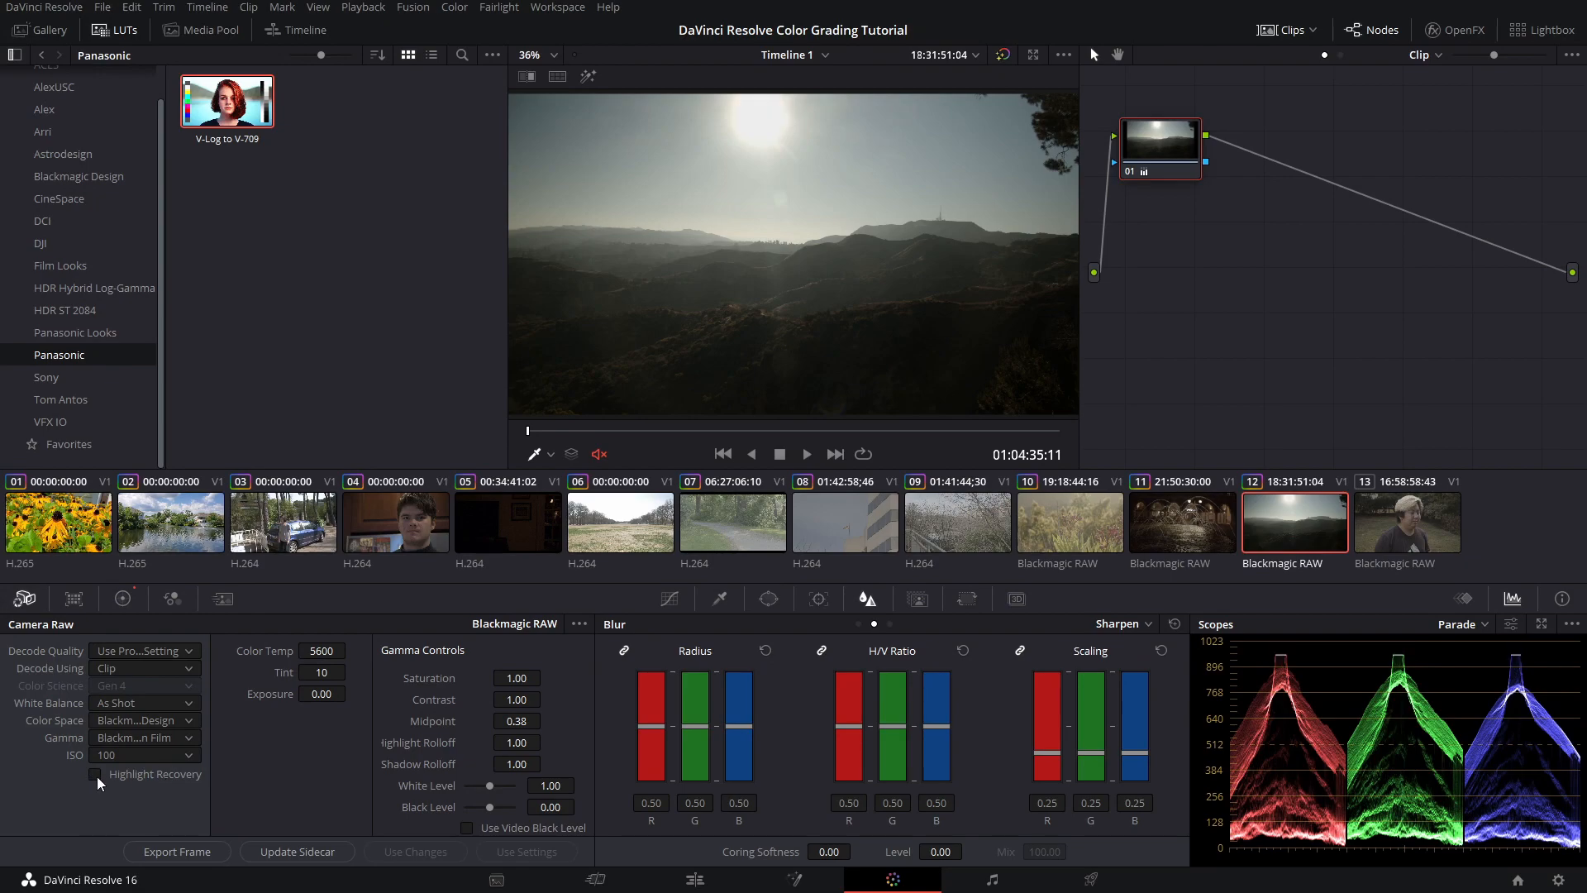
{"action": "left_click", "coordinate": [118, 602]}
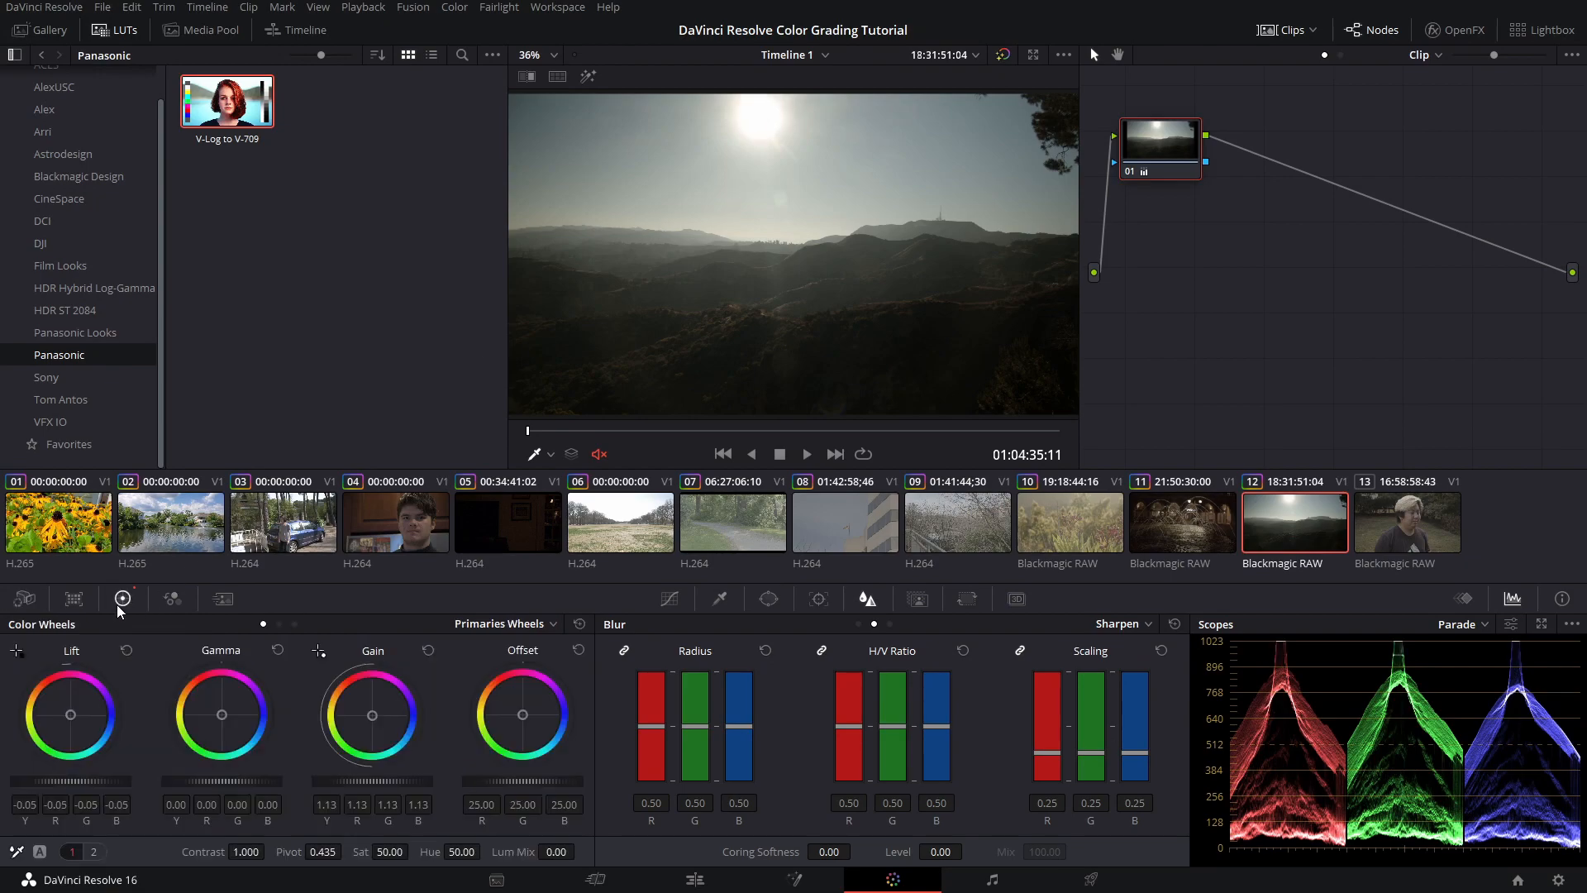
Set the hills clip's gain to 0.99, gamma to 0.11 and saturation to 65.40
{"action": "mouse_move", "coordinate": [378, 781]}
{"action": "left_mouse_down"}
{"action": "mouse_move", "coordinate": [341, 781]}
{"action": "mouse_move", "coordinate": [384, 782]}
{"action": "left_mouse_up"}
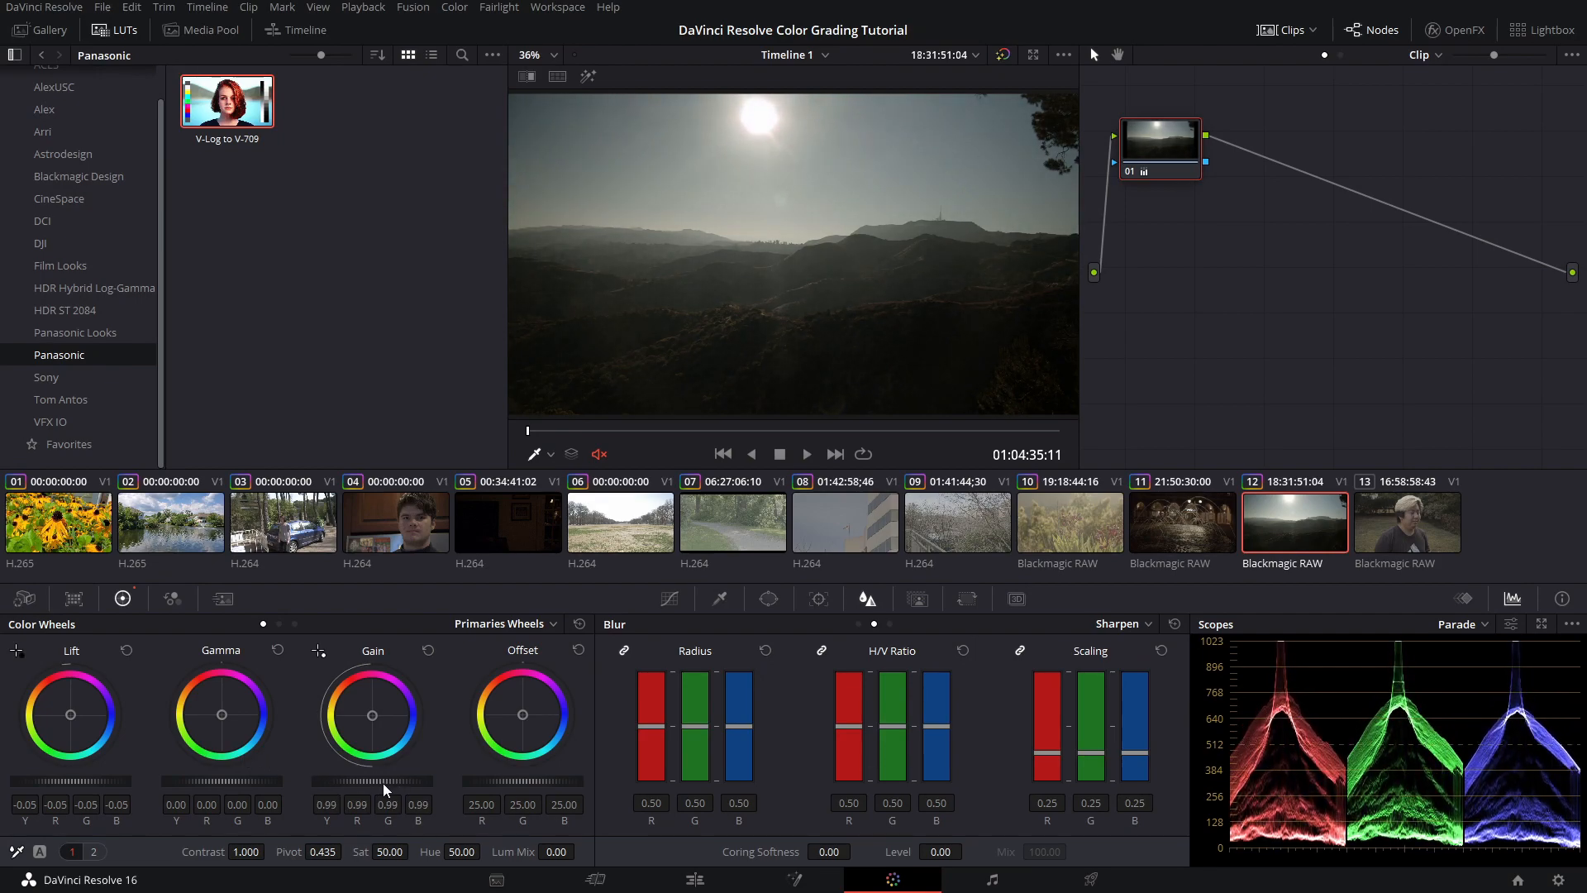
{"action": "left_click_drag", "start_coordinate": [228, 782], "coordinate": [258, 782]}
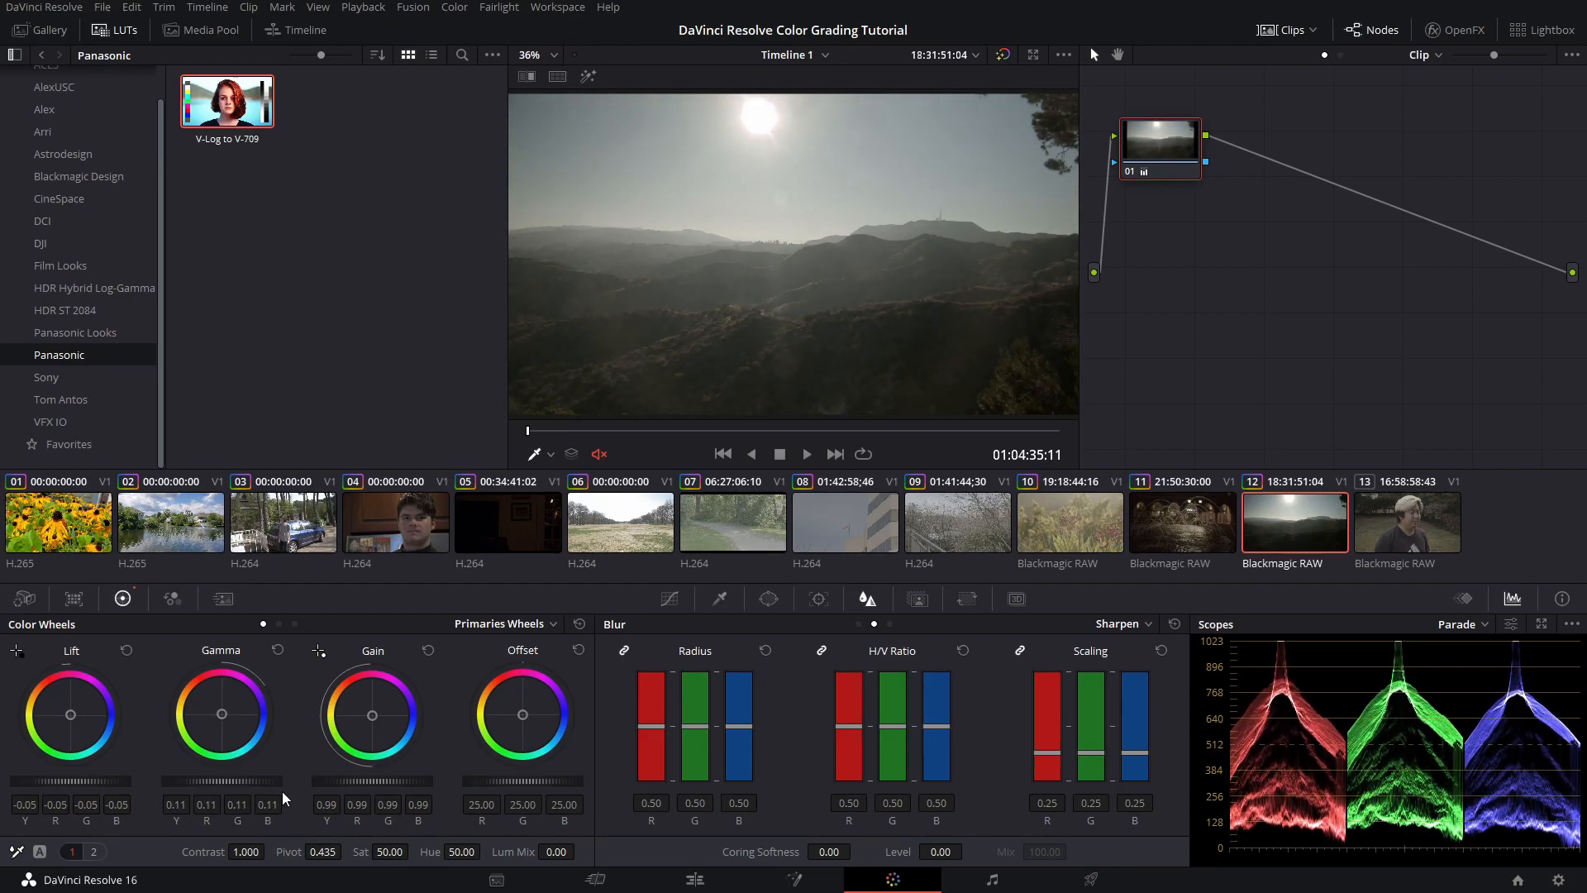
{"action": "left_click_drag", "start_coordinate": [383, 849], "coordinate": [414, 852]}
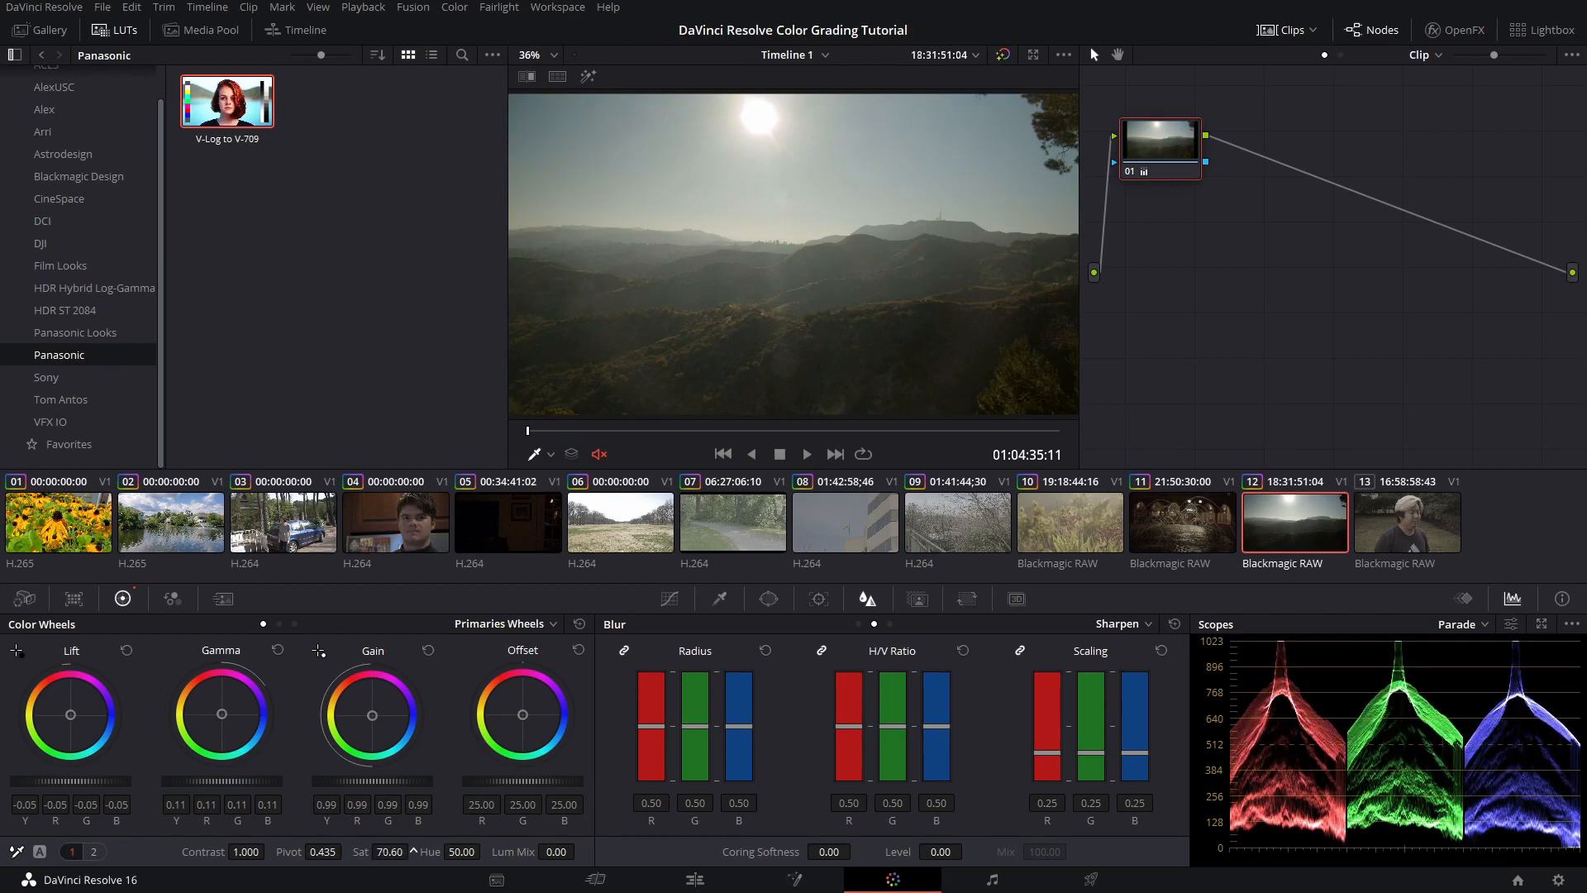
{"action": "left_click_drag", "start_coordinate": [413, 851], "coordinate": [393, 852]}
Warm the hills clip with lift R -0.06, G -0.06, B -0.04; gain R 0.98, G 1.00, B 0.83; gamma R 0.16, G 0.09, B 0.08
{"action": "left_click_drag", "start_coordinate": [68, 713], "coordinate": [71, 715]}
{"action": "left_click_drag", "start_coordinate": [373, 718], "coordinate": [368, 715]}
{"action": "left_click_drag", "start_coordinate": [221, 713], "coordinate": [219, 707]}
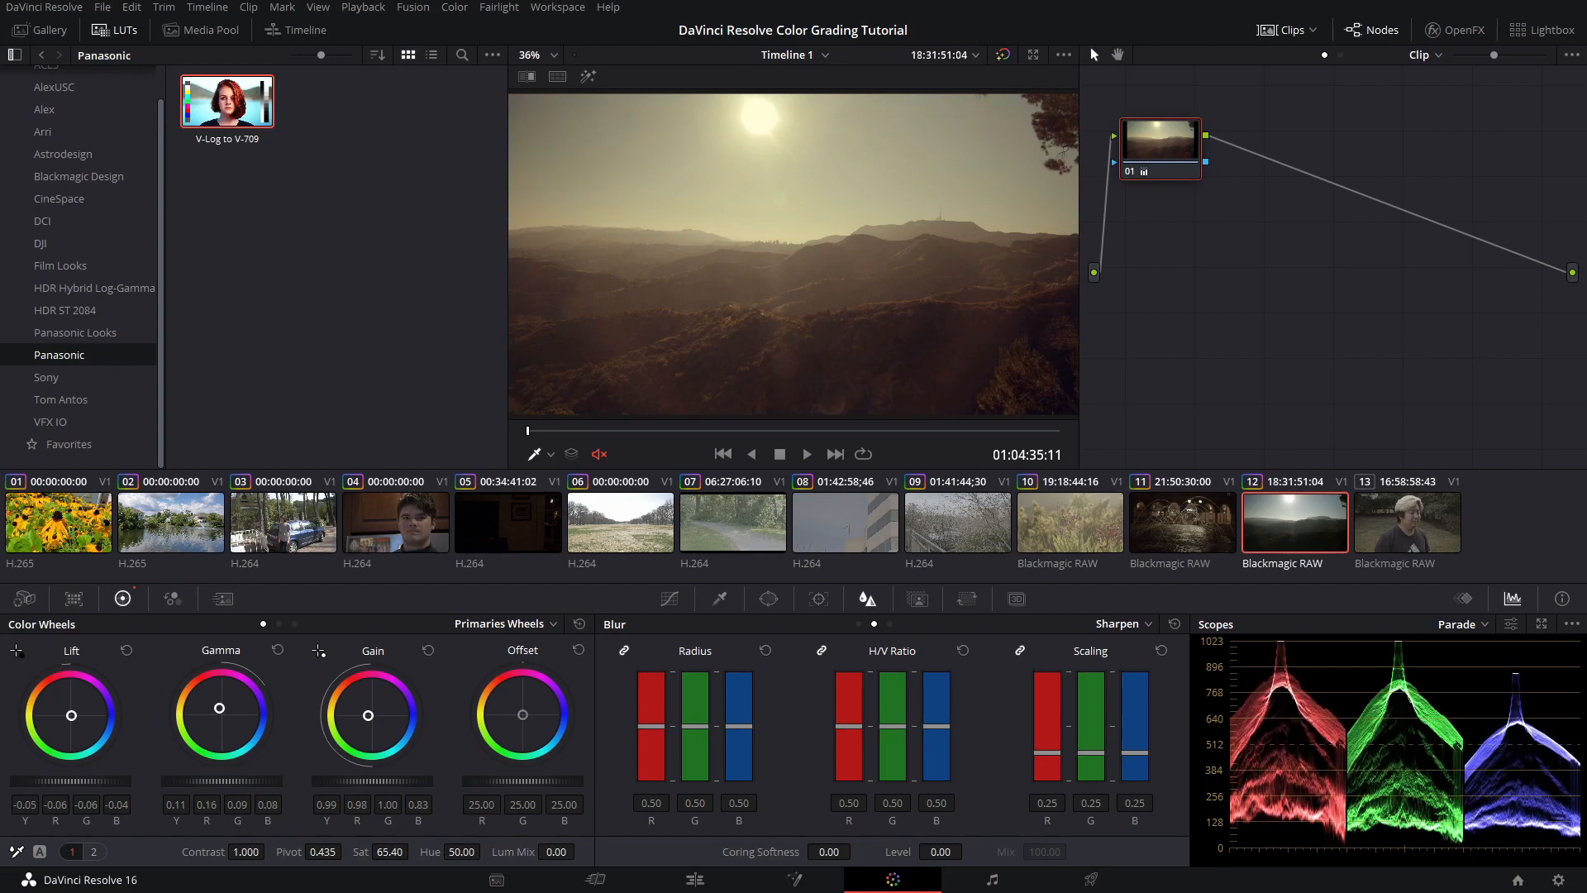
Compare the hills grade with the bypassed original, inspect the picture up close, and fit it back in the viewer
{"action": "left_click", "coordinate": [1001, 55]}
{"action": "left_click", "coordinate": [1000, 58]}
{"action": "left_click", "coordinate": [999, 57]}
{"action": "left_click", "coordinate": [999, 58]}
{"action": "left_click", "coordinate": [999, 60]}
{"action": "left_click", "coordinate": [999, 60]}
{"action": "scroll", "coordinate": [762, 229], "scroll_direction": "up", "scroll_amount": 3}
{"action": "left_click", "coordinate": [538, 54]}
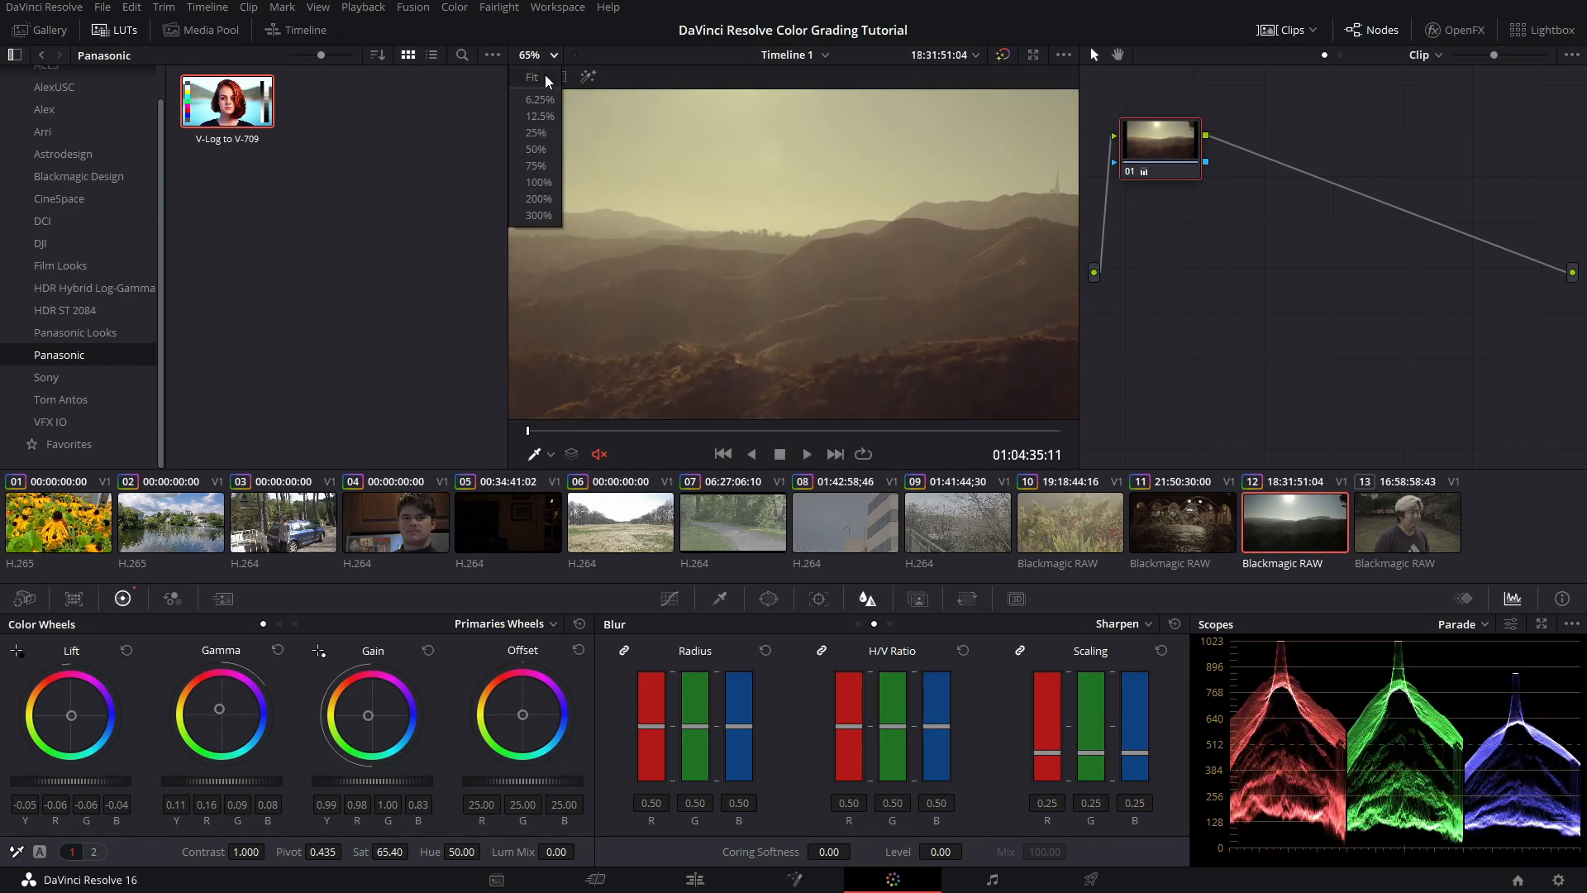
{"action": "left_click", "coordinate": [544, 75]}
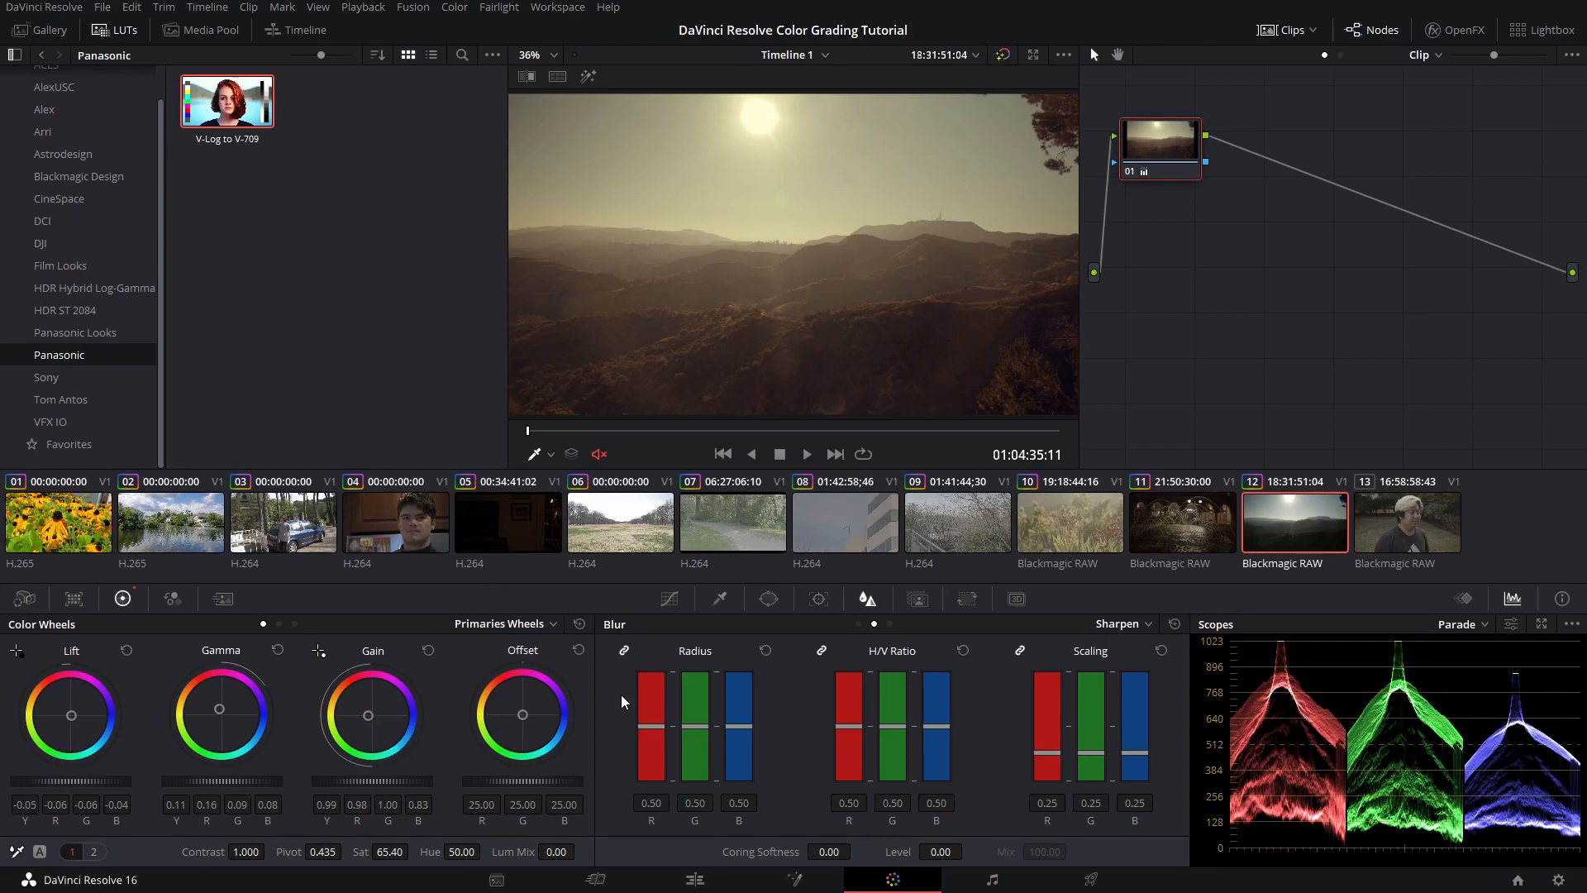
Sharpen the hills clip with radius 0.44 and check the result against the bypassed original
{"action": "left_click_drag", "start_coordinate": [737, 724], "coordinate": [737, 732]}
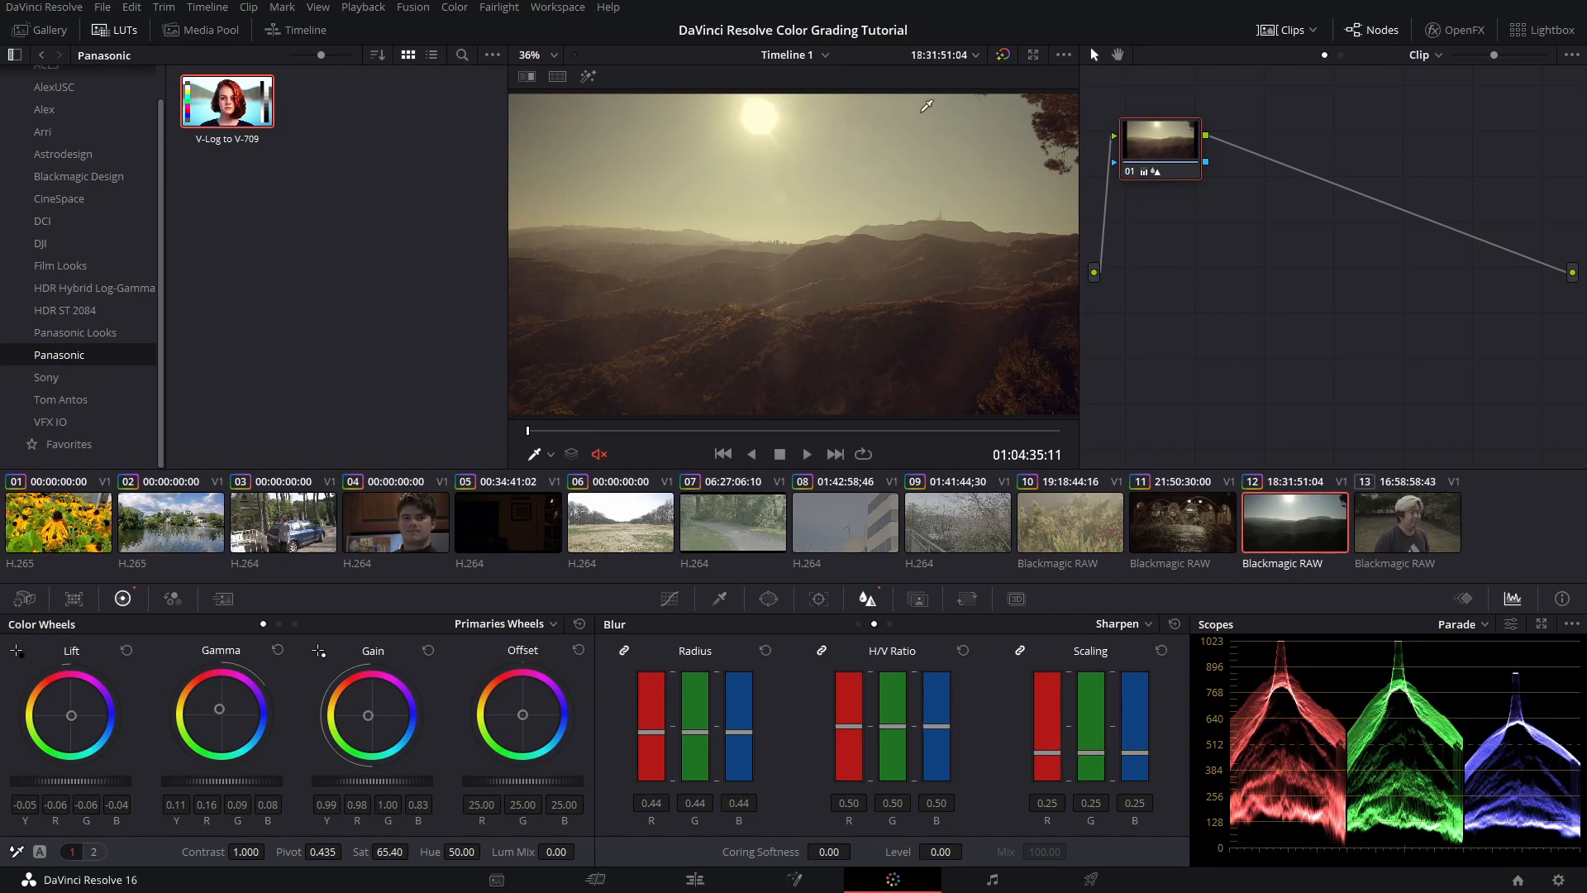
{"action": "left_click", "coordinate": [1004, 54]}
{"action": "left_click", "coordinate": [1003, 54]}
Select clip 13 with the blond-haired man, decode its Camera Raw data using Clip settings, and set the ISO to 400
{"action": "left_click", "coordinate": [1395, 512]}
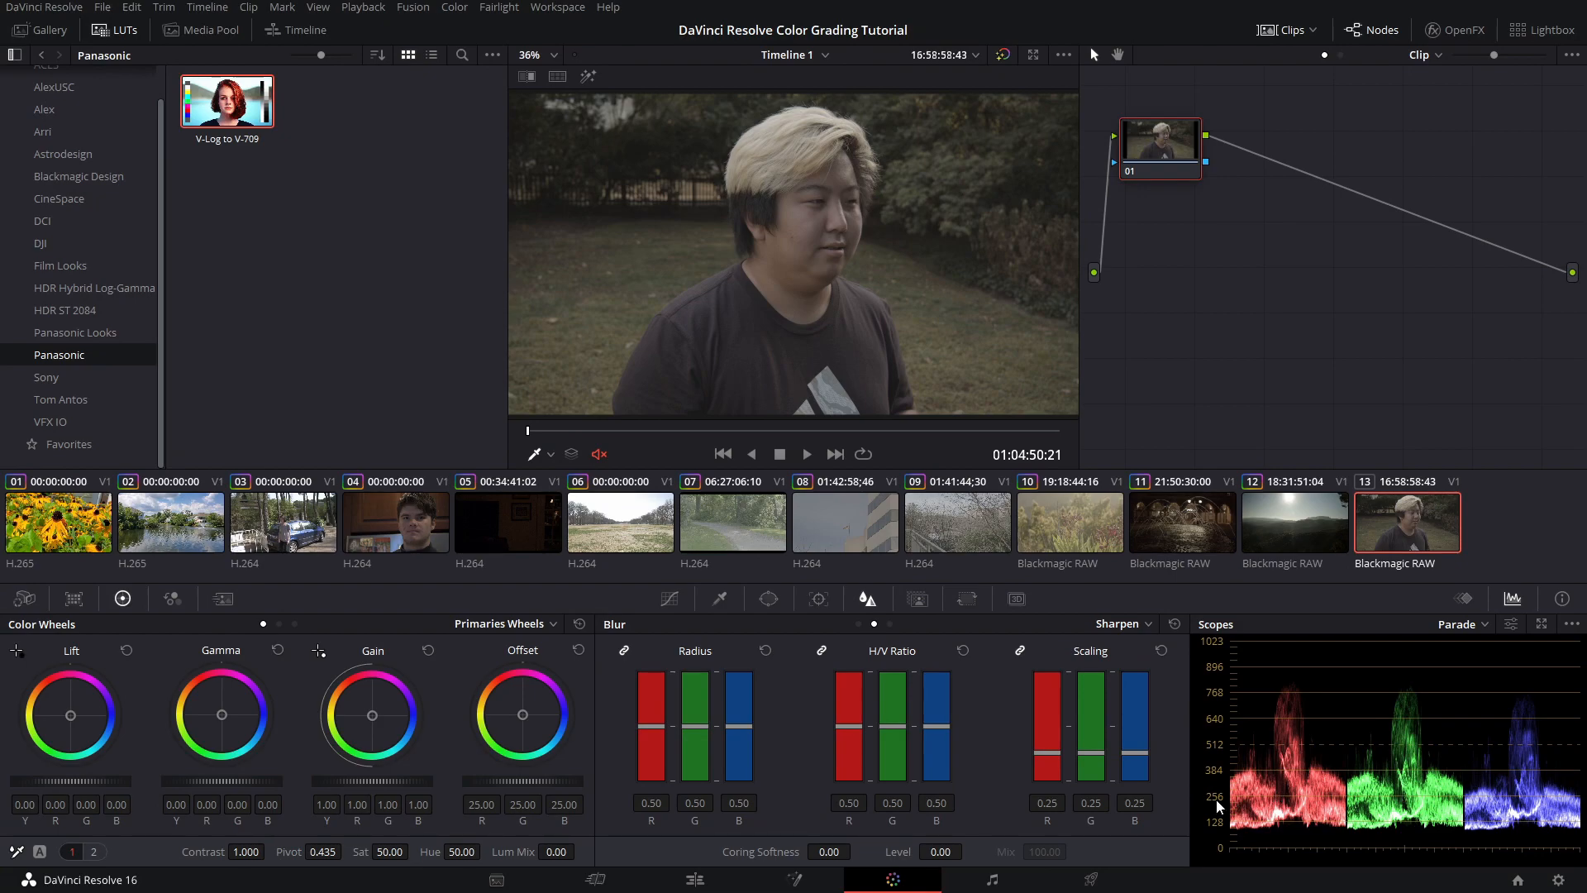
{"action": "left_click", "coordinate": [25, 599]}
{"action": "left_click", "coordinate": [107, 671]}
{"action": "left_click", "coordinate": [112, 746]}
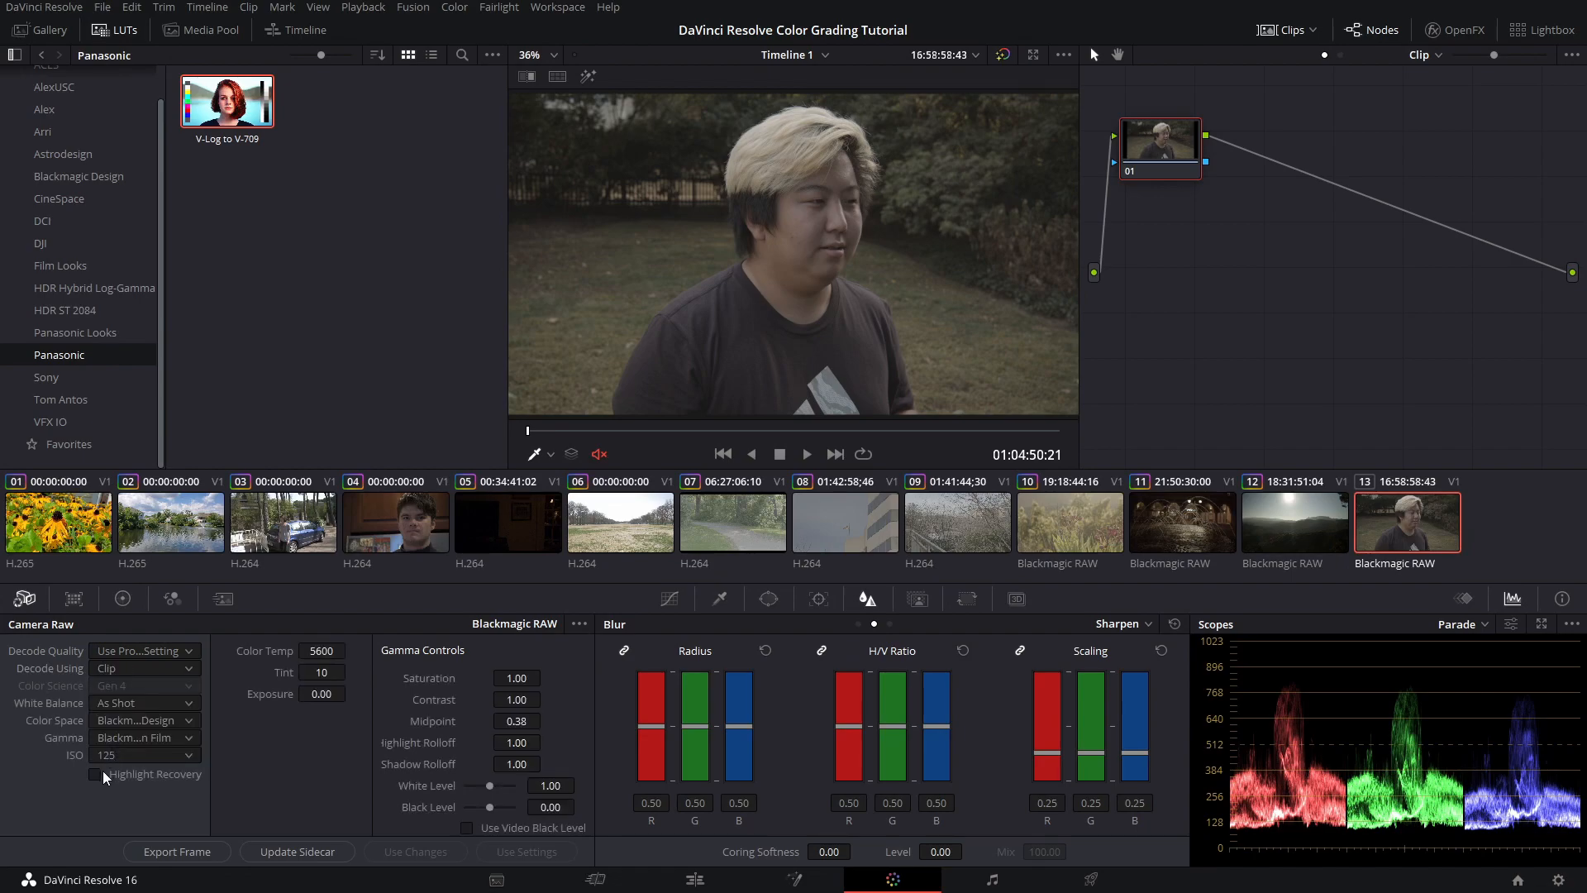
{"action": "left_click", "coordinate": [116, 756]}
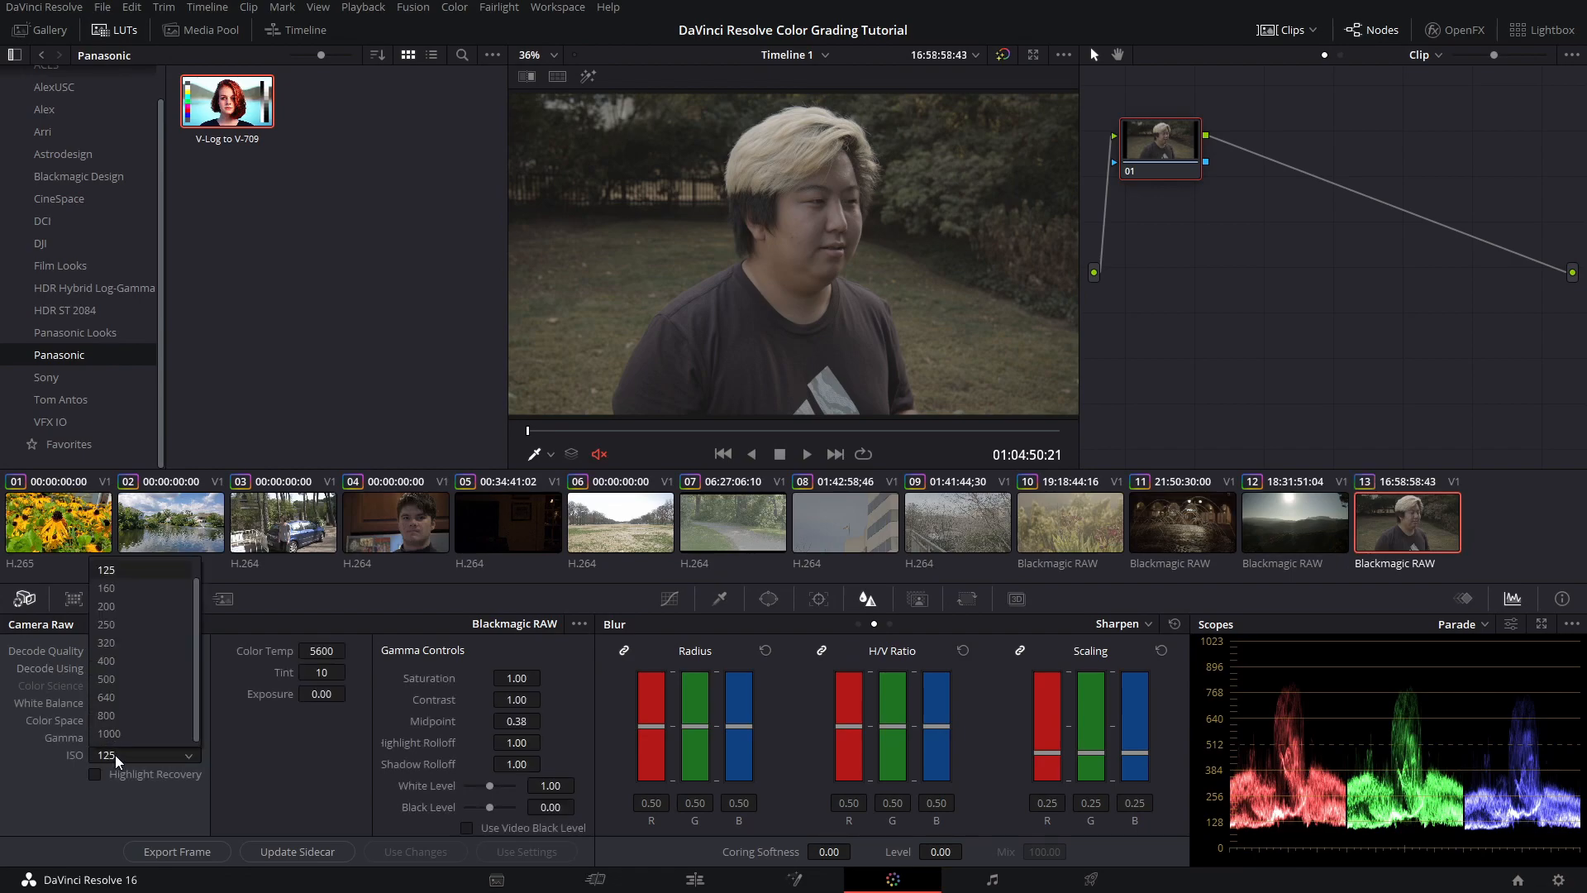
{"action": "left_click", "coordinate": [126, 661]}
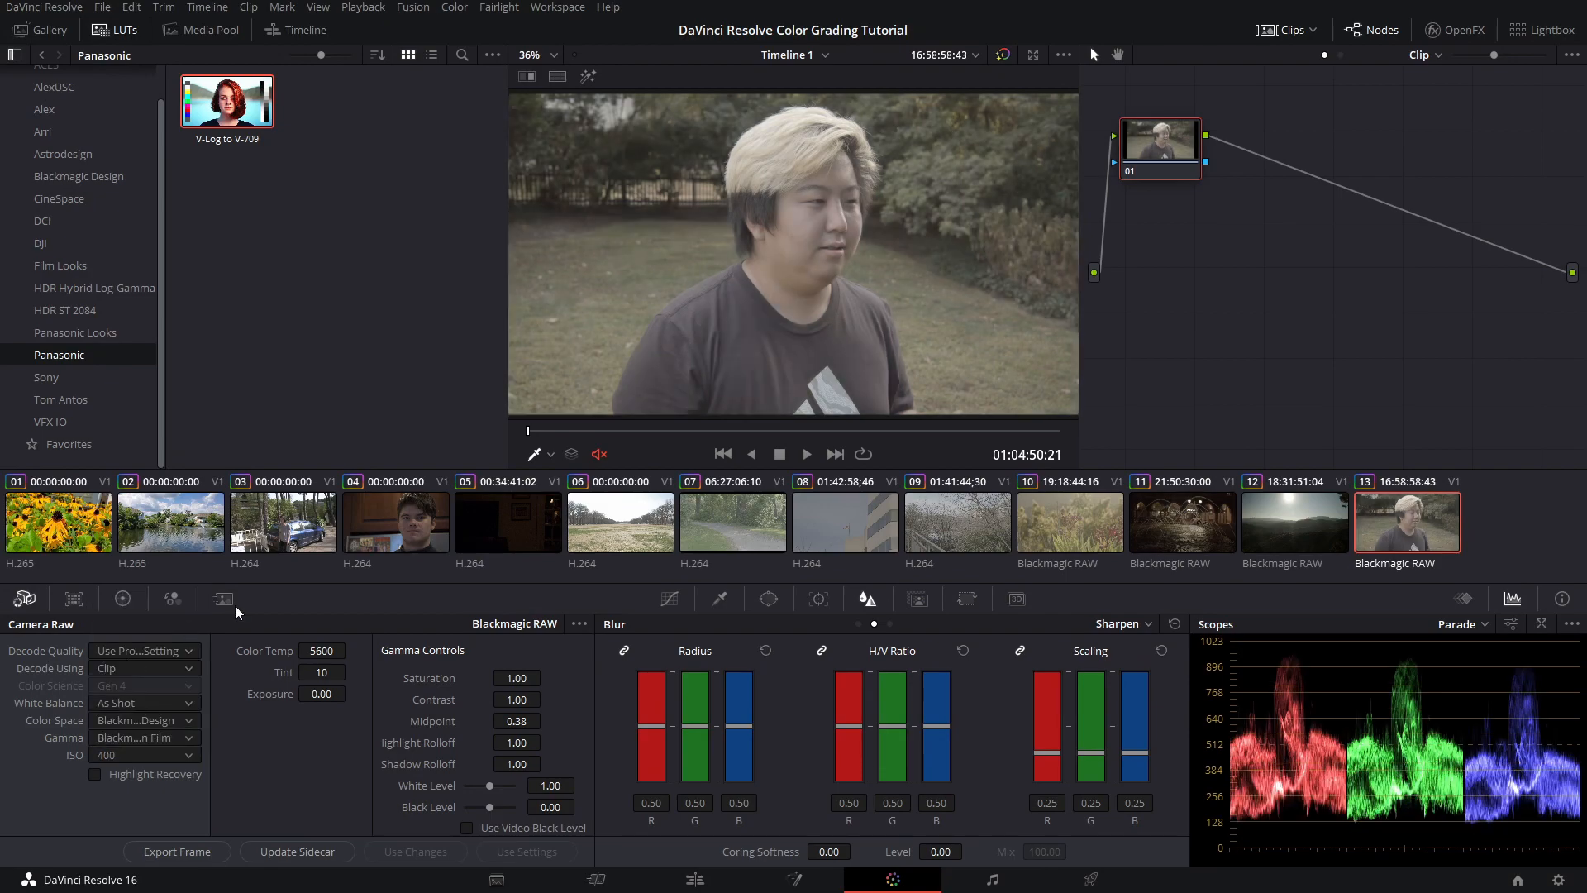
Set clip 13's lift to -0.07, gain to 1.09 and gamma to -0.05 with the primary wheels
{"action": "left_click", "coordinate": [121, 598]}
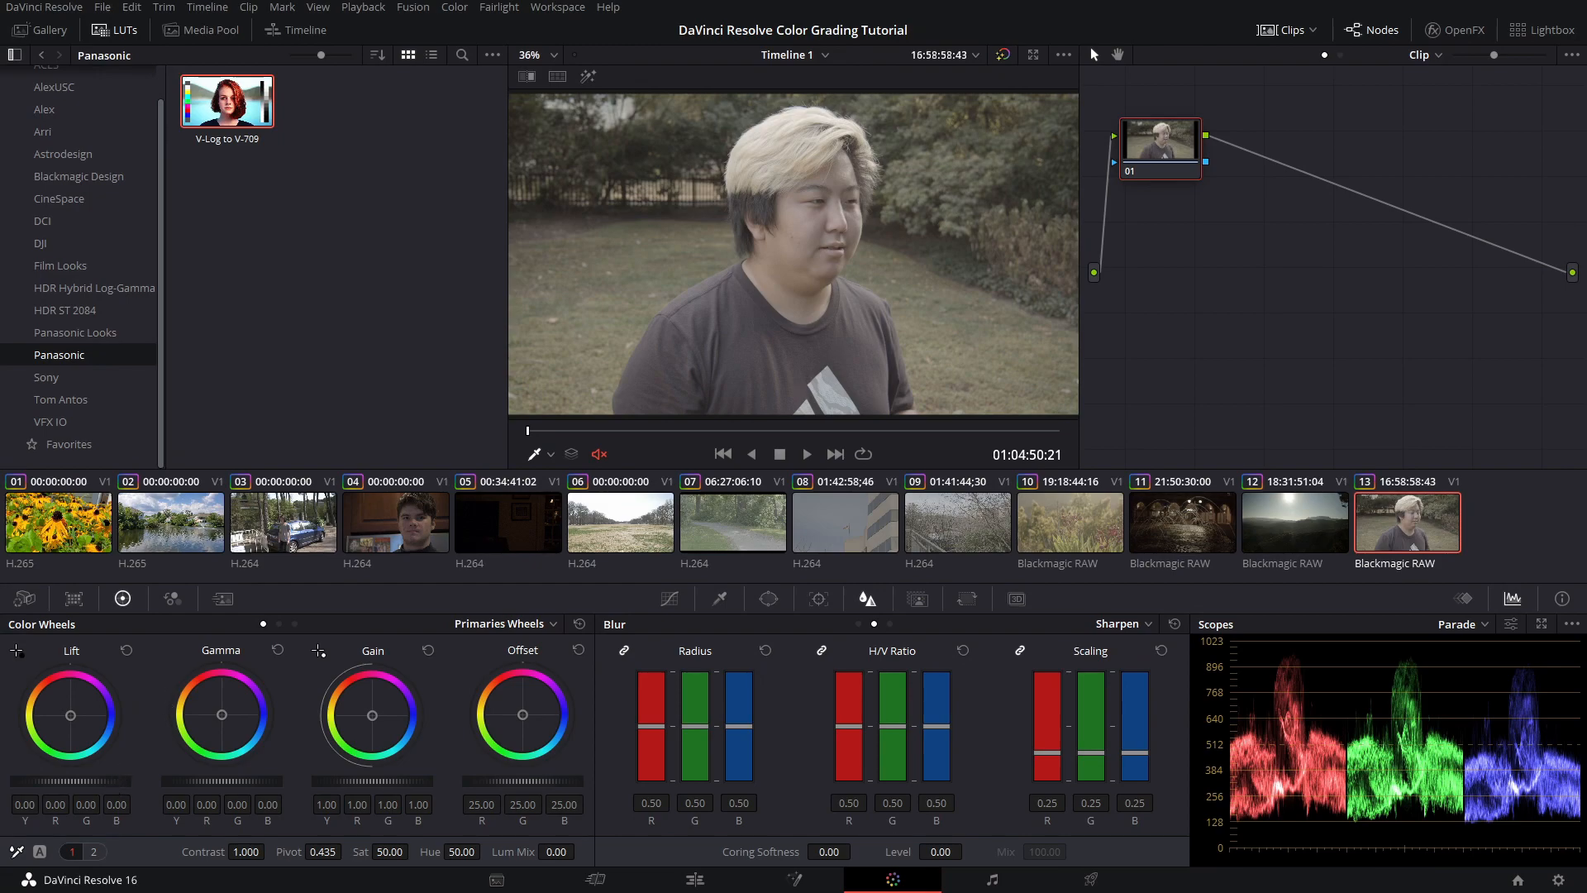
{"action": "left_click_drag", "start_coordinate": [70, 781], "coordinate": [42, 781]}
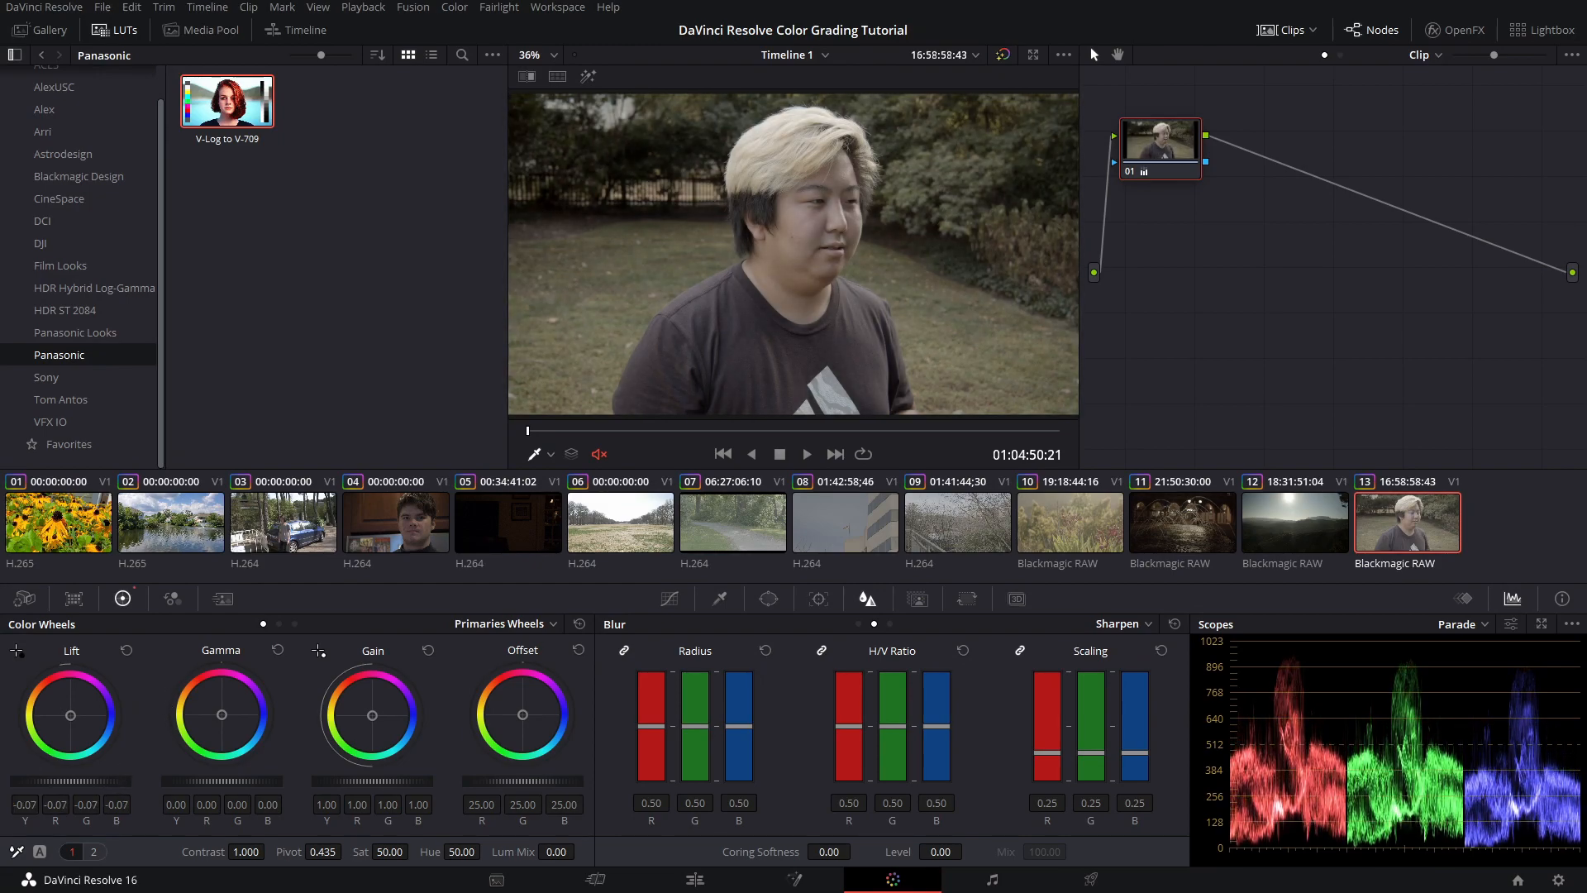
{"action": "left_click_drag", "start_coordinate": [358, 781], "coordinate": [384, 781]}
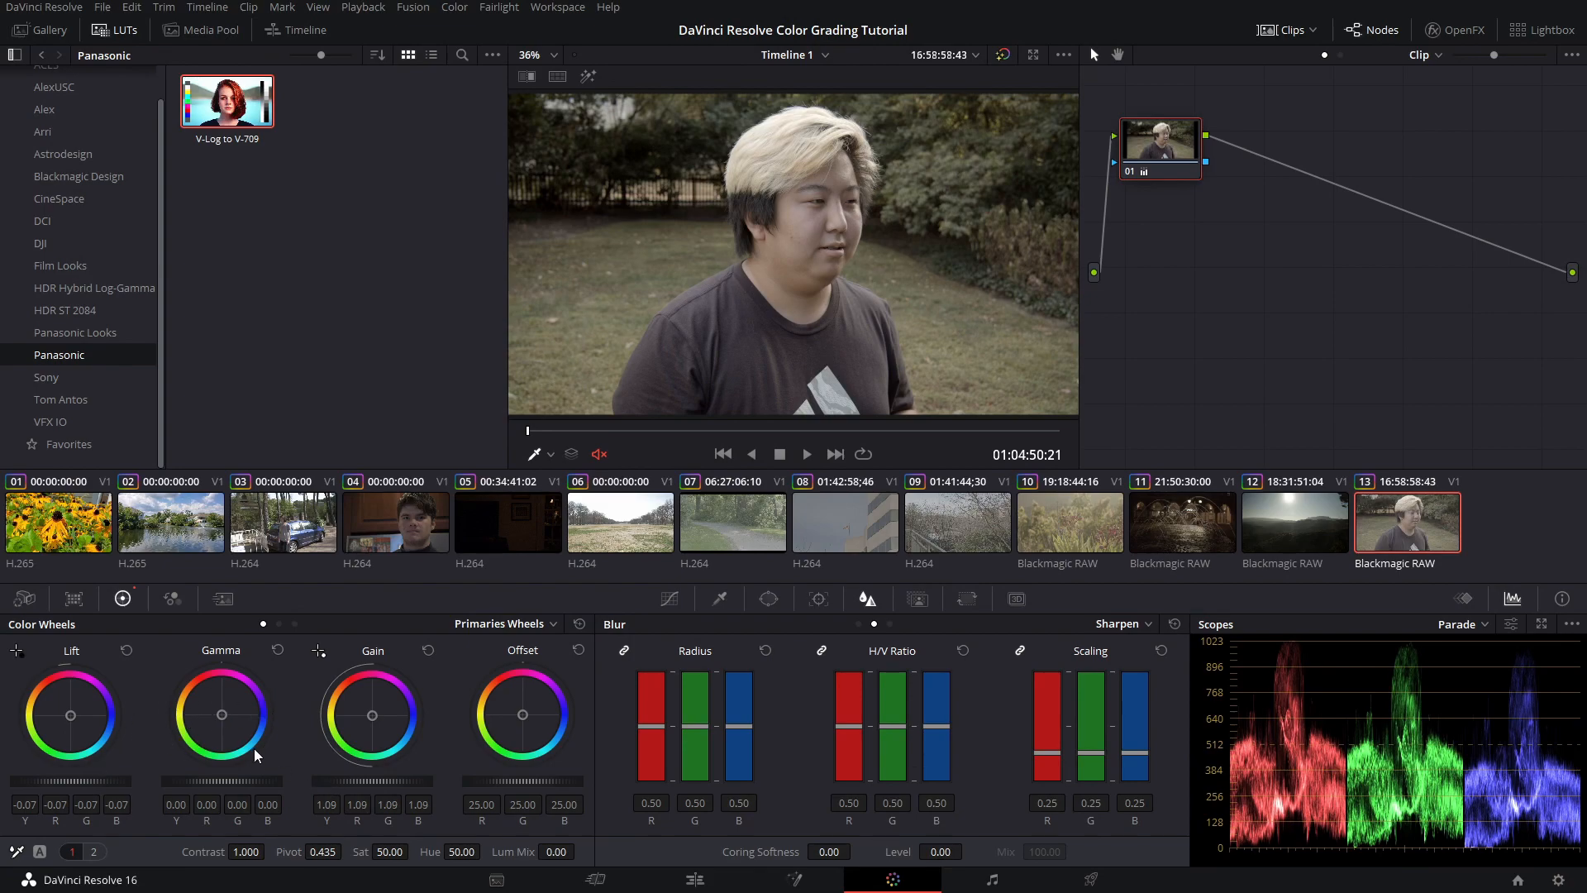
{"action": "left_click_drag", "start_coordinate": [265, 780], "coordinate": [252, 781]}
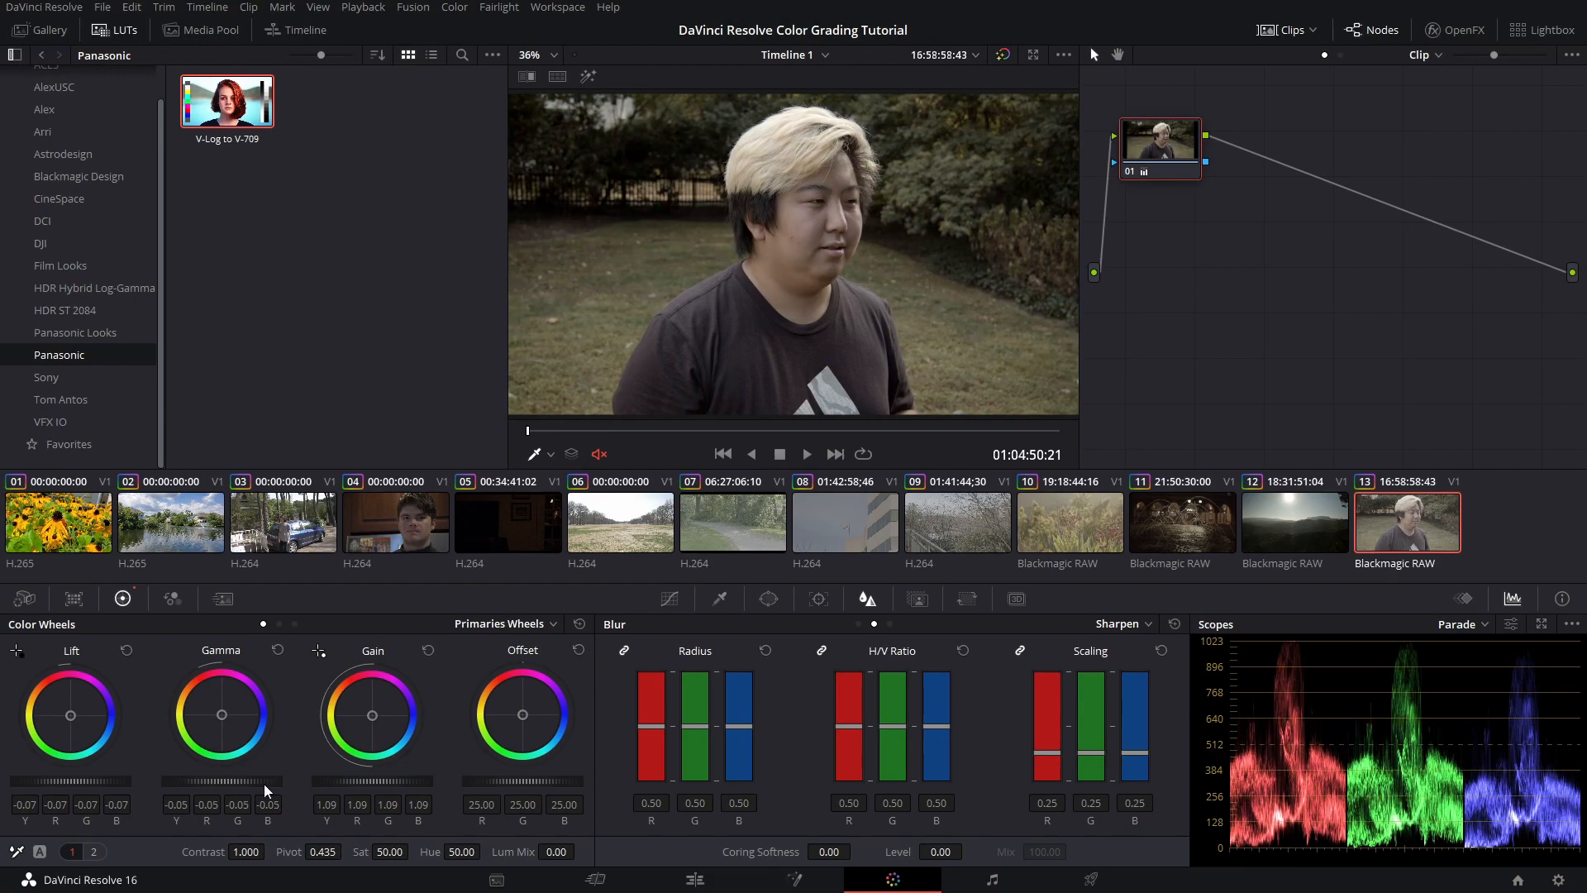
Warm clip 13 by shifting the lift wheel towards red, gain towards orange and gamma slightly towards magenta
{"action": "left_click_drag", "start_coordinate": [73, 713], "coordinate": [68, 710]}
{"action": "left_click_drag", "start_coordinate": [369, 714], "coordinate": [366, 712]}
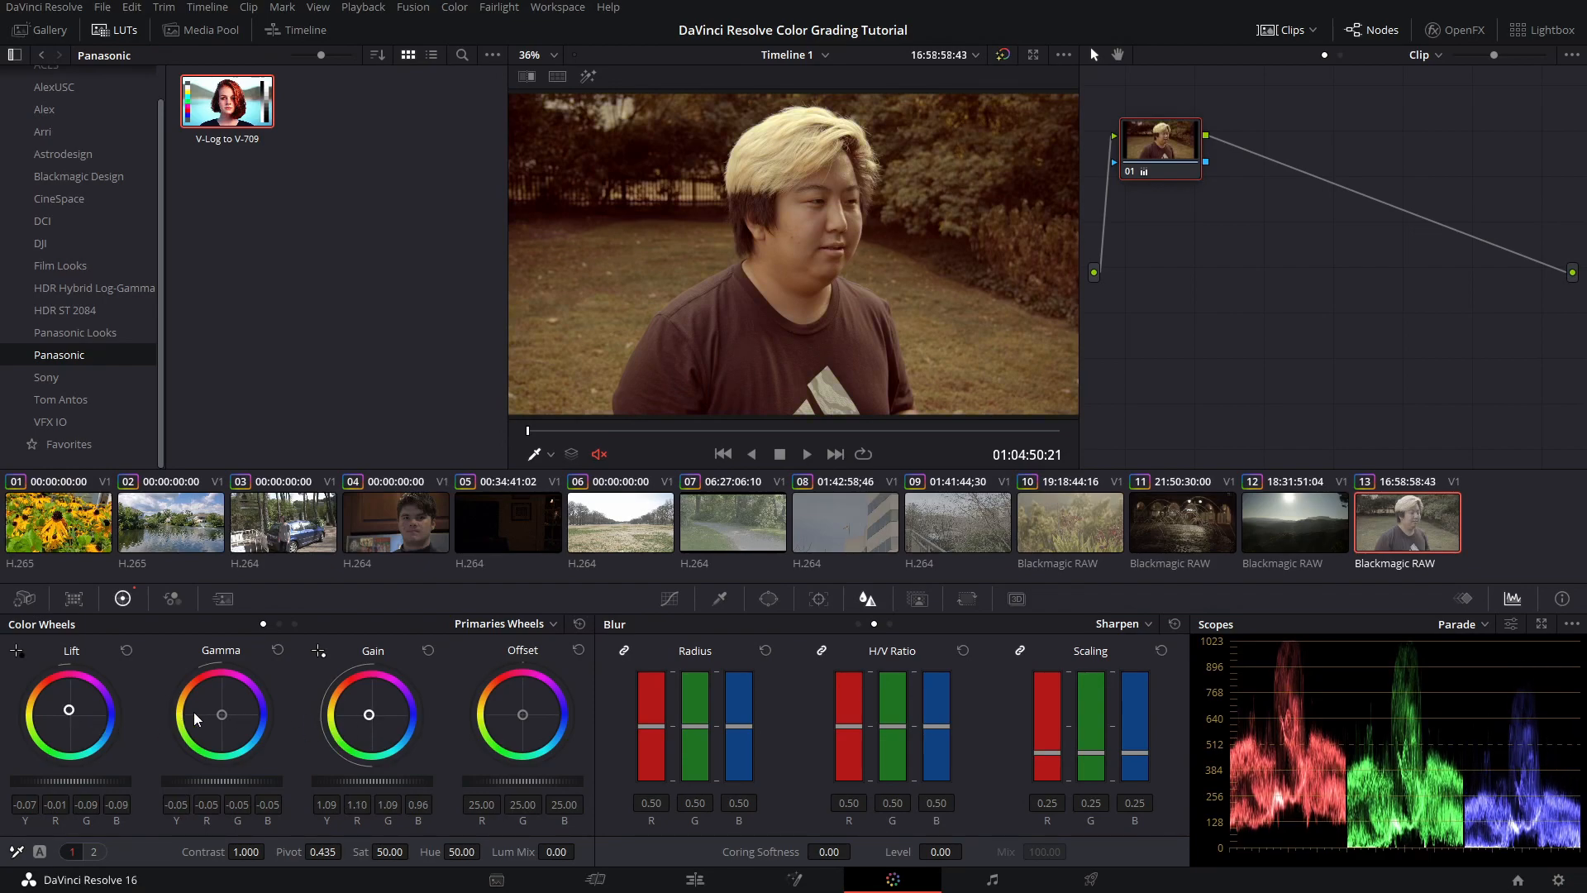
{"action": "left_click_drag", "start_coordinate": [221, 708], "coordinate": [224, 712]}
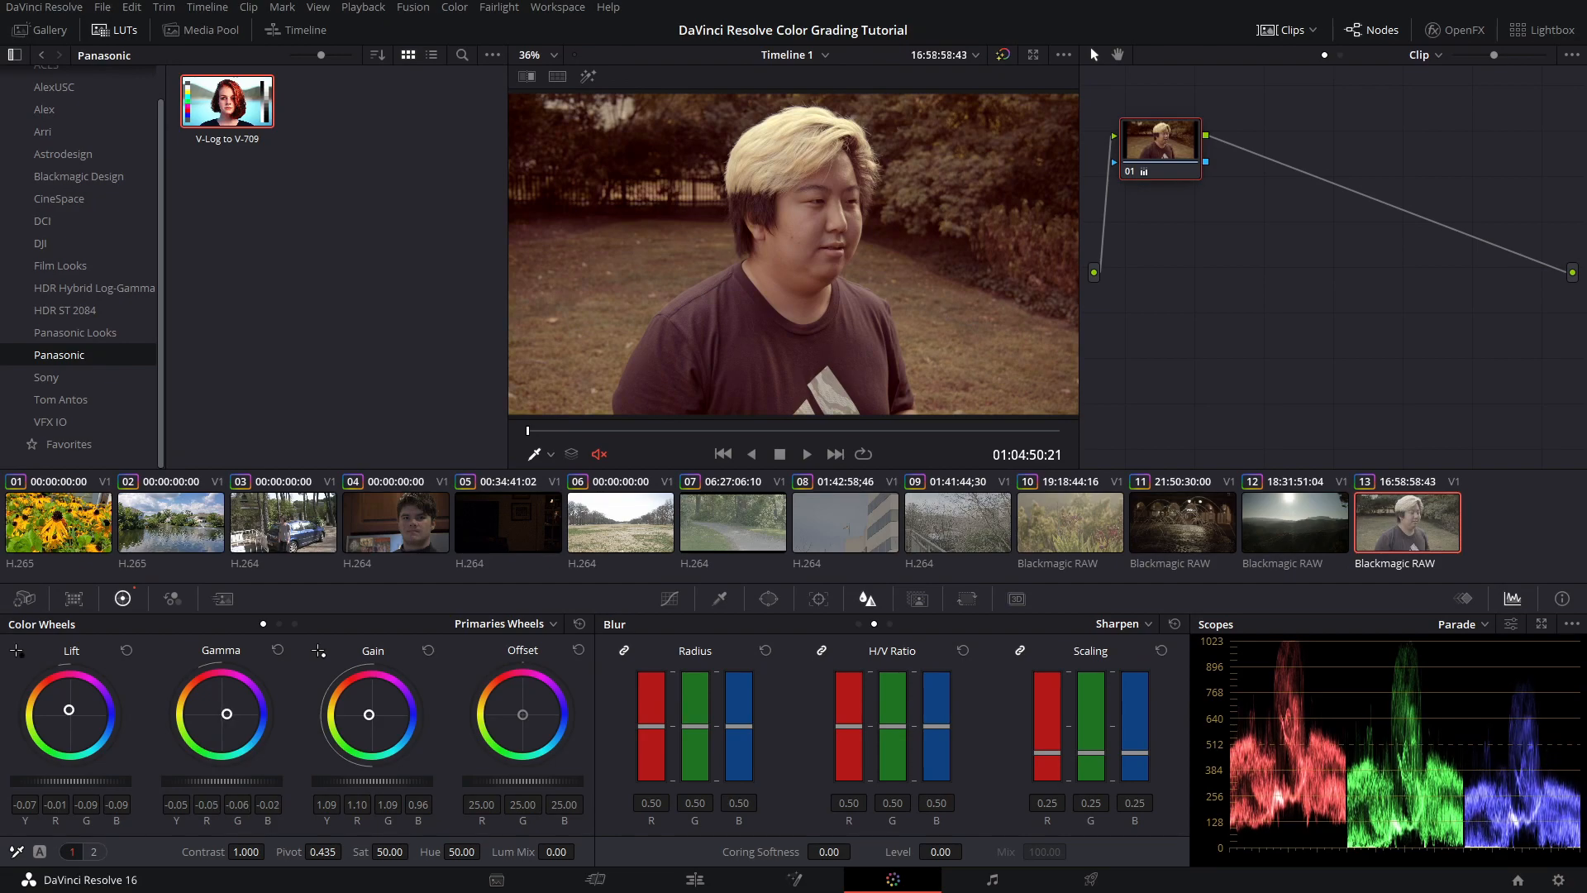
{"action": "left_click_drag", "start_coordinate": [369, 714], "coordinate": [368, 714]}
{"action": "left_click_drag", "start_coordinate": [69, 709], "coordinate": [69, 711]}
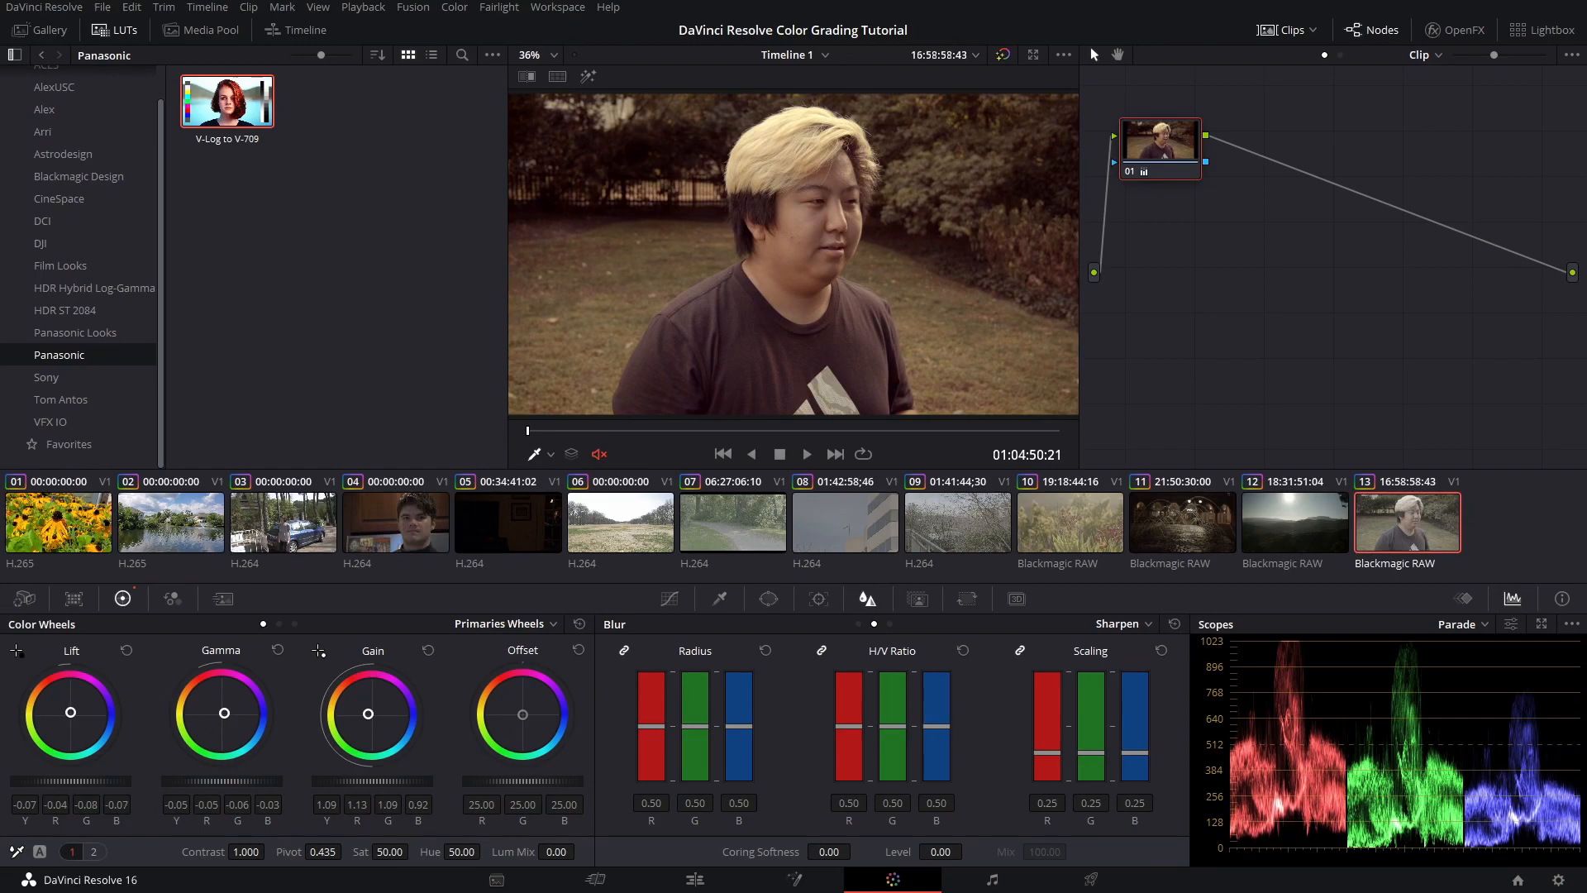
Set clip 13's saturation to 60, push its lift and gain warmer, and shift the gamma wheel further towards magenta
{"action": "left_click", "coordinate": [376, 852]}
{"action": "type", "text": "60"}
{"action": "key", "text": "Return"}
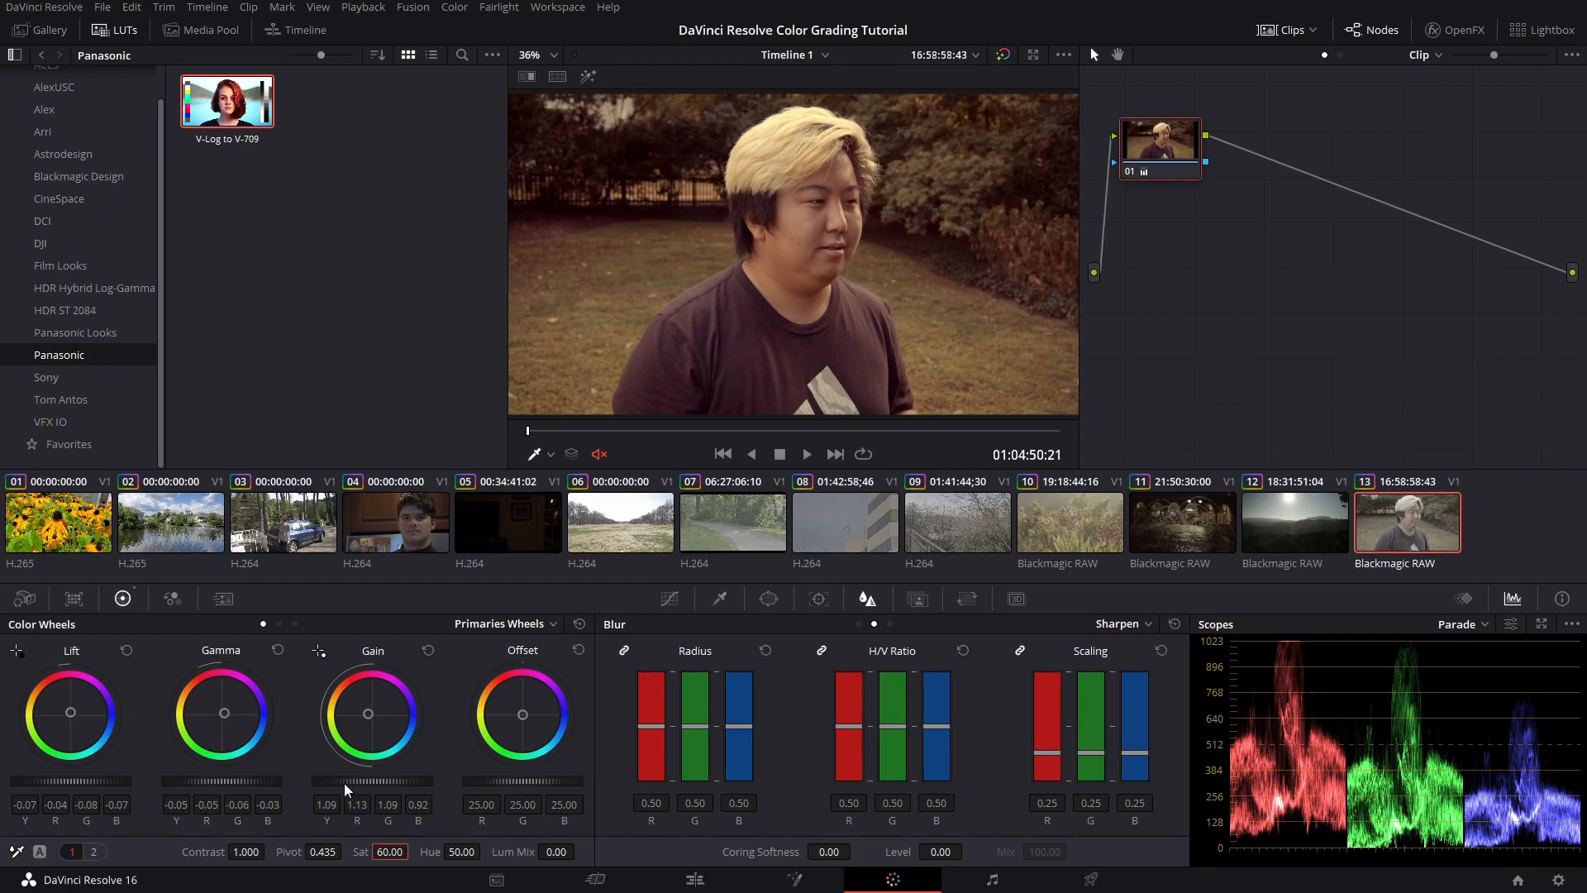
{"action": "left_click_drag", "start_coordinate": [73, 711], "coordinate": [71, 708]}
{"action": "left_click_drag", "start_coordinate": [367, 715], "coordinate": [367, 714]}
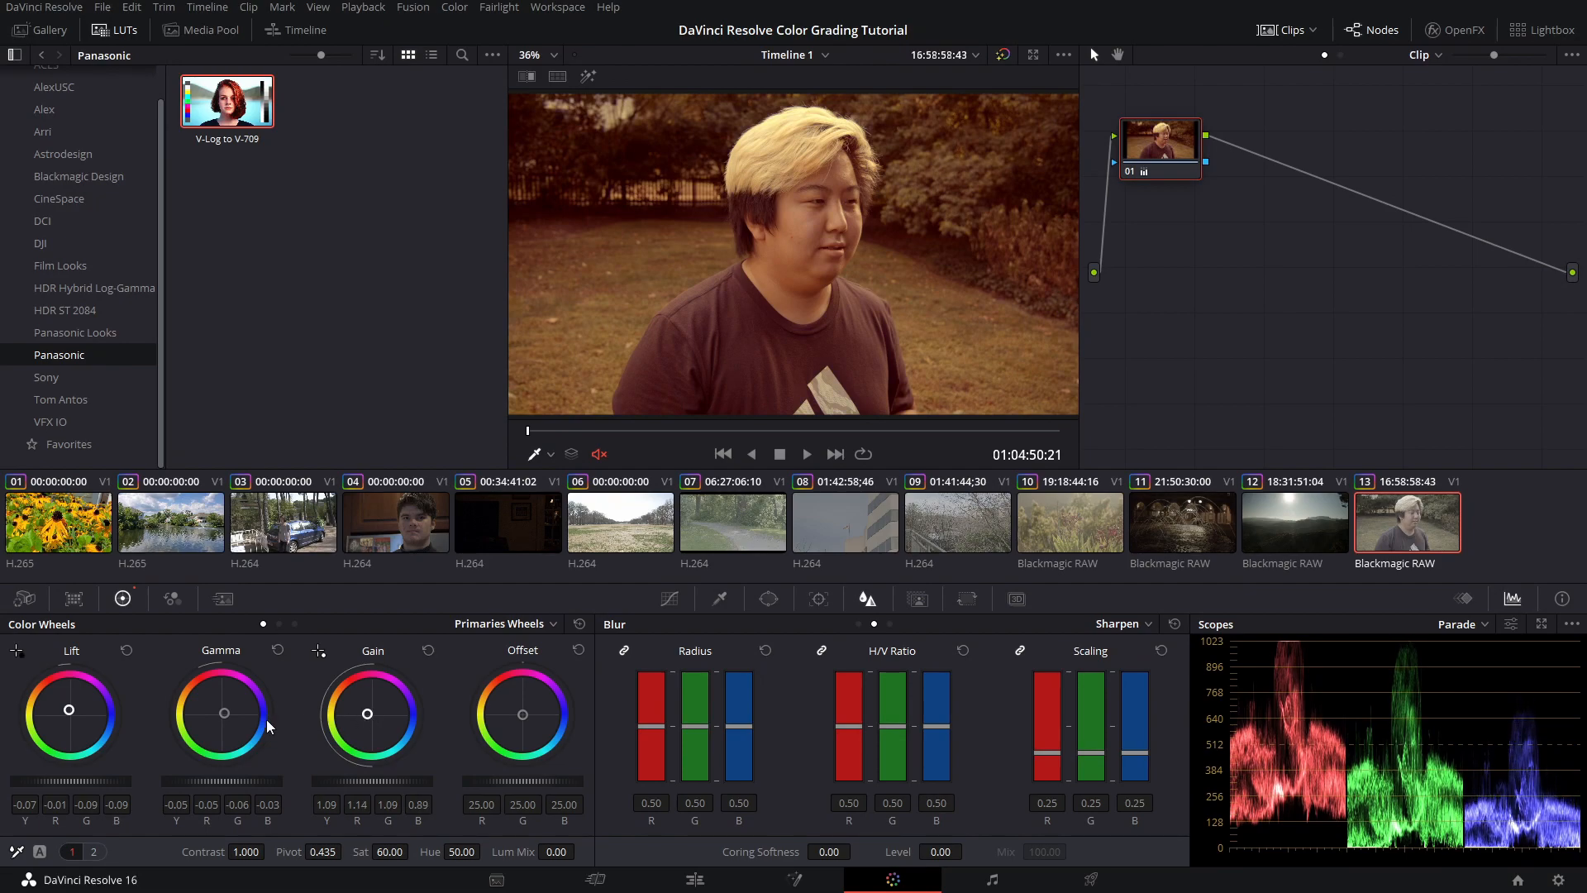
{"action": "left_click_drag", "start_coordinate": [226, 713], "coordinate": [228, 713]}
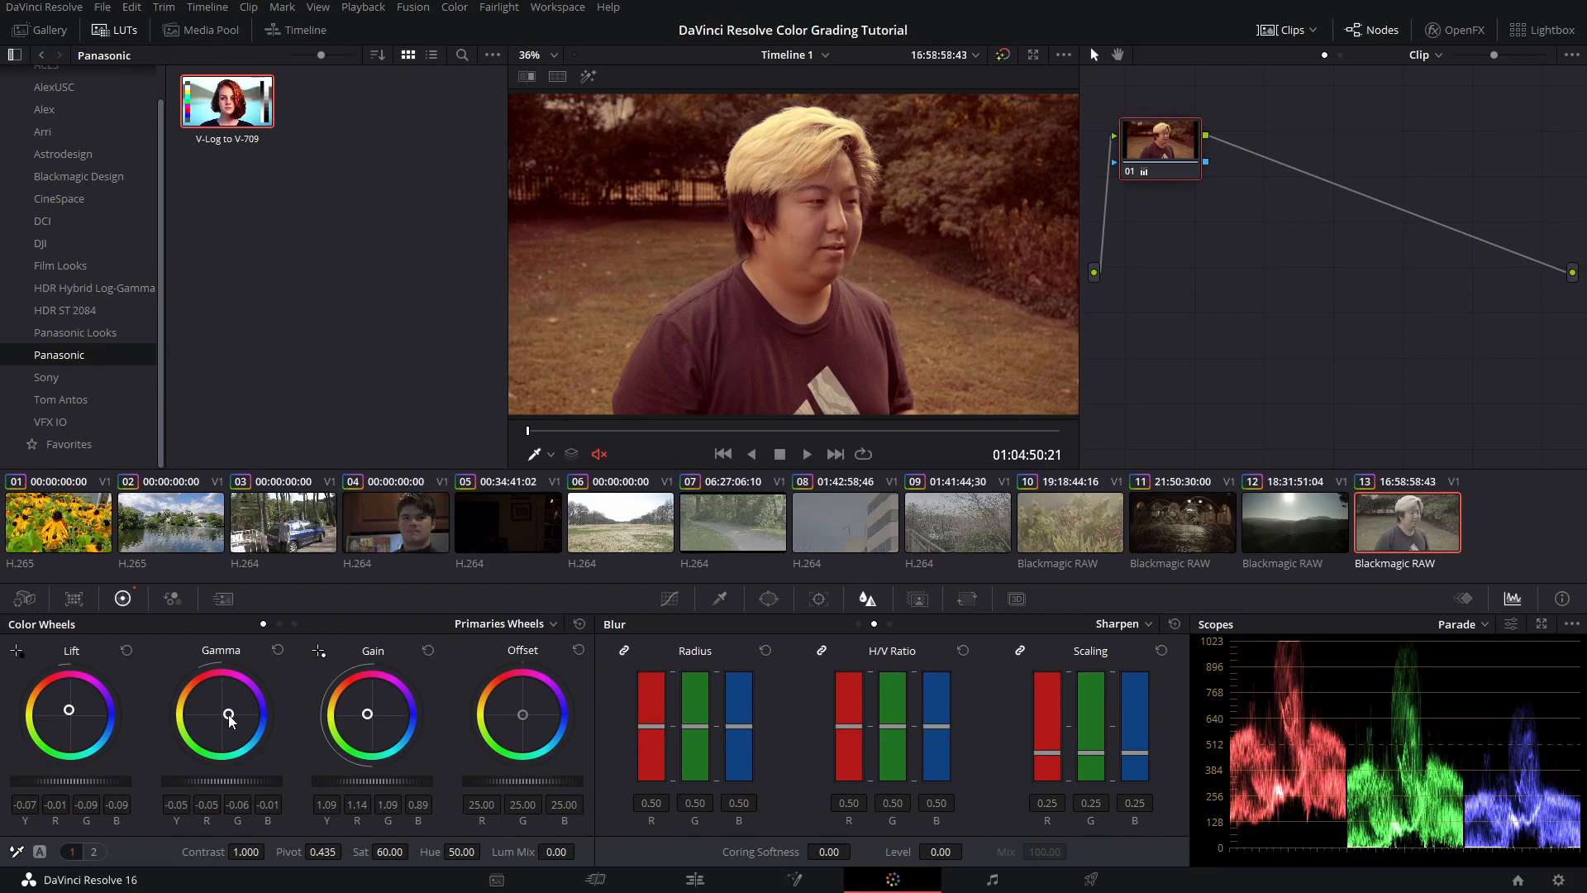
Compare clip 13's warm grade with the bypassed original several times
{"action": "left_click", "coordinate": [1001, 55]}
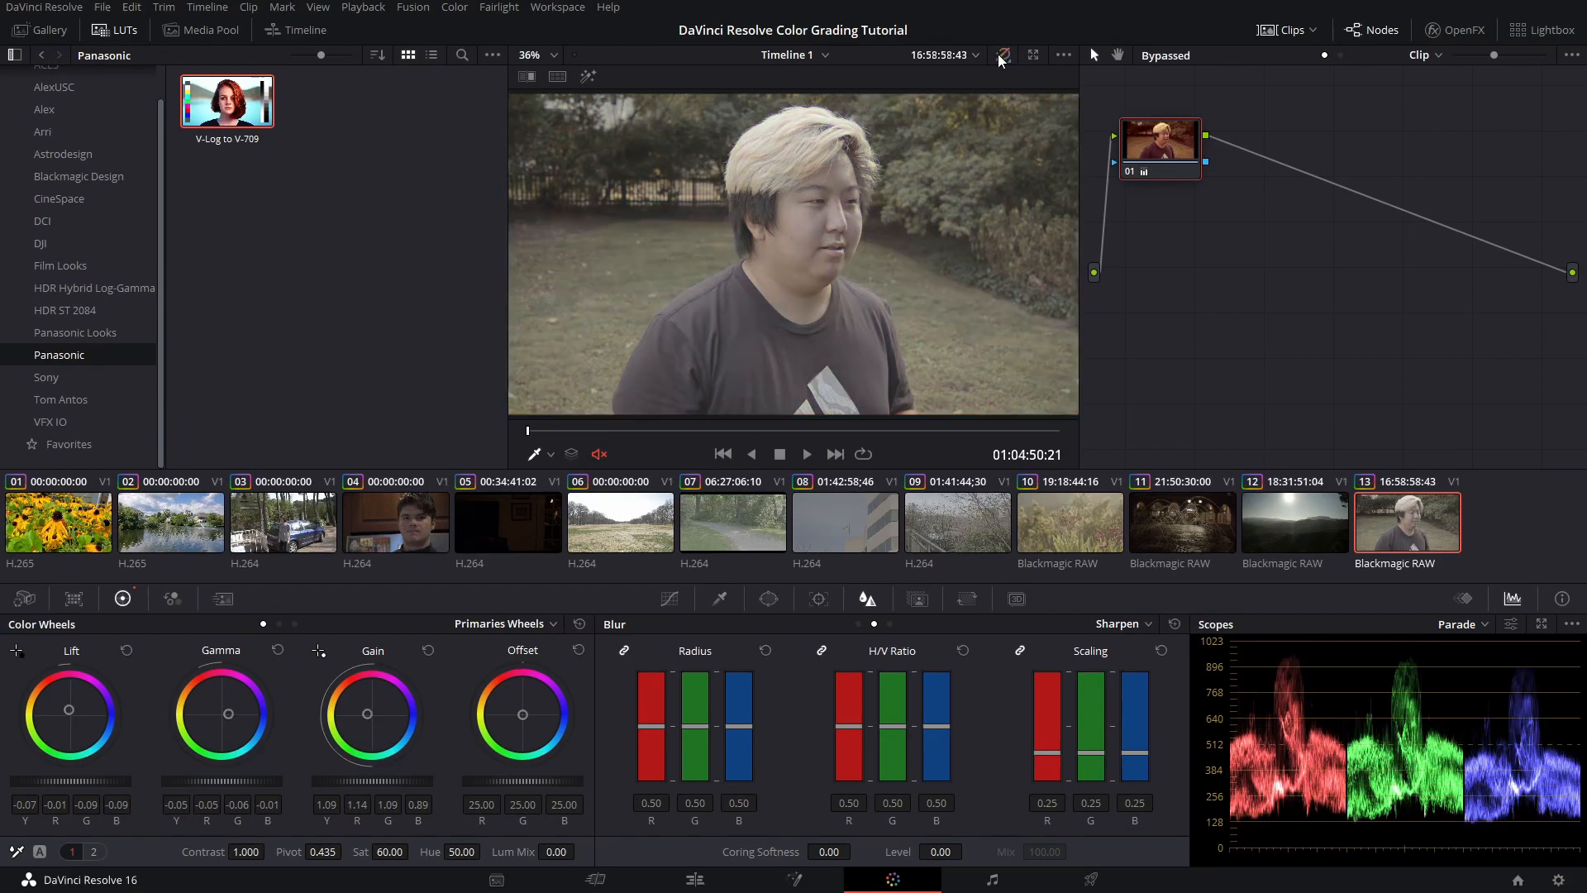
{"action": "left_click", "coordinate": [1001, 55]}
{"action": "left_click", "coordinate": [1000, 55]}
{"action": "left_click", "coordinate": [1005, 53]}
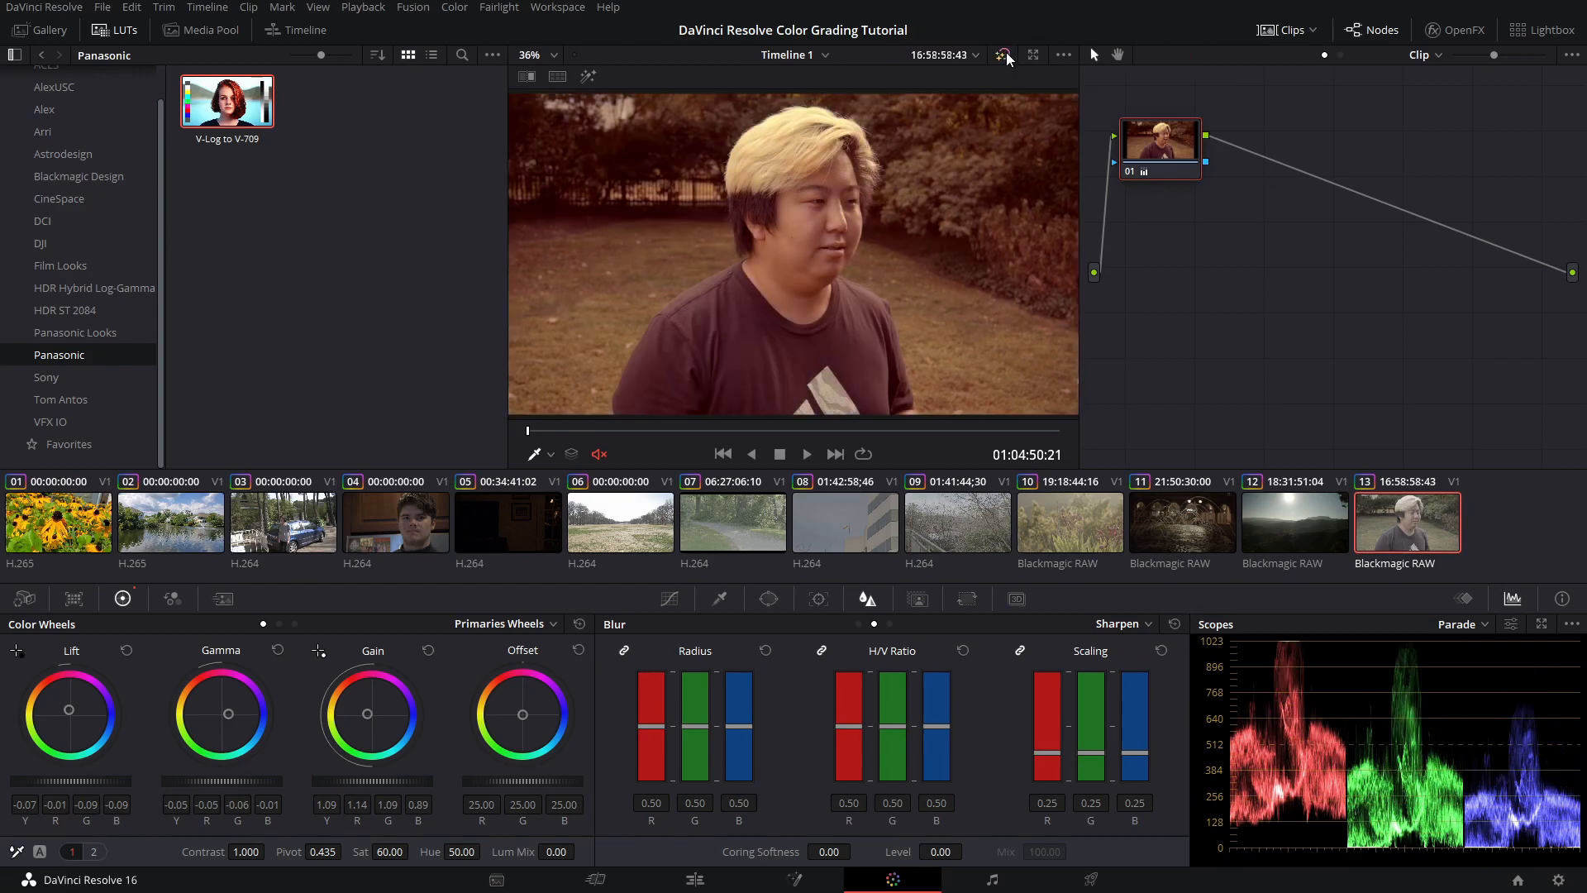
{"action": "left_click", "coordinate": [1005, 53]}
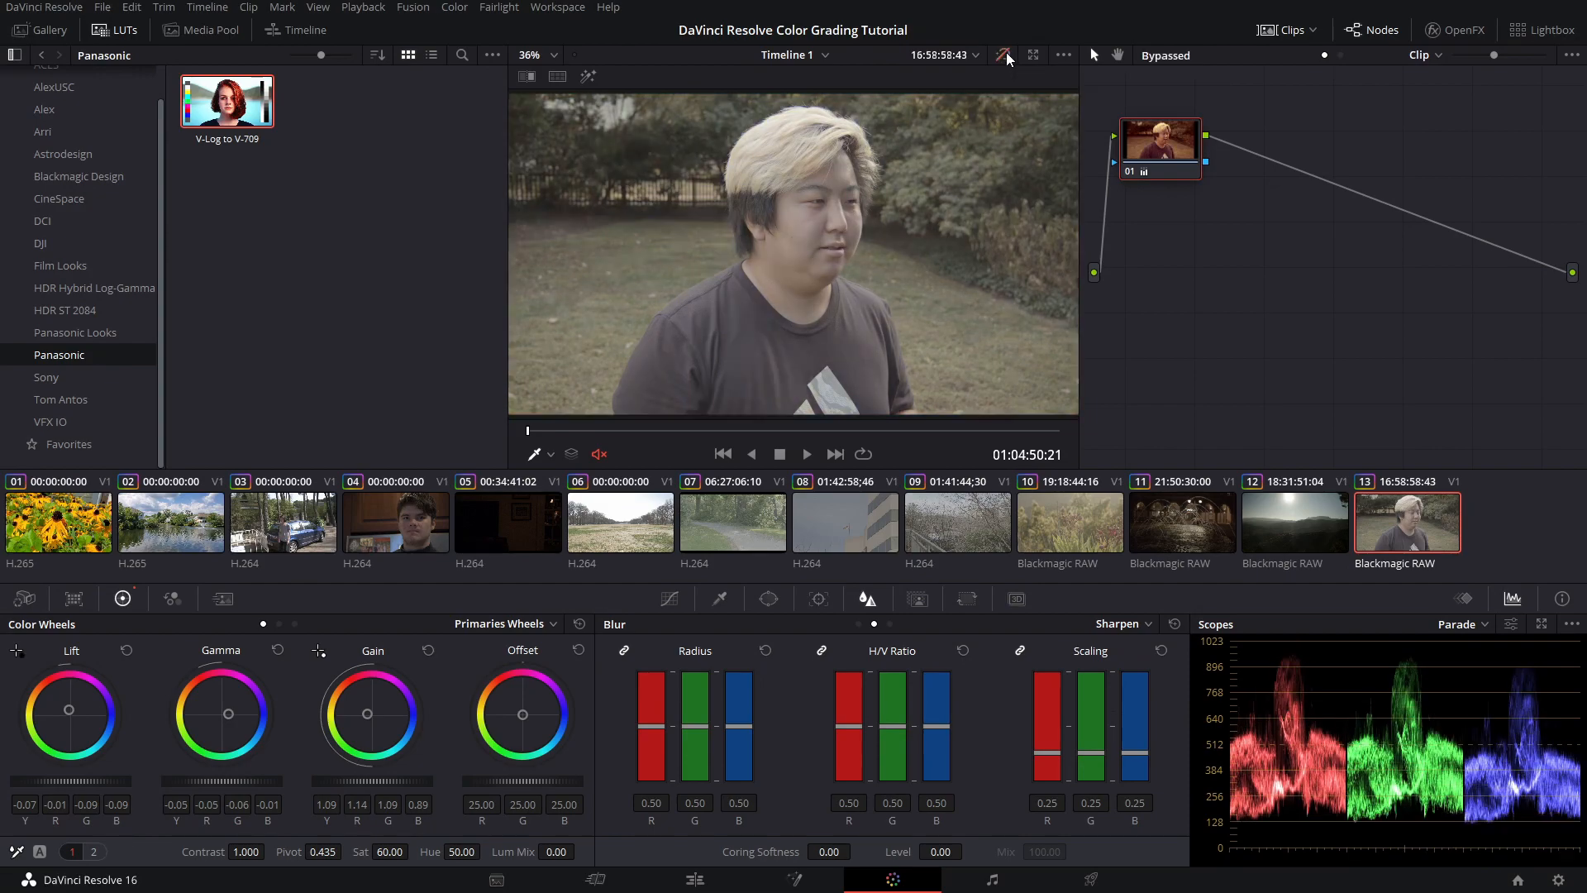
{"action": "left_click", "coordinate": [1005, 53]}
Reset the grade on clip 13's node 01
{"action": "right_click", "coordinate": [1176, 137]}
{"action": "left_click", "coordinate": [1198, 143]}
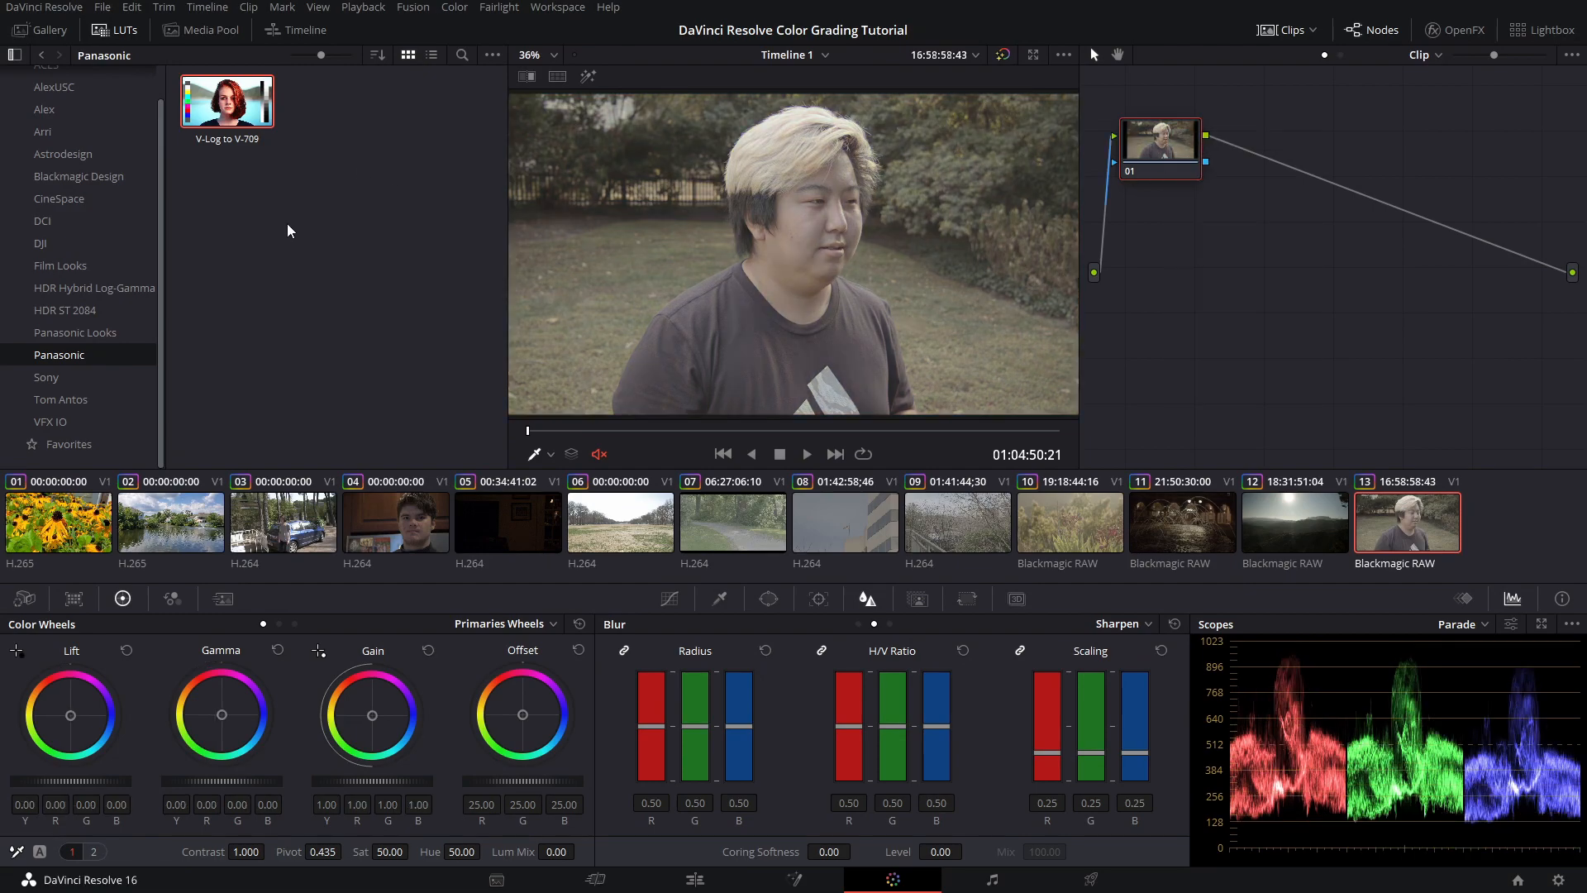
{"action": "scroll", "coordinate": [107, 321], "scroll_direction": "up", "scroll_amount": 2}
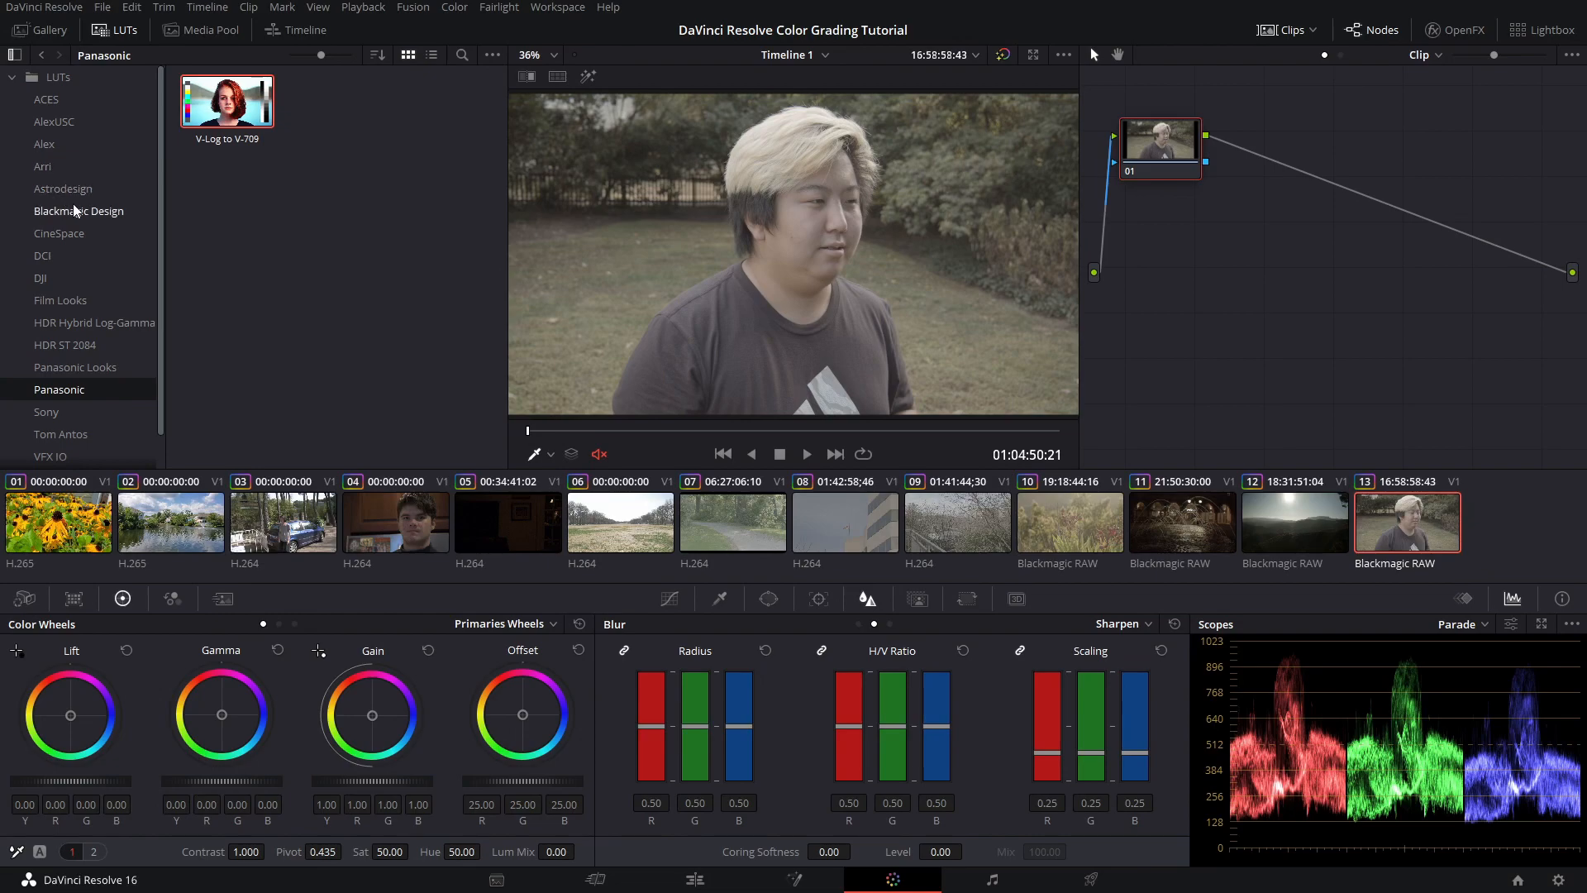
Try to generate a 65-point 3D LUT from clip 3's grade, naming the file dsakfhsadkjfhsdkjfhaksjdh, and cancel the save
{"action": "left_click", "coordinate": [438, 505]}
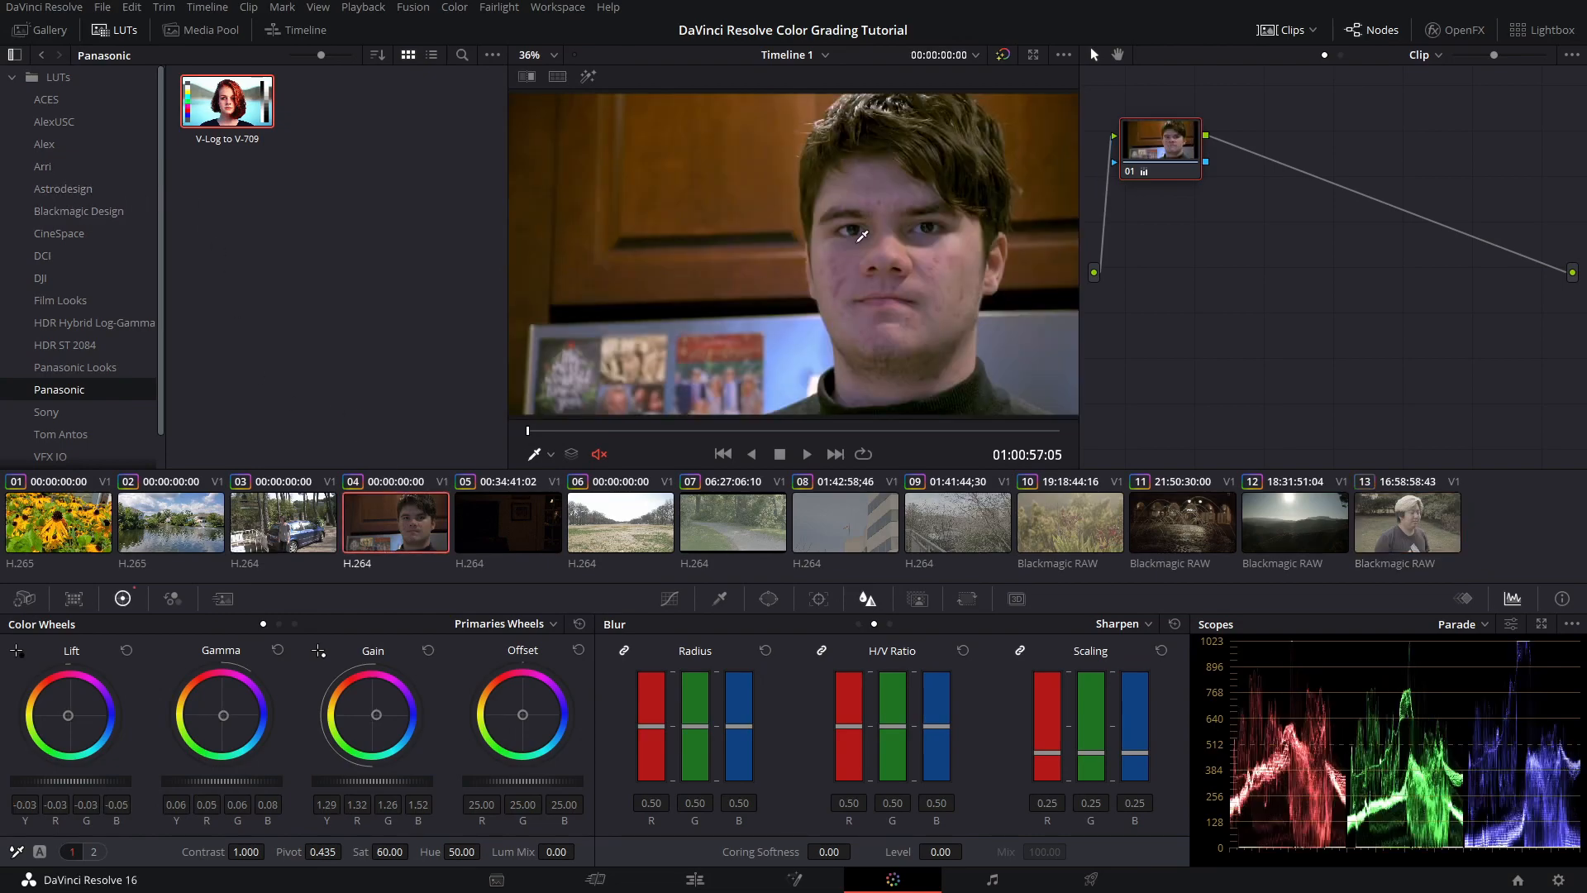
{"action": "left_click", "coordinate": [322, 511]}
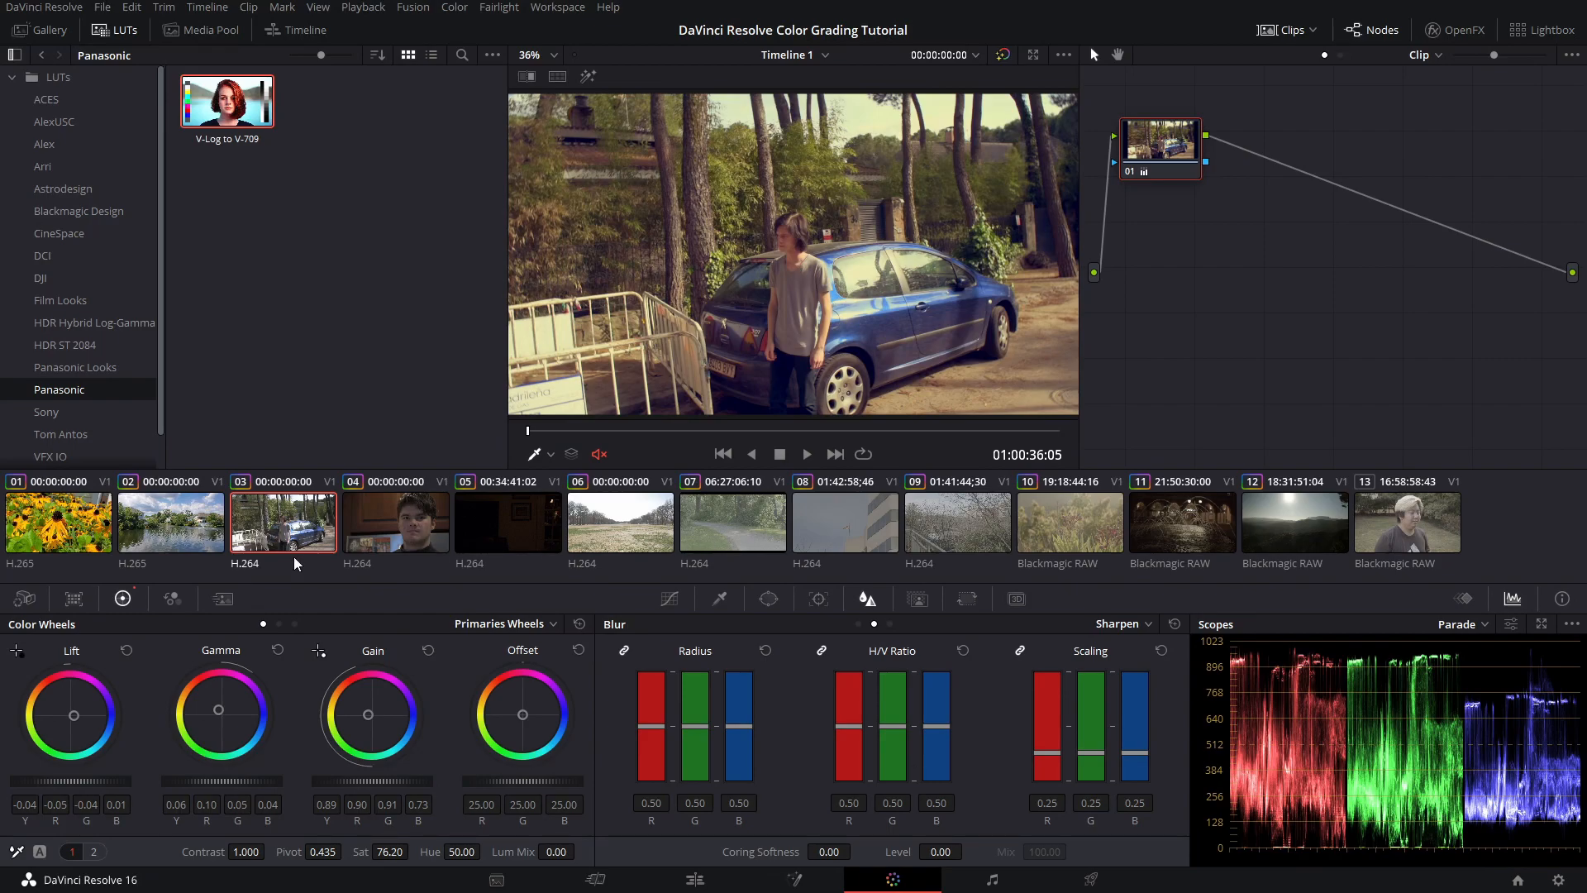
{"action": "right_click", "coordinate": [292, 513]}
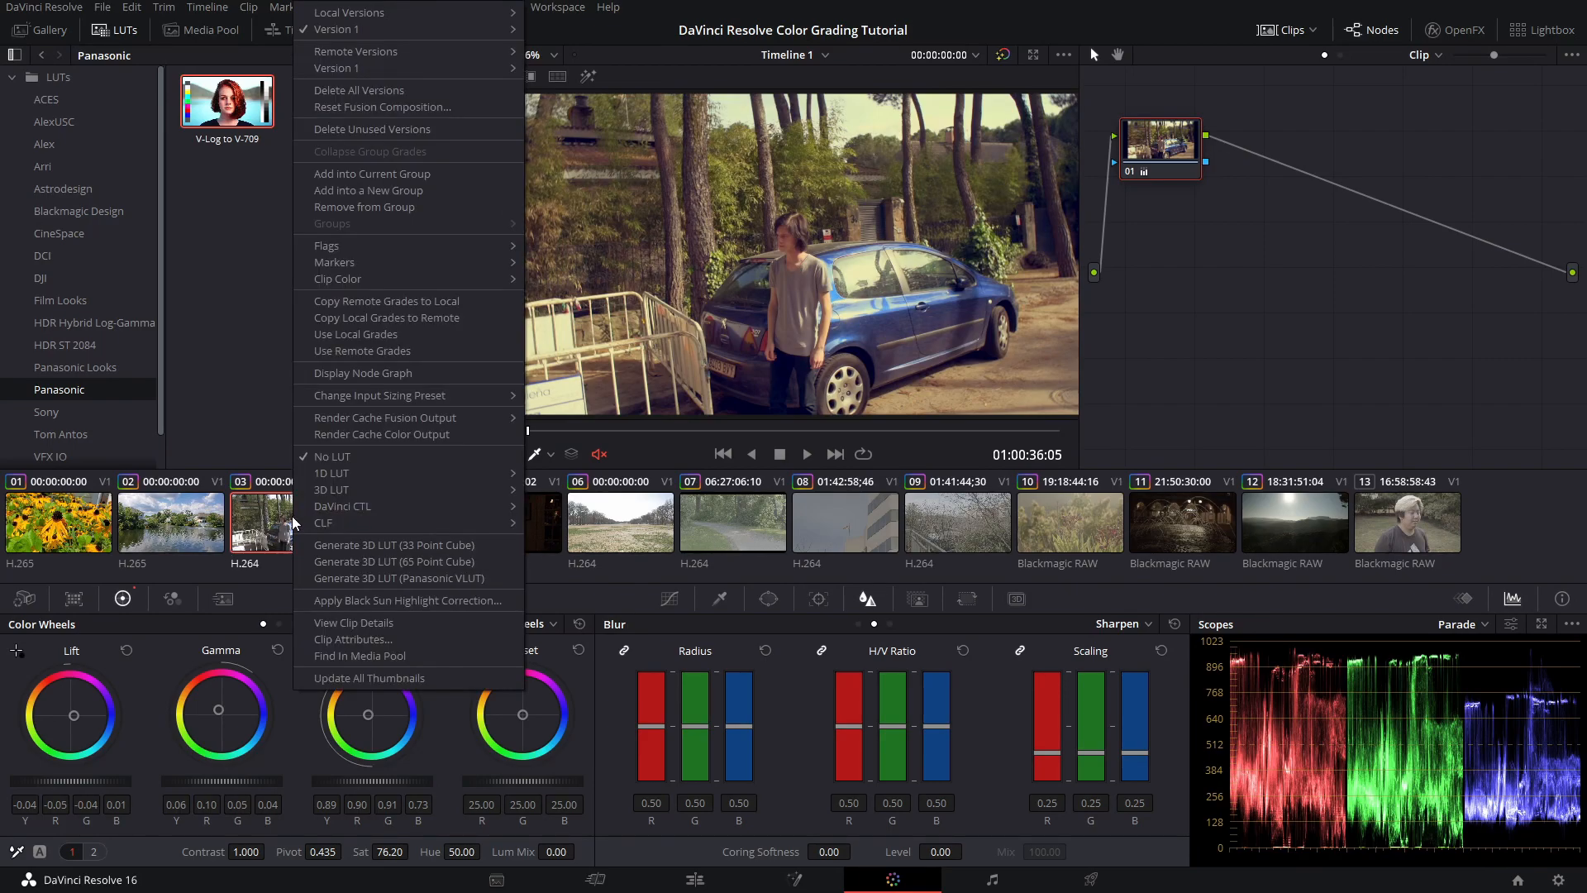
{"action": "left_click", "coordinate": [414, 562]}
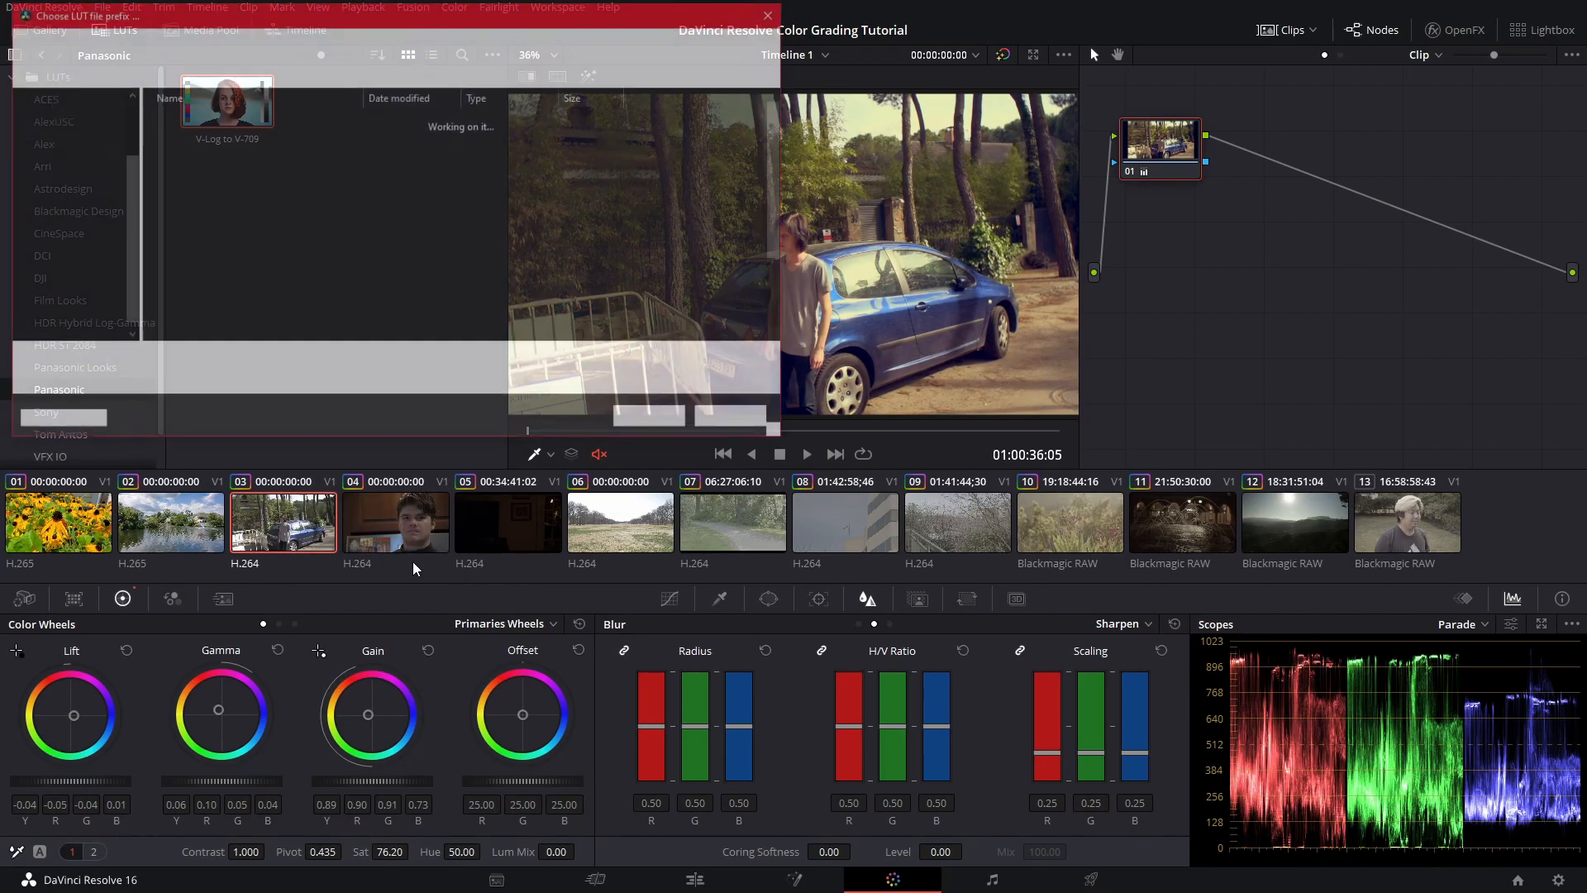
{"action": "type", "text": "dsakfhsadkjfhsdkjfhaksjdh"}
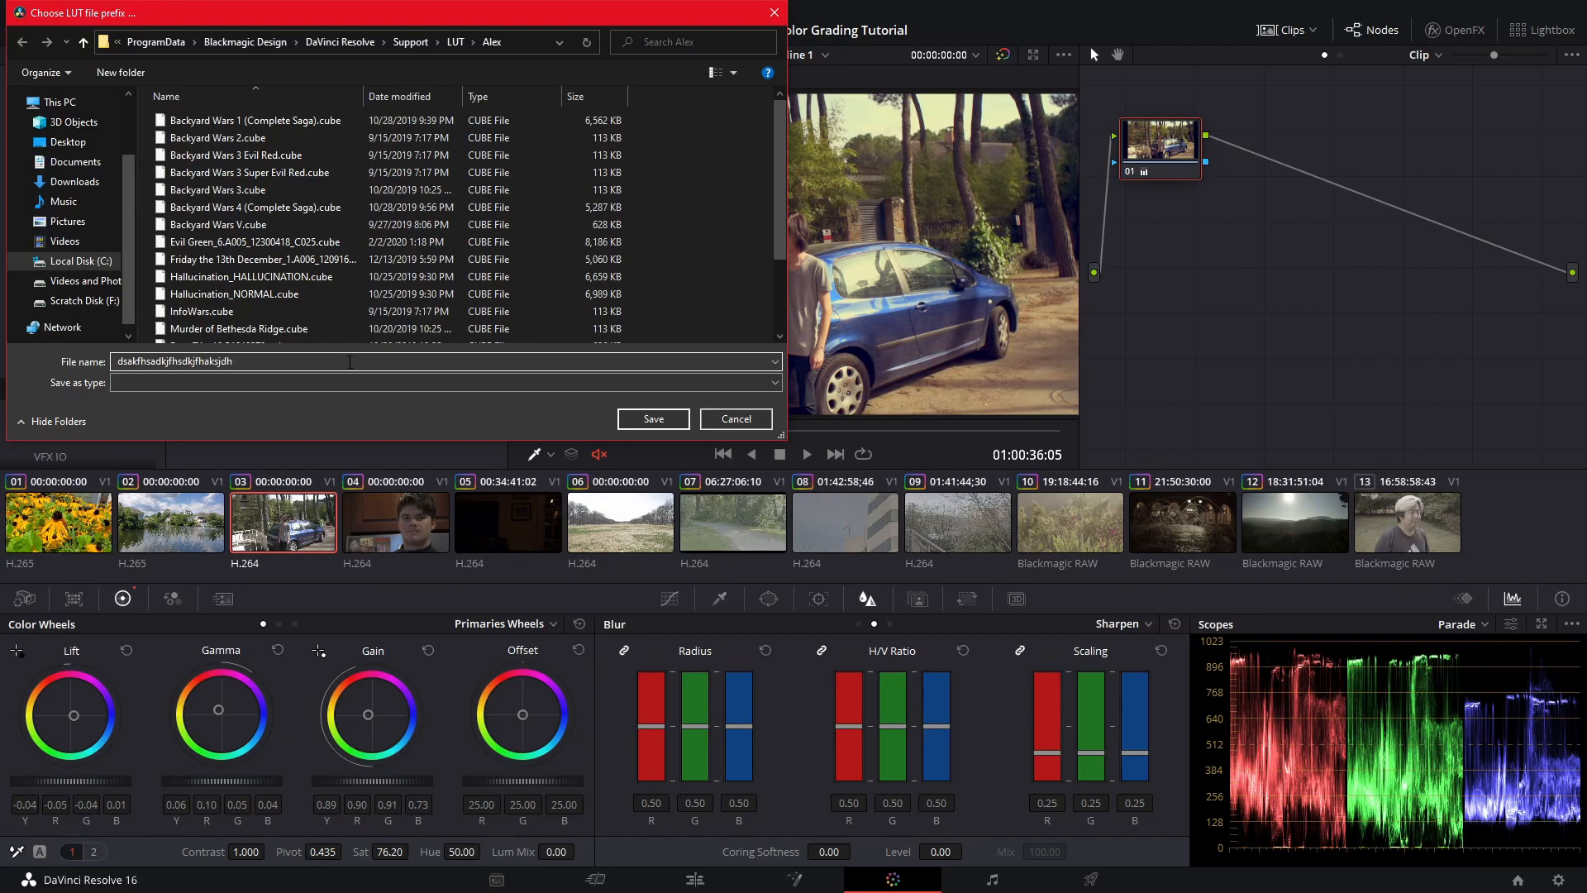
{"action": "left_click", "coordinate": [736, 419]}
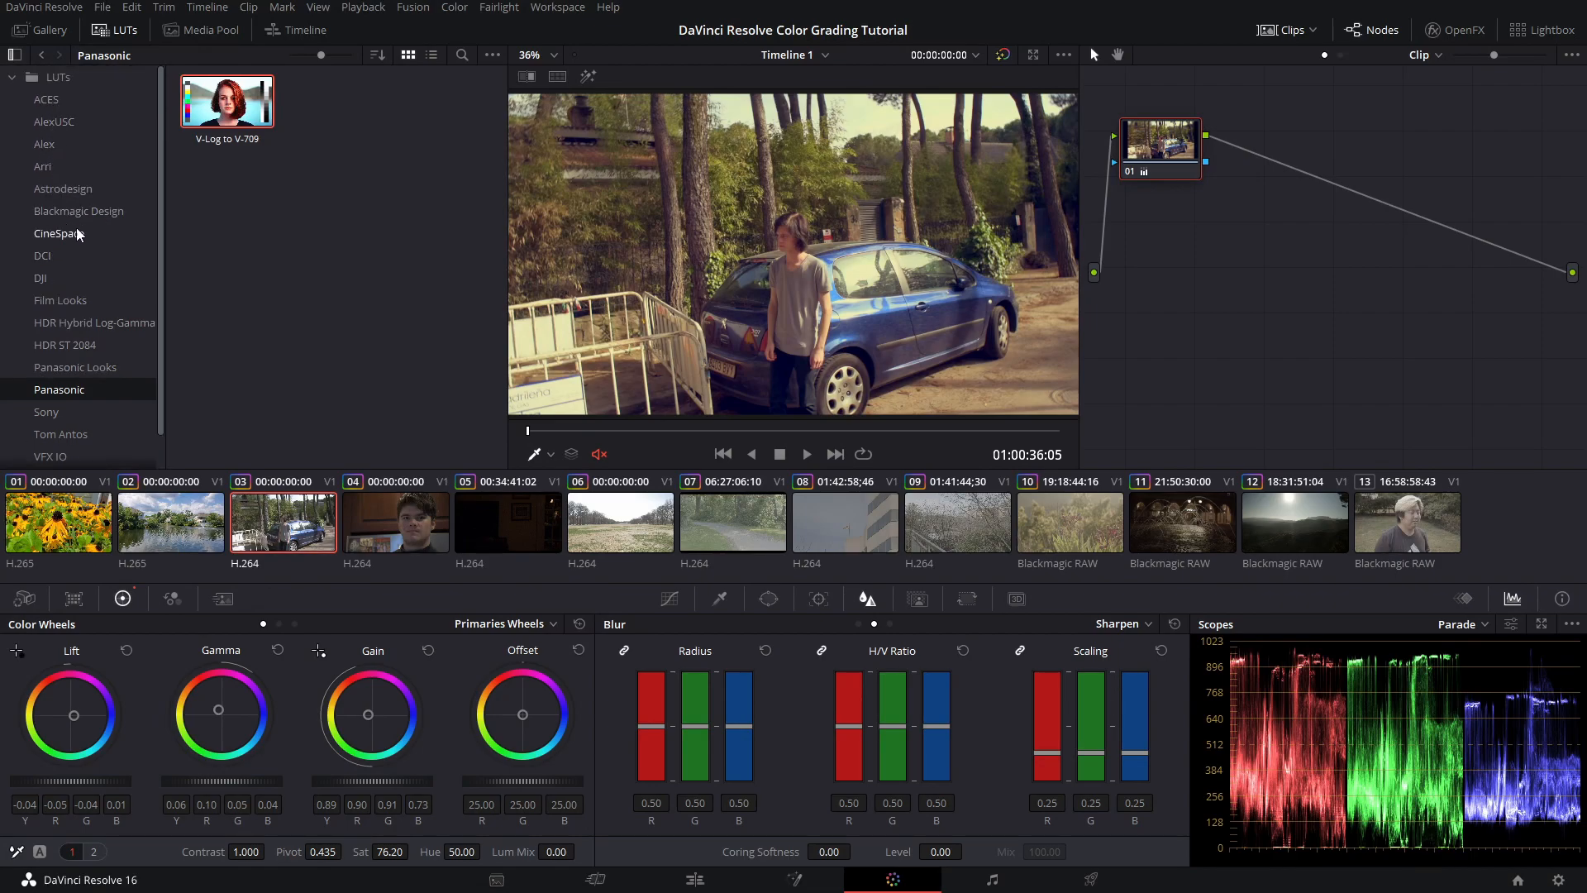
Browse the DJI, AlexUSC and Alex LUT folders and apply the Backyard Wars V LUT from the Alex folder to clip 13
{"action": "left_click", "coordinate": [57, 272]}
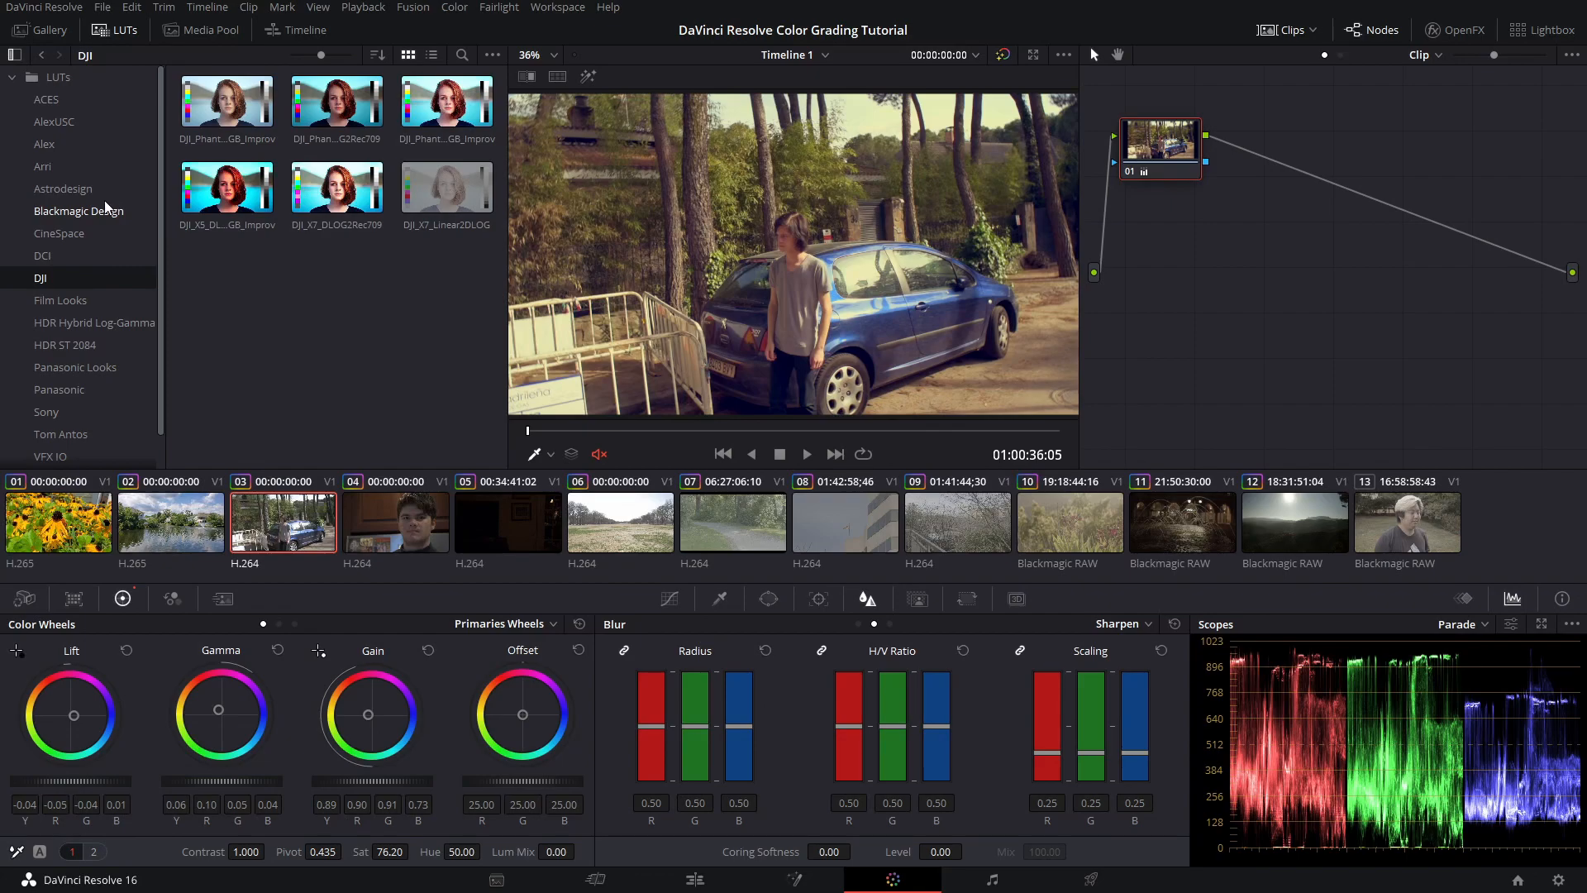
{"action": "left_click", "coordinate": [57, 142]}
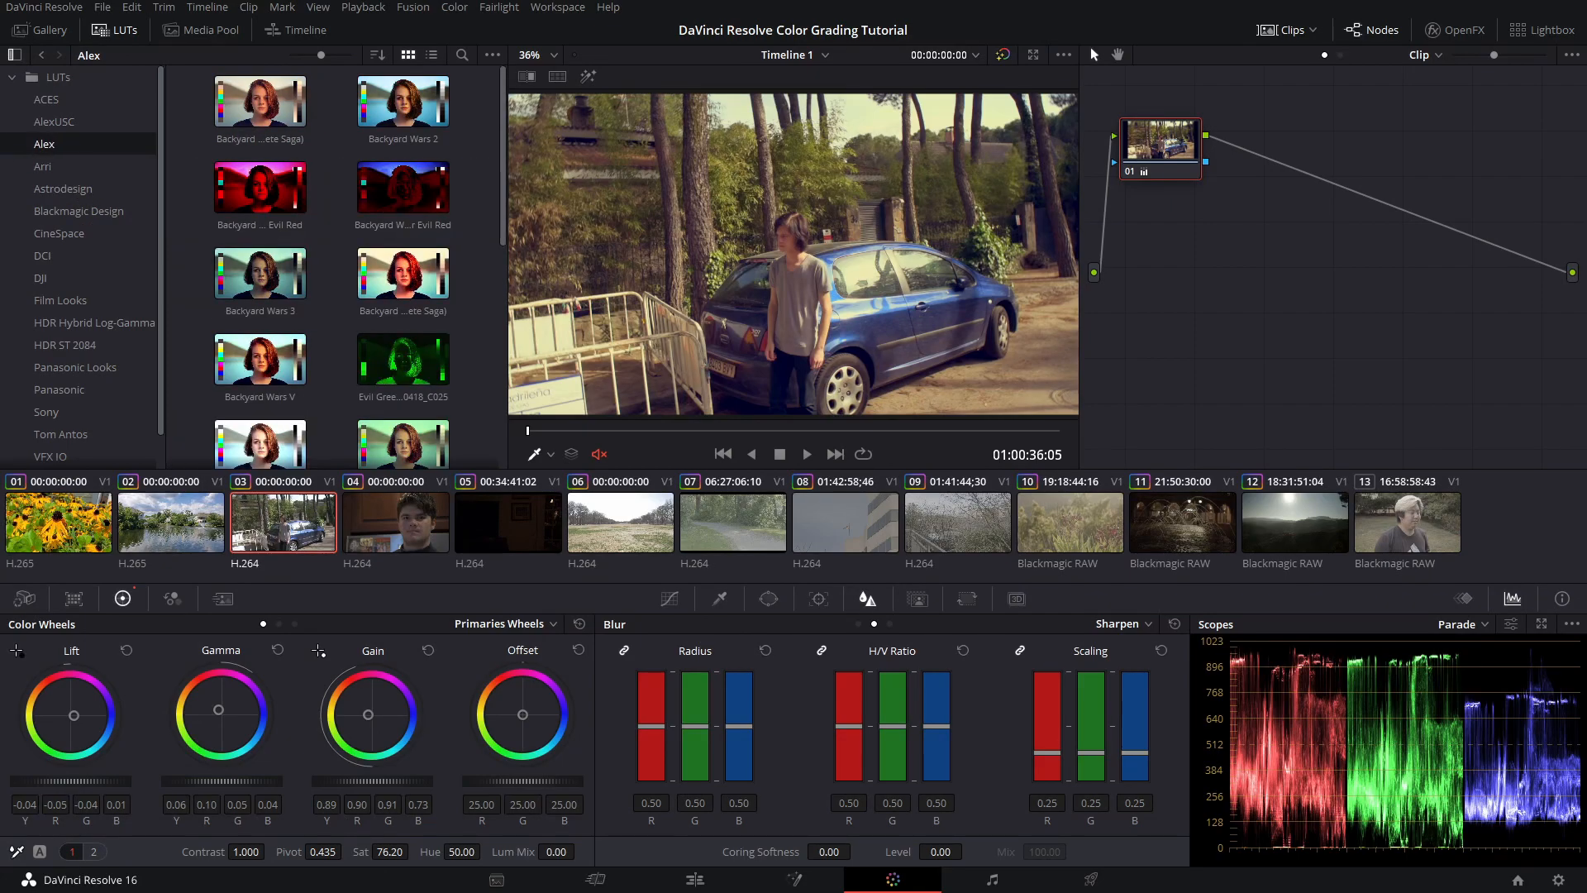
{"action": "scroll", "coordinate": [478, 261], "scroll_direction": "down", "scroll_amount": 6}
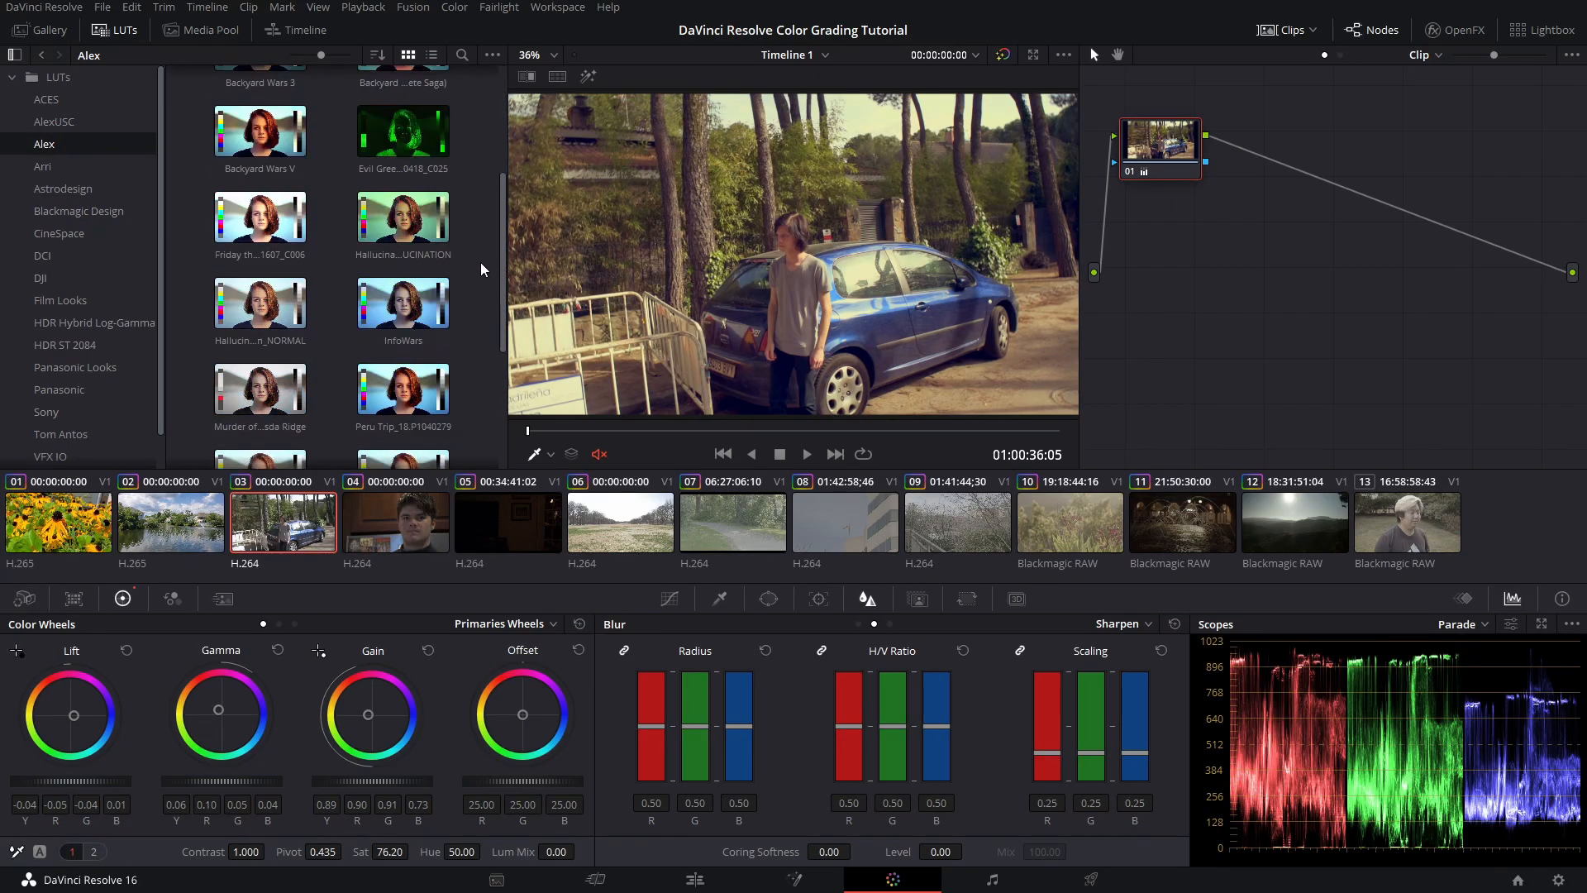
{"action": "left_click", "coordinate": [72, 120]}
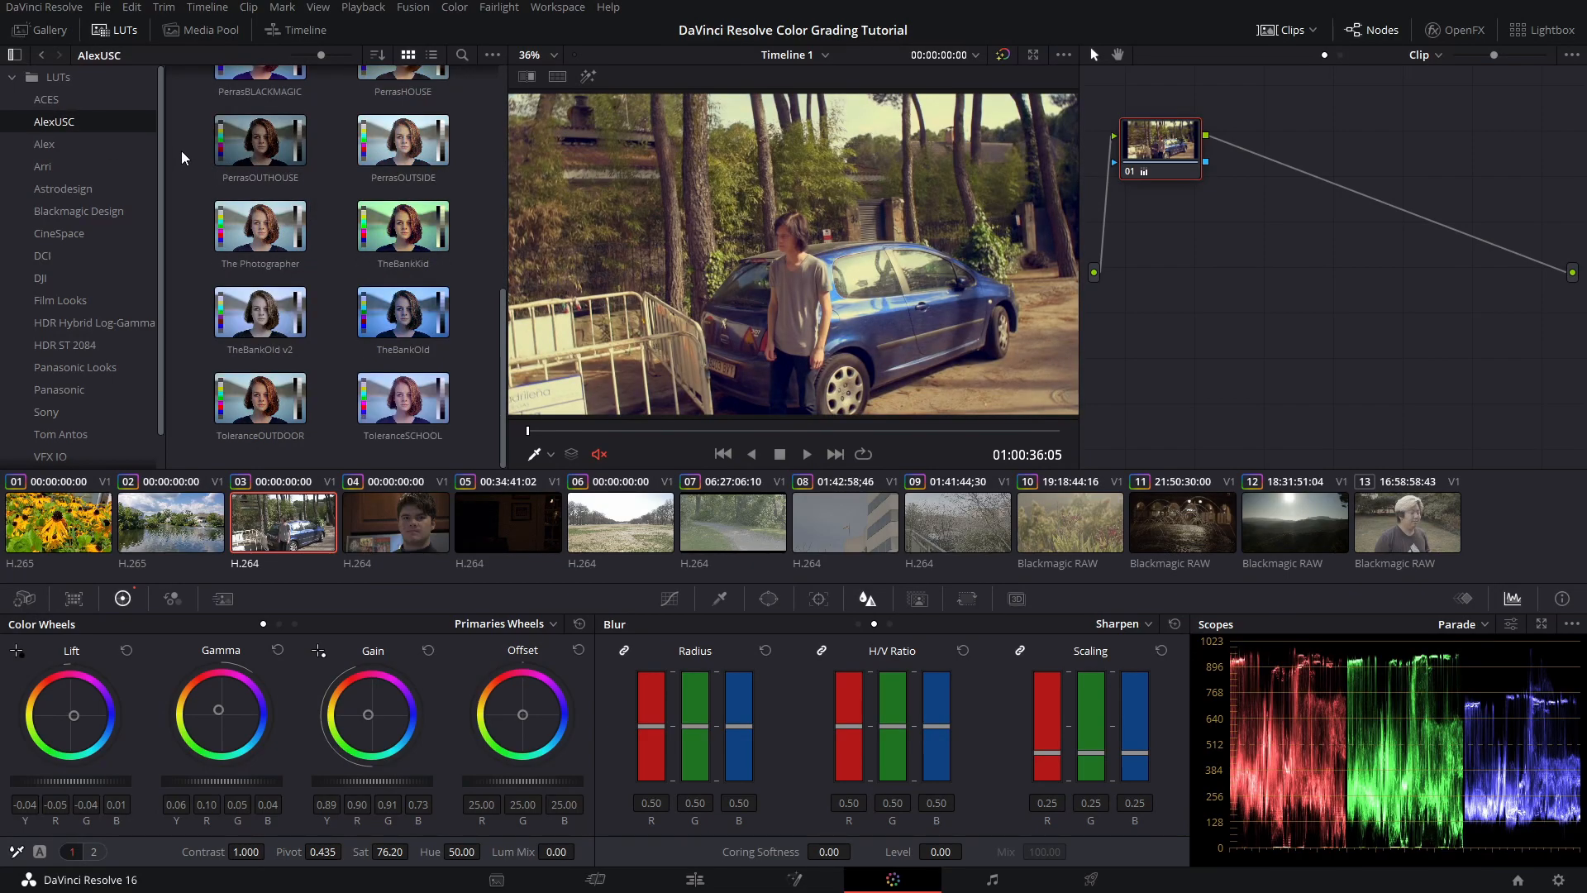
{"action": "left_click", "coordinate": [121, 140]}
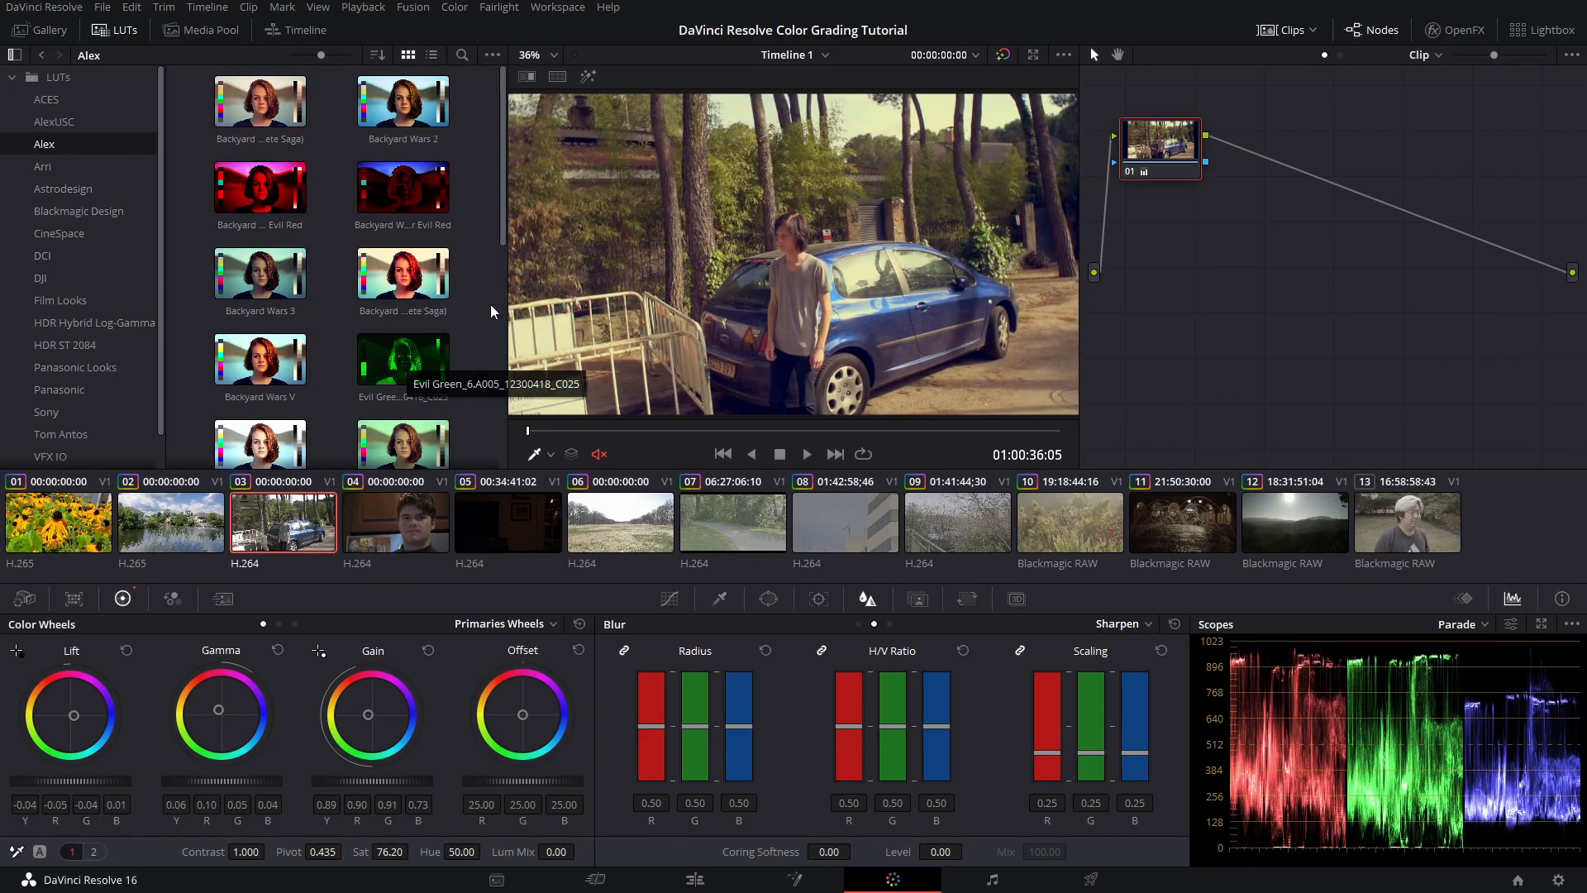
{"action": "scroll", "coordinate": [480, 266], "scroll_direction": "down", "scroll_amount": 1}
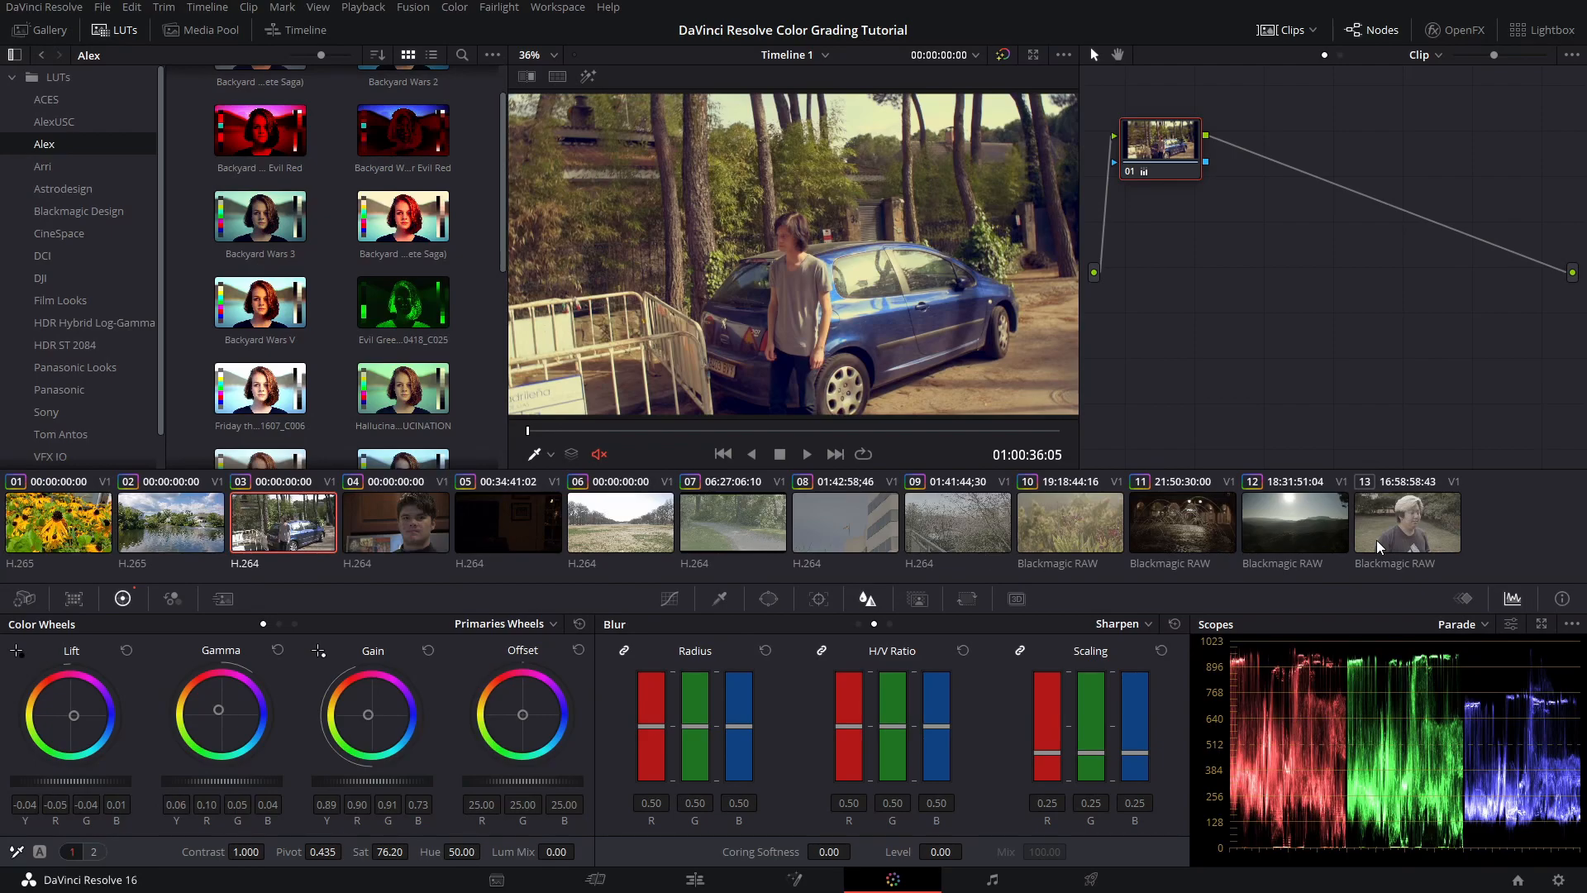
{"action": "left_click", "coordinate": [1398, 524]}
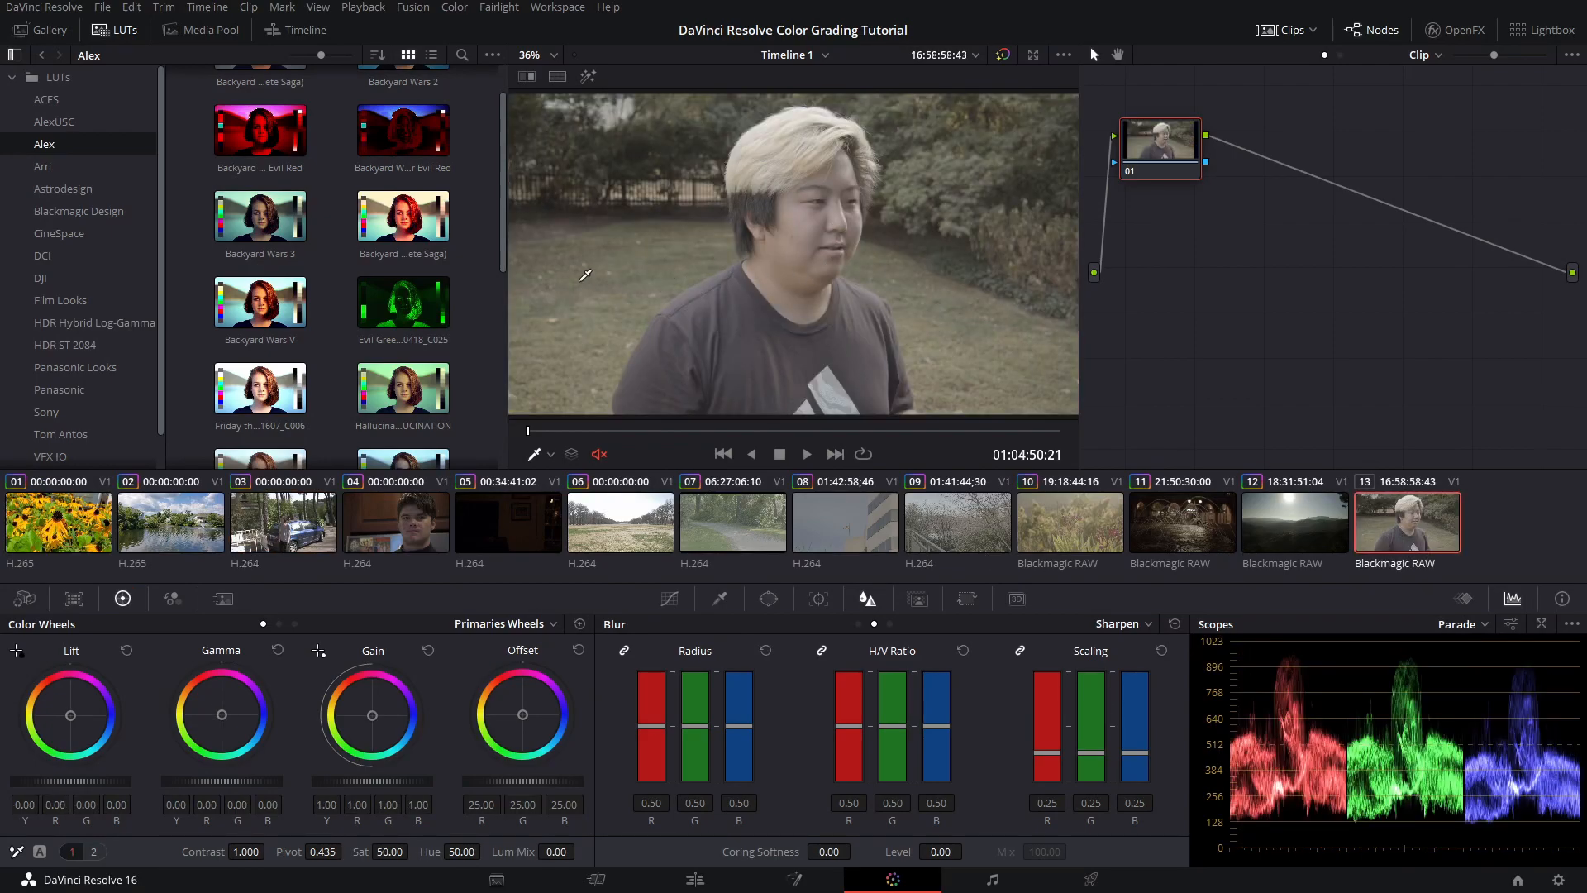
{"action": "scroll", "coordinate": [483, 255], "scroll_direction": "up", "scroll_amount": 1}
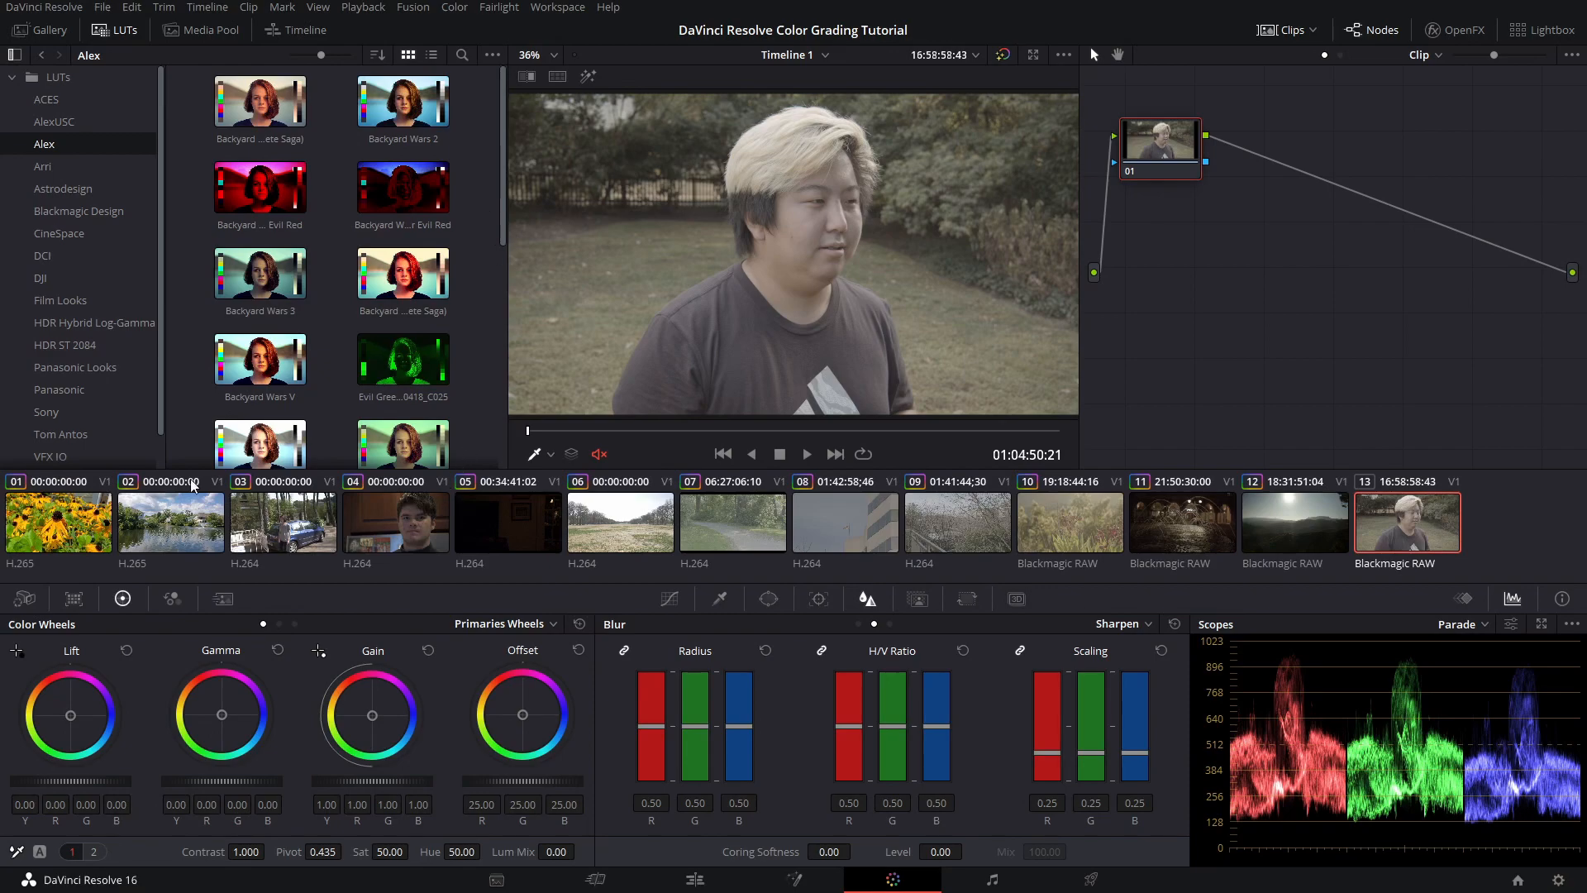
{"action": "double_click", "coordinate": [246, 359]}
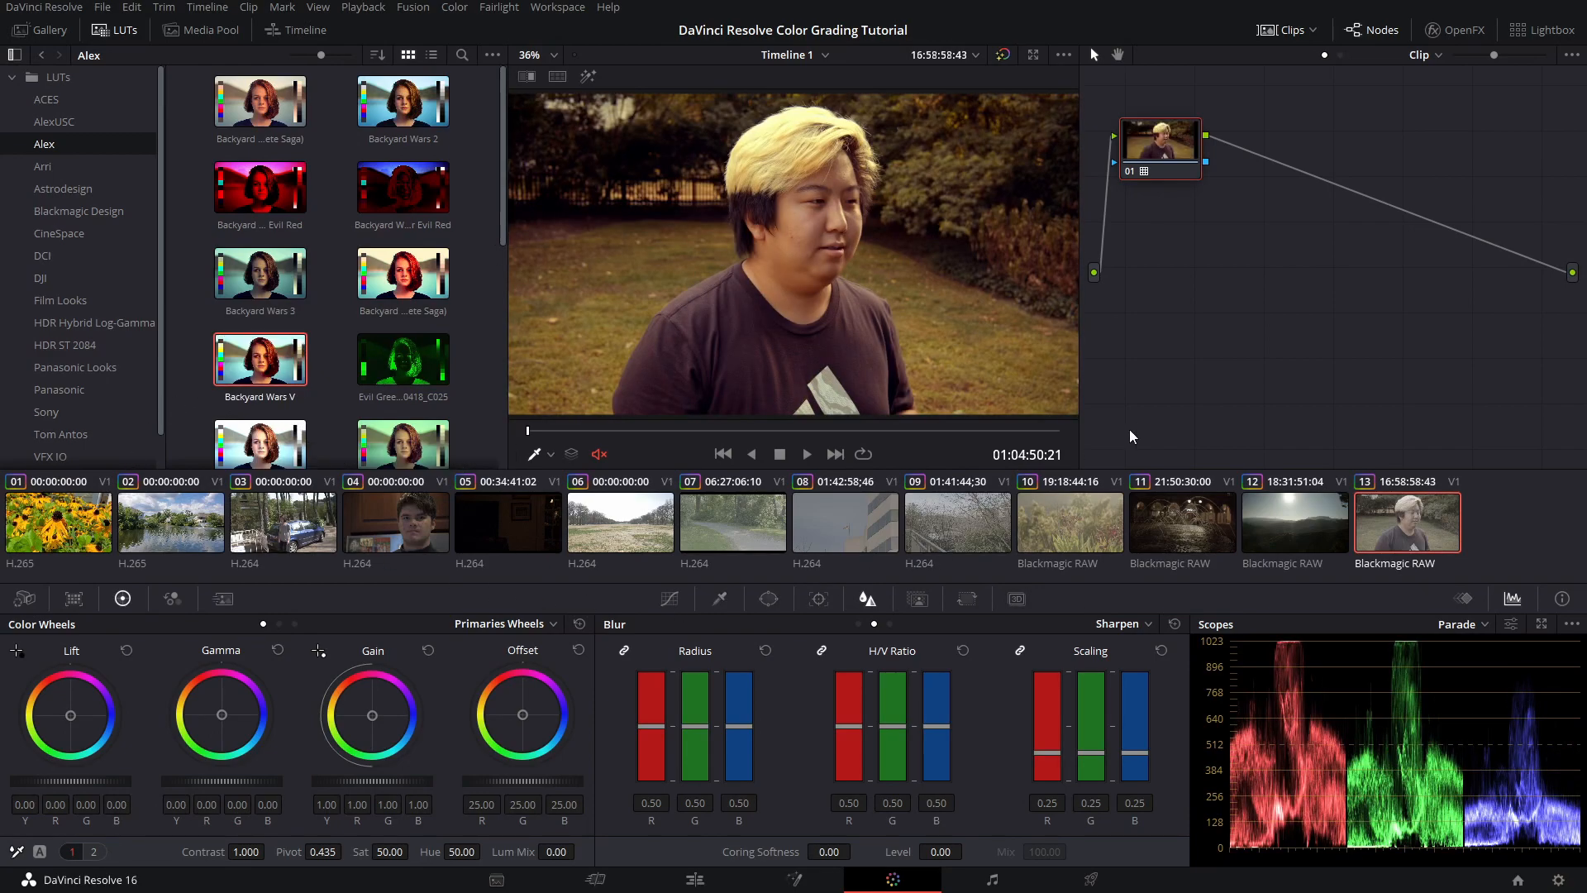
Compare clip 13's LUT grade with the bypassed original at the clip's start and at 01:04:55:10
{"action": "left_click", "coordinate": [997, 51]}
{"action": "left_click", "coordinate": [998, 51]}
{"action": "left_click_drag", "start_coordinate": [638, 435], "coordinate": [739, 430]}
{"action": "left_click", "coordinate": [1005, 53]}
{"action": "left_click", "coordinate": [1006, 54]}
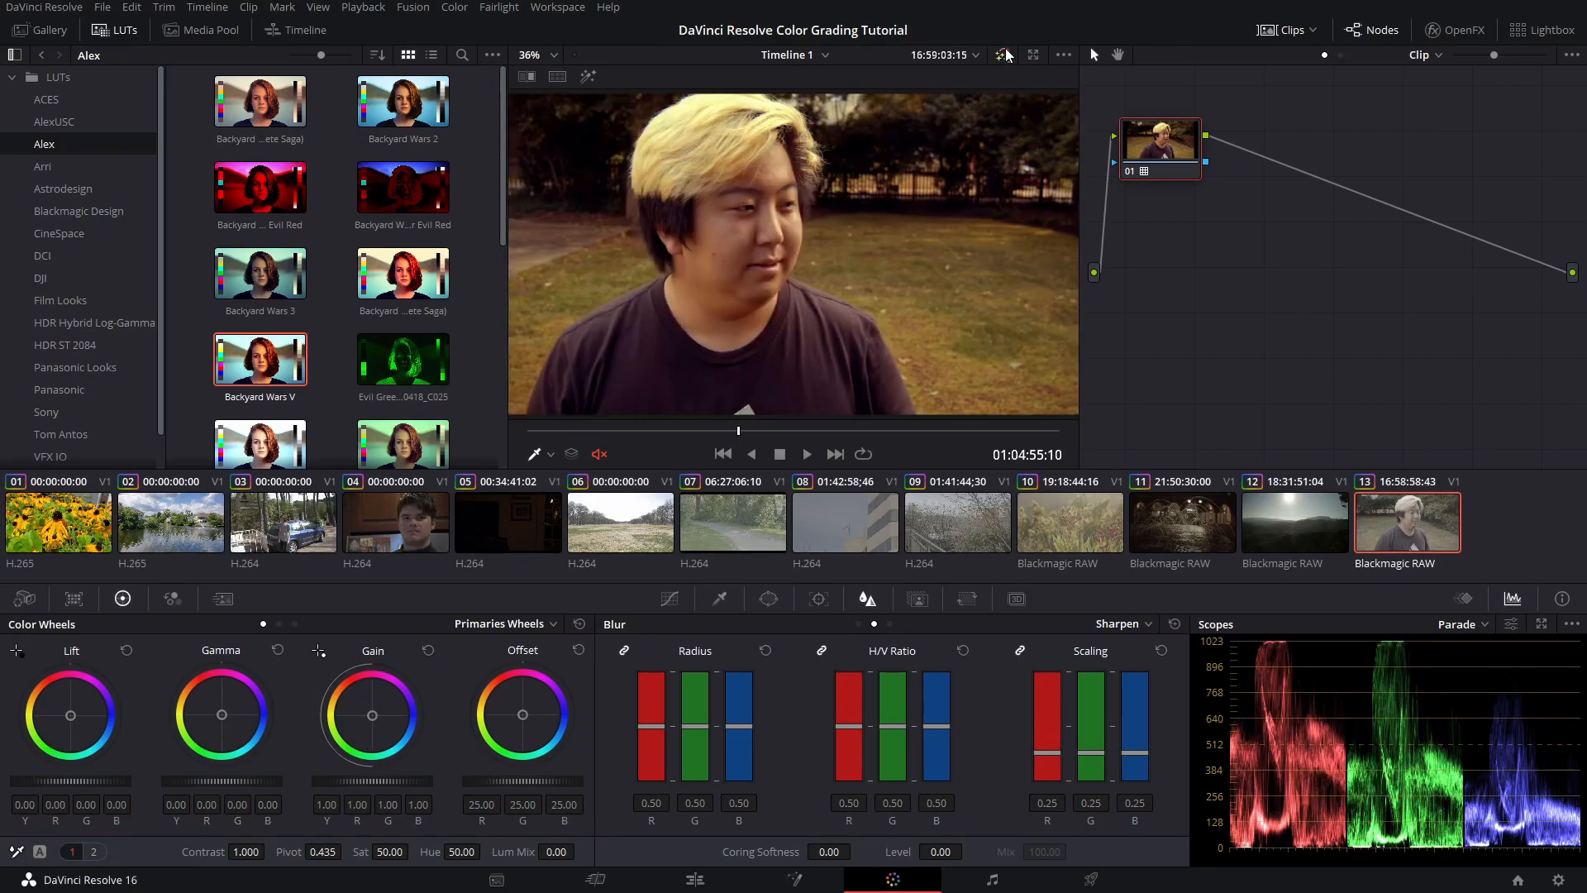
{"action": "left_click", "coordinate": [1006, 54]}
{"action": "left_click", "coordinate": [1006, 54]}
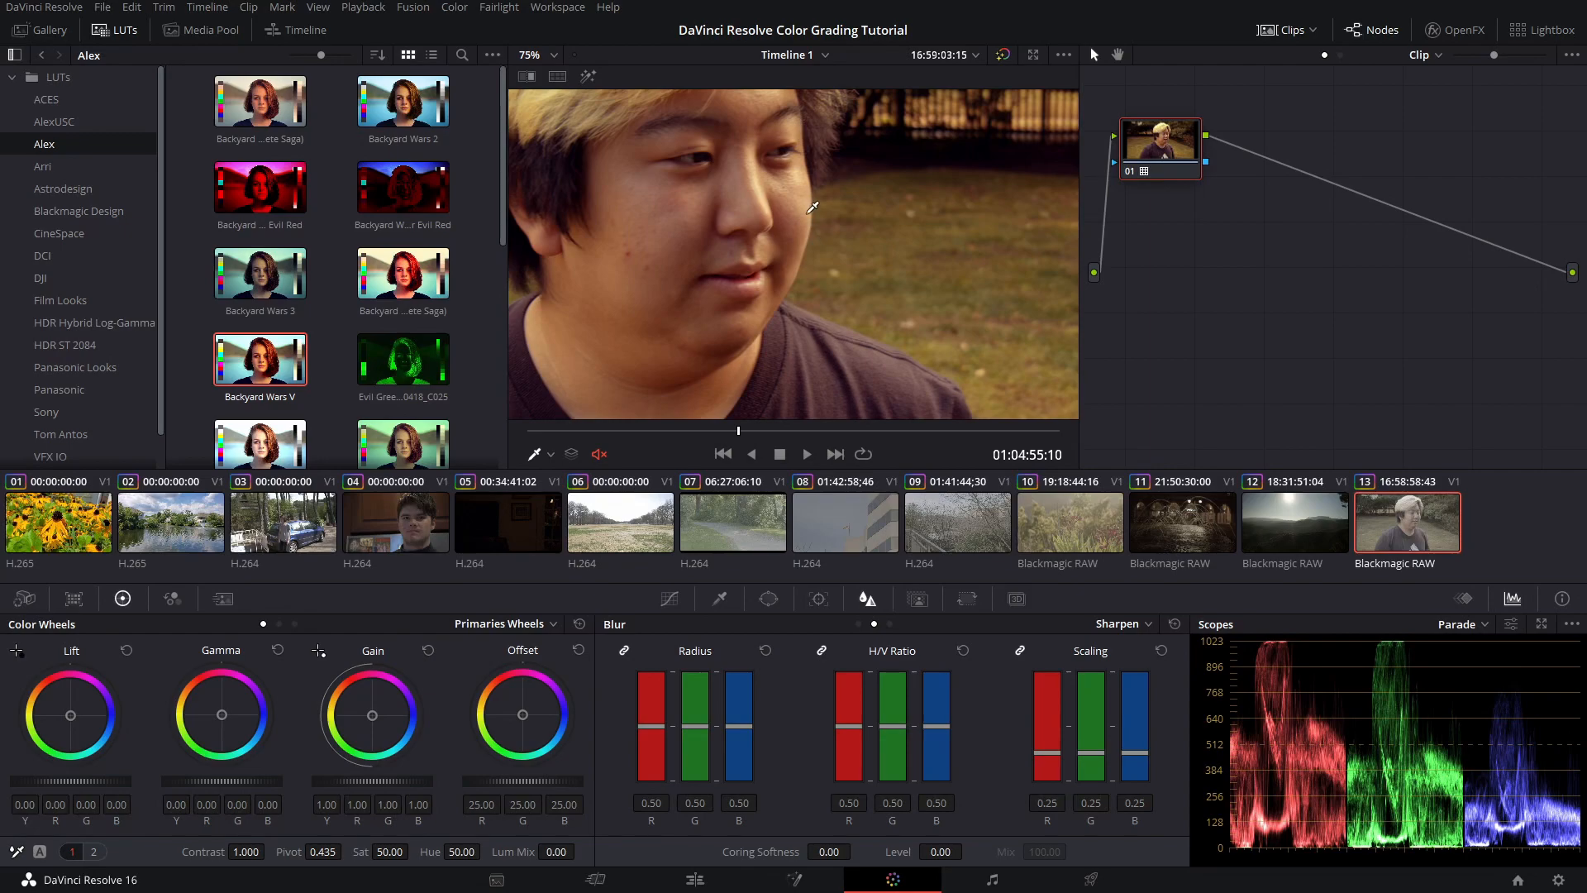
Check the LUT grade against the bypassed original up close and fit the picture back in the viewer
{"action": "left_click", "coordinate": [1002, 56]}
{"action": "left_click", "coordinate": [1001, 56]}
{"action": "left_click", "coordinate": [543, 55]}
{"action": "left_click", "coordinate": [552, 77]}
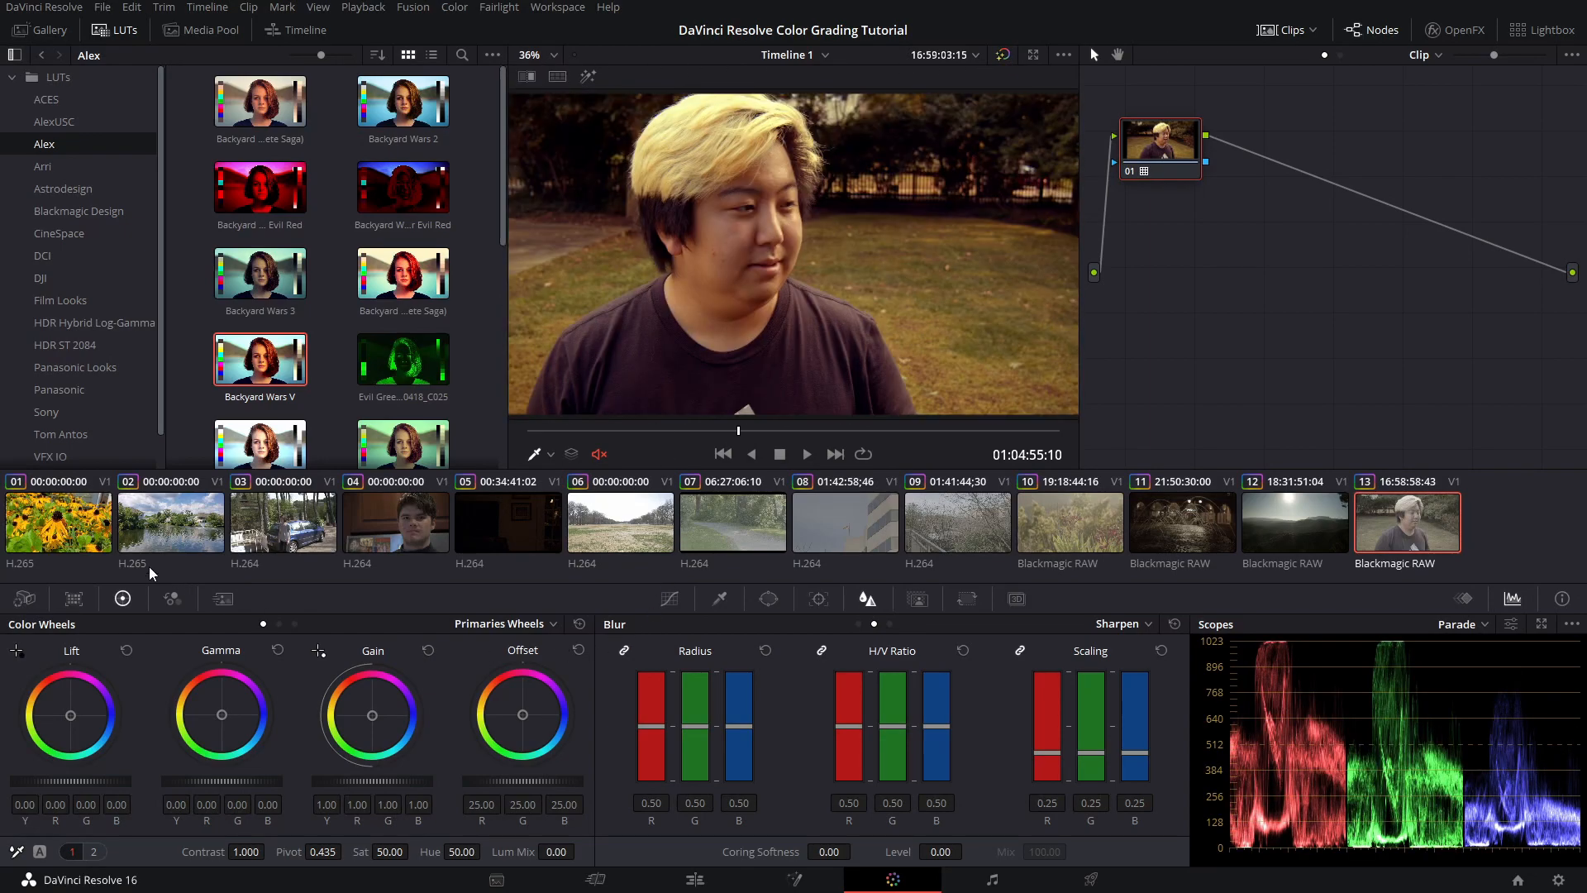
Review the looks of clips 1, 13, 6, 2, 3 and 4 one after another
{"action": "left_click", "coordinate": [94, 535]}
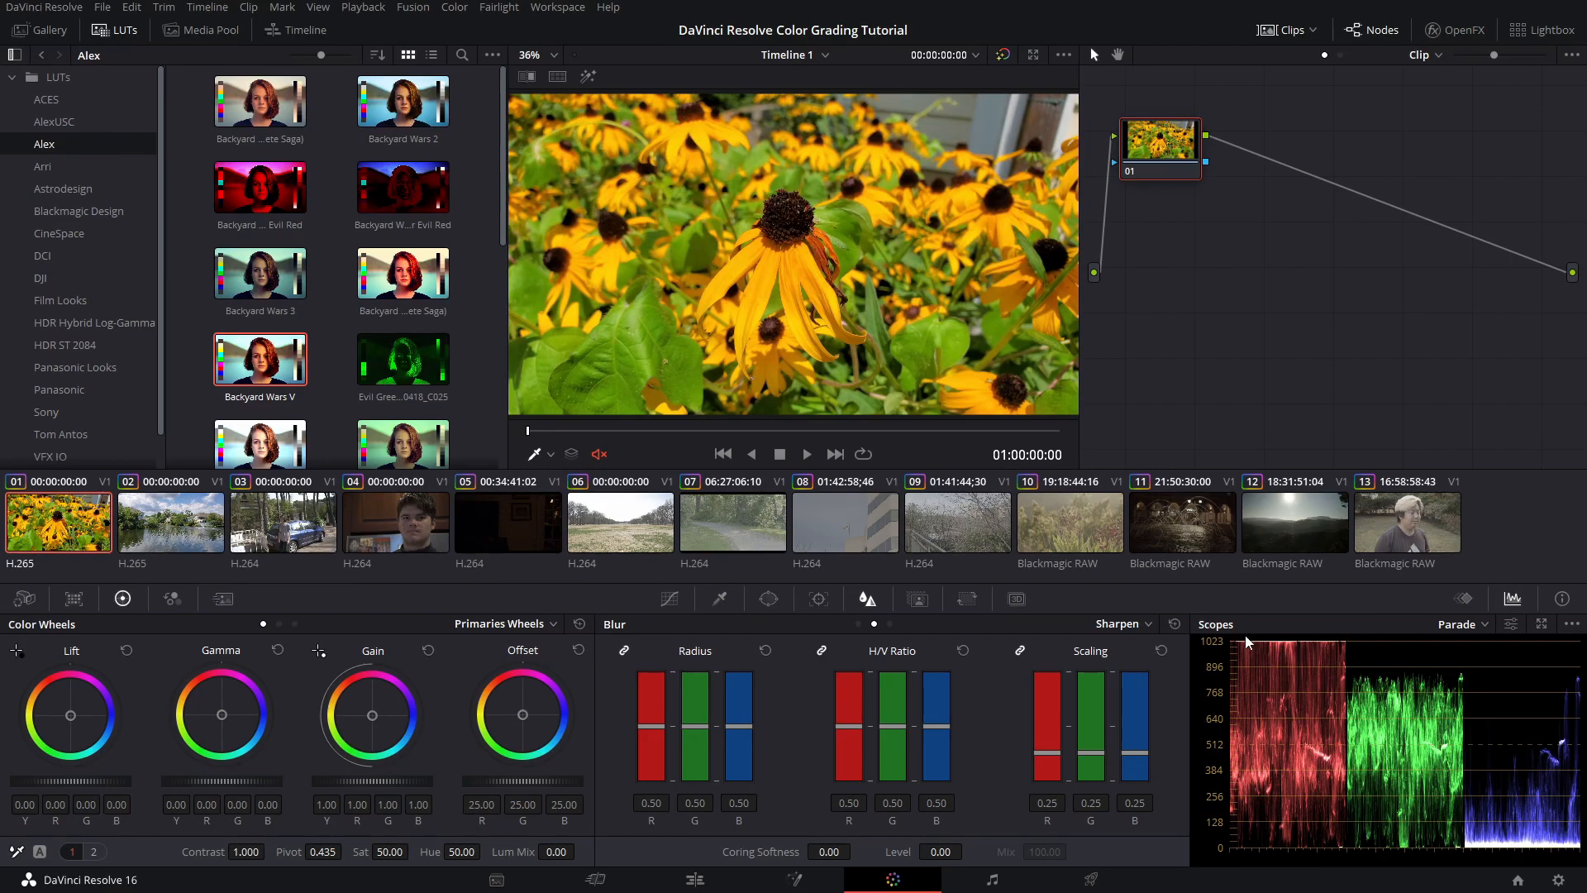
{"action": "left_click", "coordinate": [1406, 539]}
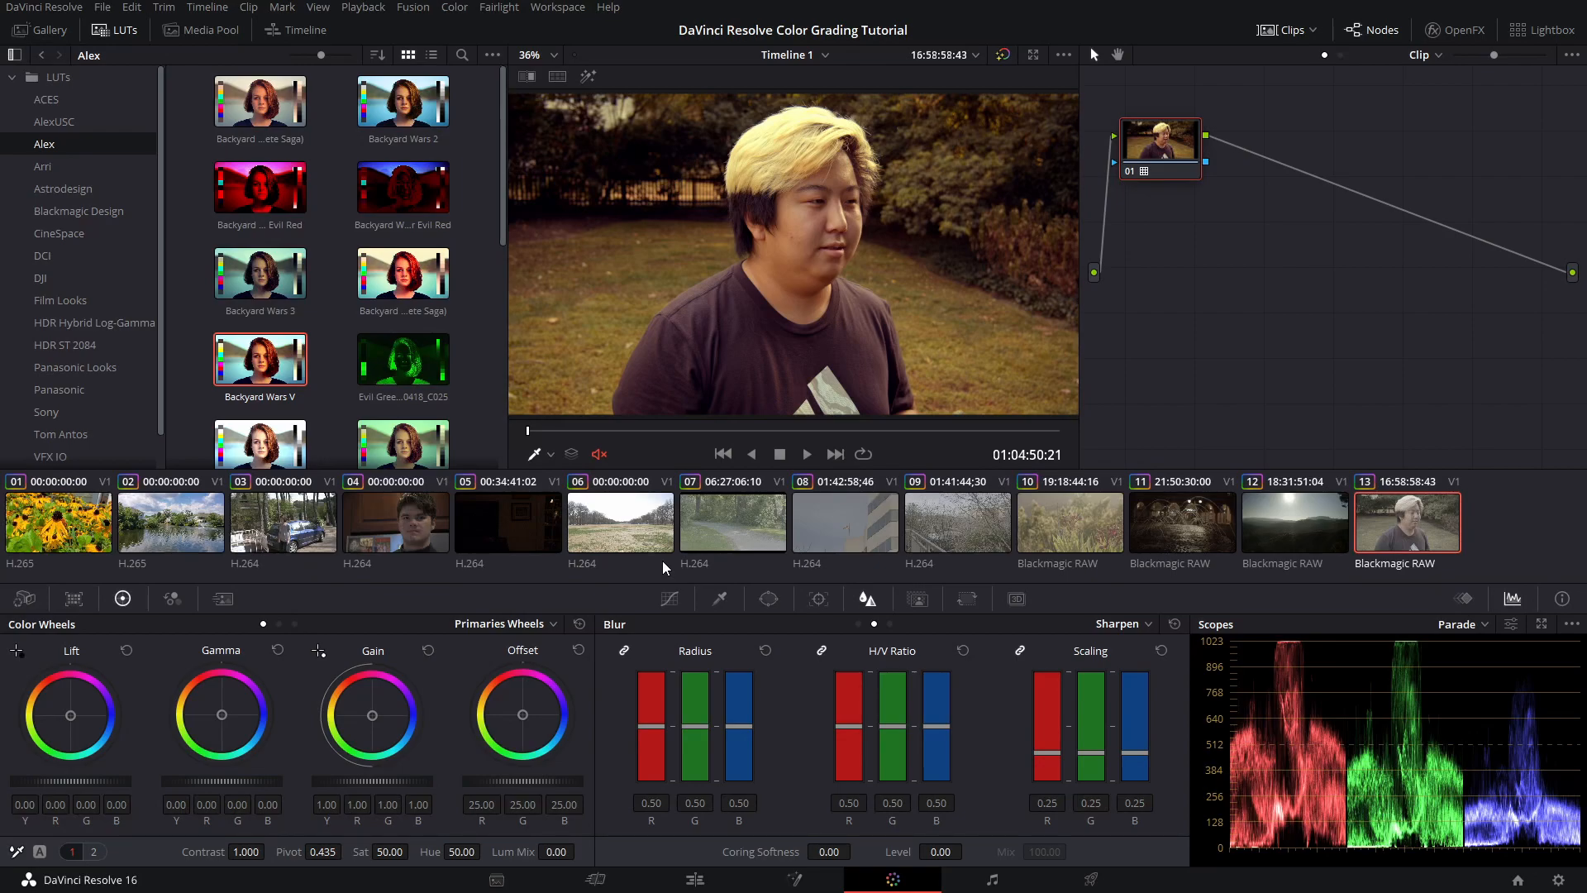
{"action": "left_click", "coordinate": [643, 518]}
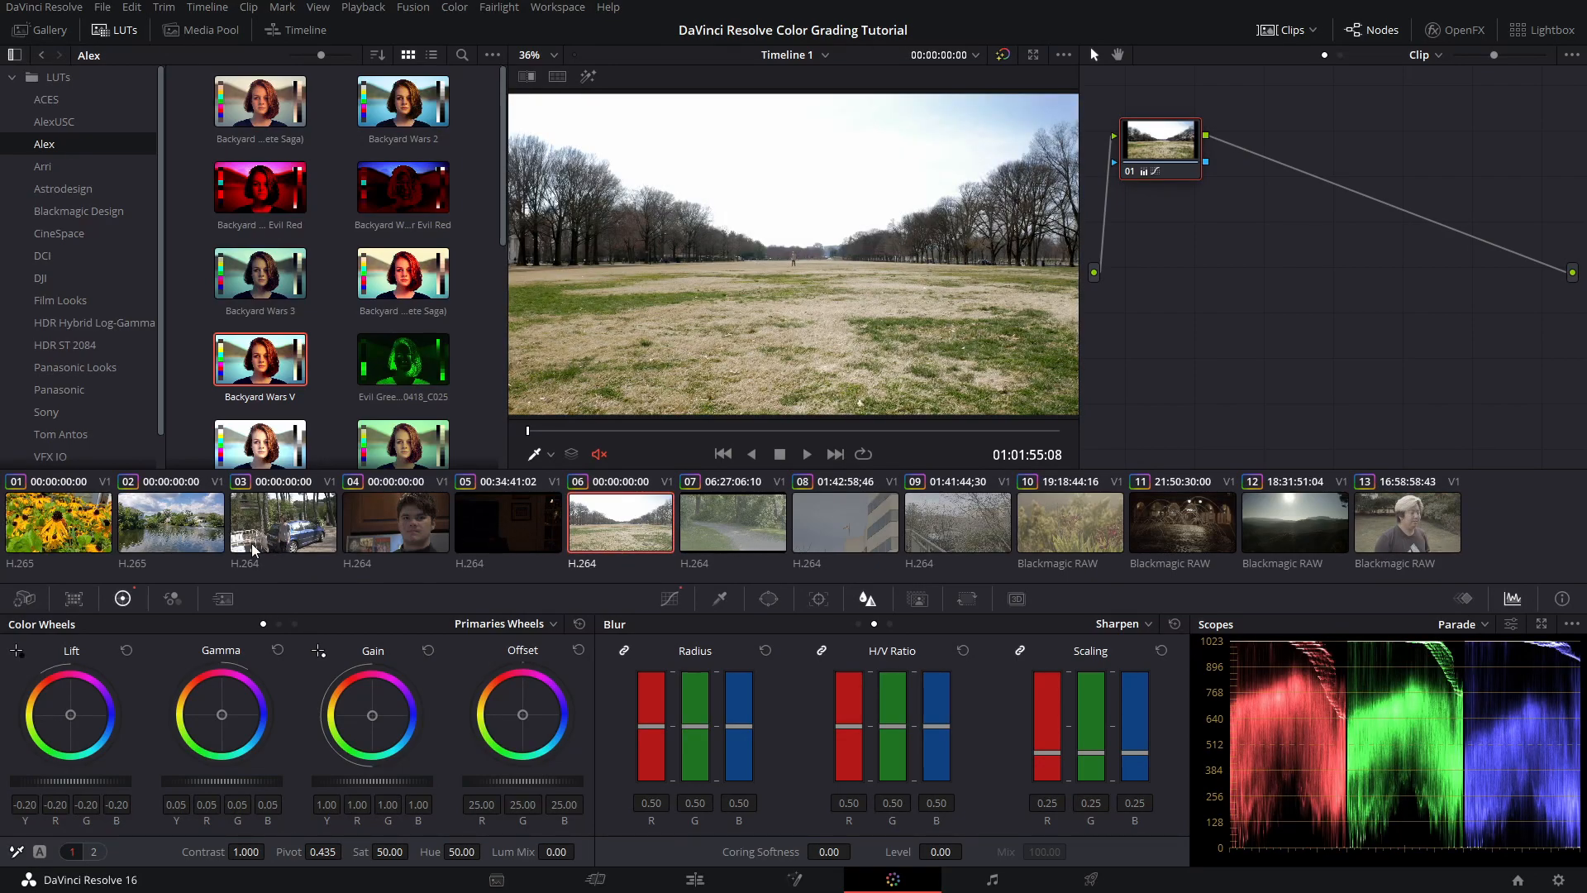
{"action": "left_click", "coordinate": [173, 538]}
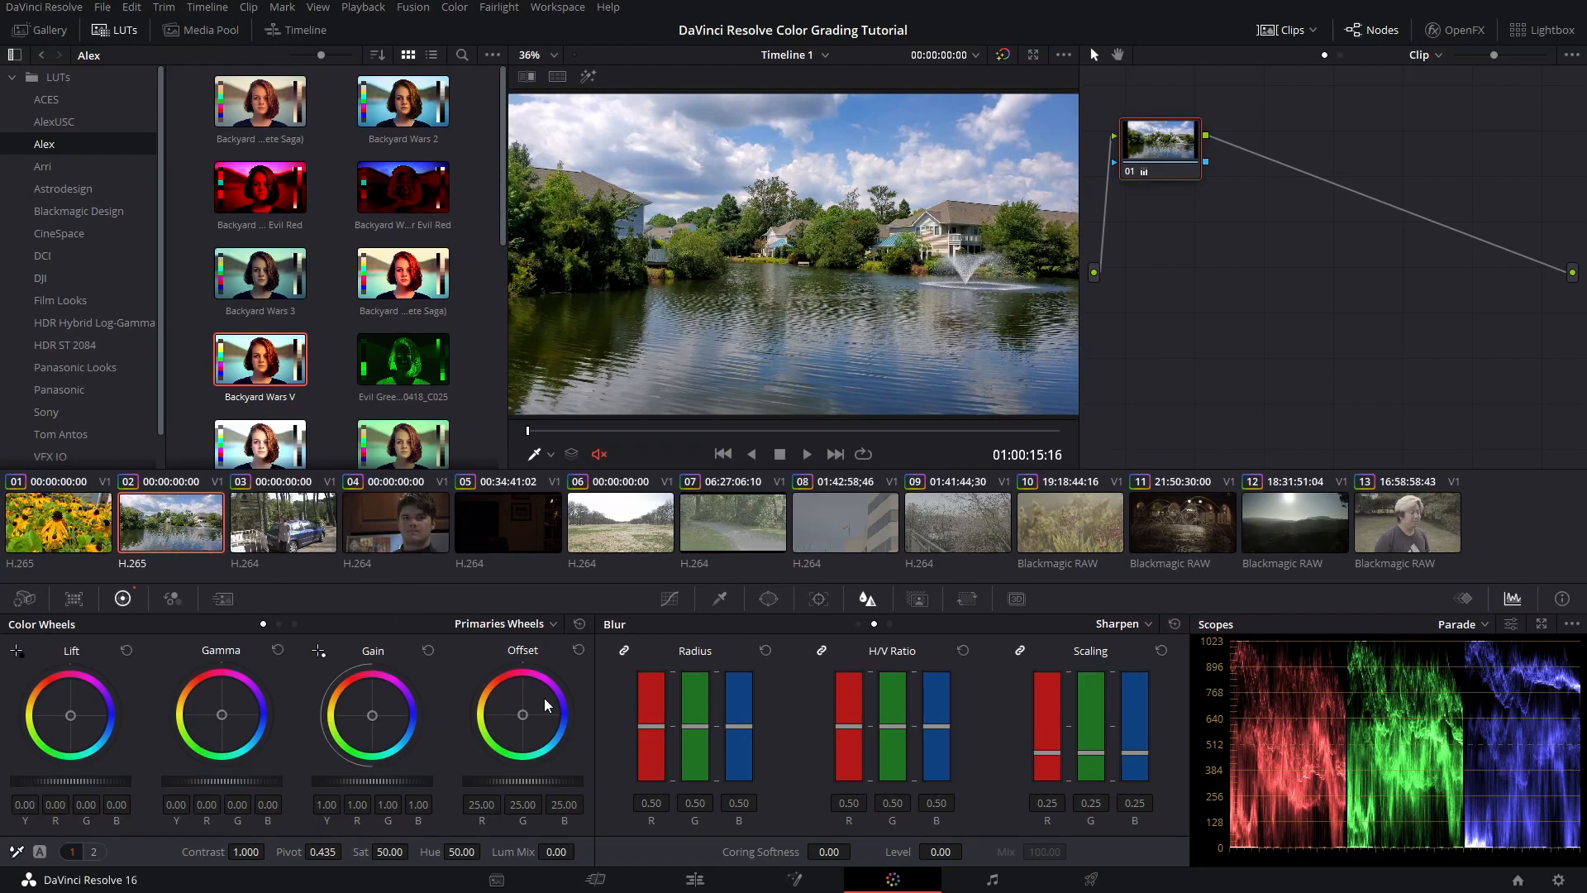
{"action": "left_click", "coordinate": [285, 545]}
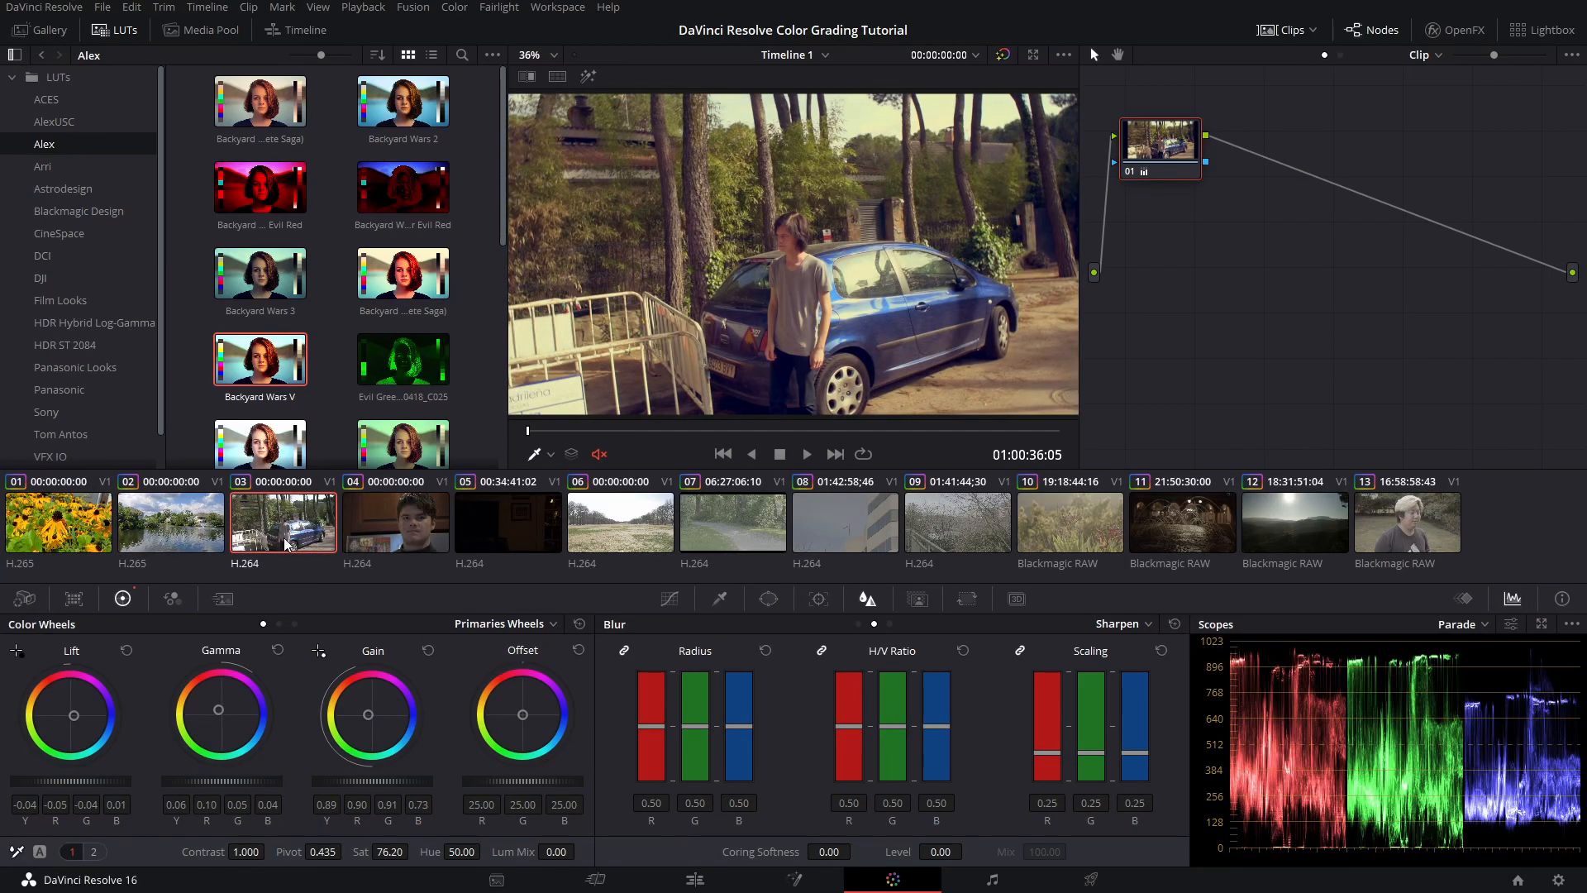
{"action": "left_click", "coordinate": [403, 528]}
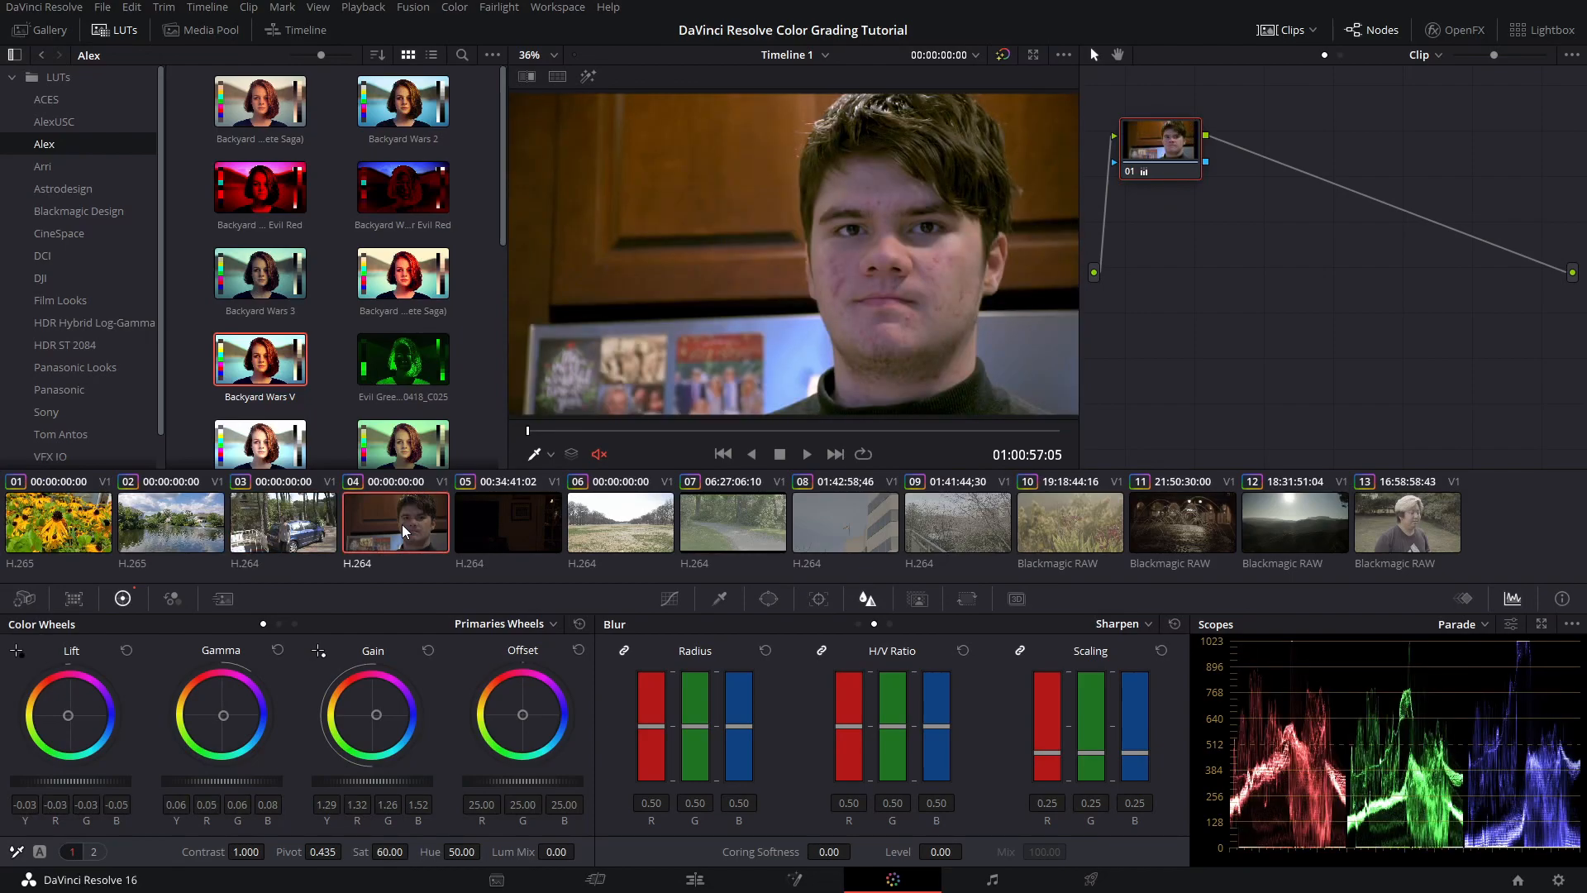
Review the looks of clips 5 through 13 in order, and look back at clips 12 and 11
{"action": "left_click", "coordinate": [529, 528]}
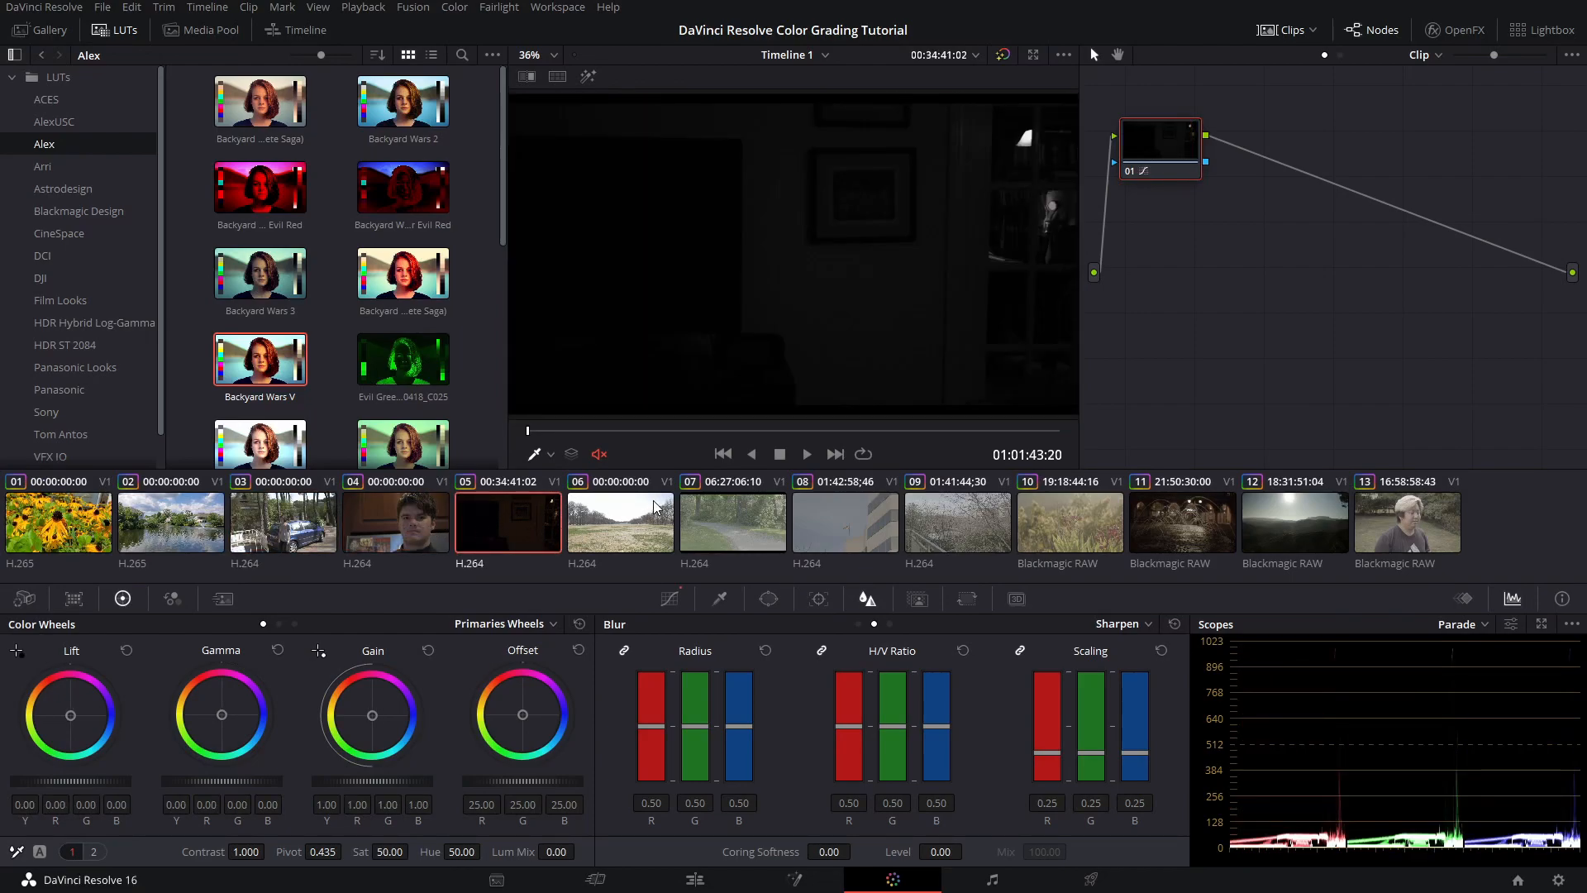
{"action": "left_click", "coordinate": [651, 510]}
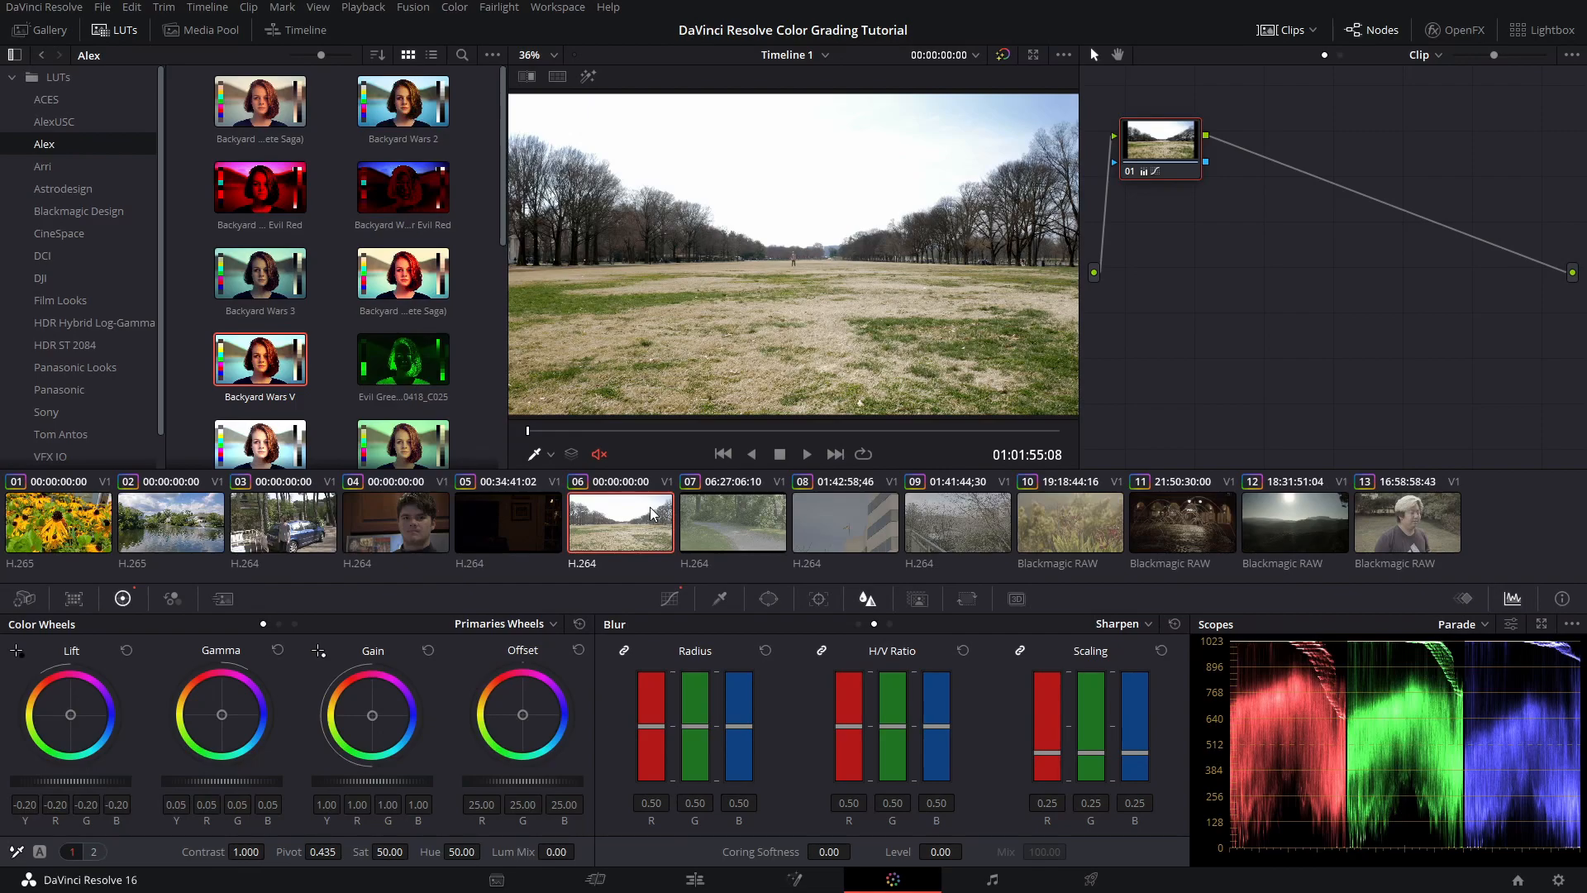
{"action": "left_click", "coordinate": [733, 527]}
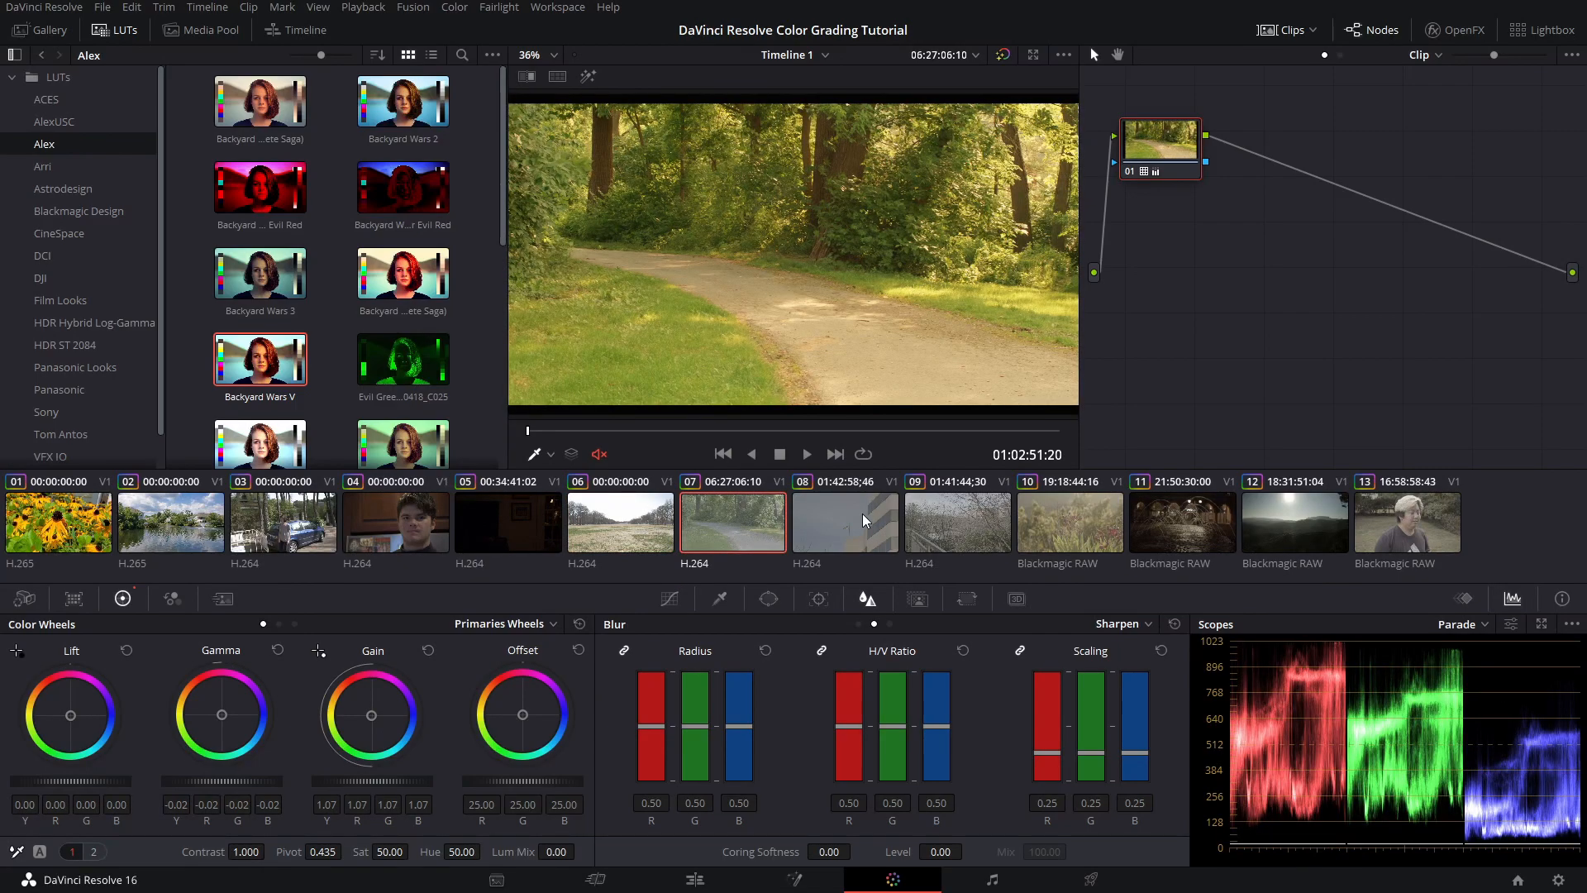
{"action": "left_click", "coordinate": [862, 513]}
{"action": "left_click", "coordinate": [948, 514]}
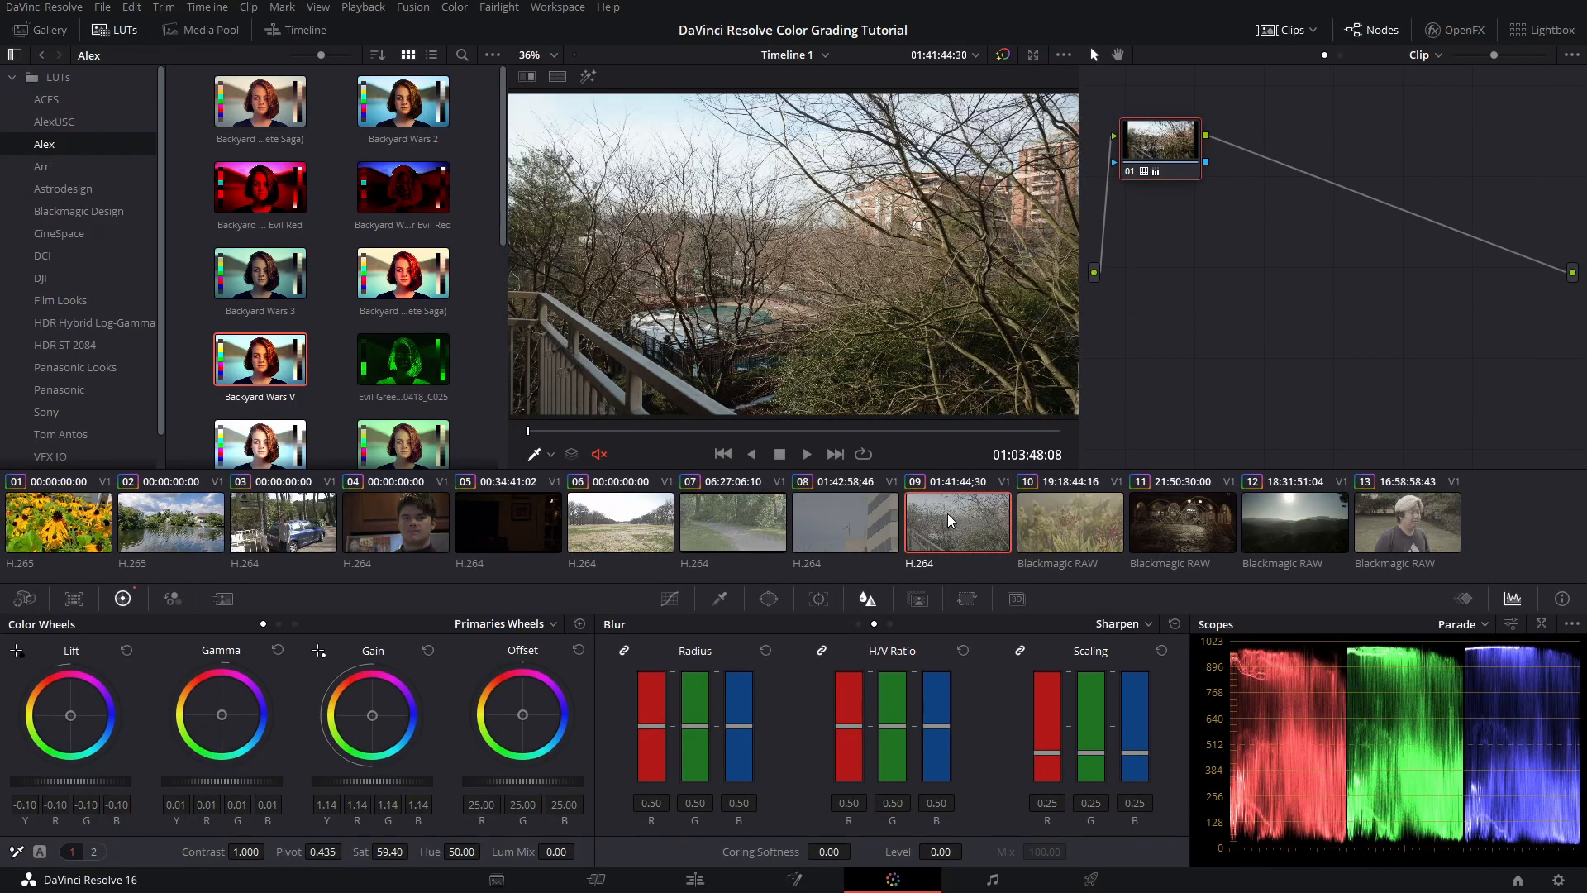
{"action": "left_click", "coordinate": [1098, 506]}
{"action": "left_click", "coordinate": [1179, 515]}
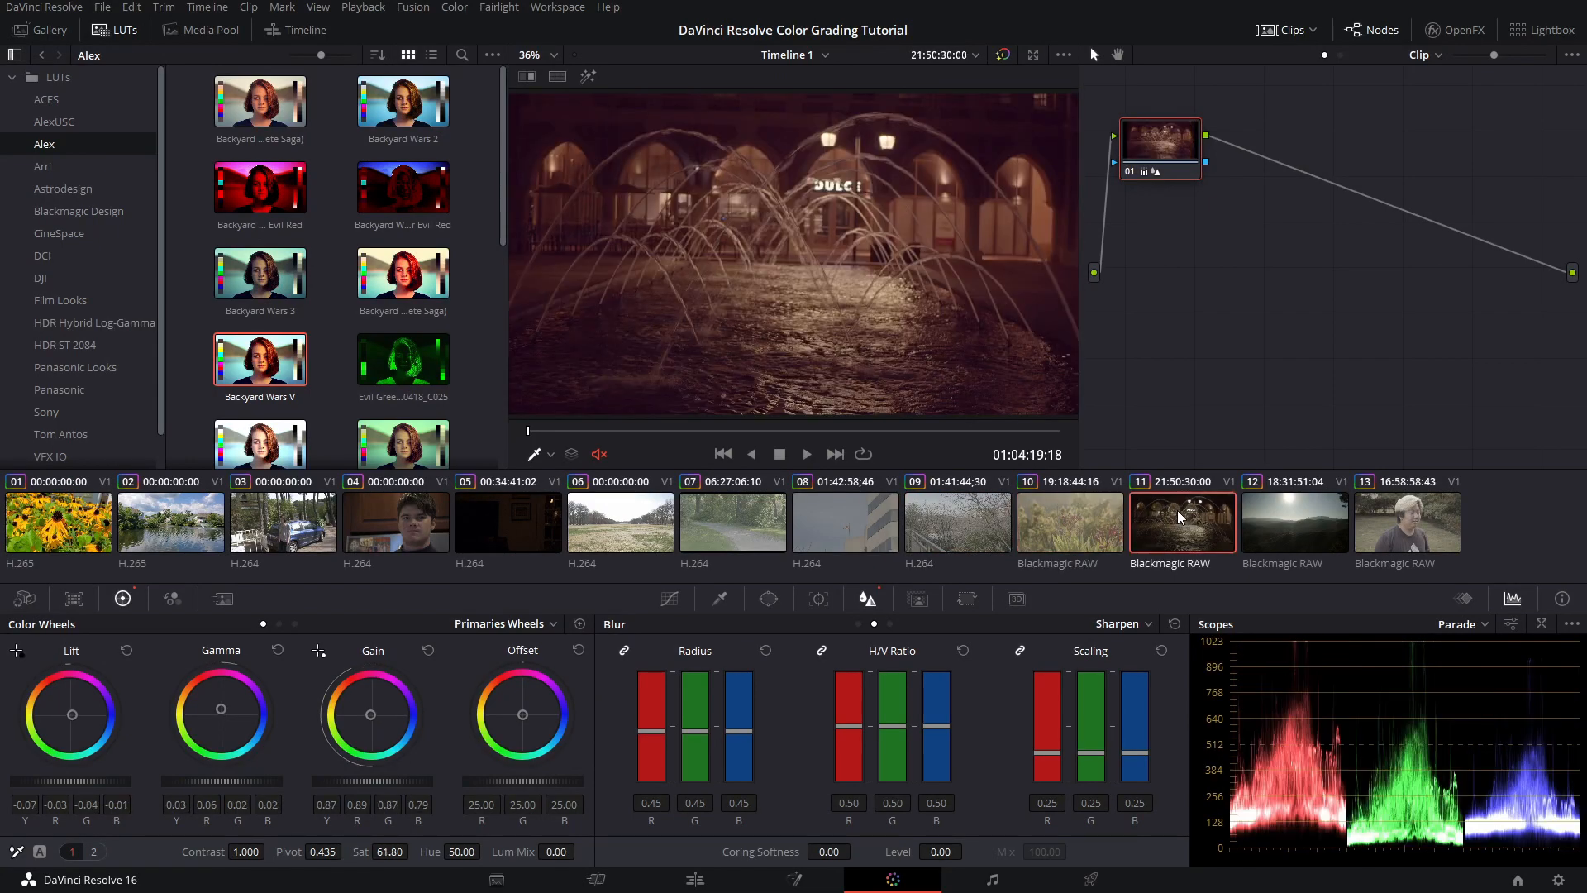
{"action": "left_click", "coordinate": [1271, 519]}
{"action": "left_click", "coordinate": [1382, 517]}
{"action": "left_click", "coordinate": [1317, 516]}
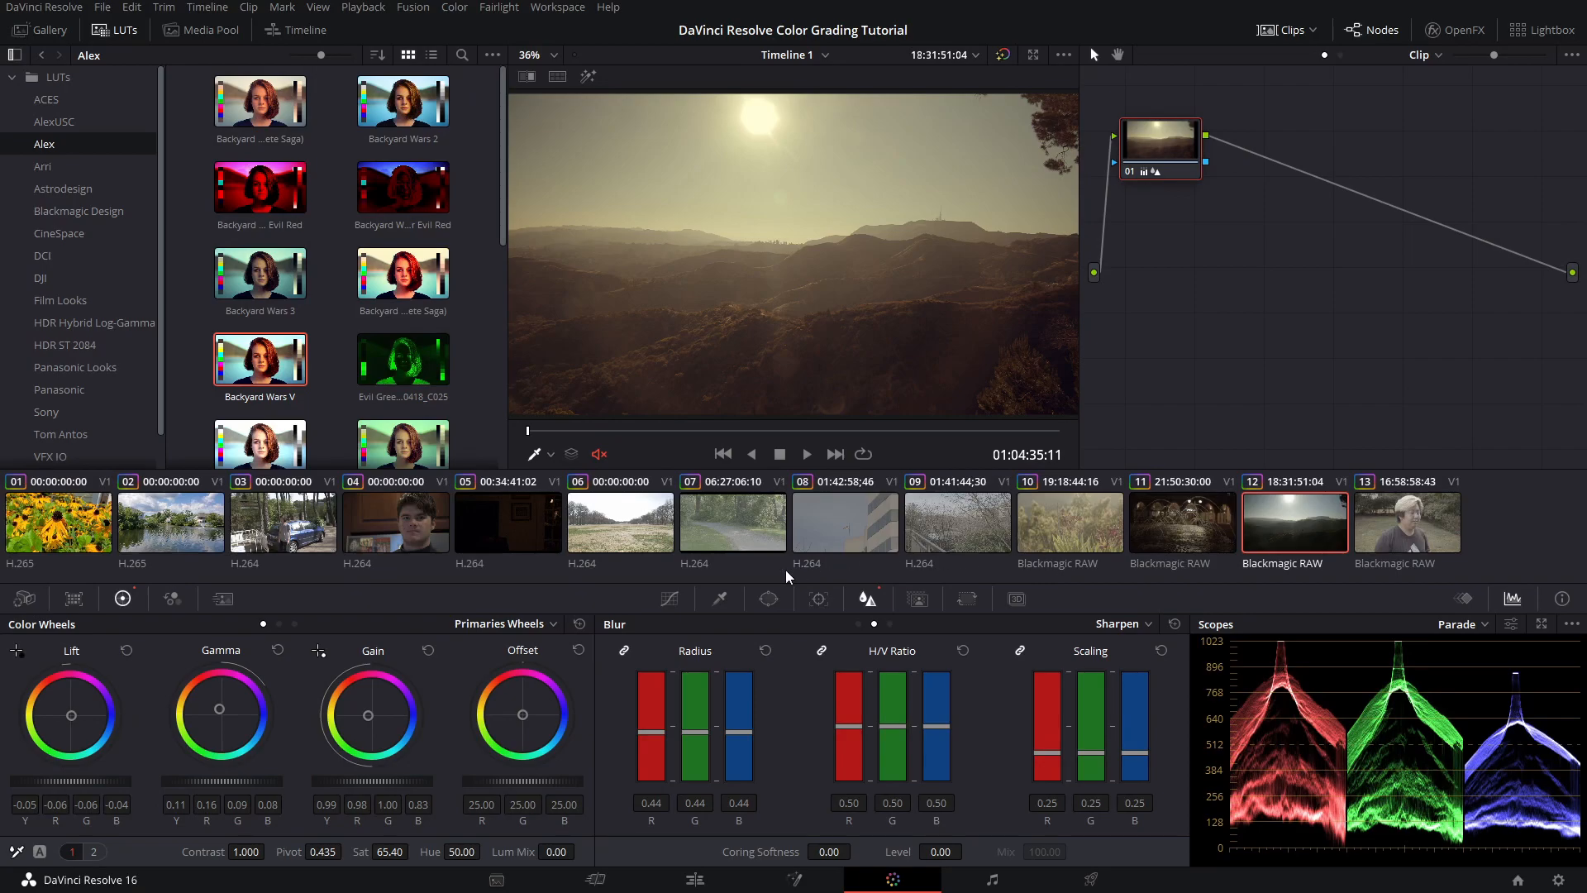
{"action": "left_click", "coordinate": [1213, 527]}
Reset the grade on clip 12's node 01
{"action": "left_click", "coordinate": [1282, 520]}
{"action": "right_click", "coordinate": [1134, 139]}
{"action": "left_click", "coordinate": [1162, 155]}
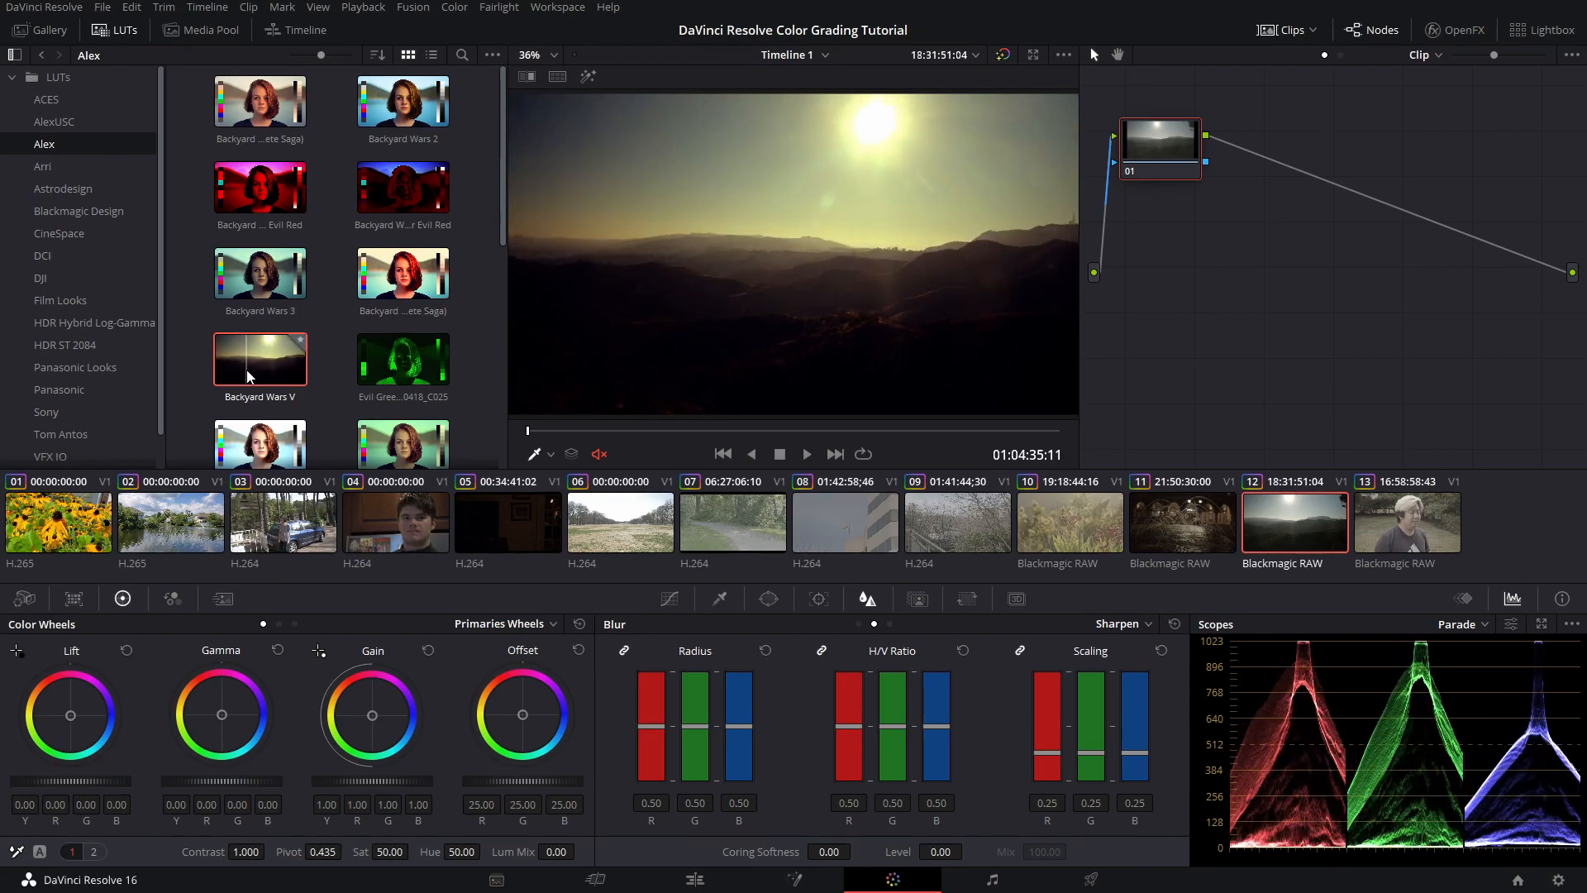
Preview the Alex folder's LUTs on clip 12, including Hallucination_NORMAL, Peru Trip and SMGA Documentary 2
{"action": "scroll", "coordinate": [389, 347], "scroll_direction": "down", "scroll_amount": 2}
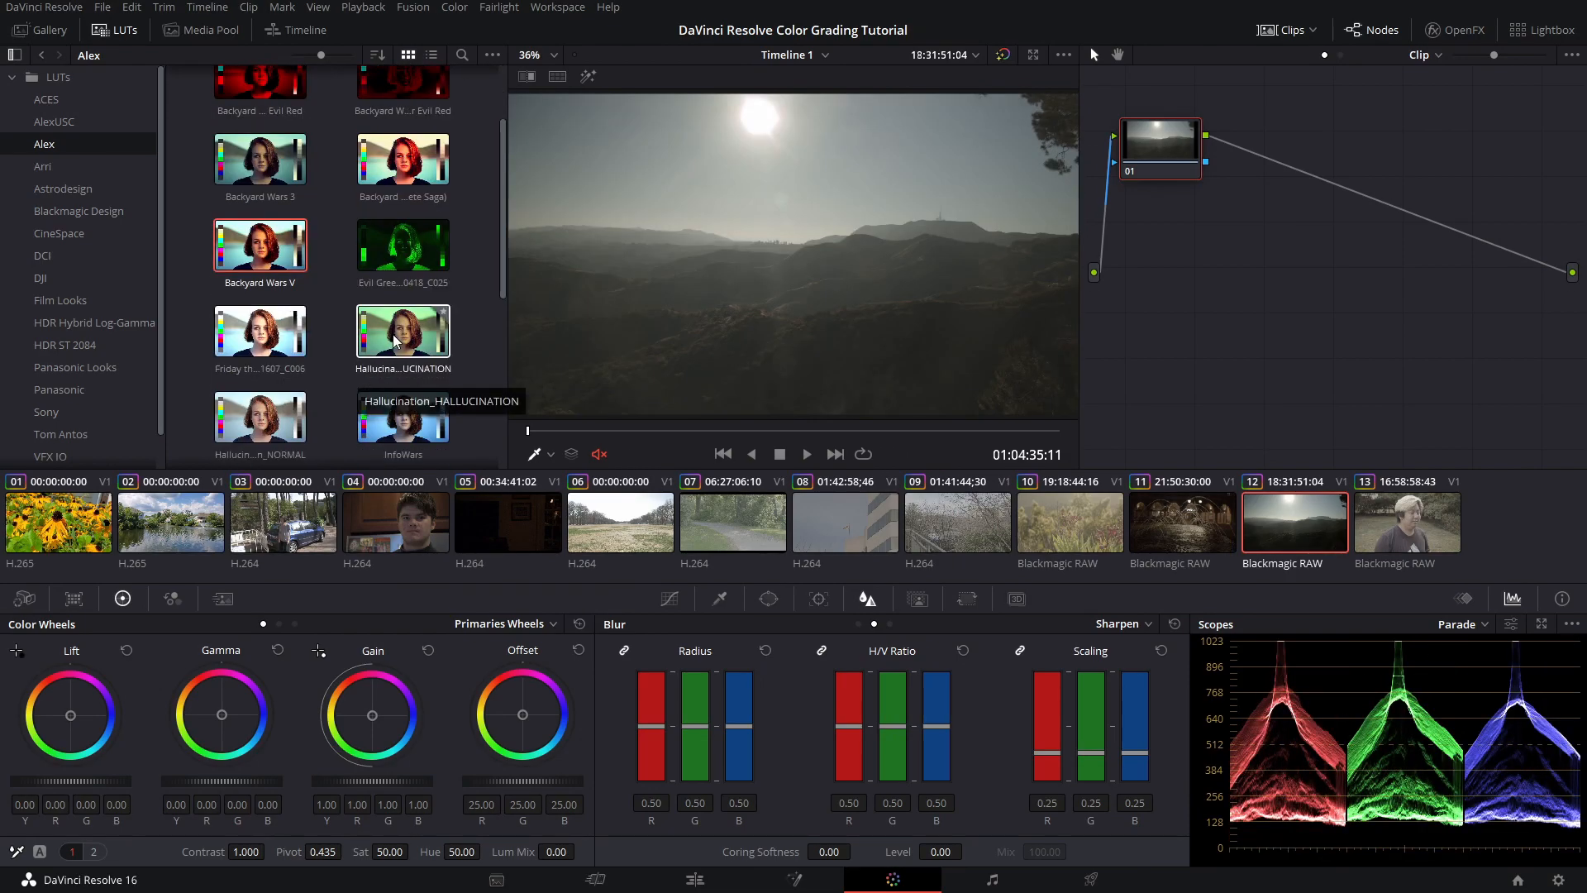
{"action": "scroll", "coordinate": [335, 351], "scroll_direction": "down", "scroll_amount": 1}
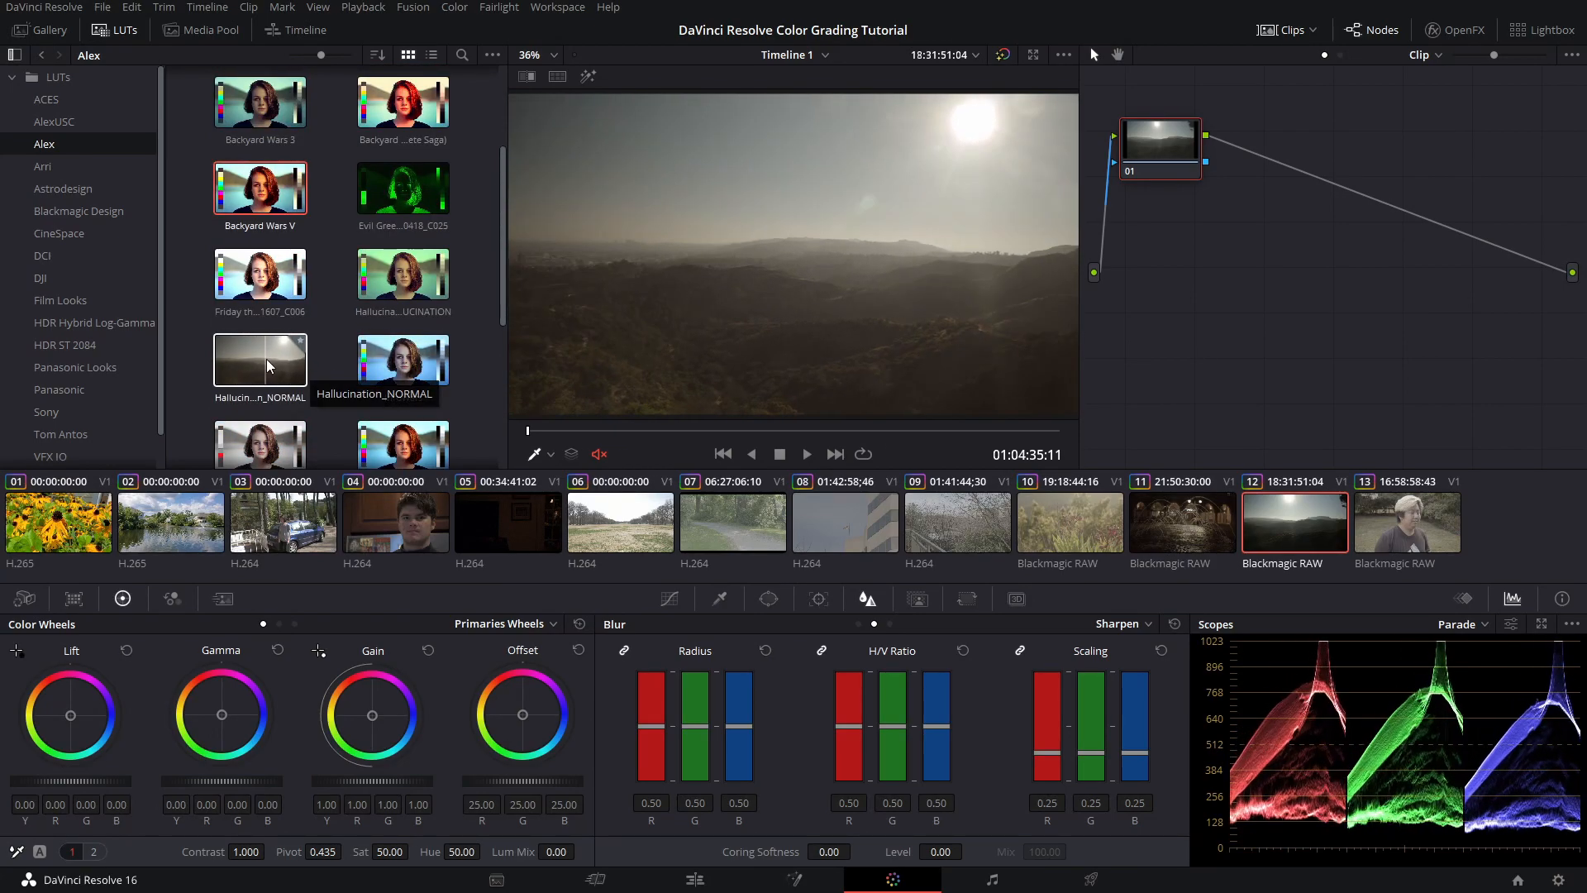
{"action": "scroll", "coordinate": [314, 360], "scroll_direction": "down", "scroll_amount": 2}
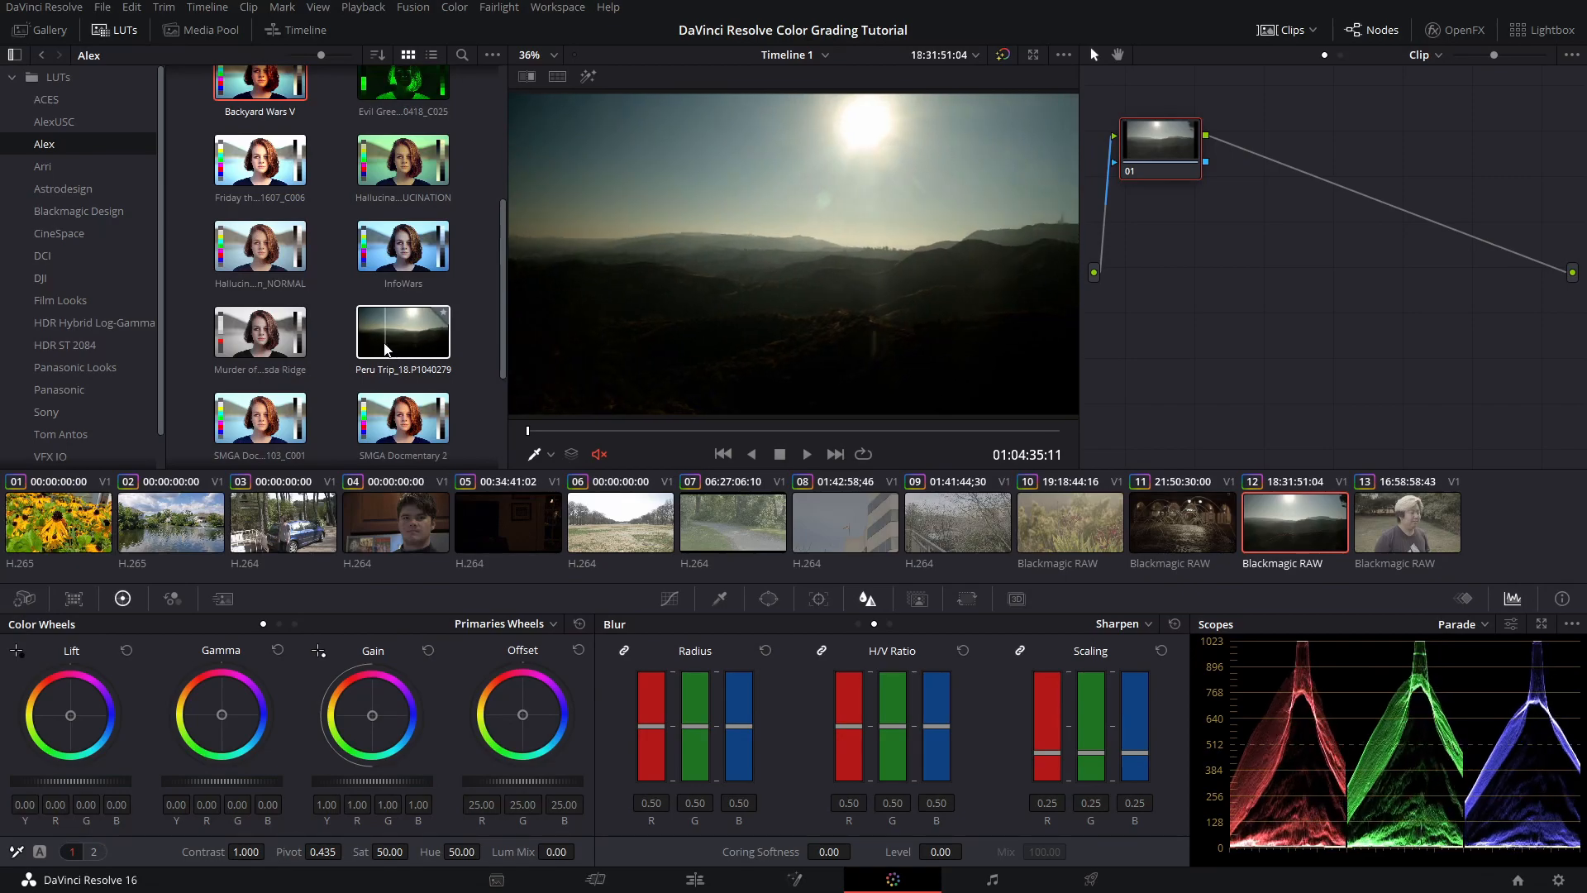
{"action": "scroll", "coordinate": [350, 346], "scroll_direction": "down", "scroll_amount": 1}
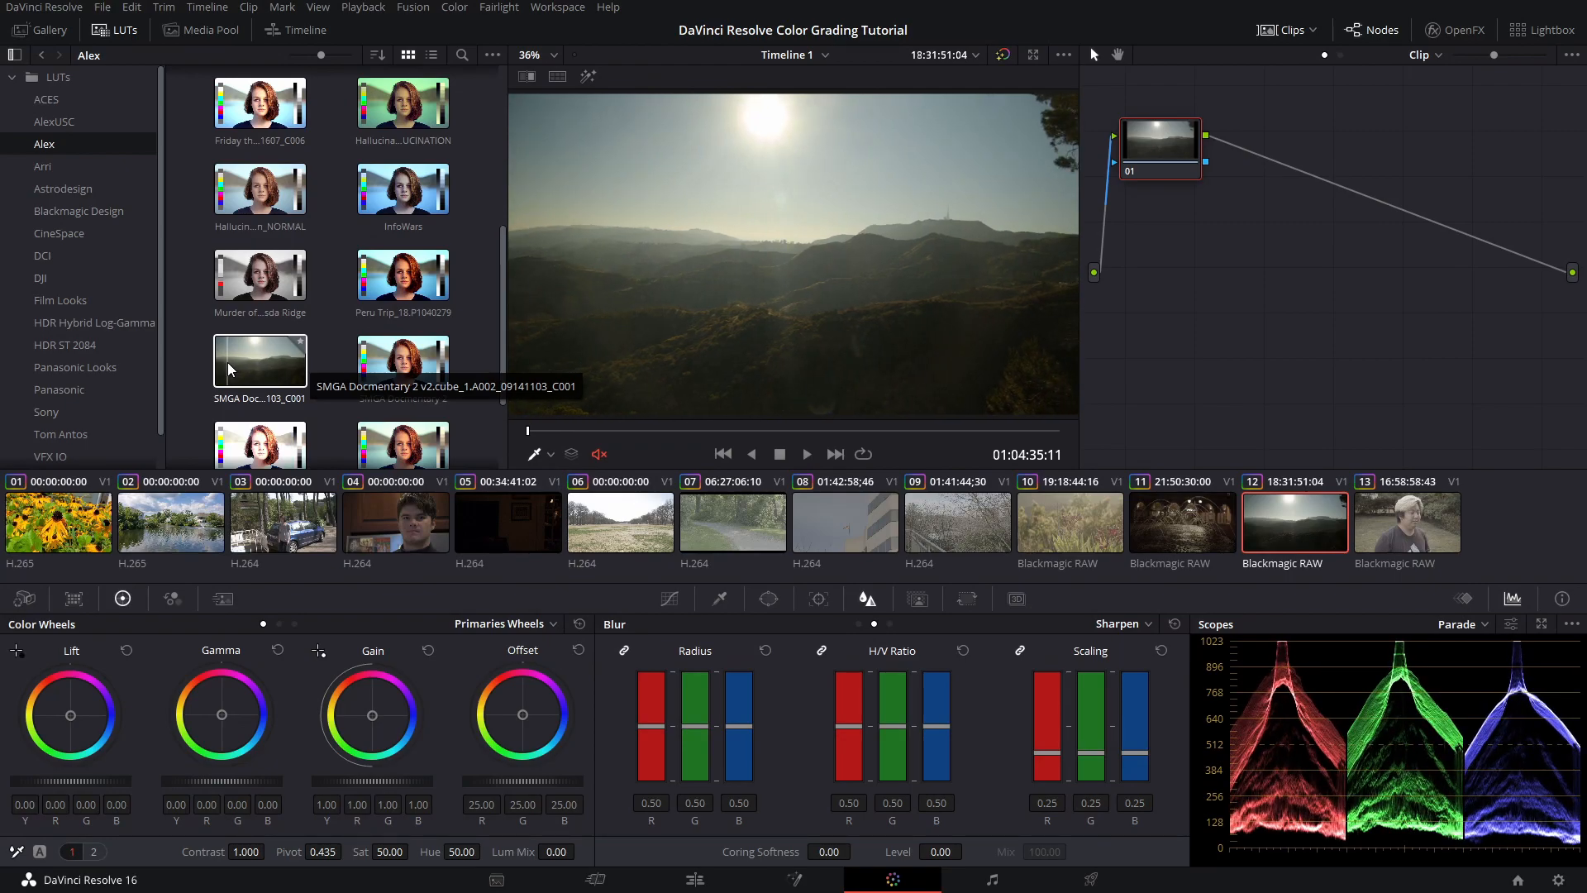
{"action": "scroll", "coordinate": [226, 362], "scroll_direction": "down", "scroll_amount": 2}
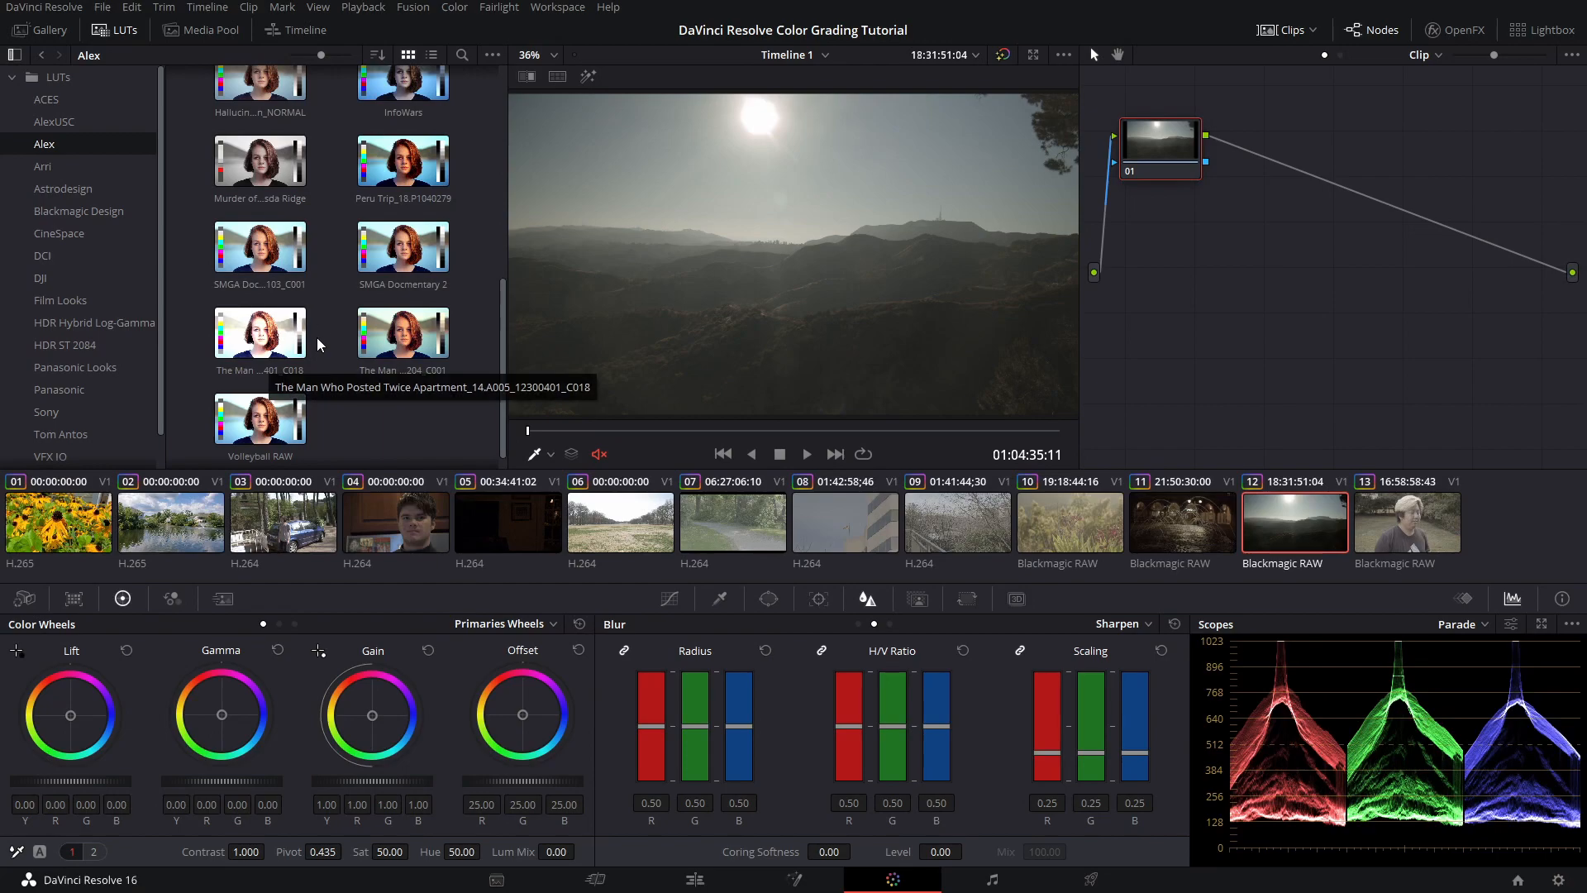
{"action": "scroll", "coordinate": [330, 314], "scroll_direction": "up", "scroll_amount": 5}
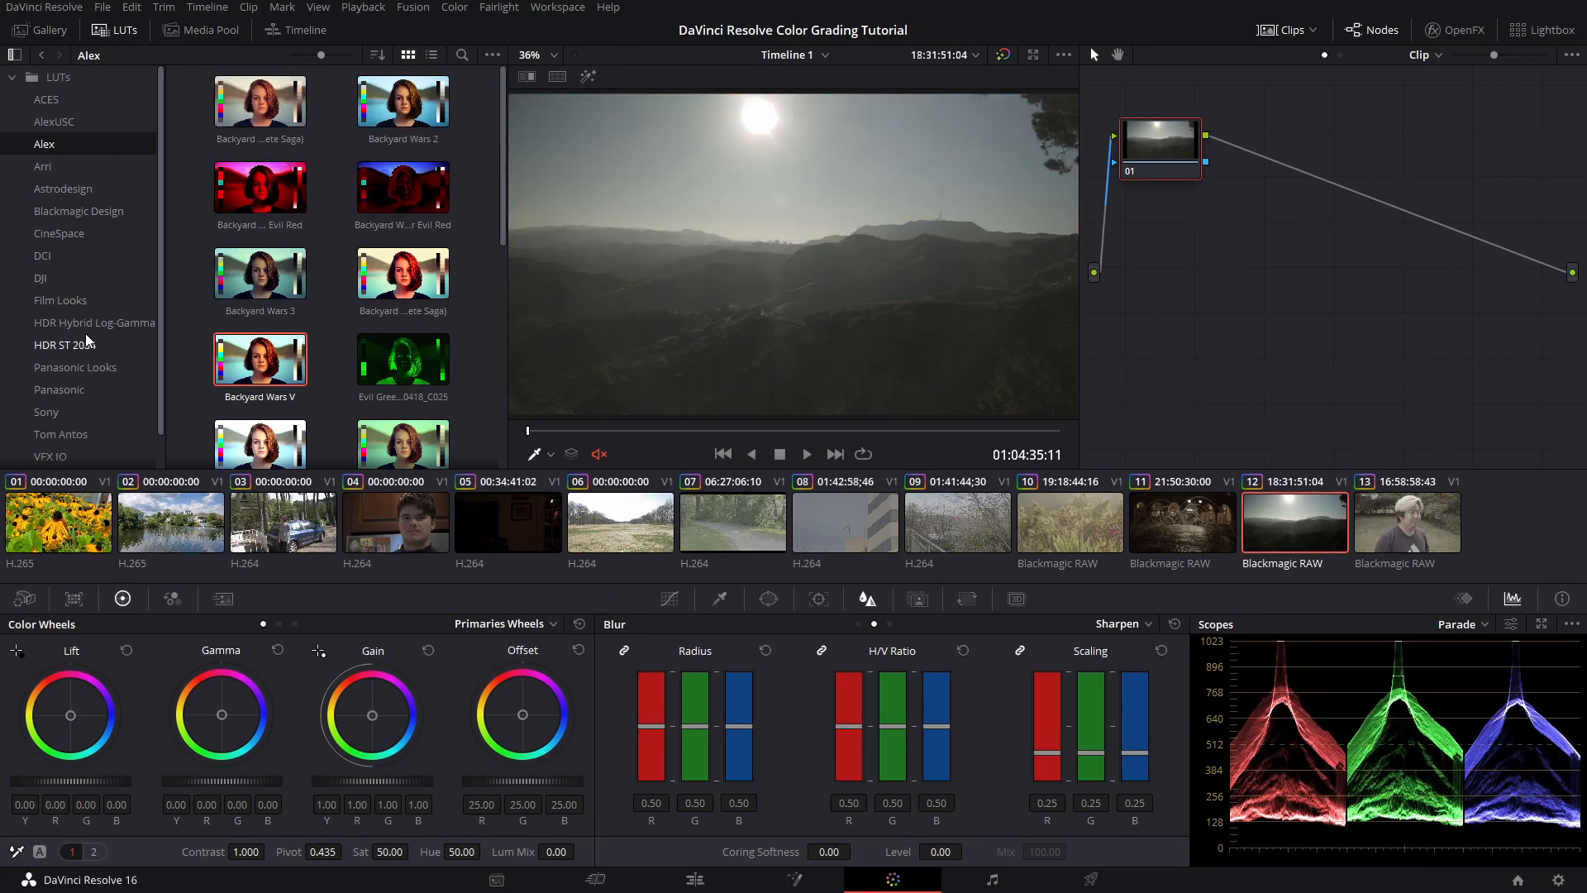
Browse the Blackmagic Design, Sony and DJI LUT folders, and look through the rest of the Blackmagic Design LUTs
{"action": "scroll", "coordinate": [87, 342], "scroll_direction": "down", "scroll_amount": 2}
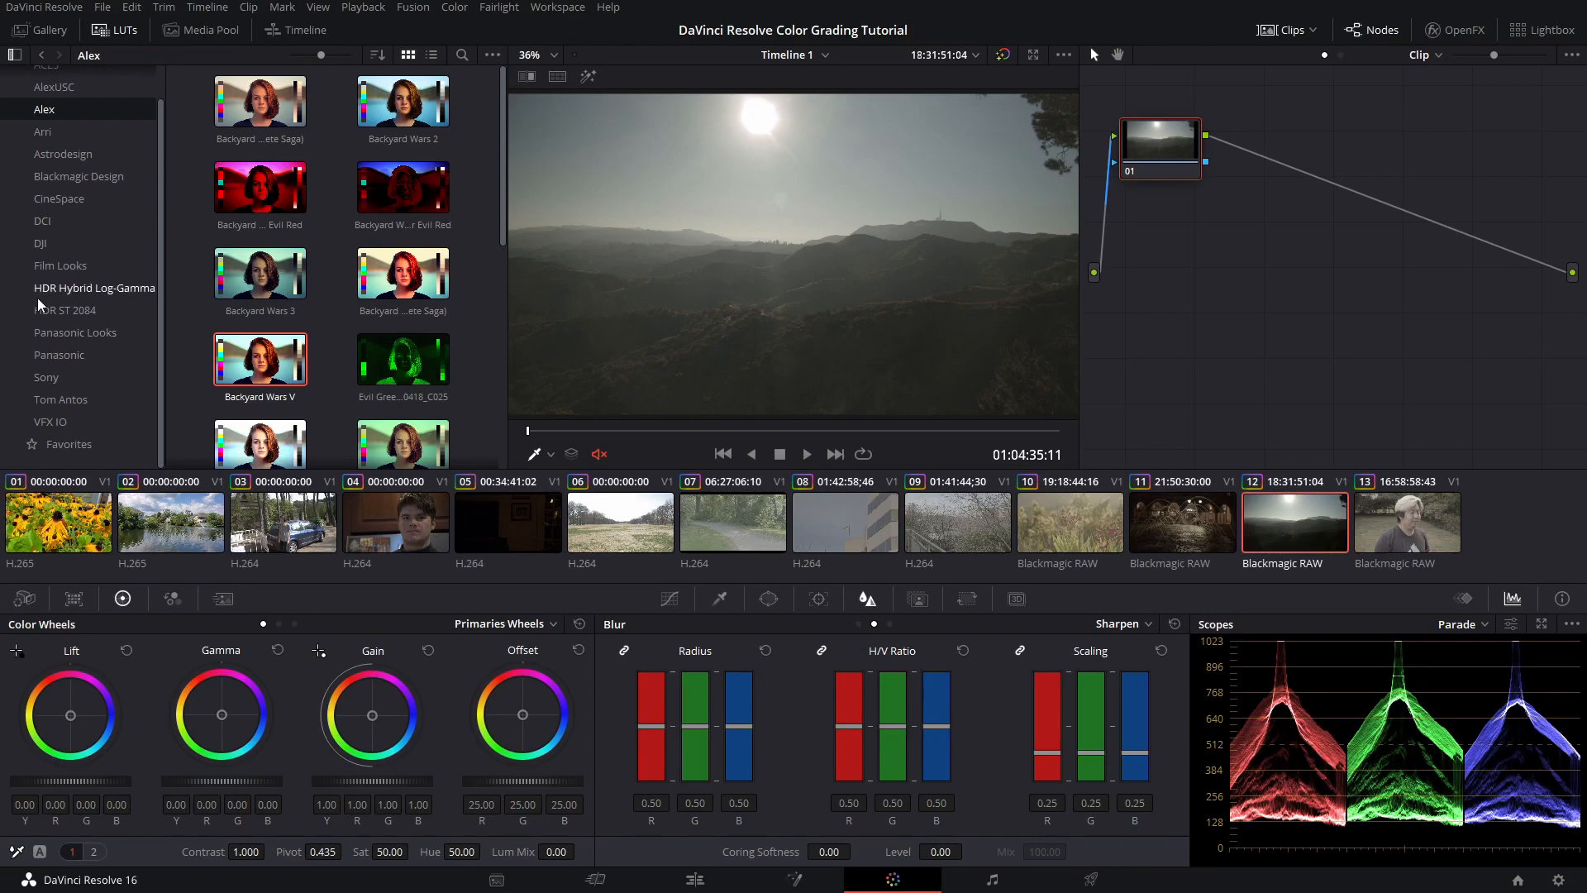
{"action": "scroll", "coordinate": [35, 304], "scroll_direction": "up", "scroll_amount": 2}
{"action": "left_click", "coordinate": [98, 211]}
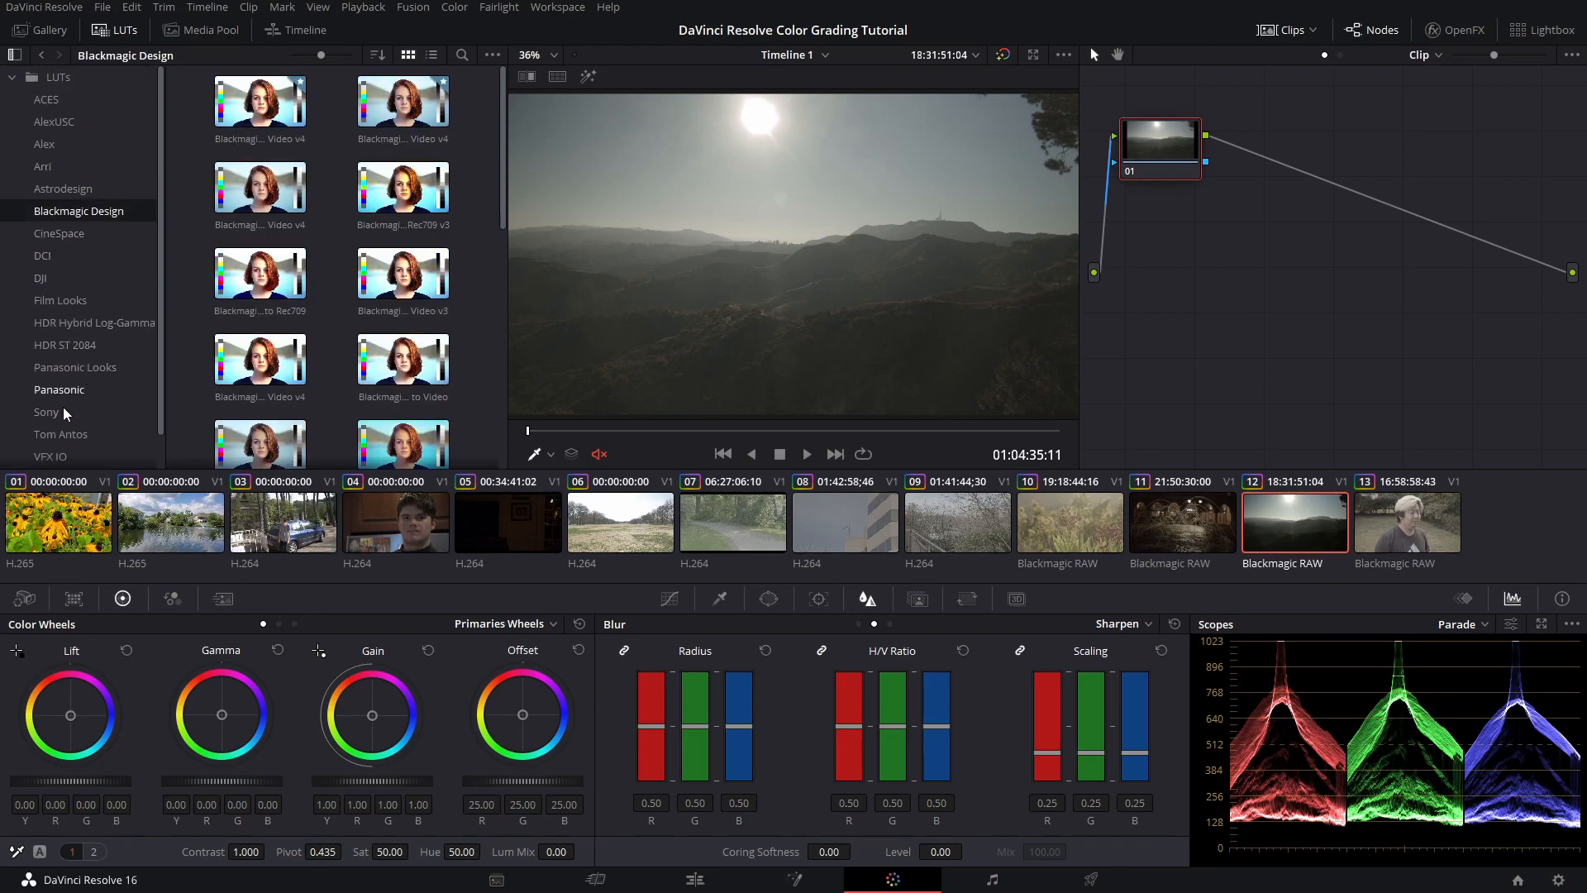
{"action": "left_click", "coordinate": [51, 413]}
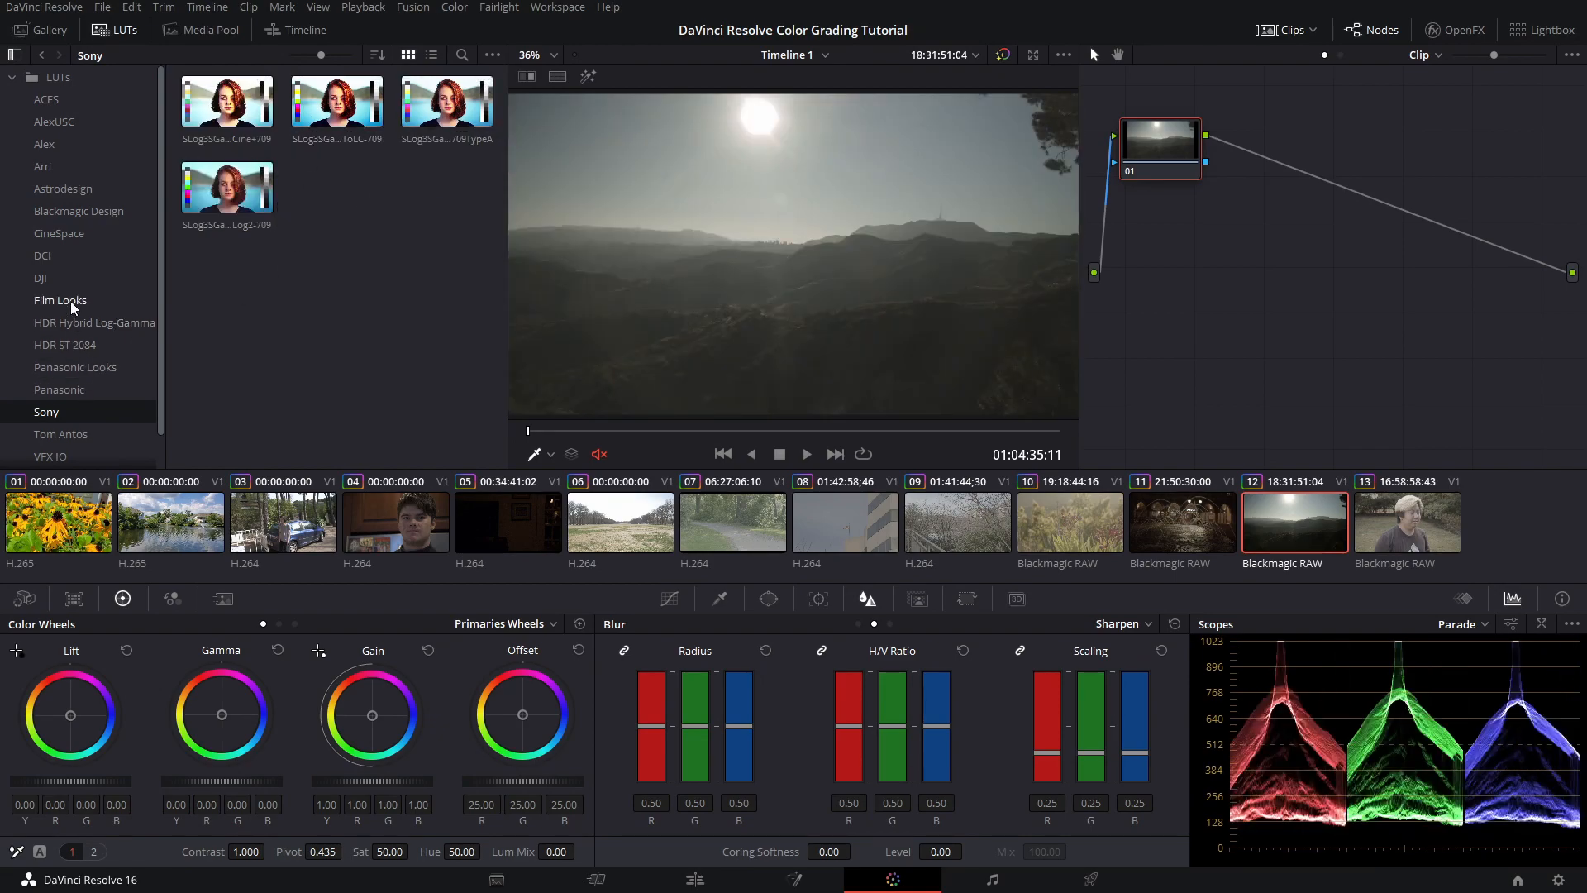
{"action": "left_click", "coordinate": [69, 277]}
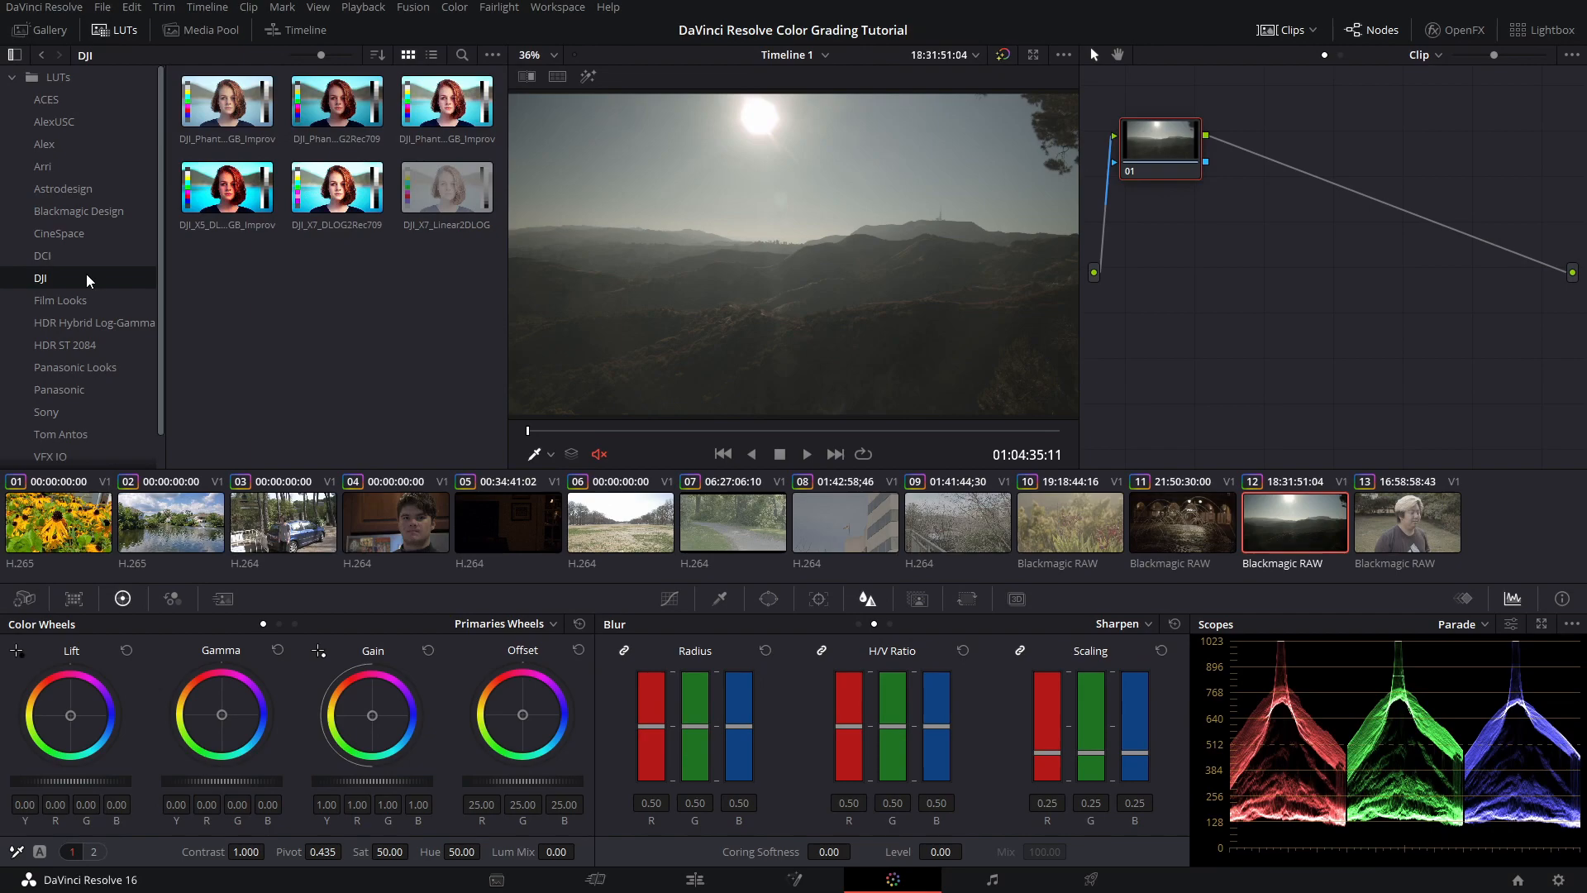
{"action": "left_click", "coordinate": [60, 215]}
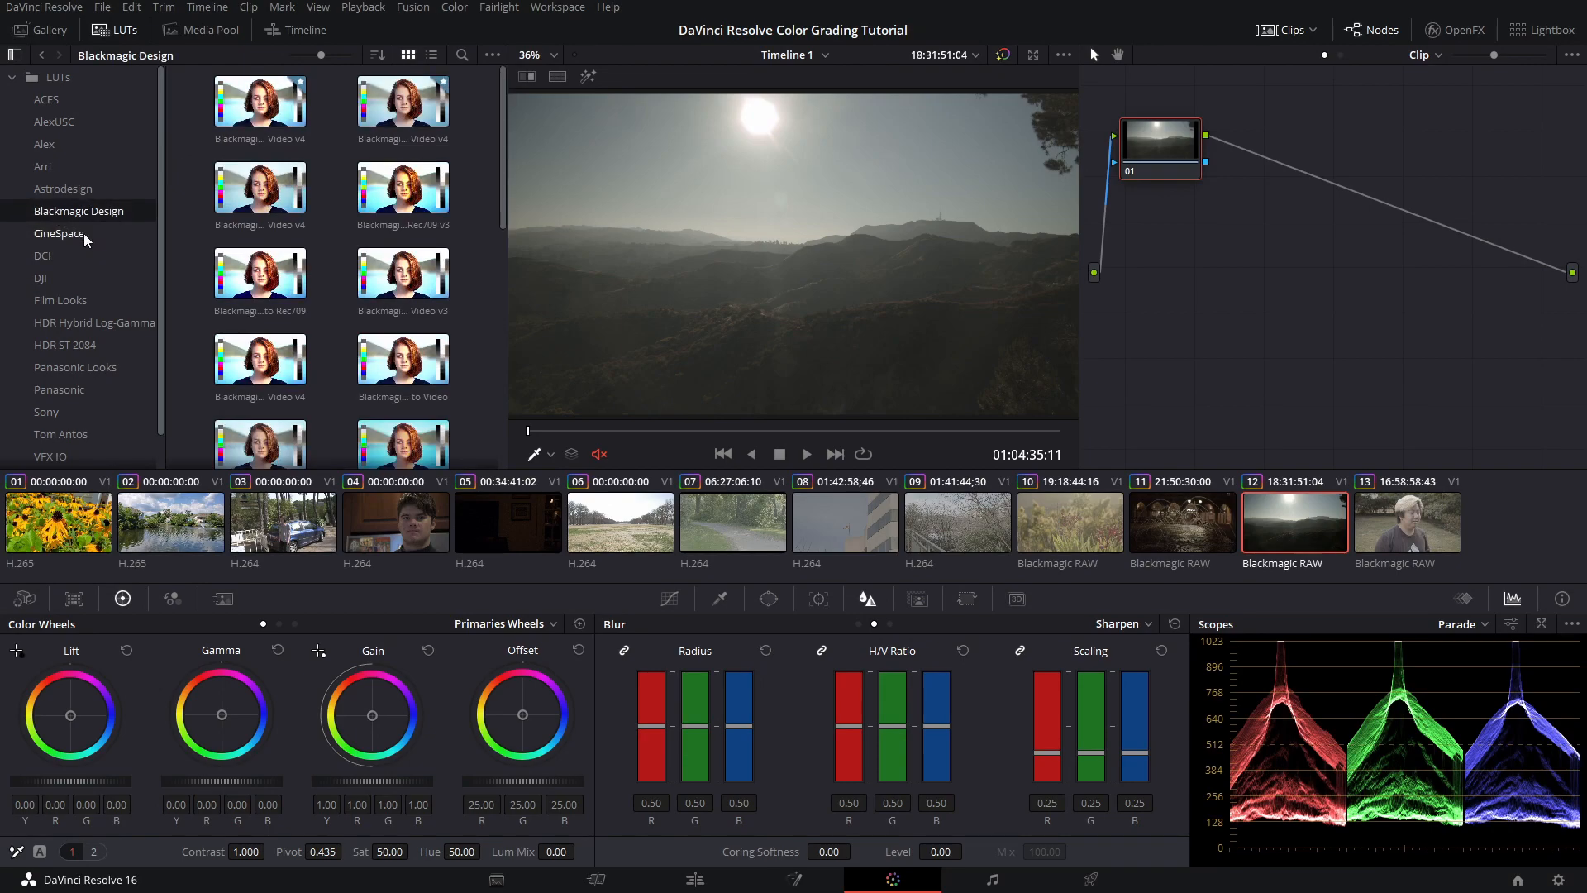
{"action": "scroll", "coordinate": [177, 209], "scroll_direction": "down", "scroll_amount": 6}
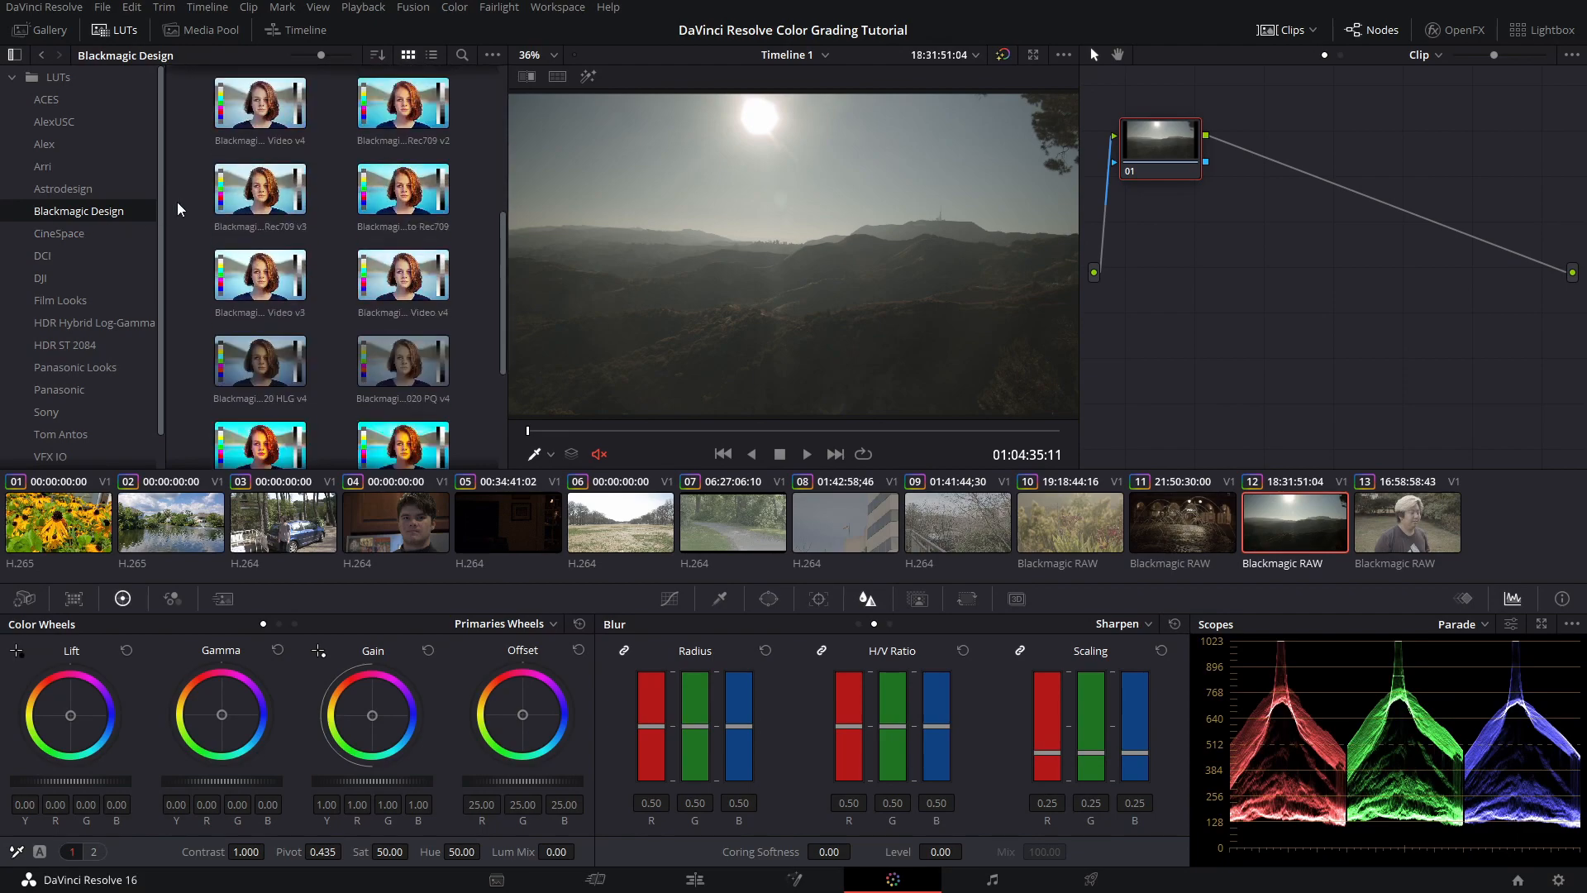
{"action": "scroll", "coordinate": [49, 322], "scroll_direction": "down", "scroll_amount": 2}
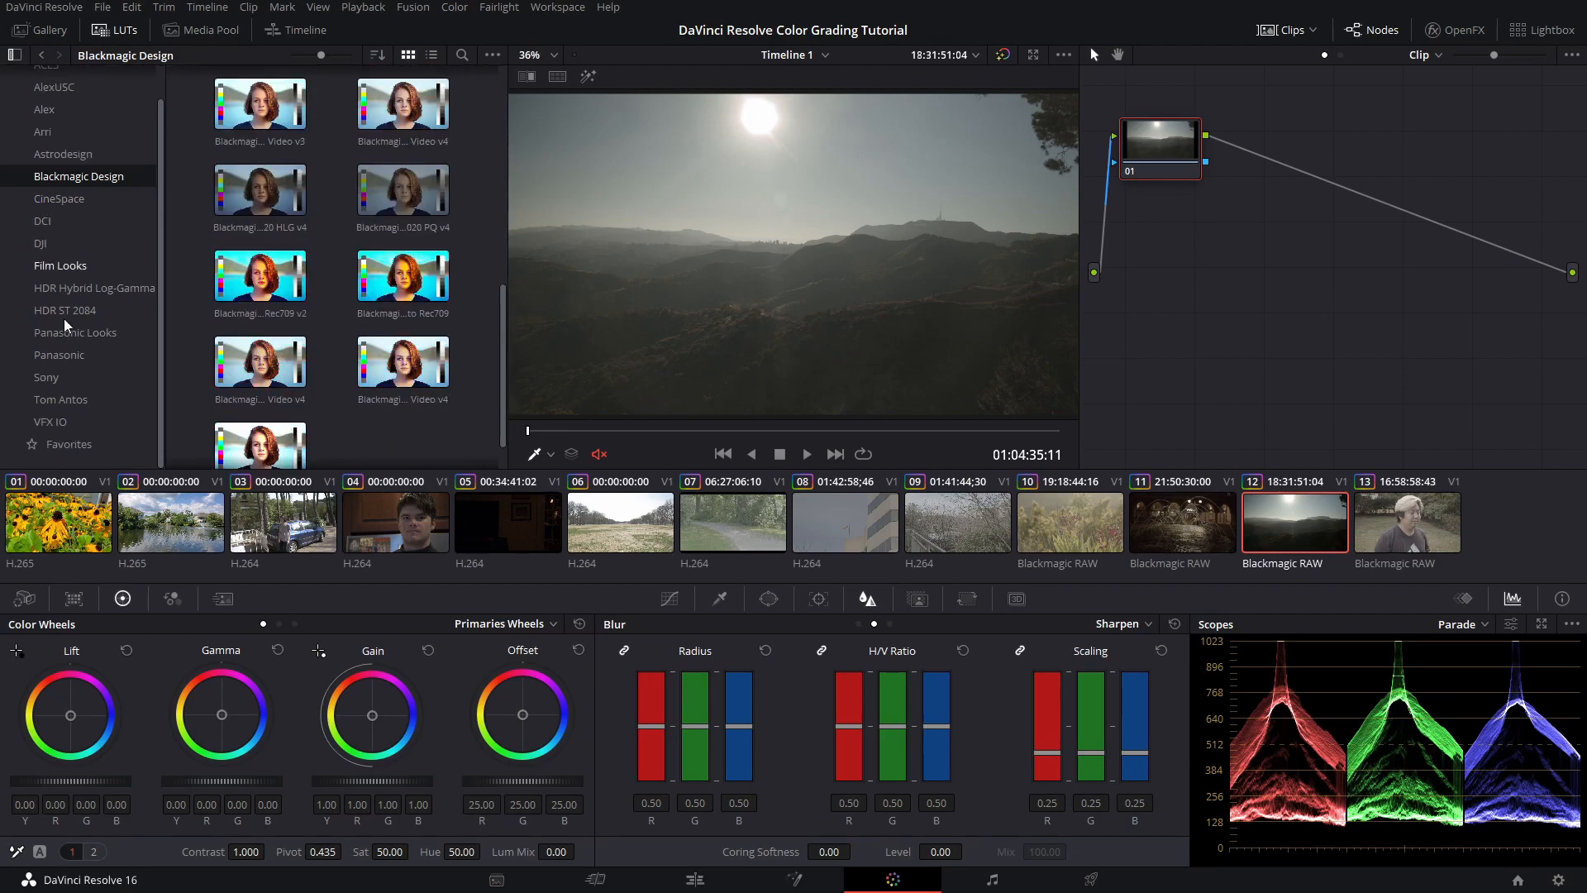
Try the favorite LUT Blackmagic Pocket 4K Film to Extended Video v4 on clip 12, and reset the node's grade
{"action": "left_click", "coordinate": [69, 444]}
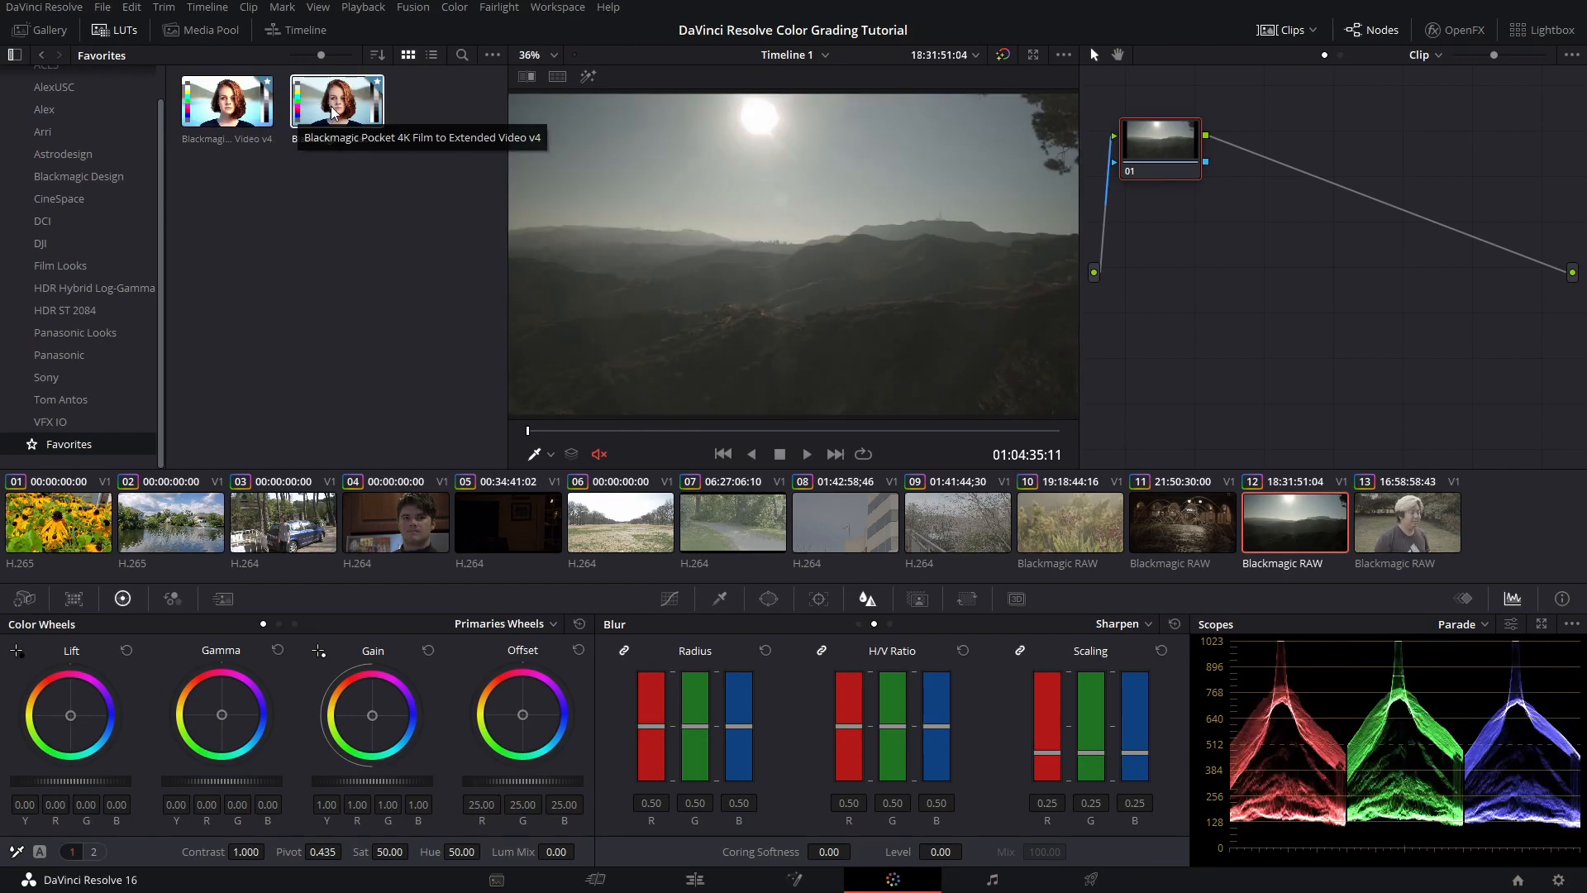
{"action": "left_click", "coordinate": [350, 110]}
{"action": "double_click", "coordinate": [351, 110]}
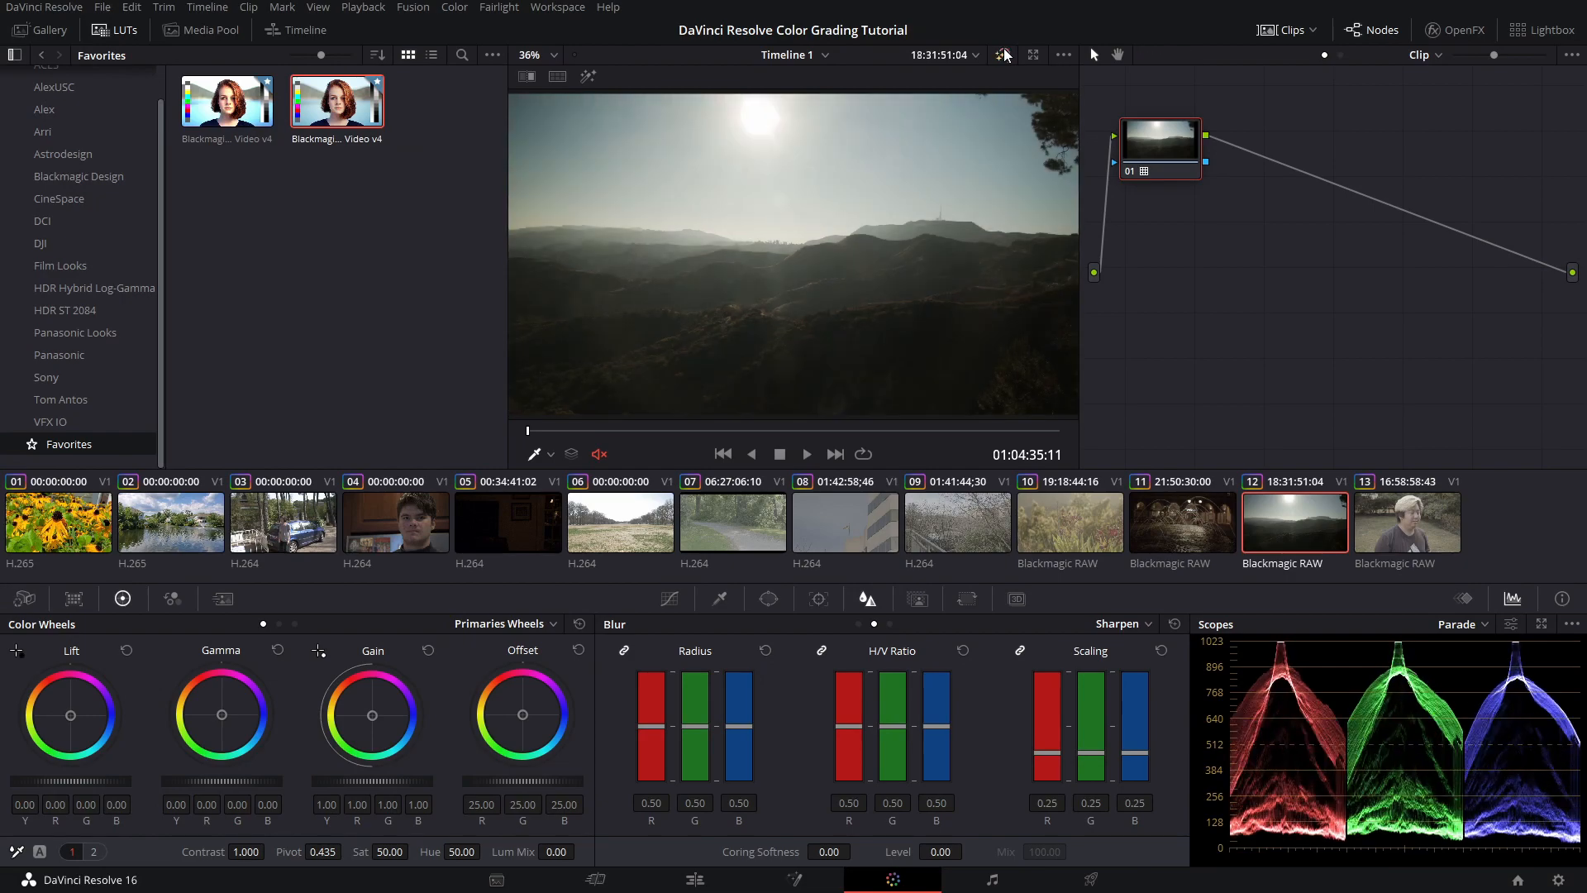
{"action": "right_click", "coordinate": [1173, 134]}
{"action": "left_click", "coordinate": [1192, 140]}
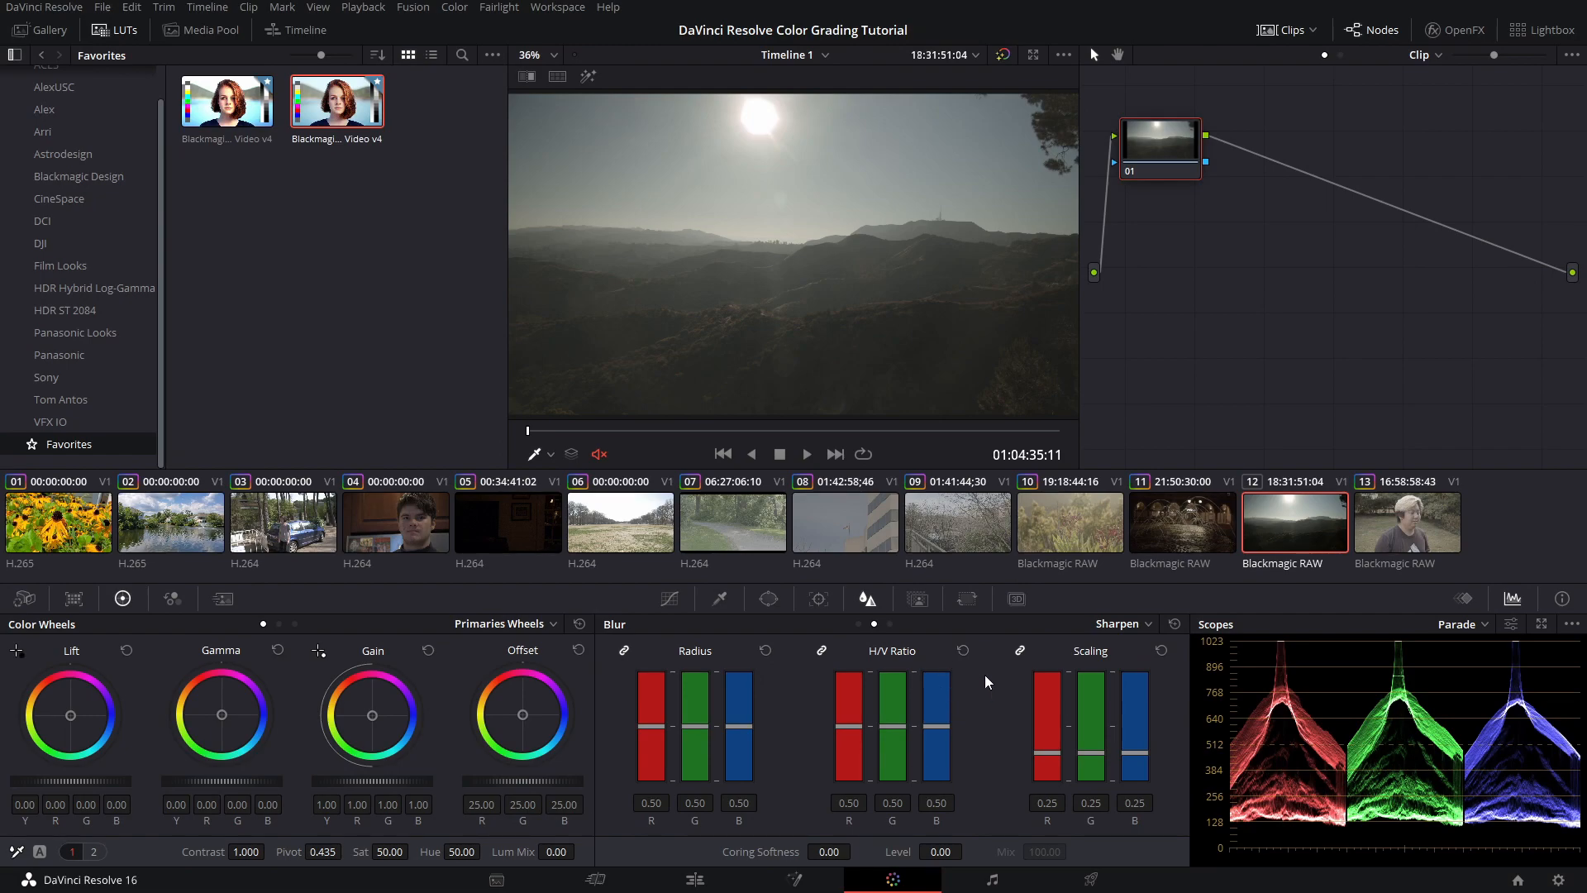
Go to the Deliver page, choose the H.264 Master render preset and set its encoder to NVIDIA
{"action": "left_click", "coordinate": [1092, 878]}
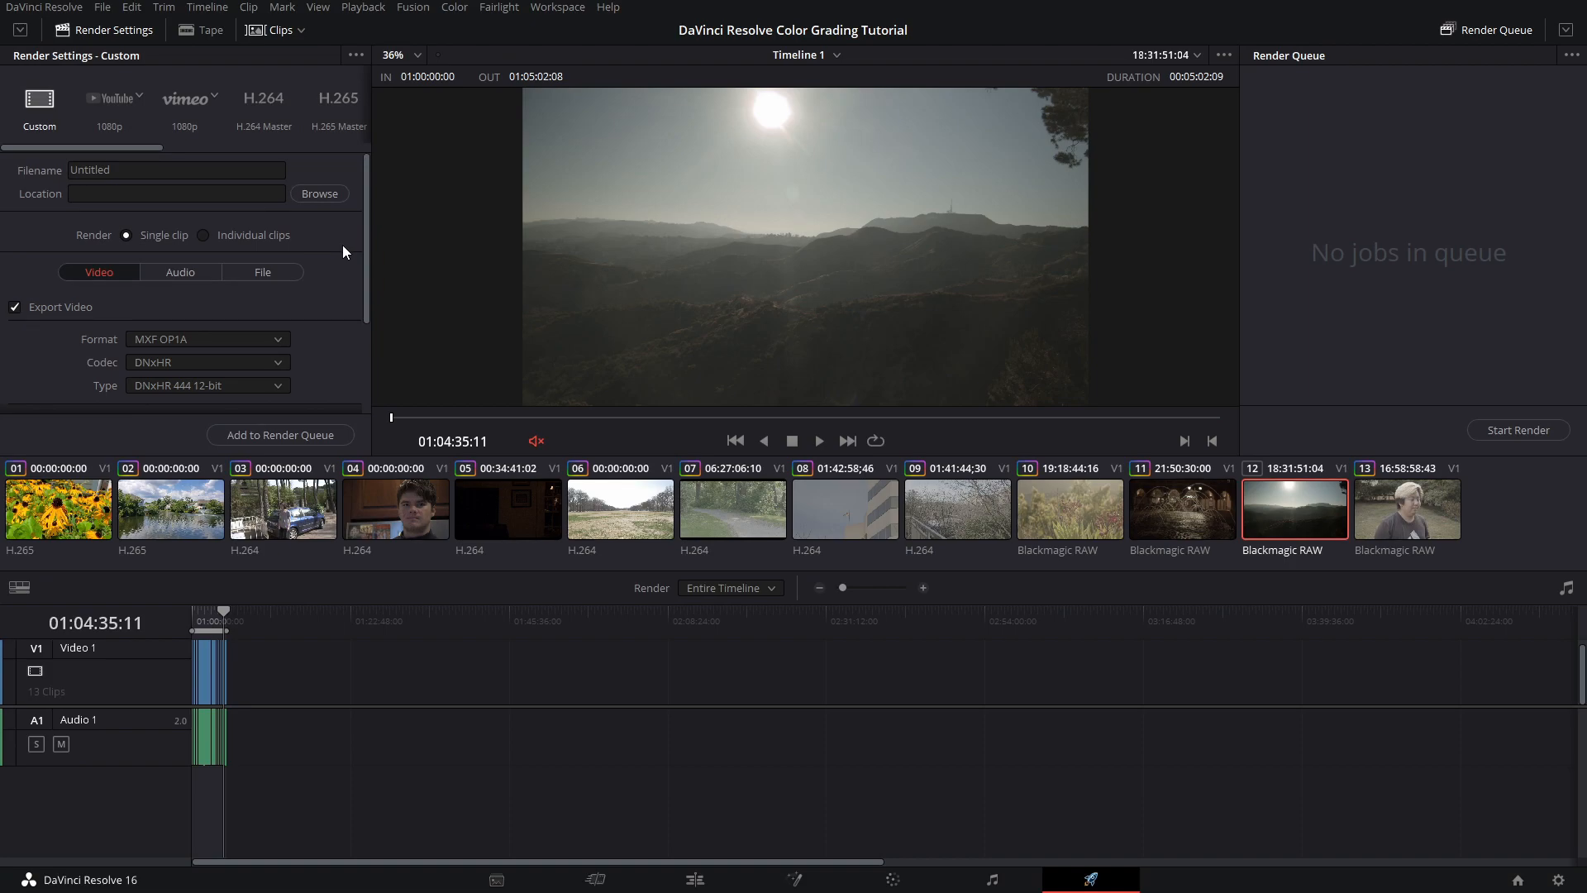
{"action": "left_click", "coordinate": [255, 121]}
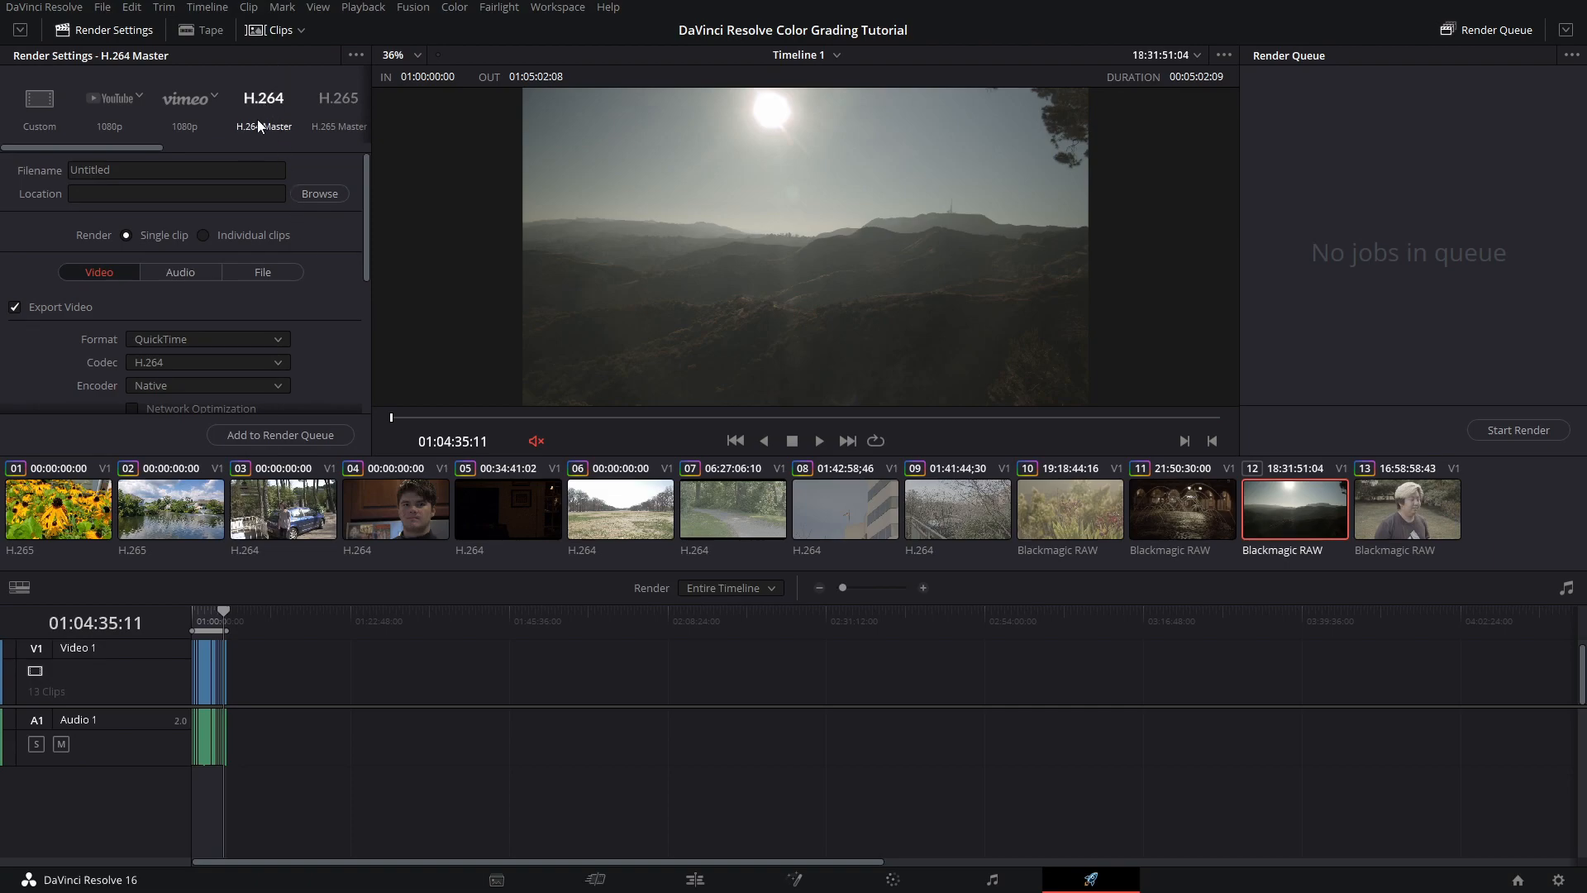
{"action": "left_click", "coordinate": [339, 115]}
{"action": "left_click", "coordinate": [263, 102]}
{"action": "scroll", "coordinate": [348, 285], "scroll_direction": "down", "scroll_amount": 2}
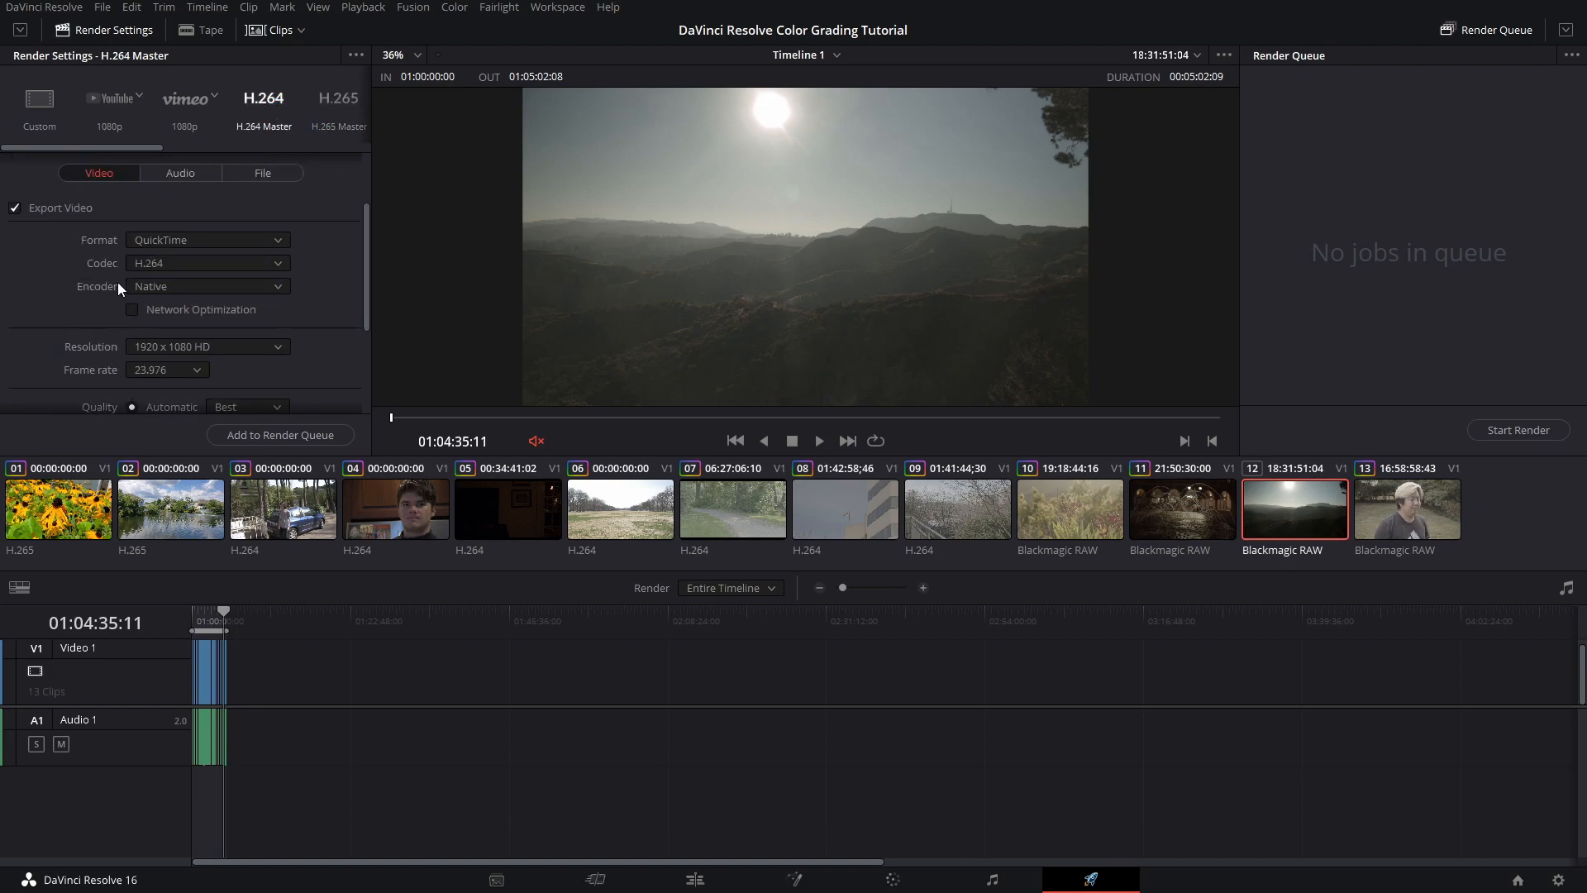
{"action": "left_click", "coordinate": [144, 286]}
{"action": "left_click", "coordinate": [159, 325]}
In the advanced render settings, enable forcing both sizing and debayer to highest quality
{"action": "scroll", "coordinate": [325, 310], "scroll_direction": "down", "scroll_amount": 3}
{"action": "scroll", "coordinate": [325, 313], "scroll_direction": "down", "scroll_amount": 2}
{"action": "scroll", "coordinate": [325, 313], "scroll_direction": "up", "scroll_amount": 2}
{"action": "scroll", "coordinate": [324, 313], "scroll_direction": "down", "scroll_amount": 2}
{"action": "left_click", "coordinate": [12, 378]}
{"action": "scroll", "coordinate": [41, 375], "scroll_direction": "down", "scroll_amount": 5}
{"action": "scroll", "coordinate": [80, 358], "scroll_direction": "down", "scroll_amount": 1}
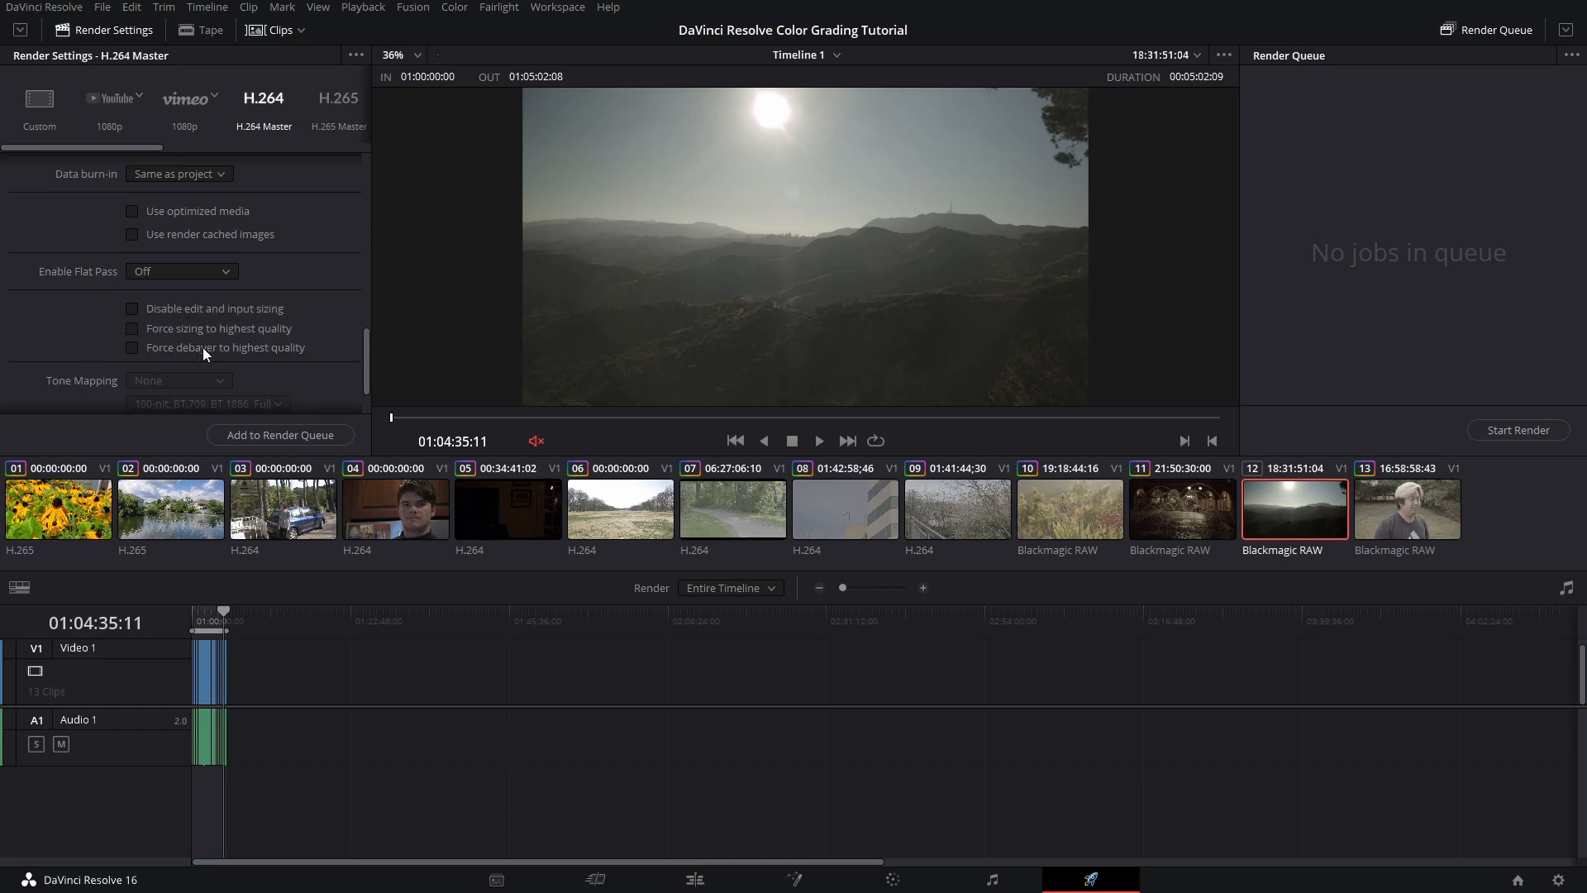
{"action": "left_click", "coordinate": [131, 347]}
{"action": "scroll", "coordinate": [314, 340], "scroll_direction": "down", "scroll_amount": 1}
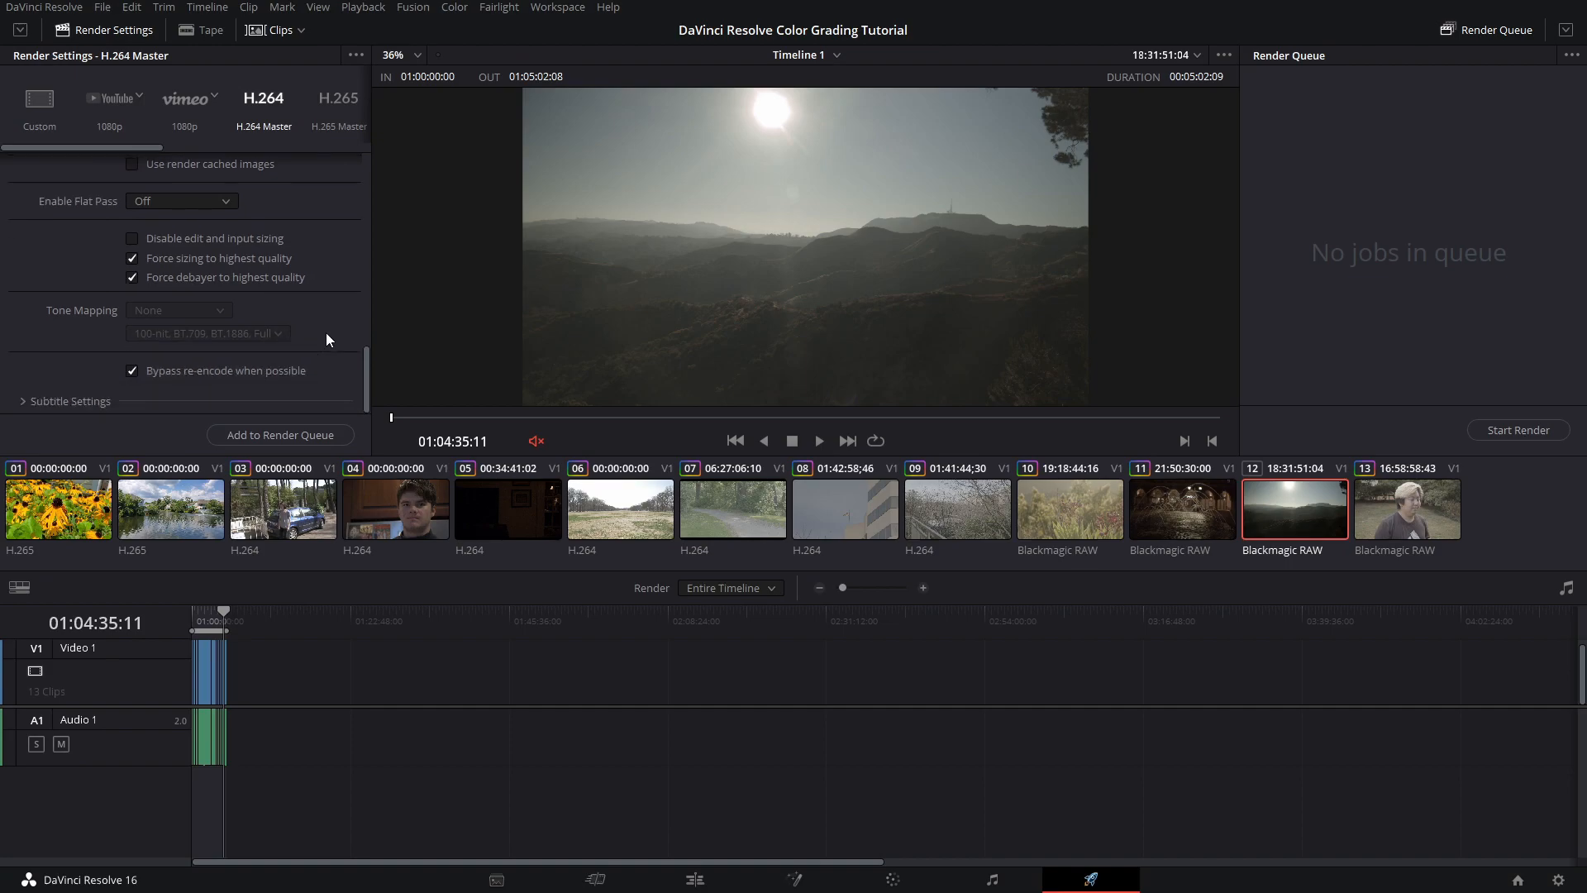
Set the render filename to lkjhdflkjahfls and switch to the Edit page
{"action": "scroll", "coordinate": [330, 353], "scroll_direction": "up", "scroll_amount": 10}
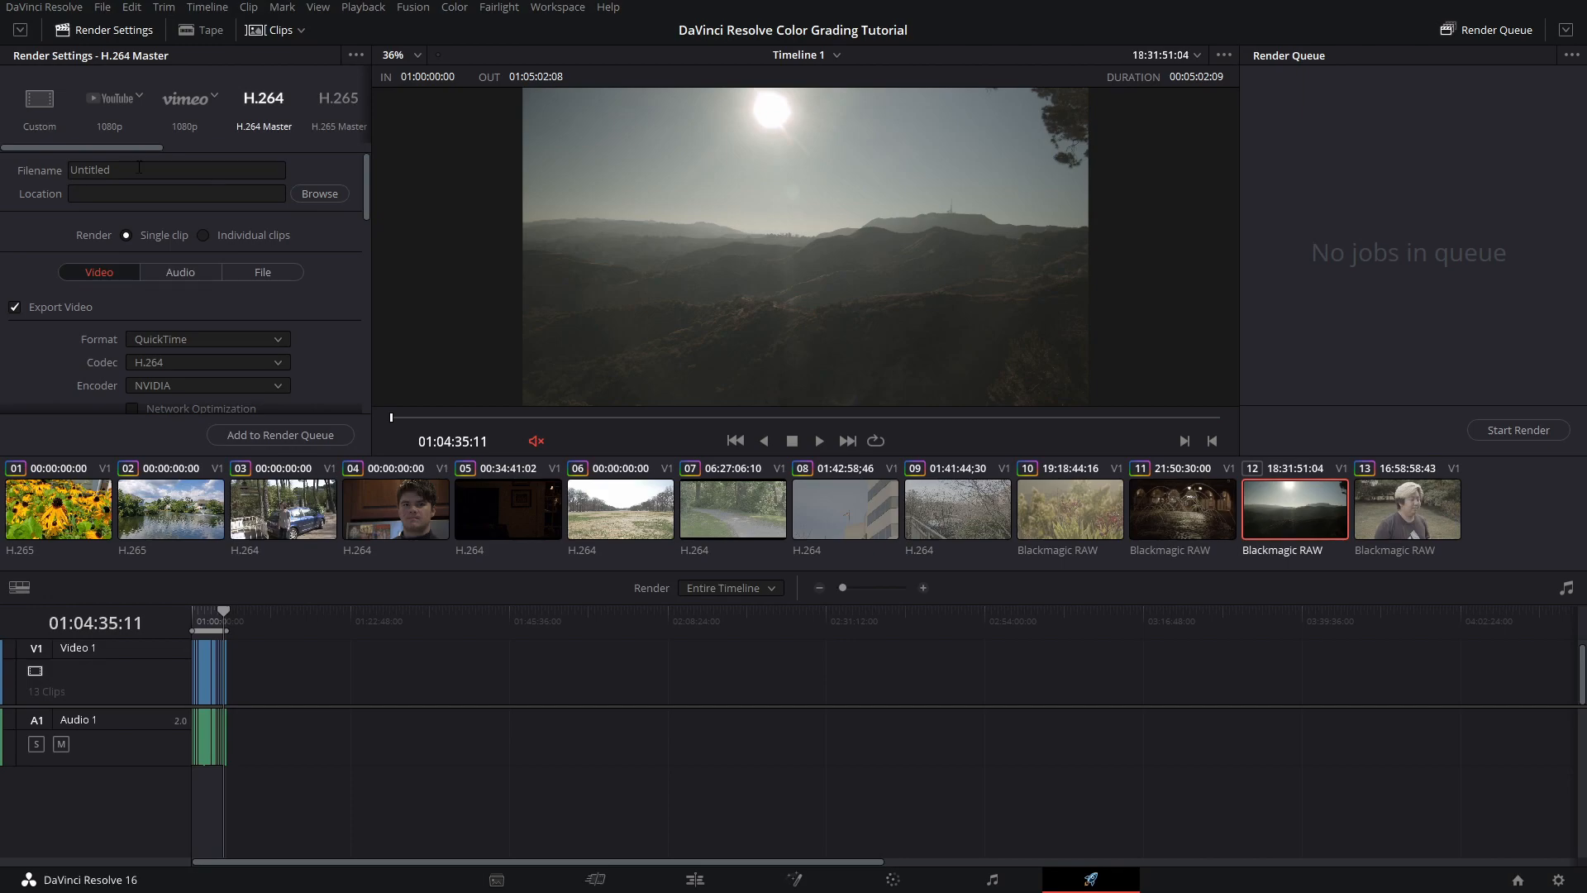
{"action": "left_click_drag", "start_coordinate": [157, 169], "coordinate": [63, 165]}
{"action": "type", "text": "lkjhdflkjahfls"}
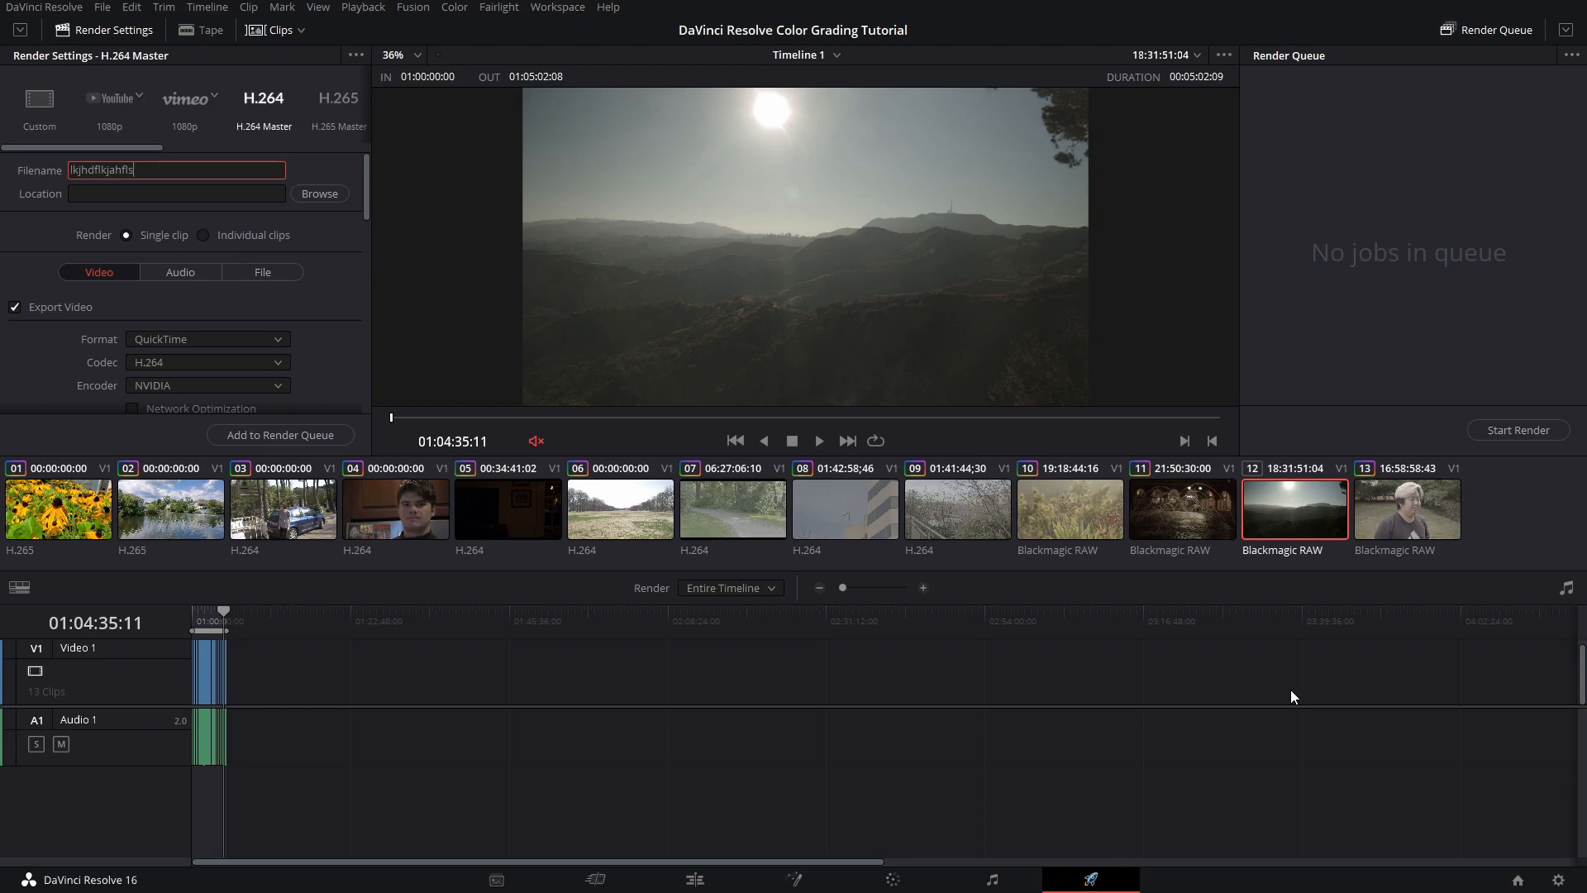
{"action": "left_click", "coordinate": [695, 879]}
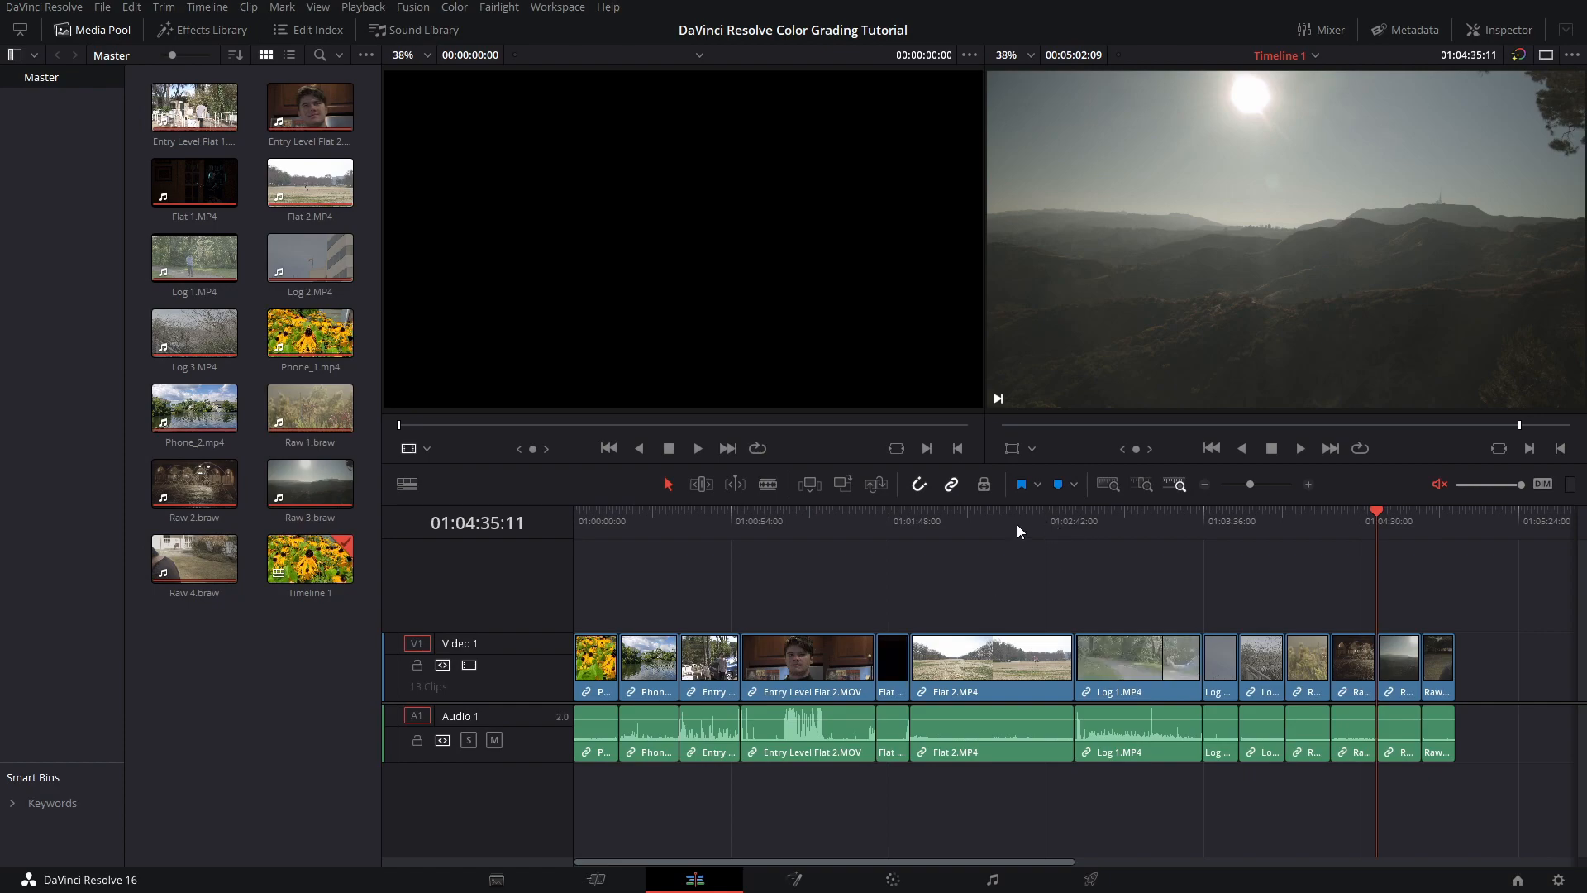